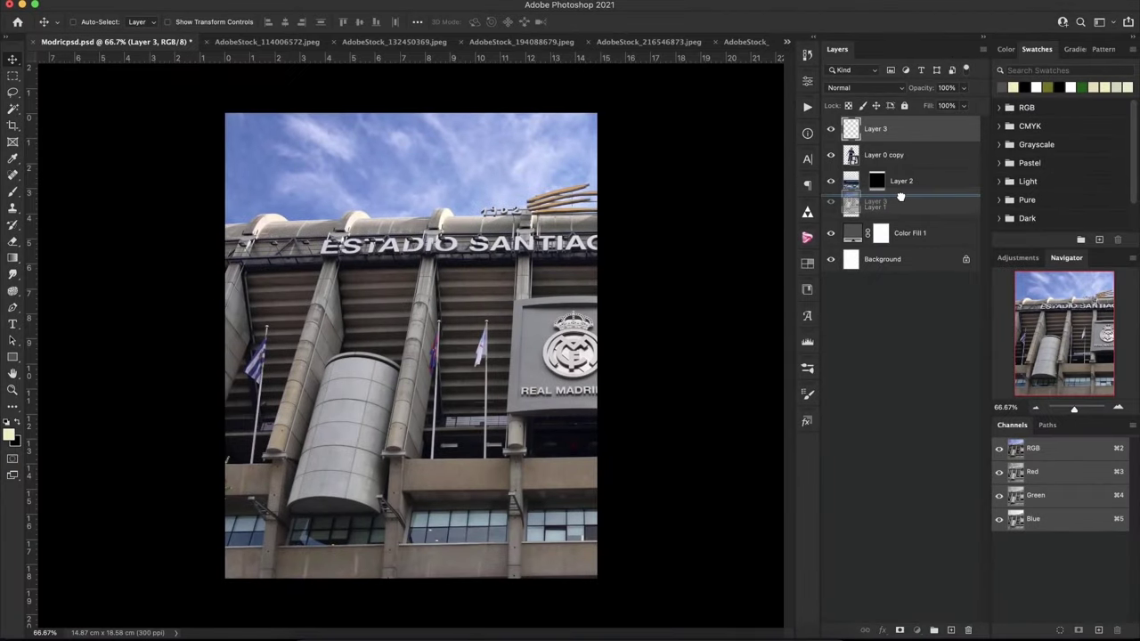
Move the stadium layer (Layer 3) below Layer 2 and convert it to a Smart Object.
{"action": "left_click_drag", "start_coordinate": [910, 128], "coordinate": [891, 194]}
{"action": "right_click", "coordinate": [908, 195]}
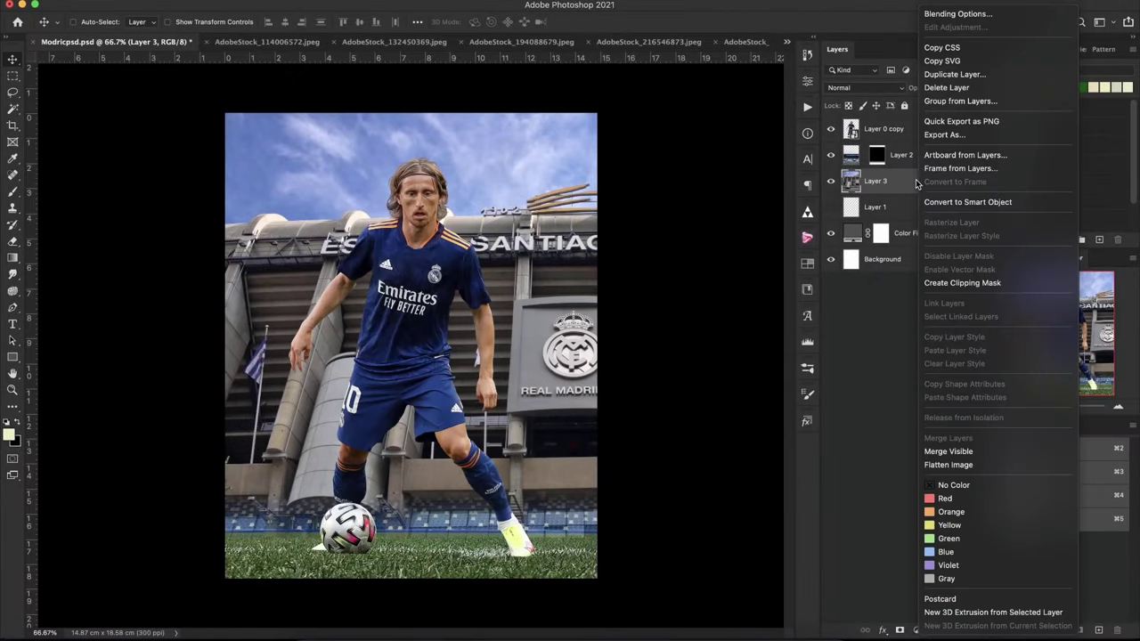
{"action": "left_click", "coordinate": [965, 201]}
Scale the stadium photo to 76.8%, straighten it, and hide the footballer layer.
{"action": "key", "text": "ctrl+t"}
{"action": "left_click_drag", "start_coordinate": [745, 445], "coordinate": [624, 343]}
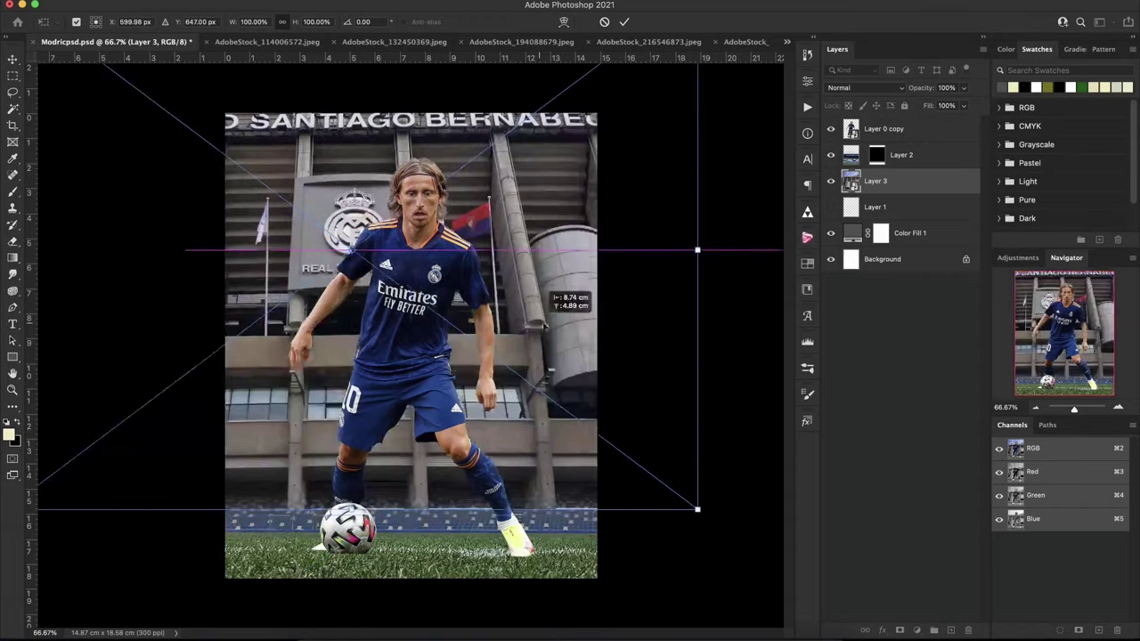
{"action": "mouse_move", "coordinate": [777, 287]}
{"action": "left_mouse_down"}
{"action": "mouse_move", "coordinate": [521, 276]}
{"action": "mouse_move", "coordinate": [664, 275]}
{"action": "mouse_move", "coordinate": [597, 272]}
{"action": "mouse_move", "coordinate": [566, 322]}
{"action": "mouse_move", "coordinate": [571, 307]}
{"action": "left_mouse_up"}
{"action": "mouse_move", "coordinate": [296, 27]}
{"action": "left_mouse_down"}
{"action": "mouse_move", "coordinate": [479, 221]}
{"action": "mouse_move", "coordinate": [468, 270]}
{"action": "left_mouse_up"}
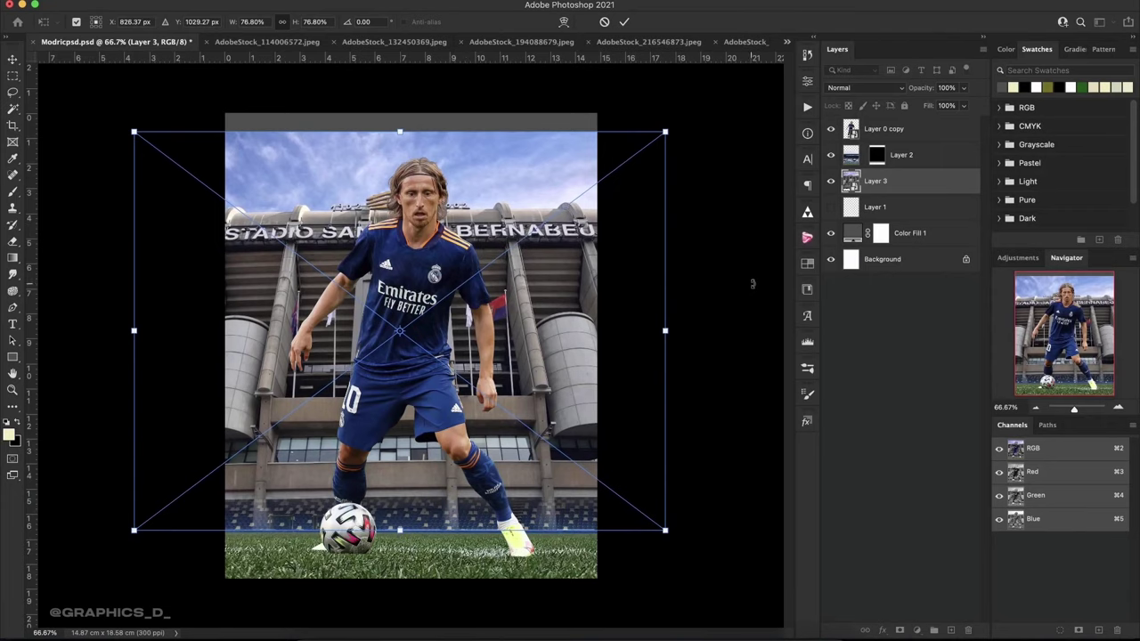
{"action": "left_click_drag", "start_coordinate": [751, 282], "coordinate": [636, 324]}
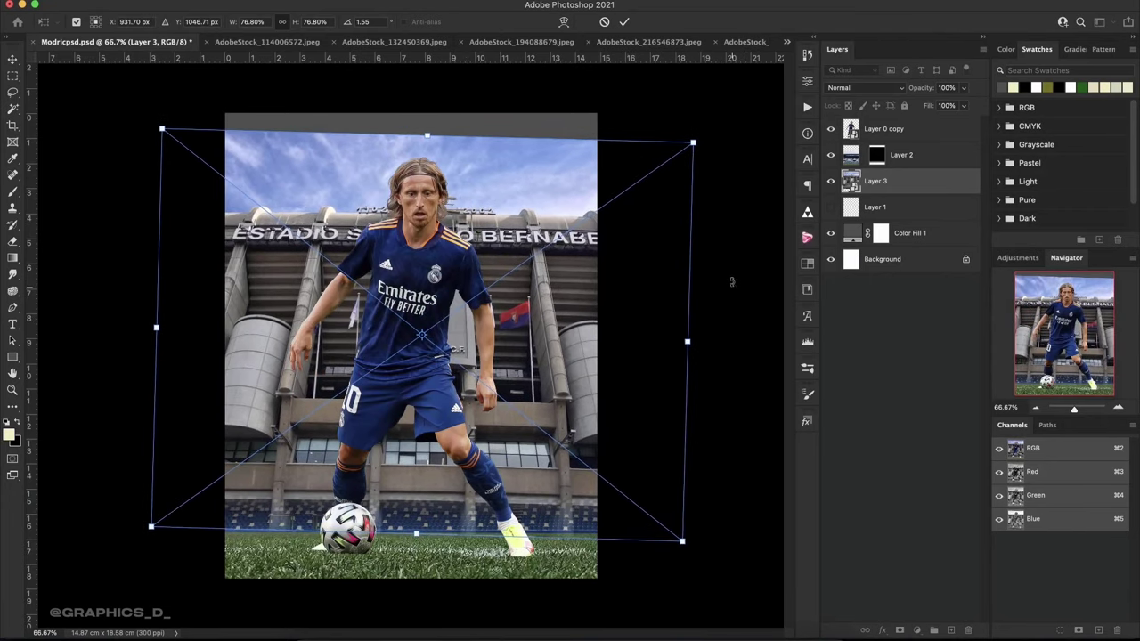
{"action": "left_click_drag", "start_coordinate": [730, 280], "coordinate": [738, 261]}
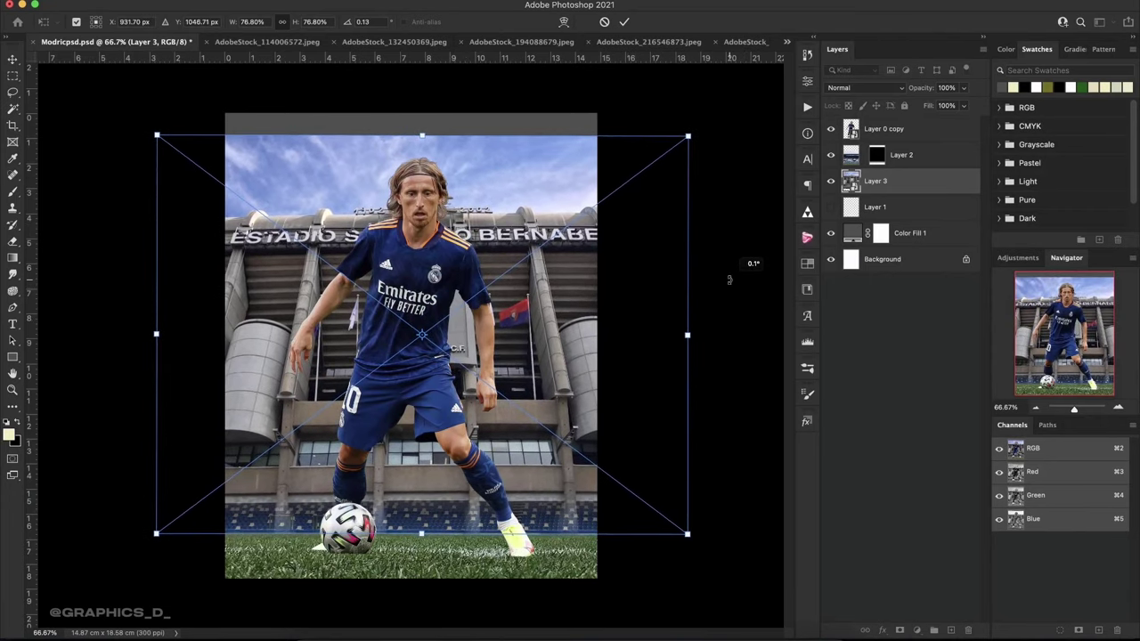
{"action": "left_click", "coordinate": [626, 23]}
{"action": "left_click", "coordinate": [831, 129]}
Hide the stadium layer and look through the sky and smoke stock images.
{"action": "left_click", "coordinate": [831, 181]}
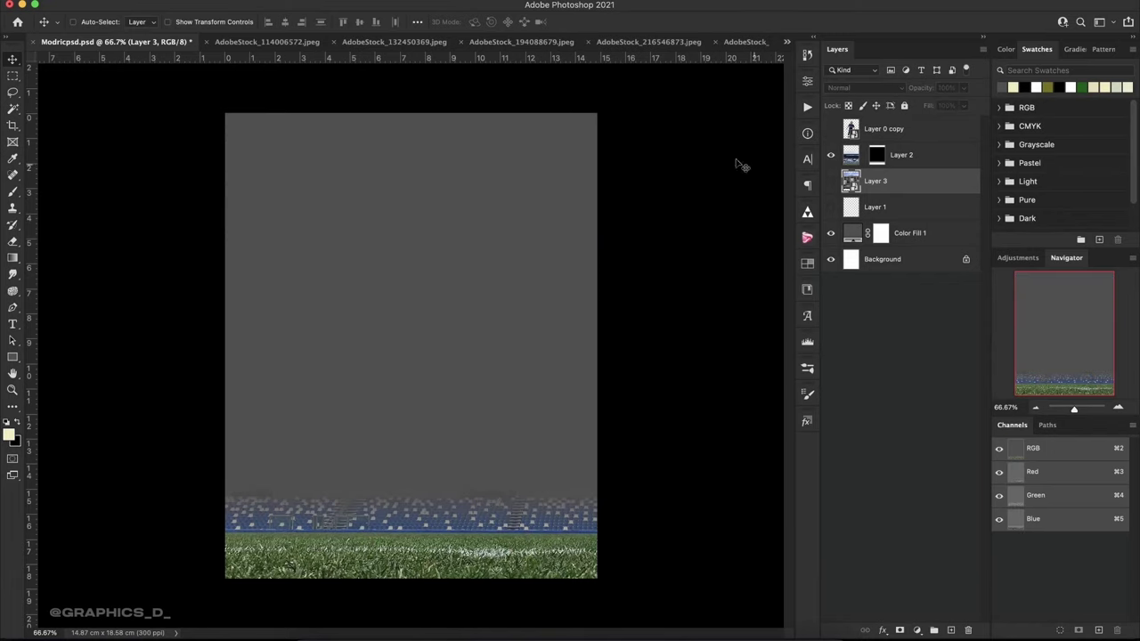
{"action": "left_click", "coordinate": [303, 42]}
{"action": "left_click", "coordinate": [357, 42]}
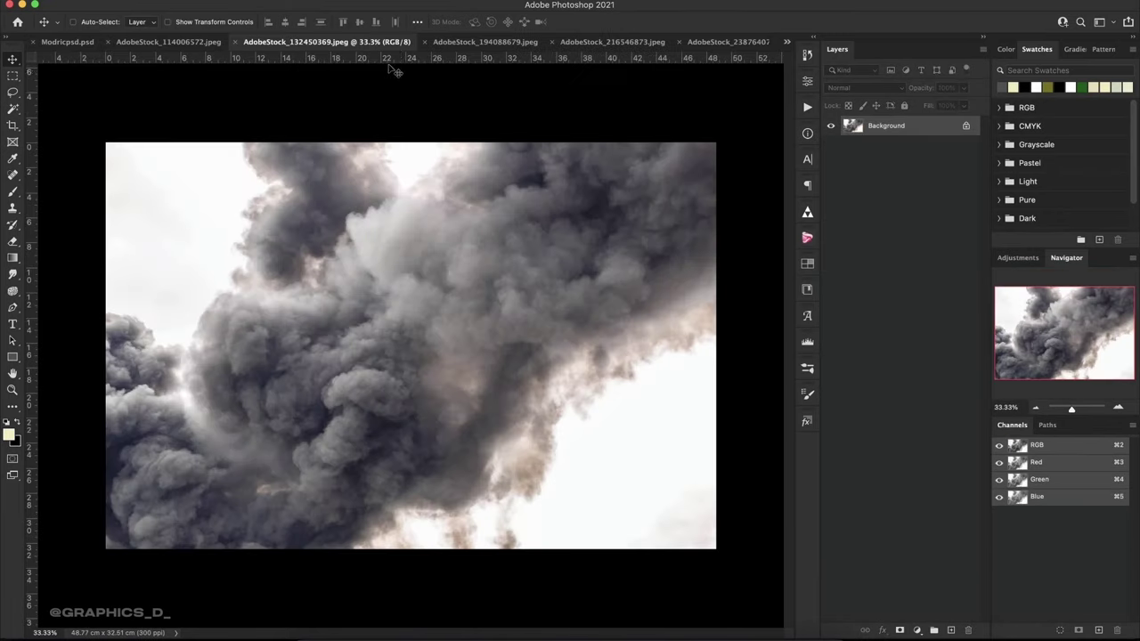
{"action": "left_click", "coordinate": [454, 43]}
{"action": "left_click", "coordinate": [592, 42]}
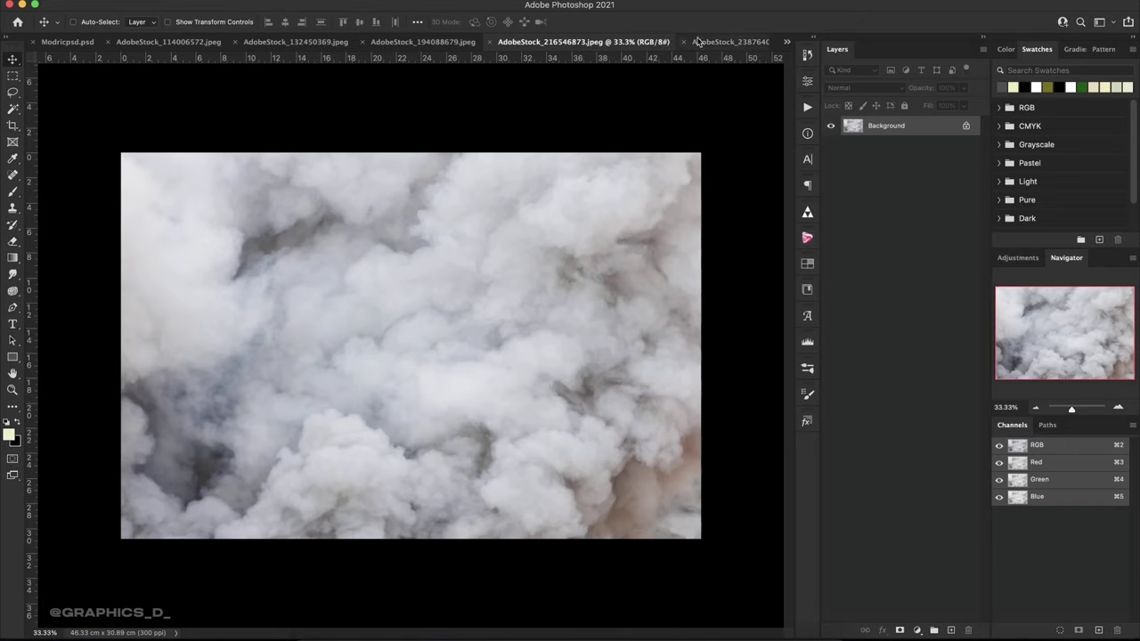
{"action": "left_click", "coordinate": [90, 44]}
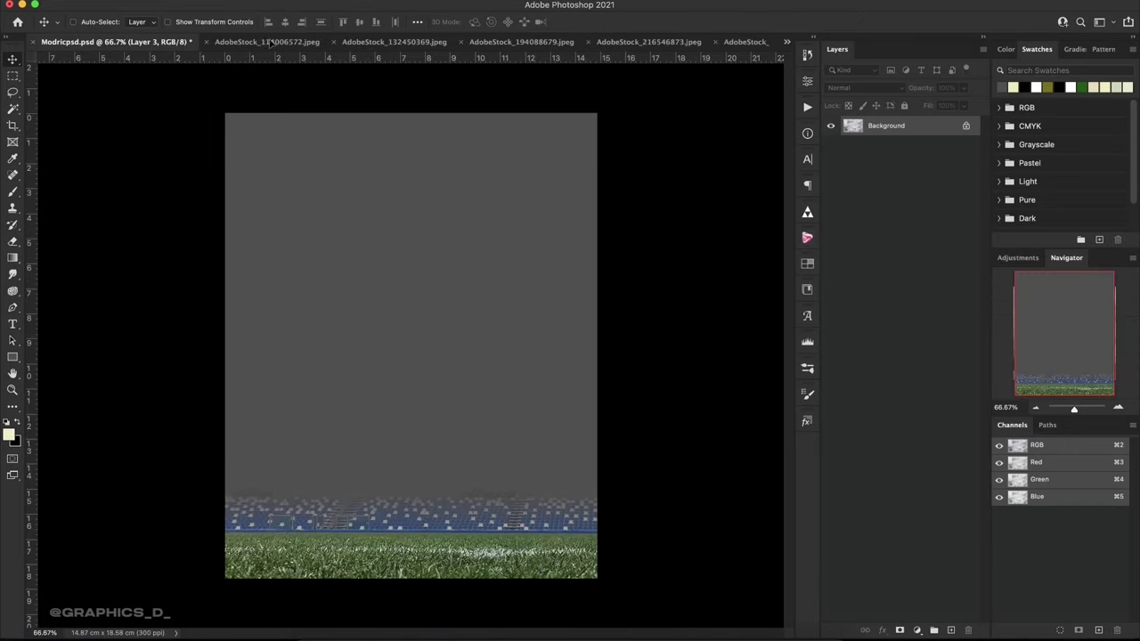
Paste the white smoke as Layer 4 and scale it to 49% over the lower half.
{"action": "key", "text": "ctrl+v"}
{"action": "mouse_move", "coordinate": [455, 196]}
{"action": "left_mouse_down"}
{"action": "mouse_move", "coordinate": [491, 319]}
{"action": "mouse_move", "coordinate": [557, 221]}
{"action": "left_mouse_up"}
{"action": "key", "text": "ctrl+t"}
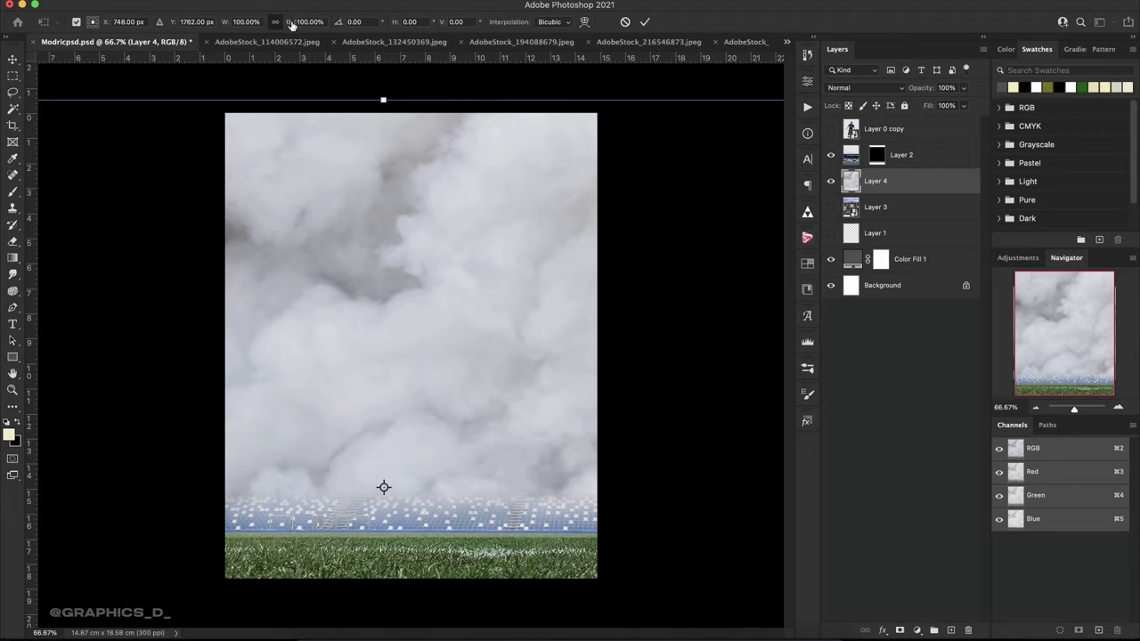
{"action": "left_click_drag", "start_coordinate": [291, 24], "coordinate": [258, 55]}
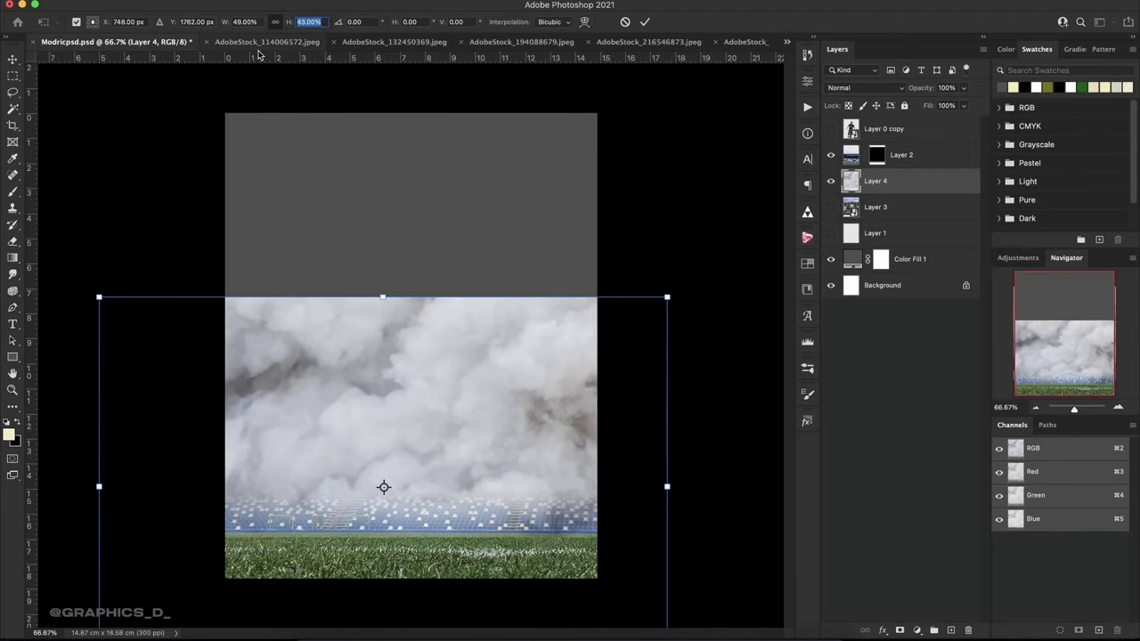
{"action": "left_click_drag", "start_coordinate": [457, 521], "coordinate": [470, 503]}
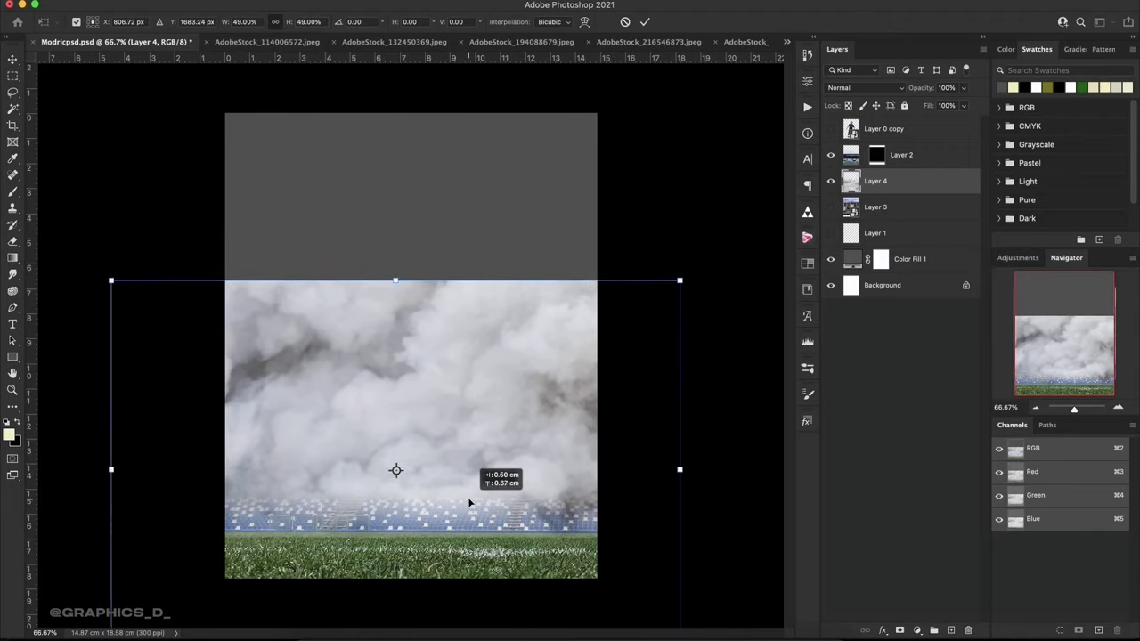
Target Layer 2's mask and try a first gradient, then undo it.
{"action": "left_click", "coordinate": [877, 155]}
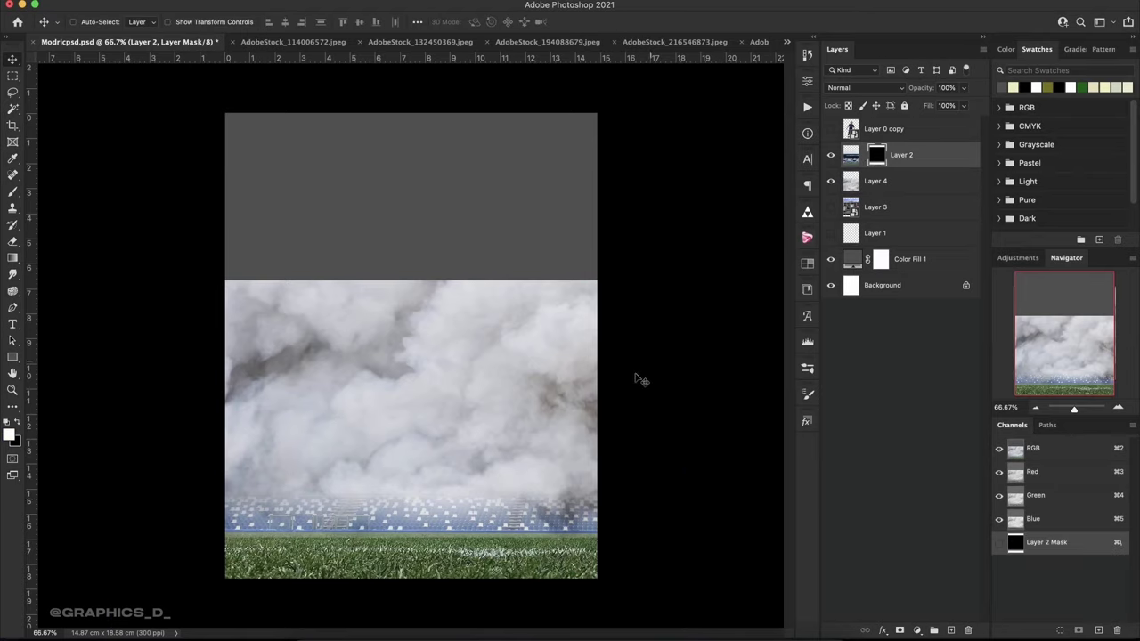
{"action": "key", "text": "g"}
{"action": "right_click", "coordinate": [371, 290]}
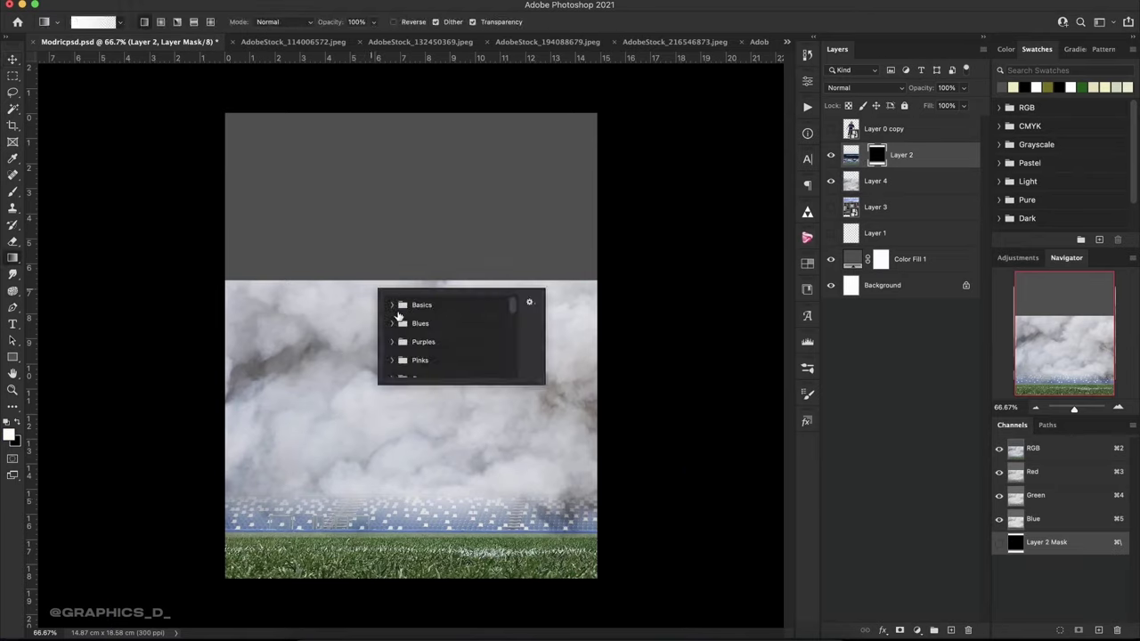
{"action": "left_click_drag", "start_coordinate": [395, 312], "coordinate": [401, 322]}
{"action": "key", "text": "ctrl+z"}
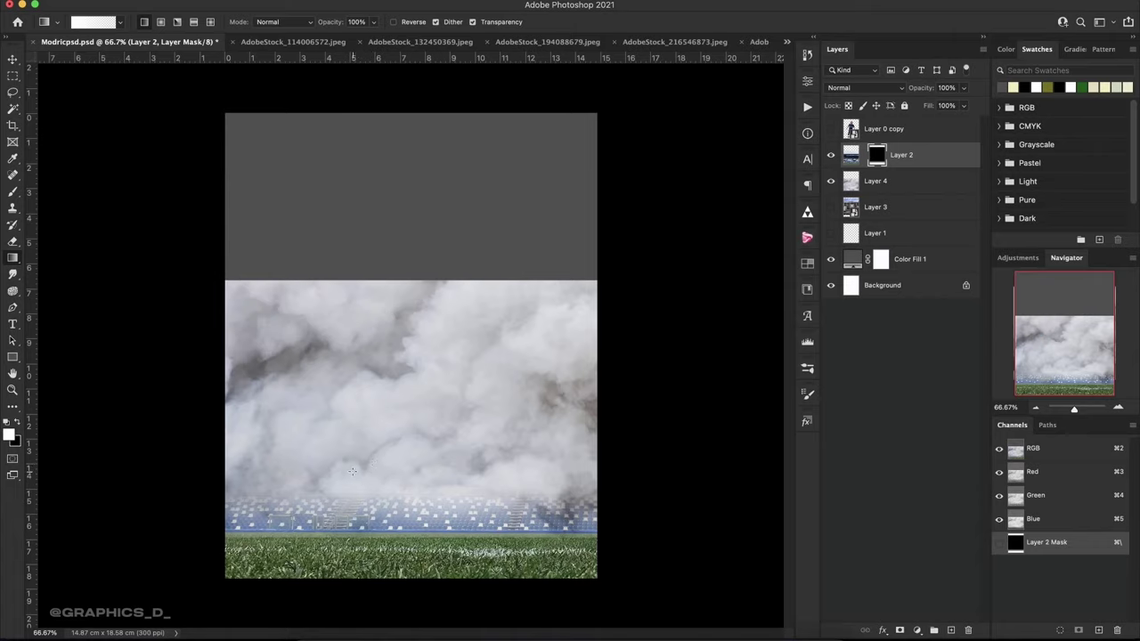
Draw upward gradients from the grass edge on Layer 2's mask to hide the blue seats.
{"action": "key", "text": "x"}
{"action": "mouse_move", "coordinate": [394, 506]}
{"action": "left_mouse_down"}
{"action": "mouse_move", "coordinate": [426, 515]}
{"action": "mouse_move", "coordinate": [427, 475]}
{"action": "left_mouse_up"}
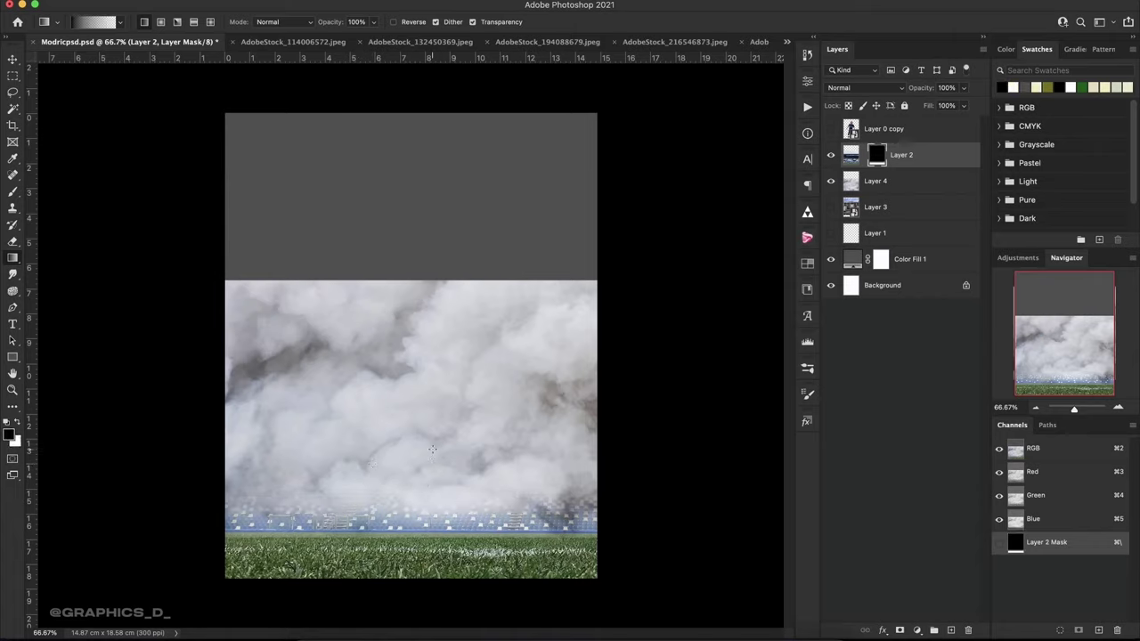
{"action": "left_click_drag", "start_coordinate": [432, 528], "coordinate": [439, 512]}
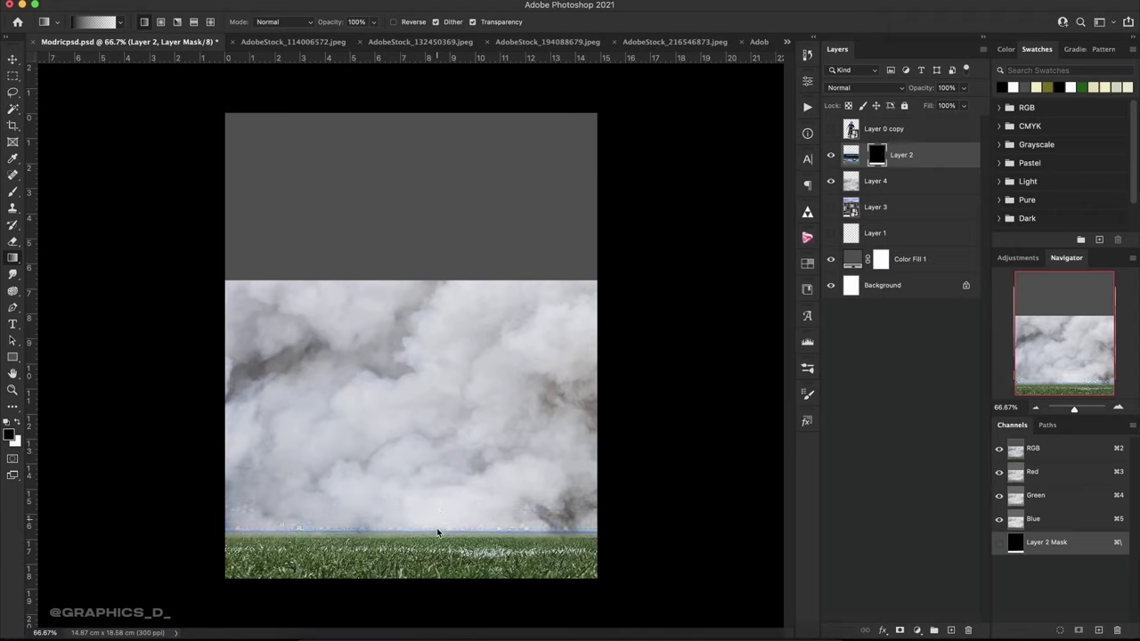
{"action": "left_click_drag", "start_coordinate": [437, 533], "coordinate": [443, 469]}
{"action": "key", "text": "x"}
{"action": "key", "text": "ctrl+z"}
{"action": "key", "text": "x"}
{"action": "key", "text": "ctrl+z"}
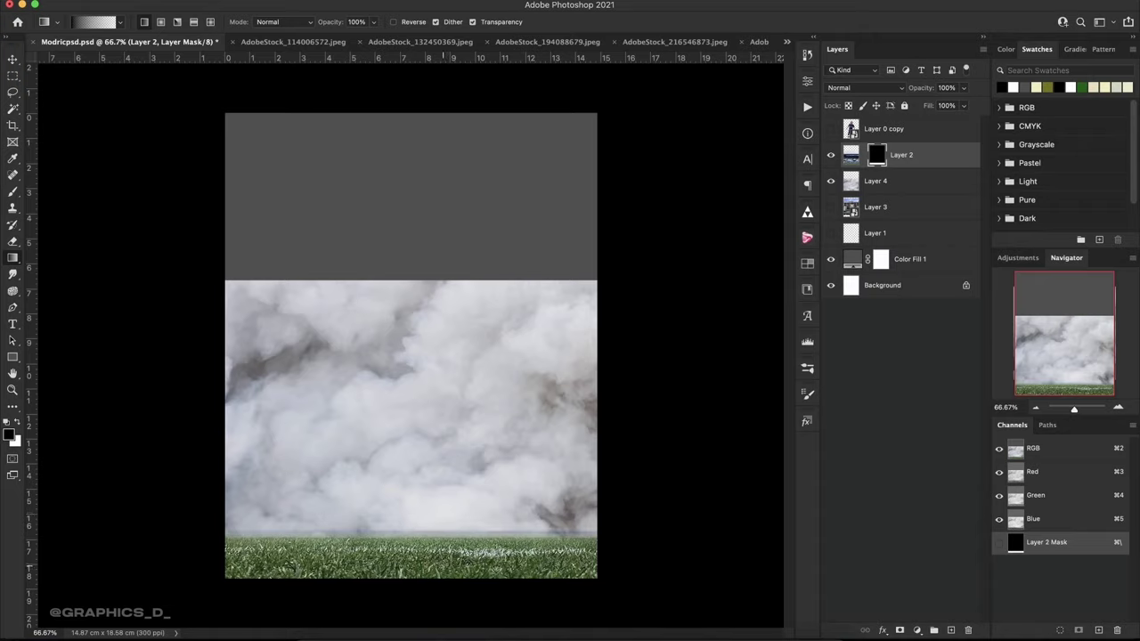
Toggle the footballer, stadium and smoke layers to check the blend.
{"action": "left_click", "coordinate": [831, 129]}
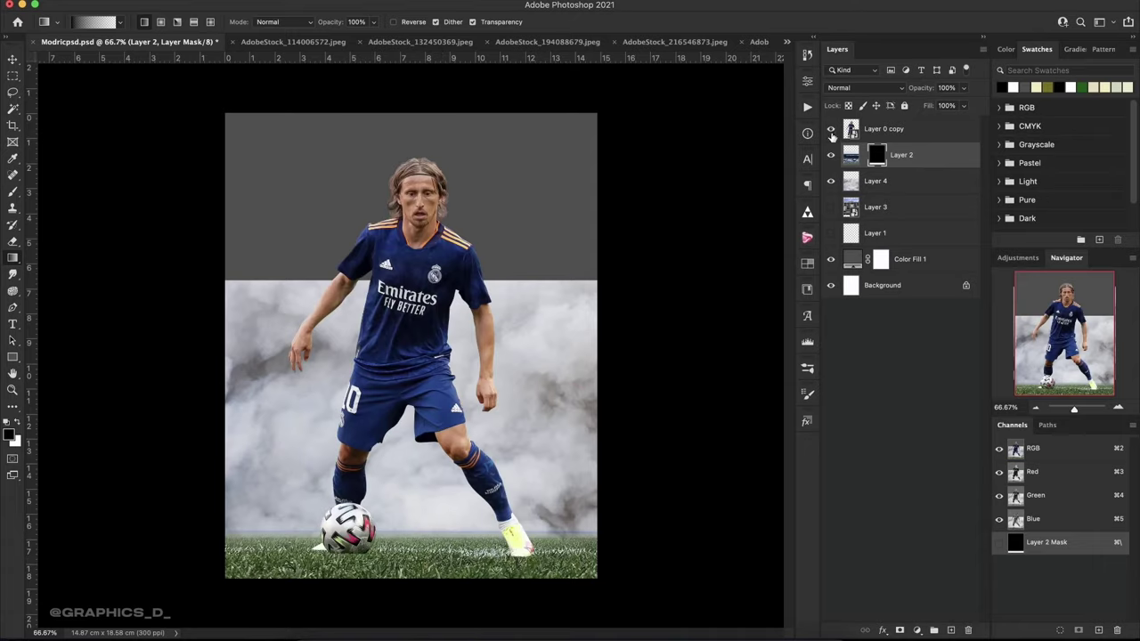
{"action": "left_click", "coordinate": [831, 129]}
{"action": "left_click", "coordinate": [832, 206]}
{"action": "left_click", "coordinate": [831, 207]}
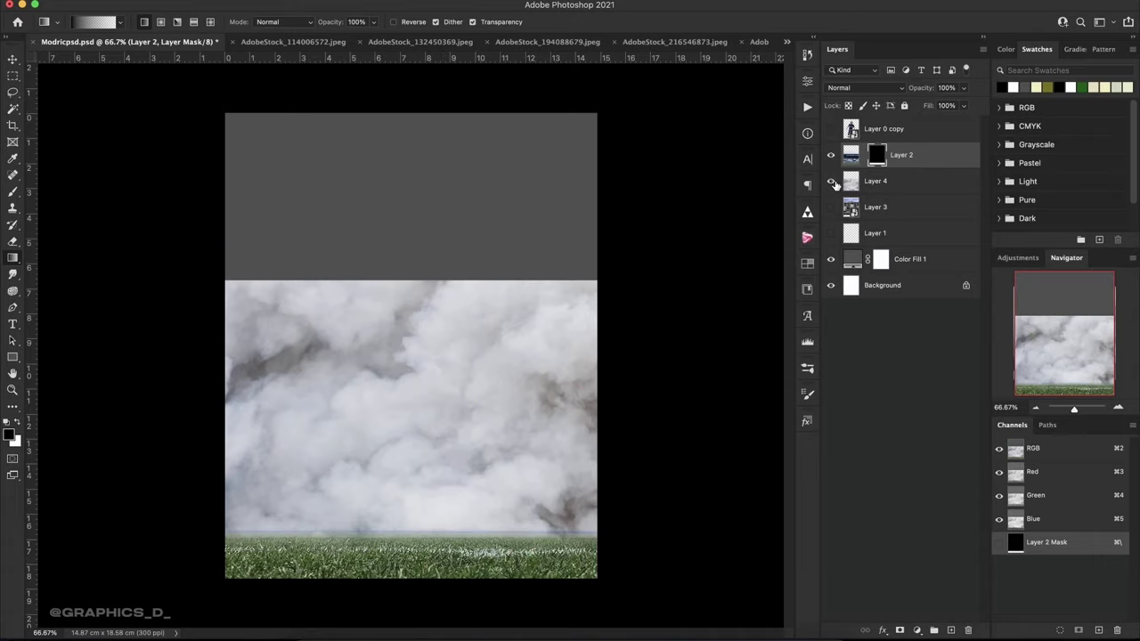
{"action": "left_click", "coordinate": [831, 181]}
{"action": "left_click", "coordinate": [831, 181]}
Scale the smoke layer to 87% and raise it slightly.
{"action": "left_click", "coordinate": [872, 180]}
{"action": "key", "text": "ctrl+t"}
{"action": "mouse_move", "coordinate": [509, 398]}
{"action": "left_mouse_down"}
{"action": "mouse_move", "coordinate": [525, 224]}
{"action": "mouse_move", "coordinate": [514, 446]}
{"action": "left_mouse_up"}
{"action": "left_click_drag", "start_coordinate": [405, 223], "coordinate": [407, 274]}
{"action": "left_click_drag", "start_coordinate": [411, 338], "coordinate": [410, 321]}
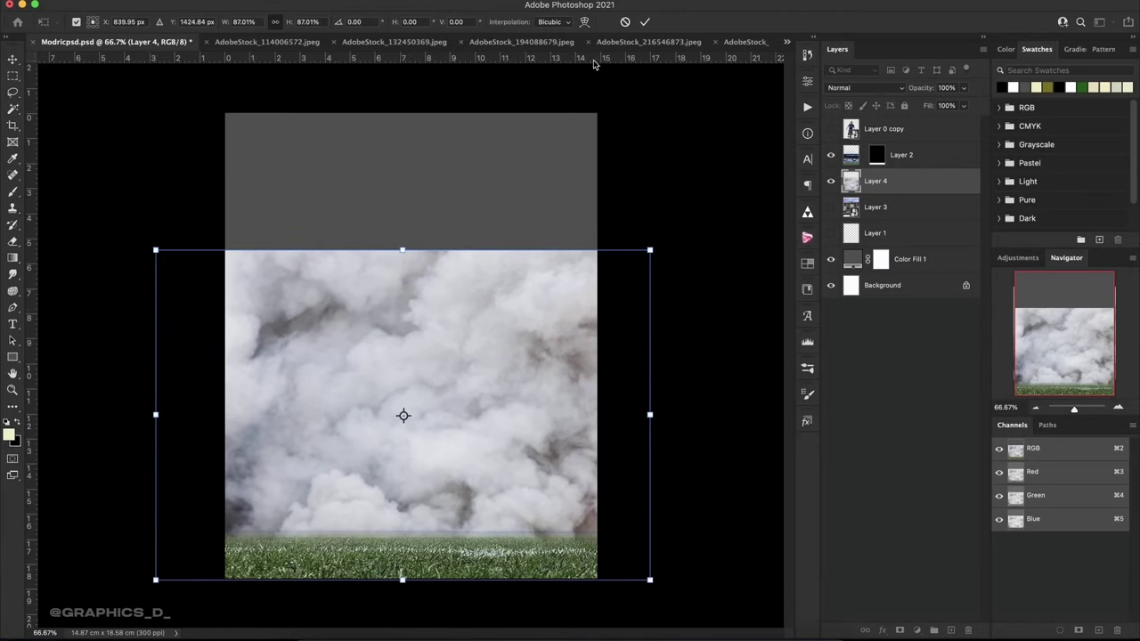
{"action": "left_click", "coordinate": [646, 22]}
Add a mask to the smoke layer and pick the Smoke brush with size jitter off.
{"action": "key", "text": "g"}
{"action": "left_click", "coordinate": [900, 631]}
{"action": "key", "text": "b"}
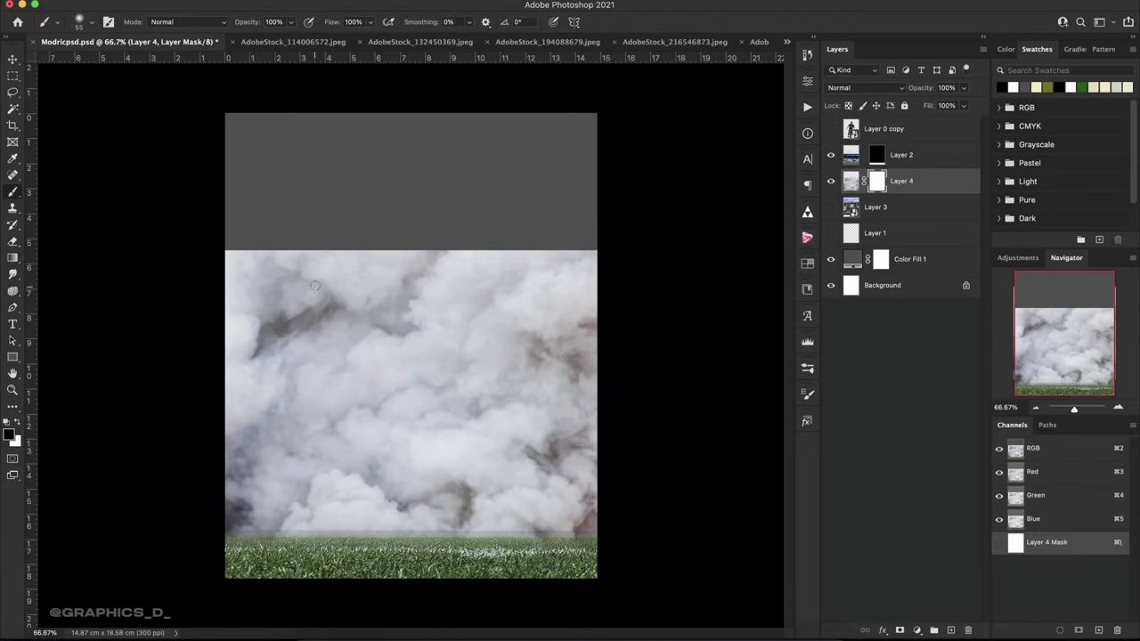
{"action": "right_click", "coordinate": [624, 426]}
{"action": "scroll", "coordinate": [366, 558], "scroll_direction": "down", "scroll_amount": 2}
{"action": "left_click", "coordinate": [435, 525]}
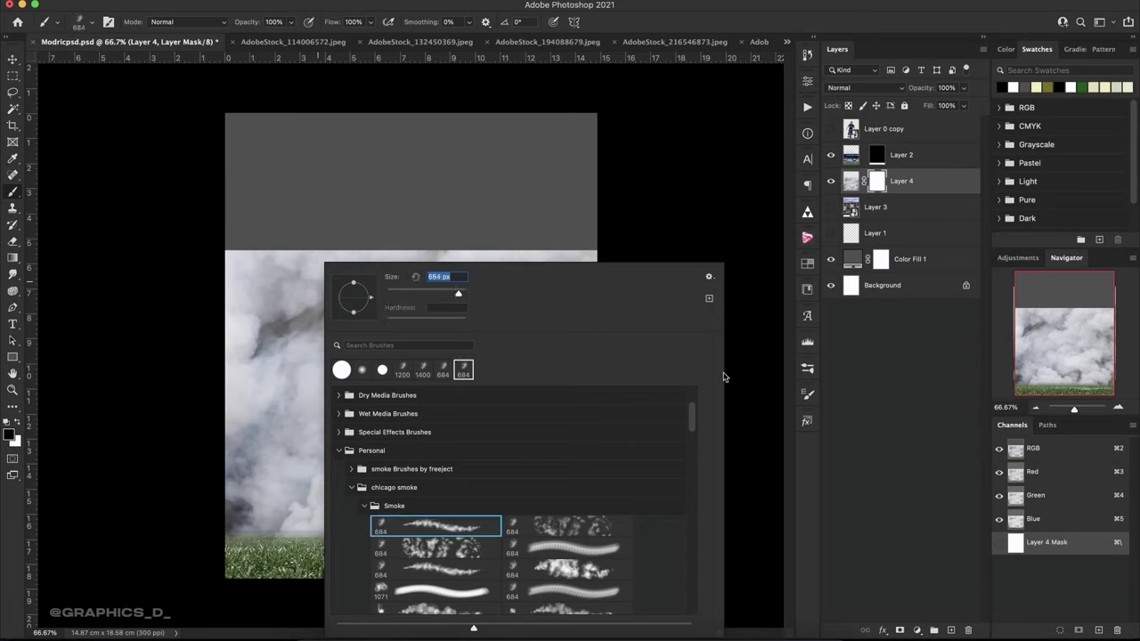
{"action": "left_click", "coordinate": [807, 393]}
{"action": "left_click", "coordinate": [587, 357]}
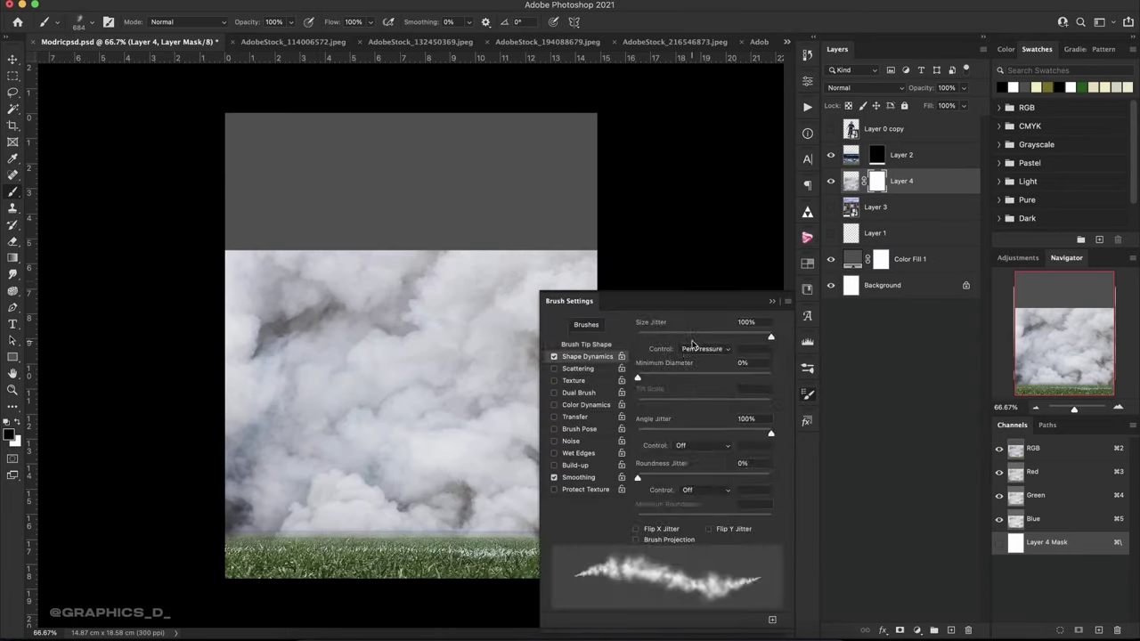
{"action": "left_click", "coordinate": [703, 349]}
{"action": "left_click", "coordinate": [703, 325]}
{"action": "left_click", "coordinate": [772, 301]}
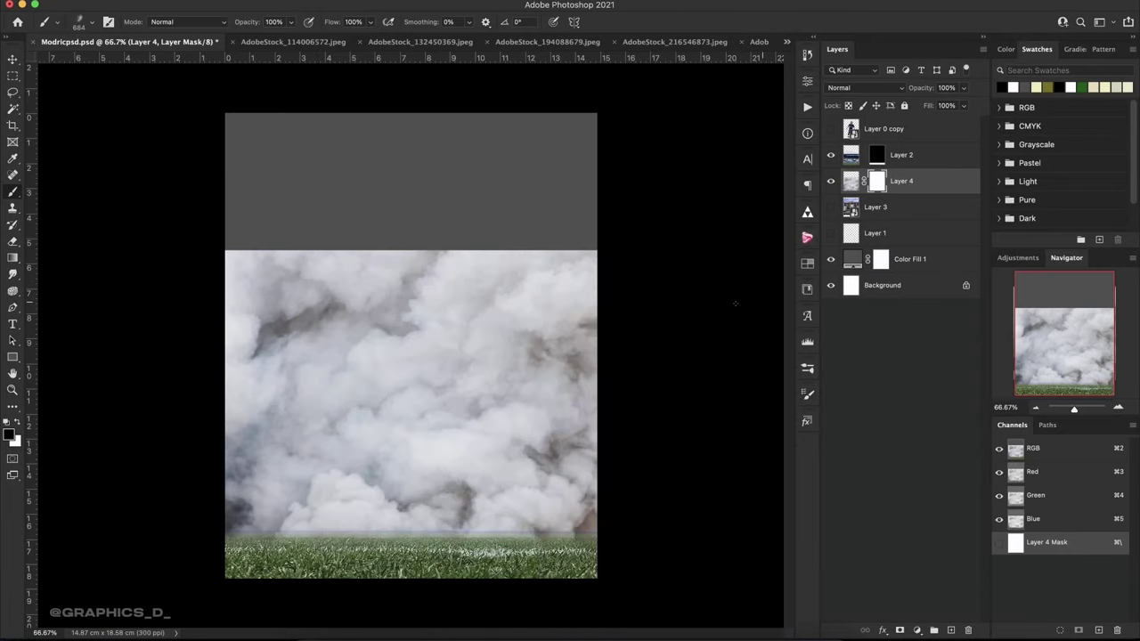
Paint away the top of the smoke mask with a 2120 px smoke brush, then show the player.
{"action": "right_click", "coordinate": [311, 258]}
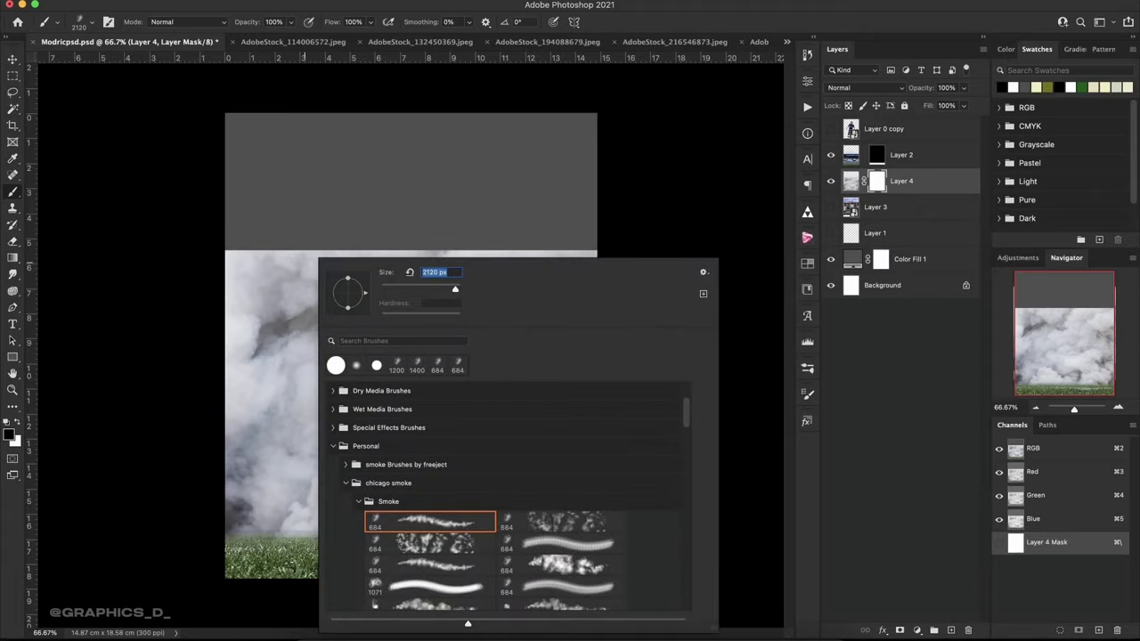
{"action": "key", "text": "Return"}
{"action": "mouse_move", "coordinate": [300, 253]}
{"action": "left_mouse_down"}
{"action": "mouse_move", "coordinate": [336, 178]}
{"action": "mouse_move", "coordinate": [489, 139]}
{"action": "mouse_move", "coordinate": [574, 211]}
{"action": "left_mouse_up"}
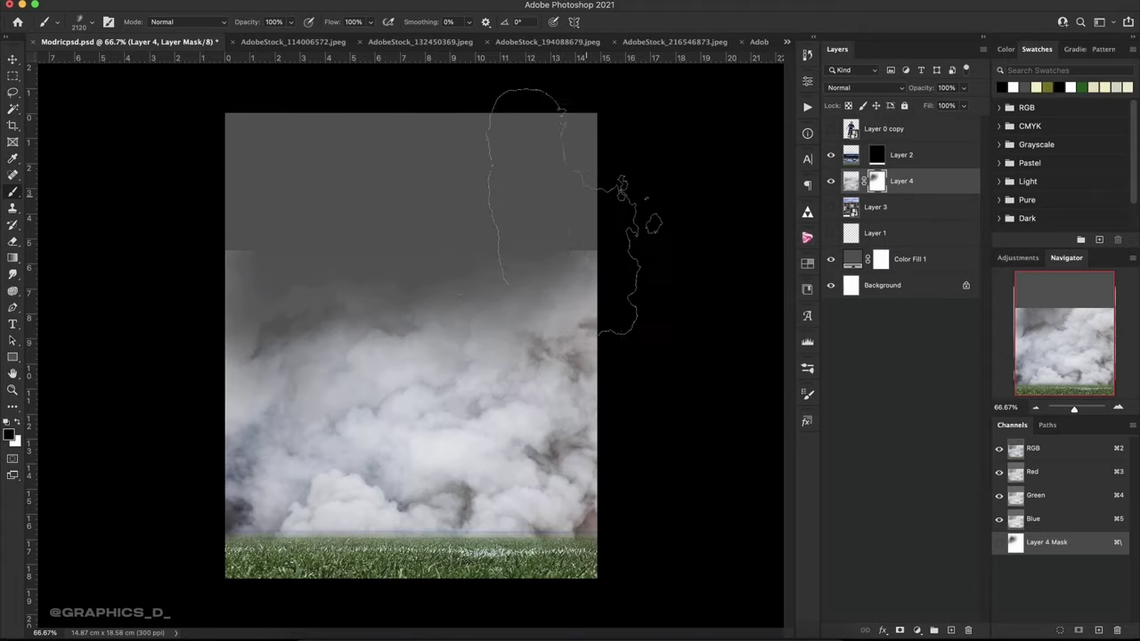
{"action": "right_click", "coordinate": [450, 259]}
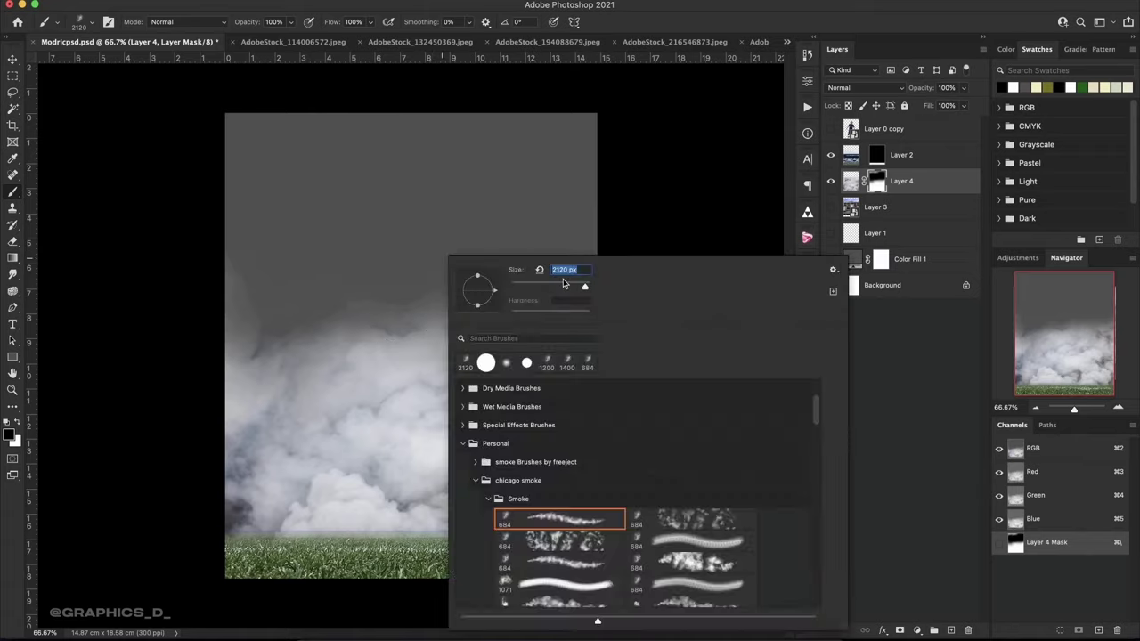
{"action": "key", "text": "Return"}
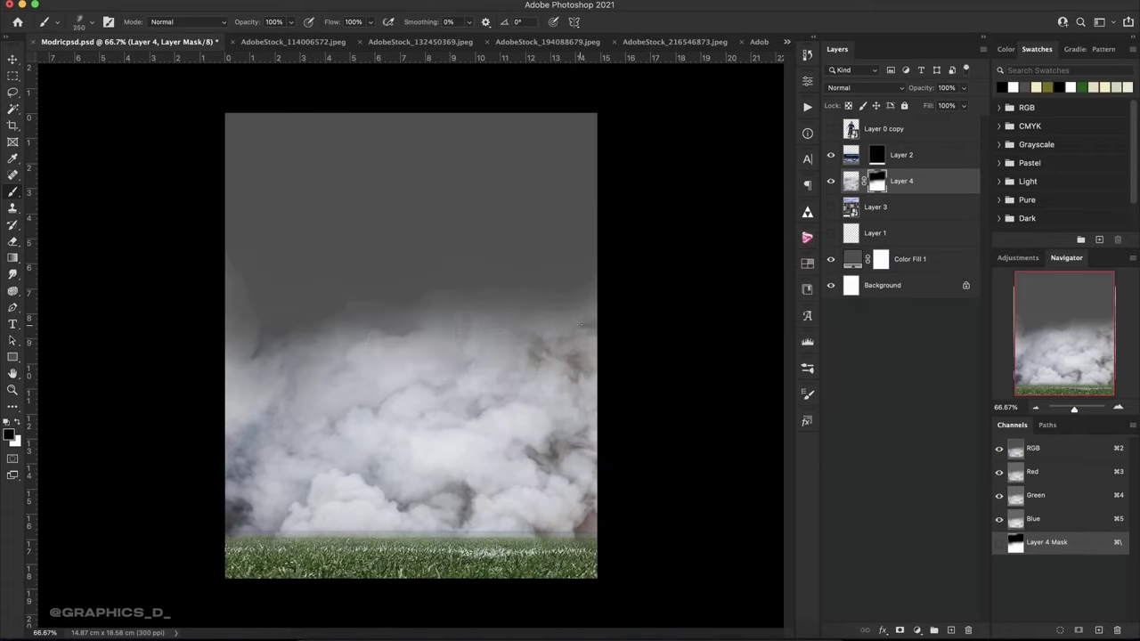
{"action": "right_click", "coordinate": [503, 291]}
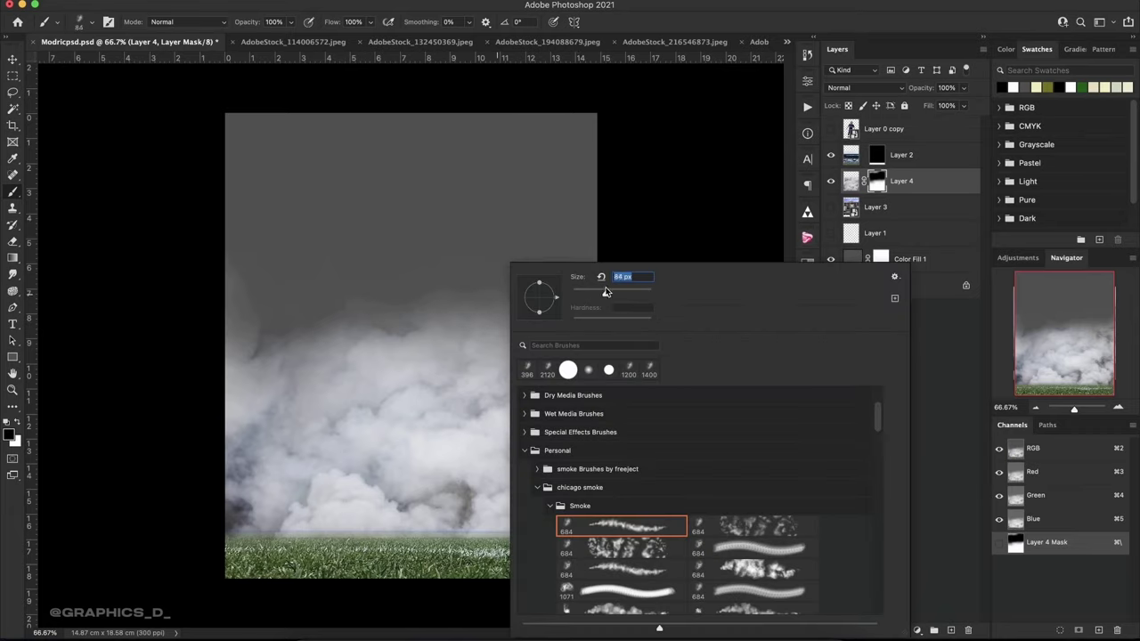
{"action": "key", "text": "Return"}
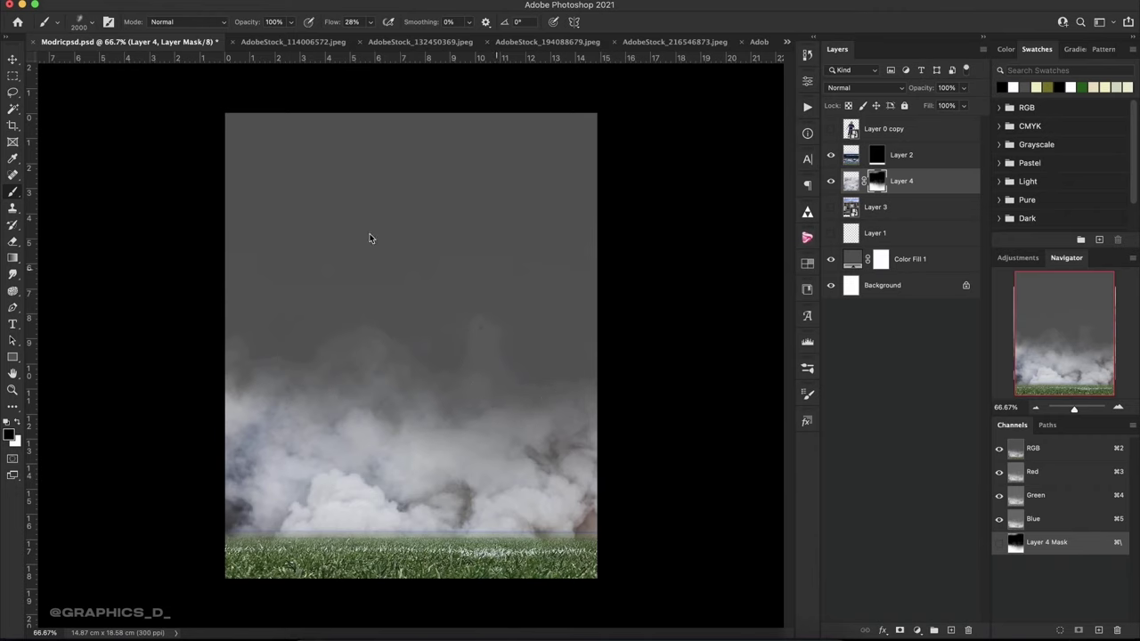
{"action": "left_click", "coordinate": [831, 129]}
Show the stadium and paint more smoke near the legs and right edge with a 300 px brush.
{"action": "left_click", "coordinate": [847, 208]}
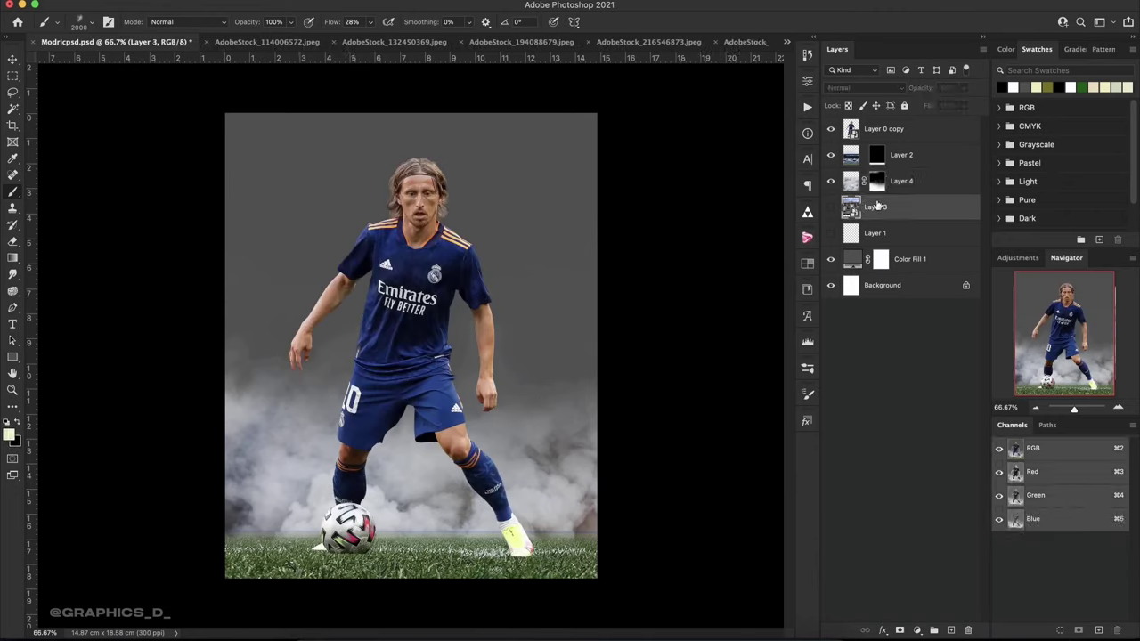
{"action": "left_click", "coordinate": [831, 206]}
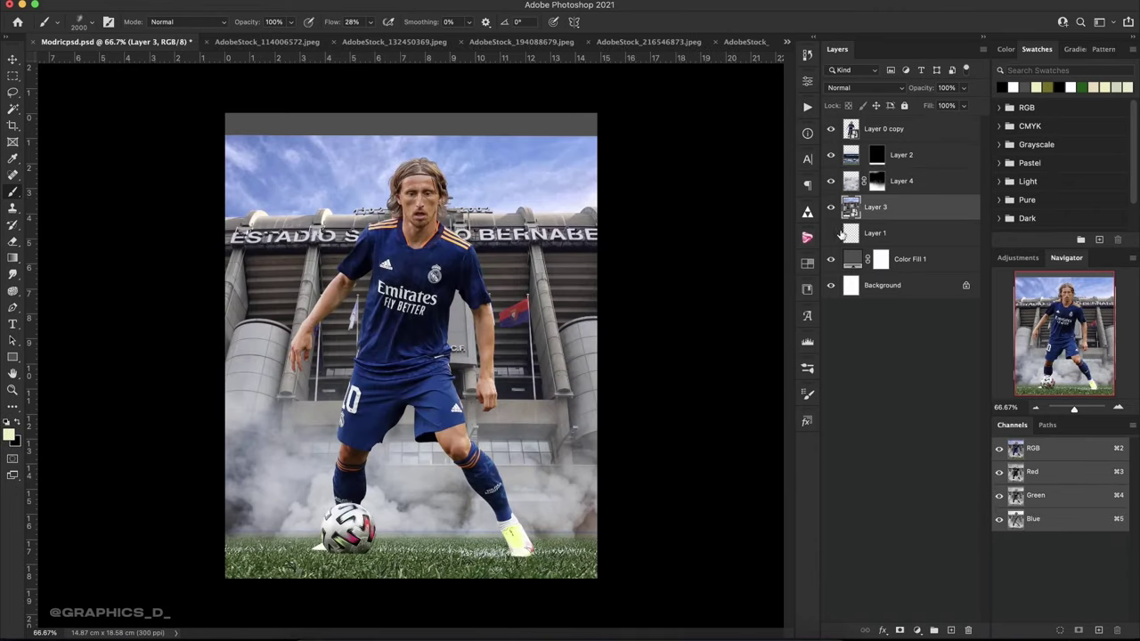
{"action": "left_click", "coordinate": [862, 182]}
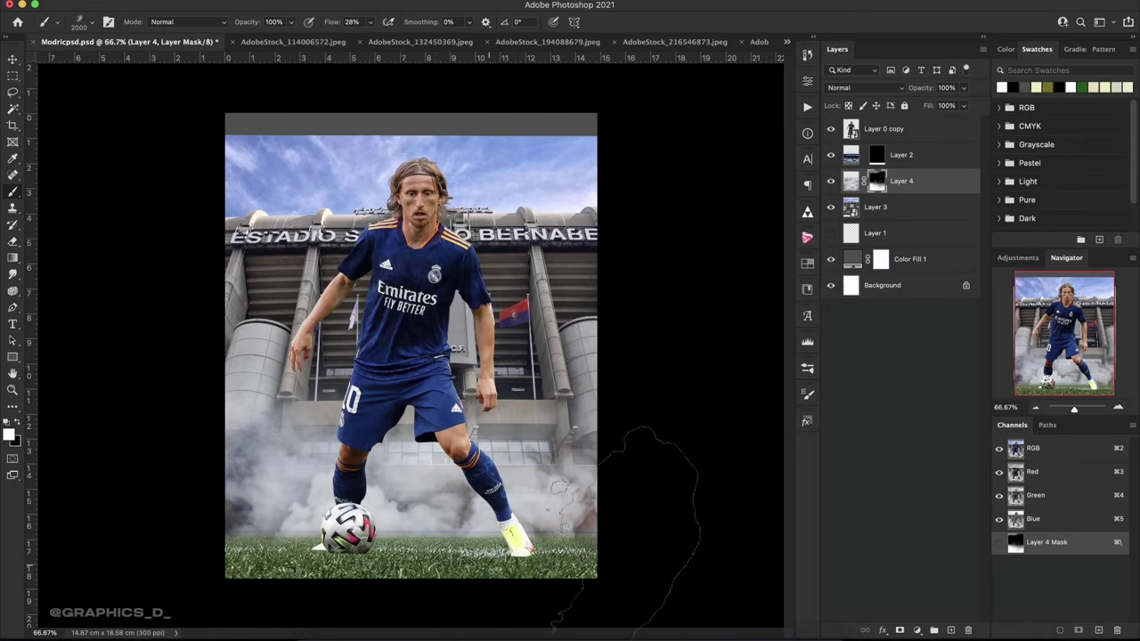
{"action": "right_click", "coordinate": [521, 356]}
{"action": "left_click_drag", "start_coordinate": [651, 298], "coordinate": [647, 299]}
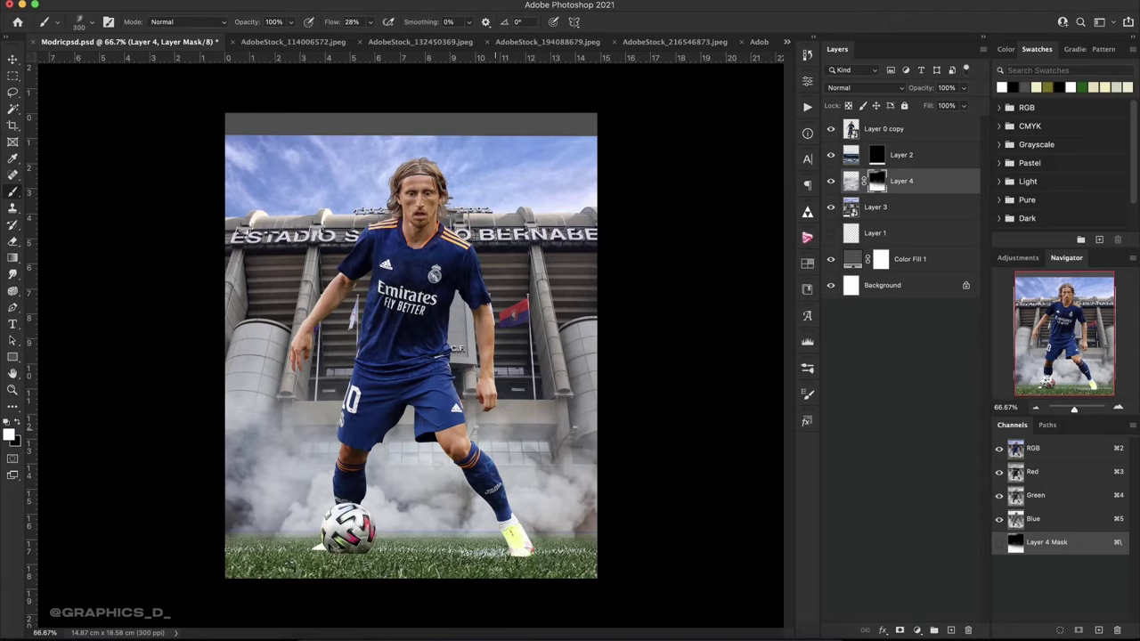
{"action": "key", "text": "Return"}
{"action": "left_click_drag", "start_coordinate": [594, 453], "coordinate": [602, 409]}
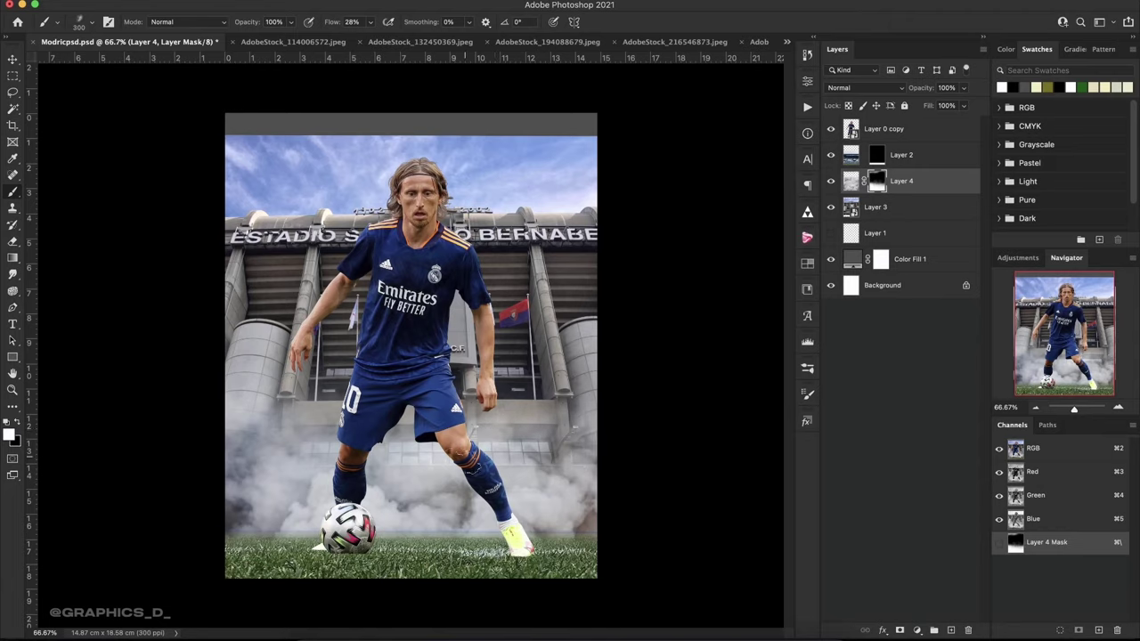
{"action": "left_click_drag", "start_coordinate": [407, 424], "coordinate": [365, 448]}
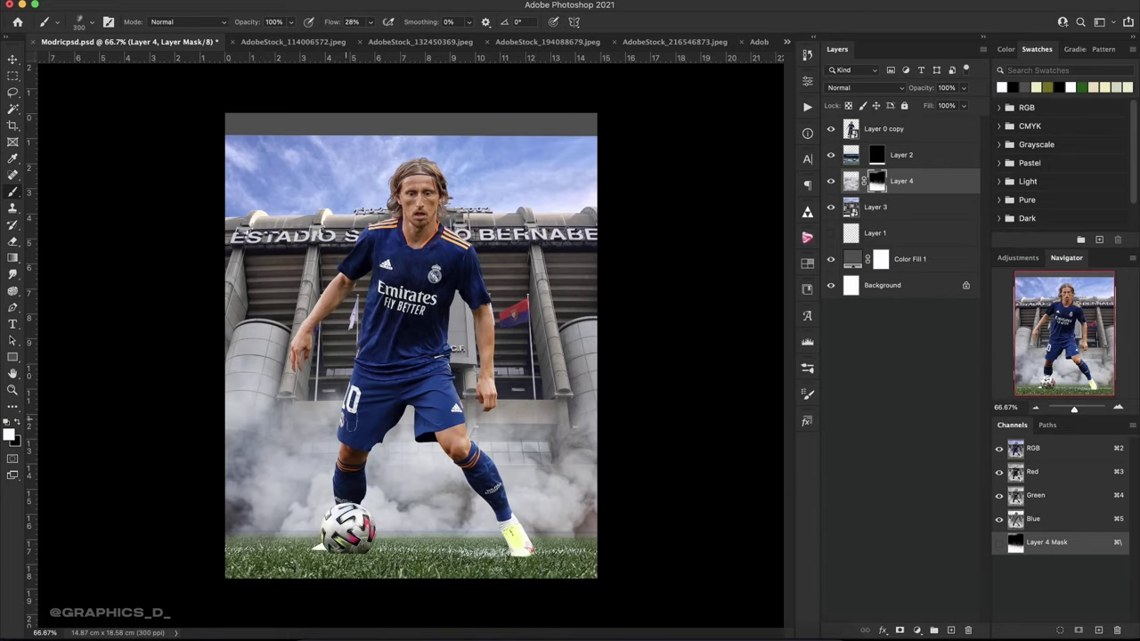
{"action": "mouse_move", "coordinate": [488, 432]}
{"action": "left_mouse_down"}
{"action": "mouse_move", "coordinate": [582, 443]}
{"action": "mouse_move", "coordinate": [527, 424]}
{"action": "mouse_move", "coordinate": [478, 428]}
{"action": "left_mouse_up"}
Brighten the smoke around both legs with a 1040 px brush, then hide the player.
{"action": "right_click", "coordinate": [431, 262]}
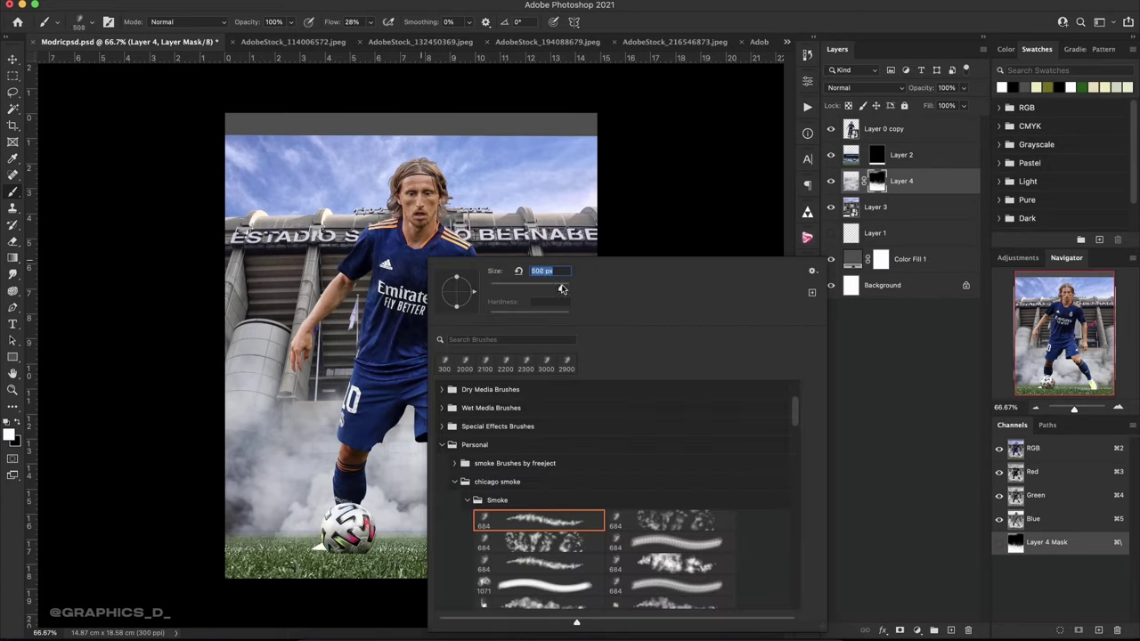
{"action": "left_click_drag", "start_coordinate": [562, 290], "coordinate": [584, 289]}
{"action": "key", "text": "Return"}
{"action": "left_click_drag", "start_coordinate": [481, 441], "coordinate": [548, 392]}
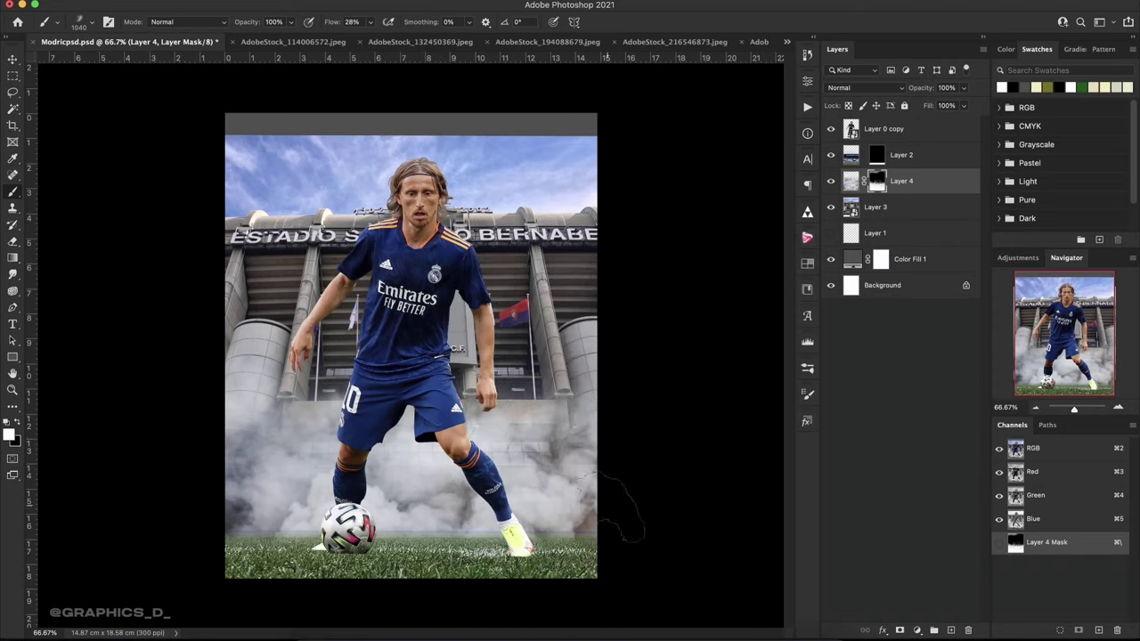
{"action": "mouse_move", "coordinate": [264, 384]}
{"action": "left_mouse_down"}
{"action": "mouse_move", "coordinate": [338, 396]}
{"action": "mouse_move", "coordinate": [481, 499]}
{"action": "mouse_move", "coordinate": [624, 437]}
{"action": "left_mouse_up"}
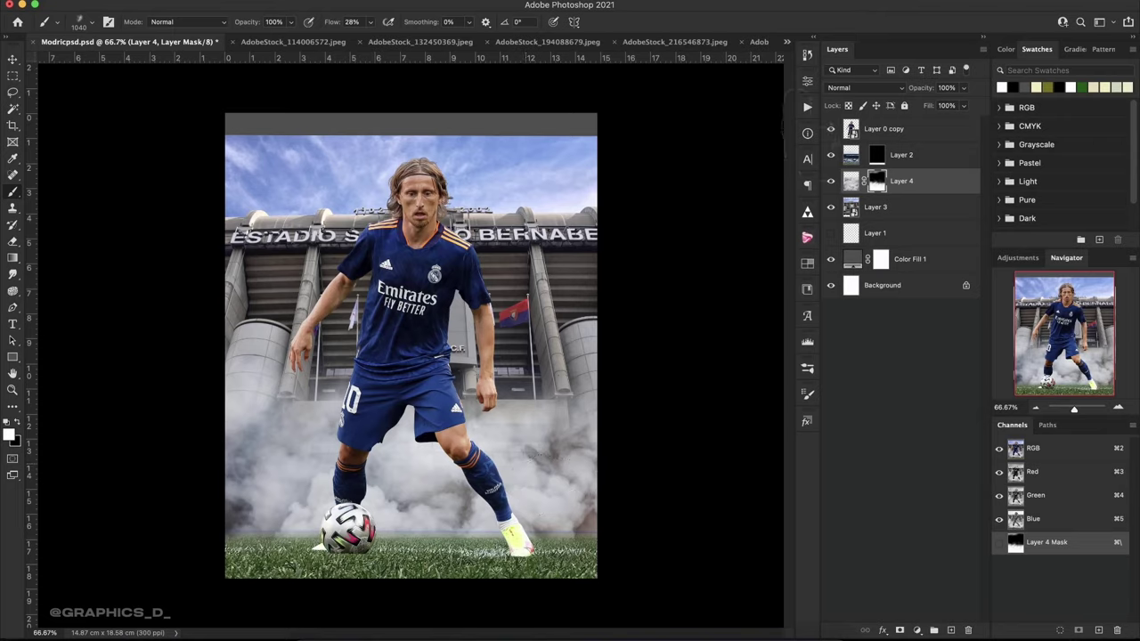
{"action": "left_click", "coordinate": [851, 129]}
{"action": "left_click", "coordinate": [831, 129]}
Hide the stadium, select the area above the grass, and zoom in on Layer 2's horizon.
{"action": "left_click", "coordinate": [831, 207]}
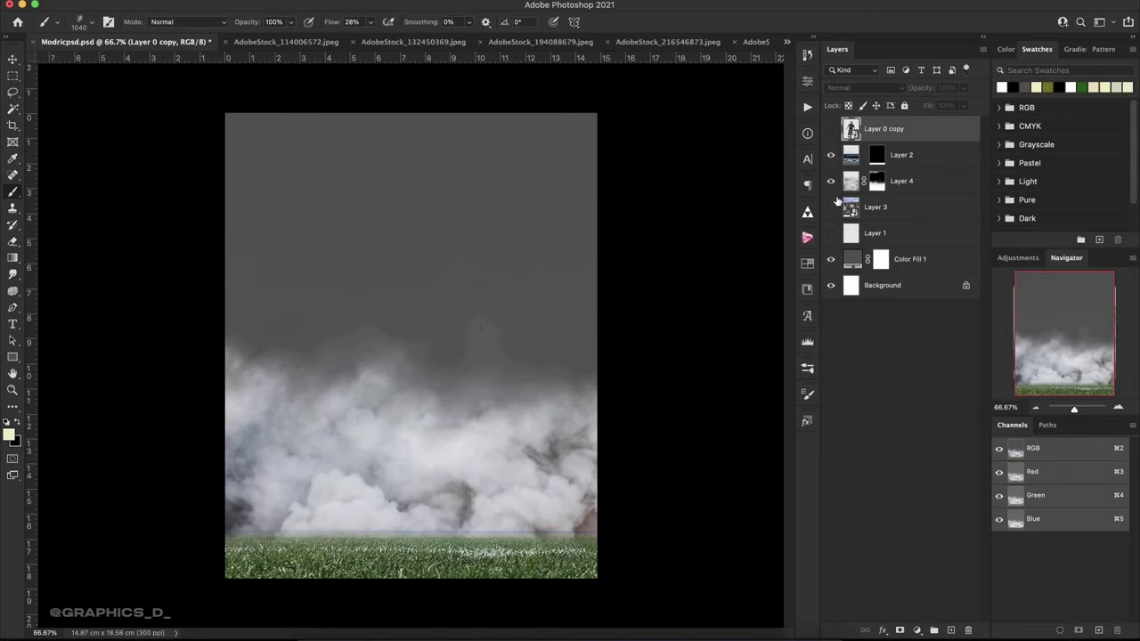
{"action": "left_click", "coordinate": [12, 74]}
{"action": "left_click_drag", "start_coordinate": [75, 189], "coordinate": [731, 539]}
{"action": "left_click", "coordinate": [878, 155]}
{"action": "left_click", "coordinate": [826, 148]}
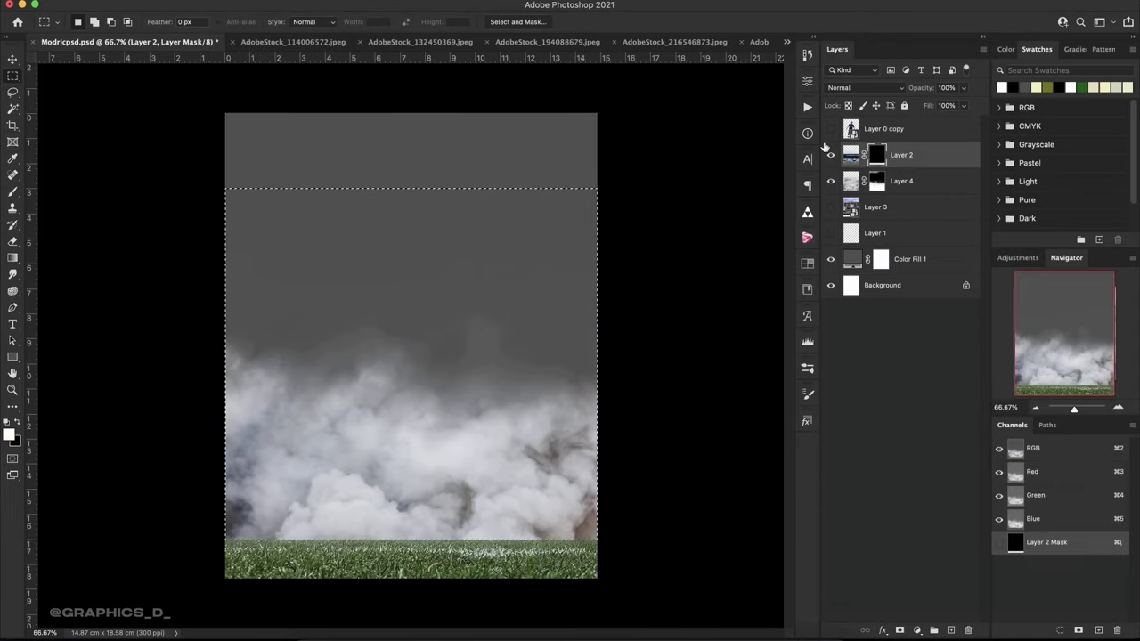
{"action": "key", "text": "ctrl+2"}
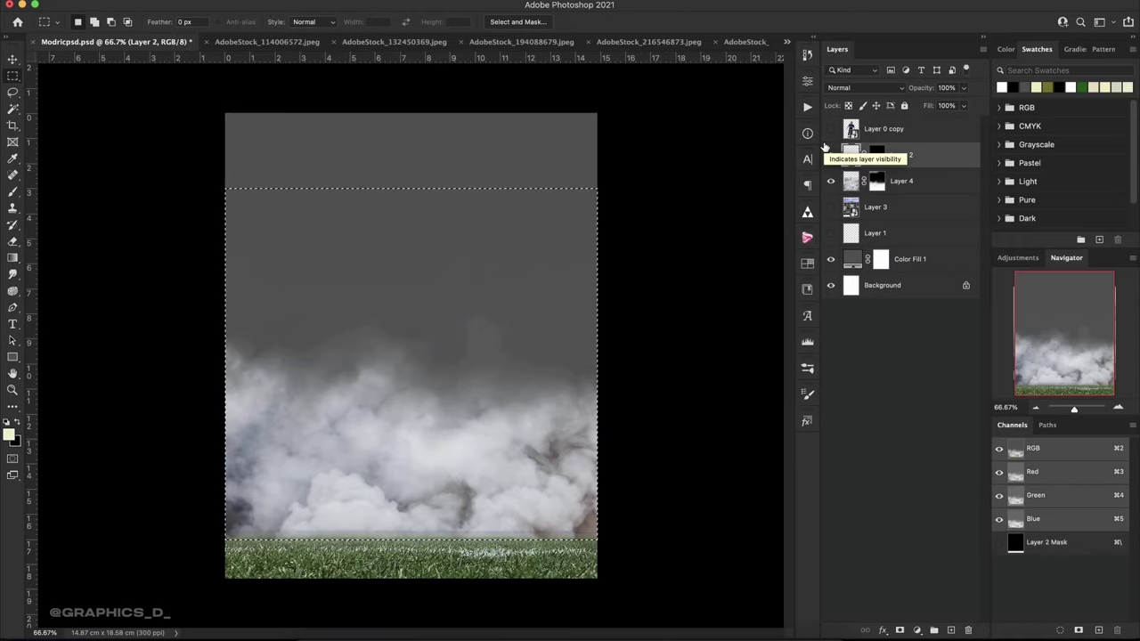
{"action": "key", "text": "ctrl+plus"}
{"action": "key", "text": "ctrl+plus"}
{"action": "key", "text": "ctrl+plus"}
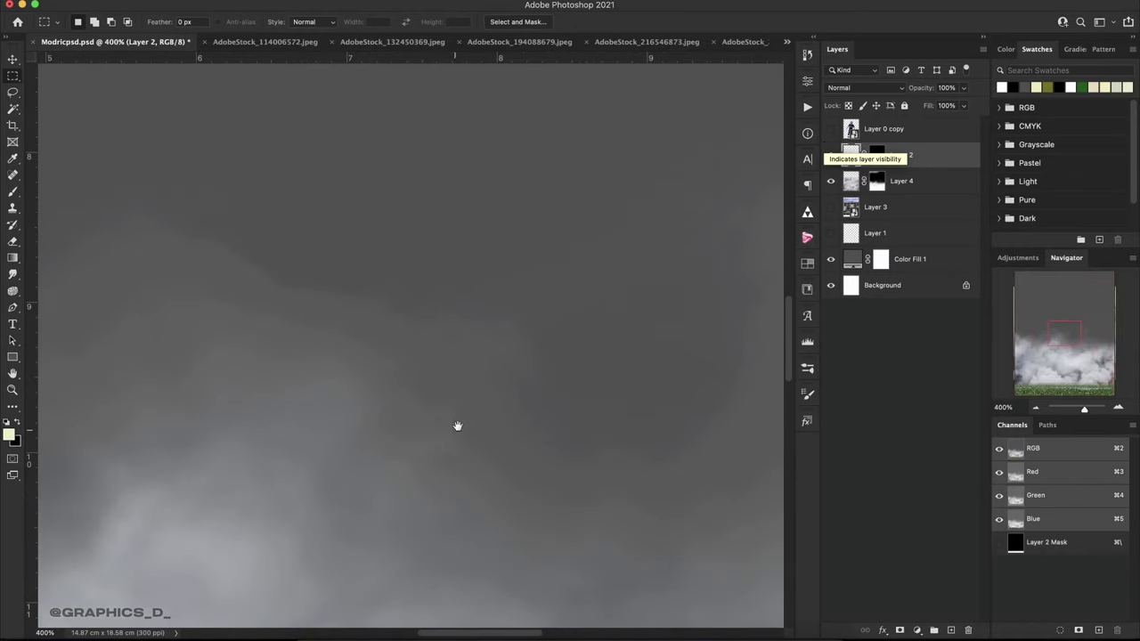
{"action": "scroll", "coordinate": [457, 425], "scroll_direction": "down", "scroll_amount": 10}
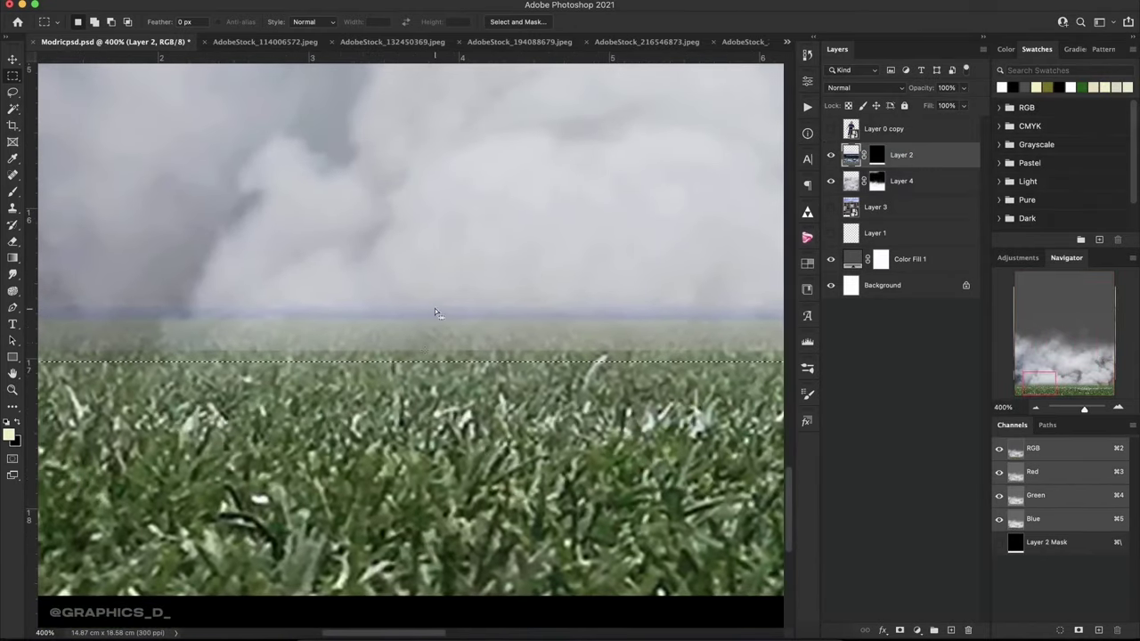
Fill the horizon strip on Layer 2 with a light gradient and check it against the smoke.
{"action": "key", "text": "g"}
{"action": "left_click_drag", "start_coordinate": [436, 330], "coordinate": [436, 308]}
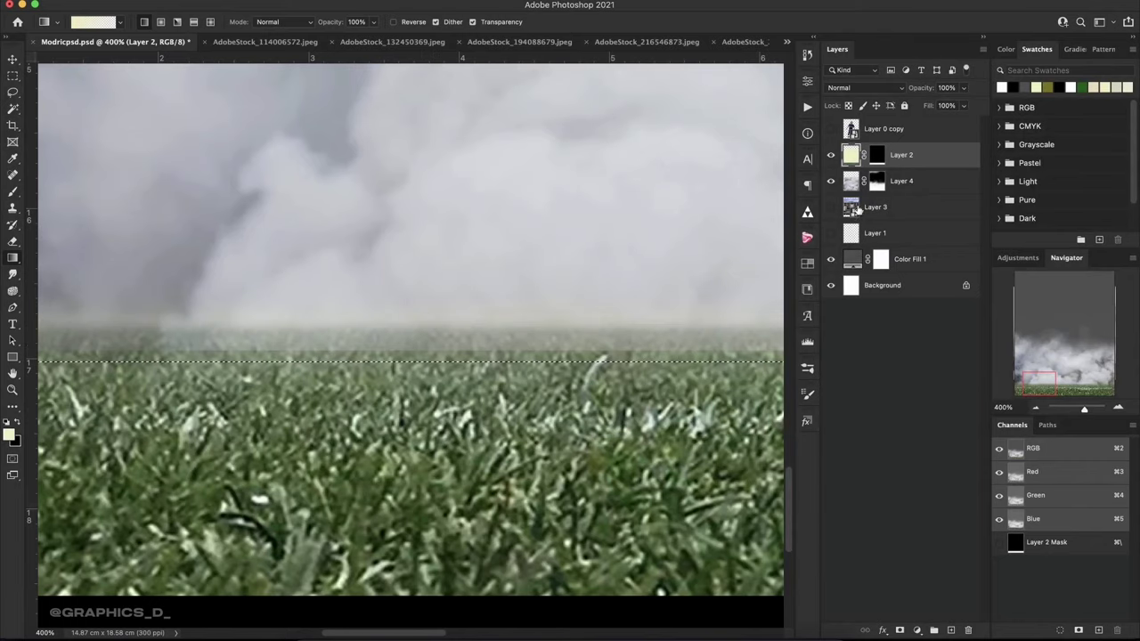
{"action": "left_click", "coordinate": [832, 181]}
{"action": "left_click", "coordinate": [831, 181]}
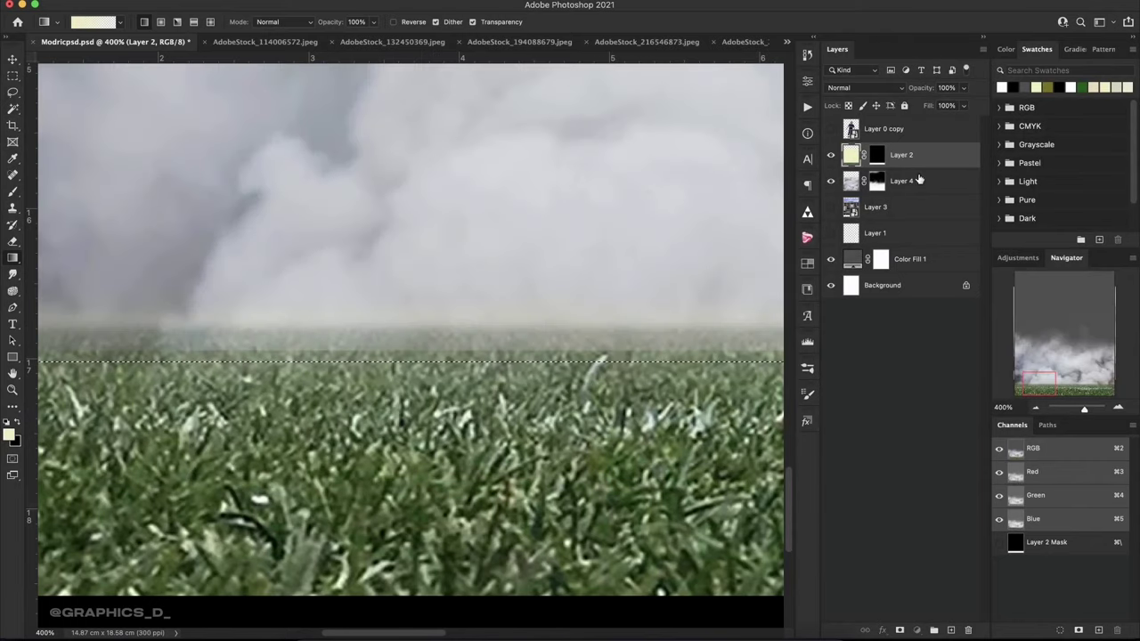
Clear the selection and shift the smoke layer, Layer 4, slightly to the right.
{"action": "left_click", "coordinate": [917, 180]}
{"action": "key", "text": "v"}
{"action": "key", "text": "b"}
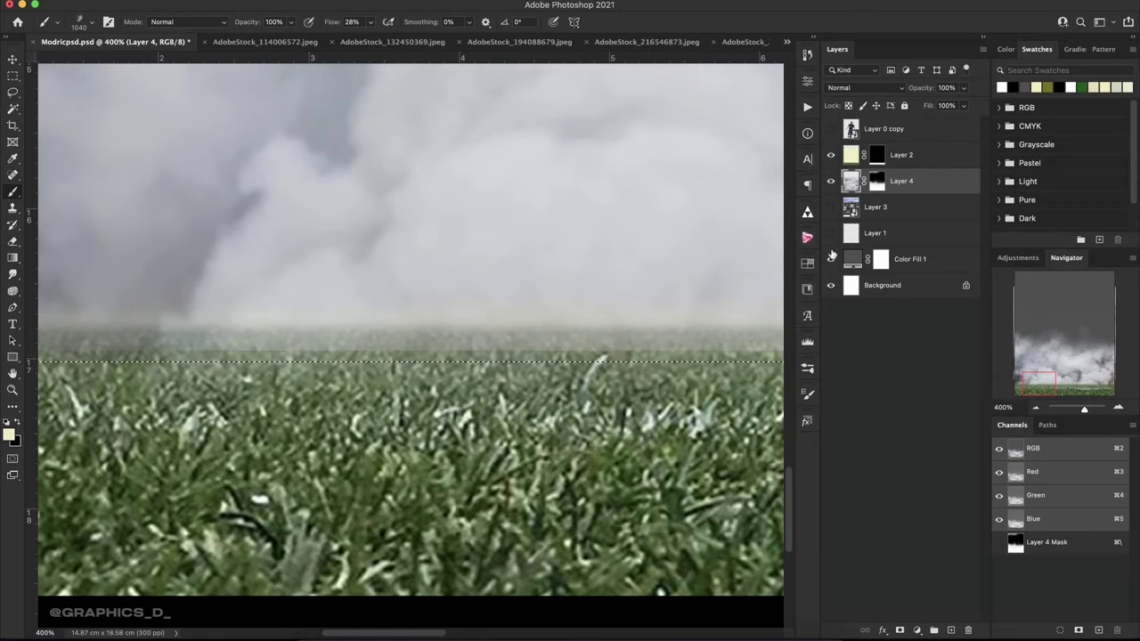
{"action": "key", "text": "ctrl+d"}
{"action": "key", "text": "v"}
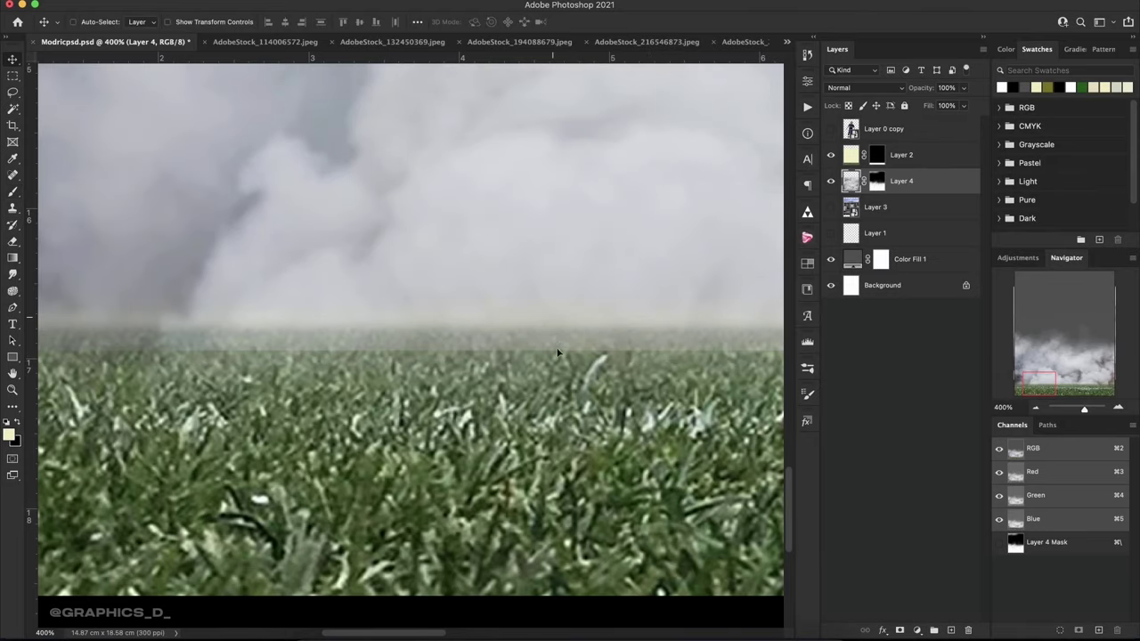
{"action": "left_click_drag", "start_coordinate": [558, 354], "coordinate": [576, 363]}
Show Layer 2 and fade its grass horizon into the smoke with a mask gradient.
{"action": "left_click", "coordinate": [832, 155]}
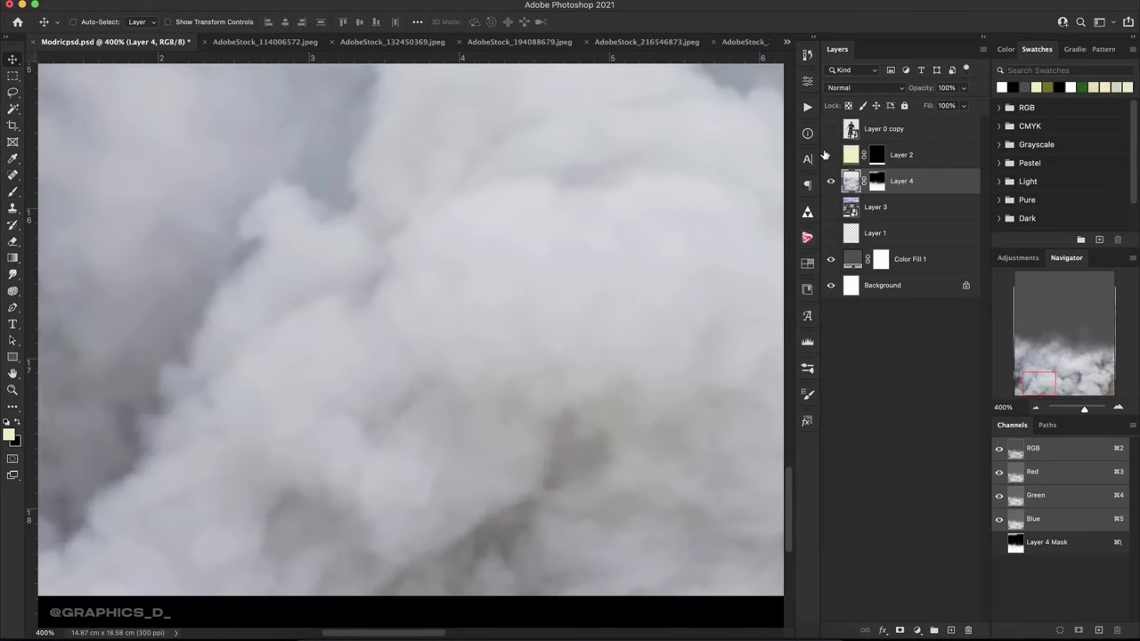
{"action": "left_click", "coordinate": [877, 155]}
{"action": "key", "text": "g"}
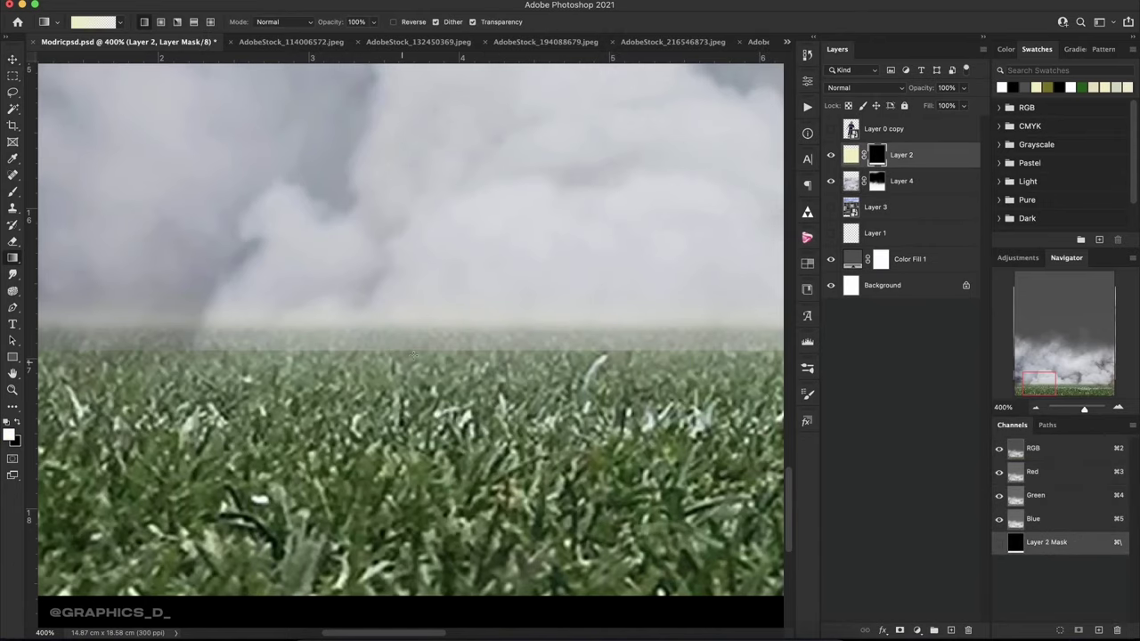
{"action": "key", "text": "x"}
{"action": "mouse_move", "coordinate": [416, 354]}
{"action": "left_mouse_down"}
{"action": "mouse_move", "coordinate": [418, 327]}
{"action": "mouse_move", "coordinate": [424, 337]}
{"action": "left_mouse_up"}
{"action": "key", "text": "x"}
{"action": "left_click_drag", "start_coordinate": [430, 356], "coordinate": [444, 314]}
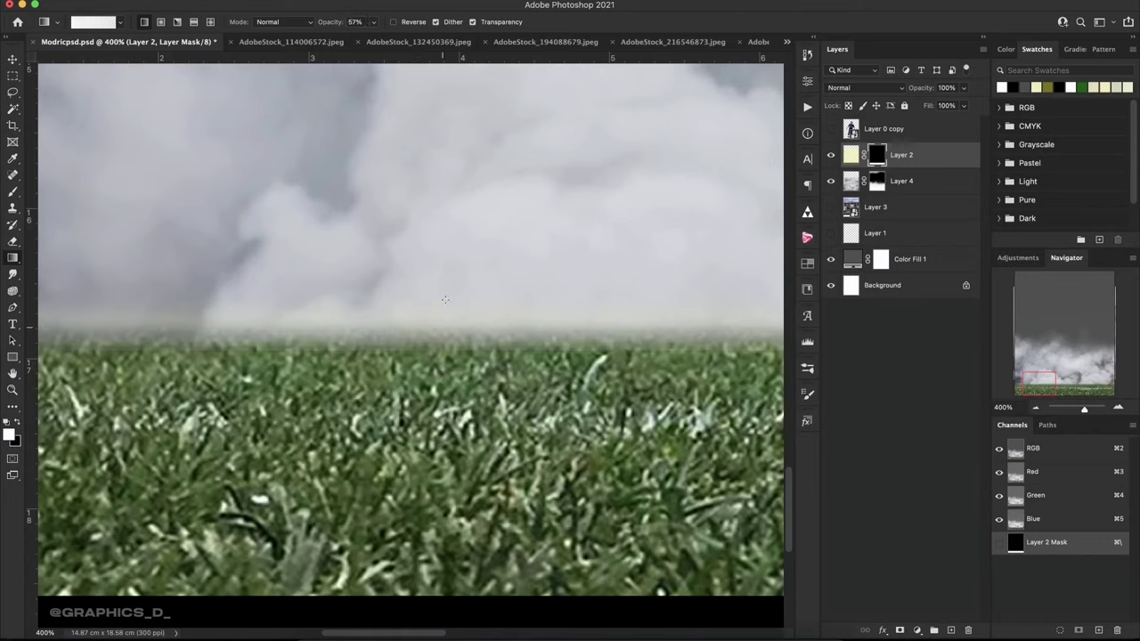
{"action": "left_click_drag", "start_coordinate": [571, 432], "coordinate": [177, 432]}
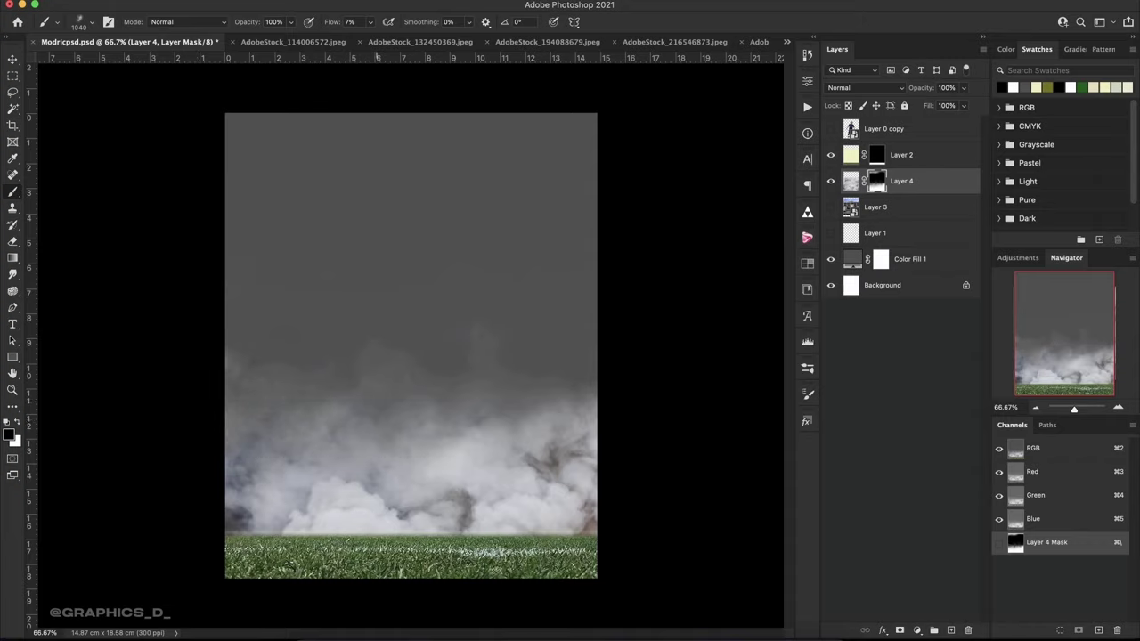
Compare the poster with and without the stadium photo, leave it hidden, and show the player.
{"action": "left_click", "coordinate": [832, 207]}
{"action": "left_click", "coordinate": [831, 208]}
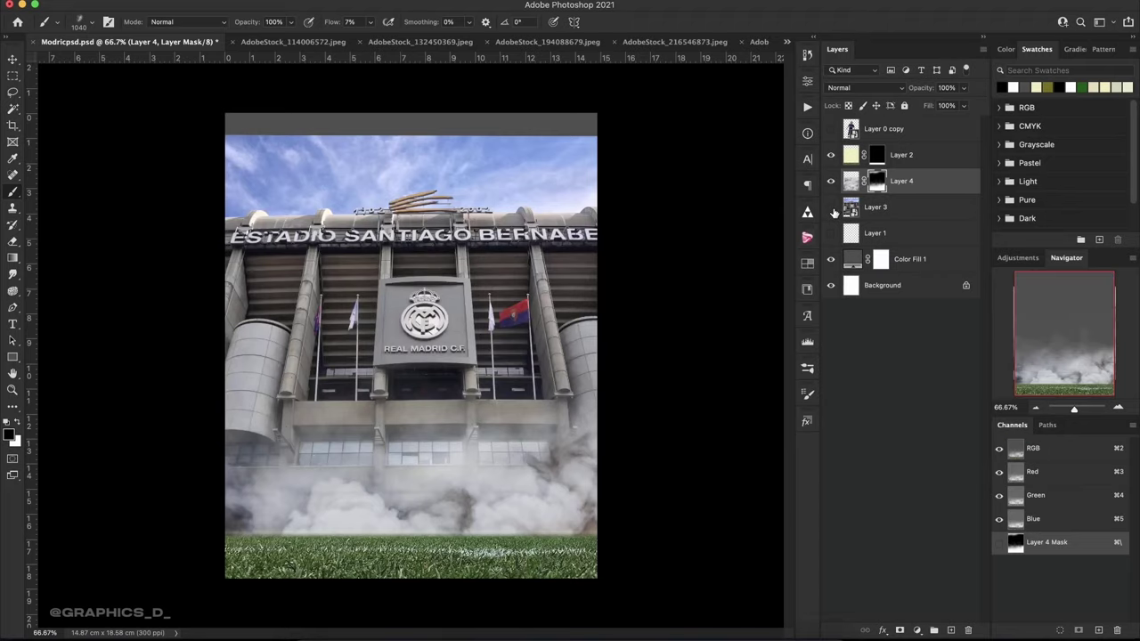
{"action": "left_click", "coordinate": [831, 208]}
{"action": "left_click", "coordinate": [830, 209]}
{"action": "left_click", "coordinate": [830, 208]}
{"action": "left_click", "coordinate": [829, 208]}
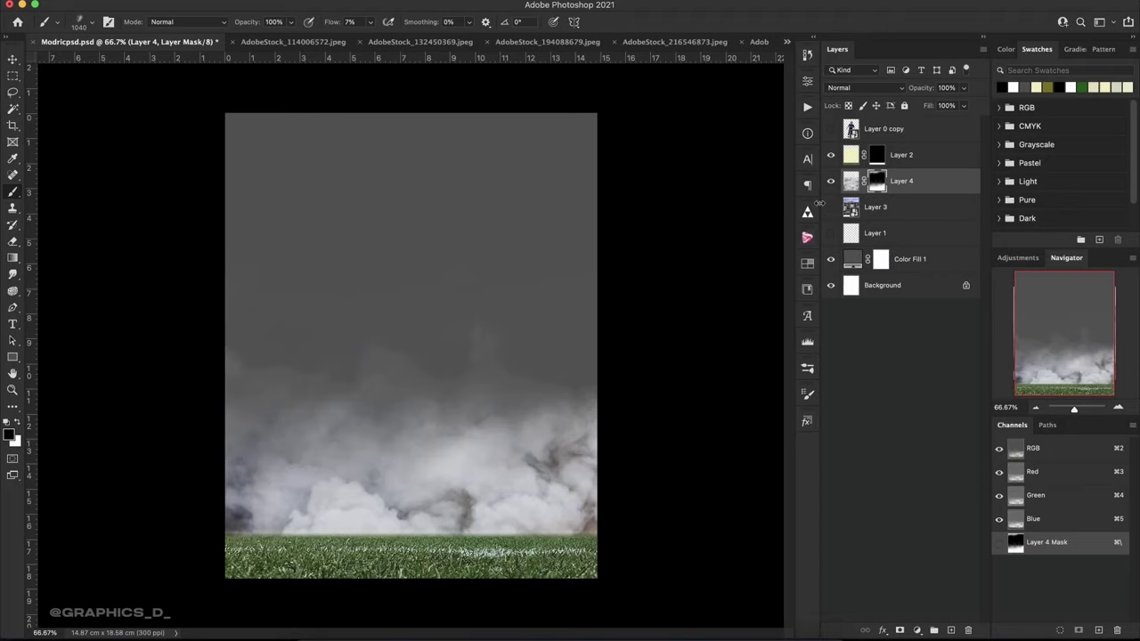
{"action": "left_click", "coordinate": [830, 129]}
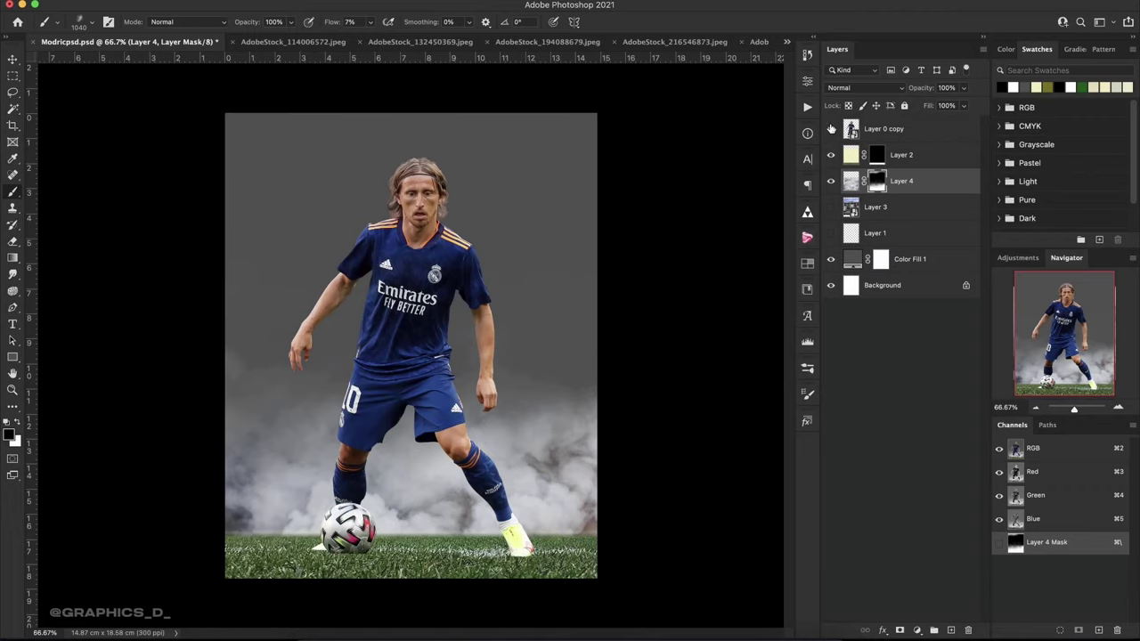
Close the unused stock images, select all of the colourful smoke photo, and return to Modricpsd.
{"action": "left_click", "coordinate": [649, 42]}
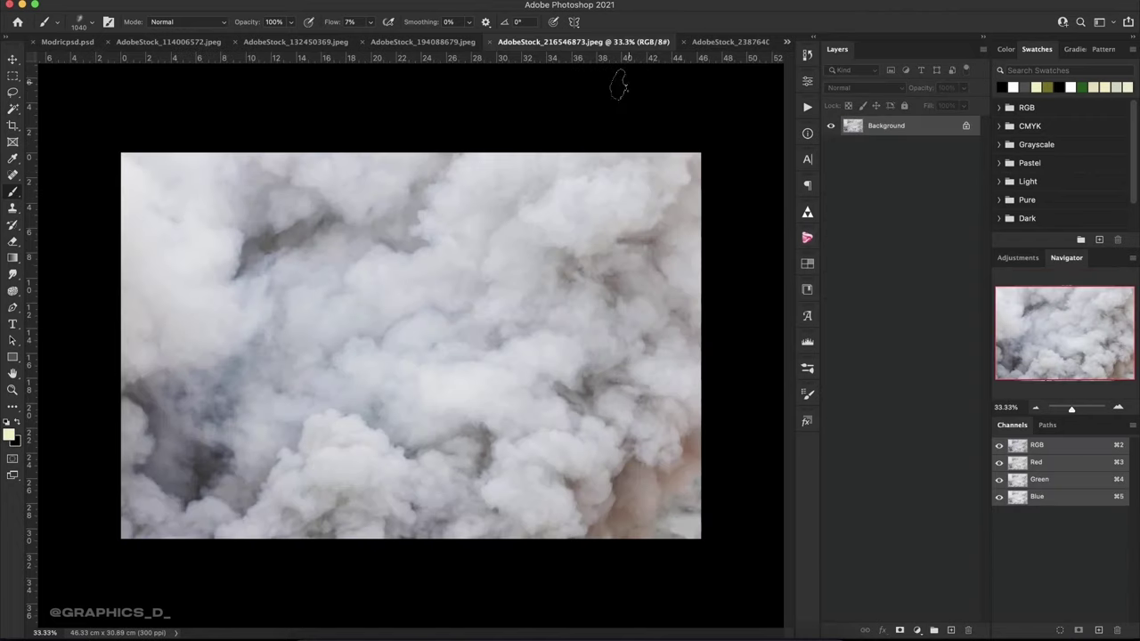
{"action": "left_click", "coordinate": [492, 41]}
{"action": "left_click", "coordinate": [664, 43]}
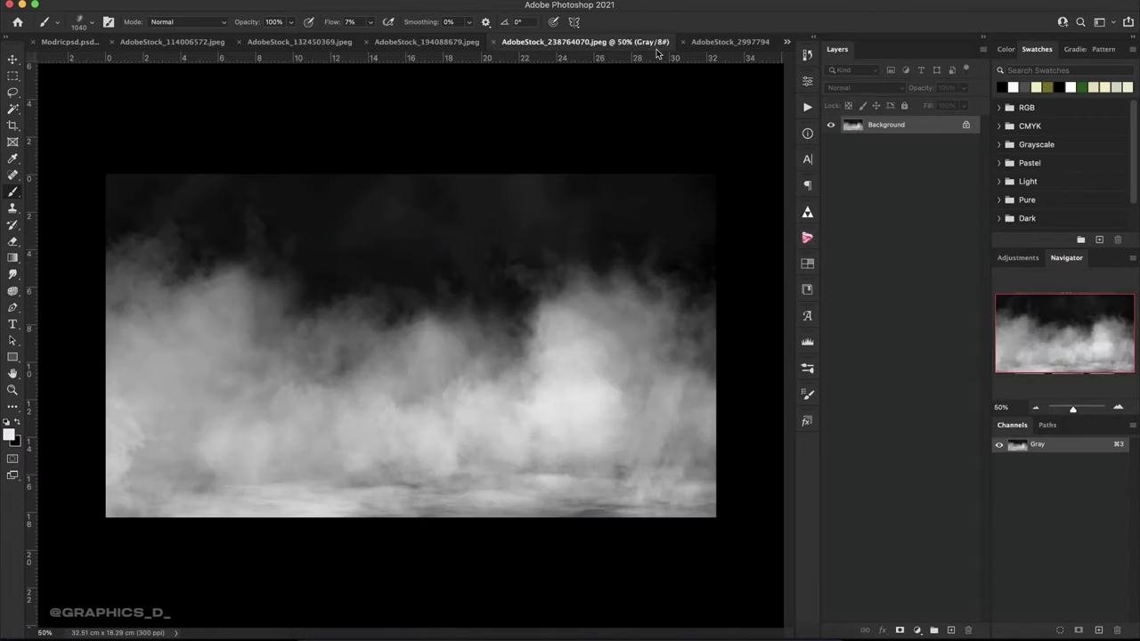
{"action": "left_click", "coordinate": [728, 43]}
{"action": "key", "text": "ctrl+a"}
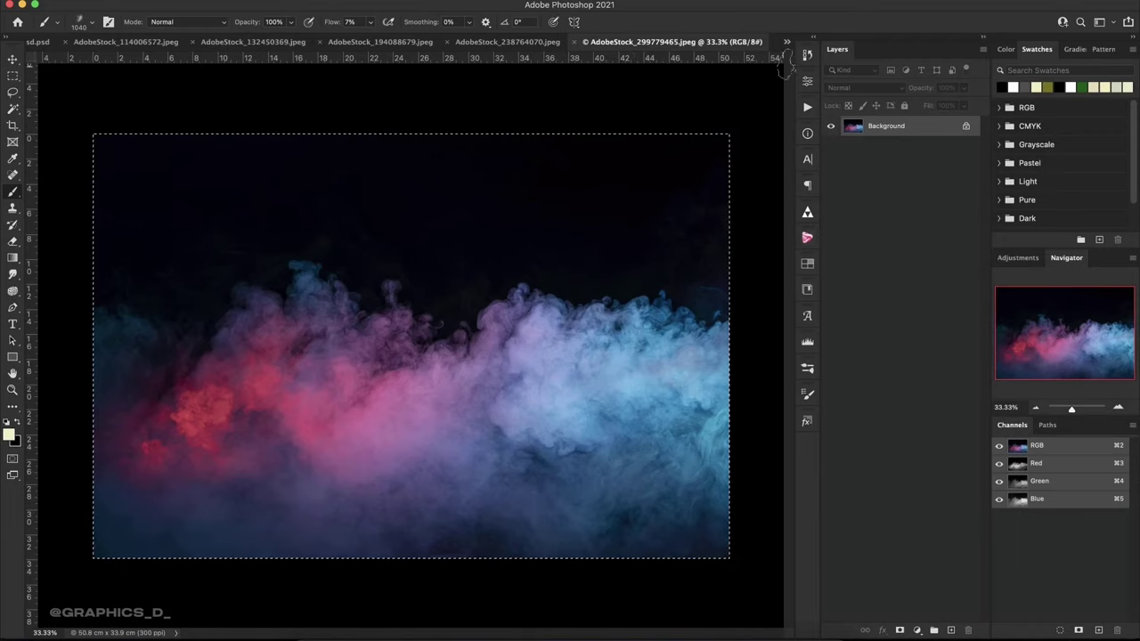
{"action": "left_click", "coordinate": [786, 42]}
{"action": "left_click", "coordinate": [807, 46]}
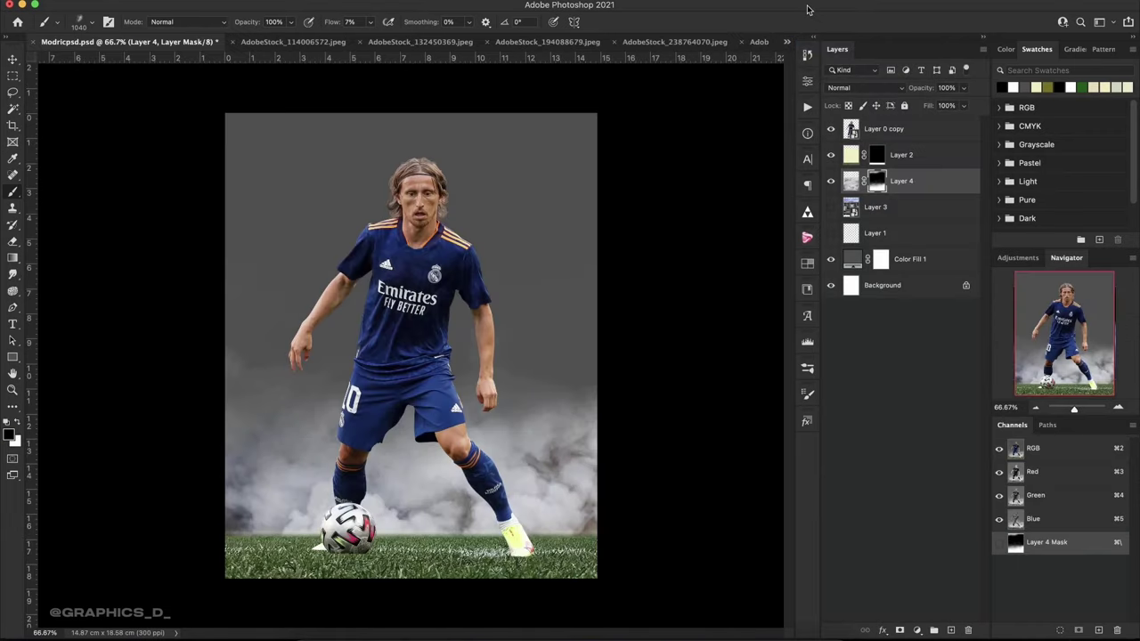
Paste the pink-and-blue smoke behind the player and scale it to about 51%.
{"action": "left_click_drag", "start_coordinate": [902, 186], "coordinate": [888, 219]}
{"action": "key", "text": "ctrl+v"}
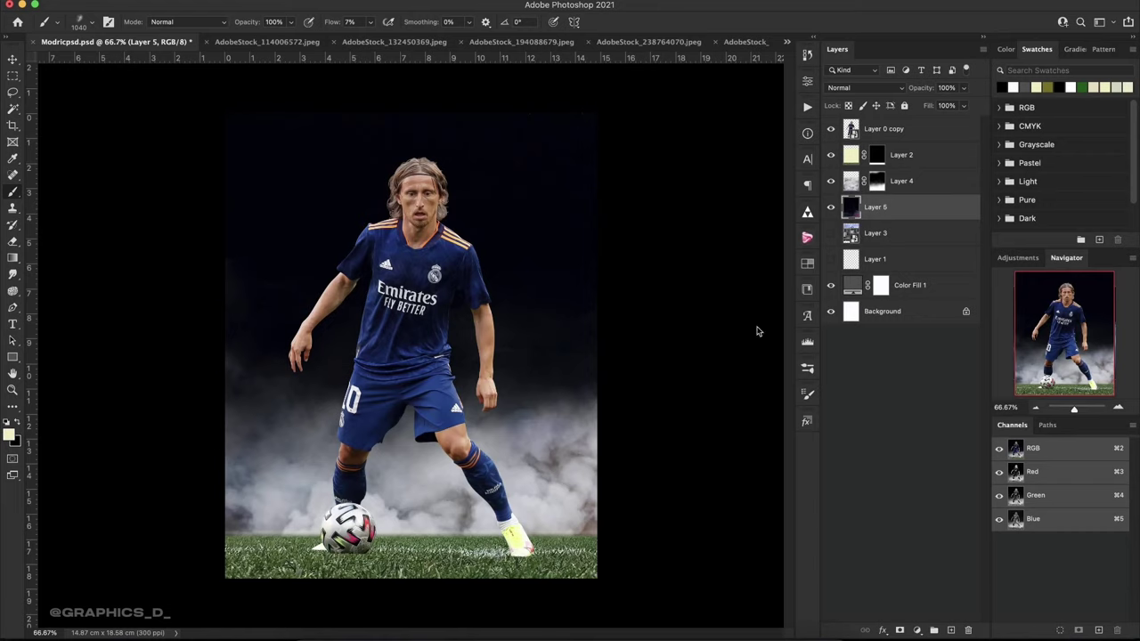
{"action": "key", "text": "ctrl+t"}
{"action": "mouse_move", "coordinate": [653, 467]}
{"action": "left_mouse_down"}
{"action": "mouse_move", "coordinate": [479, 344]}
{"action": "mouse_move", "coordinate": [407, 333]}
{"action": "left_mouse_up"}
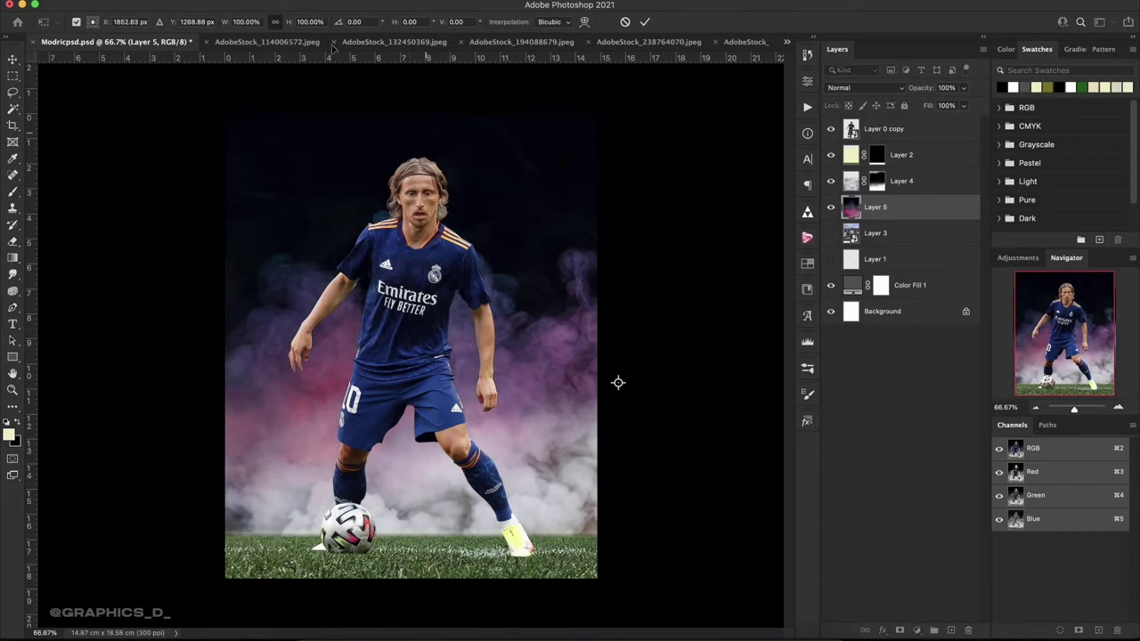
{"action": "mouse_move", "coordinate": [295, 15]}
{"action": "left_mouse_down"}
{"action": "mouse_move", "coordinate": [588, 330]}
{"action": "mouse_move", "coordinate": [596, 300]}
{"action": "left_mouse_up"}
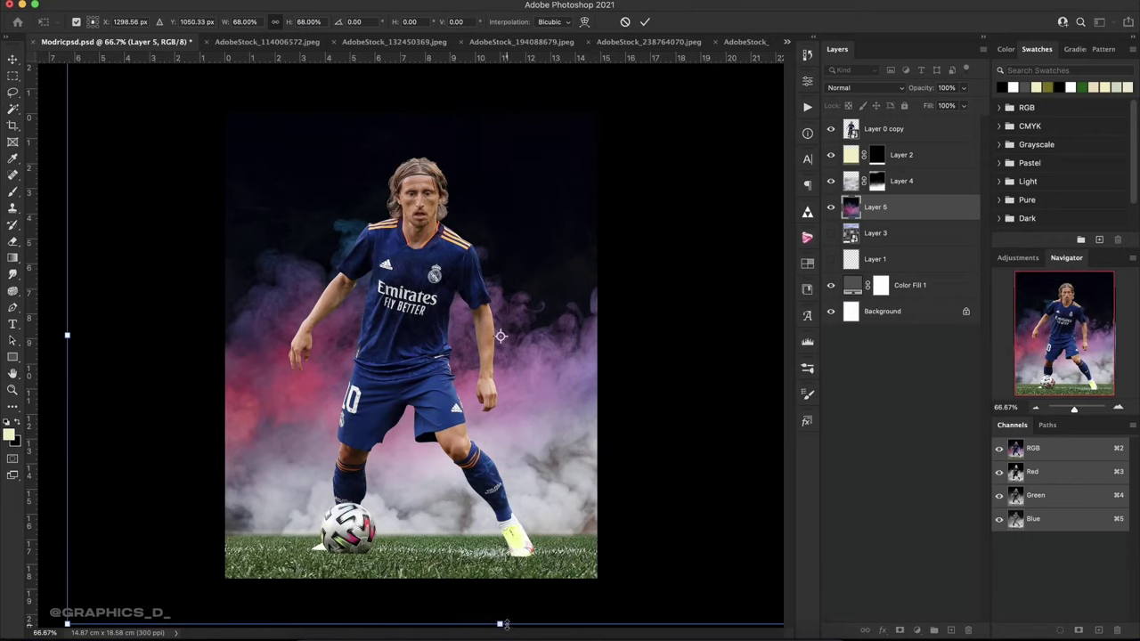
{"action": "left_click_drag", "start_coordinate": [500, 623], "coordinate": [465, 588]}
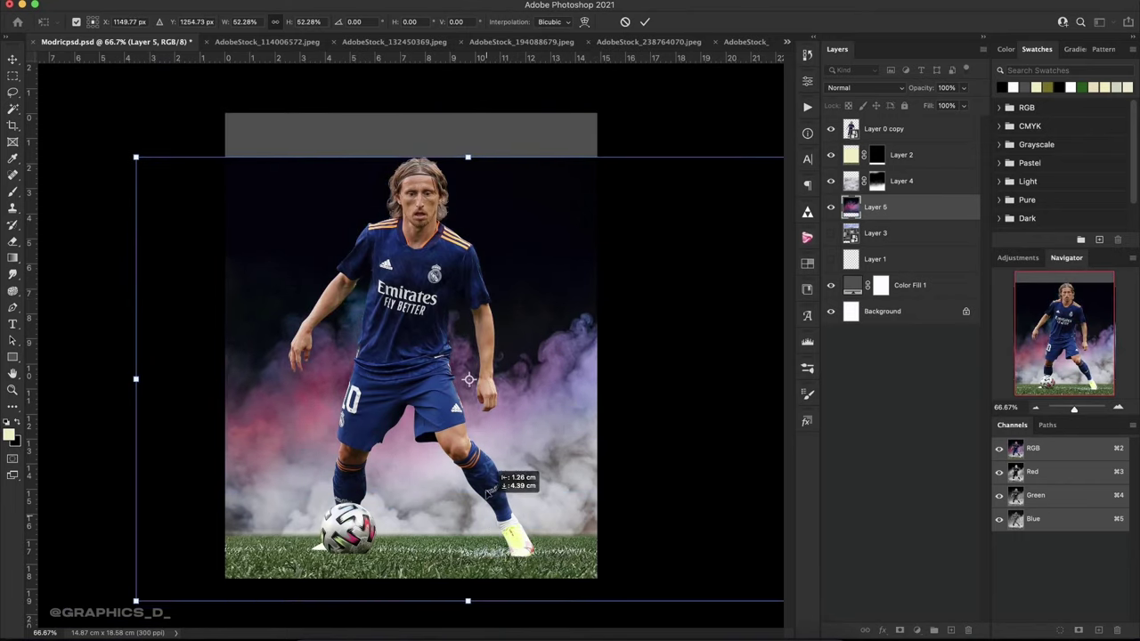
{"action": "left_click_drag", "start_coordinate": [464, 141], "coordinate": [465, 157]}
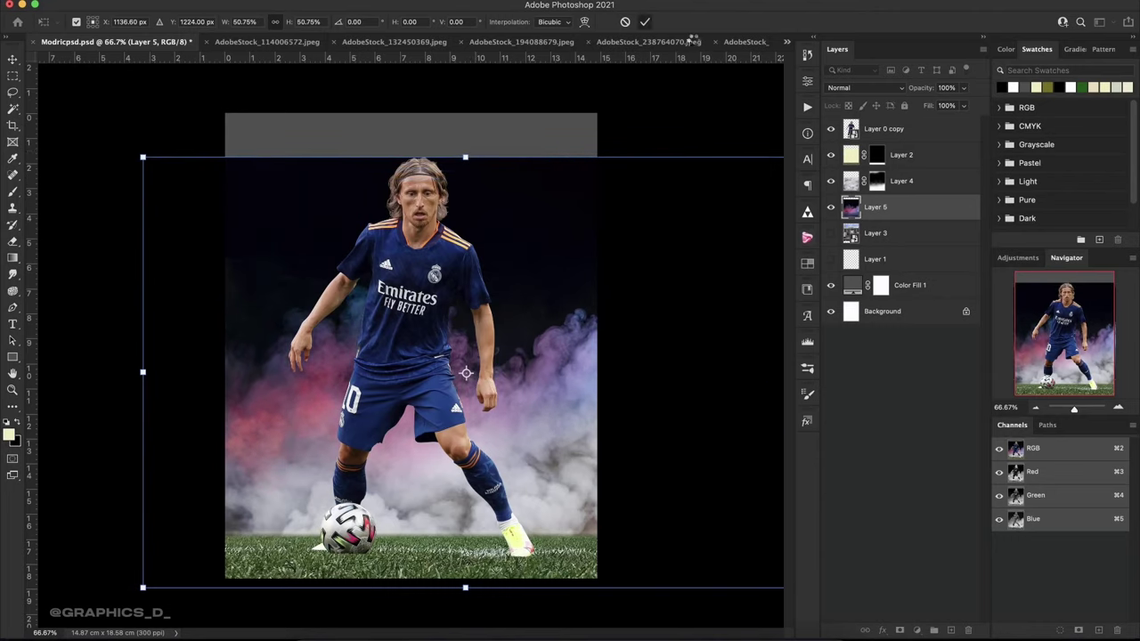
{"action": "key", "text": "Return"}
Set the pink-and-blue smoke layer's blend mode to Linear Dodge (Add).
{"action": "left_click", "coordinate": [864, 87]}
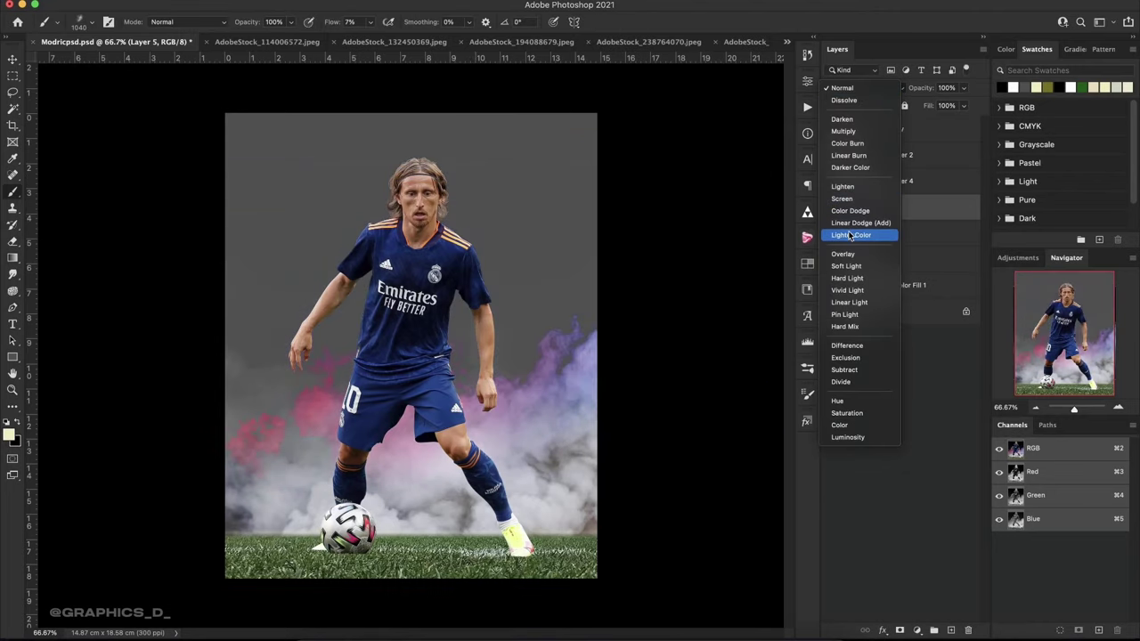
{"action": "left_click", "coordinate": [848, 223]}
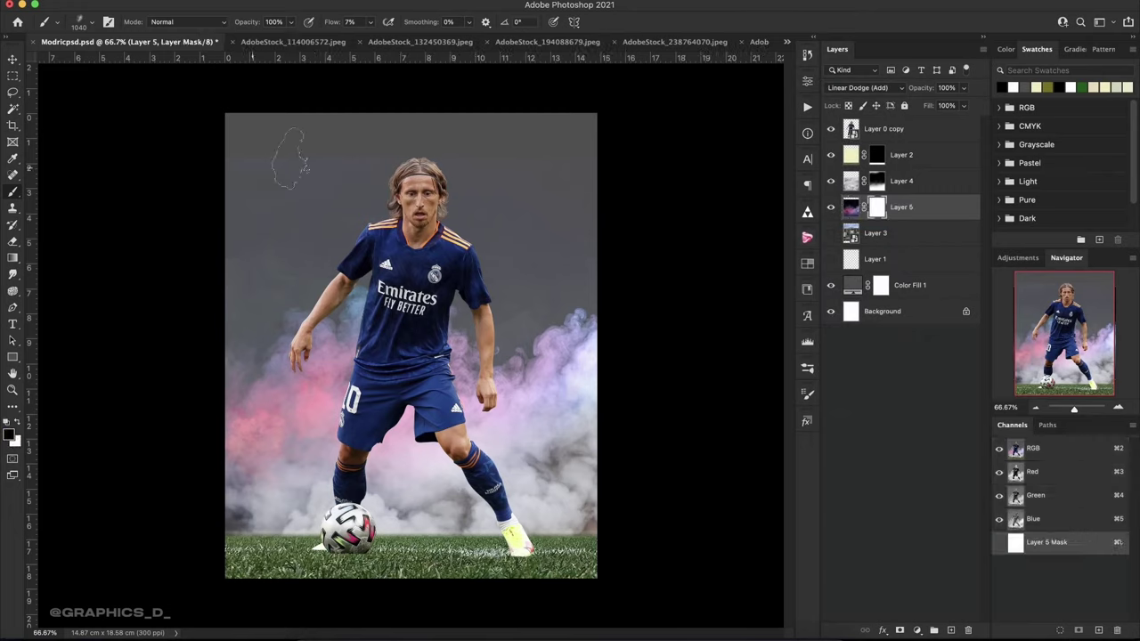
{"action": "key", "text": "x"}
{"action": "key", "text": "x"}
Show and select Layer 3, then start a Pen path along the stadium's left roof arches.
{"action": "left_click", "coordinate": [831, 233]}
{"action": "left_click", "coordinate": [869, 233]}
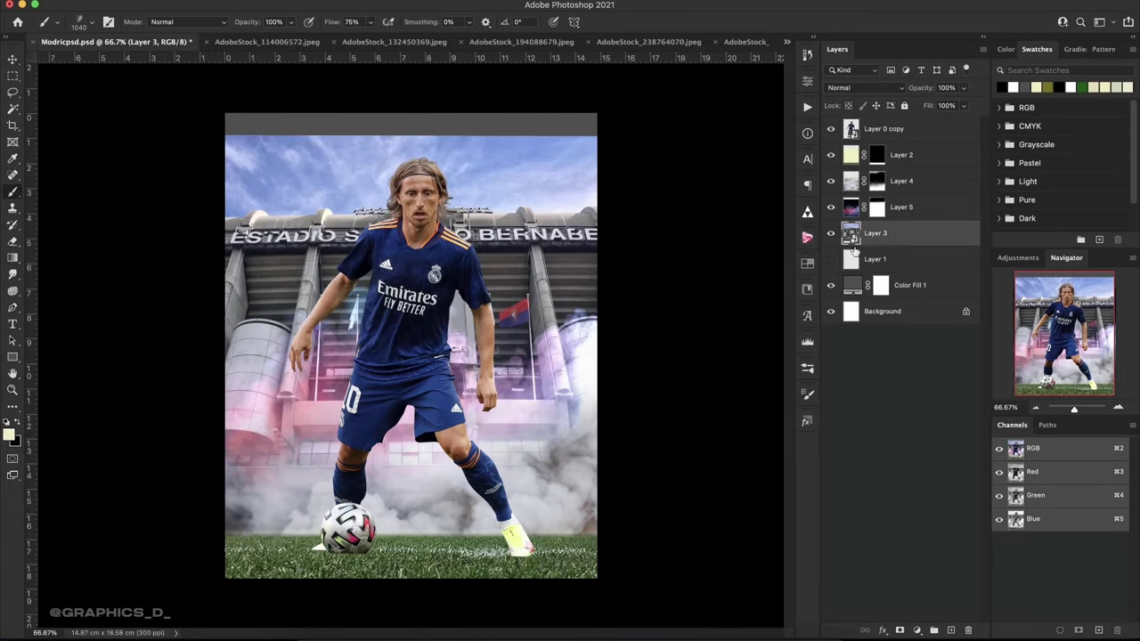
{"action": "key", "text": "p"}
{"action": "scroll", "coordinate": [383, 184], "scroll_direction": "up", "scroll_amount": 5}
{"action": "left_click_drag", "start_coordinate": [432, 148], "coordinate": [454, 147]}
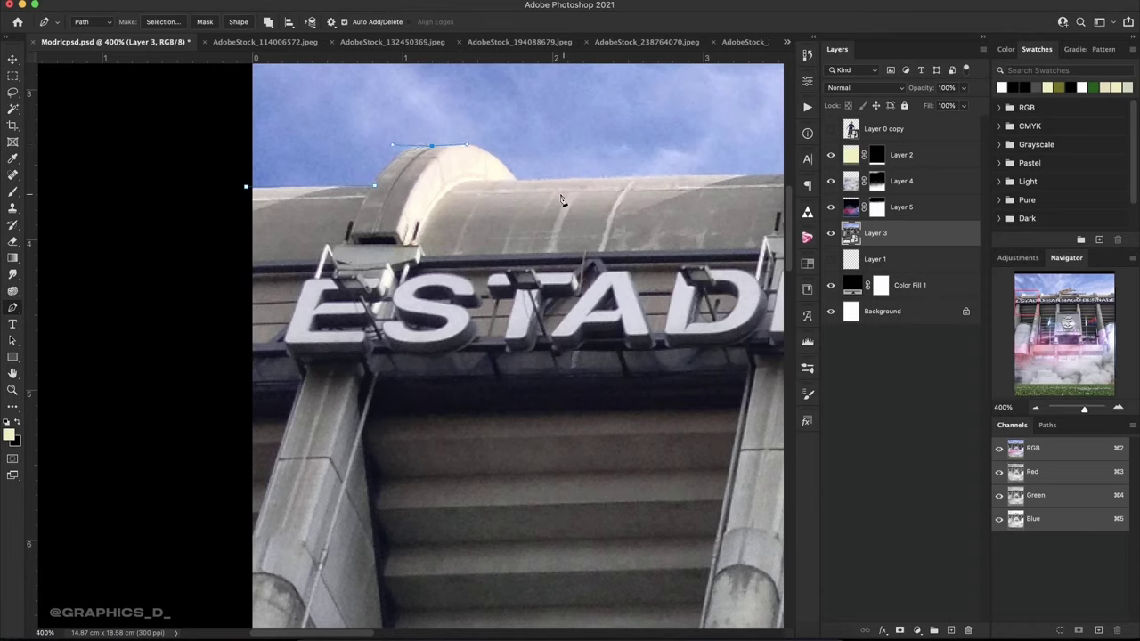
{"action": "left_click", "coordinate": [520, 186]}
{"action": "left_click_drag", "start_coordinate": [541, 219], "coordinate": [549, 226]}
{"action": "left_click_drag", "start_coordinate": [720, 176], "coordinate": [493, 207]}
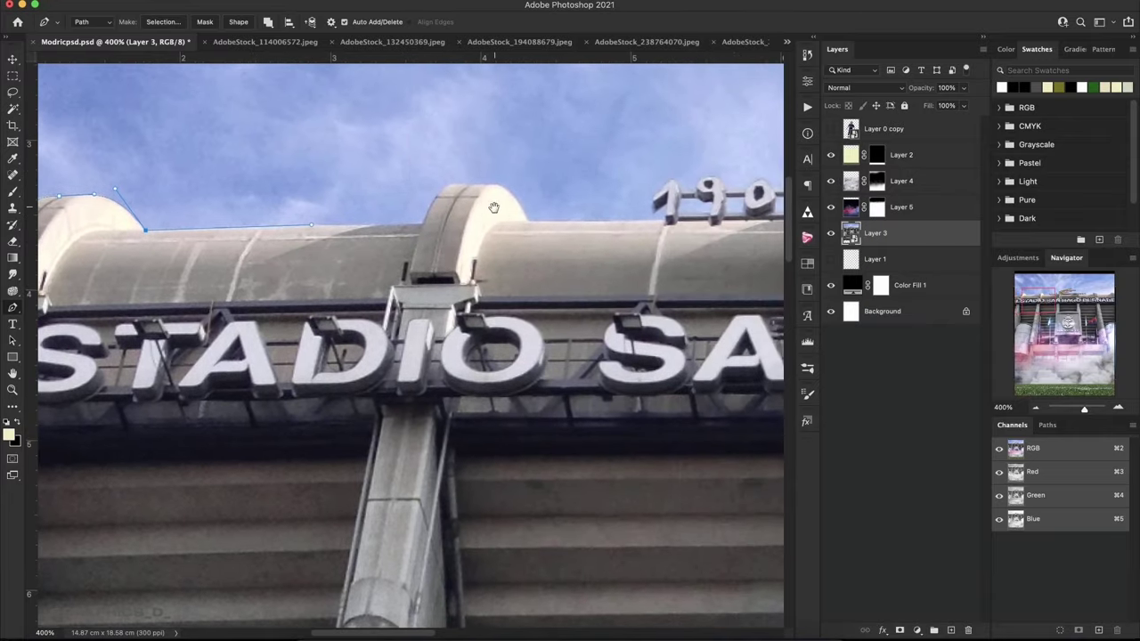
{"action": "left_click", "coordinate": [422, 226]}
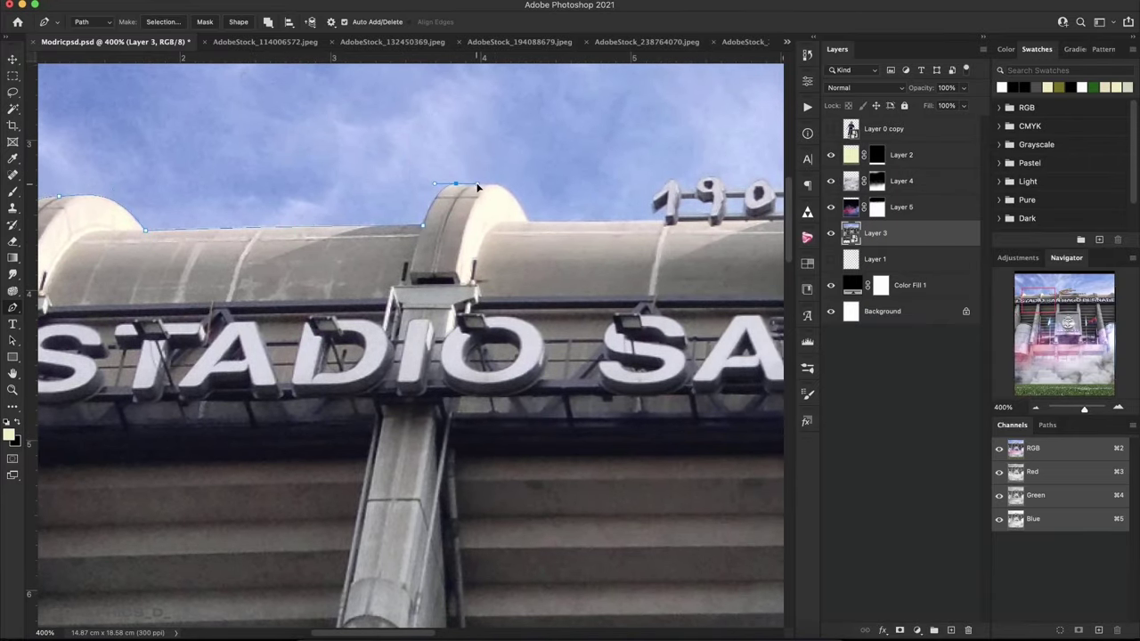
{"action": "left_click", "coordinate": [503, 188]}
{"action": "left_click_drag", "start_coordinate": [530, 236], "coordinate": [531, 238]}
Extend the roof-line path past the 1902 and 2002 lettering.
{"action": "scroll", "coordinate": [690, 225], "scroll_direction": "right", "scroll_amount": 5}
{"action": "scroll", "coordinate": [458, 264], "scroll_direction": "right", "scroll_amount": 5}
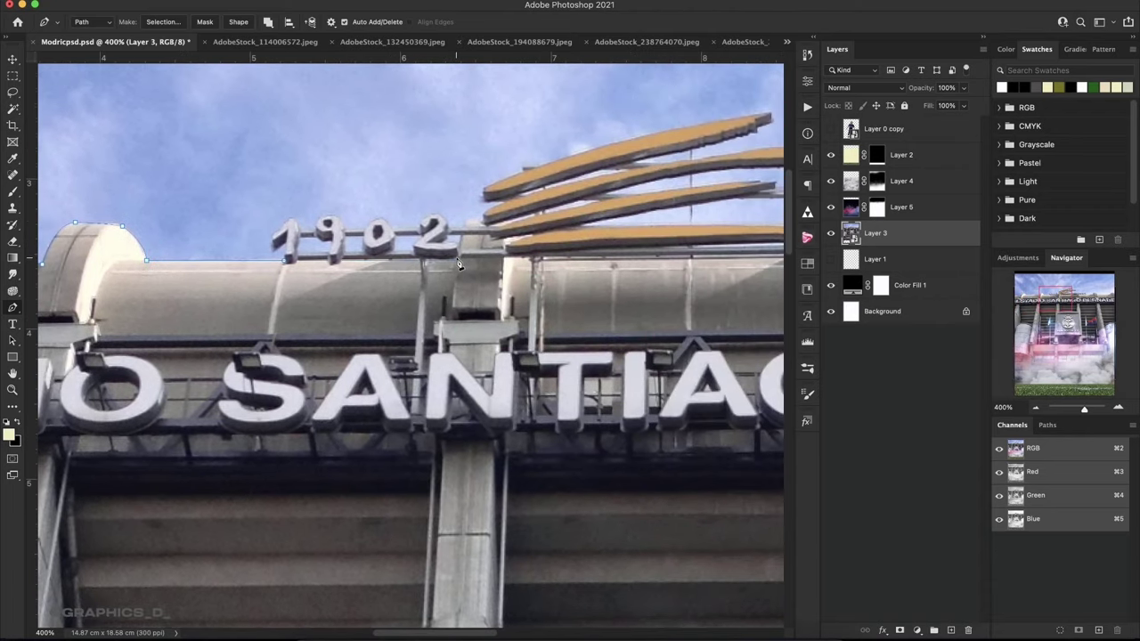
{"action": "left_click", "coordinate": [457, 260]}
{"action": "scroll", "coordinate": [485, 231], "scroll_direction": "right", "scroll_amount": 2}
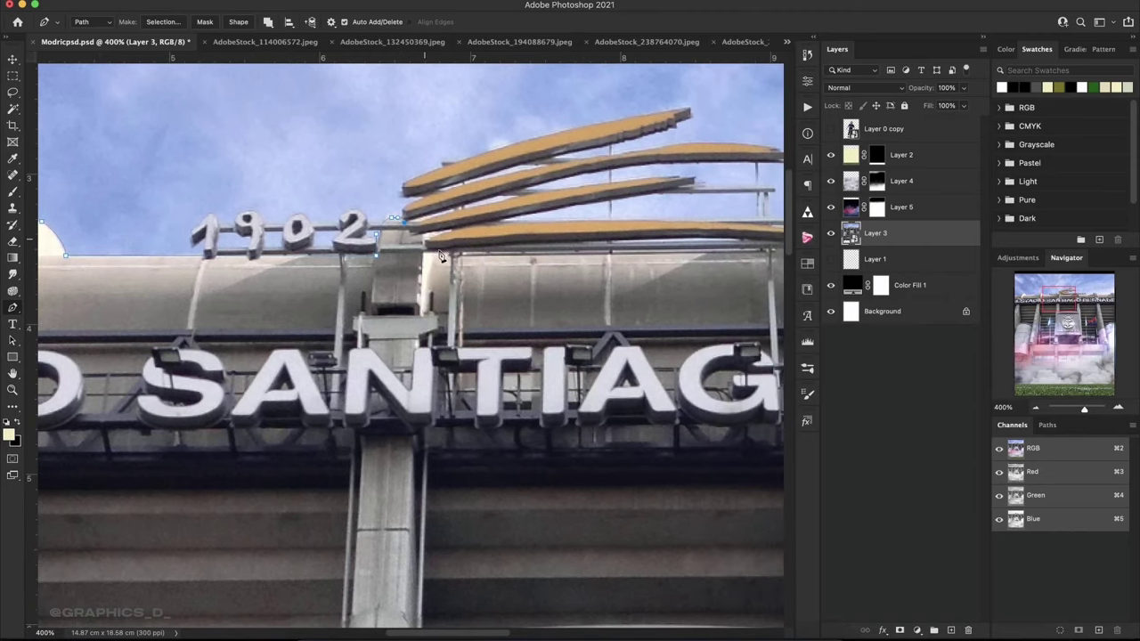
{"action": "scroll", "coordinate": [441, 257], "scroll_direction": "right", "scroll_amount": 5}
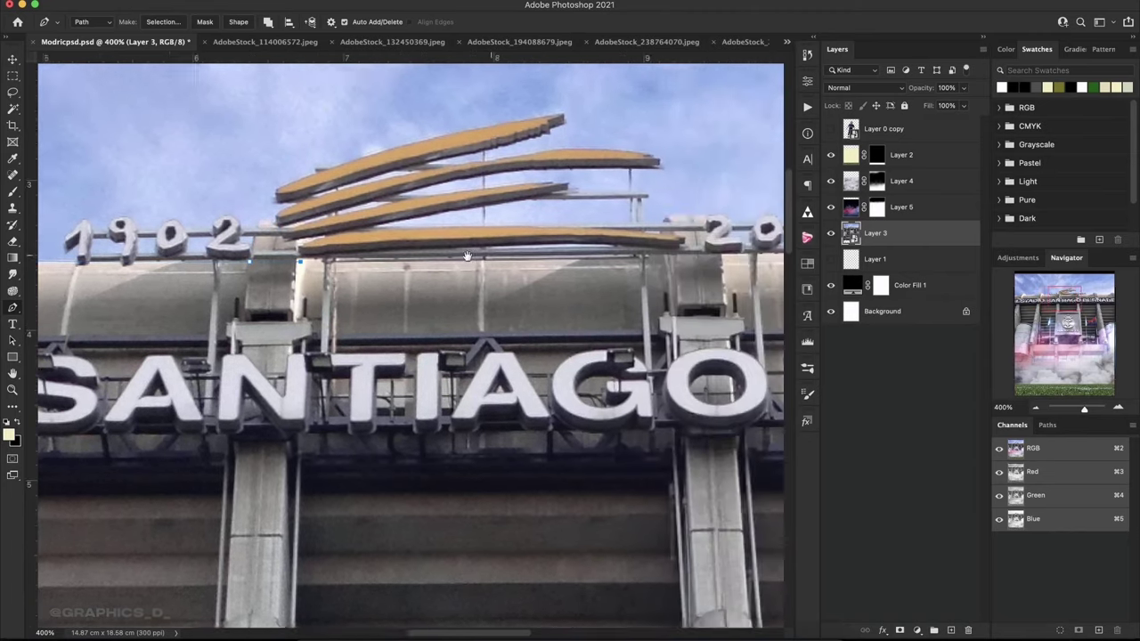
{"action": "left_click", "coordinate": [540, 283]}
{"action": "key", "text": "Return"}
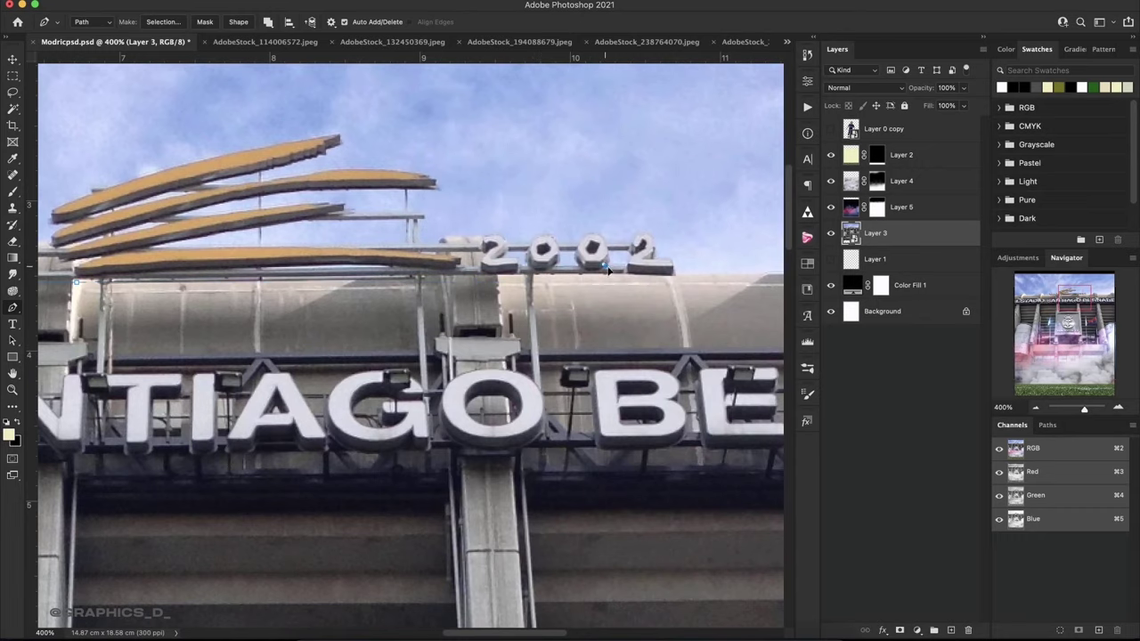
{"action": "left_click", "coordinate": [635, 275]}
Trace the path over the right-hand arch out to the canvas edge.
{"action": "scroll", "coordinate": [686, 274], "scroll_direction": "right", "scroll_amount": 5}
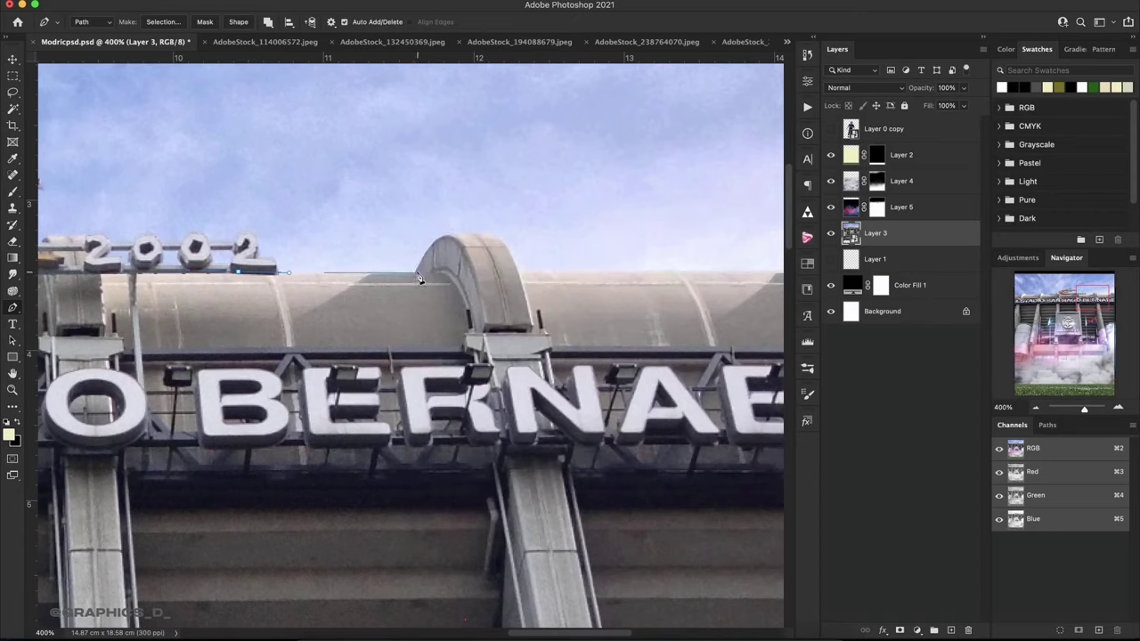
{"action": "left_click_drag", "start_coordinate": [454, 235], "coordinate": [470, 235]}
{"action": "left_click_drag", "start_coordinate": [518, 274], "coordinate": [588, 275]}
{"action": "scroll", "coordinate": [624, 285], "scroll_direction": "right", "scroll_amount": 2}
{"action": "scroll", "coordinate": [564, 296], "scroll_direction": "right", "scroll_amount": 2}
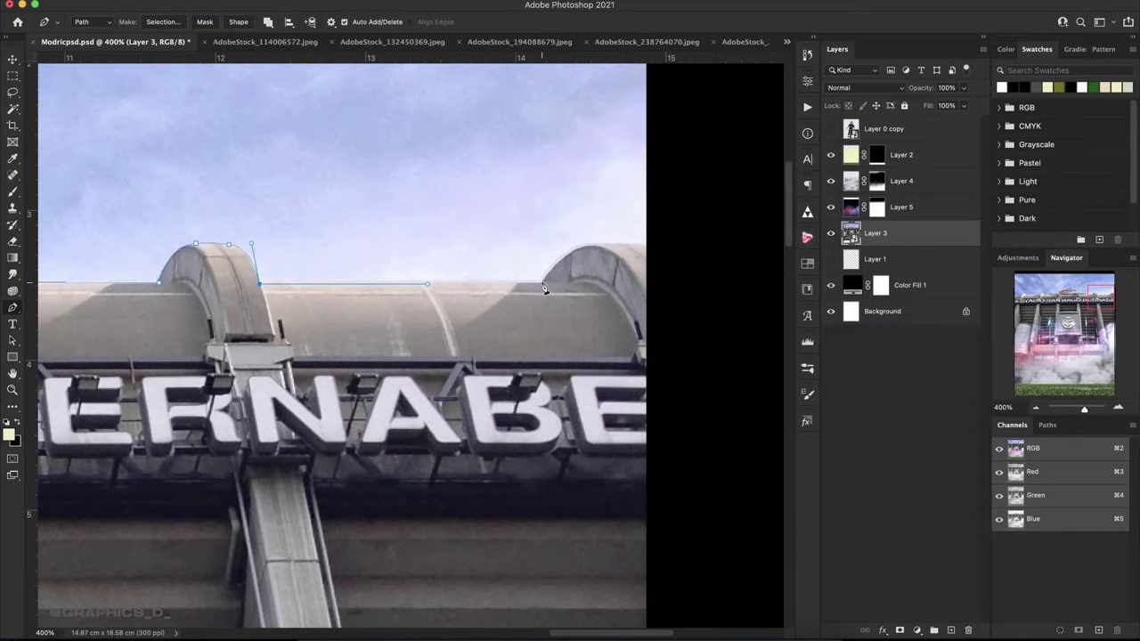
{"action": "left_click", "coordinate": [542, 284]}
{"action": "left_click", "coordinate": [592, 244]}
{"action": "left_click", "coordinate": [650, 239]}
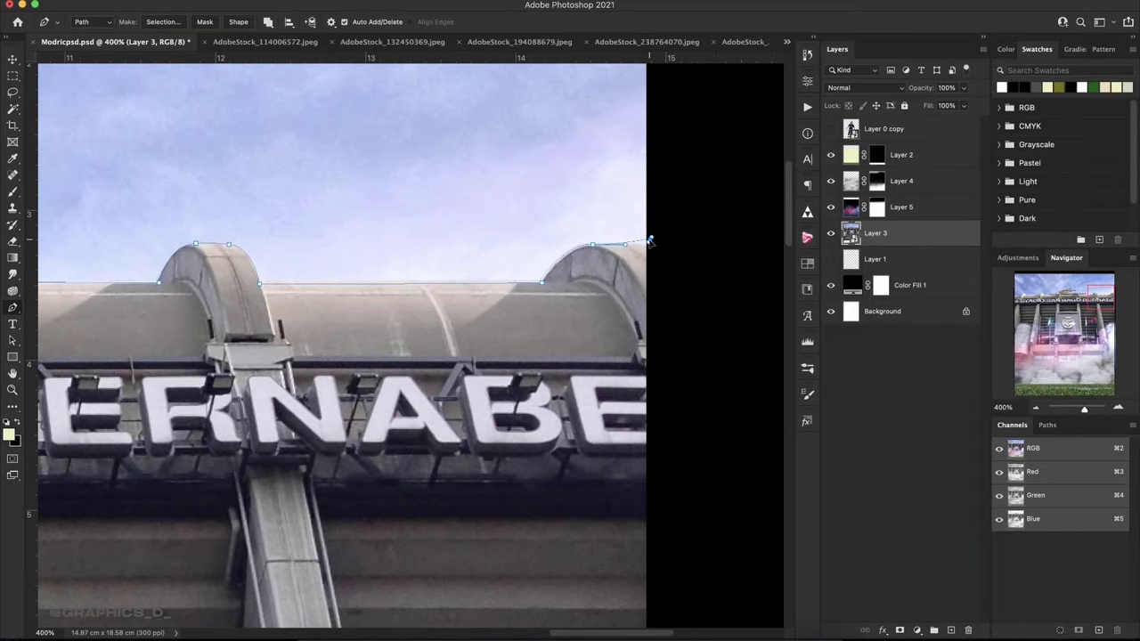
Zoom out, close the path around the sky above the roof, and make it a selection.
{"action": "scroll", "coordinate": [657, 300], "scroll_direction": "down", "scroll_amount": 5}
{"action": "scroll", "coordinate": [611, 270], "scroll_direction": "down", "scroll_amount": 5}
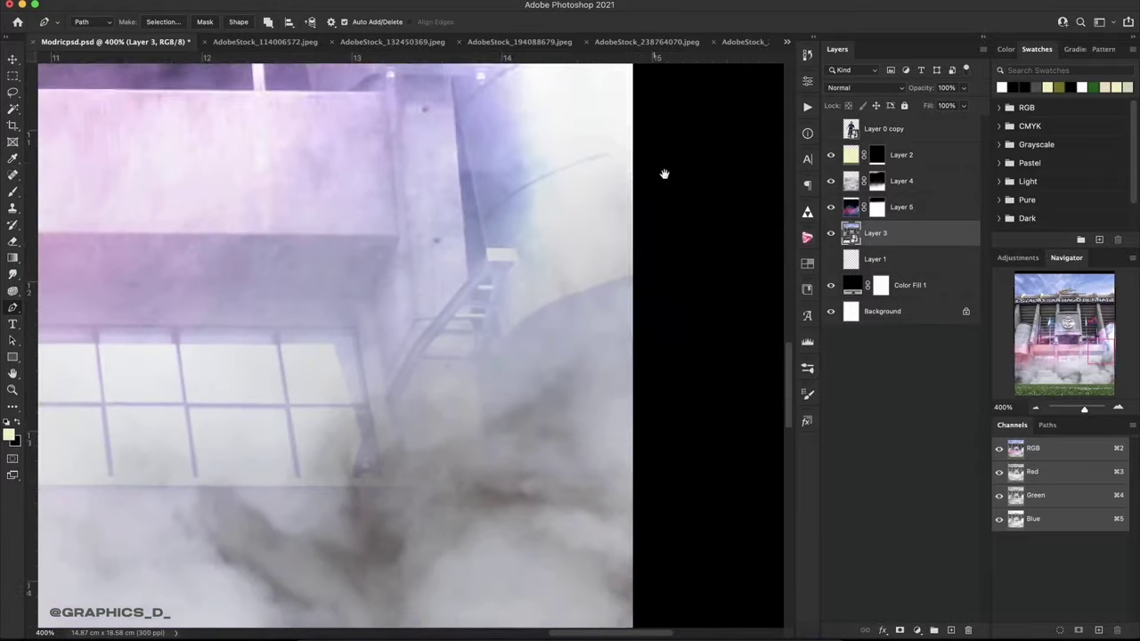
{"action": "scroll", "coordinate": [664, 173], "scroll_direction": "down", "scroll_amount": 2}
{"action": "left_click", "coordinate": [1025, 389]}
{"action": "left_click", "coordinate": [1035, 407]}
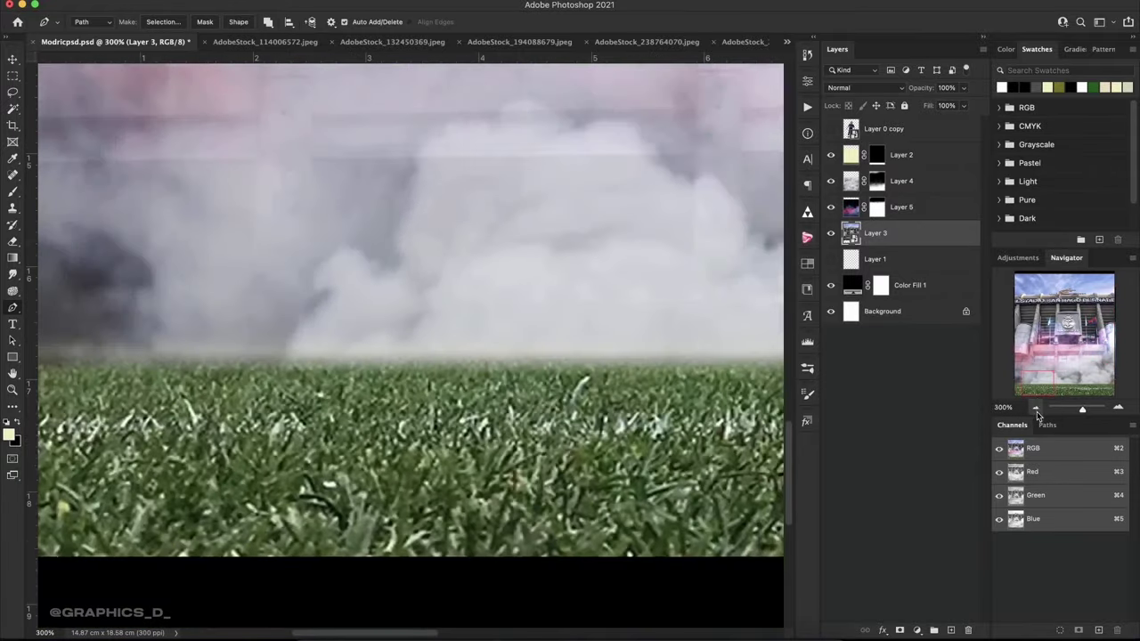
{"action": "left_click", "coordinate": [1036, 407]}
{"action": "left_click", "coordinate": [1035, 407]}
{"action": "left_click", "coordinate": [1035, 407]}
{"action": "left_click", "coordinate": [1035, 407]}
{"action": "left_click_drag", "start_coordinate": [647, 140], "coordinate": [553, 102]}
{"action": "left_click", "coordinate": [263, 117]}
{"action": "left_click", "coordinate": [205, 165]}
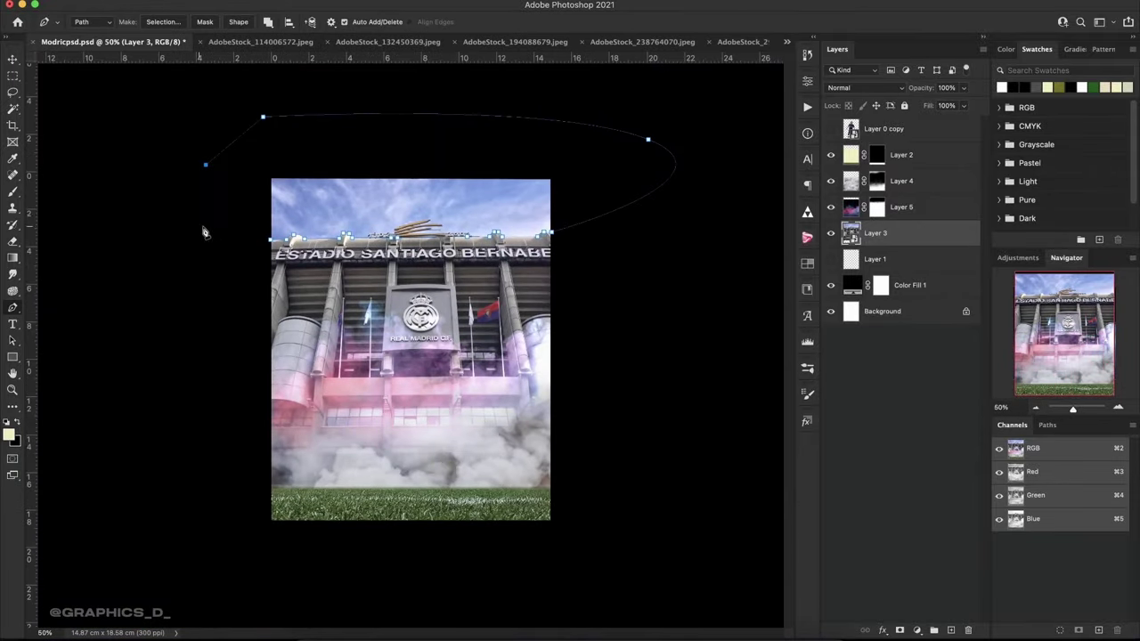
{"action": "left_click", "coordinate": [205, 227]}
{"action": "left_click", "coordinate": [163, 22]}
Mask the sky out of Layer 3, group it as Group 1, and give the group a mask.
{"action": "left_click", "coordinate": [641, 260]}
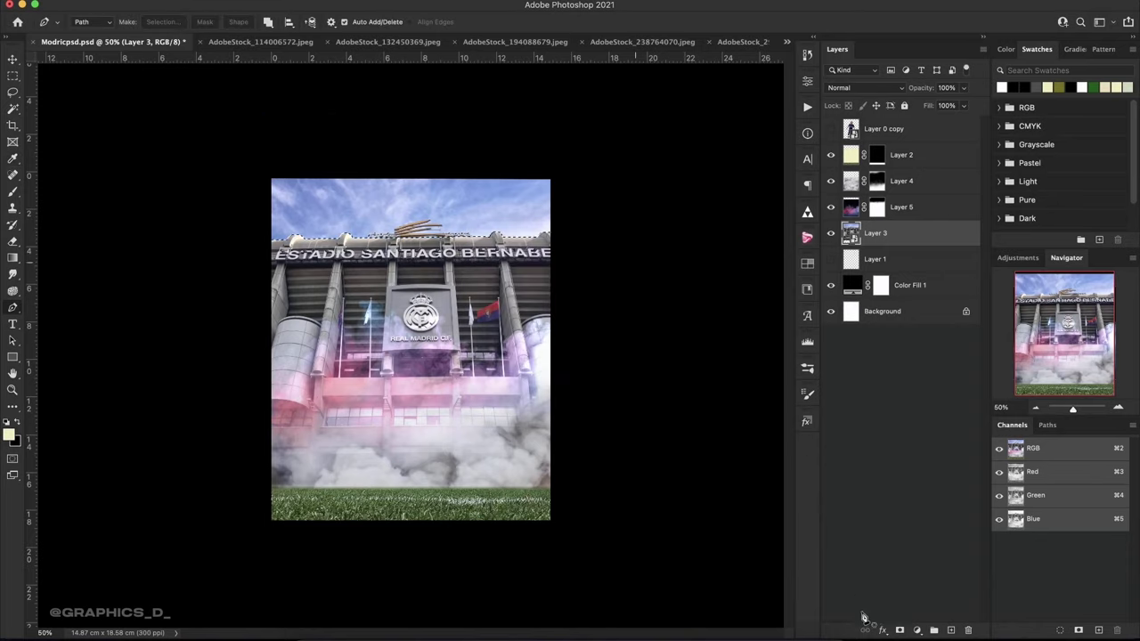
{"action": "left_click", "coordinate": [899, 630]}
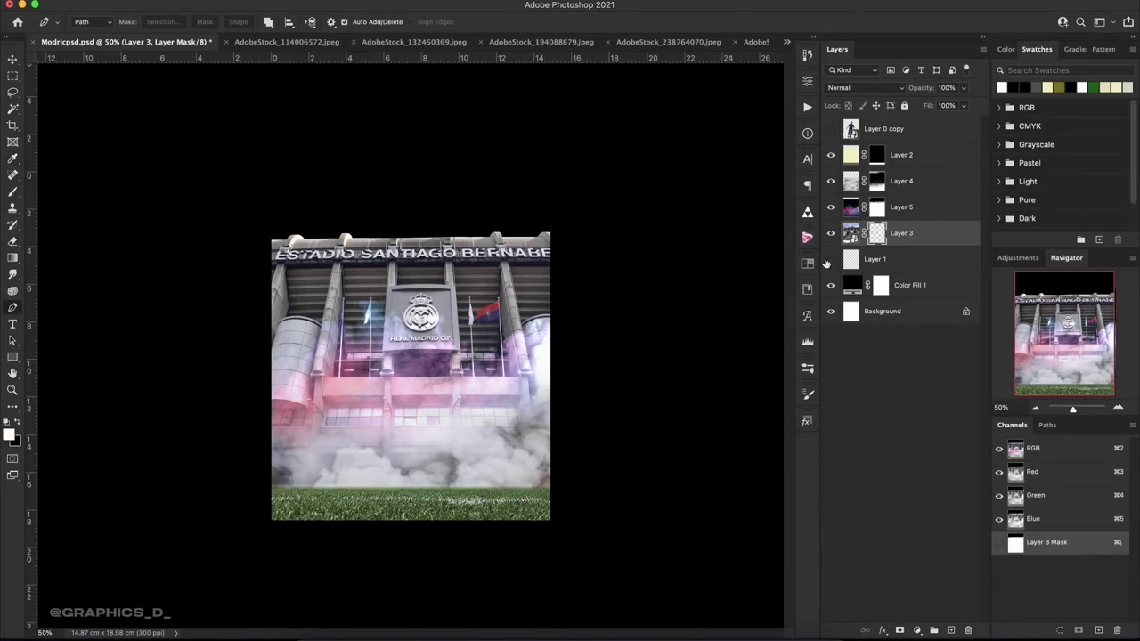
{"action": "key", "text": "ctrl+g"}
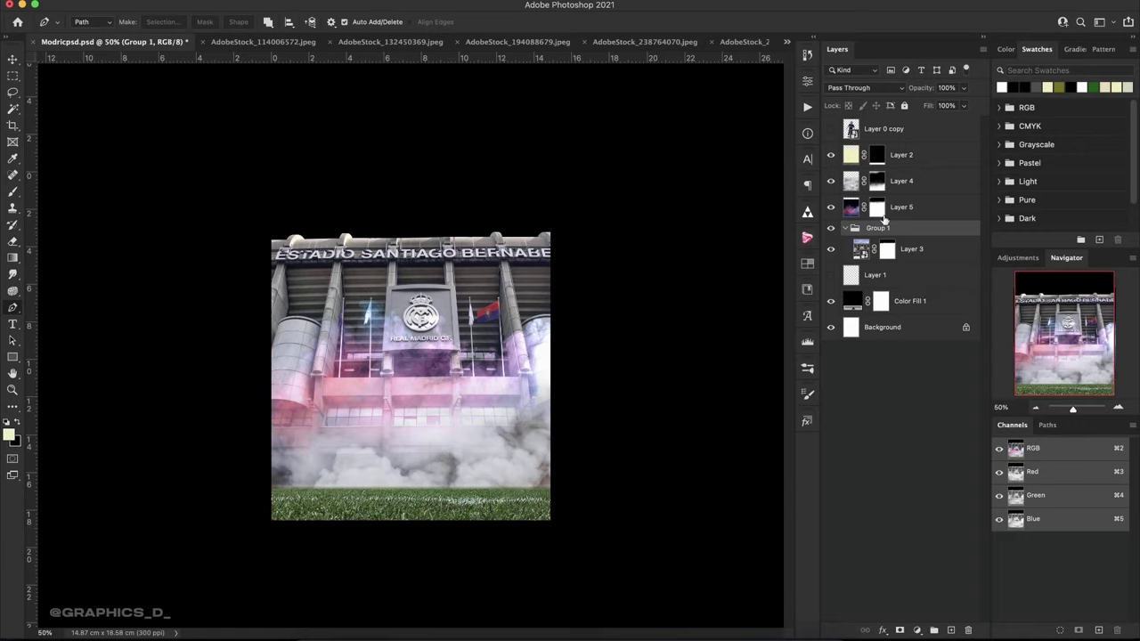
{"action": "left_click", "coordinate": [847, 229]}
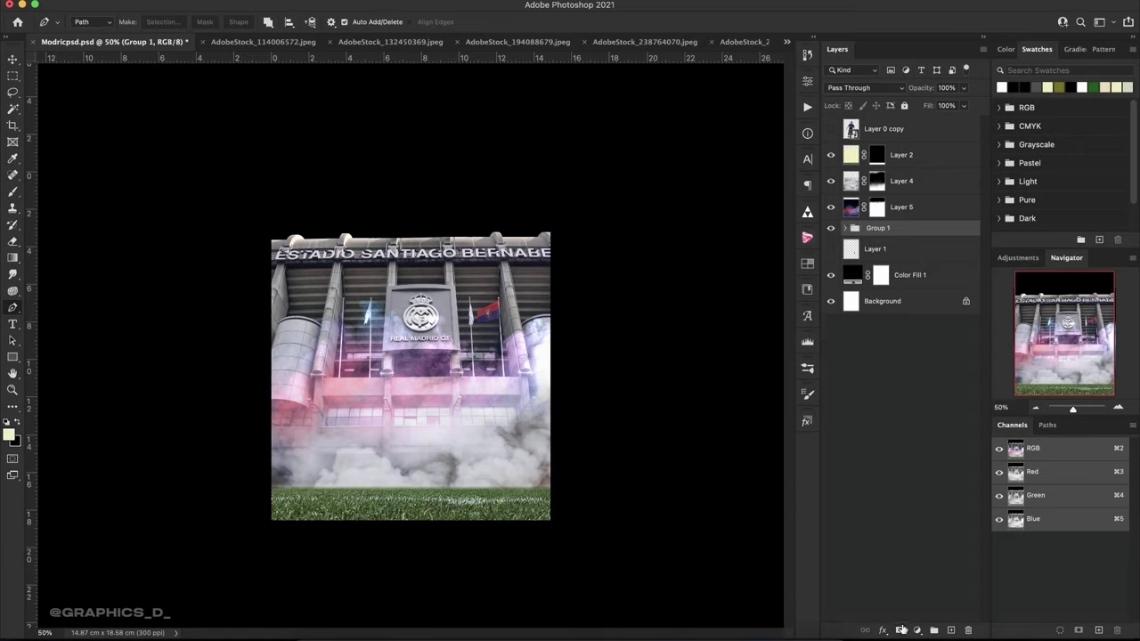
{"action": "left_click", "coordinate": [901, 630]}
Draw black gradients on Group 1's mask to fade the lower stadium facade.
{"action": "key", "text": "g"}
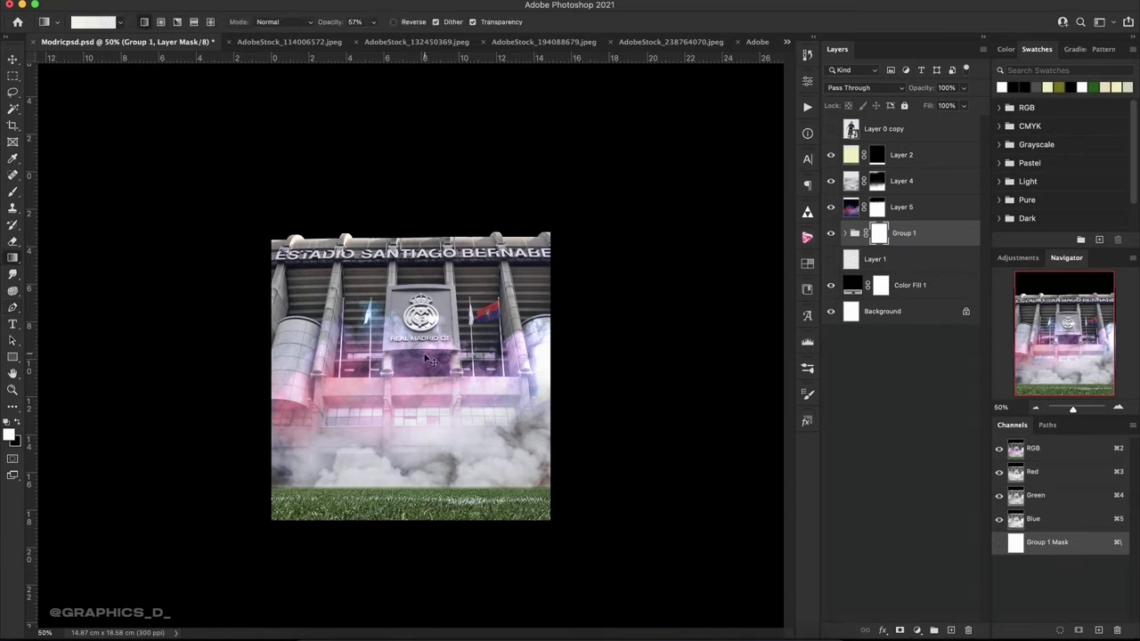
{"action": "key", "text": "x"}
{"action": "left_click_drag", "start_coordinate": [419, 349], "coordinate": [417, 443]}
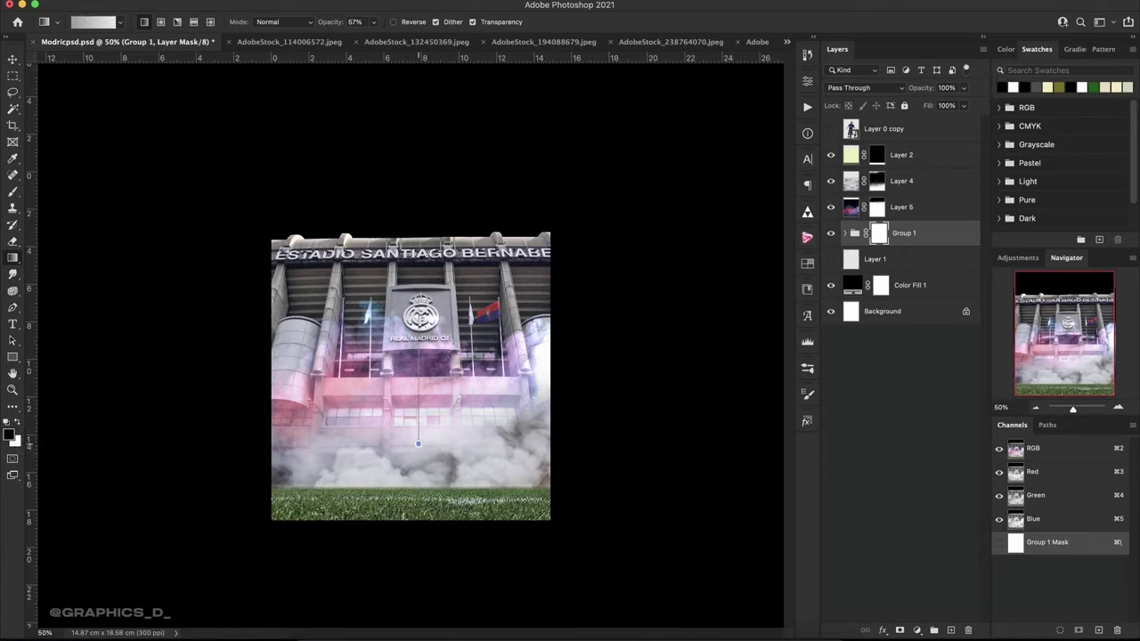
{"action": "left_click_drag", "start_coordinate": [415, 308], "coordinate": [420, 366]}
{"action": "left_click_drag", "start_coordinate": [431, 325], "coordinate": [424, 374]}
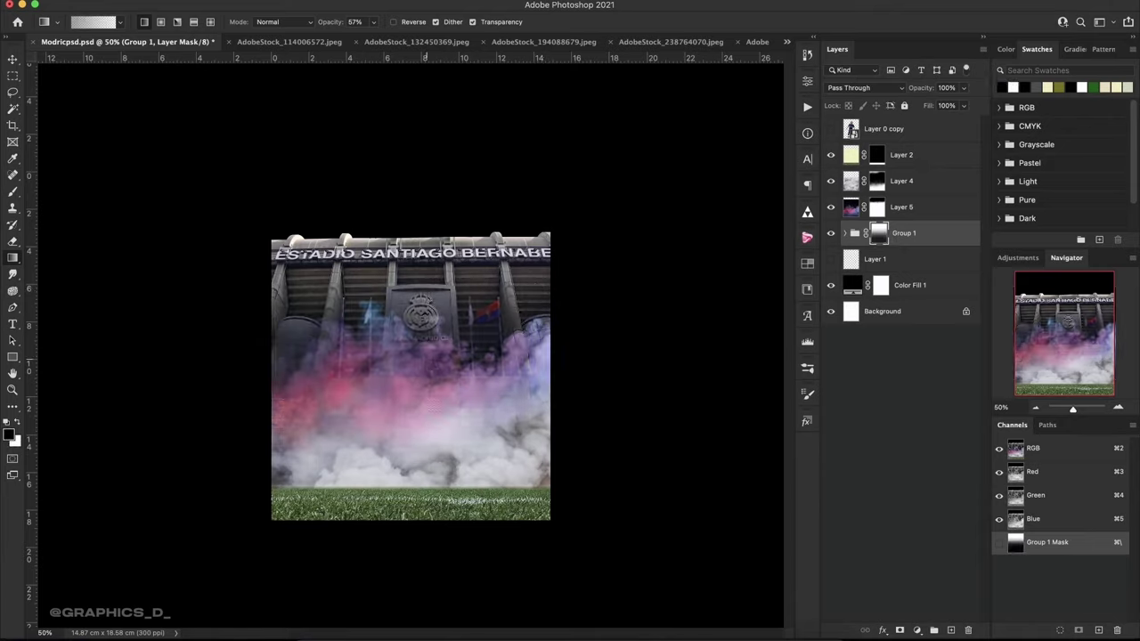
{"action": "left_click_drag", "start_coordinate": [443, 155], "coordinate": [425, 366]}
{"action": "left_click_drag", "start_coordinate": [425, 130], "coordinate": [426, 388]}
{"action": "left_click_drag", "start_coordinate": [424, 179], "coordinate": [424, 372]}
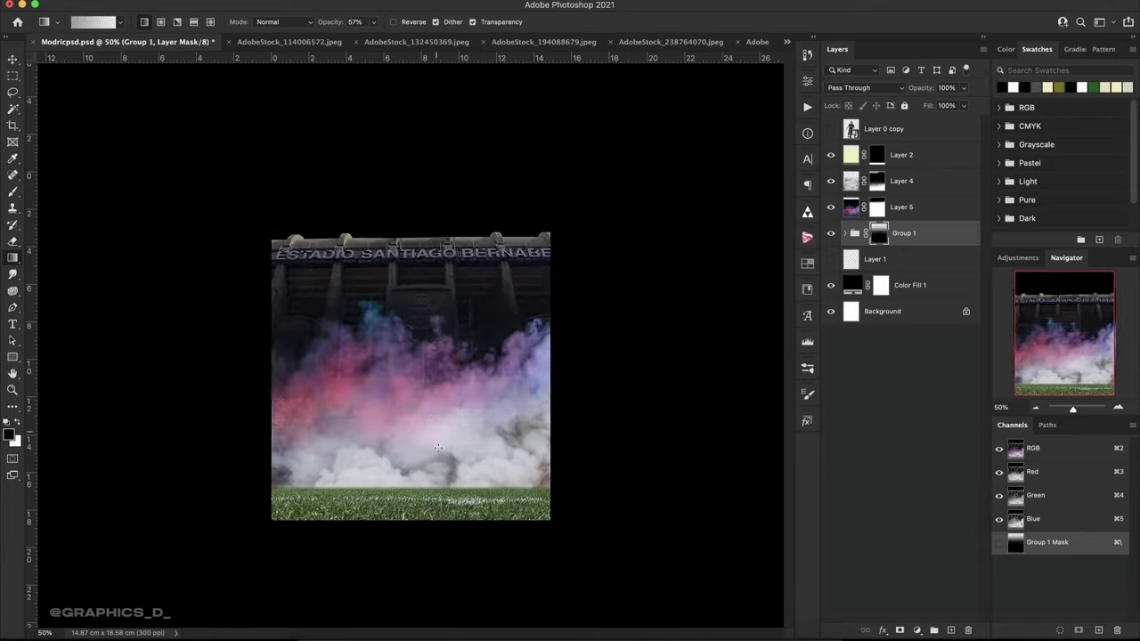
{"action": "left_click_drag", "start_coordinate": [497, 354], "coordinate": [497, 438]}
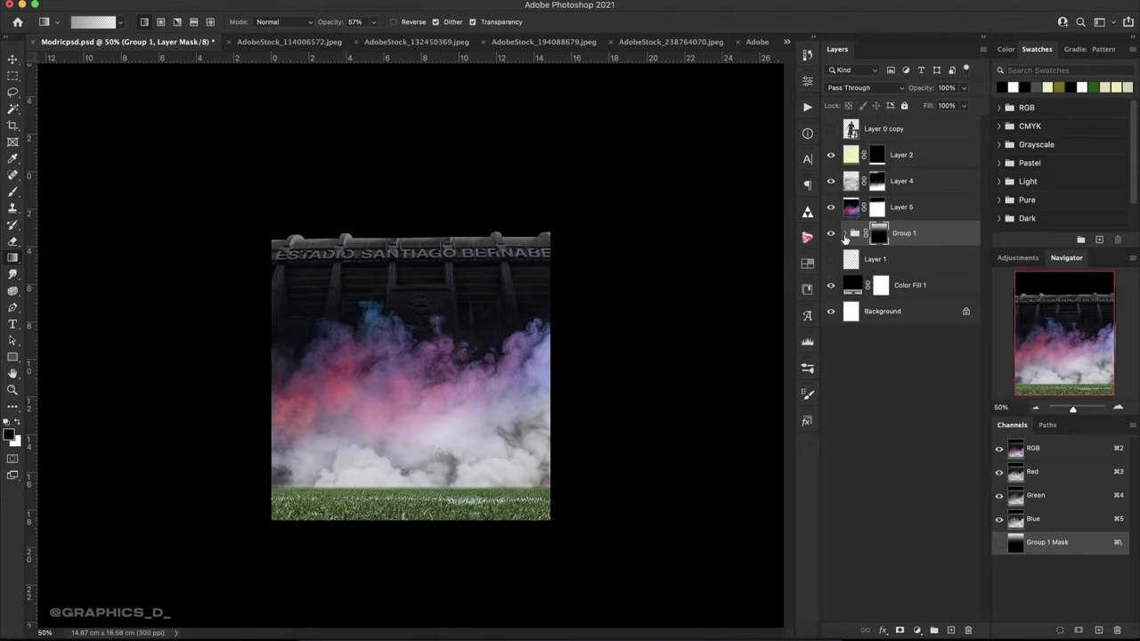
Try a Black & White adjustment inside Group 1, then remove it.
{"action": "left_click", "coordinate": [844, 233]}
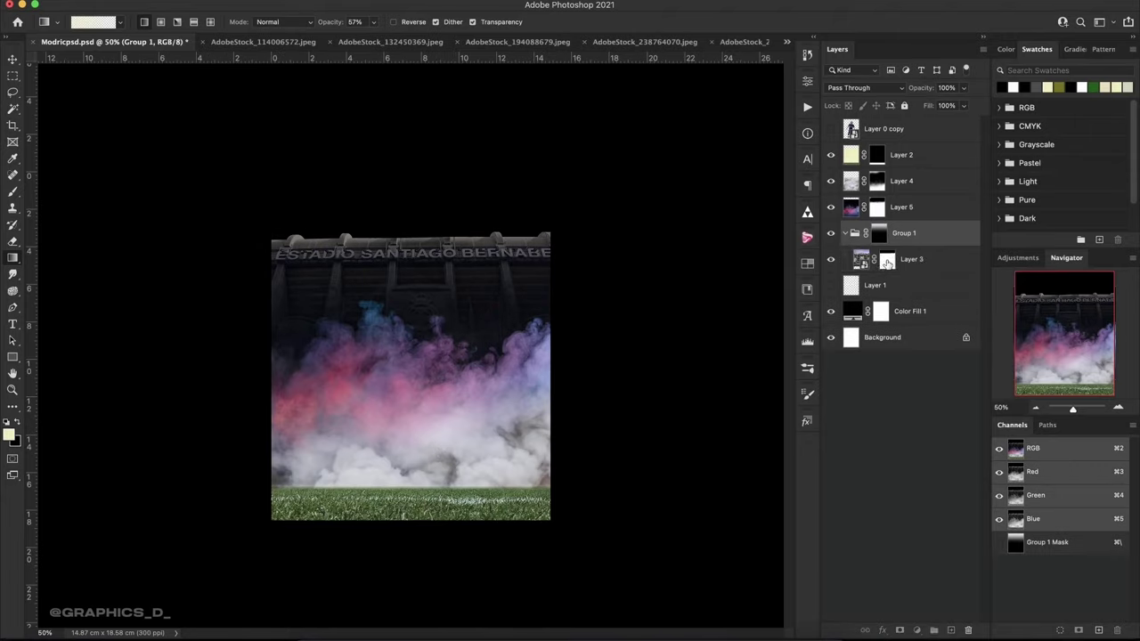
{"action": "left_click", "coordinate": [887, 261]}
{"action": "left_click", "coordinate": [918, 629]}
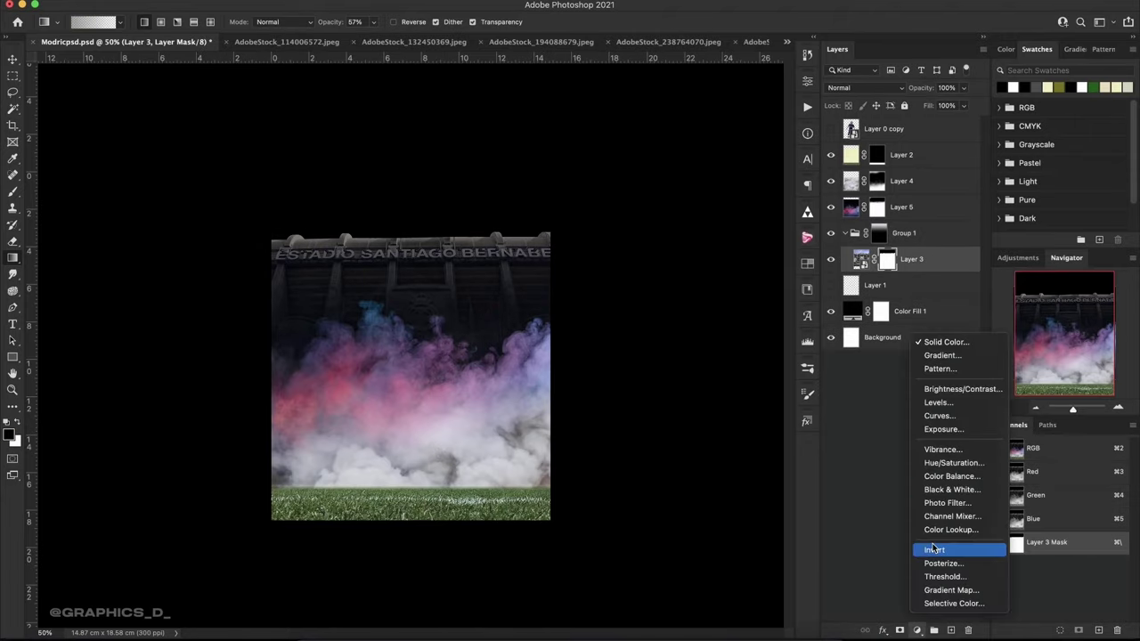
{"action": "left_click", "coordinate": [952, 489]}
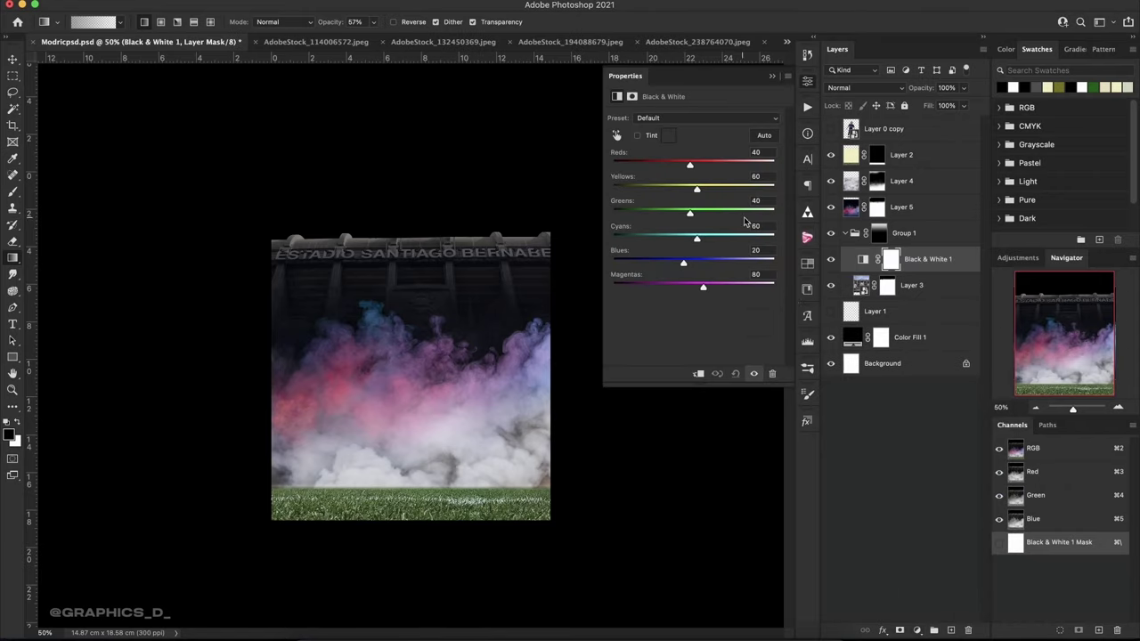
{"action": "left_click", "coordinate": [770, 79]}
{"action": "key", "text": "BackSpace"}
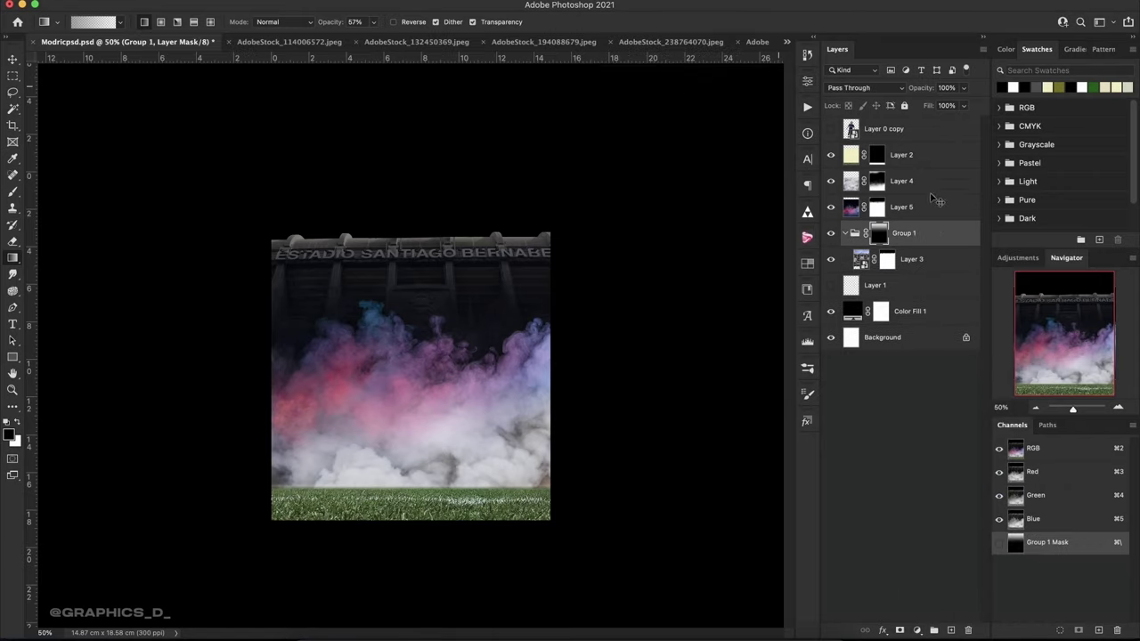
Add a Black & White adjustment above Layer 2 with Reds darkened, and show Layer 0 copy.
{"action": "left_click", "coordinate": [844, 239]}
{"action": "left_click", "coordinate": [845, 234]}
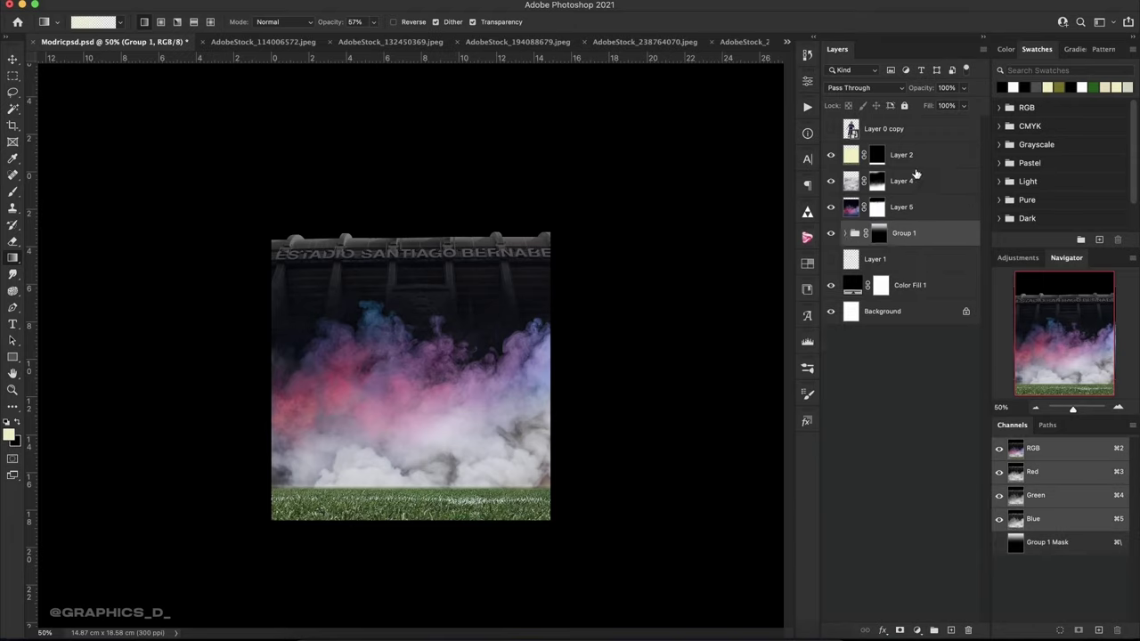
{"action": "left_click", "coordinate": [915, 161]}
{"action": "left_click", "coordinate": [917, 630]}
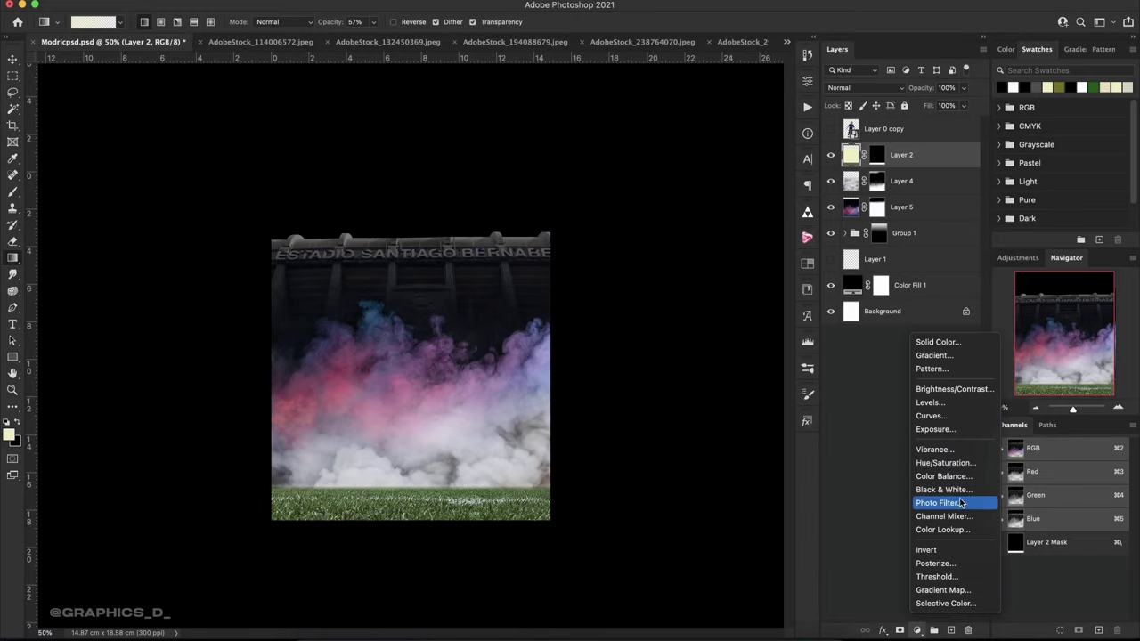
{"action": "left_click", "coordinate": [943, 490]}
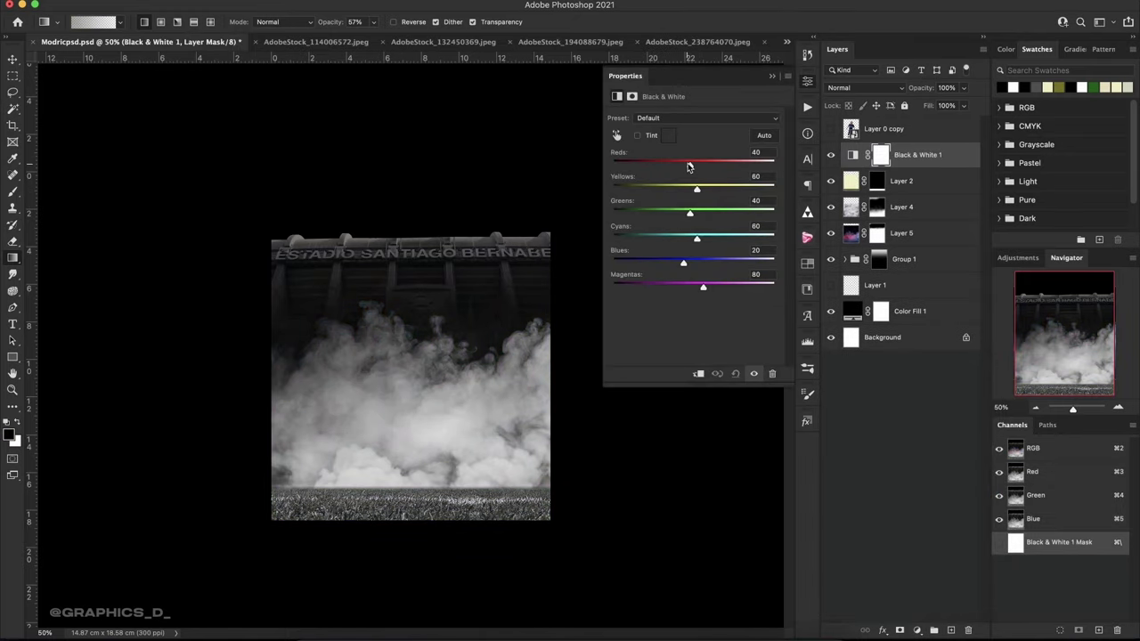
{"action": "left_click_drag", "start_coordinate": [688, 166], "coordinate": [649, 167]}
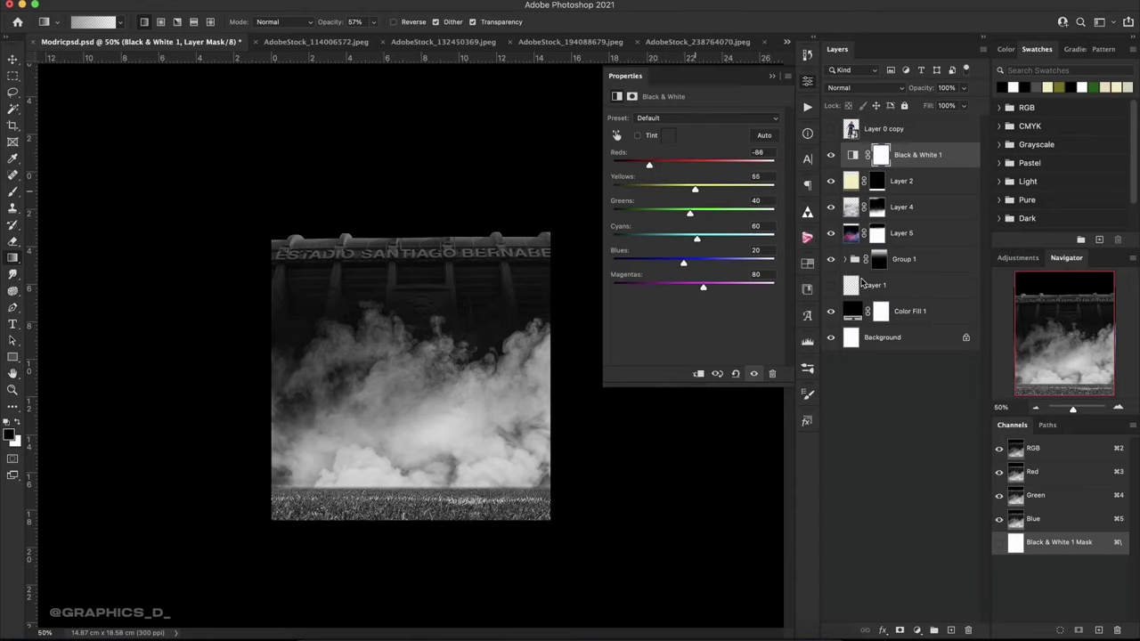
{"action": "left_click", "coordinate": [830, 128]}
Bring the sunset sky image into the poster as Layer 6, placed below Group 1.
{"action": "left_click", "coordinate": [877, 134]}
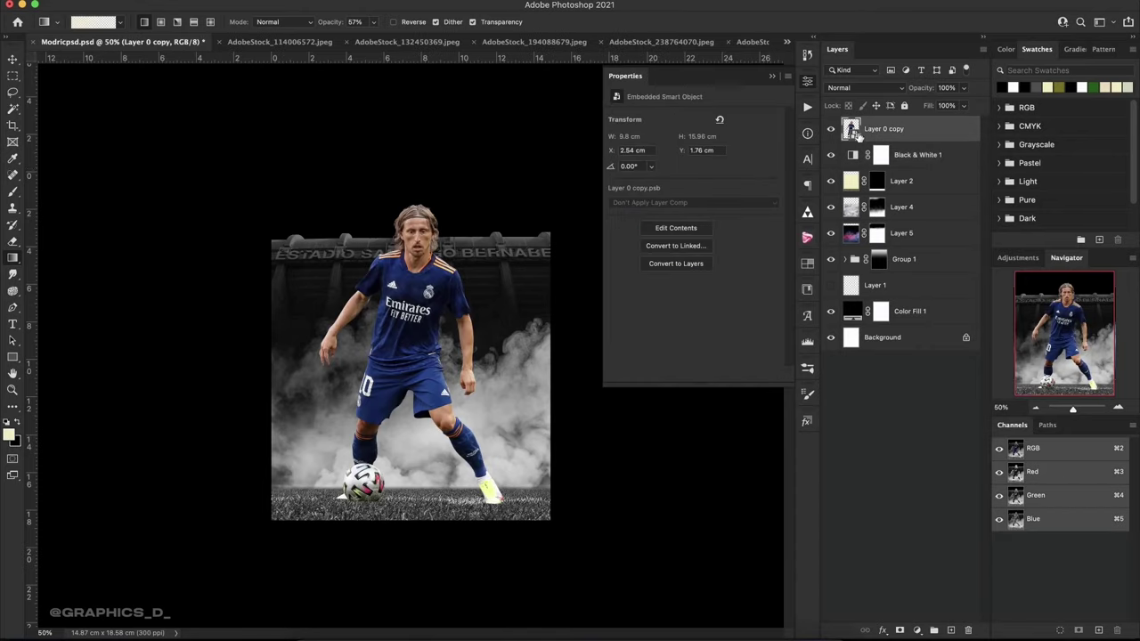
{"action": "left_click", "coordinate": [402, 43]}
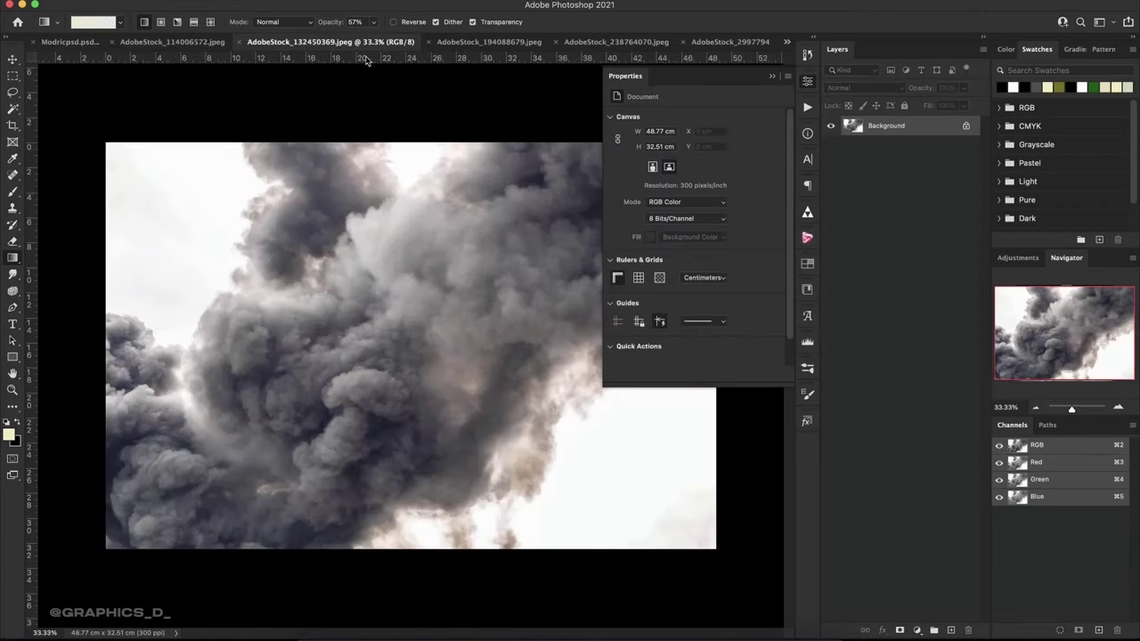
{"action": "left_click", "coordinate": [223, 42]}
{"action": "key", "text": "v"}
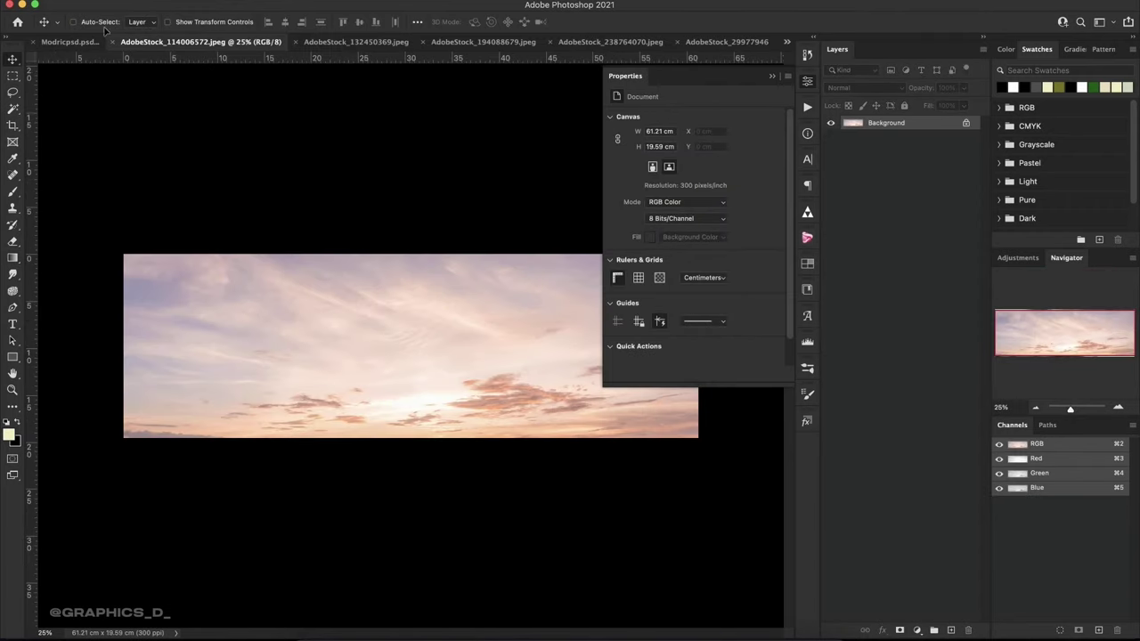
{"action": "left_click_drag", "start_coordinate": [79, 42], "coordinate": [391, 174]}
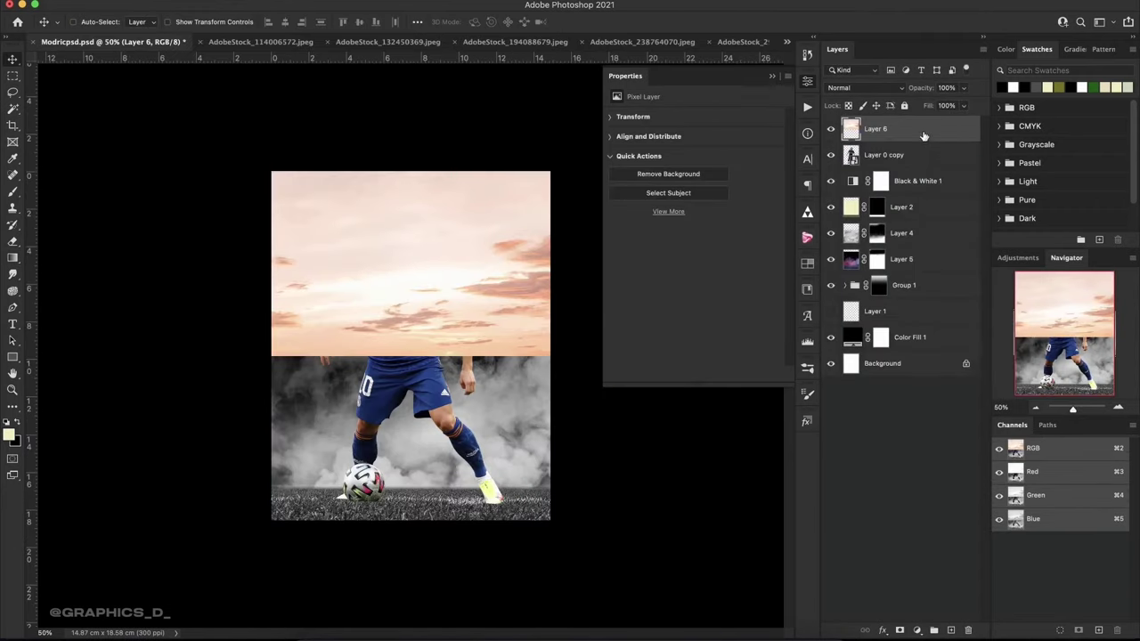
{"action": "left_click_drag", "start_coordinate": [925, 134], "coordinate": [914, 301]}
{"action": "left_click_drag", "start_coordinate": [495, 336], "coordinate": [497, 228]}
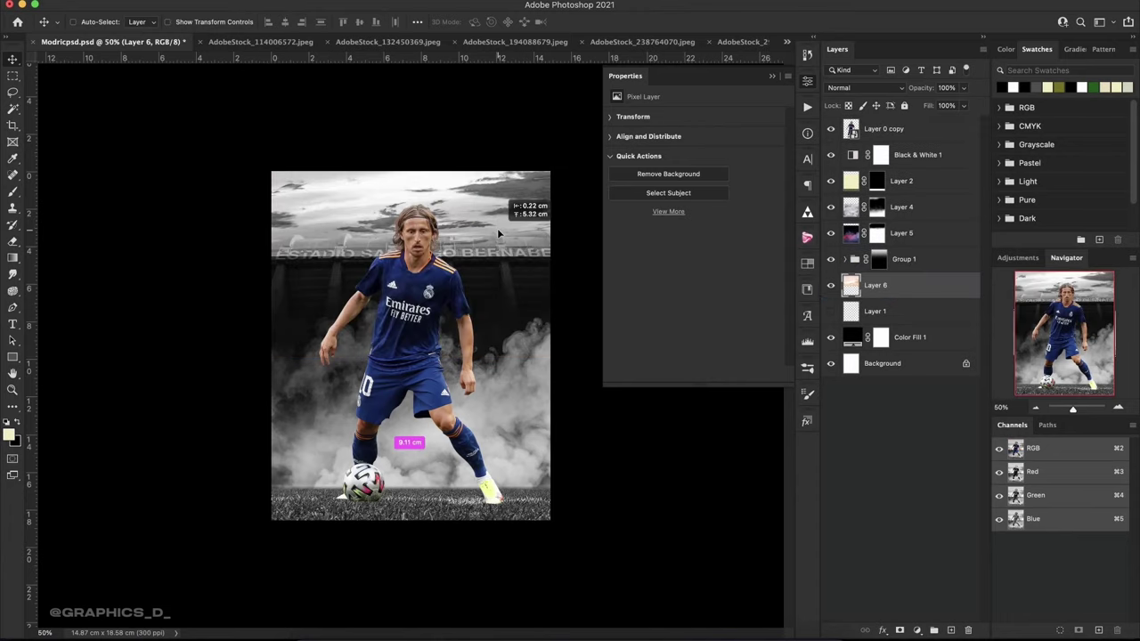
Scale the sky layer down to 34.26% across the top, above the stadium roof.
{"action": "key", "text": "ctrl+t"}
{"action": "mouse_move", "coordinate": [384, 249]}
{"action": "left_mouse_down"}
{"action": "mouse_move", "coordinate": [411, 122]}
{"action": "mouse_move", "coordinate": [390, 474]}
{"action": "mouse_move", "coordinate": [372, 339]}
{"action": "left_mouse_up"}
{"action": "left_click_drag", "start_coordinate": [427, 307], "coordinate": [463, 214]}
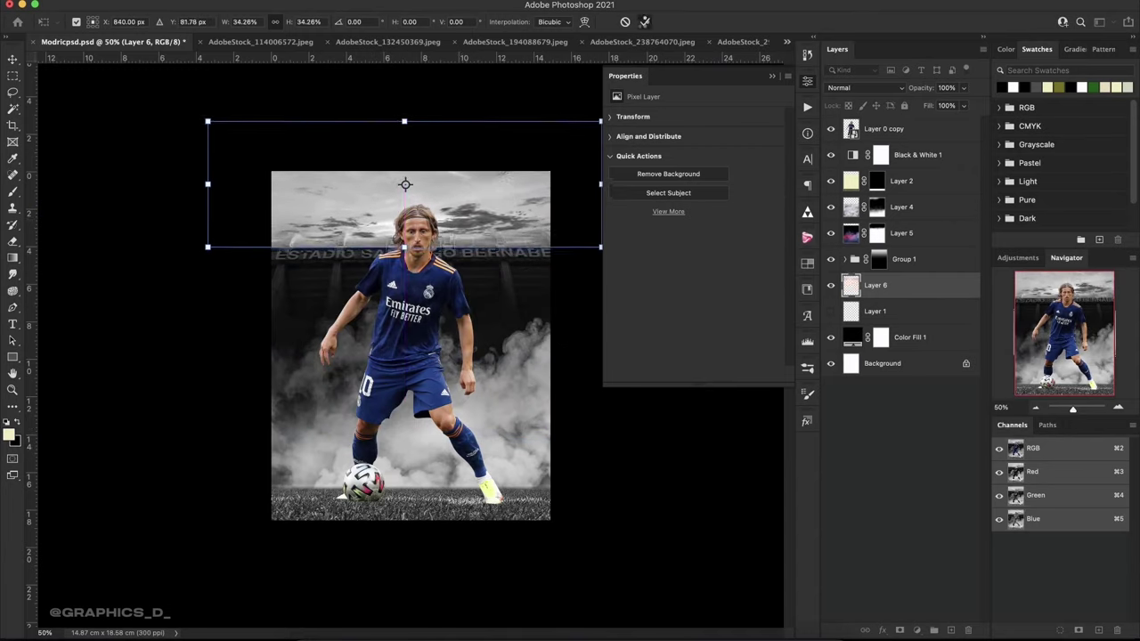
{"action": "key", "text": "Return"}
Try a clipped Curves adjustment to darken the sky, then delete it.
{"action": "left_click", "coordinate": [918, 631]}
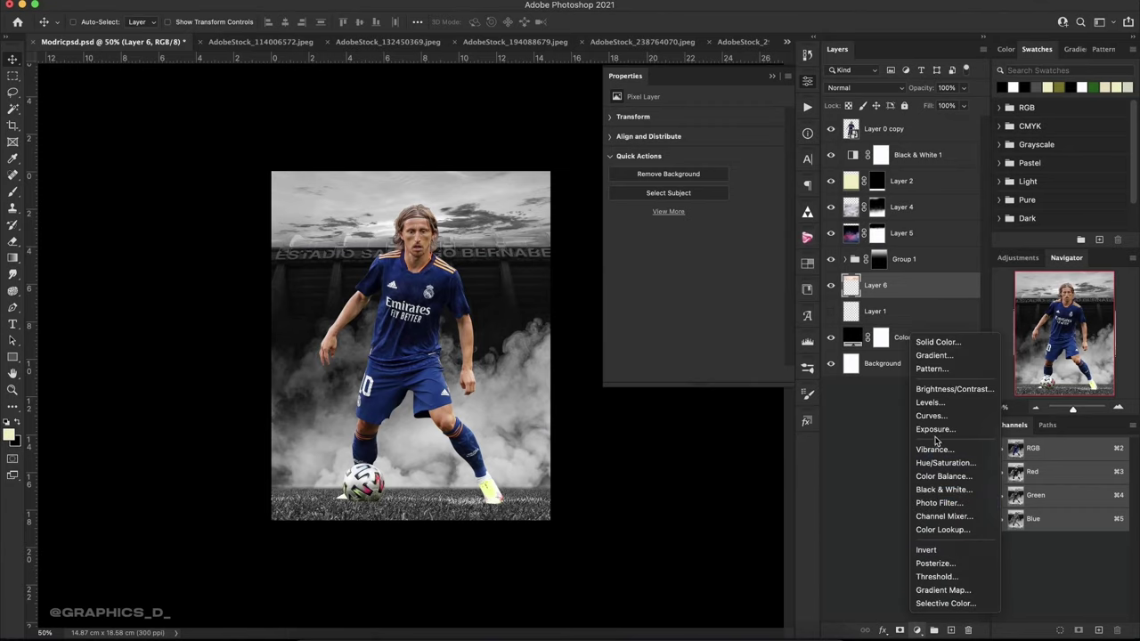
{"action": "left_click", "coordinate": [935, 415]}
{"action": "left_click", "coordinate": [699, 375]}
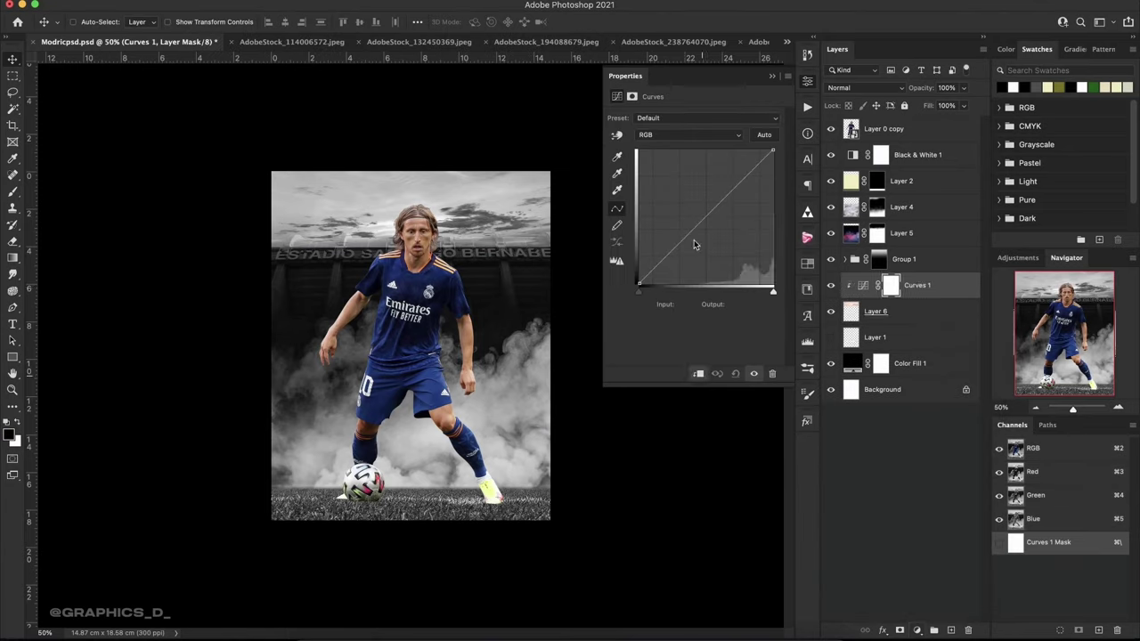
{"action": "mouse_move", "coordinate": [709, 215]}
{"action": "left_mouse_down"}
{"action": "mouse_move", "coordinate": [736, 222]}
{"action": "mouse_move", "coordinate": [713, 218]}
{"action": "left_mouse_up"}
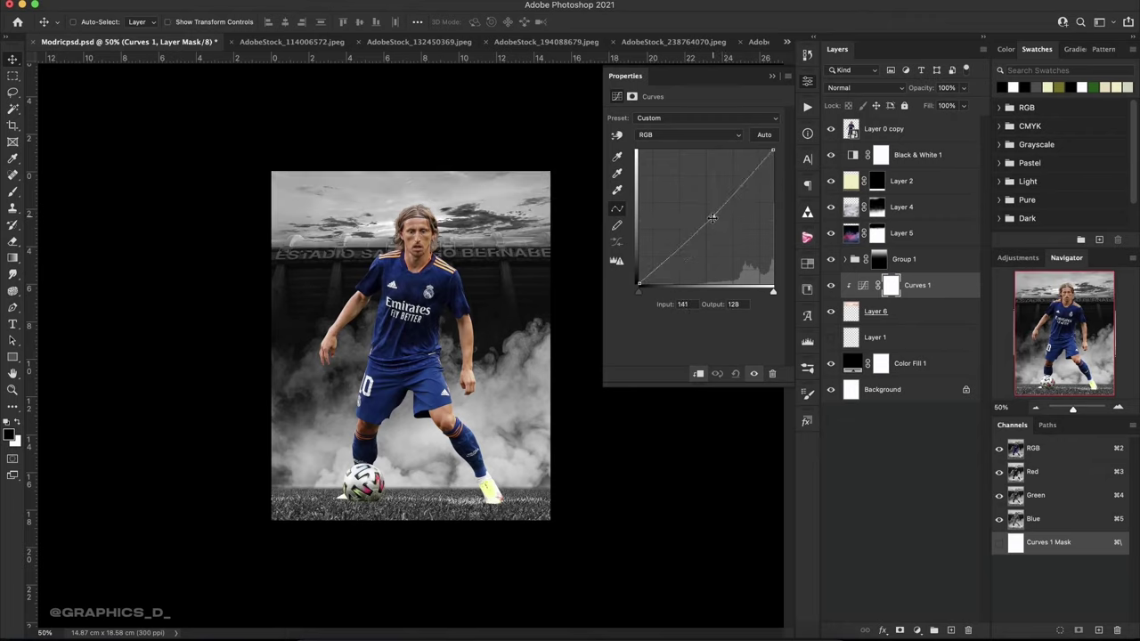
{"action": "left_click_drag", "start_coordinate": [641, 283], "coordinate": [639, 240]}
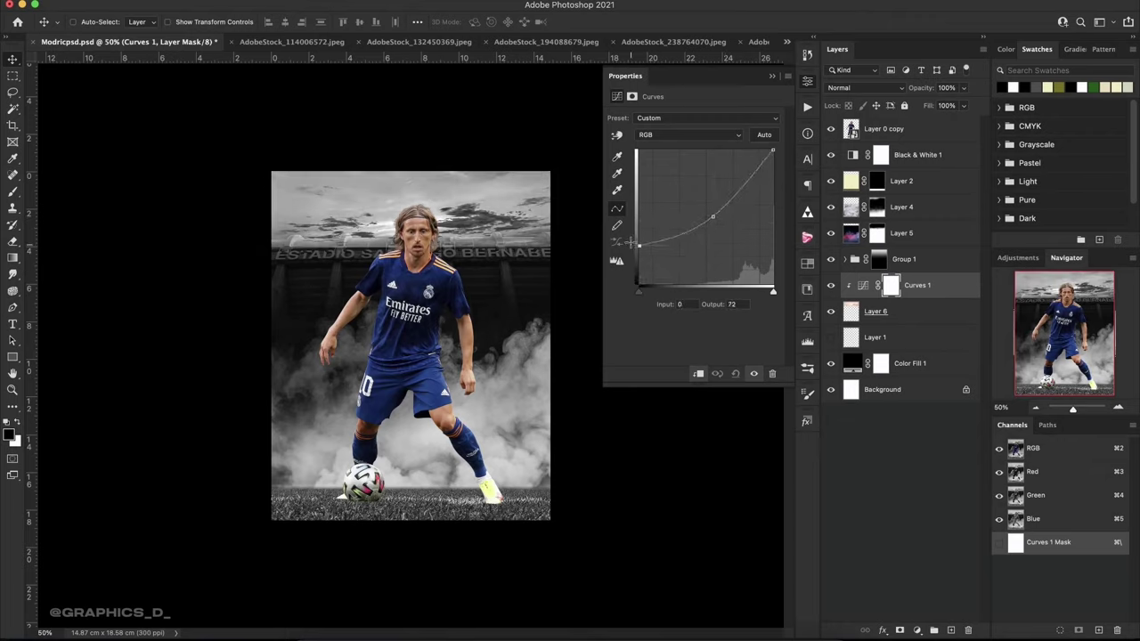
{"action": "left_click_drag", "start_coordinate": [774, 151], "coordinate": [773, 154]}
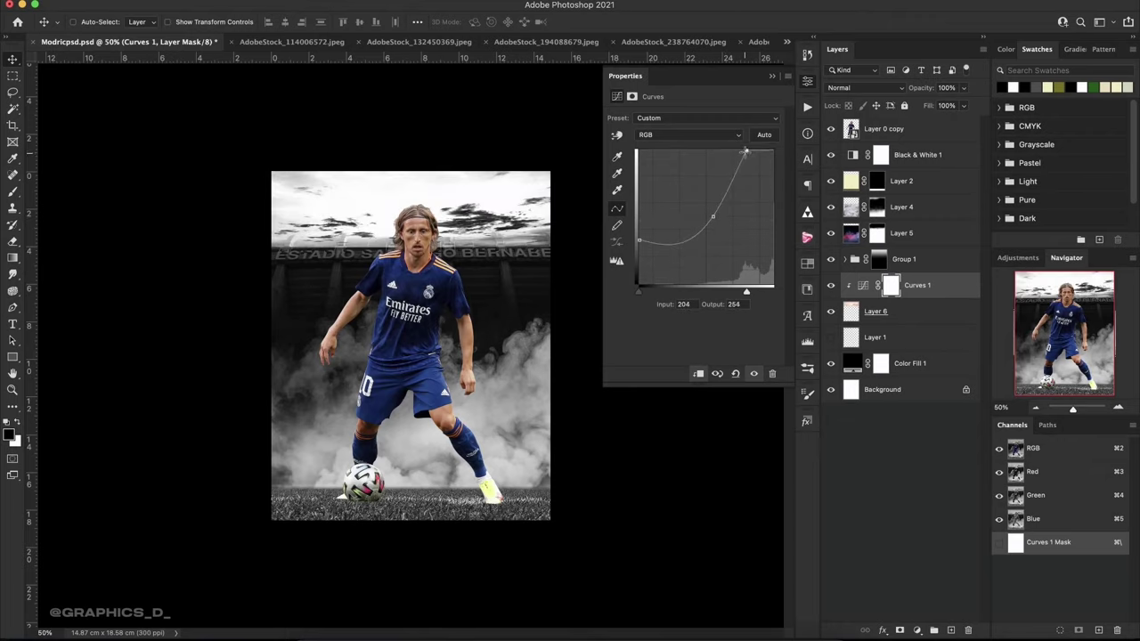
{"action": "key", "text": "Delete"}
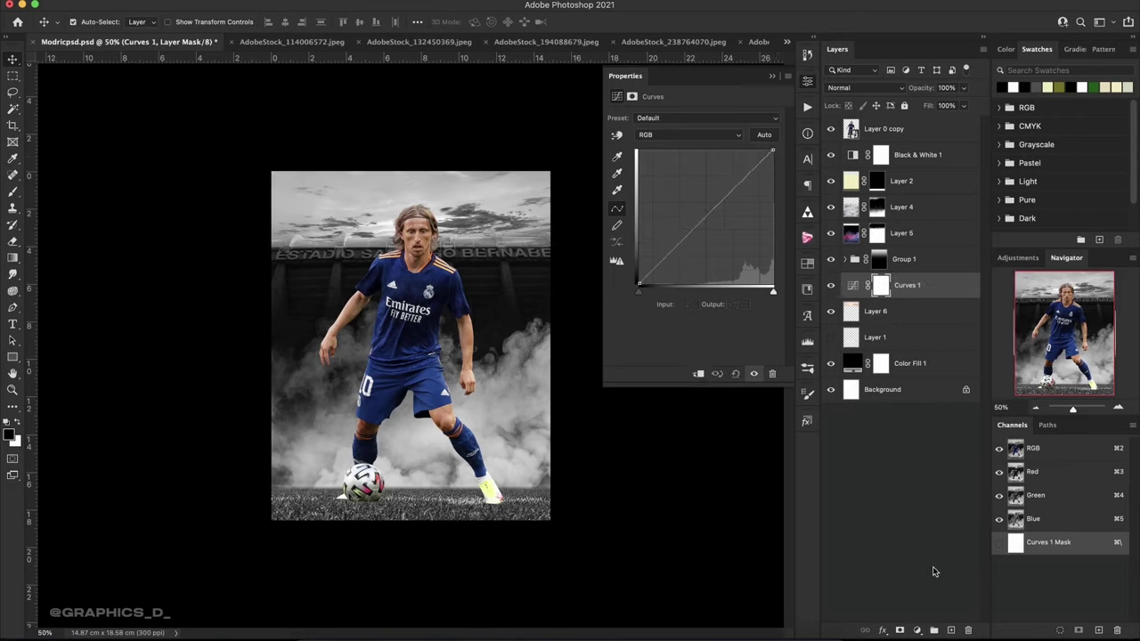
Add a clipped Exposure adjustment to the sky at -4.94 exposure, 0.81 gamma.
{"action": "left_click", "coordinate": [918, 629]}
{"action": "left_click", "coordinate": [935, 433]}
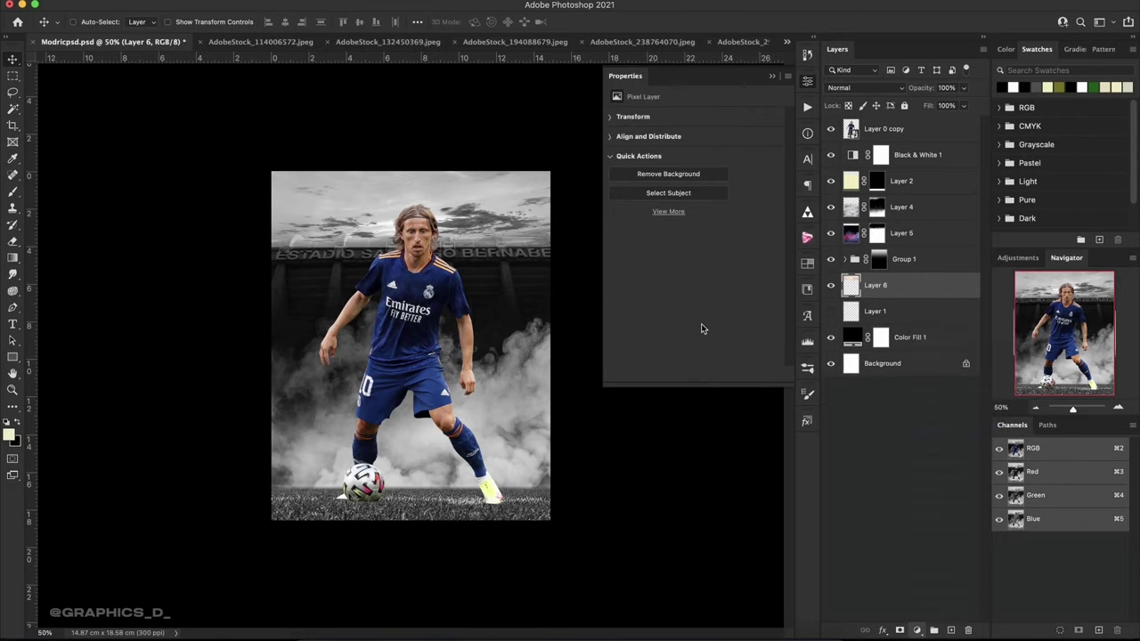
{"action": "left_click", "coordinate": [700, 373]}
{"action": "left_click_drag", "start_coordinate": [694, 149], "coordinate": [642, 149]}
{"action": "left_click_drag", "start_coordinate": [694, 197], "coordinate": [707, 198]}
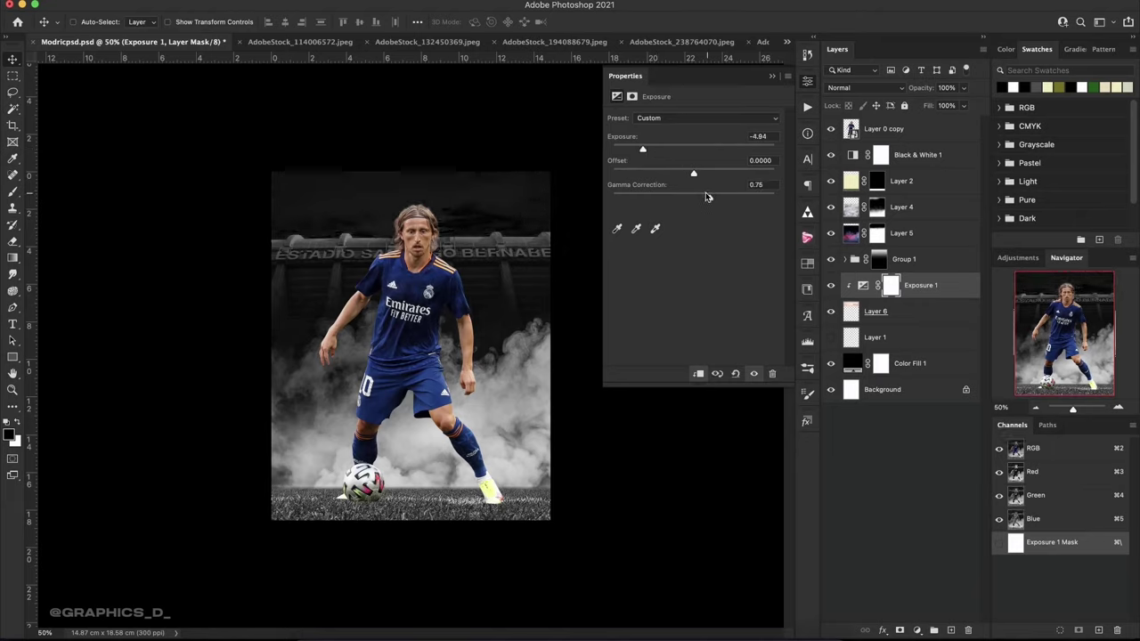
Give Layer 6 a mask built from Layer 3's stadium mask.
{"action": "left_click", "coordinate": [845, 259]}
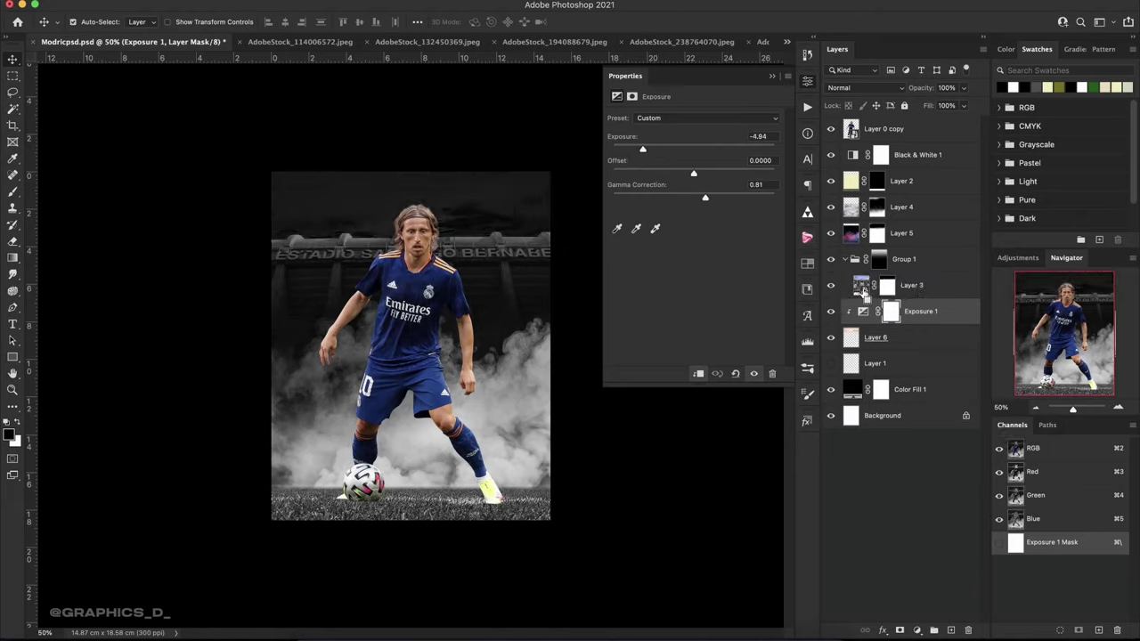
{"action": "left_click", "coordinate": [886, 287], "text": "ctrl"}
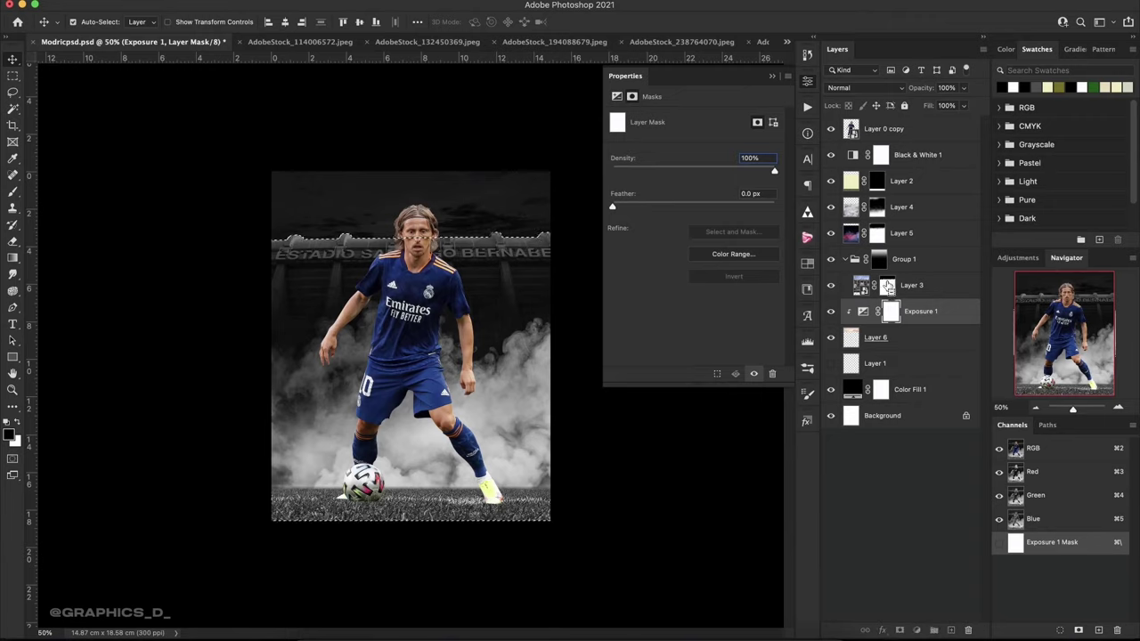
{"action": "left_click_drag", "start_coordinate": [886, 287], "coordinate": [879, 338]}
{"action": "left_click", "coordinate": [878, 339]}
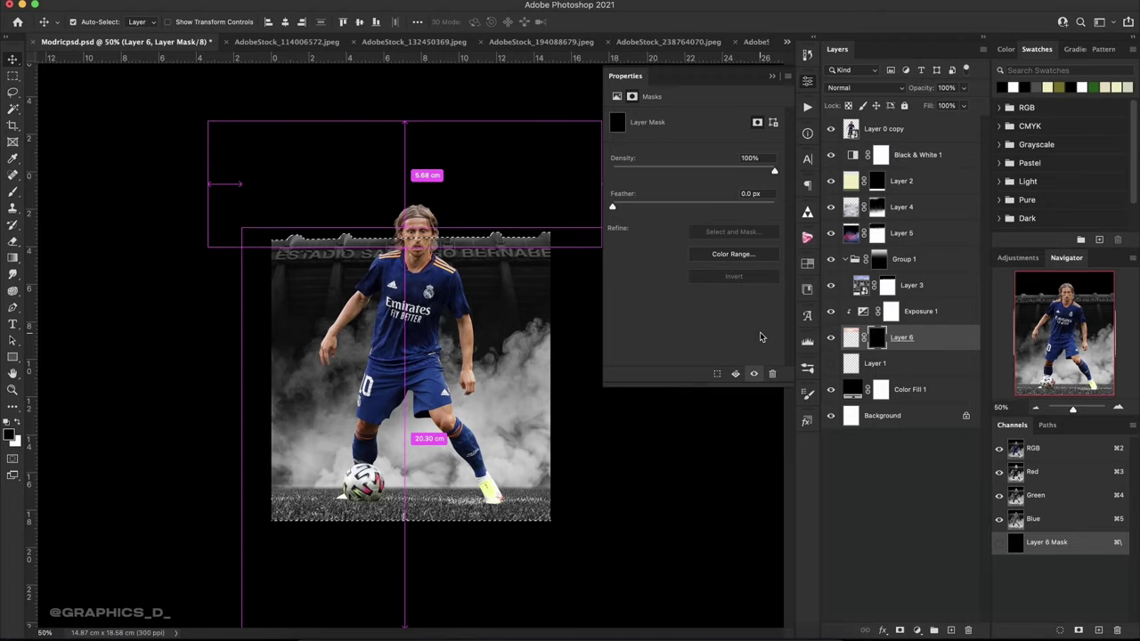
Replace Layer 6's mask with a new one made from the stadium mask selection.
{"action": "key", "text": "ctrl+i"}
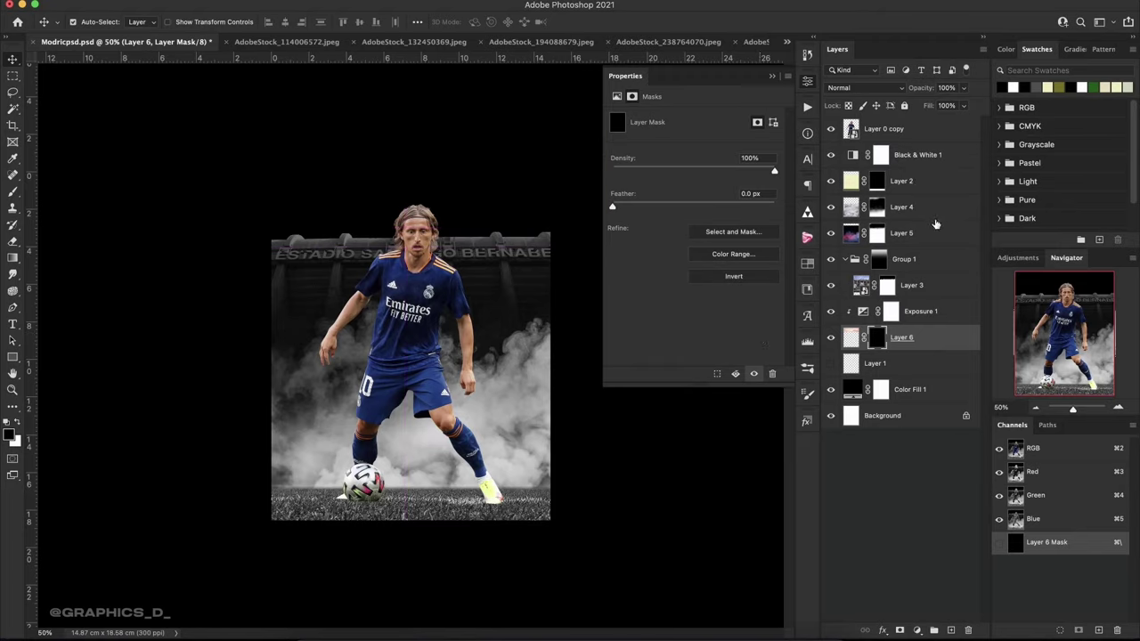
{"action": "key", "text": "Delete"}
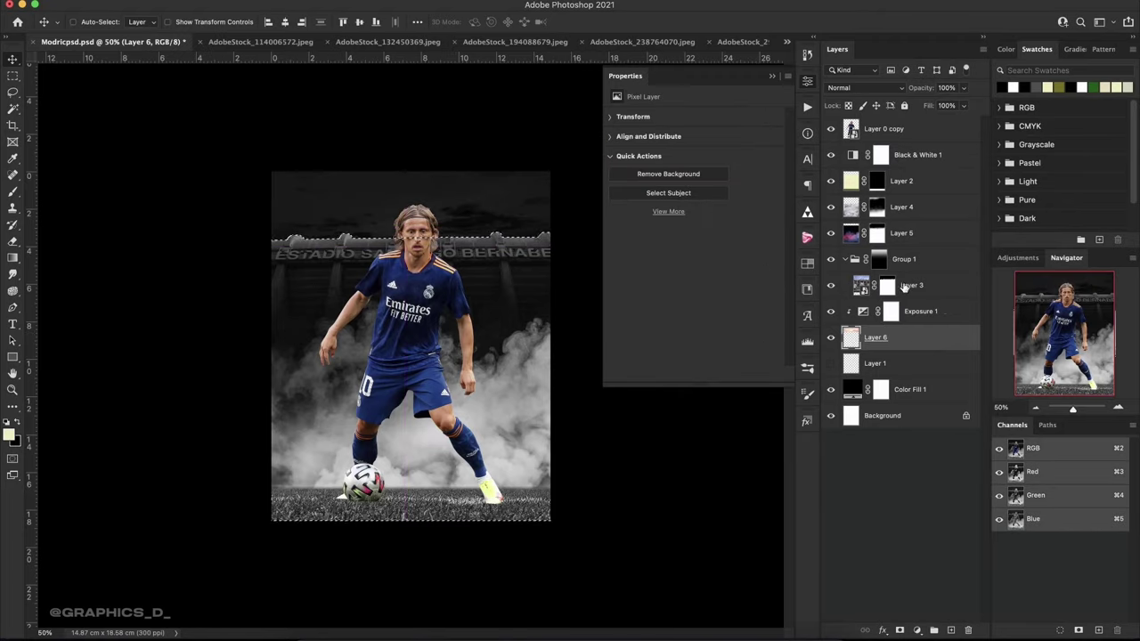
{"action": "left_click", "coordinate": [862, 312], "text": "ctrl"}
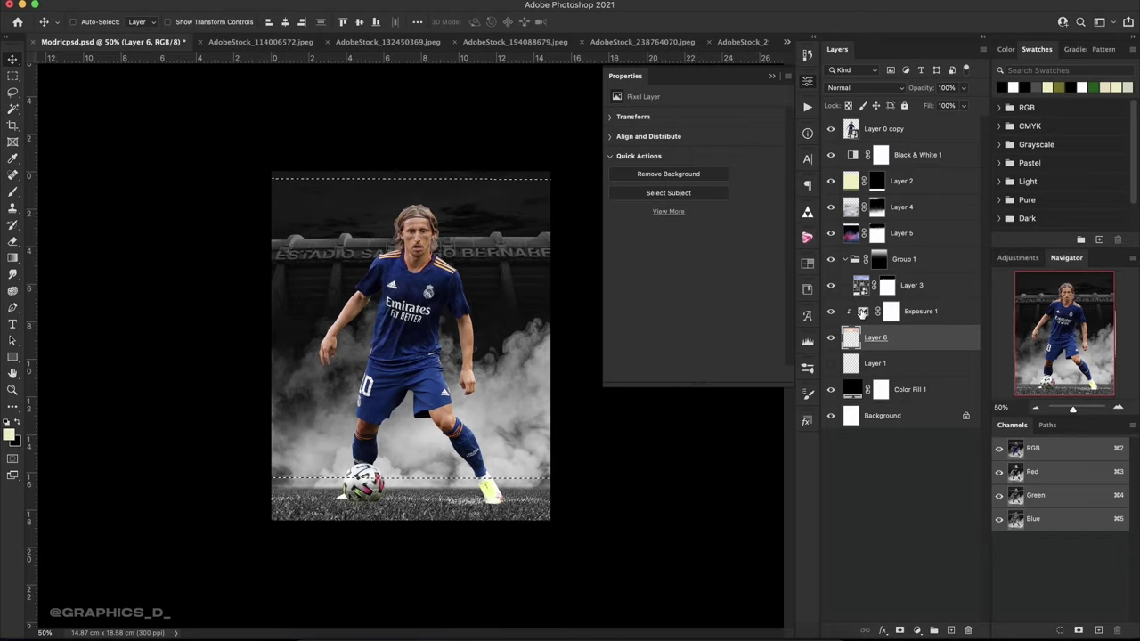
{"action": "key", "text": "ctrl+d"}
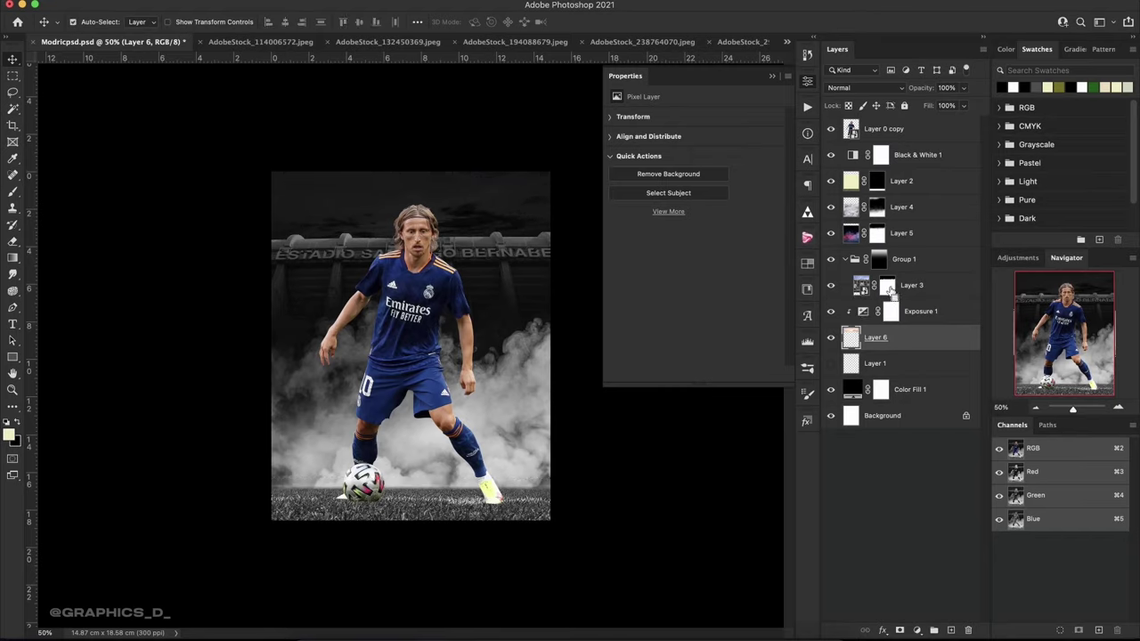
{"action": "left_click", "coordinate": [887, 286], "text": "ctrl"}
{"action": "left_click", "coordinate": [900, 630]}
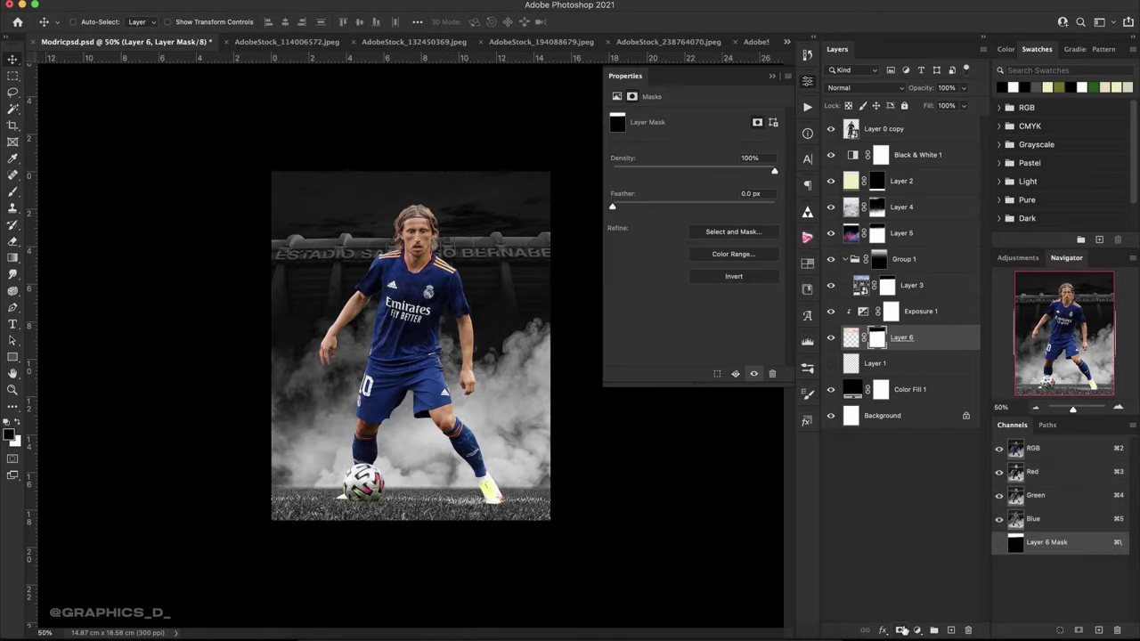
Collapse Group 1 and start renaming it.
{"action": "left_click", "coordinate": [848, 260]}
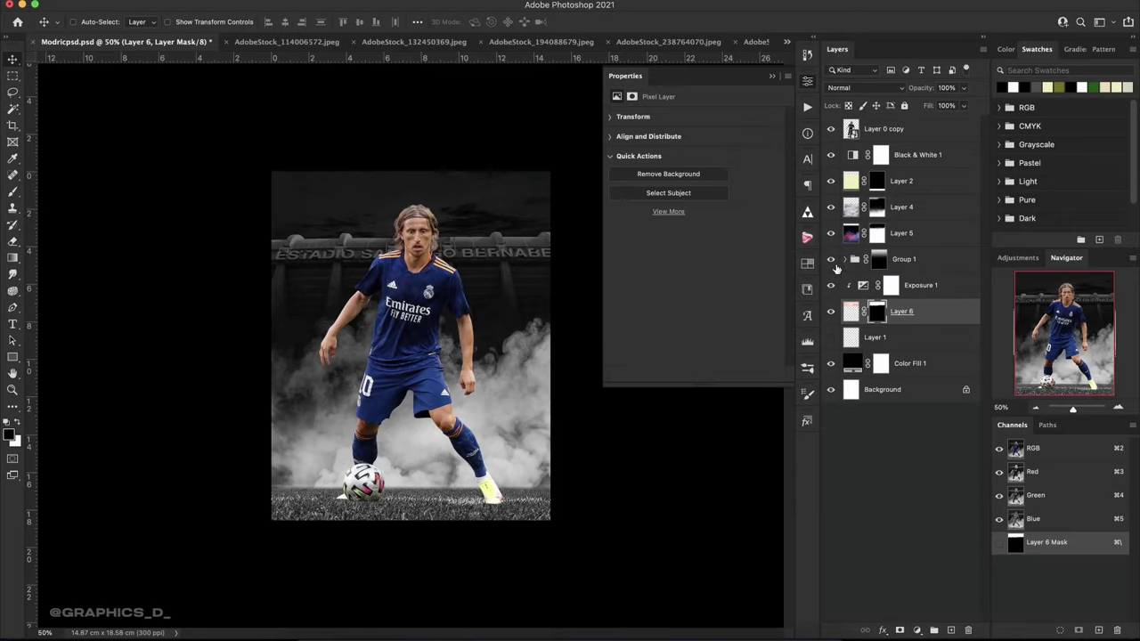
{"action": "left_click", "coordinate": [897, 259]}
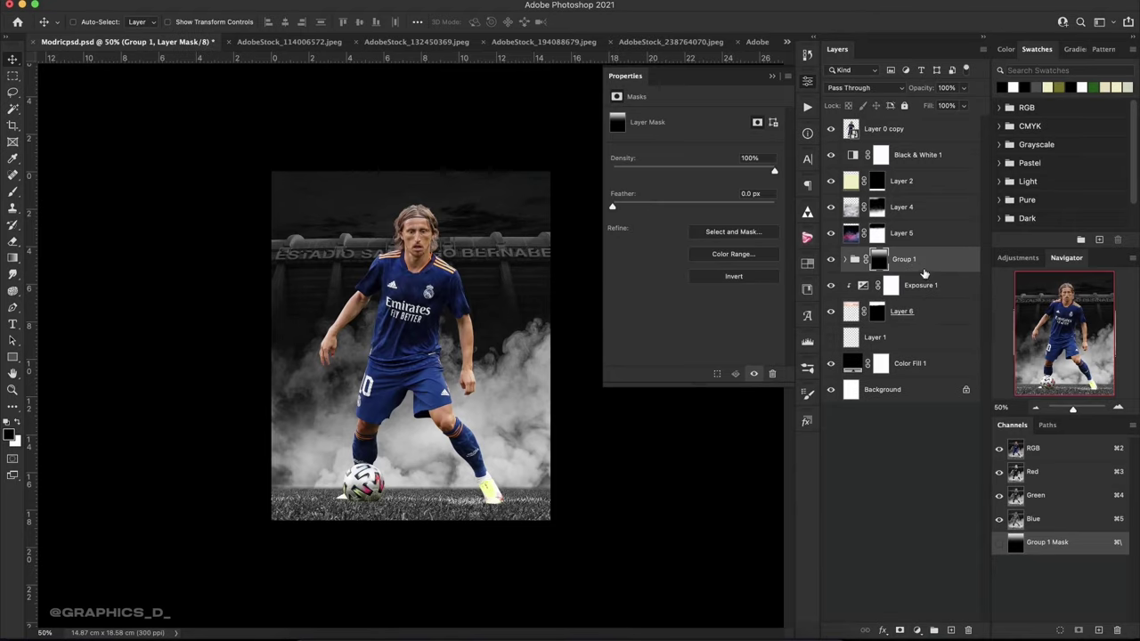
{"action": "double_click", "coordinate": [897, 260]}
{"action": "type", "text": "Stadiu"}
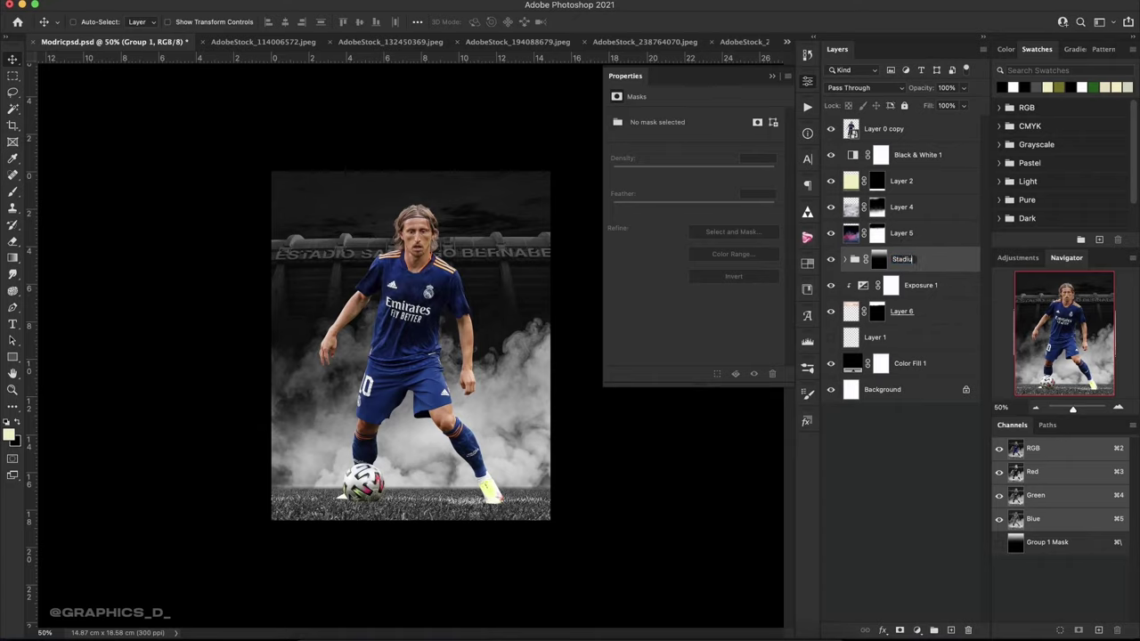
Name Group 1 'Stadium' and group Layers 2, 4 and 5 as 'Smoke and Grass'.
{"action": "type", "text": "m"}
{"action": "key", "text": "Return"}
{"action": "left_click", "coordinate": [935, 234]}
{"action": "left_click", "coordinate": [933, 183], "text": "shift"}
{"action": "key", "text": "ctrl+g"}
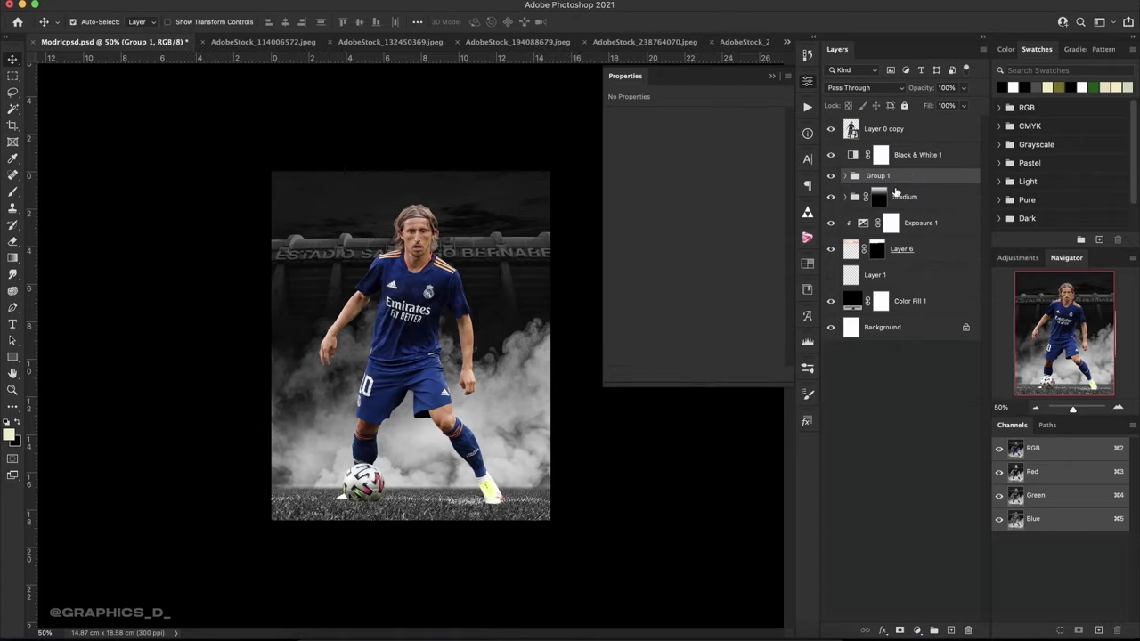
{"action": "double_click", "coordinate": [880, 175]}
{"action": "type", "text": "Smoke and Gras"}
{"action": "type", "text": "s"}
{"action": "key", "text": "Return"}
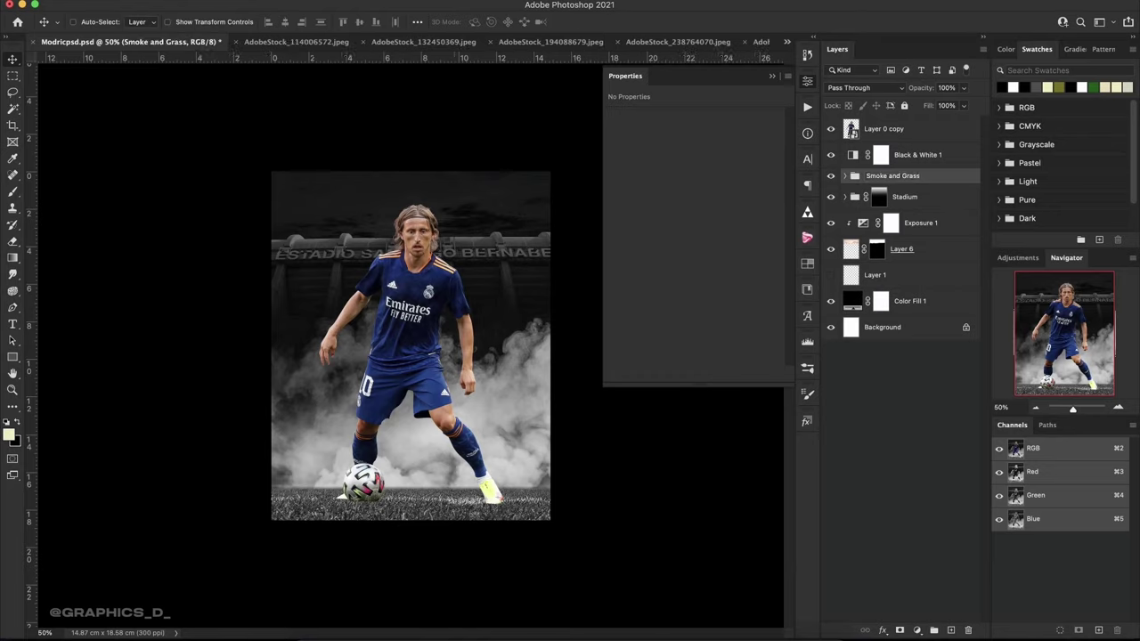
Group Exposure 1 and Layer 6 into a group named 'Sky'.
{"action": "left_click", "coordinate": [920, 252]}
{"action": "left_click", "coordinate": [929, 221]}
{"action": "left_click", "coordinate": [940, 248], "text": "shift"}
{"action": "key", "text": "super+g"}
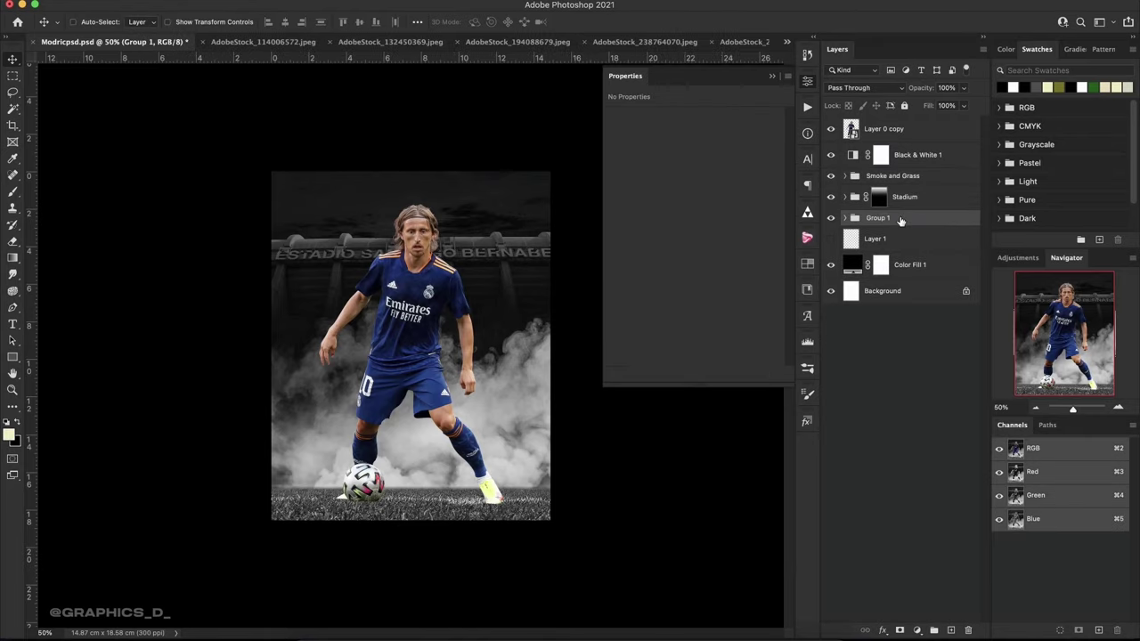
{"action": "double_click", "coordinate": [898, 219]}
{"action": "type", "text": "Sk"}
{"action": "type", "text": "y"}
{"action": "key", "text": "Return"}
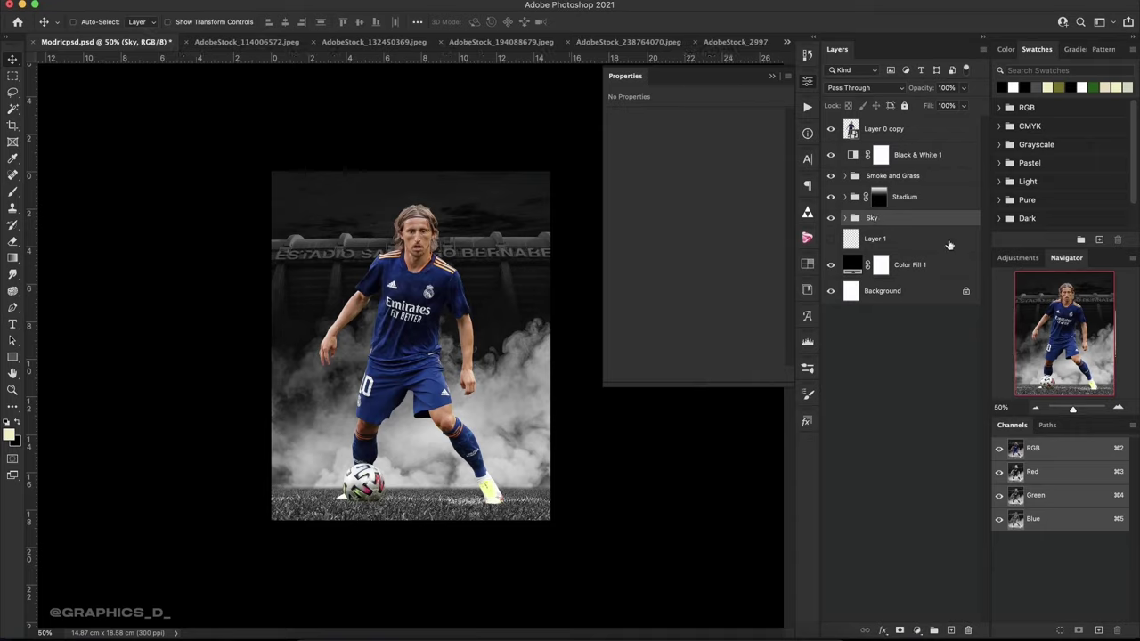
Delete the empty Layer 1, zoom in, and select the Stadium group.
{"action": "left_click", "coordinate": [949, 240]}
{"action": "left_click", "coordinate": [968, 630]}
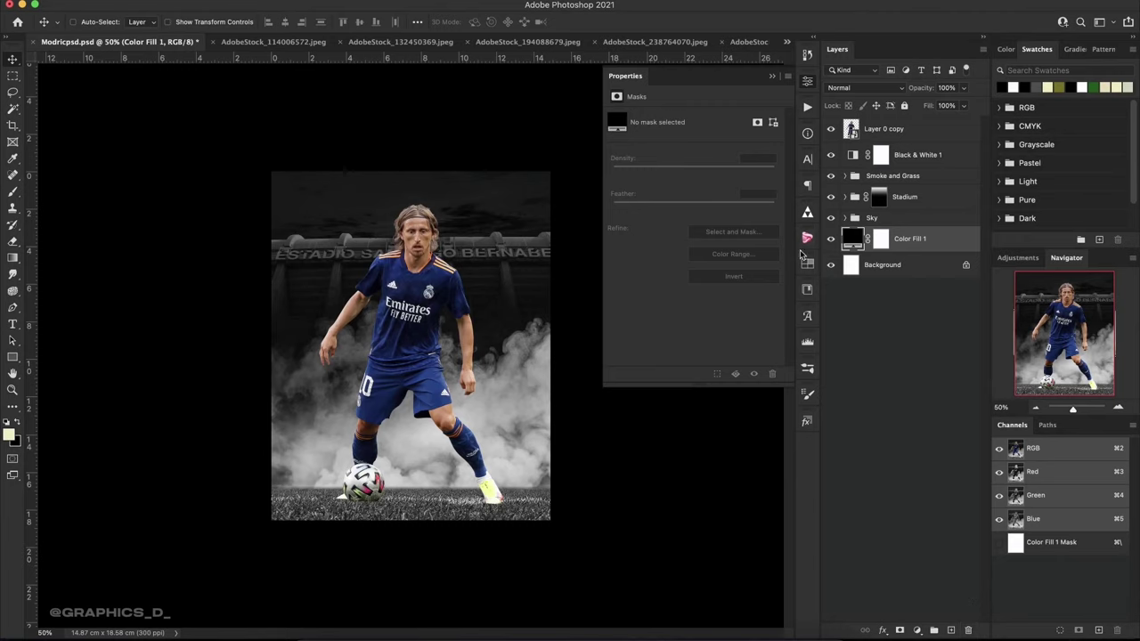
{"action": "left_click", "coordinate": [774, 79]}
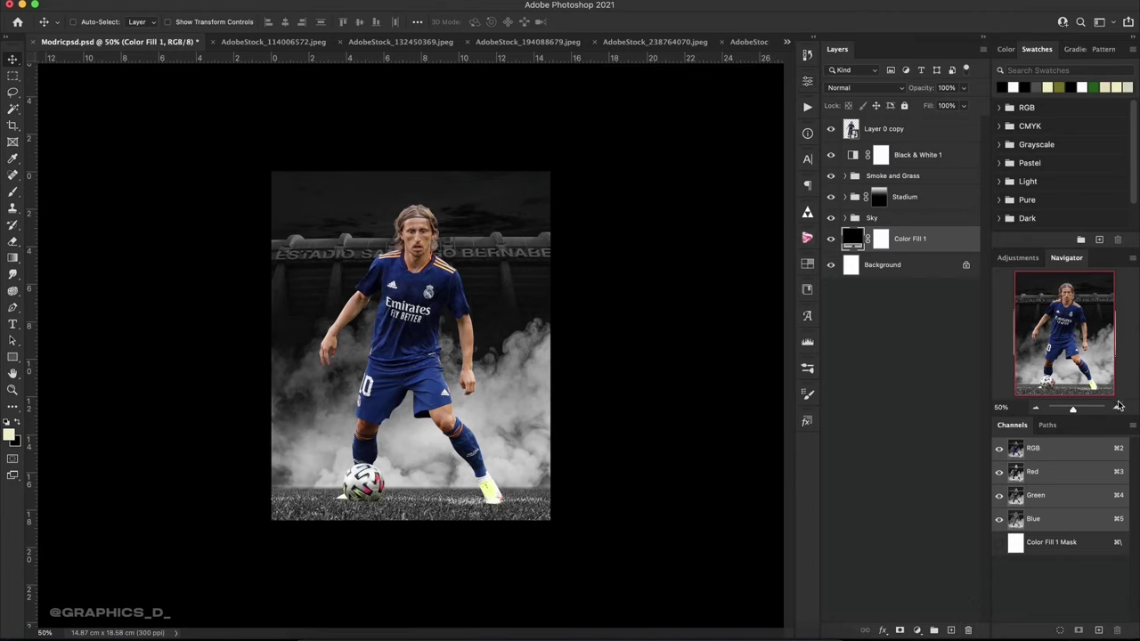
{"action": "left_click", "coordinate": [1119, 407]}
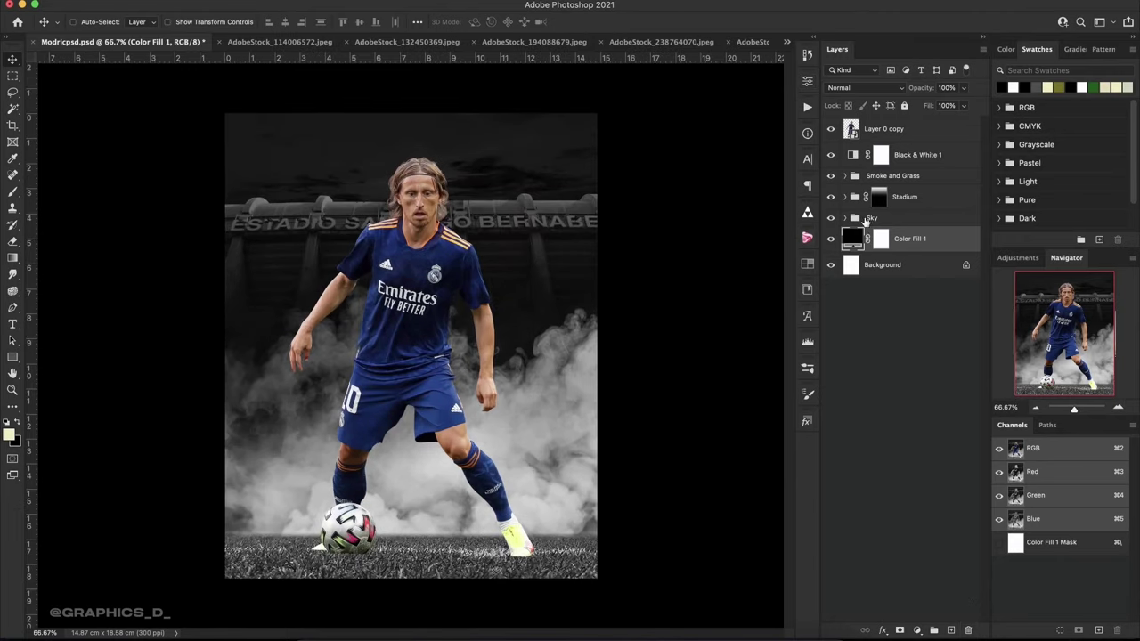
{"action": "left_click", "coordinate": [860, 199]}
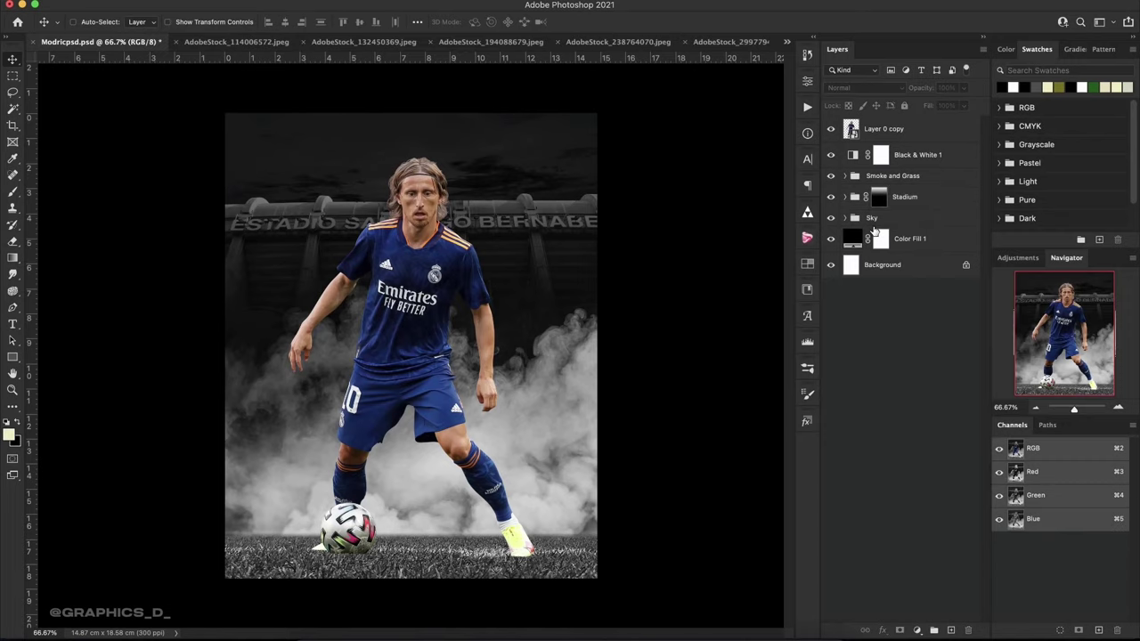
Add an Exposure adjustment above Stadium at -2.43 exposure and 0.93 gamma.
{"action": "left_click", "coordinate": [917, 630]}
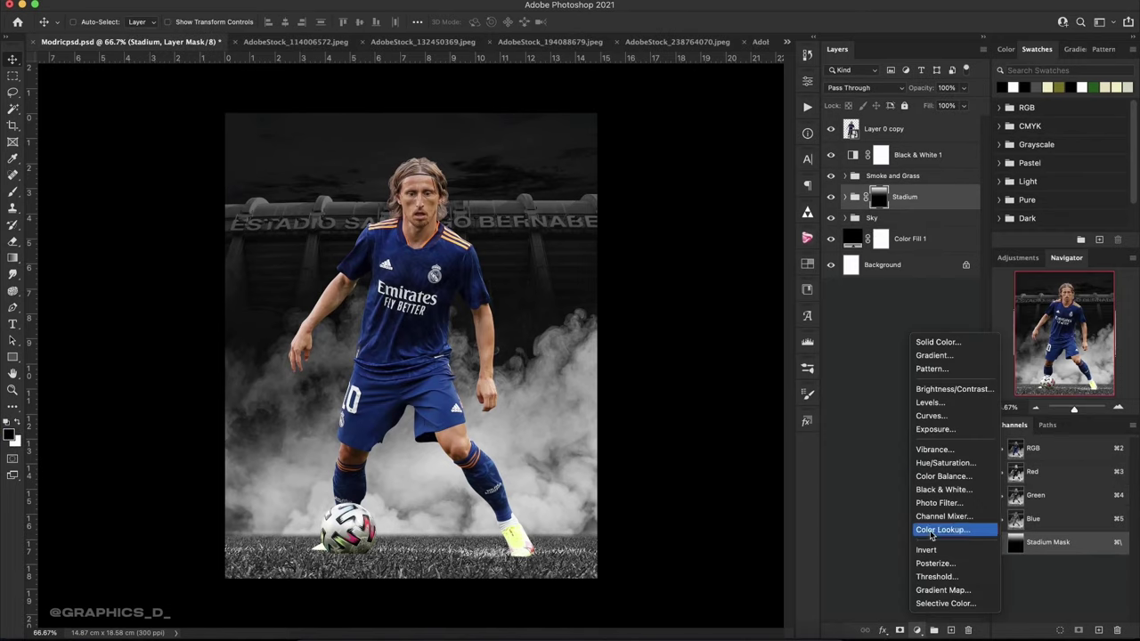
{"action": "left_click", "coordinate": [635, 216]}
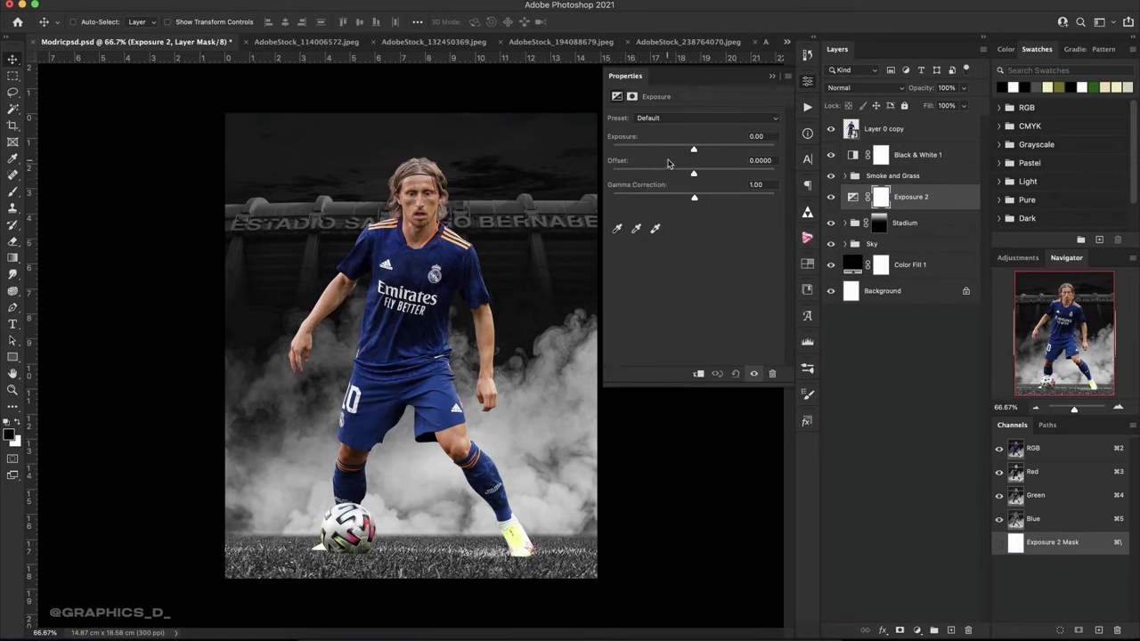
{"action": "left_click", "coordinate": [669, 151]}
{"action": "left_click_drag", "start_coordinate": [668, 153], "coordinate": [665, 154]}
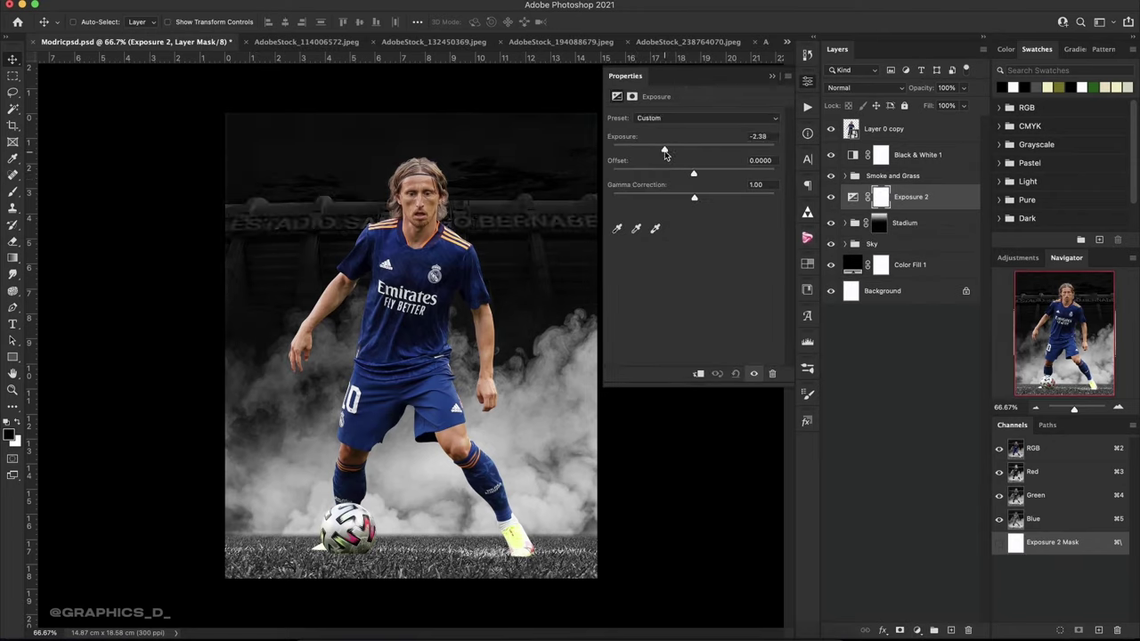
{"action": "left_click_drag", "start_coordinate": [710, 202], "coordinate": [701, 198]}
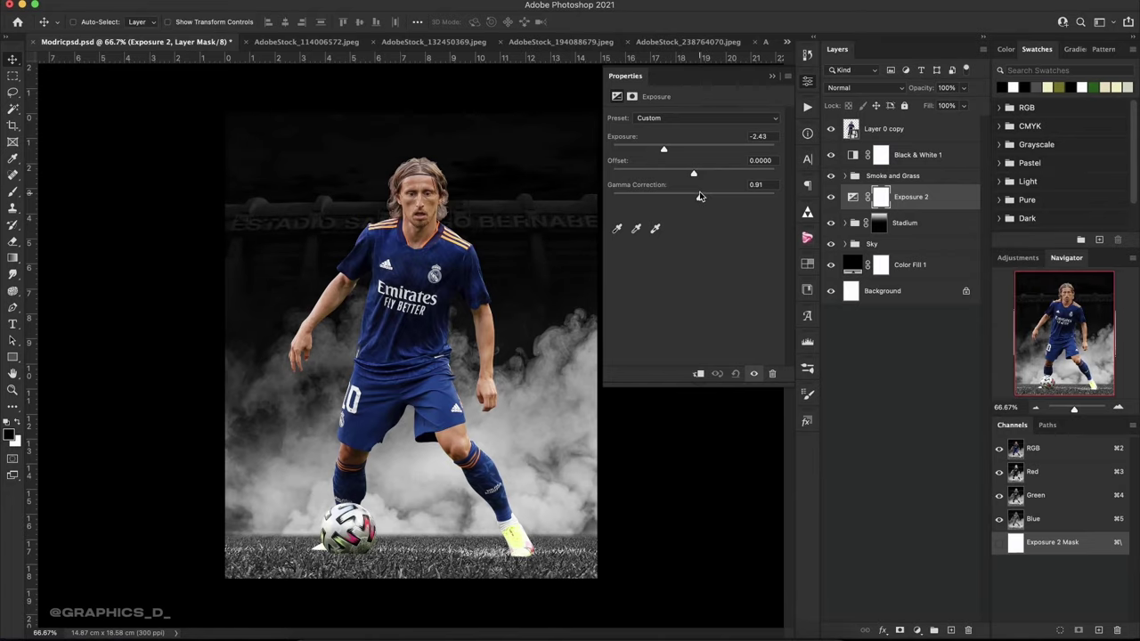
Set the pasteboard to Default gray and select the player layer Layer 0 copy.
{"action": "right_click", "coordinate": [154, 214]}
{"action": "left_click", "coordinate": [169, 219]}
{"action": "left_click", "coordinate": [771, 79]}
{"action": "left_click", "coordinate": [926, 134]}
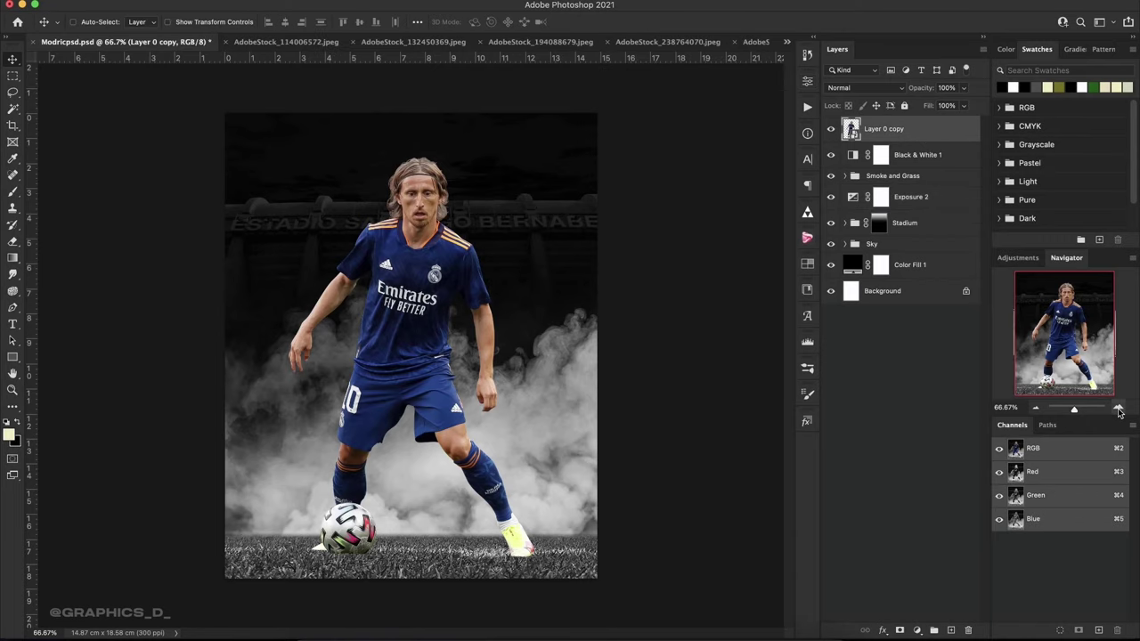
Grade the player in Camera Raw: Tint +6, slightly lower contrast, Vibrance +11, Blacks +12.
{"action": "left_click", "coordinate": [1118, 407]}
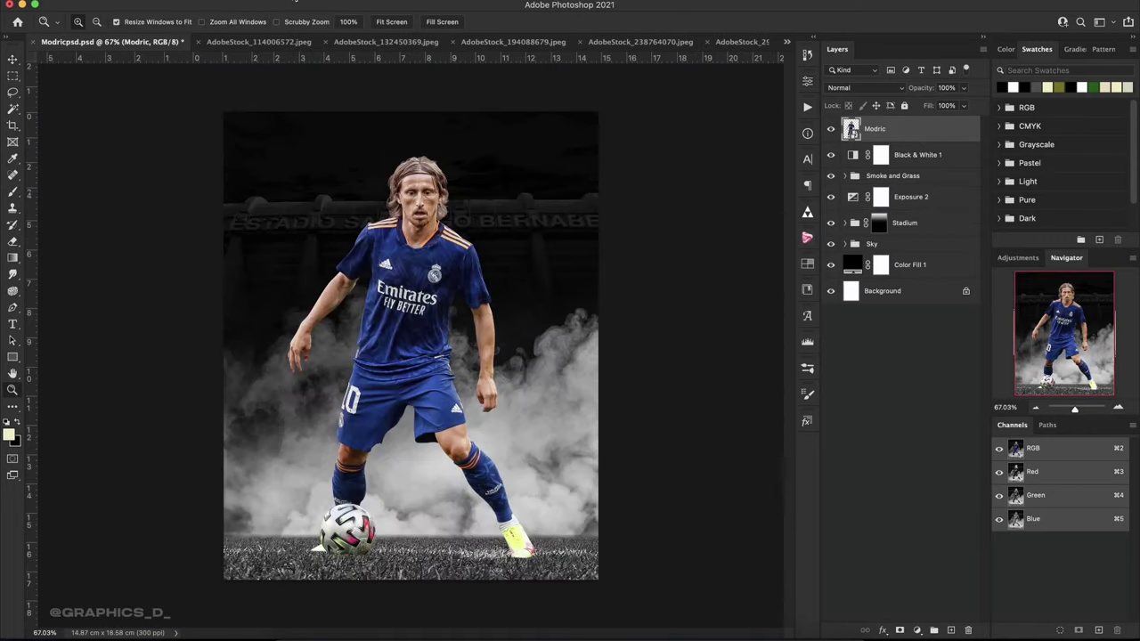
{"action": "left_click", "coordinate": [299, 2]}
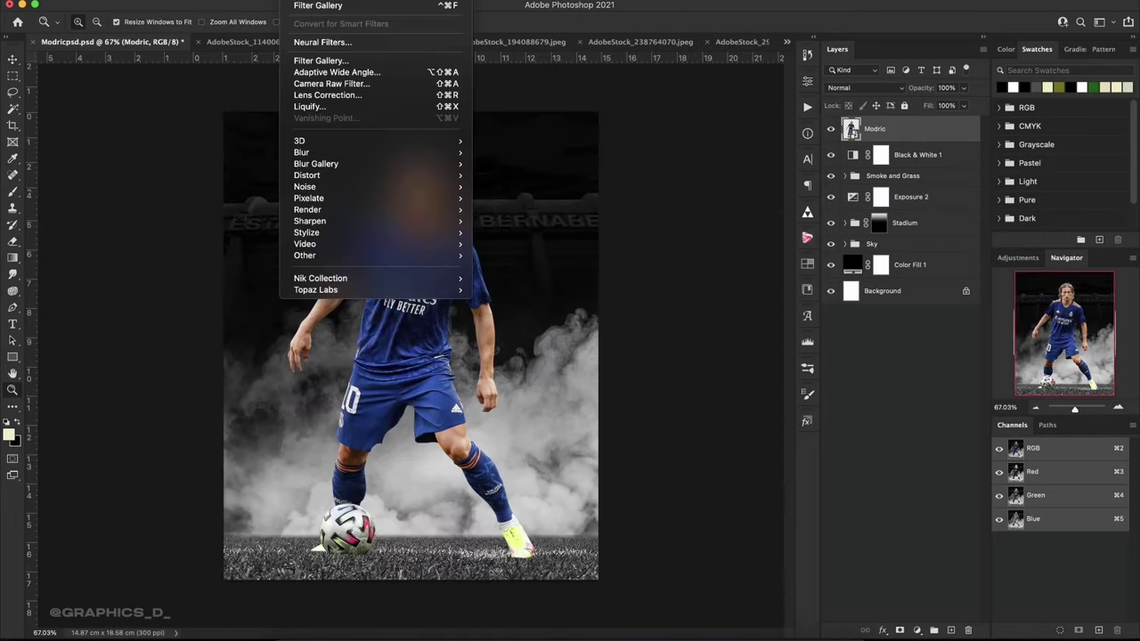
{"action": "left_click", "coordinate": [322, 82]}
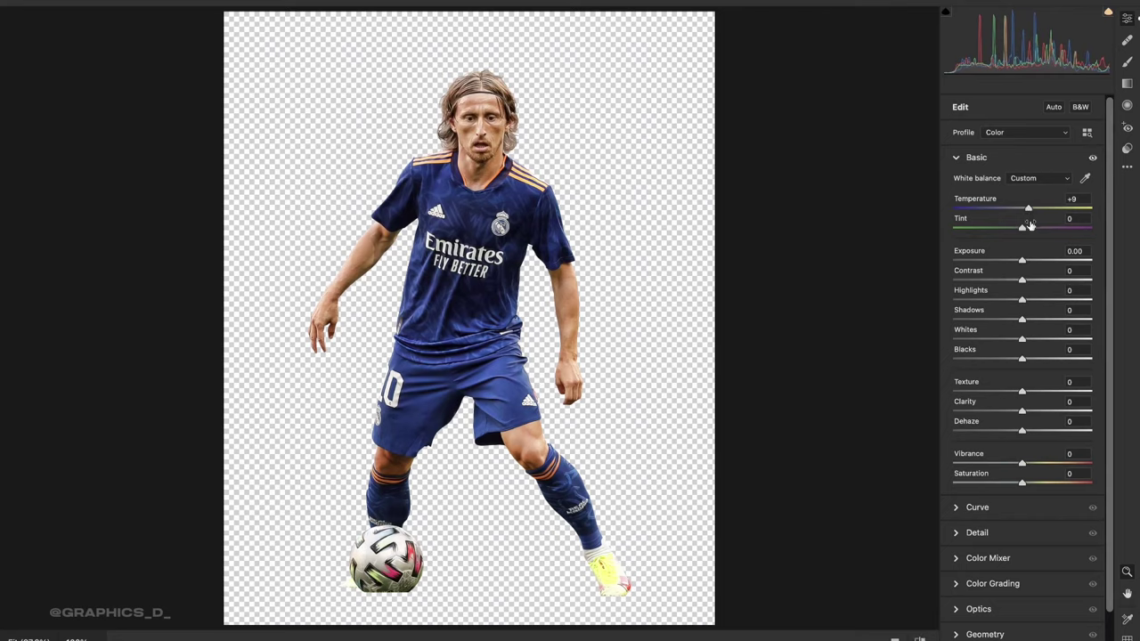
{"action": "left_click_drag", "start_coordinate": [1023, 227], "coordinate": [1020, 208]}
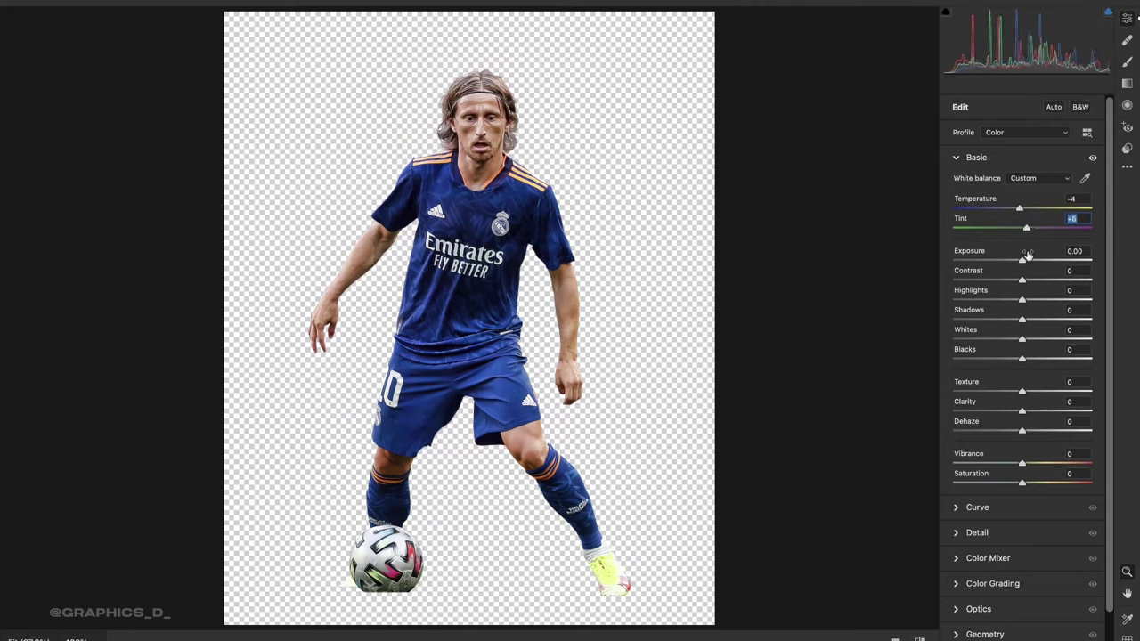
{"action": "left_click_drag", "start_coordinate": [1023, 280], "coordinate": [1021, 280]}
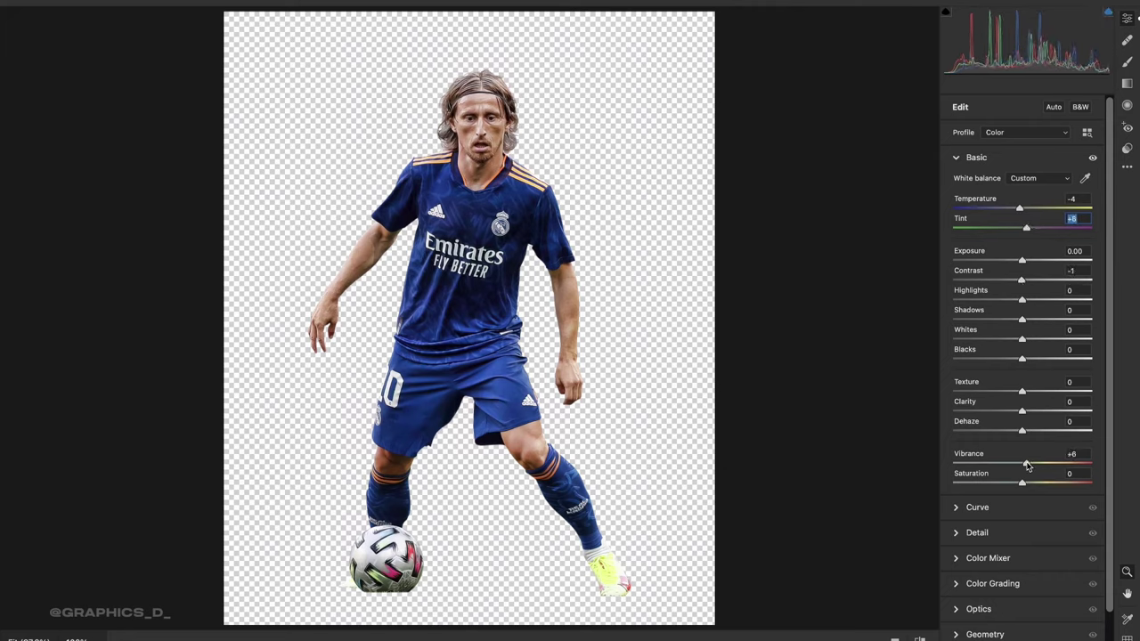
{"action": "left_click_drag", "start_coordinate": [1022, 463], "coordinate": [1030, 463]}
{"action": "mouse_move", "coordinate": [1022, 319]}
{"action": "left_mouse_down"}
{"action": "mouse_move", "coordinate": [1040, 332]}
{"action": "mouse_move", "coordinate": [1022, 334]}
{"action": "mouse_move", "coordinate": [1030, 359]}
{"action": "left_mouse_up"}
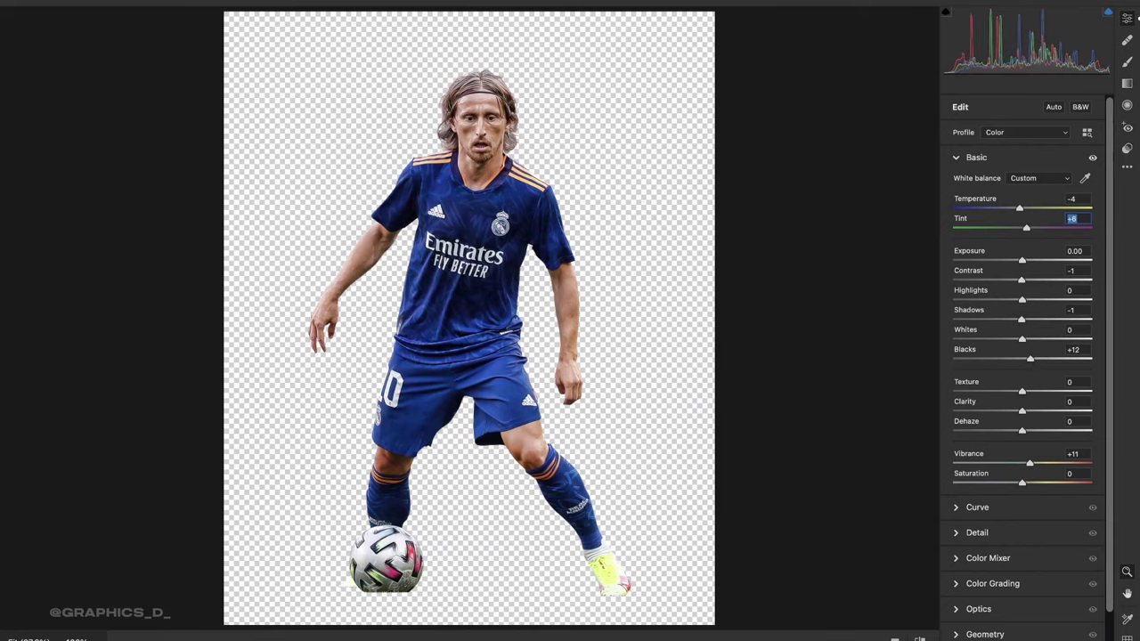
{"action": "key", "text": "Return"}
Put the Modric layer into a new collapsed group and select the Black & White 1 adjustment.
{"action": "key", "text": "r"}
{"action": "key", "text": "ctrl+g"}
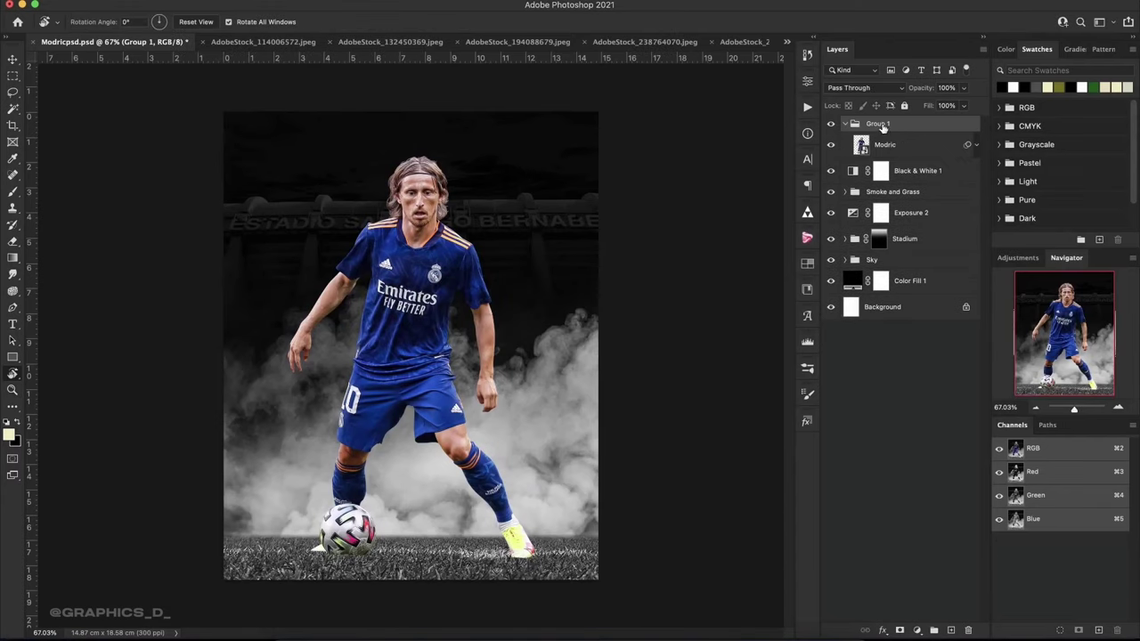
{"action": "left_click", "coordinate": [846, 123]}
{"action": "left_click", "coordinate": [950, 146]}
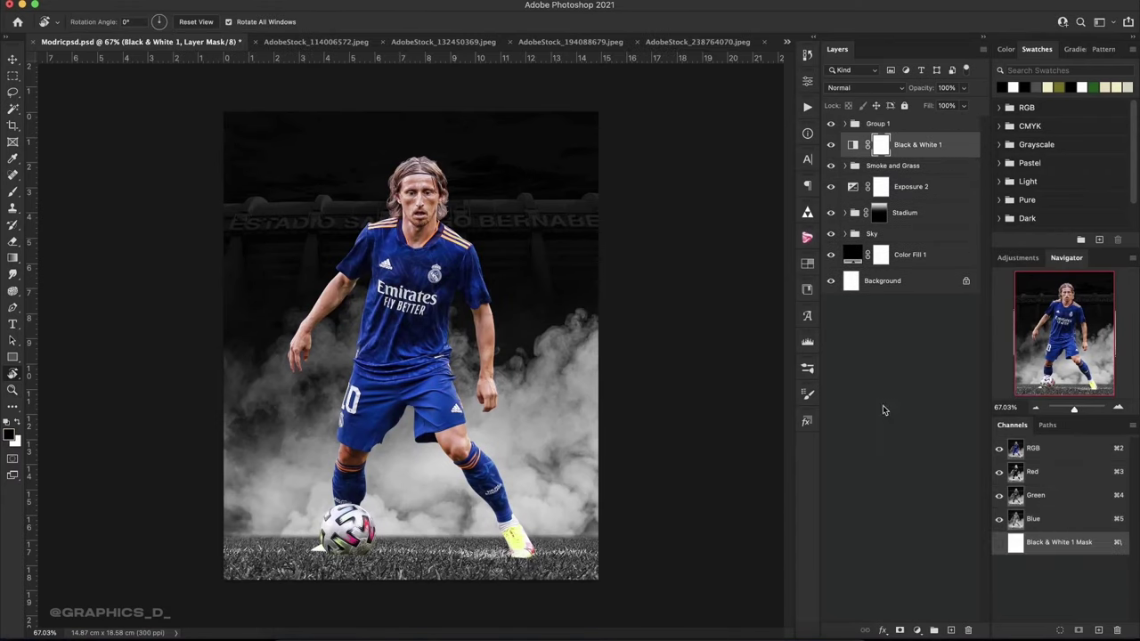
Add a Color Balance adjustment and shift its midtones toward cyan and blue.
{"action": "left_click", "coordinate": [918, 630]}
{"action": "left_click", "coordinate": [946, 477]}
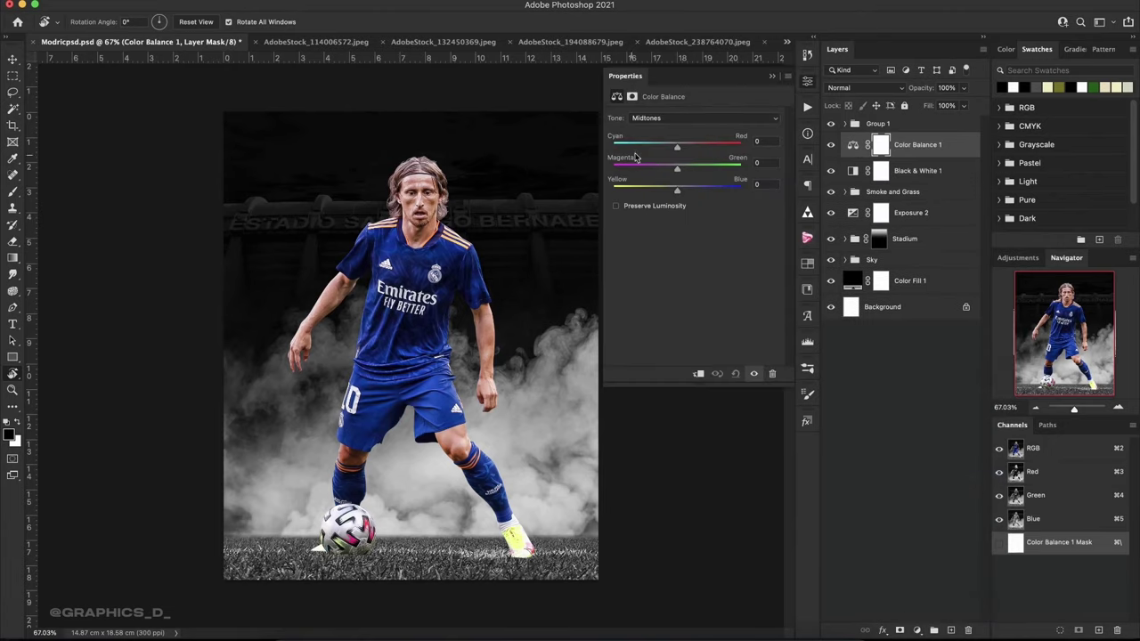
{"action": "left_click_drag", "start_coordinate": [677, 146], "coordinate": [661, 146]}
{"action": "mouse_move", "coordinate": [677, 190]}
{"action": "left_mouse_down"}
{"action": "mouse_move", "coordinate": [702, 189]}
{"action": "mouse_move", "coordinate": [659, 148]}
{"action": "left_mouse_up"}
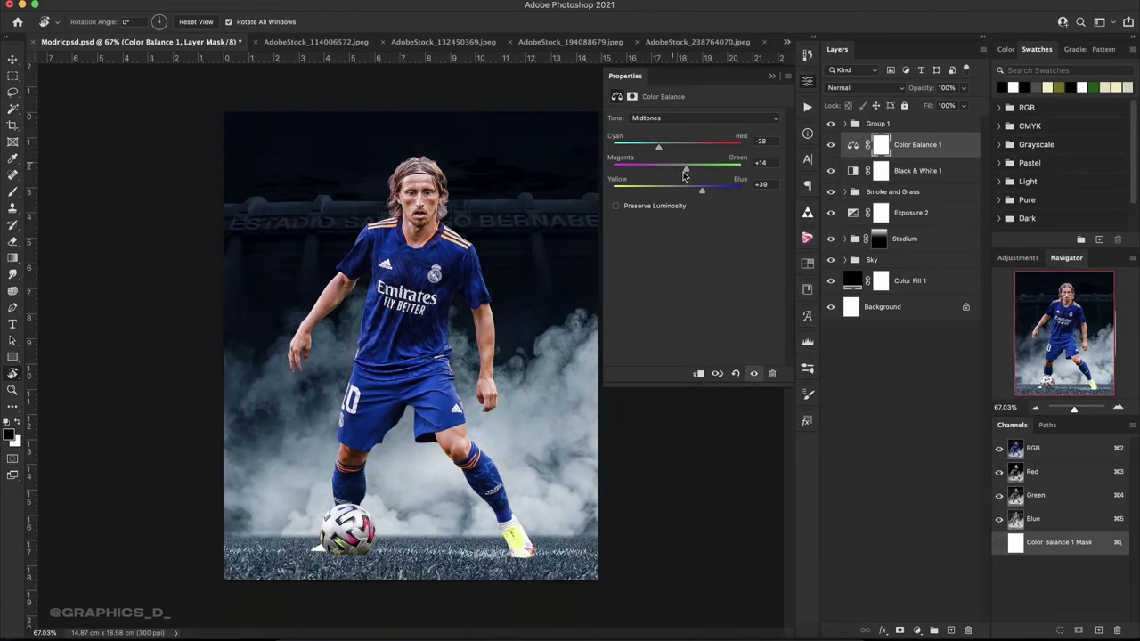
{"action": "left_click_drag", "start_coordinate": [702, 190], "coordinate": [720, 192]}
Shift the Color Balance highlights slightly toward cyan and toward blue.
{"action": "left_click", "coordinate": [678, 120]}
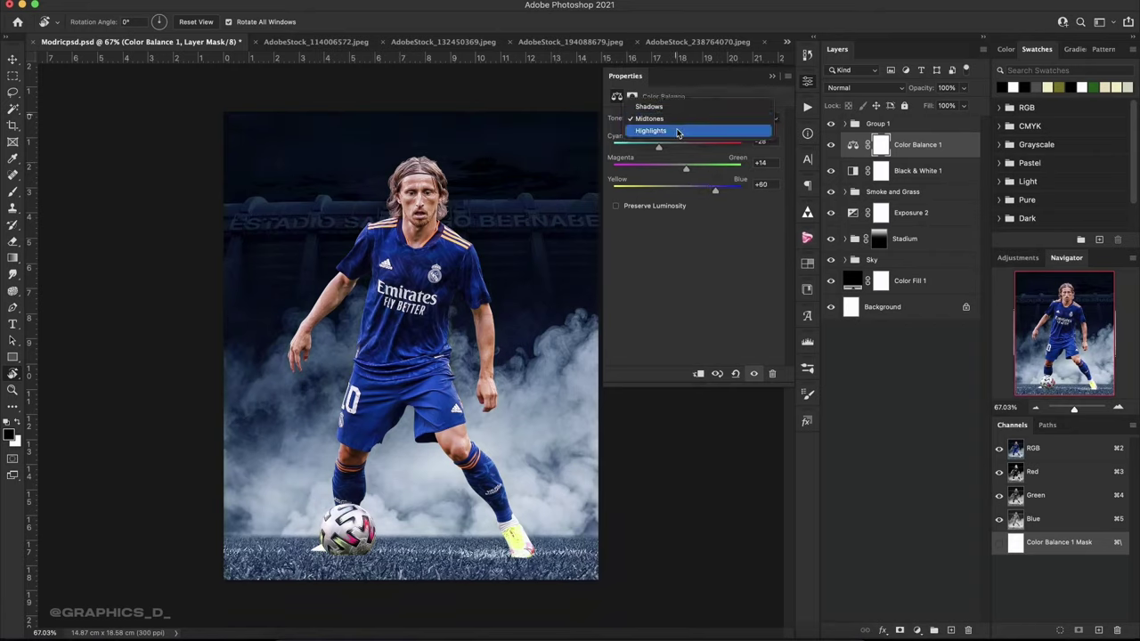
{"action": "left_click", "coordinate": [679, 133]}
{"action": "left_click_drag", "start_coordinate": [688, 145], "coordinate": [679, 147]}
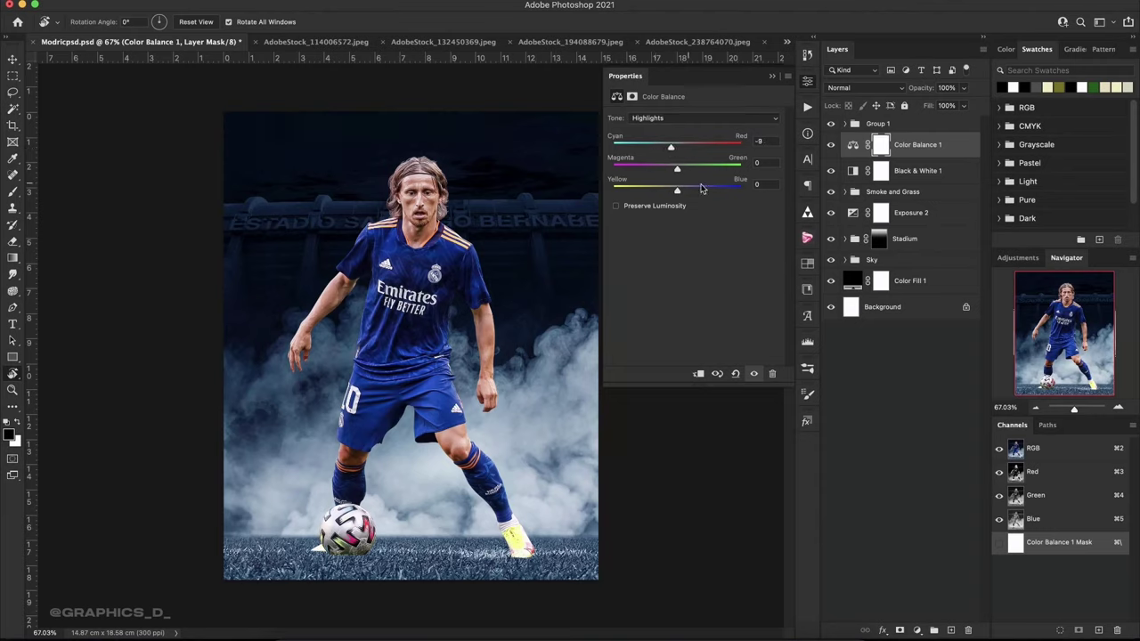
{"action": "mouse_move", "coordinate": [690, 188]}
{"action": "left_mouse_down"}
{"action": "mouse_move", "coordinate": [707, 189]}
{"action": "mouse_move", "coordinate": [687, 170]}
{"action": "mouse_move", "coordinate": [697, 193]}
{"action": "left_mouse_up"}
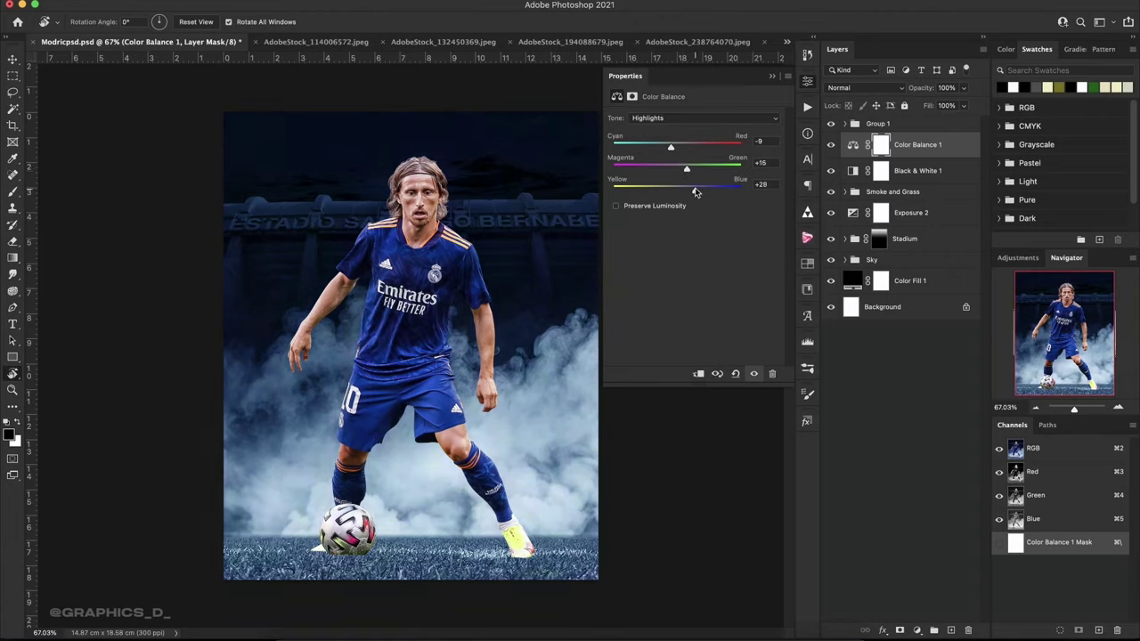
Set the Color Balance shadows to red +19, green +21, blue +10.
{"action": "left_click", "coordinate": [683, 117]}
{"action": "left_click", "coordinate": [677, 90]}
{"action": "left_click_drag", "start_coordinate": [677, 146], "coordinate": [699, 151]}
{"action": "mouse_move", "coordinate": [677, 188]}
{"action": "left_mouse_down"}
{"action": "mouse_move", "coordinate": [693, 174]}
{"action": "mouse_move", "coordinate": [692, 154]}
{"action": "mouse_move", "coordinate": [685, 168]}
{"action": "left_mouse_up"}
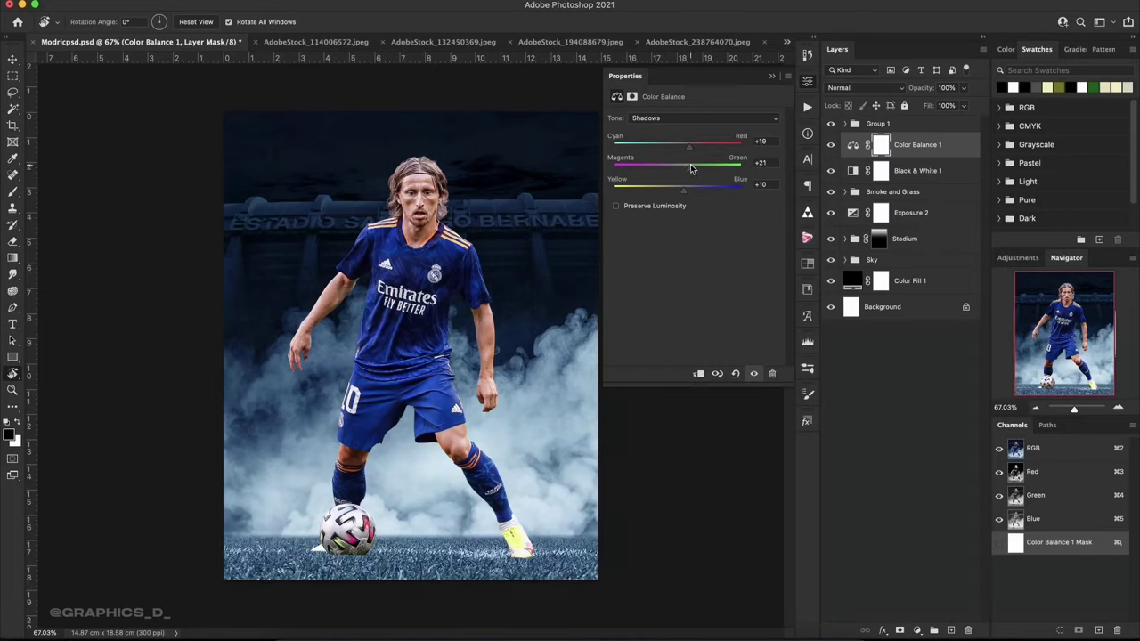
Close the Color Balance properties, save the poster, and tilt the view to check it.
{"action": "left_click", "coordinate": [772, 76]}
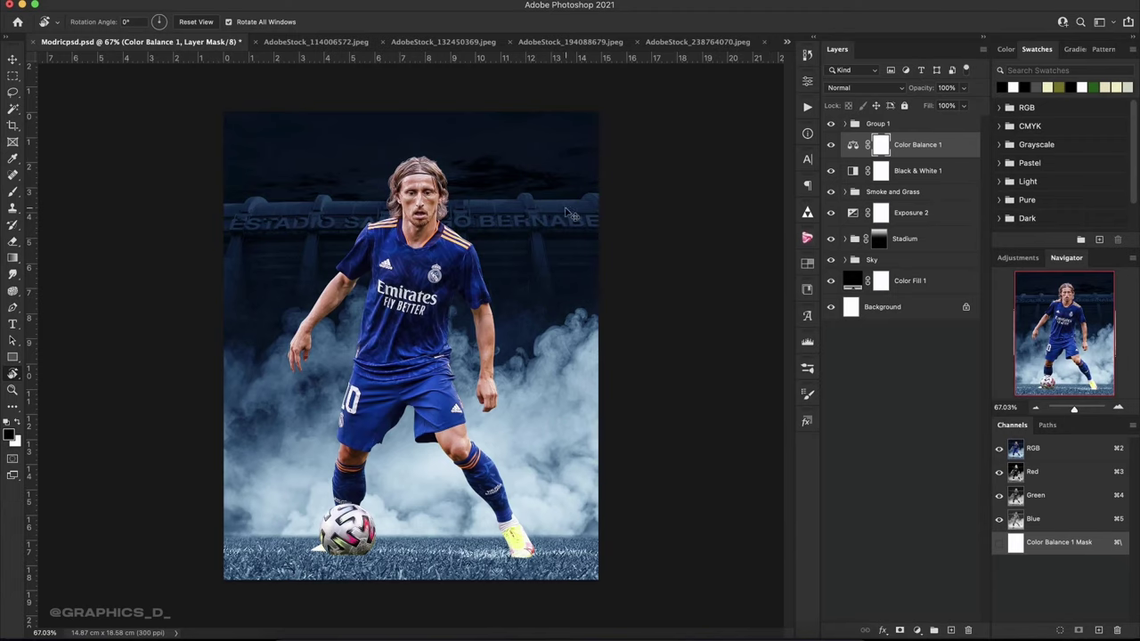
{"action": "key", "text": "ctrl+s"}
{"action": "mouse_move", "coordinate": [508, 247]}
{"action": "left_mouse_down"}
{"action": "mouse_move", "coordinate": [456, 348]}
{"action": "mouse_move", "coordinate": [478, 278]}
{"action": "left_mouse_up"}
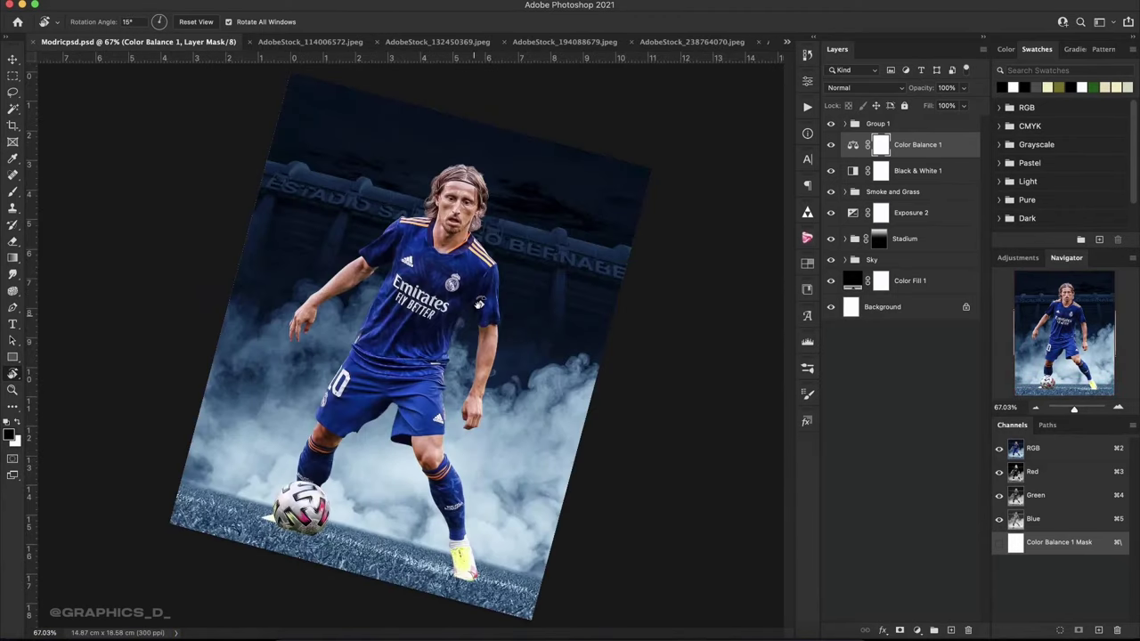
Move Layer 2 out of the Smoke and Grass group to sit above it.
{"action": "left_click", "coordinate": [845, 192]}
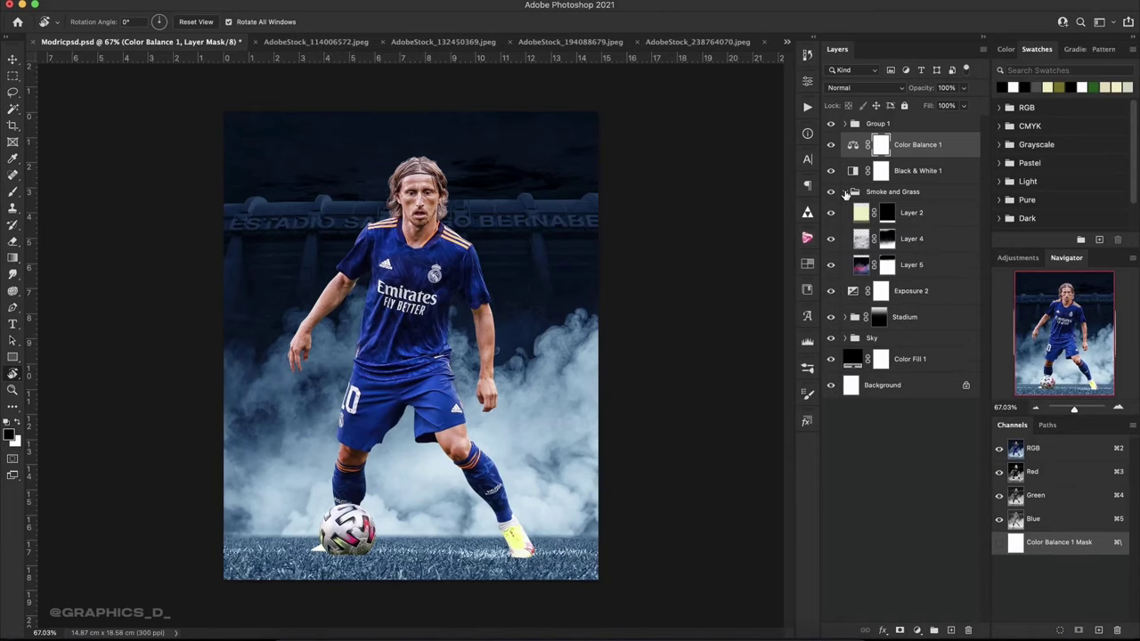
{"action": "left_click", "coordinate": [901, 216]}
{"action": "left_click", "coordinate": [831, 213]}
{"action": "left_click", "coordinate": [831, 213]}
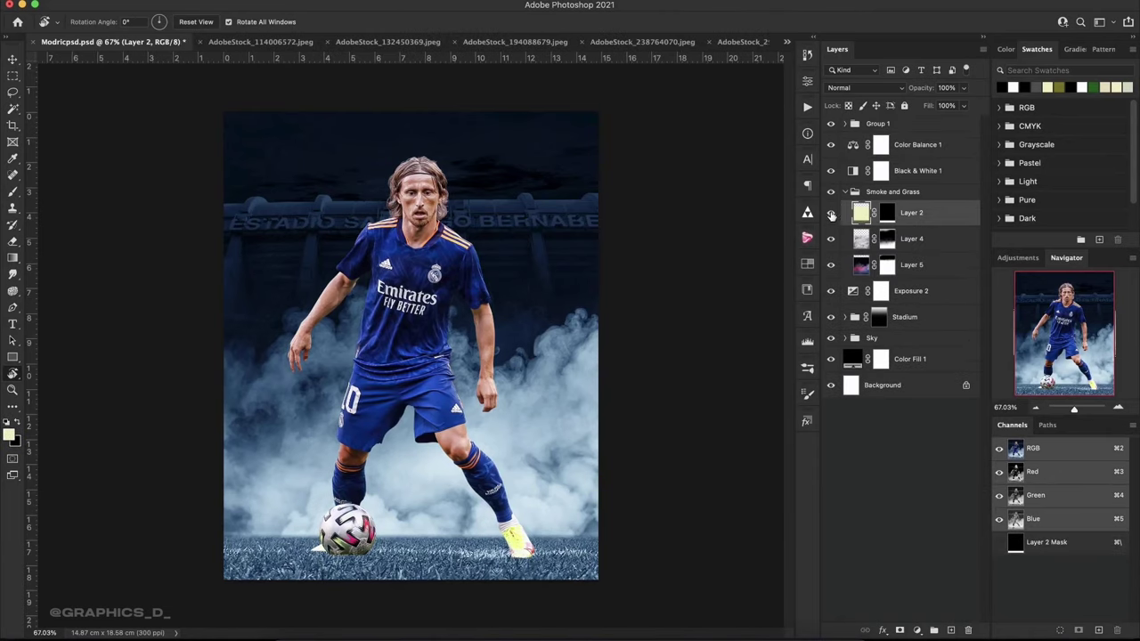
{"action": "left_click", "coordinate": [940, 198]}
{"action": "left_click_drag", "start_coordinate": [932, 215], "coordinate": [868, 183]}
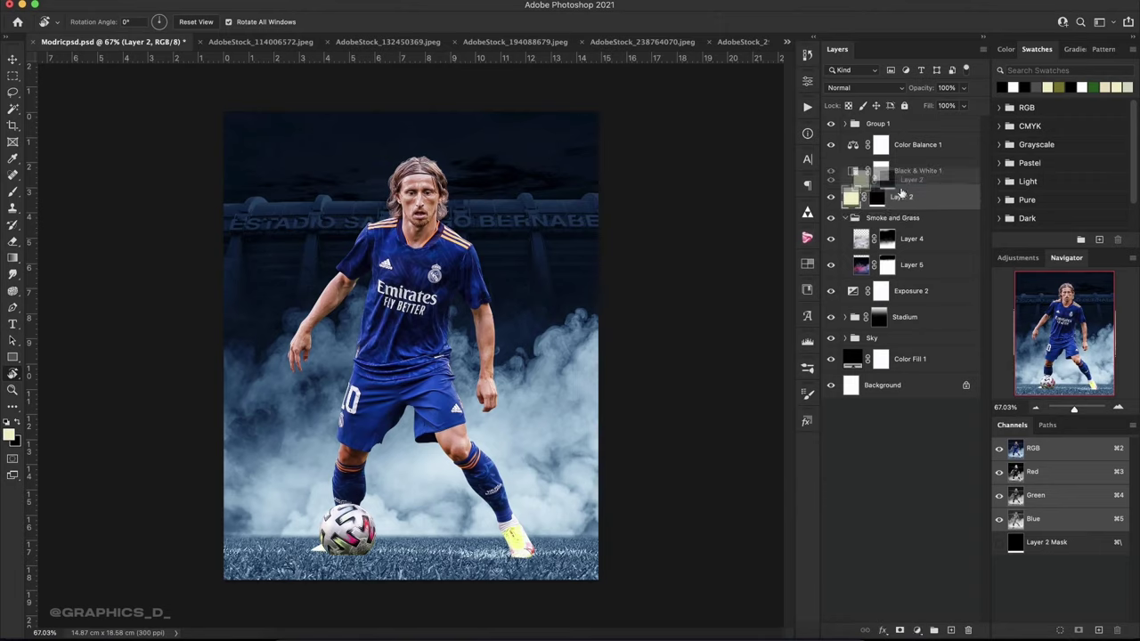
{"action": "left_click", "coordinate": [845, 218]}
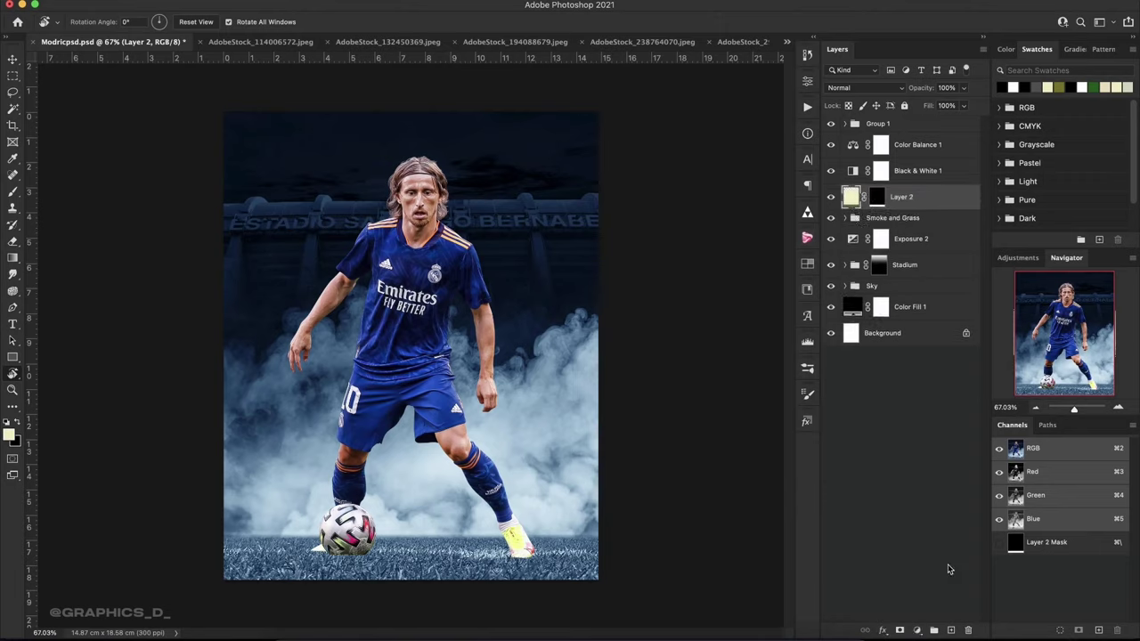
Add an Exposure adjustment clipped to Layer 2, darkened to about -2.07.
{"action": "left_click", "coordinate": [919, 631]}
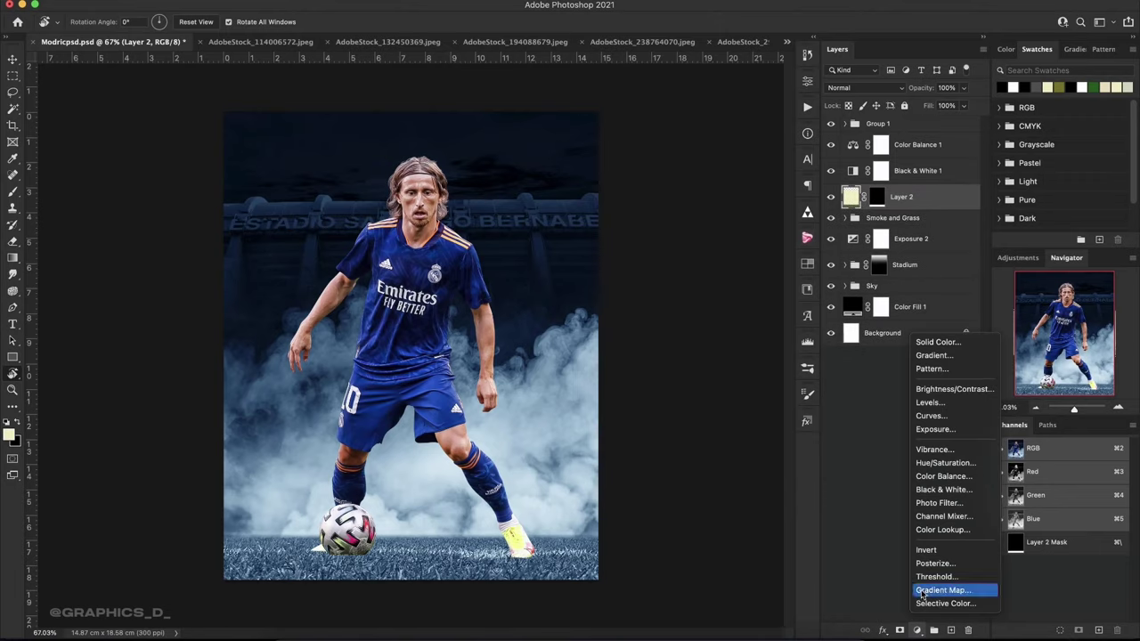
{"action": "left_click", "coordinate": [954, 432]}
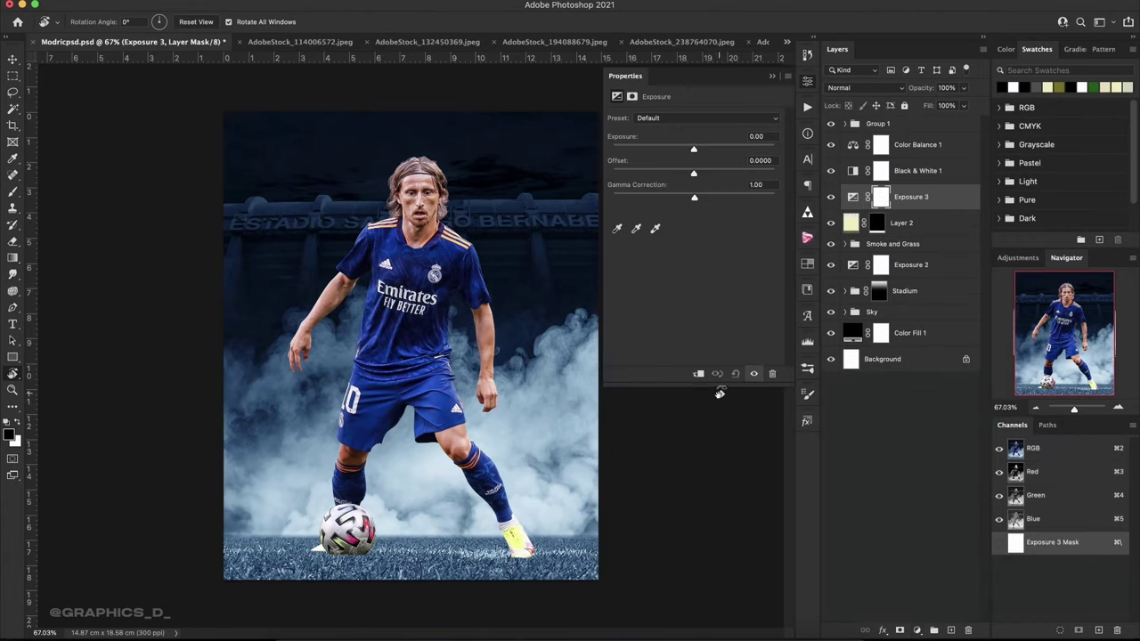
{"action": "left_click", "coordinate": [699, 373]}
{"action": "left_click_drag", "start_coordinate": [694, 149], "coordinate": [668, 149]}
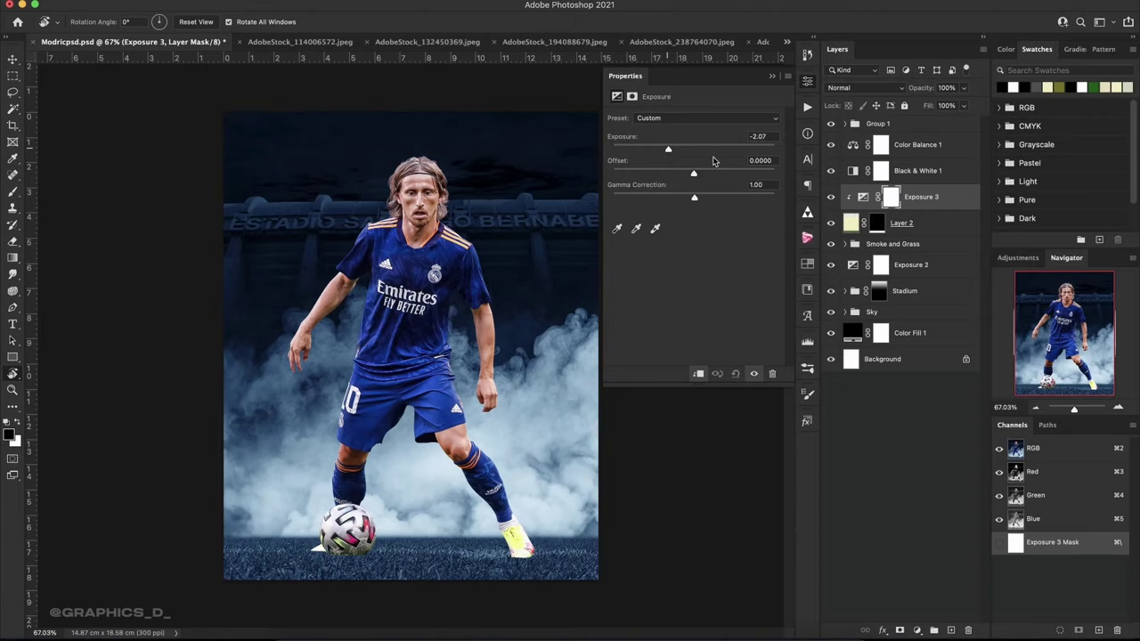
{"action": "left_click", "coordinate": [891, 197]}
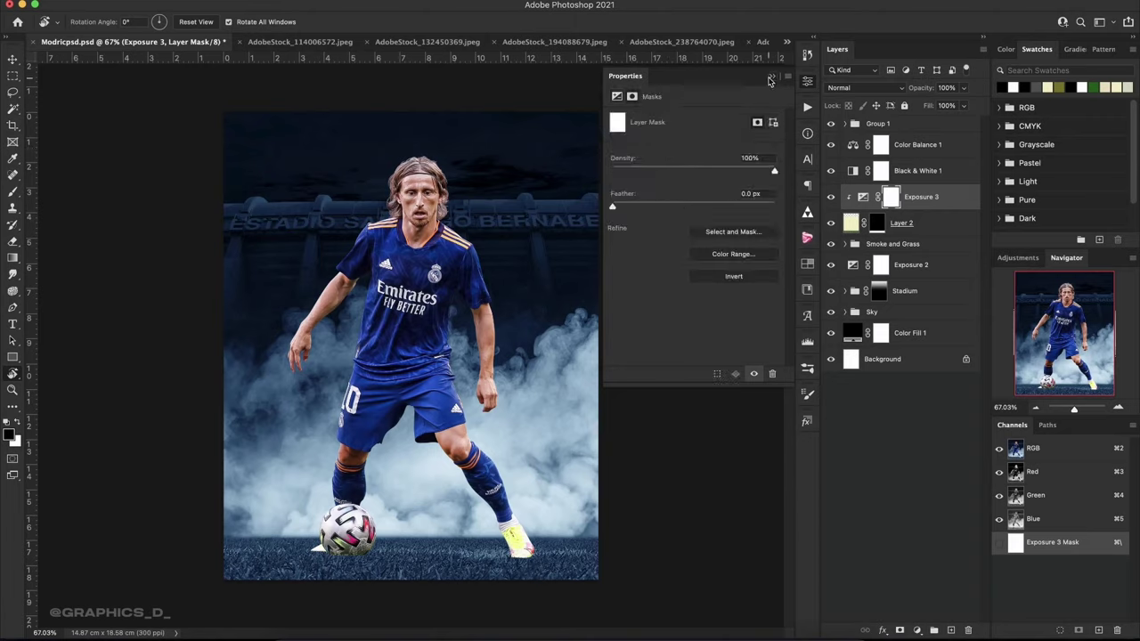
{"action": "left_click", "coordinate": [772, 76]}
Invert the Exposure mask to black and lay a gradient into it near the ball.
{"action": "key", "text": "g"}
{"action": "key", "text": "d"}
{"action": "key", "text": "ctrl+i"}
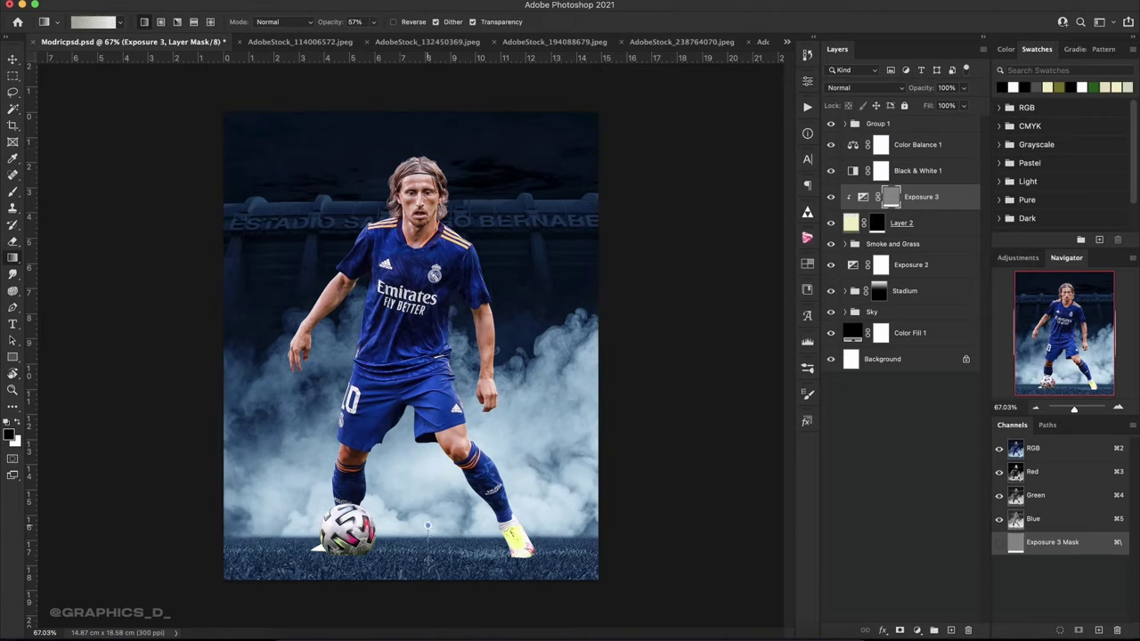
{"action": "mouse_move", "coordinate": [438, 517]}
{"action": "left_mouse_down"}
{"action": "mouse_move", "coordinate": [437, 539]}
{"action": "mouse_move", "coordinate": [451, 535]}
{"action": "left_mouse_up"}
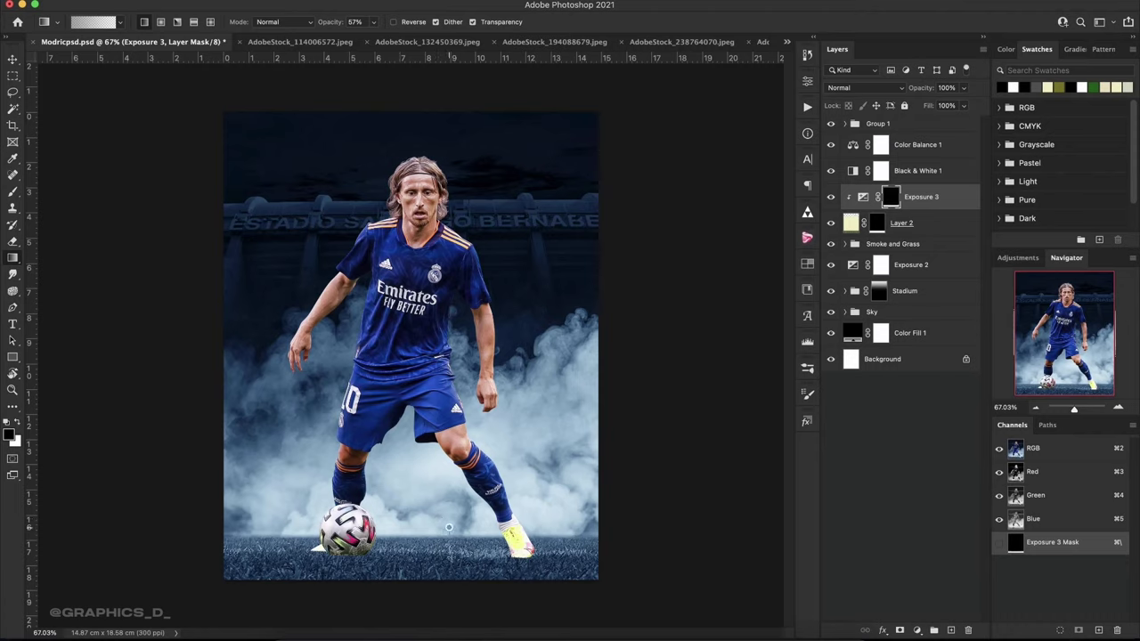
{"action": "left_click", "coordinate": [866, 252]}
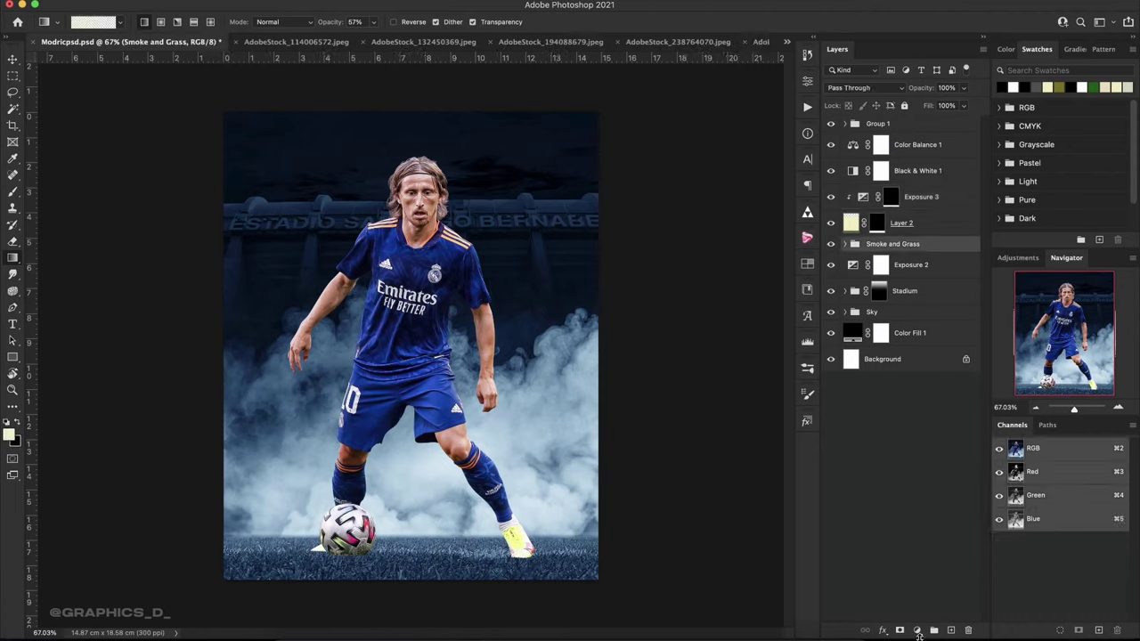
{"action": "left_click", "coordinate": [918, 631]}
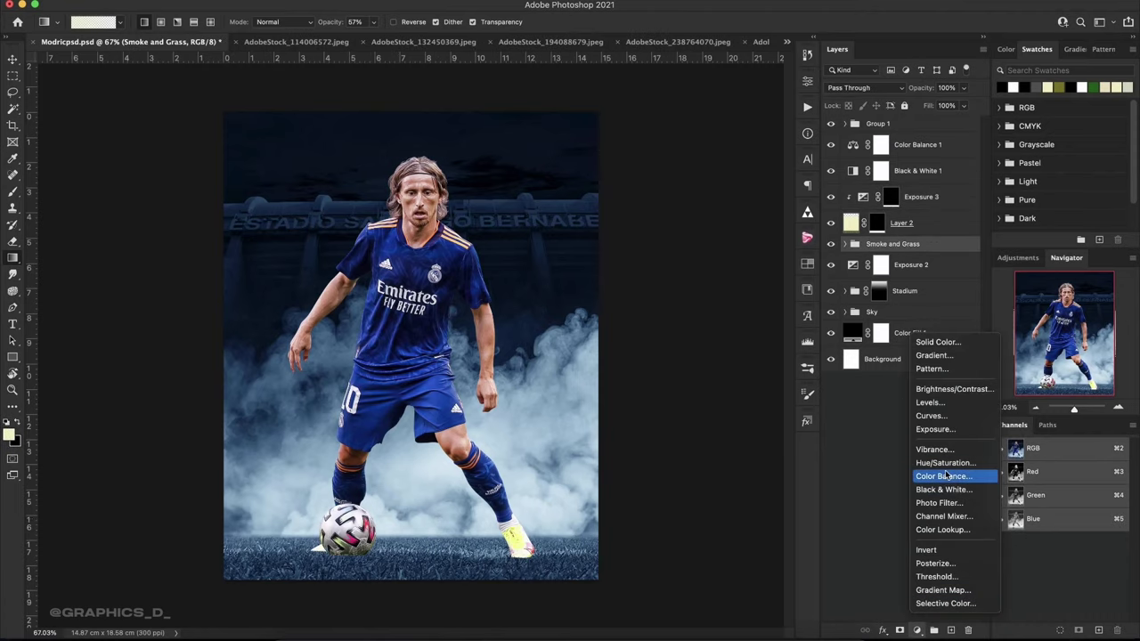
Add a Brightness/Contrast layer above Smoke and Grass at brightness -90, contrast 20.
{"action": "left_click", "coordinate": [947, 389]}
{"action": "mouse_move", "coordinate": [680, 150]}
{"action": "left_mouse_down"}
{"action": "mouse_move", "coordinate": [643, 160]}
{"action": "mouse_move", "coordinate": [715, 178]}
{"action": "left_mouse_up"}
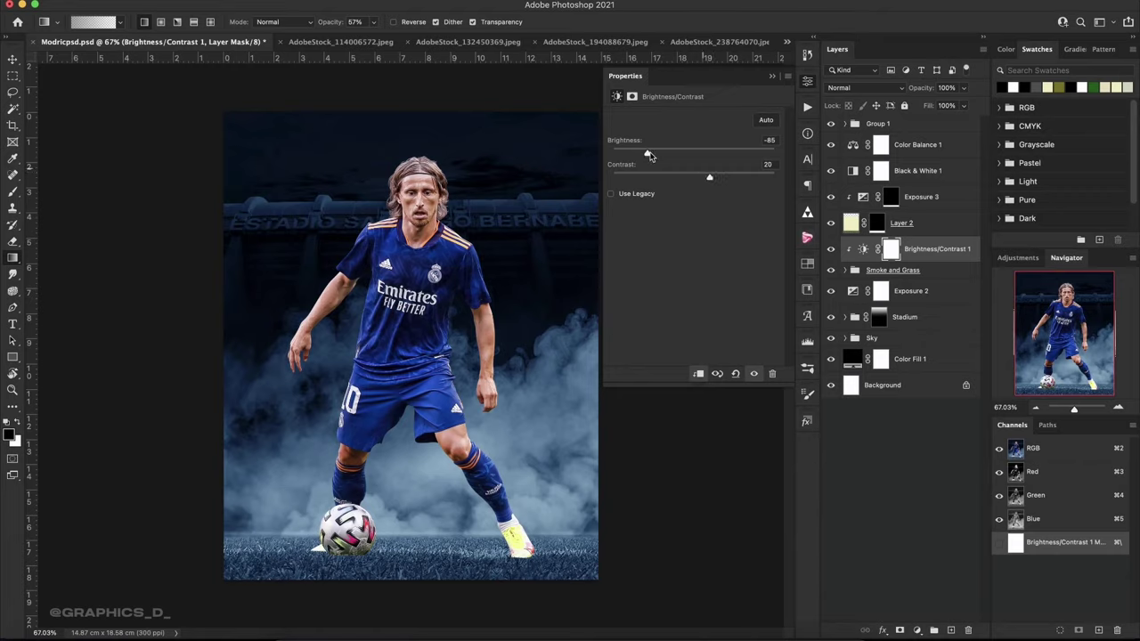
{"action": "left_click_drag", "start_coordinate": [646, 156], "coordinate": [649, 162]}
{"action": "left_click", "coordinate": [772, 78]}
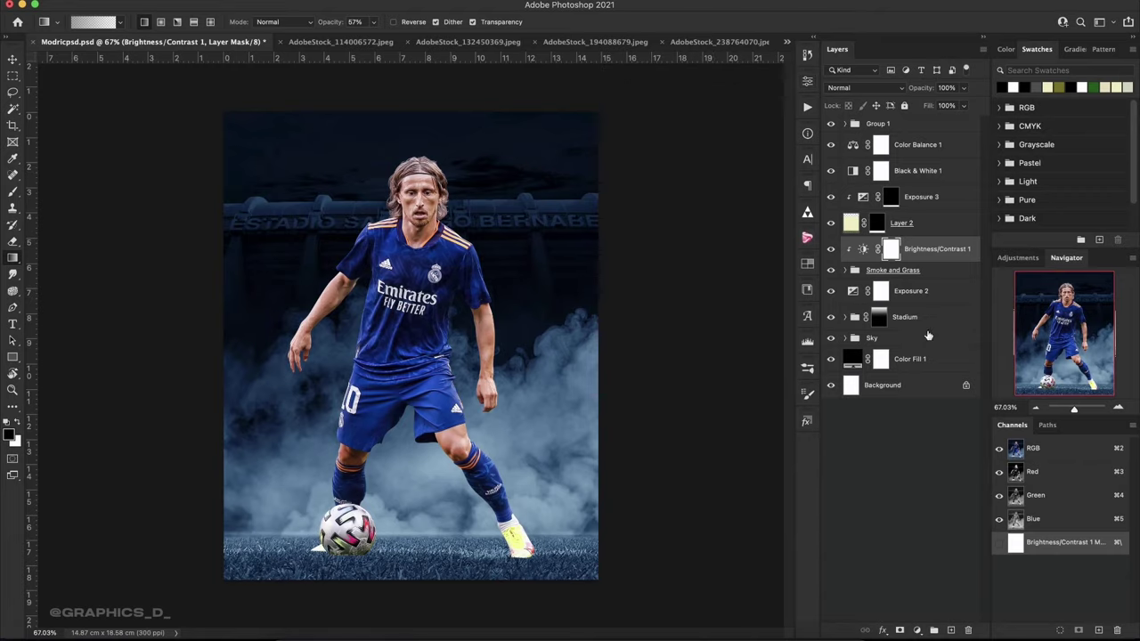
{"action": "left_click", "coordinate": [937, 440]}
Add a new layer above the Sky group and undo a trial brush stroke.
{"action": "left_click", "coordinate": [923, 358]}
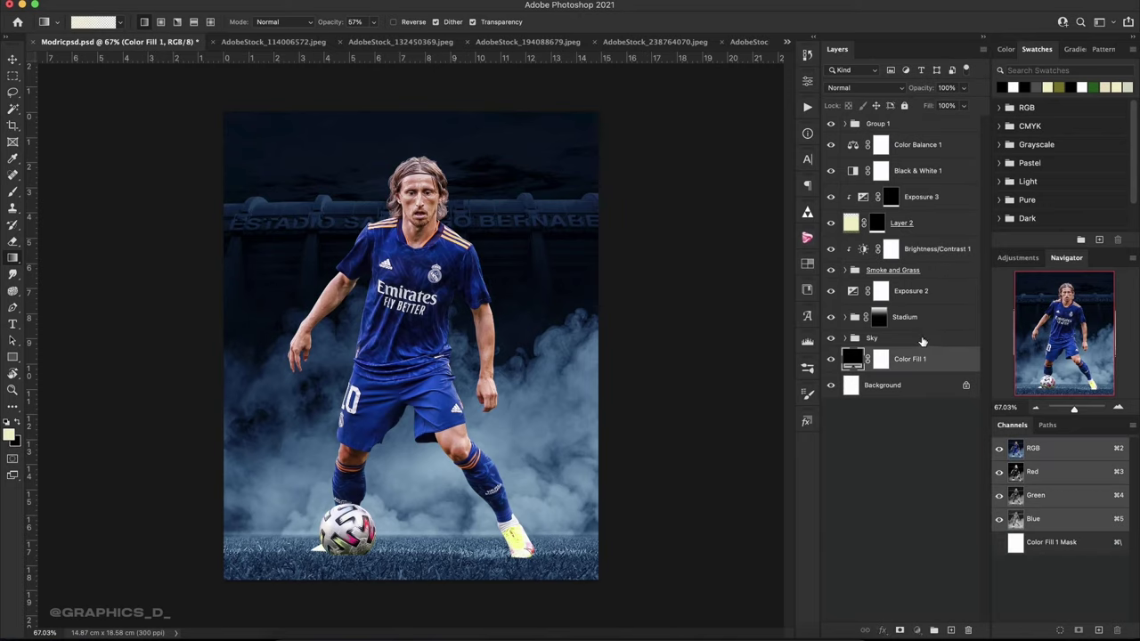
{"action": "left_click", "coordinate": [891, 338]}
{"action": "left_click", "coordinate": [951, 629]}
{"action": "key", "text": "b"}
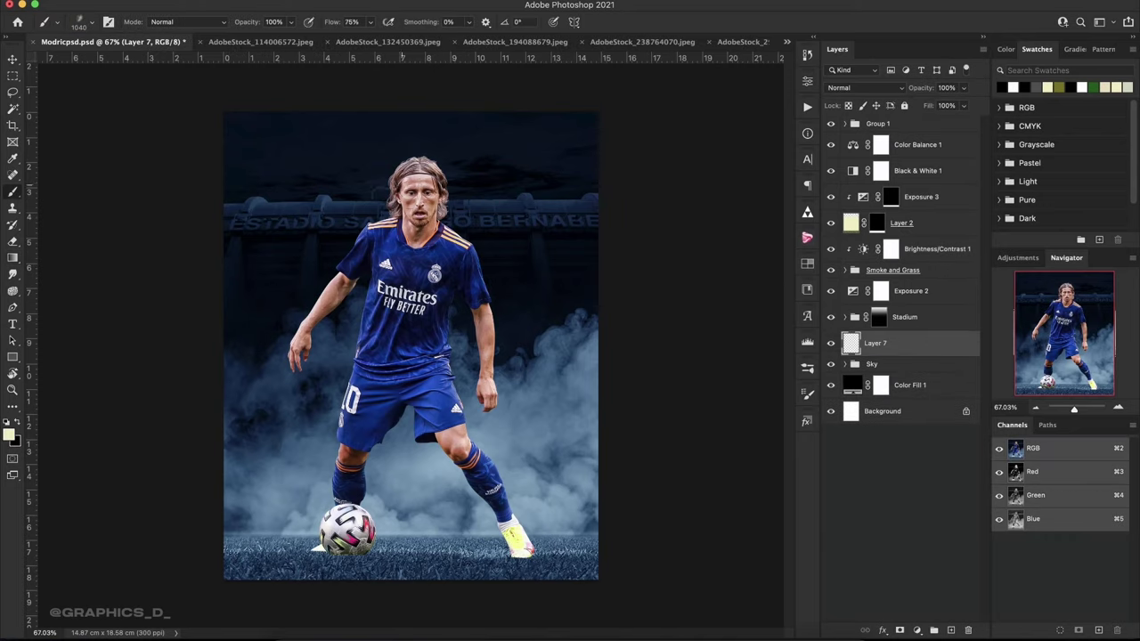
{"action": "left_click_drag", "start_coordinate": [472, 179], "coordinate": [268, 178]}
{"action": "key", "text": "ctrl+z"}
Choose the soft round brush preset and delete the unused Layer 7.
{"action": "right_click", "coordinate": [410, 174]}
{"action": "scroll", "coordinate": [493, 310], "scroll_direction": "up", "scroll_amount": 3}
{"action": "left_click", "coordinate": [504, 323]}
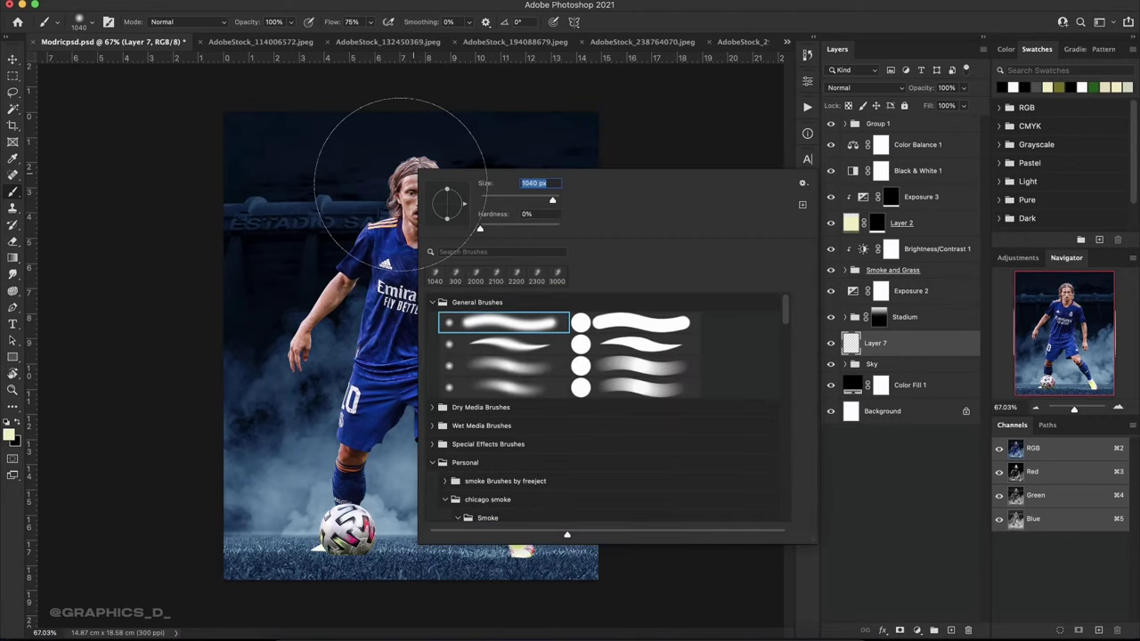
{"action": "key", "text": "Return"}
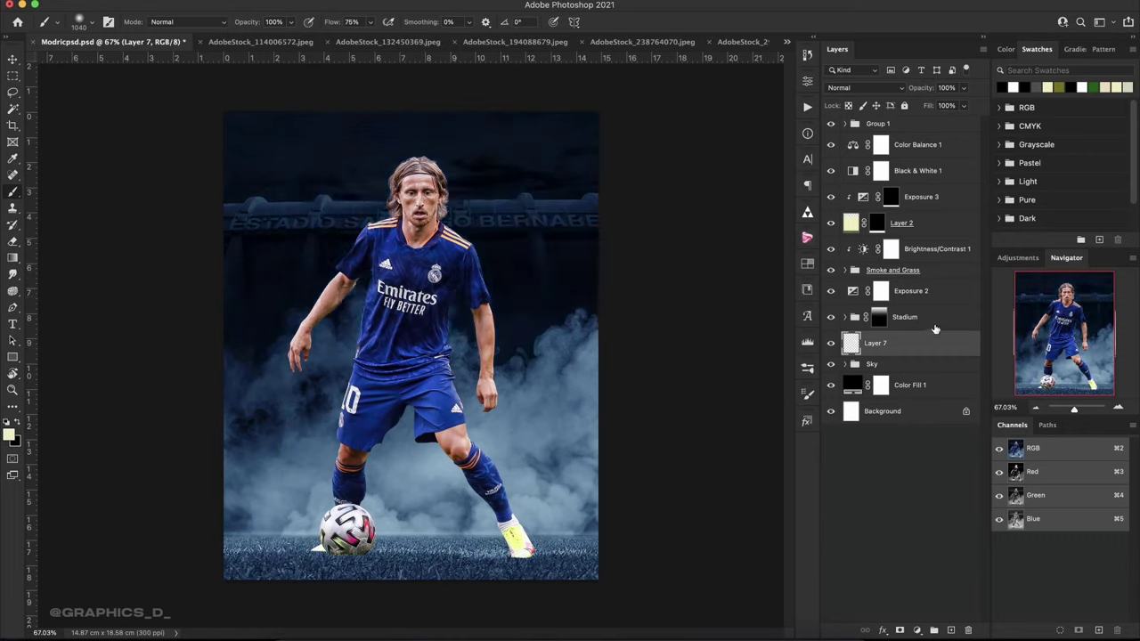
{"action": "key", "text": "Delete"}
Paint a soft glow on a new Overlay Layer 7 above Exposure 2 around the player and roof.
{"action": "left_click", "coordinate": [937, 294]}
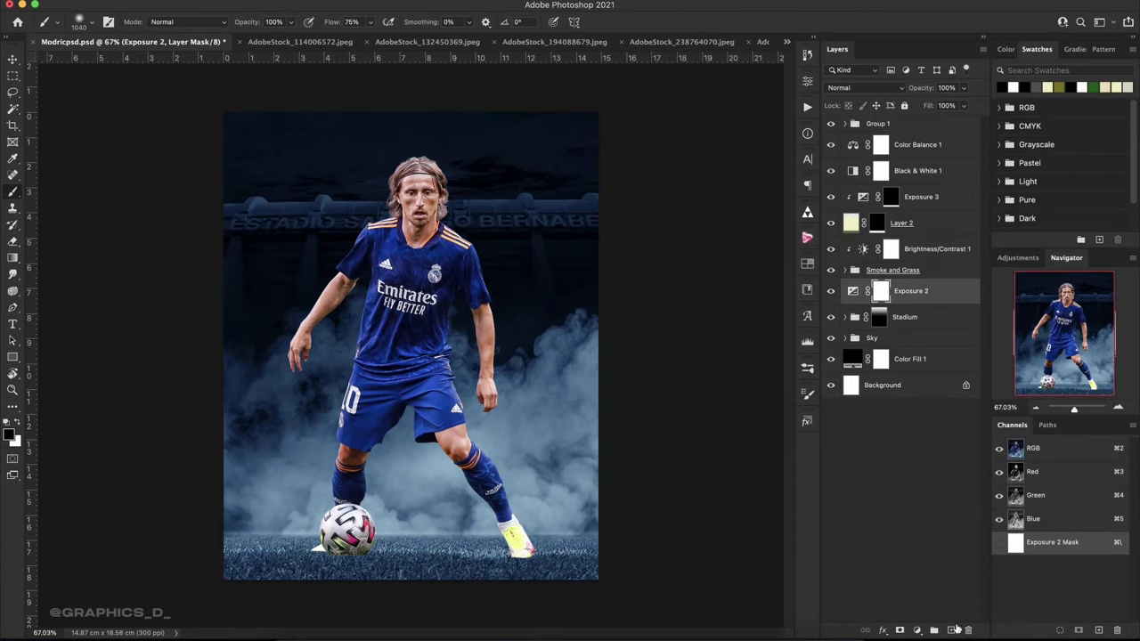
{"action": "left_click", "coordinate": [956, 630]}
{"action": "mouse_move", "coordinate": [419, 232]}
{"action": "left_mouse_down"}
{"action": "mouse_move", "coordinate": [397, 166]}
{"action": "mouse_move", "coordinate": [481, 285]}
{"action": "mouse_move", "coordinate": [500, 266]}
{"action": "left_mouse_up"}
{"action": "left_click_drag", "start_coordinate": [481, 332], "coordinate": [339, 334]}
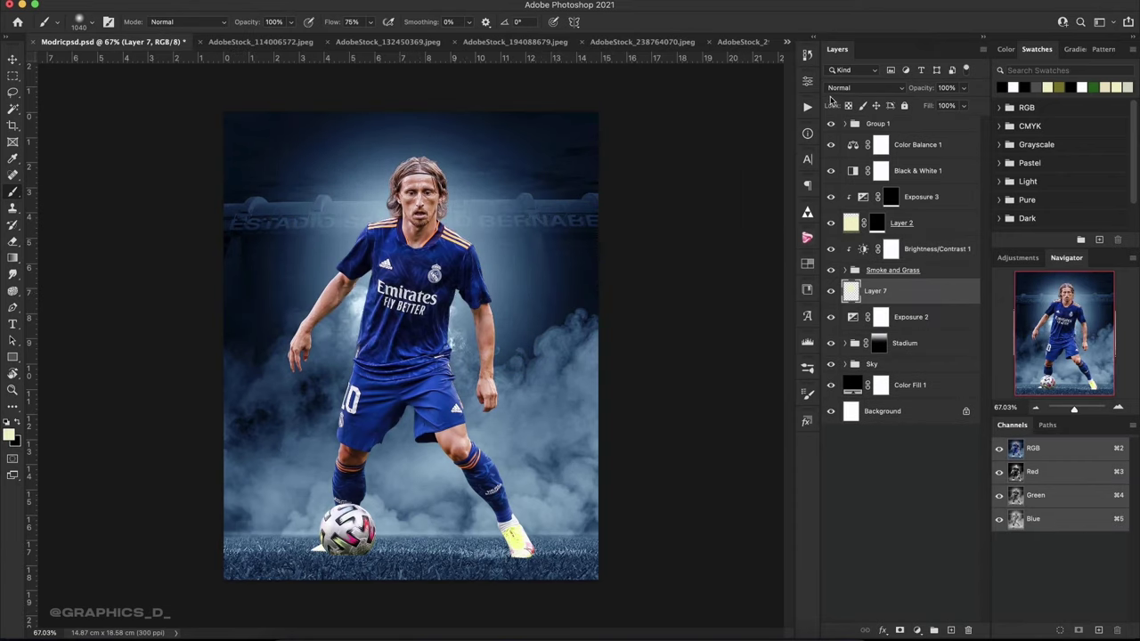
{"action": "left_click", "coordinate": [855, 88]}
{"action": "left_click", "coordinate": [877, 239]}
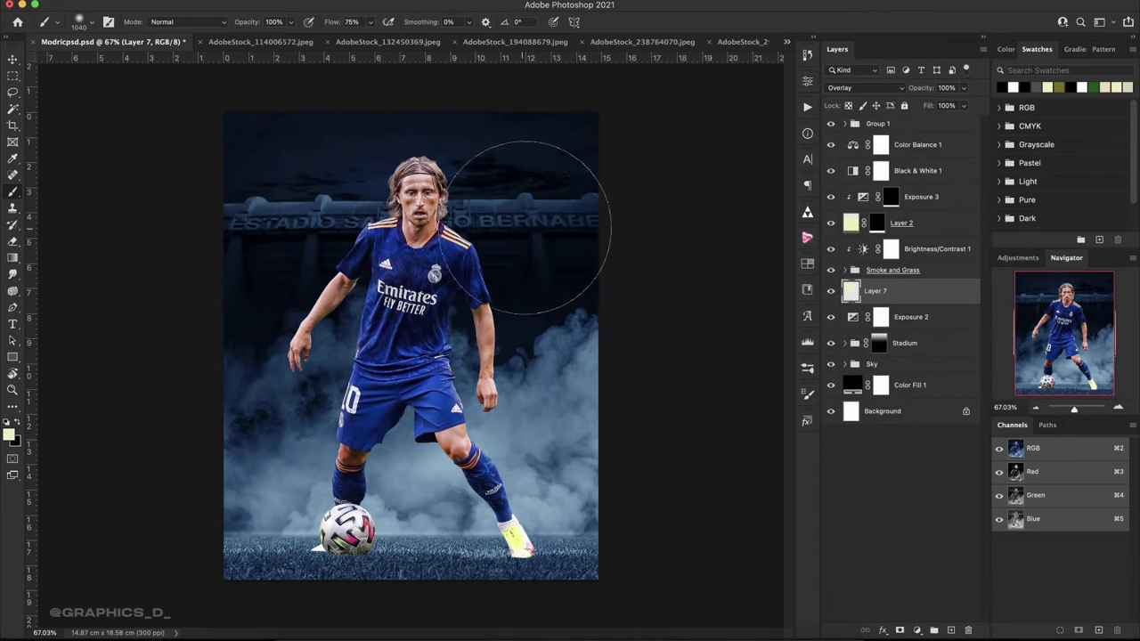
{"action": "mouse_move", "coordinate": [528, 227]}
{"action": "left_mouse_down"}
{"action": "mouse_move", "coordinate": [493, 210]}
{"action": "mouse_move", "coordinate": [424, 328]}
{"action": "left_mouse_up"}
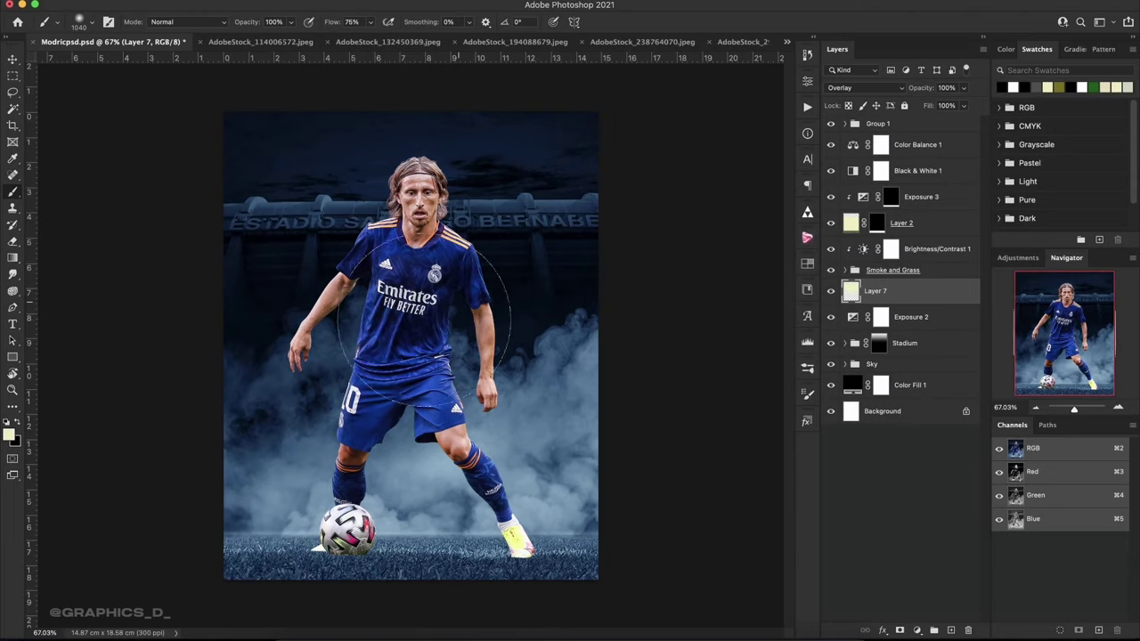
Rotate the canvas view and duplicate Color Balance 1 to the top of the stack.
{"action": "key", "text": "r"}
{"action": "mouse_move", "coordinate": [481, 198]}
{"action": "left_mouse_down"}
{"action": "mouse_move", "coordinate": [570, 303]}
{"action": "mouse_move", "coordinate": [534, 222]}
{"action": "left_mouse_up"}
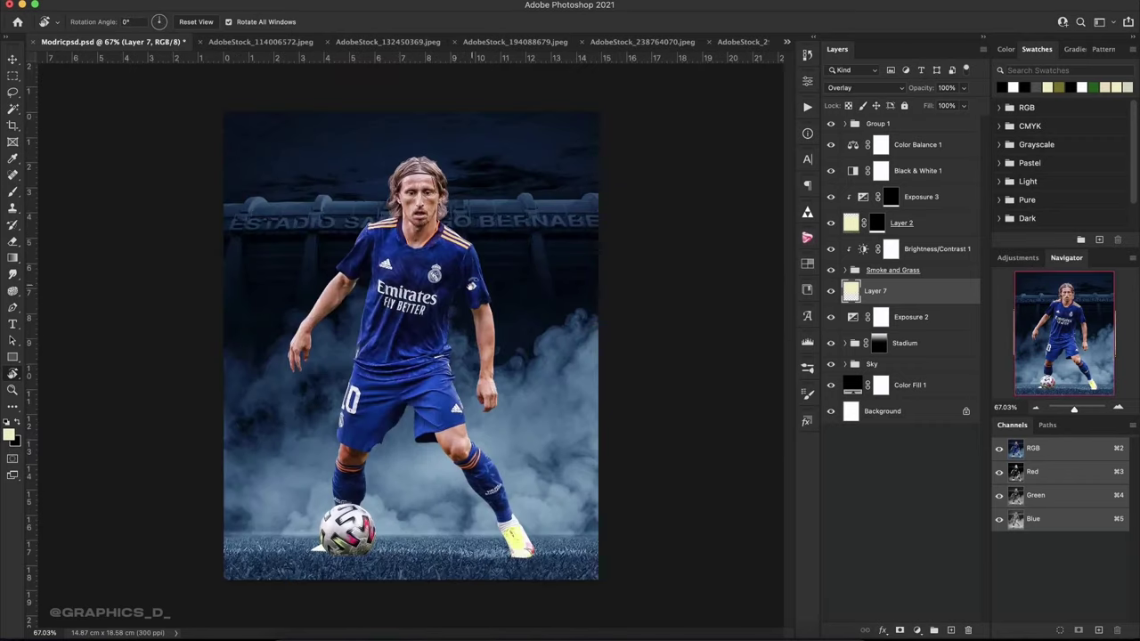
{"action": "left_click_drag", "start_coordinate": [886, 145], "coordinate": [924, 125]}
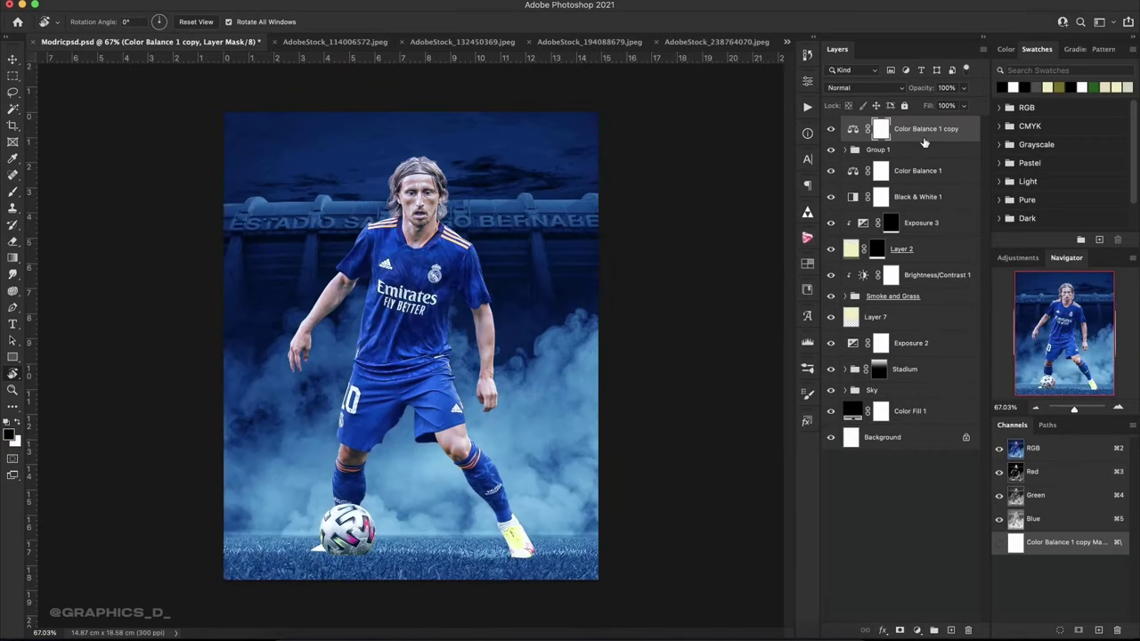
Add a clipped Brightness/Contrast 2 layer on top with Brightness -32 and Contrast 45.
{"action": "key", "text": "ctrl+0"}
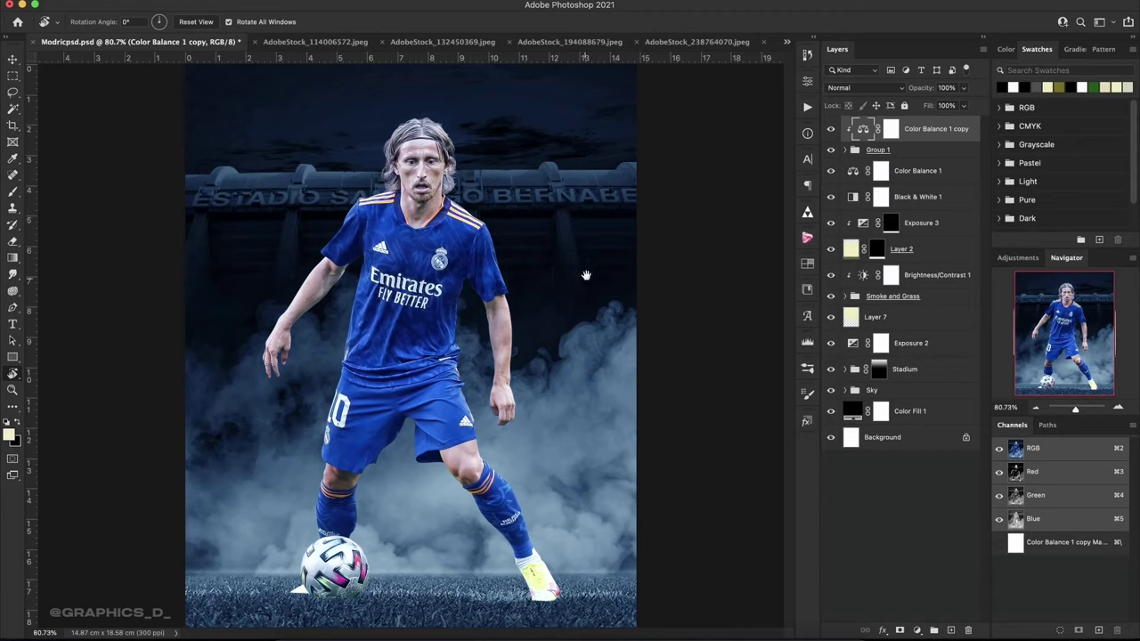
{"action": "left_click", "coordinate": [918, 630]}
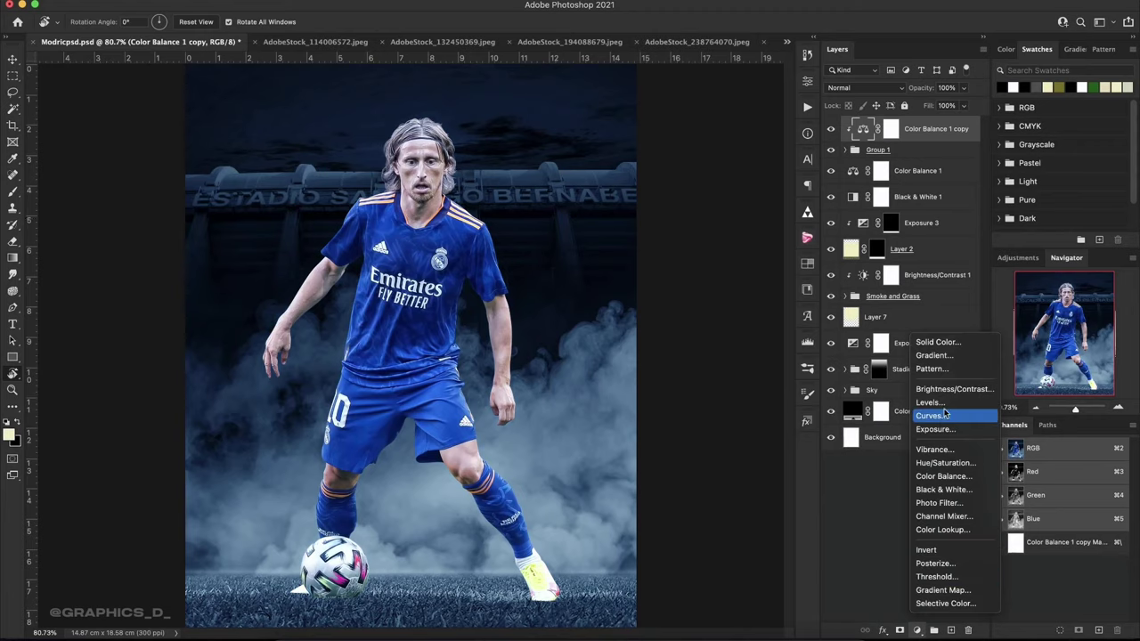
{"action": "left_click", "coordinate": [944, 415]}
{"action": "left_click", "coordinate": [680, 155]}
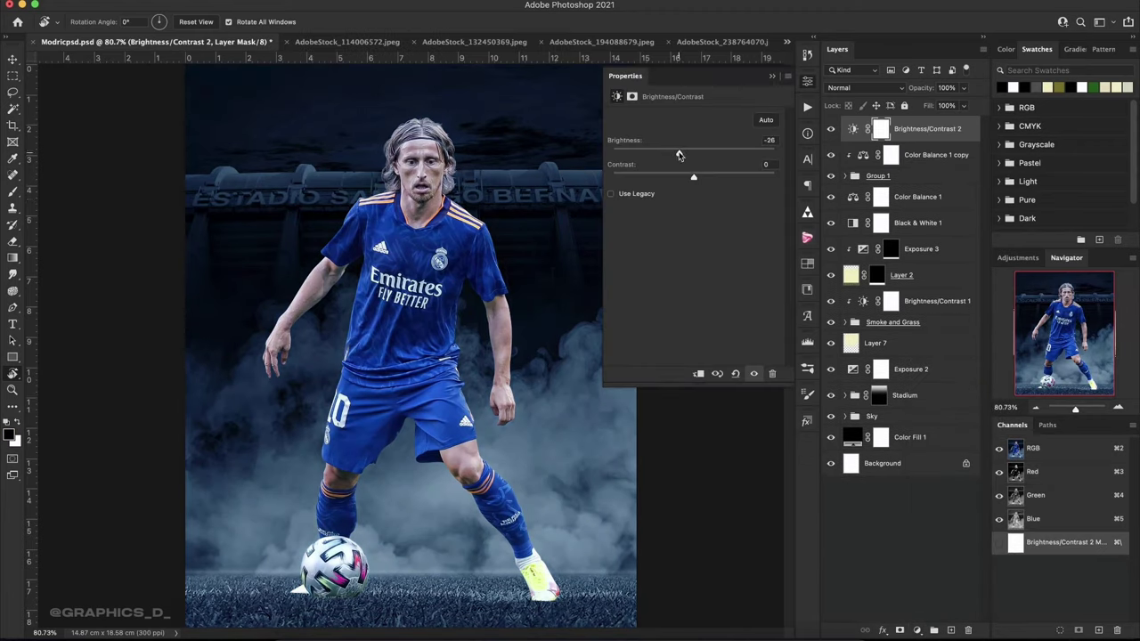
{"action": "left_click_drag", "start_coordinate": [841, 145], "coordinate": [841, 166]}
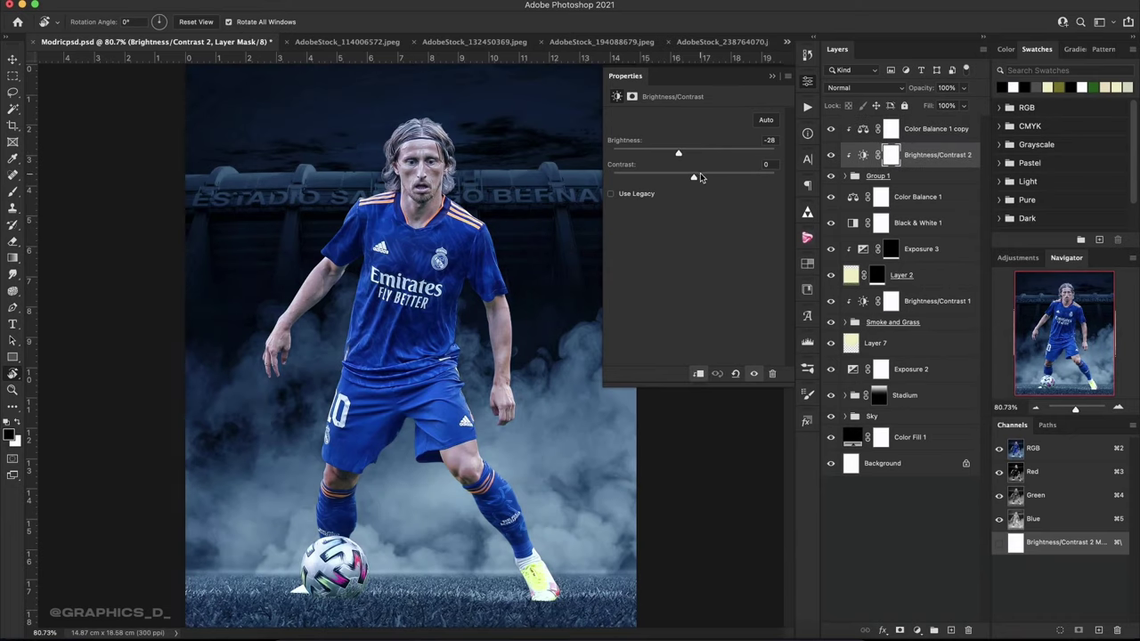
{"action": "mouse_move", "coordinate": [700, 177]}
{"action": "left_mouse_down"}
{"action": "mouse_move", "coordinate": [724, 174]}
{"action": "mouse_move", "coordinate": [666, 157]}
{"action": "mouse_move", "coordinate": [677, 159]}
{"action": "left_mouse_up"}
{"action": "left_click_drag", "start_coordinate": [909, 154], "coordinate": [909, 127]}
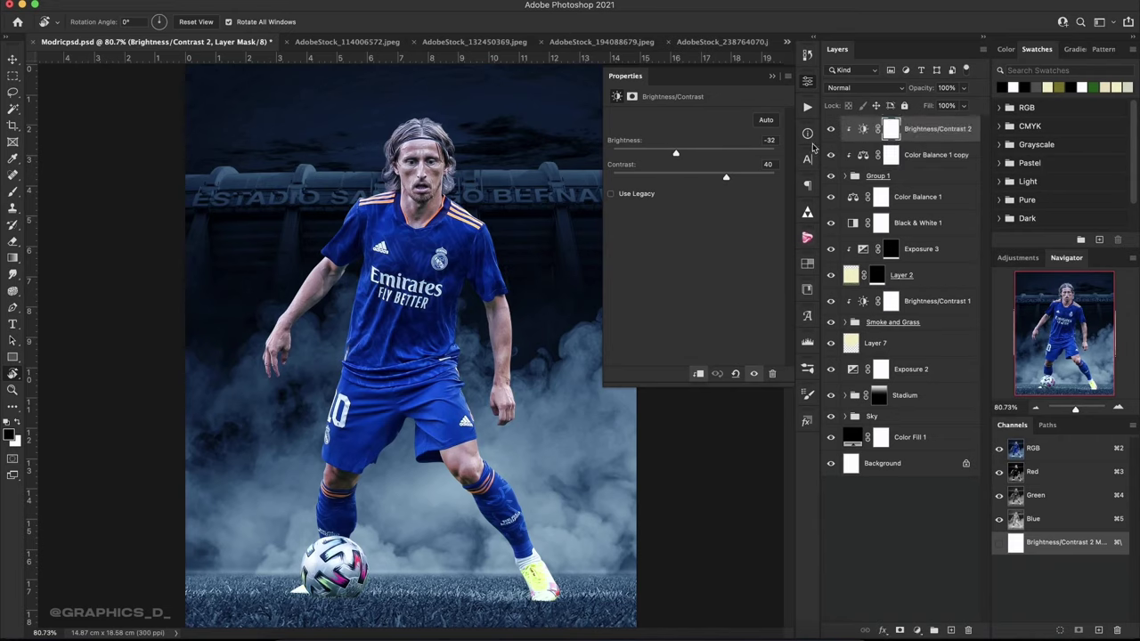
{"action": "left_click_drag", "start_coordinate": [726, 177], "coordinate": [729, 181]}
Add a Color Balance 2 adjustment and shift its midtones toward red.
{"action": "left_click", "coordinate": [918, 630]}
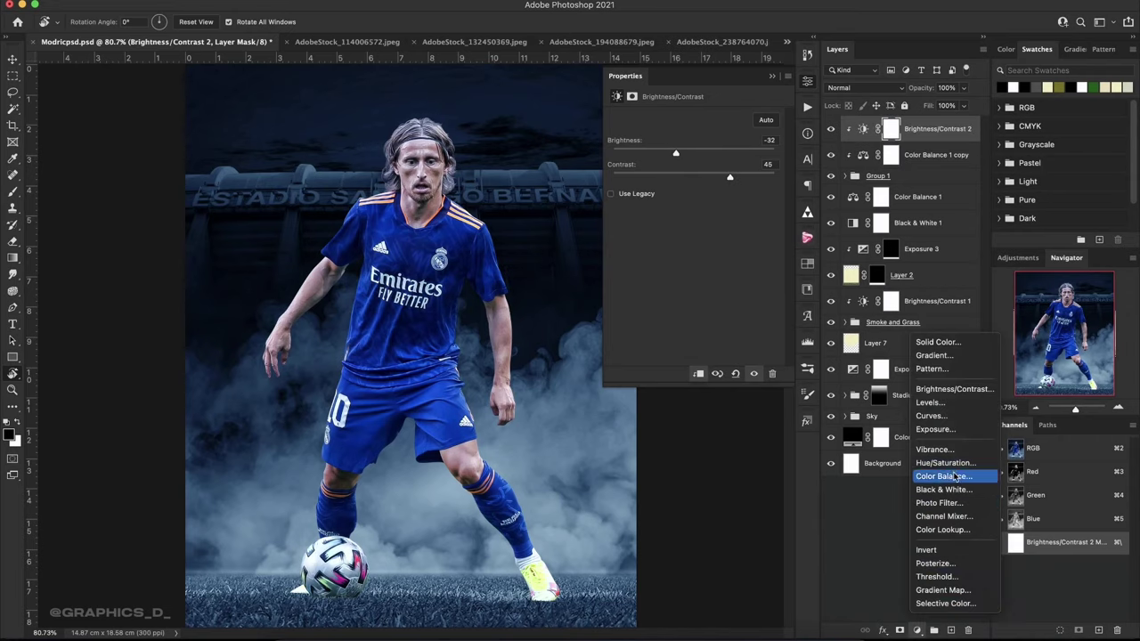
{"action": "left_click", "coordinate": [953, 478]}
{"action": "mouse_move", "coordinate": [675, 193]}
{"action": "left_mouse_down"}
{"action": "mouse_move", "coordinate": [686, 196]}
{"action": "mouse_move", "coordinate": [675, 172]}
{"action": "mouse_move", "coordinate": [689, 149]}
{"action": "left_mouse_up"}
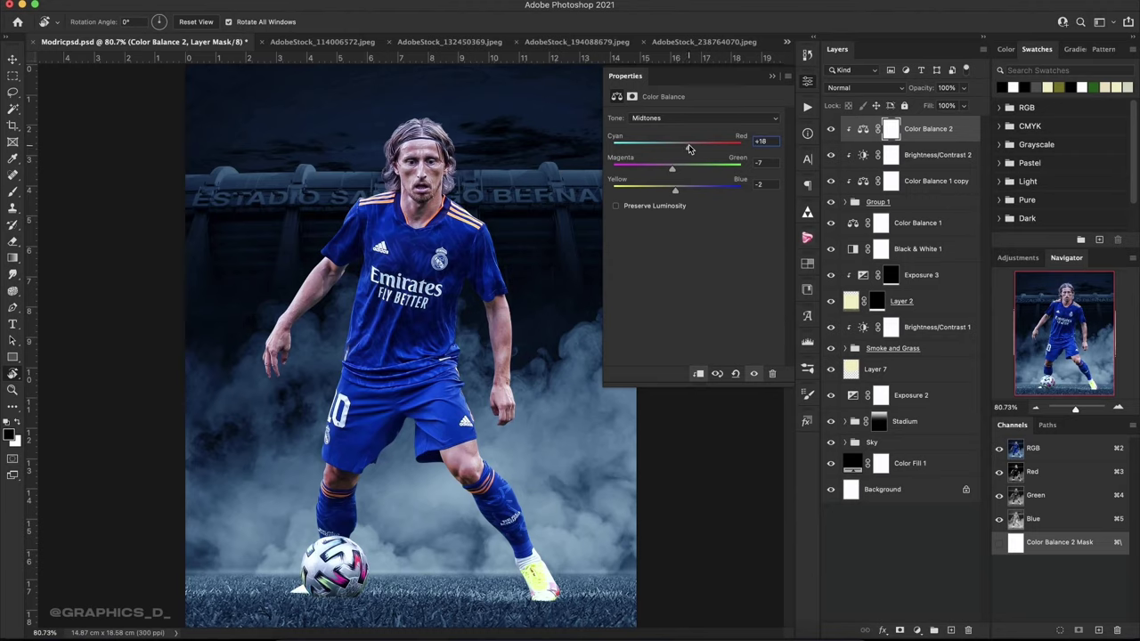
{"action": "mouse_move", "coordinate": [685, 191]}
{"action": "left_mouse_down"}
{"action": "mouse_move", "coordinate": [671, 189]}
{"action": "mouse_move", "coordinate": [677, 148]}
{"action": "mouse_move", "coordinate": [688, 172]}
{"action": "mouse_move", "coordinate": [674, 178]}
{"action": "mouse_move", "coordinate": [679, 189]}
{"action": "left_mouse_up"}
Push the Color Balance 2 shadows toward red.
{"action": "left_click", "coordinate": [677, 118]}
{"action": "left_click", "coordinate": [664, 129]}
{"action": "left_click", "coordinate": [704, 117]}
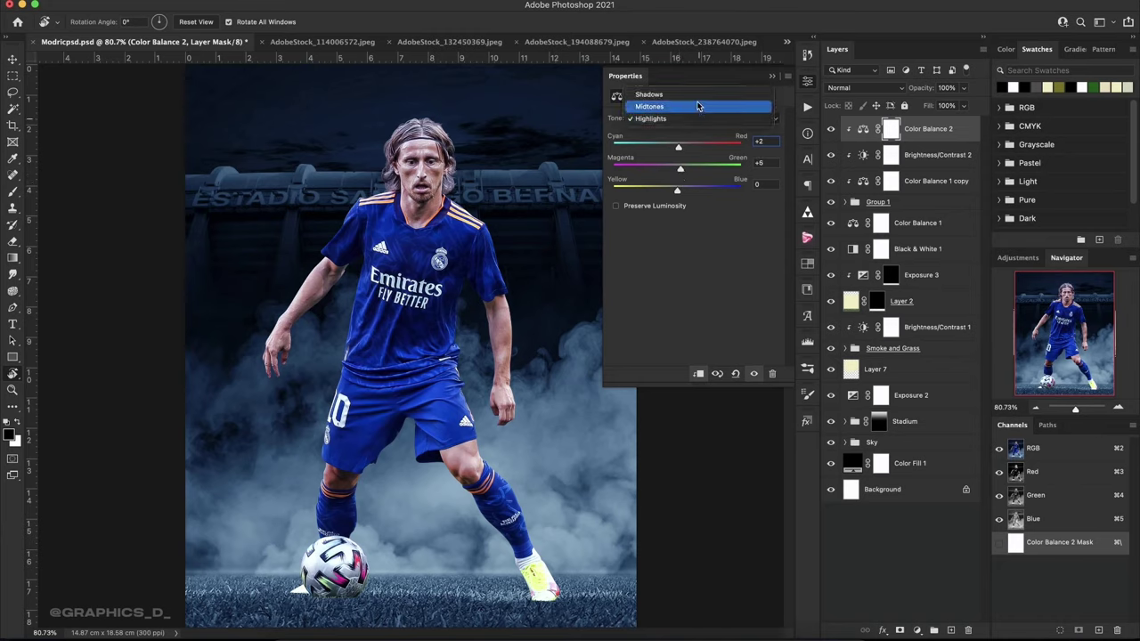
{"action": "left_click", "coordinate": [677, 101]}
{"action": "left_click_drag", "start_coordinate": [679, 146], "coordinate": [689, 153]}
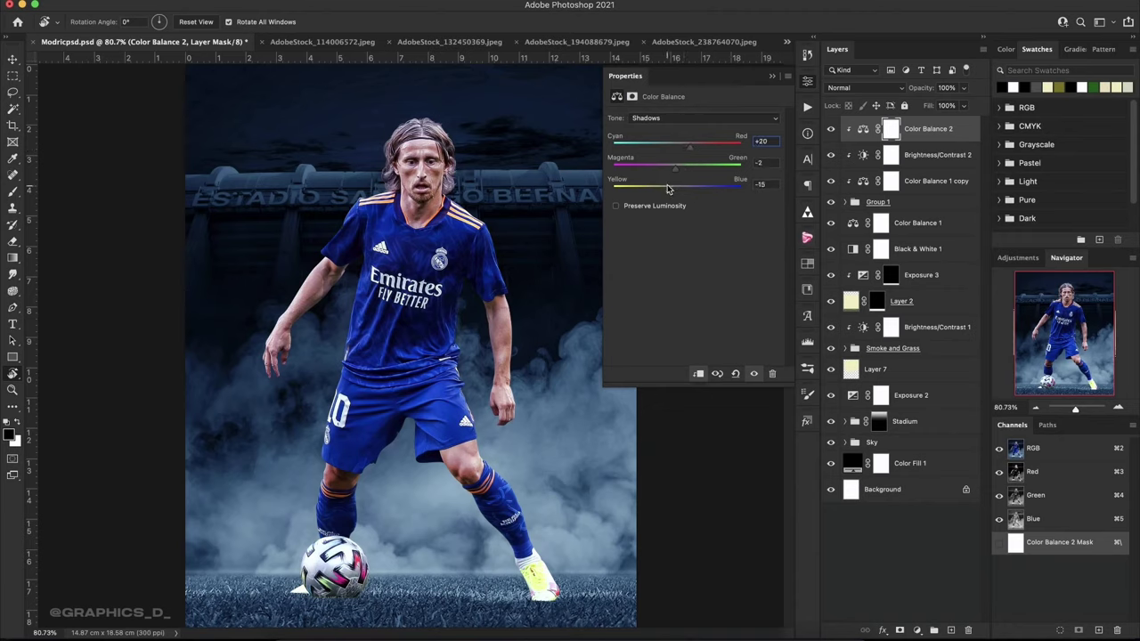
Shift the Color Balance 2 highlights toward magenta and blue.
{"action": "left_click", "coordinate": [688, 119]}
{"action": "left_click", "coordinate": [697, 144]}
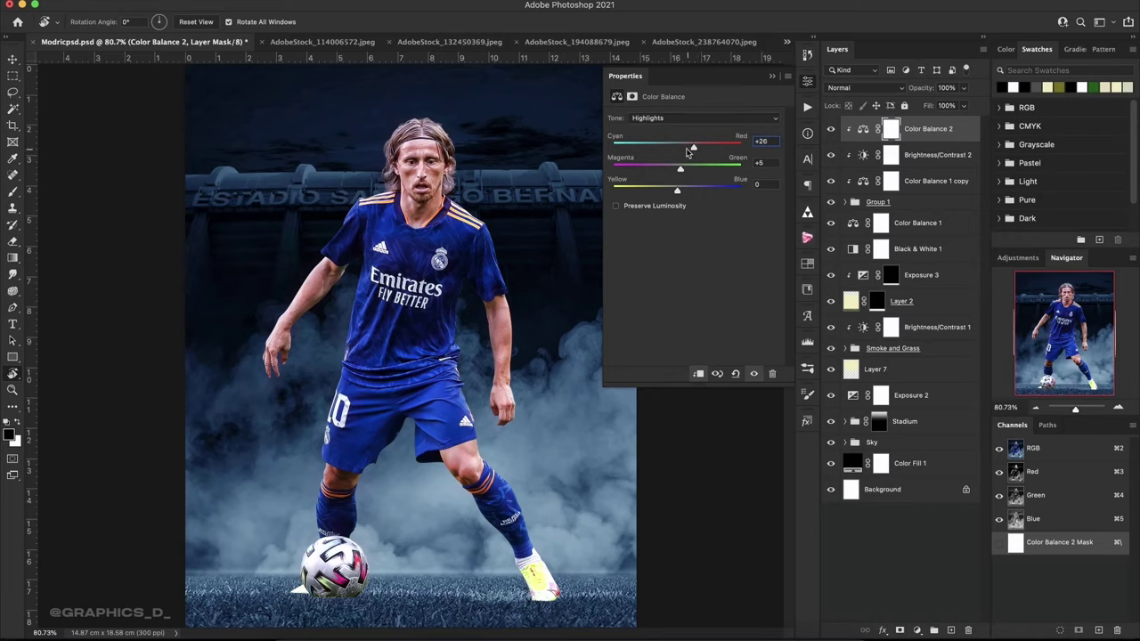
{"action": "mouse_move", "coordinate": [683, 153]}
{"action": "left_mouse_down"}
{"action": "mouse_move", "coordinate": [682, 190]}
{"action": "mouse_move", "coordinate": [687, 169]}
{"action": "left_mouse_up"}
{"action": "mouse_move", "coordinate": [686, 171]}
{"action": "left_mouse_down"}
{"action": "mouse_move", "coordinate": [686, 153]}
{"action": "mouse_move", "coordinate": [667, 152]}
{"action": "left_mouse_up"}
{"action": "left_click_drag", "start_coordinate": [679, 191], "coordinate": [688, 195]}
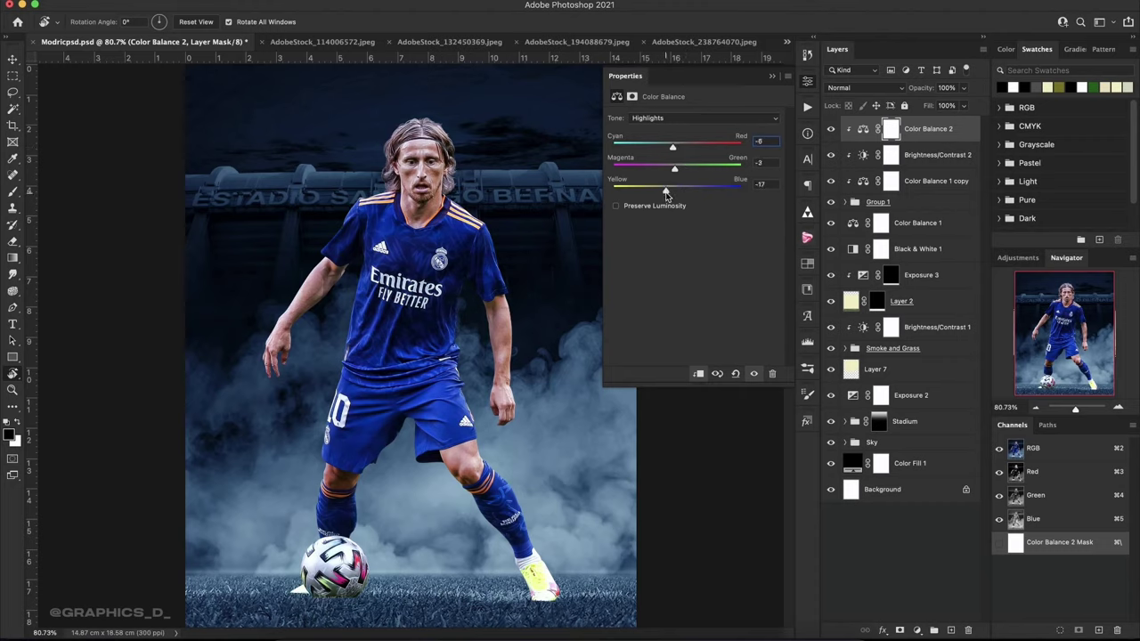
Set the Color Balance 2 shadows to +21, +7, -16 and zoom out to the whole poster.
{"action": "left_click", "coordinate": [681, 120]}
{"action": "left_click", "coordinate": [682, 93]}
{"action": "left_click_drag", "start_coordinate": [693, 152], "coordinate": [690, 150]}
{"action": "left_click", "coordinate": [773, 78]}
{"action": "left_click", "coordinate": [1036, 407]}
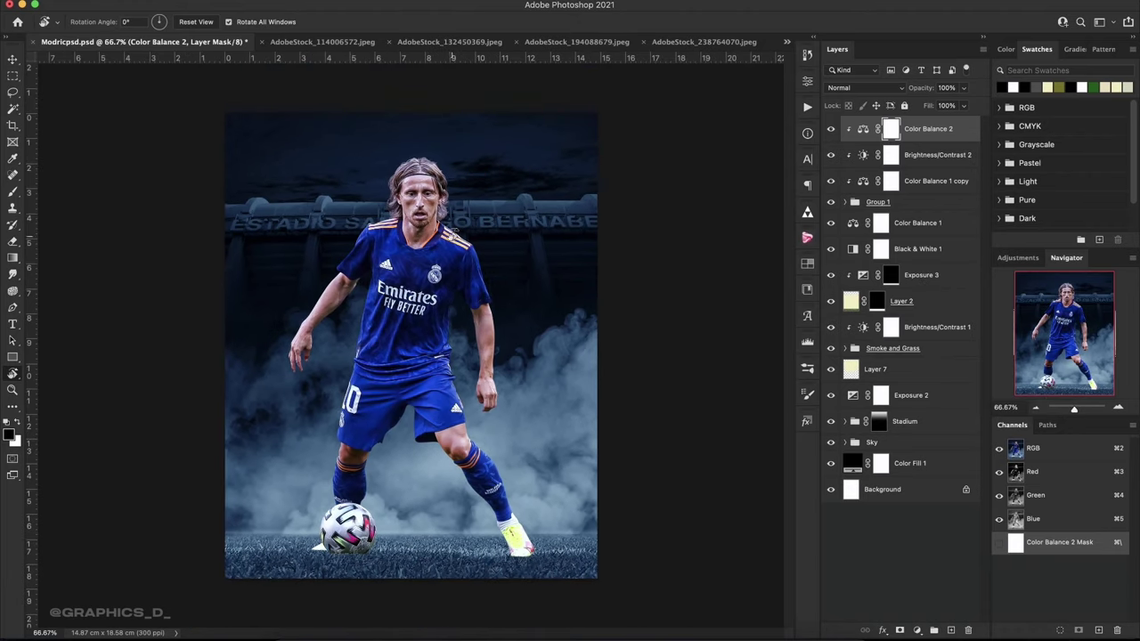
Reset the canvas view upright and zoom in on the ball.
{"action": "left_click_drag", "start_coordinate": [453, 142], "coordinate": [268, 347]}
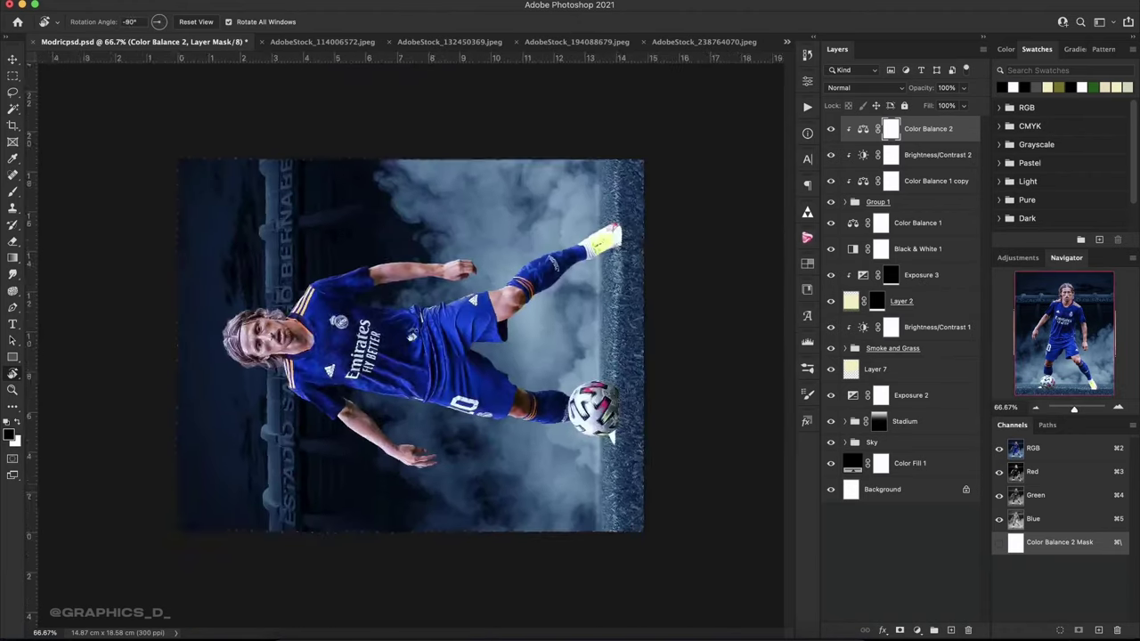
{"action": "left_click_drag", "start_coordinate": [662, 246], "coordinate": [643, 259]}
{"action": "key", "text": "ctrl+s"}
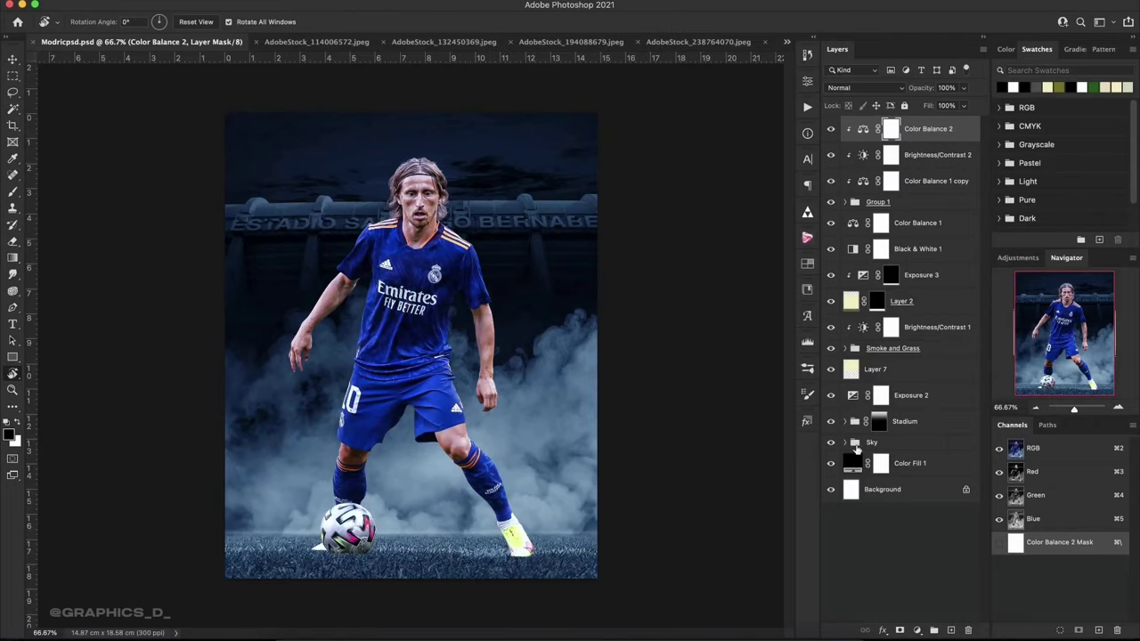
{"action": "left_click", "coordinate": [1118, 407]}
{"action": "left_click", "coordinate": [1048, 383]}
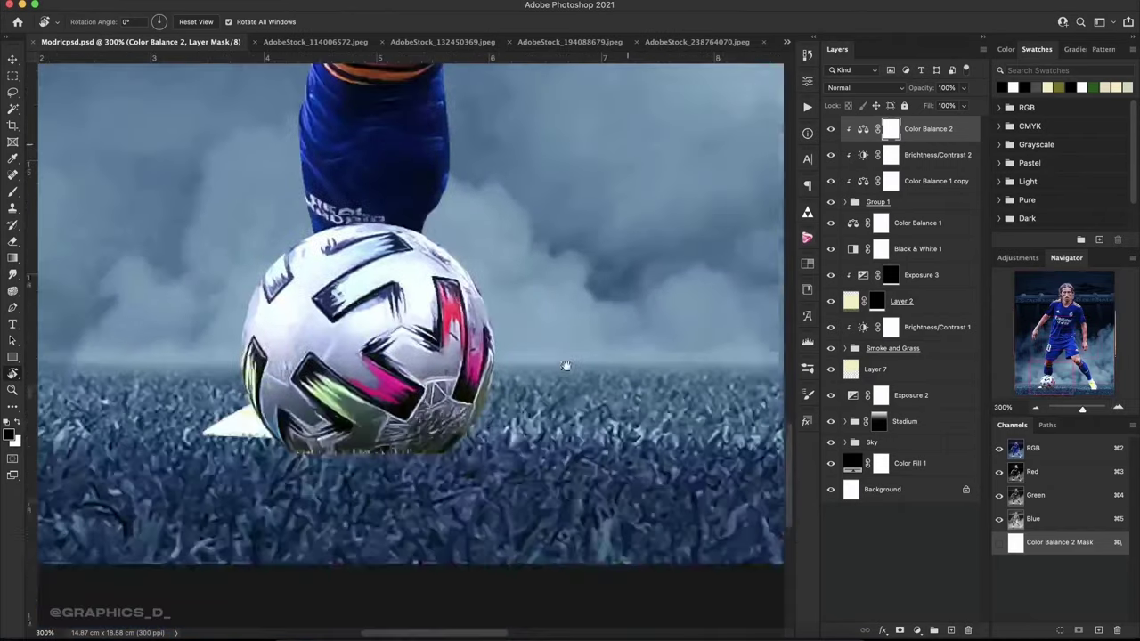
Create a new empty Layer 8 above Color Balance 1.
{"action": "left_click", "coordinate": [915, 221]}
{"action": "key", "text": "ctrl+shift+alt+n"}
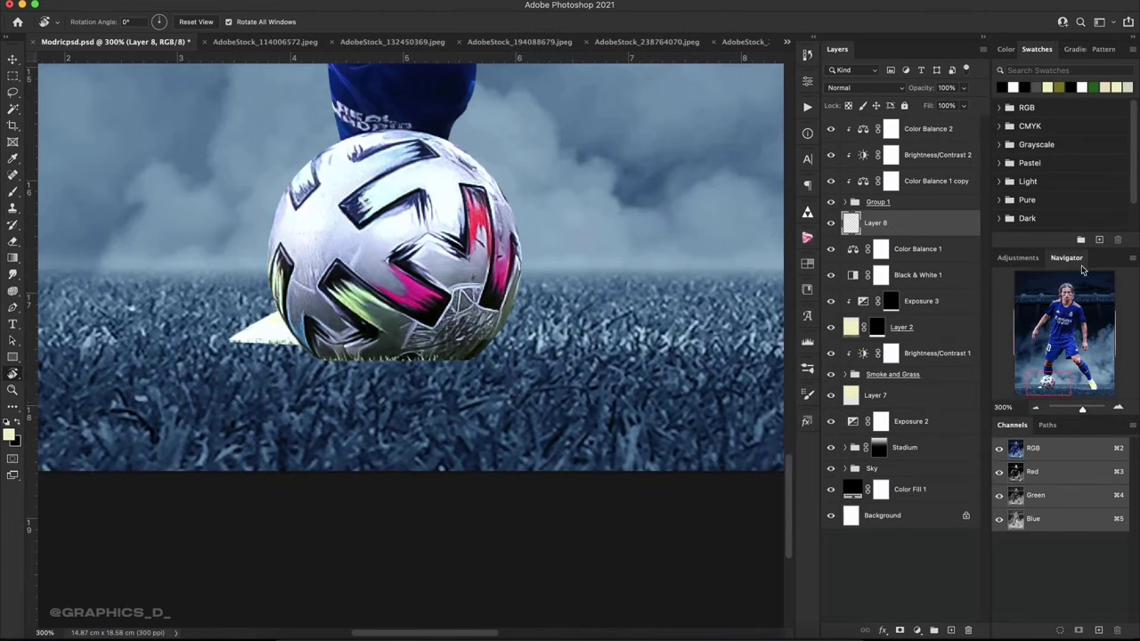
{"action": "key", "text": "v"}
{"action": "right_click", "coordinate": [456, 328]}
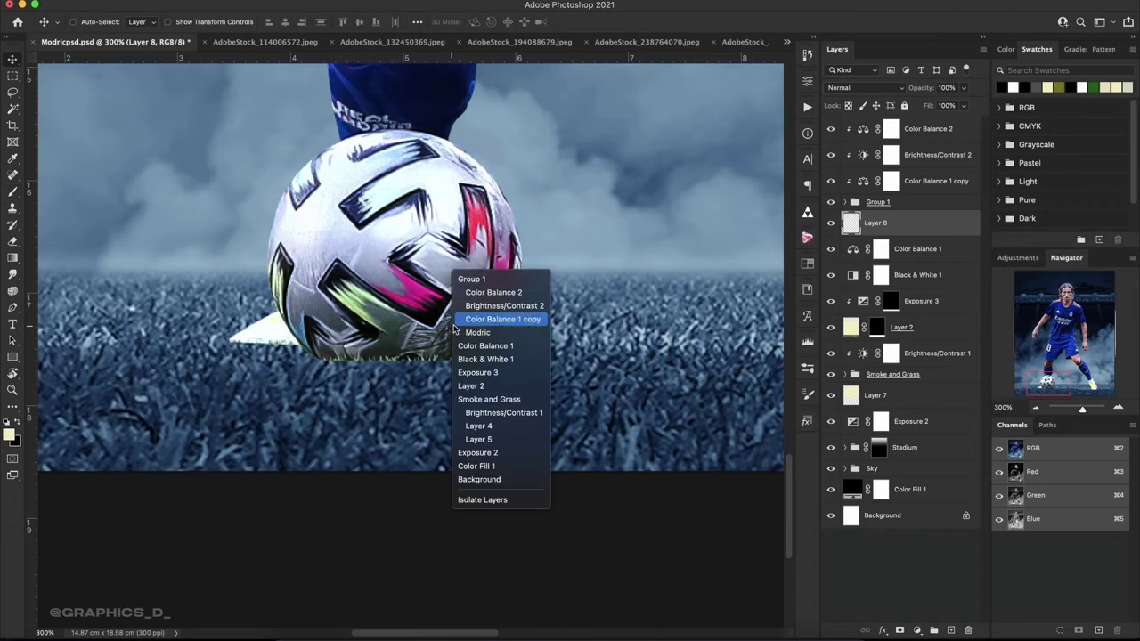
{"action": "key", "text": "Escape"}
{"action": "key", "text": "b"}
Flatten the brush tip into a thin ellipse and paint a dark shadow beneath the ball.
{"action": "right_click", "coordinate": [413, 314]}
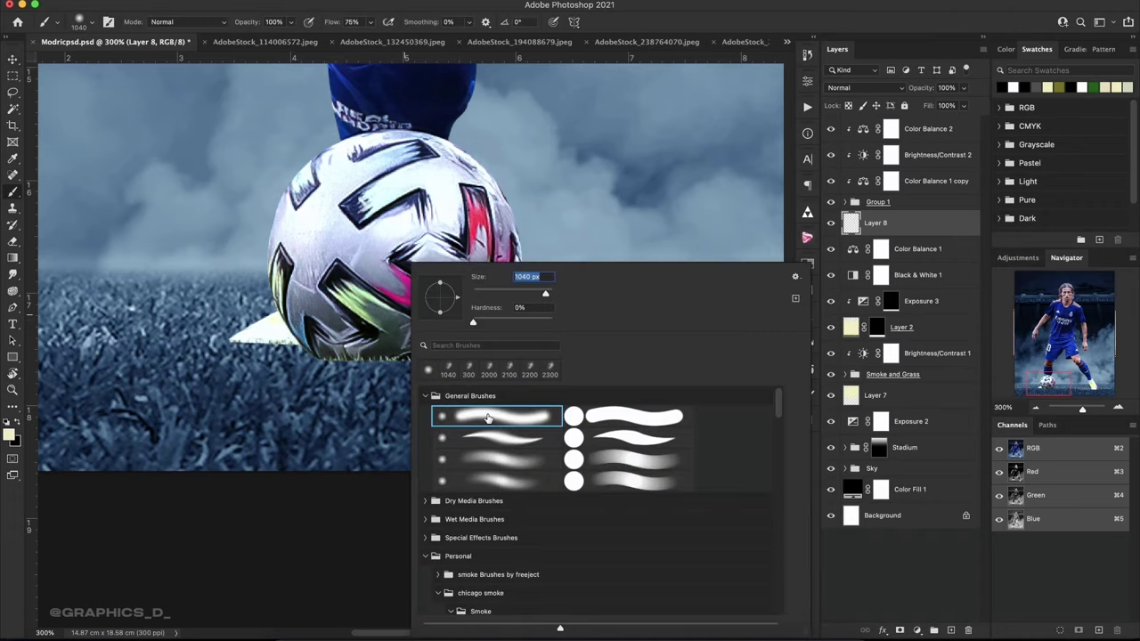
{"action": "left_click_drag", "start_coordinate": [447, 303], "coordinate": [450, 304]}
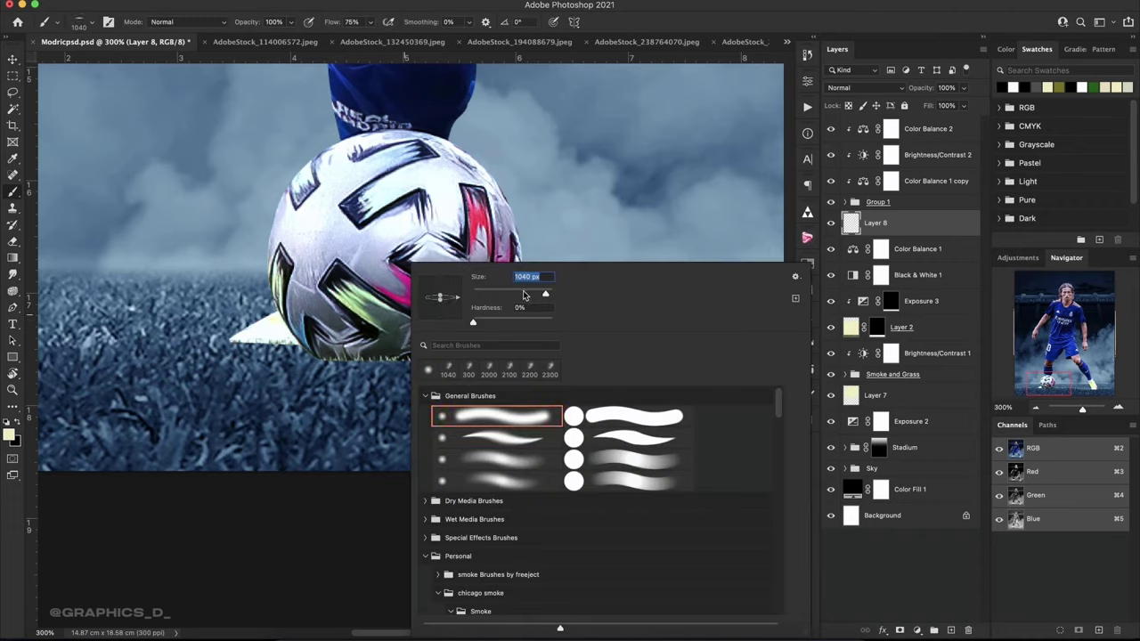
{"action": "key", "text": "Return"}
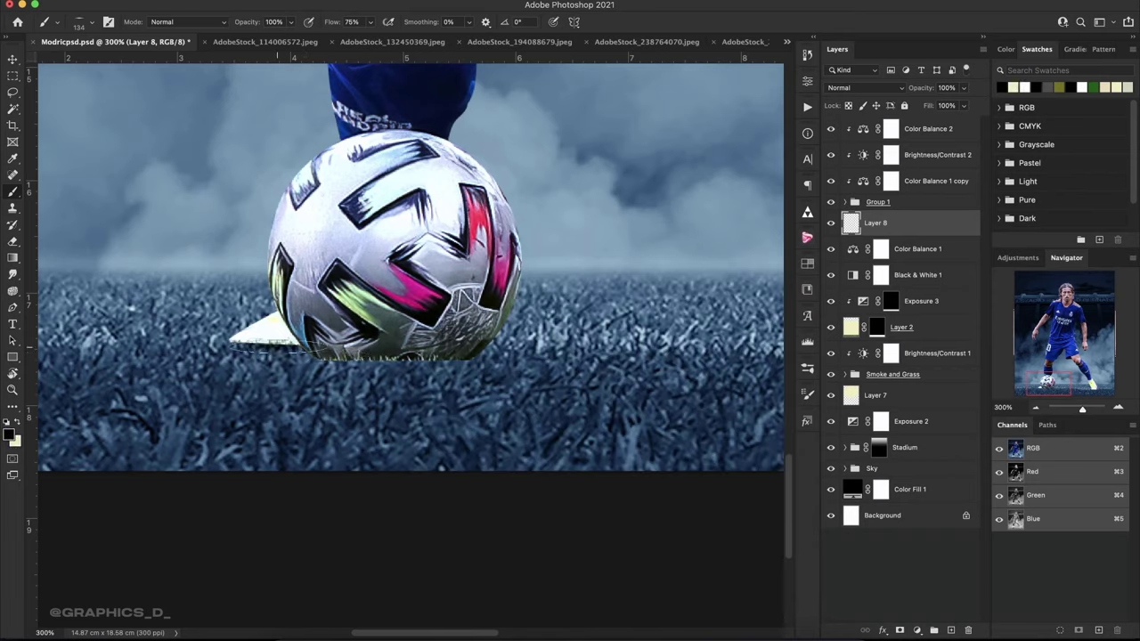
{"action": "left_click_drag", "start_coordinate": [254, 349], "coordinate": [406, 358]}
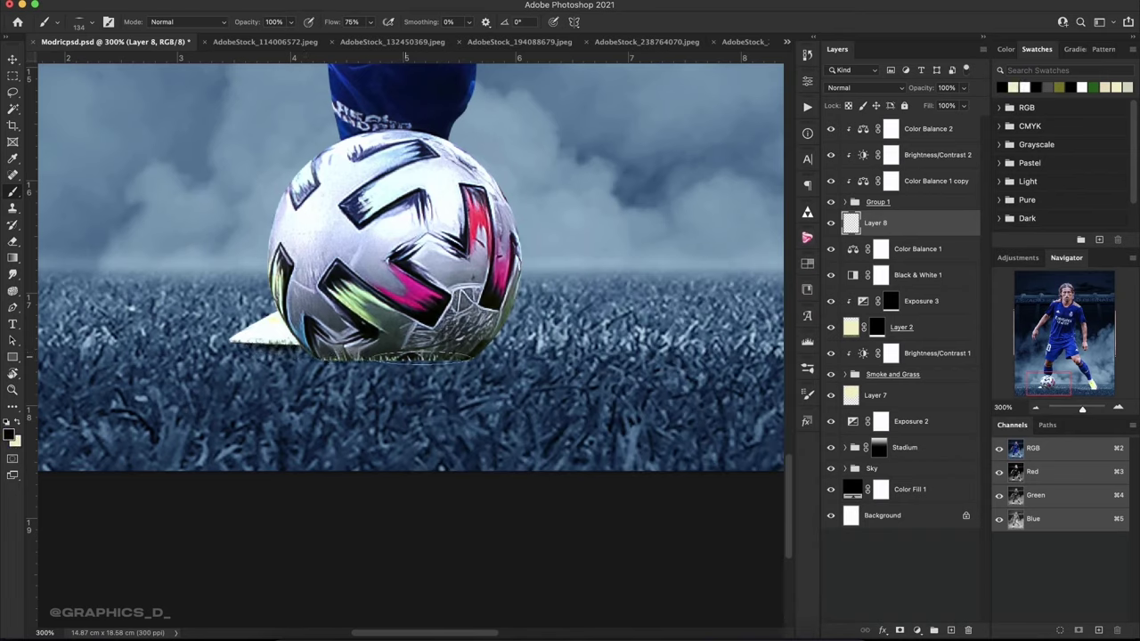
{"action": "left_click_drag", "start_coordinate": [169, 352], "coordinate": [272, 350]}
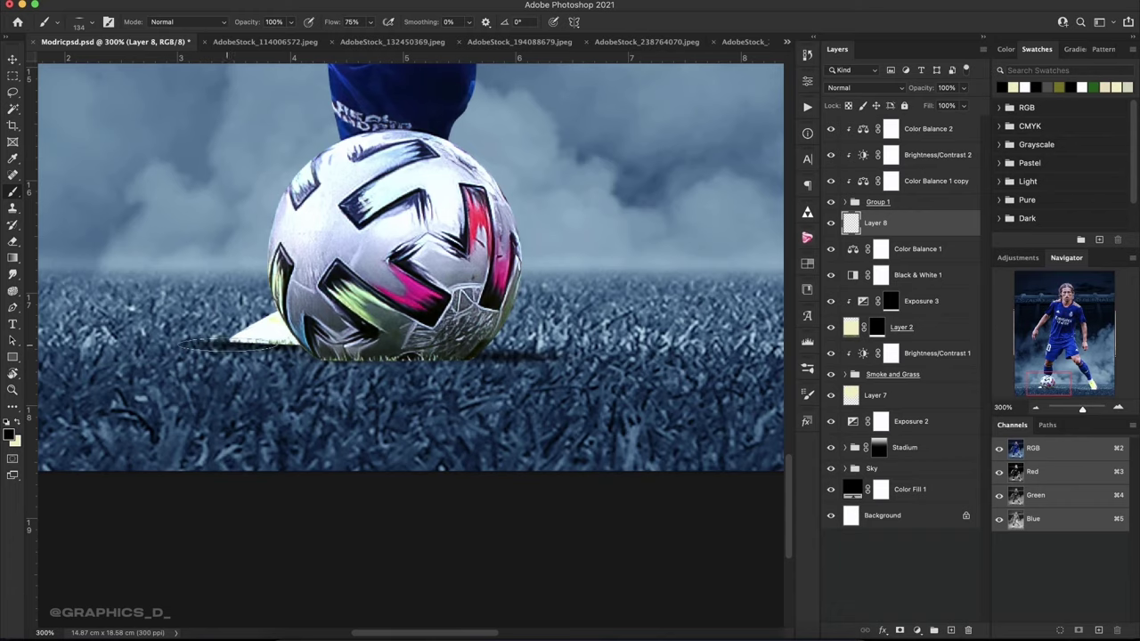
Deepen the contact shadow along the ball's base on the grass.
{"action": "right_click", "coordinate": [413, 307]}
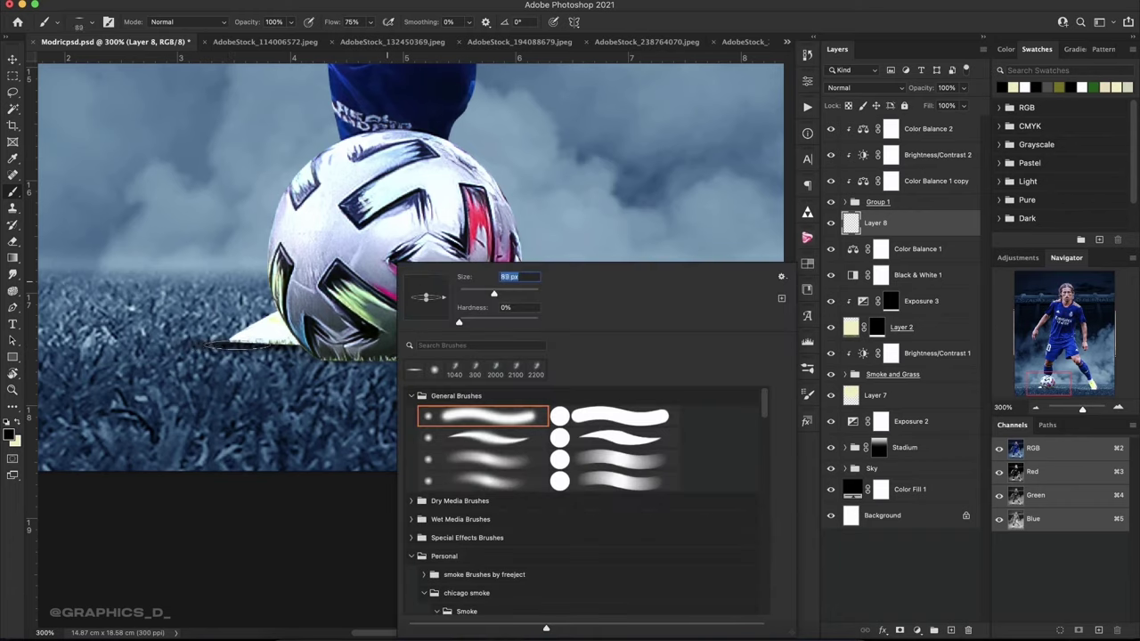
{"action": "key", "text": "Return"}
{"action": "left_click_drag", "start_coordinate": [331, 361], "coordinate": [459, 364]}
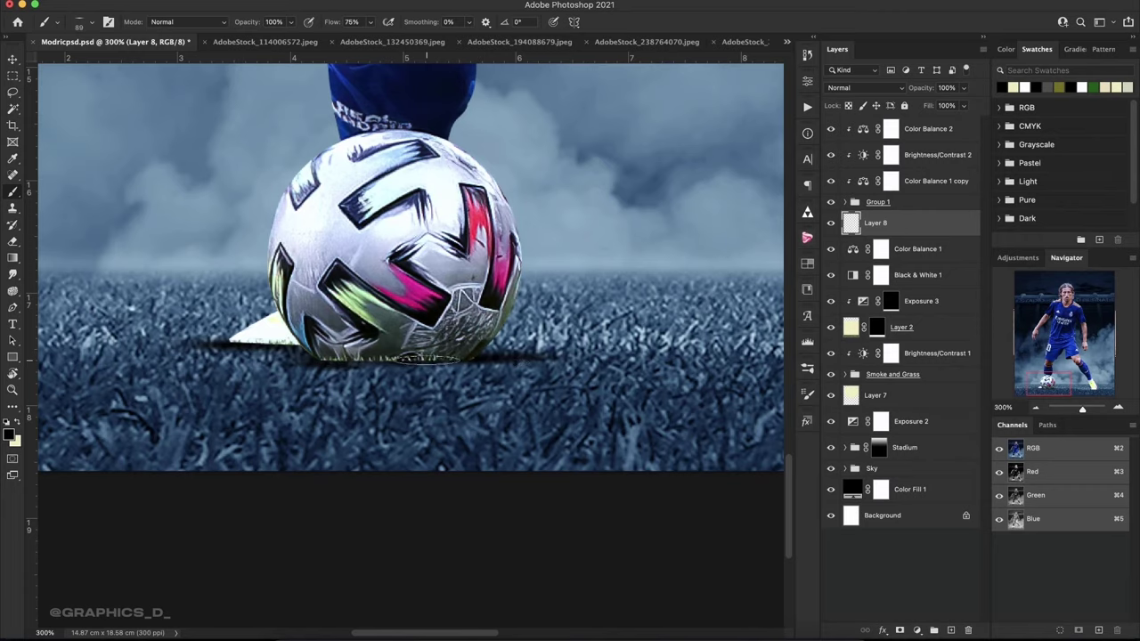
{"action": "scroll", "coordinate": [455, 365], "scroll_direction": "right", "scroll_amount": 3}
{"action": "scroll", "coordinate": [463, 347], "scroll_direction": "right", "scroll_amount": 5}
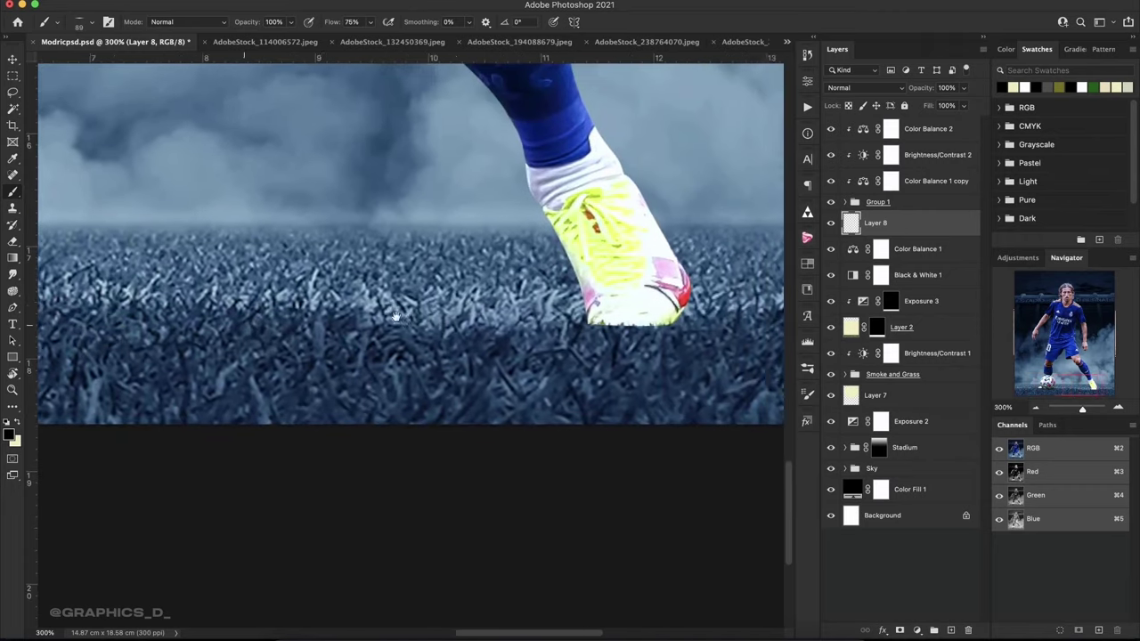
{"action": "scroll", "coordinate": [476, 325], "scroll_direction": "right", "scroll_amount": 1}
{"action": "right_click", "coordinate": [521, 179]}
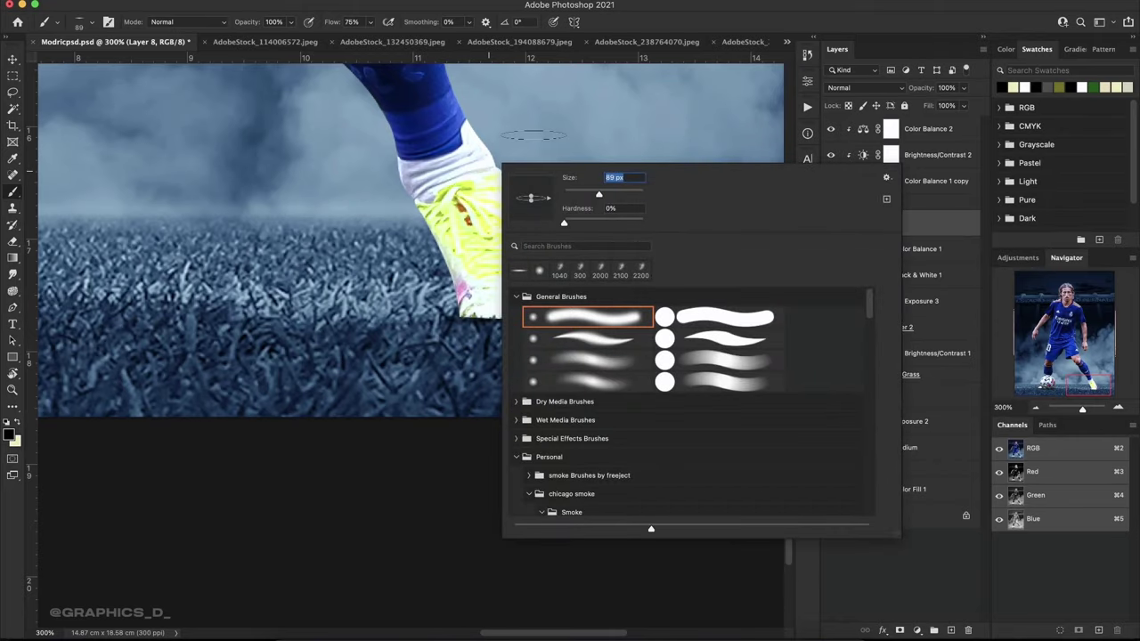
Set the soft brush to 143 px with 24% flow.
{"action": "left_click_drag", "start_coordinate": [609, 198], "coordinate": [621, 196]}
{"action": "key", "text": "Return"}
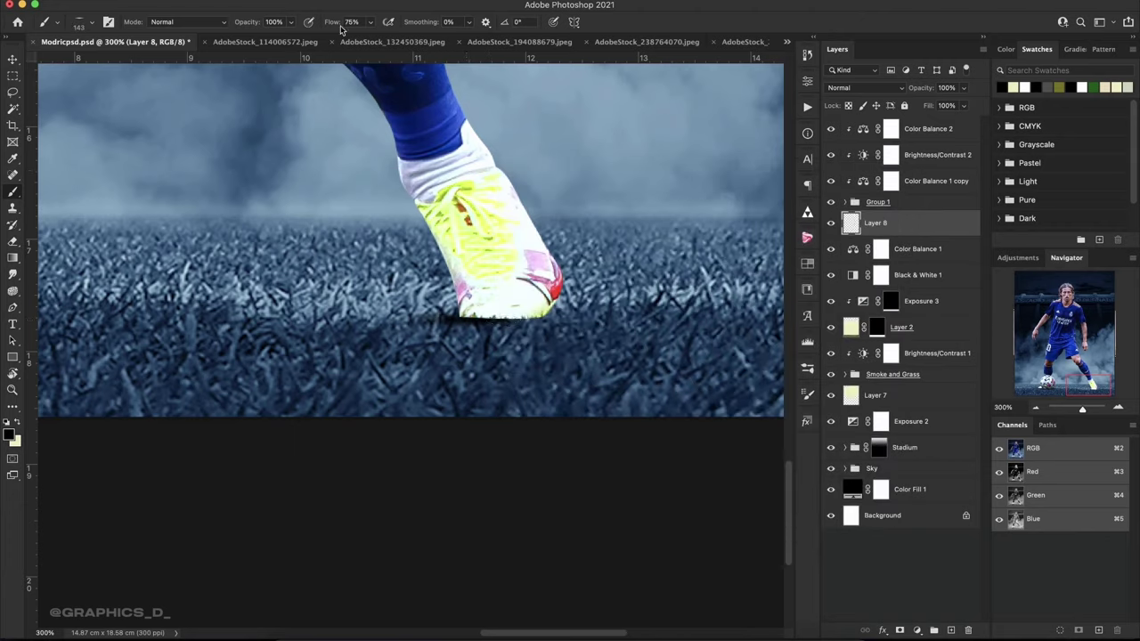
{"action": "type", "text": "24"}
Paint dark shadows under the right boot and the ball on Layer 8, then zoom out.
{"action": "left_click_drag", "start_coordinate": [598, 313], "coordinate": [538, 317]}
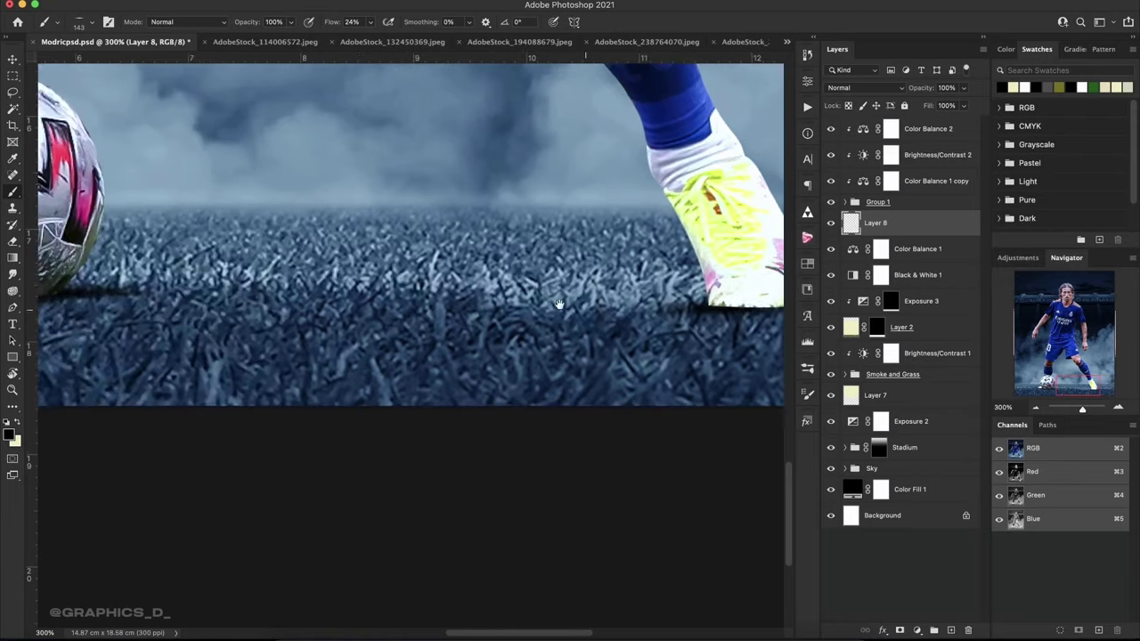
{"action": "left_click_drag", "start_coordinate": [54, 303], "coordinate": [535, 307]}
{"action": "left_click_drag", "start_coordinate": [410, 294], "coordinate": [491, 298]}
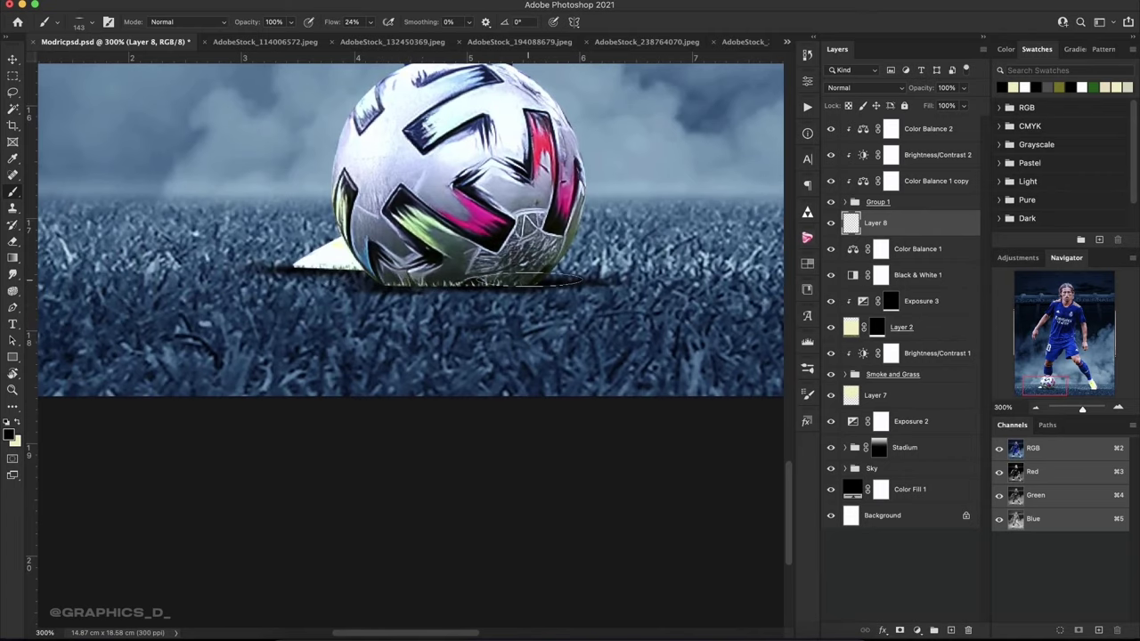
{"action": "left_click_drag", "start_coordinate": [291, 276], "coordinate": [468, 289]}
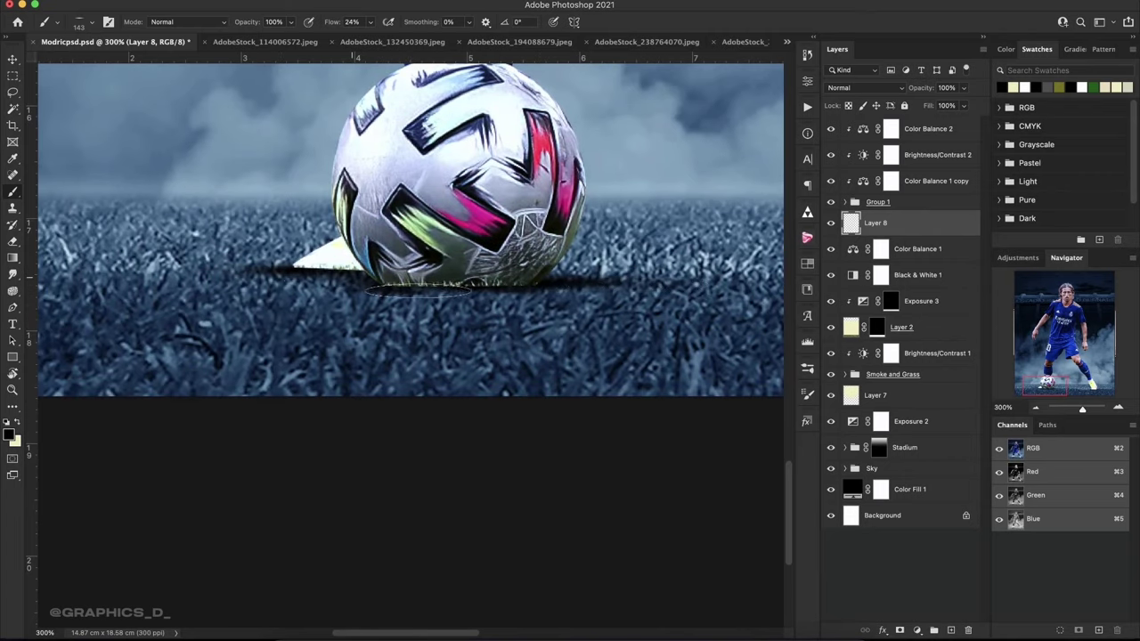
{"action": "left_click", "coordinate": [1037, 408]}
{"action": "left_click", "coordinate": [1037, 408]}
{"action": "left_click", "coordinate": [1037, 408]}
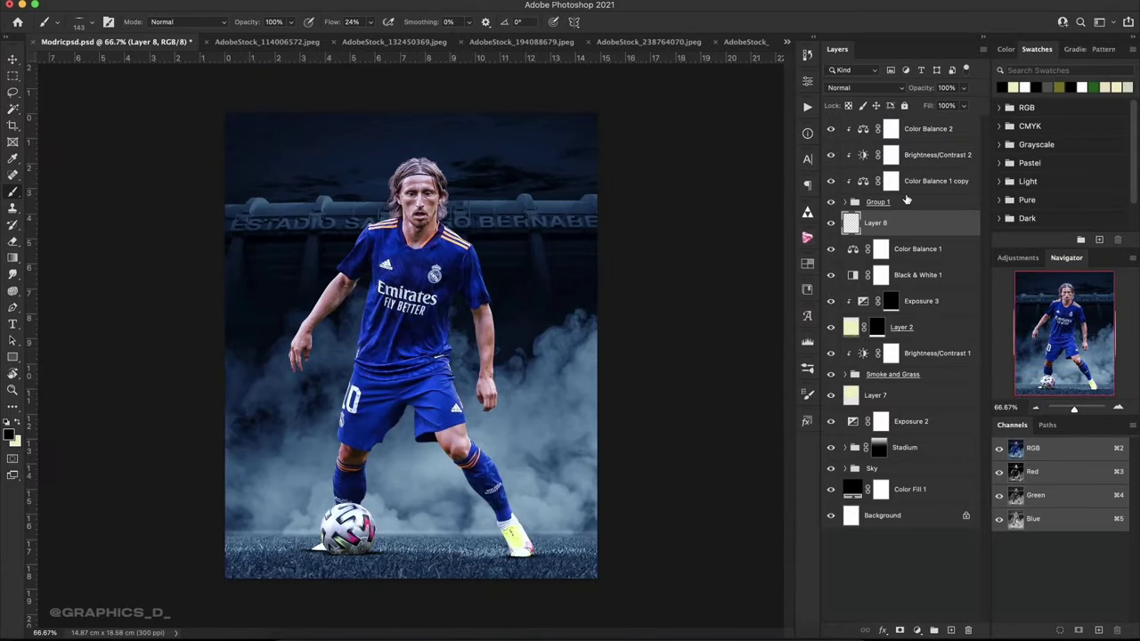
{"action": "right_click", "coordinate": [429, 305]}
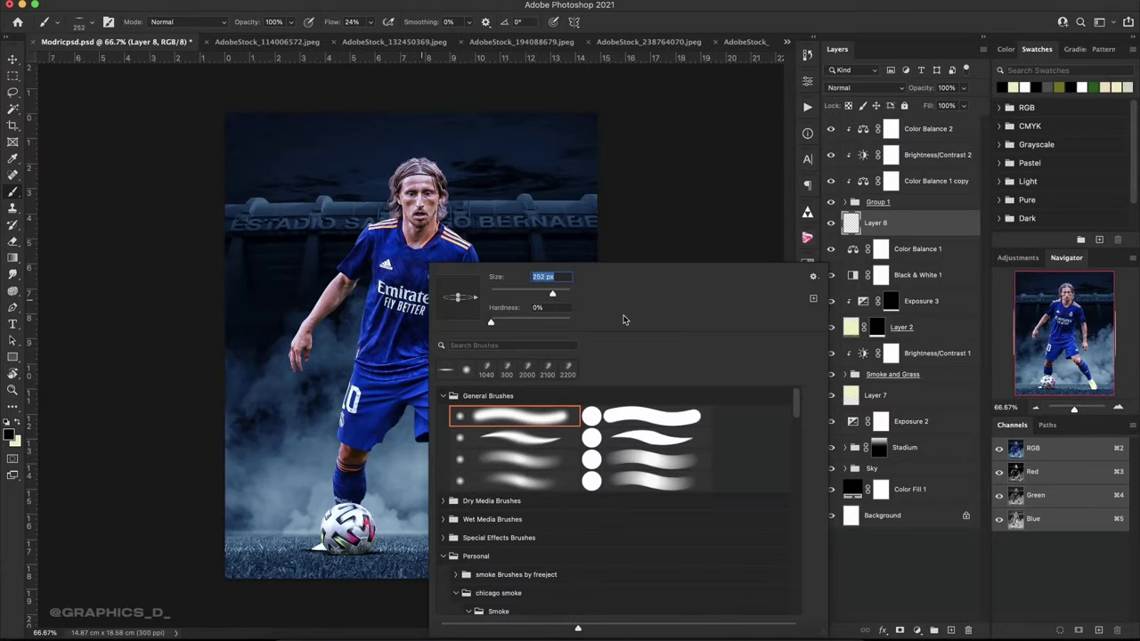
Add Layer 9, resize the brush to 800, and move Layers 8 and 9 below Black & White 1.
{"action": "left_click", "coordinate": [952, 631]}
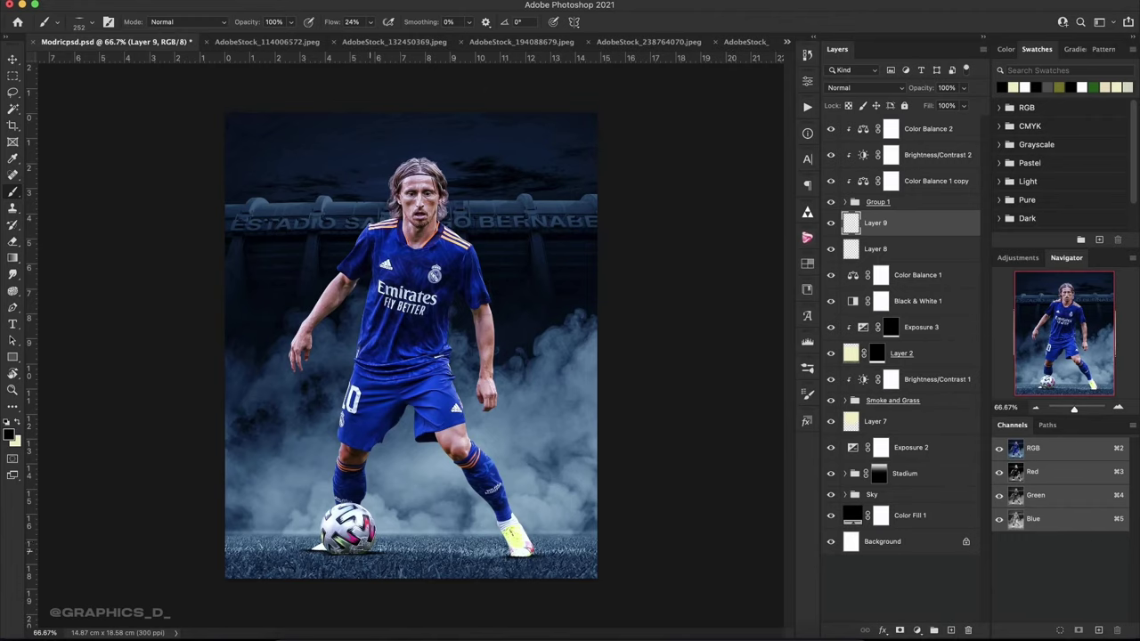
{"action": "key", "text": "bracketright"}
{"action": "key", "text": "bracketright"}
{"action": "key", "text": "bracketright"}
{"action": "key", "text": "bracketleft"}
{"action": "key", "text": "bracketleft"}
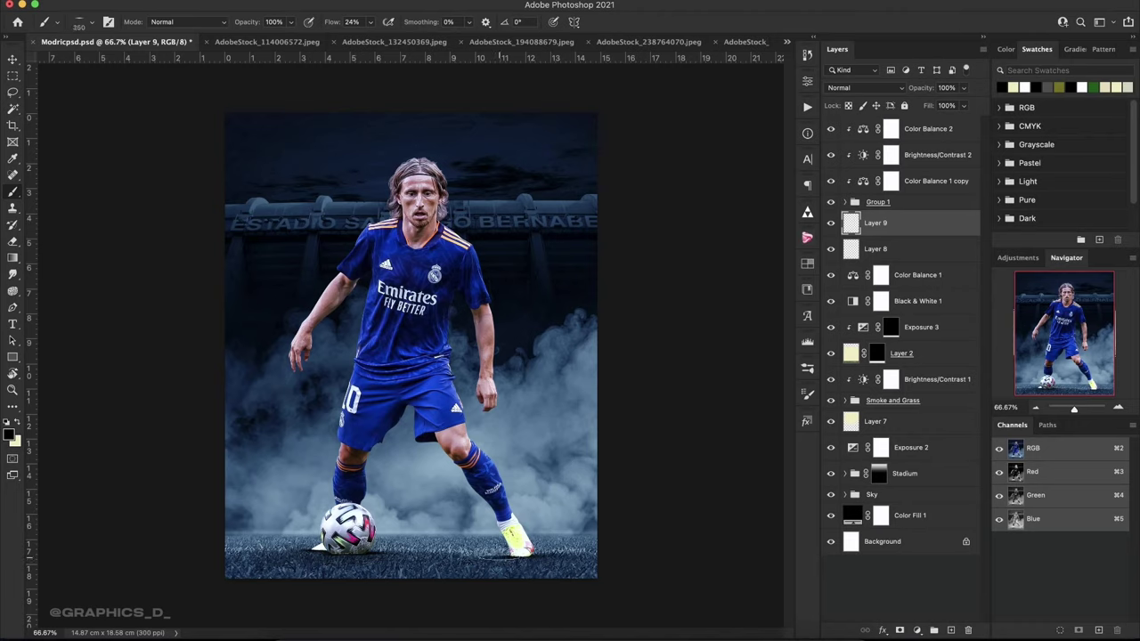
{"action": "left_click", "coordinate": [907, 256], "text": "shift"}
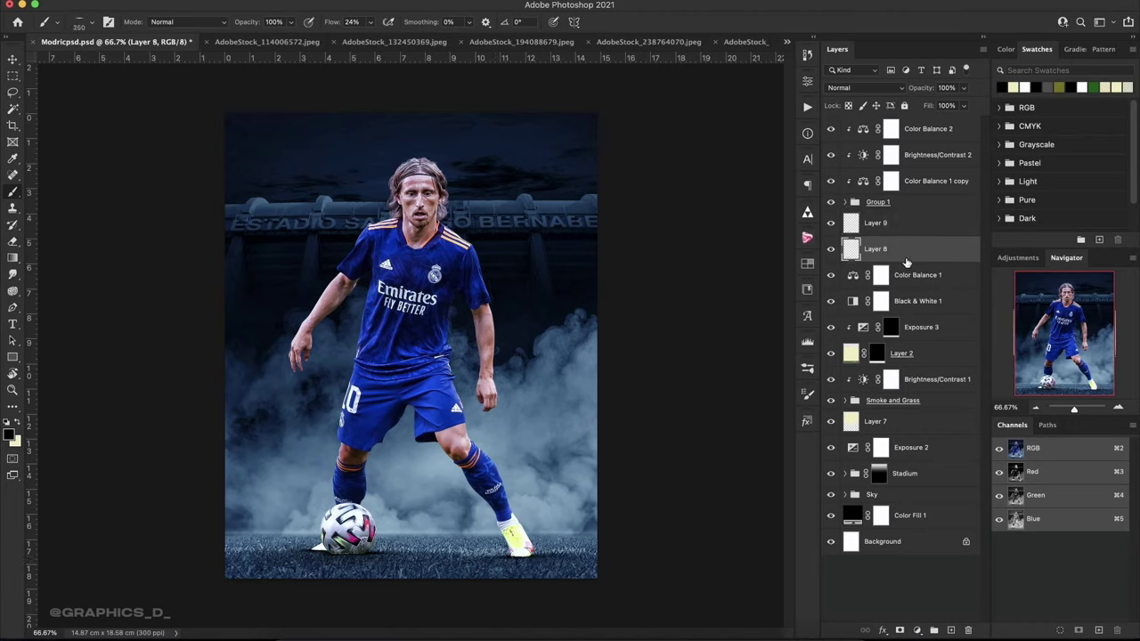
{"action": "left_click_drag", "start_coordinate": [917, 251], "coordinate": [940, 311]}
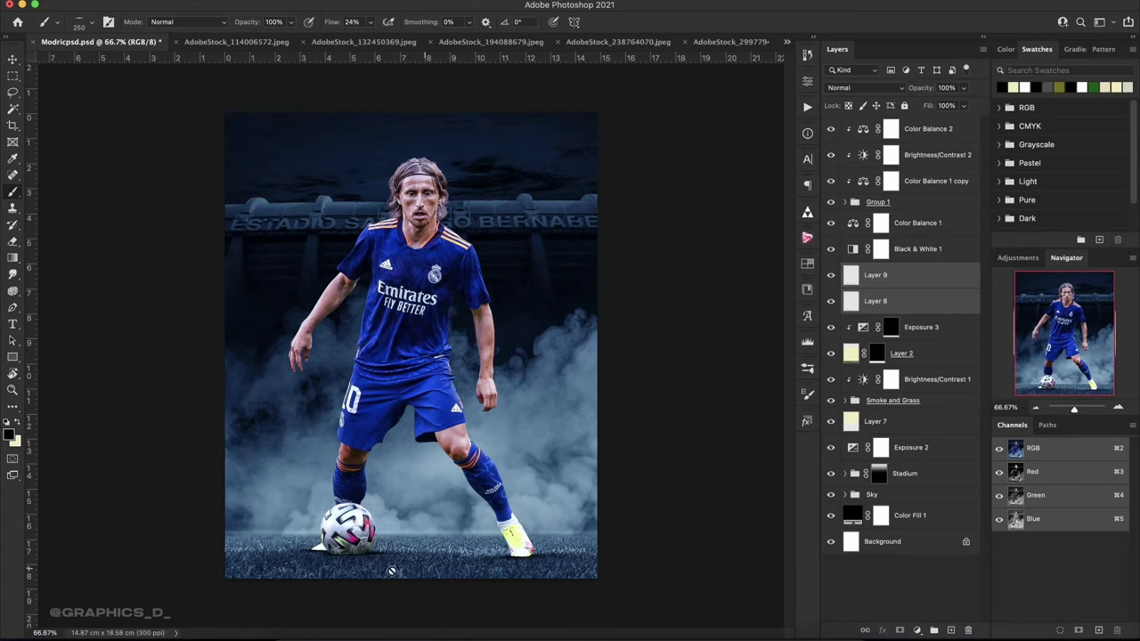
{"action": "left_click", "coordinate": [934, 276]}
Zoom in on the ball and paint a faint shadow beneath it on new Layer 10.
{"action": "left_click", "coordinate": [1119, 407]}
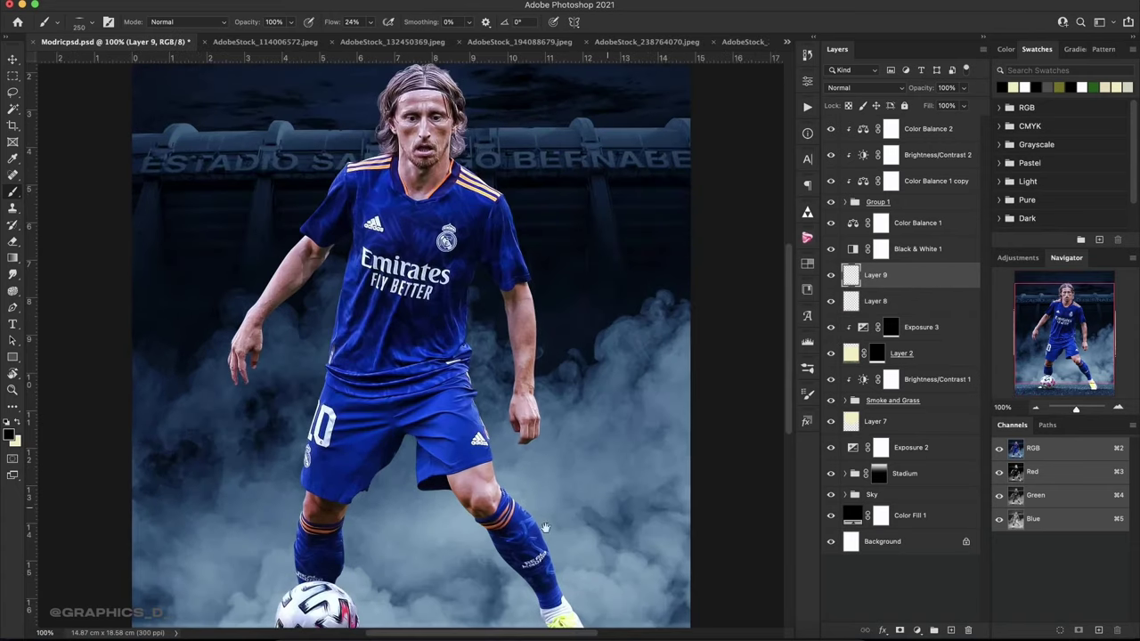
{"action": "left_click_drag", "start_coordinate": [1065, 338], "coordinate": [1056, 375]}
{"action": "left_click", "coordinate": [954, 630]}
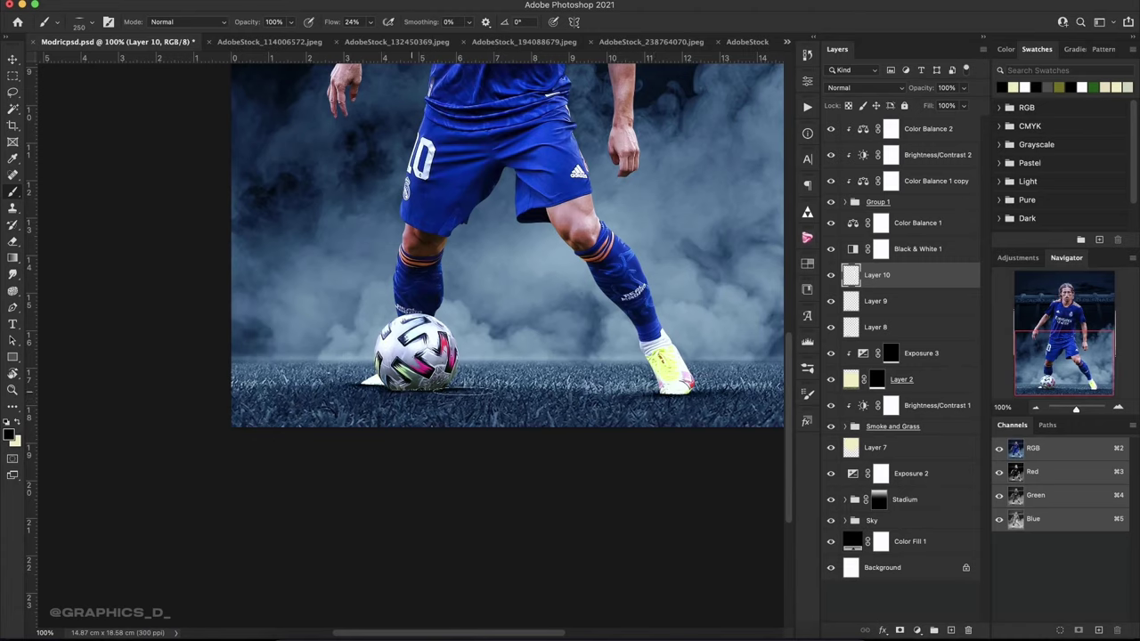
{"action": "left_click_drag", "start_coordinate": [407, 398], "coordinate": [460, 393]}
Duplicate Group 1 into a Group 1 copy lower in the layer stack.
{"action": "left_click", "coordinate": [917, 249]}
{"action": "left_click", "coordinate": [936, 181]}
{"action": "left_click", "coordinate": [891, 202]}
{"action": "mouse_move", "coordinate": [926, 200]}
{"action": "left_mouse_down"}
{"action": "mouse_move", "coordinate": [923, 270]}
{"action": "mouse_move", "coordinate": [934, 275]}
{"action": "left_mouse_up"}
{"action": "right_click", "coordinate": [920, 269]}
{"action": "left_click", "coordinate": [898, 270]}
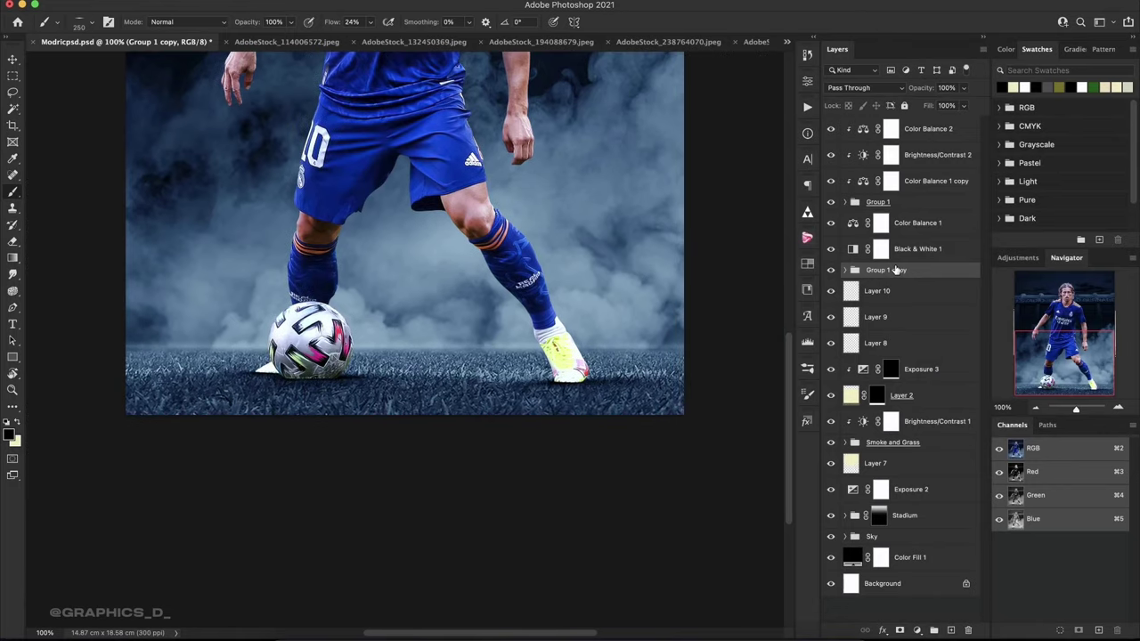
Merge Group 1 copy into one layer and flip it down into a skewed shadow.
{"action": "key", "text": "ctrl+e"}
{"action": "left_click", "coordinate": [1036, 407]}
{"action": "left_click", "coordinate": [1036, 408]}
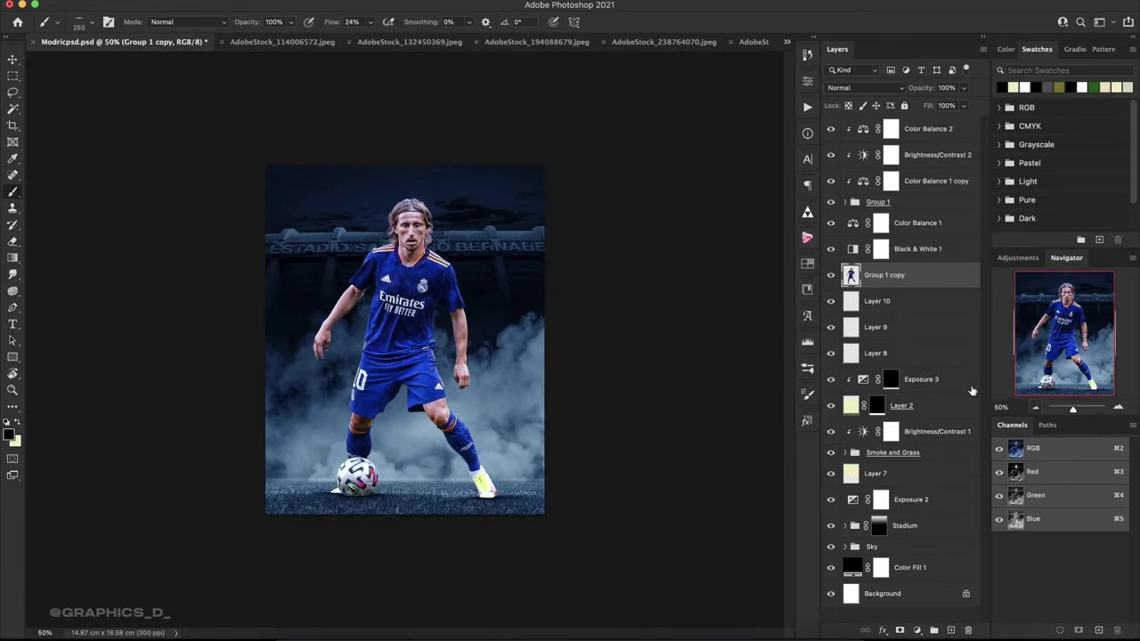
{"action": "key", "text": "ctrl+t"}
{"action": "mouse_move", "coordinate": [406, 198]}
{"action": "left_mouse_down"}
{"action": "mouse_move", "coordinate": [263, 565]}
{"action": "mouse_move", "coordinate": [284, 534]}
{"action": "left_mouse_up"}
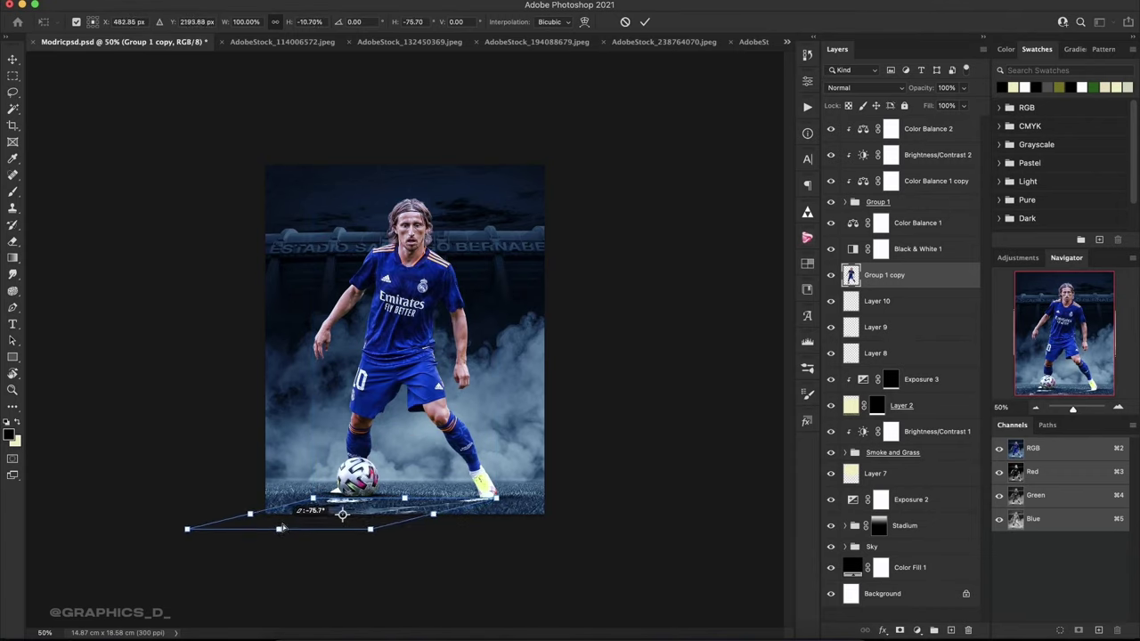
Adjust the shadow's corners to lie across the grass under the ball and boot, and commit.
{"action": "left_click", "coordinate": [1119, 407]}
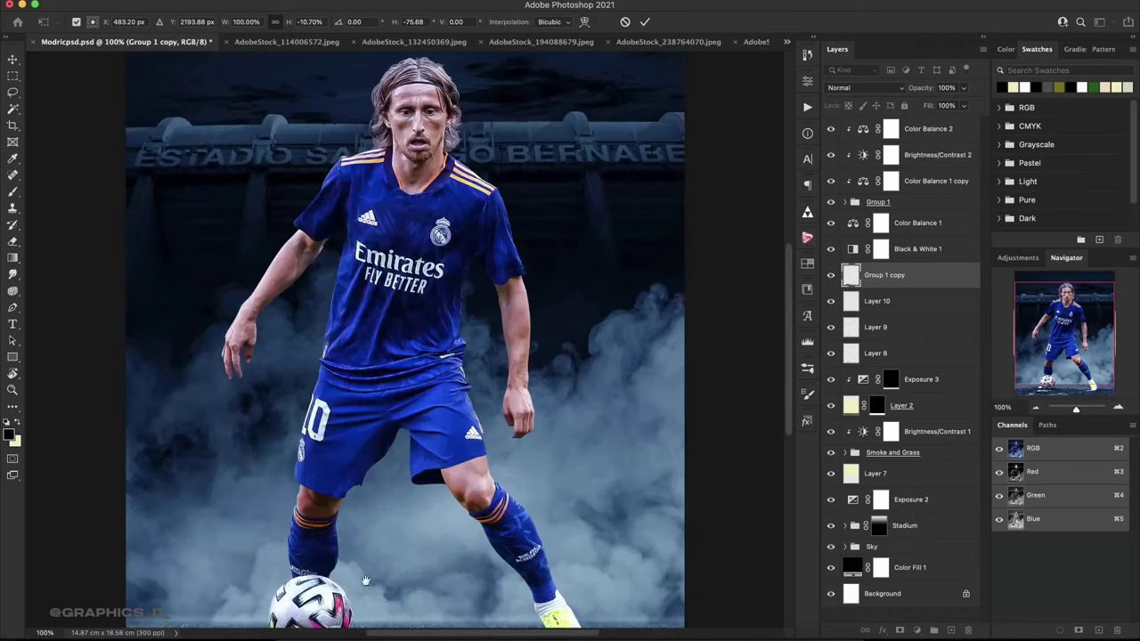
{"action": "mouse_move", "coordinate": [365, 581]}
{"action": "left_mouse_down"}
{"action": "mouse_move", "coordinate": [644, 210]}
{"action": "mouse_move", "coordinate": [578, 225]}
{"action": "left_mouse_up"}
{"action": "left_click_drag", "start_coordinate": [434, 292], "coordinate": [490, 292]}
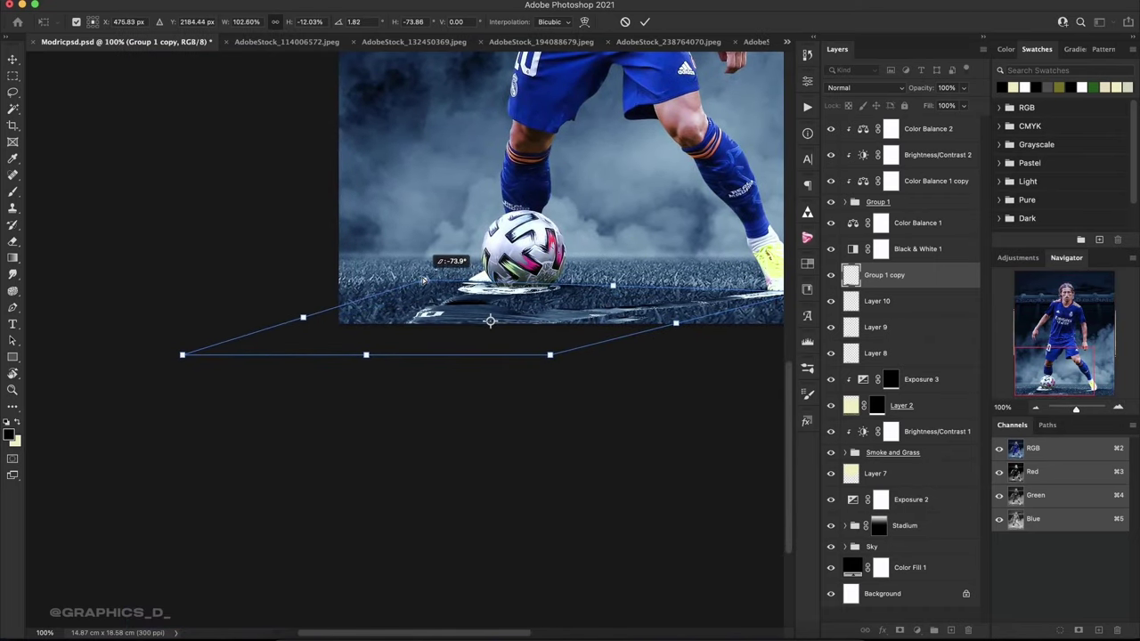
{"action": "left_click_drag", "start_coordinate": [647, 292], "coordinate": [512, 286]}
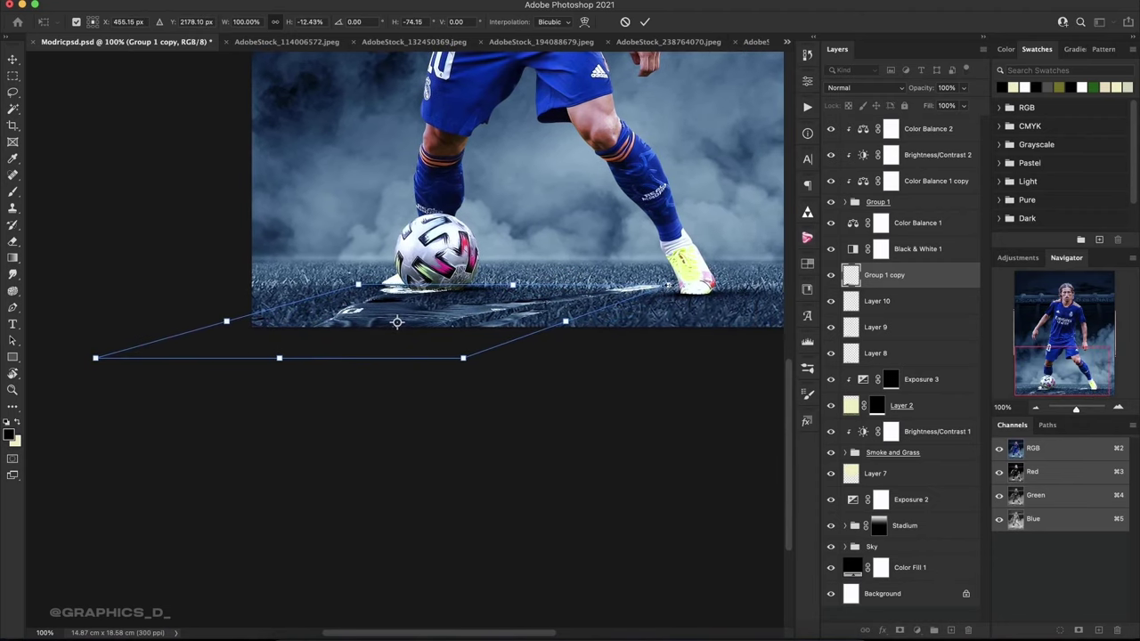
{"action": "left_click_drag", "start_coordinate": [669, 288], "coordinate": [713, 291]}
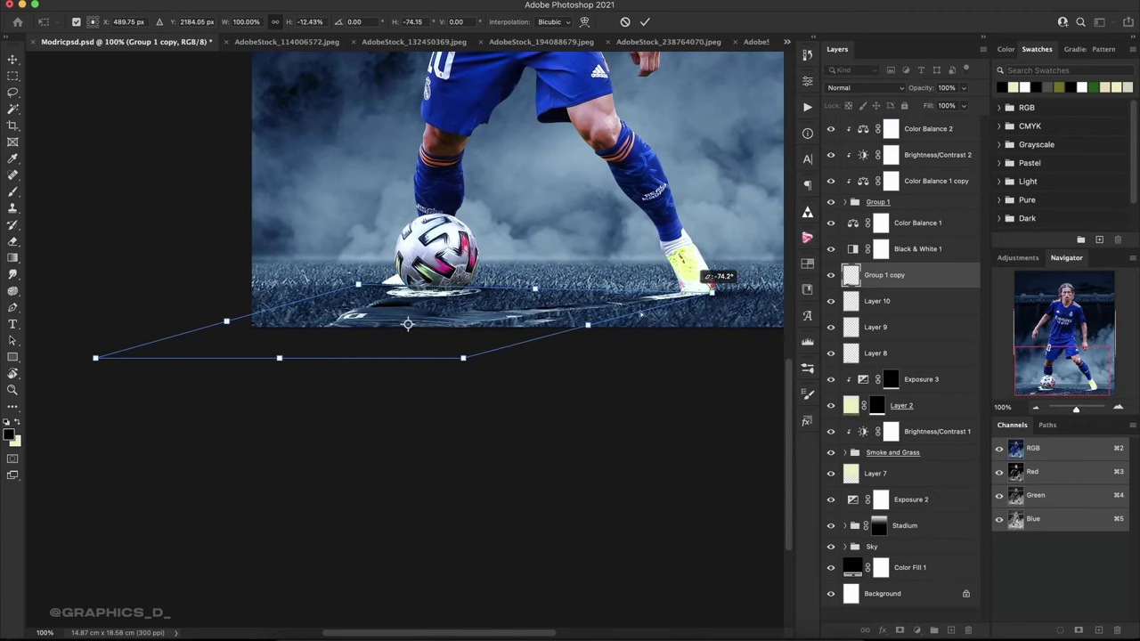
{"action": "left_click_drag", "start_coordinate": [463, 360], "coordinate": [383, 402]}
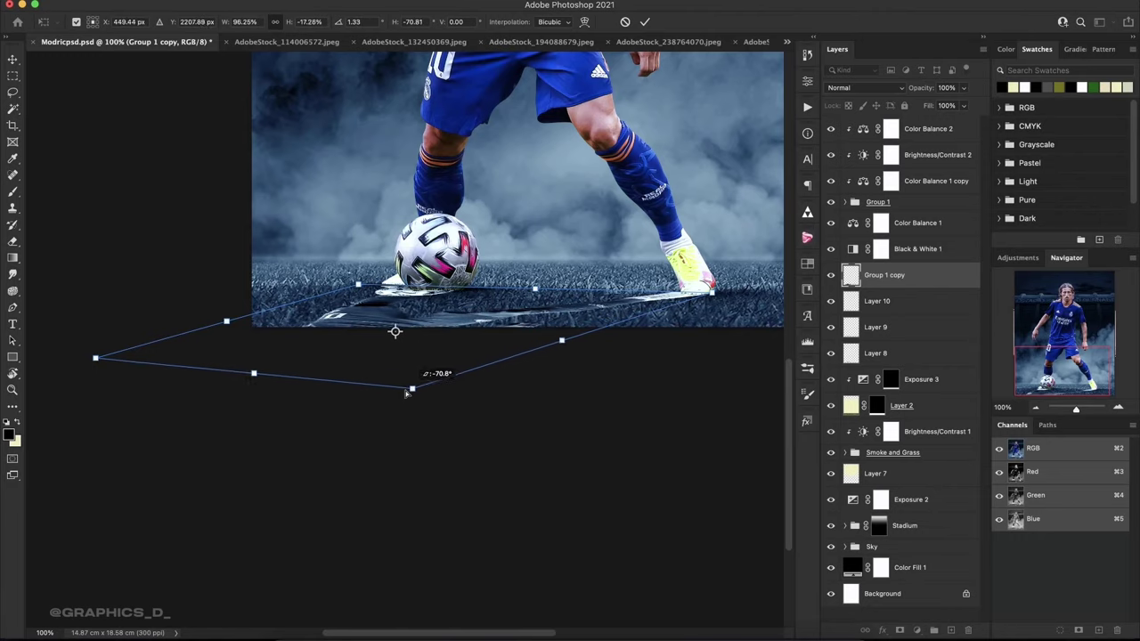
{"action": "left_click_drag", "start_coordinate": [710, 294], "coordinate": [724, 293]}
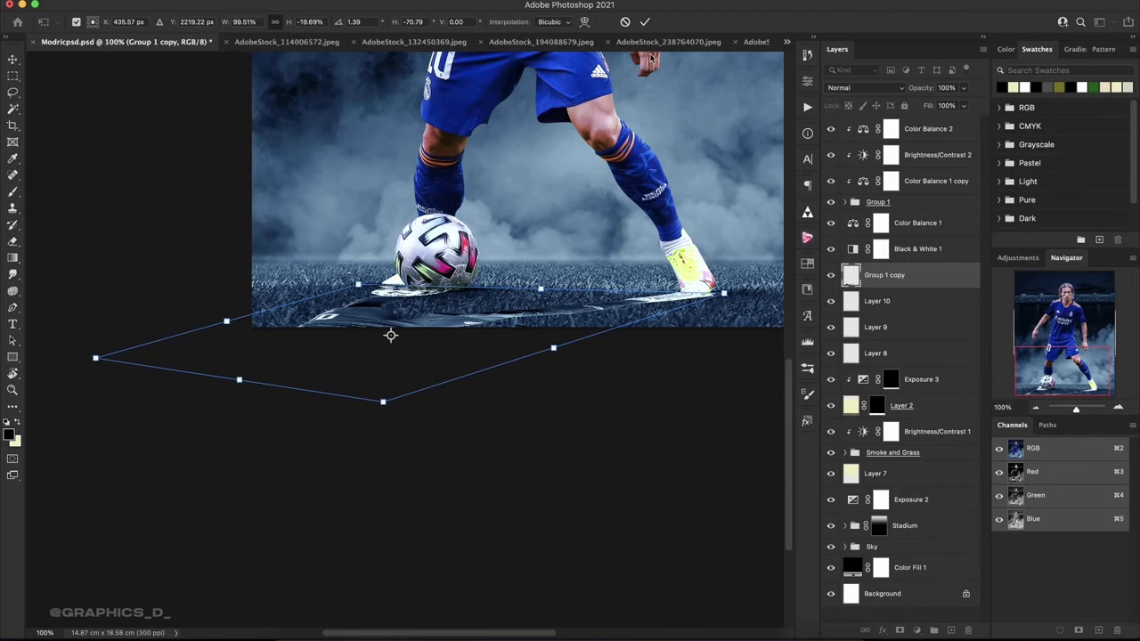
{"action": "left_click", "coordinate": [646, 22]}
Turn the shadow copy black with Lightness -100 and set its fill to 60%.
{"action": "key", "text": "ctrl+u"}
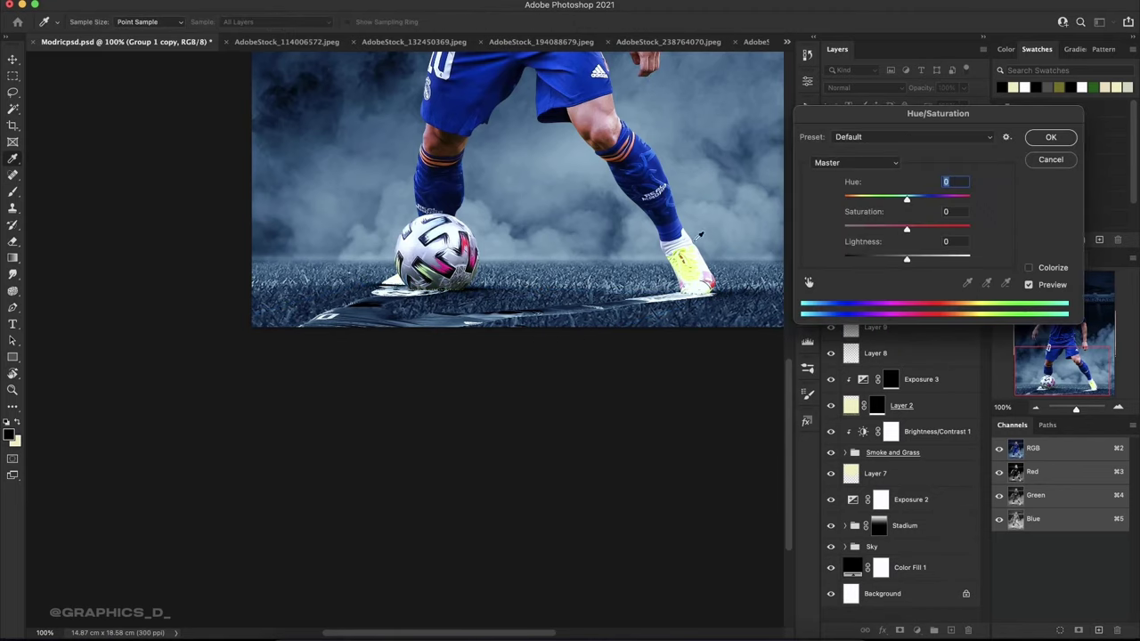
{"action": "left_click_drag", "start_coordinate": [907, 259], "coordinate": [847, 259]}
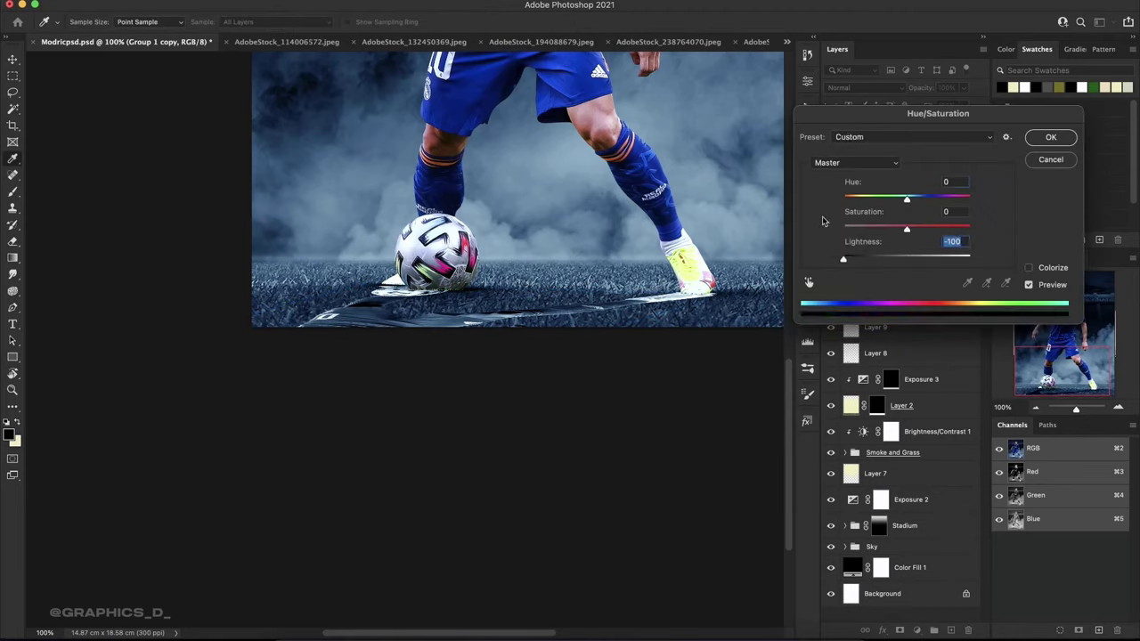
{"action": "left_click", "coordinate": [1051, 137]}
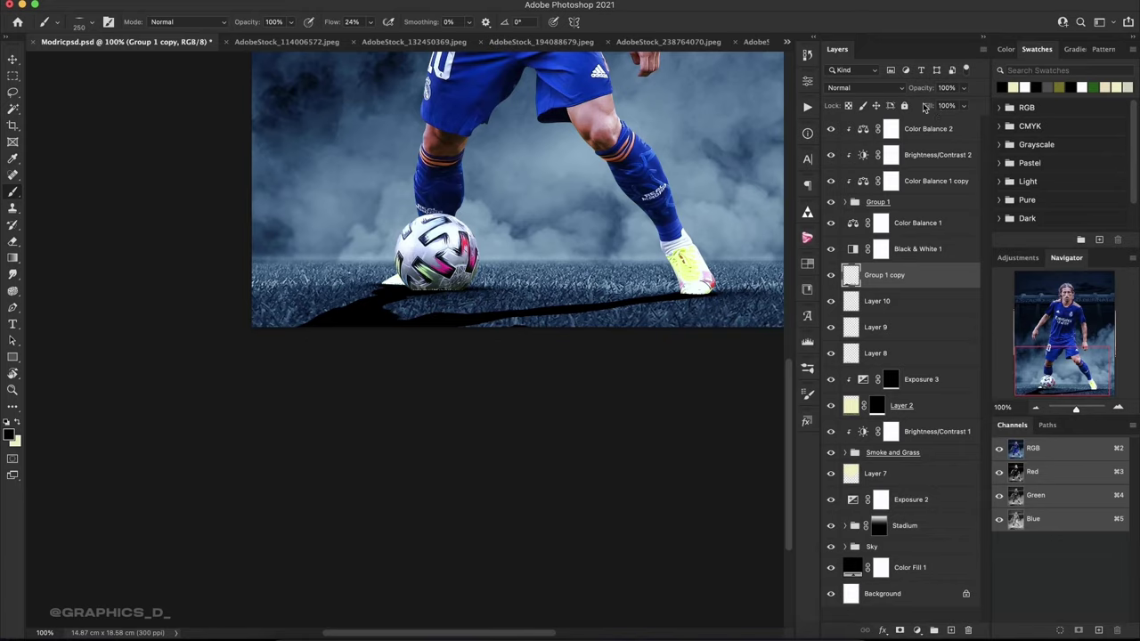
{"action": "left_click_drag", "start_coordinate": [926, 107], "coordinate": [891, 113]}
{"action": "key", "text": "Return"}
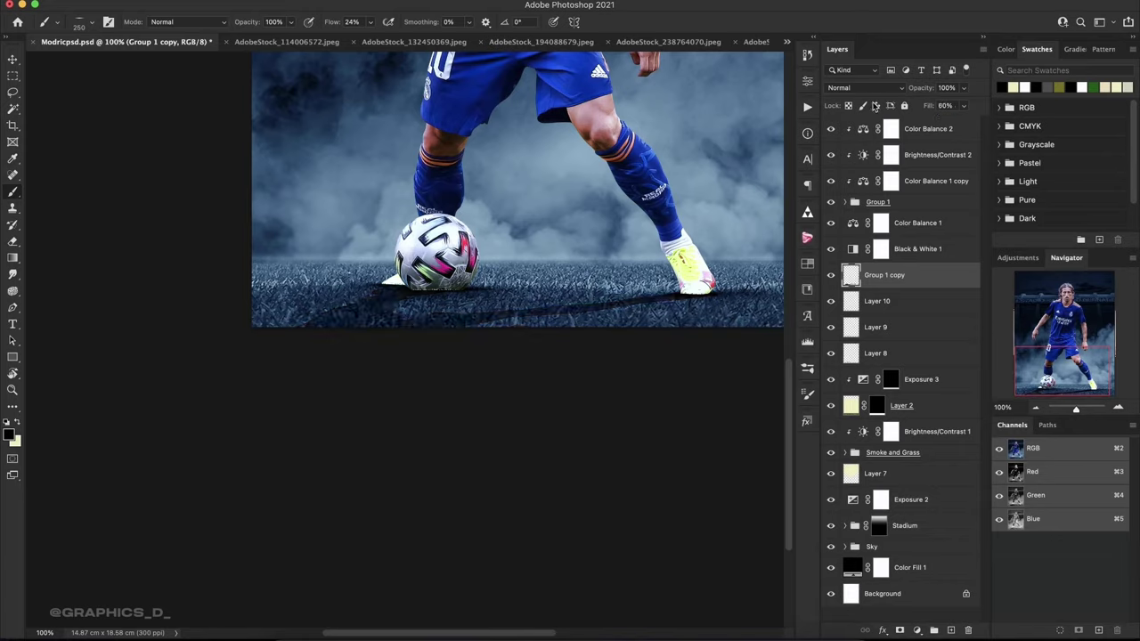
Soften the shadow with Gaussian Blur and reduce its fill to 40%.
{"action": "left_click", "coordinate": [301, 3]}
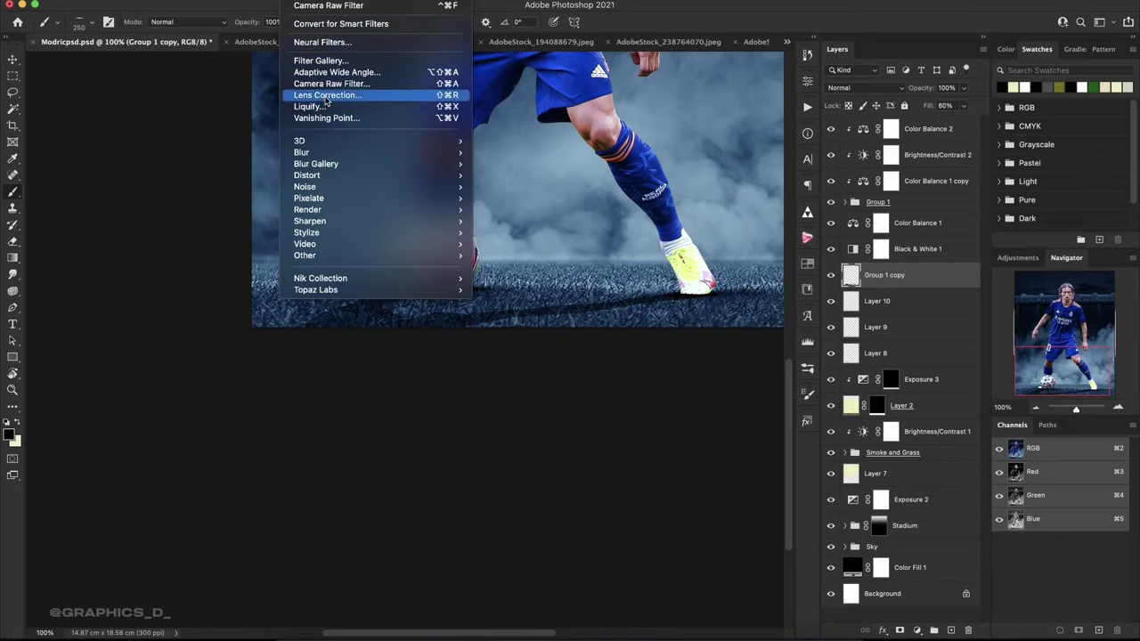
{"action": "mouse_move", "coordinate": [301, 153]}
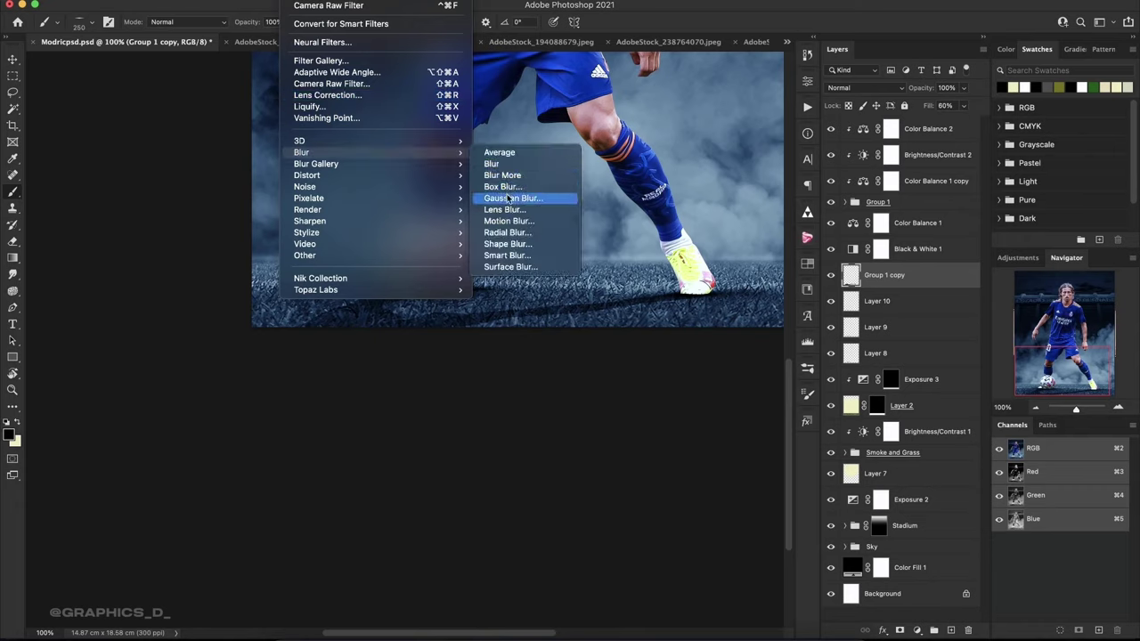
{"action": "left_click", "coordinate": [516, 193]}
{"action": "left_click", "coordinate": [924, 238]}
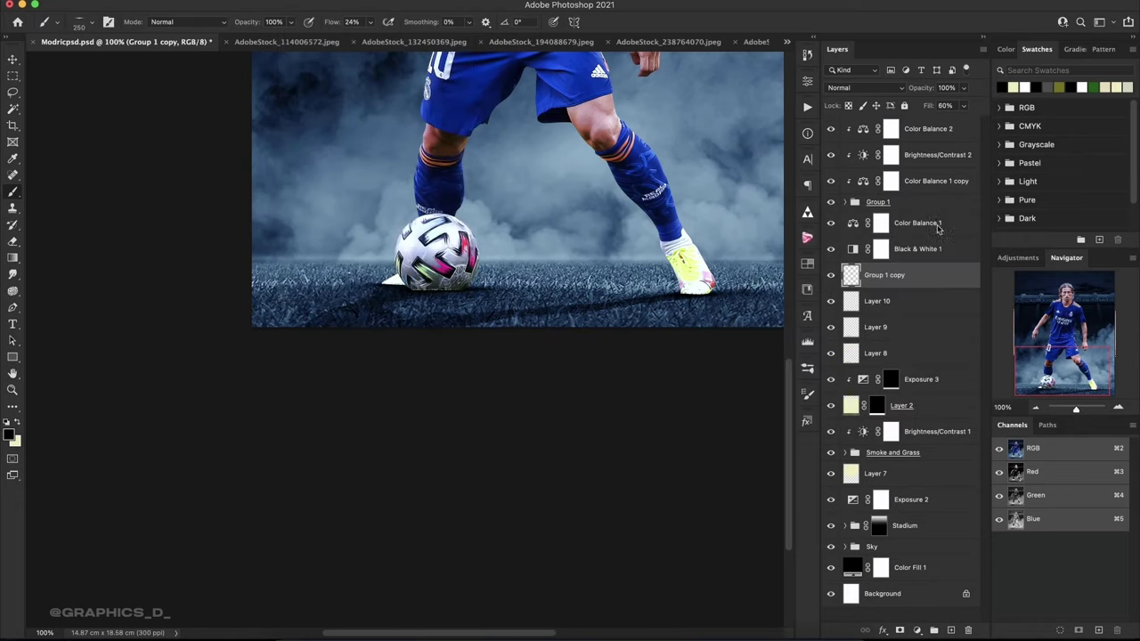
{"action": "type", "text": "0"}
{"action": "key", "text": "Return"}
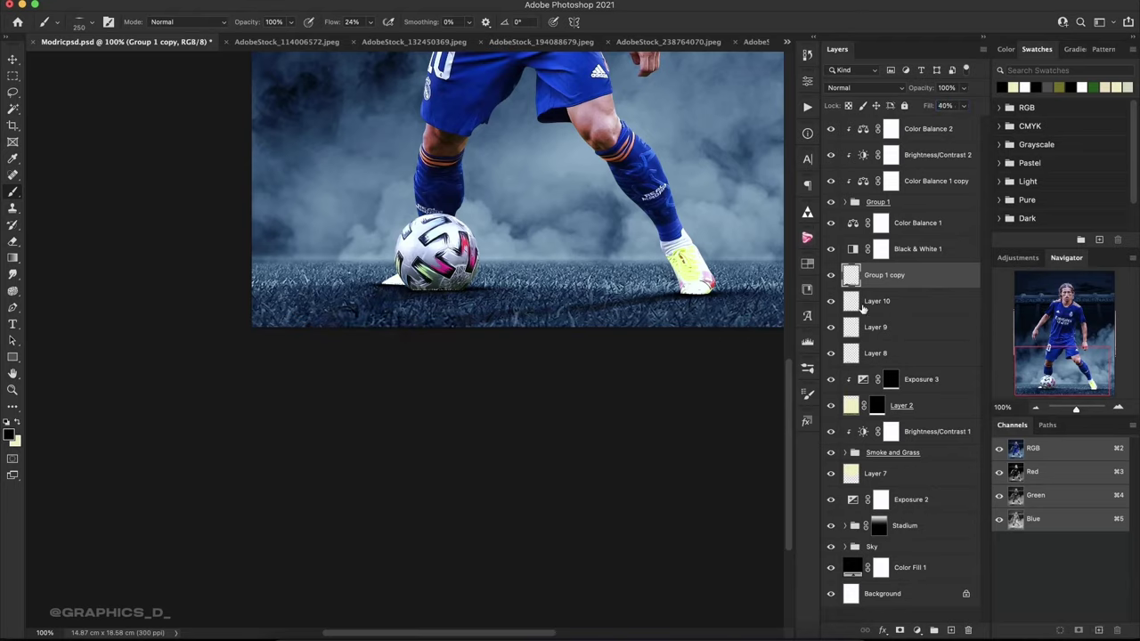
Add a black mask to the shadow and reveal it along the lower-left grass with a white soft round brush.
{"action": "left_click", "coordinate": [899, 629], "text": "alt"}
{"action": "right_click", "coordinate": [459, 259]}
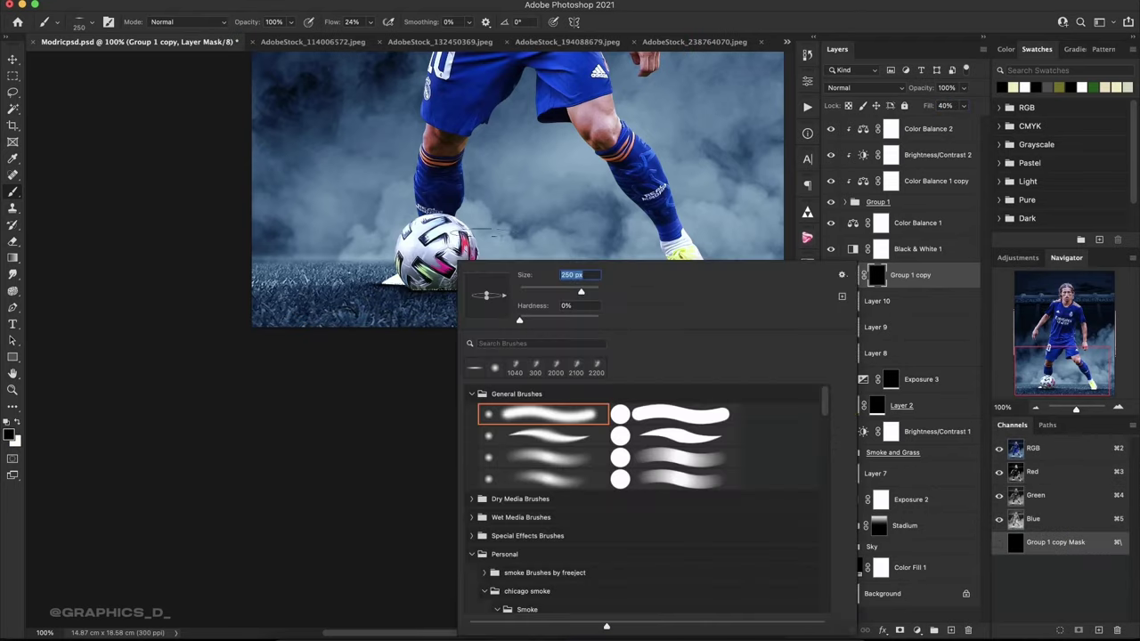
{"action": "left_click", "coordinate": [541, 411]}
{"action": "key", "text": "Return"}
{"action": "key", "text": "x"}
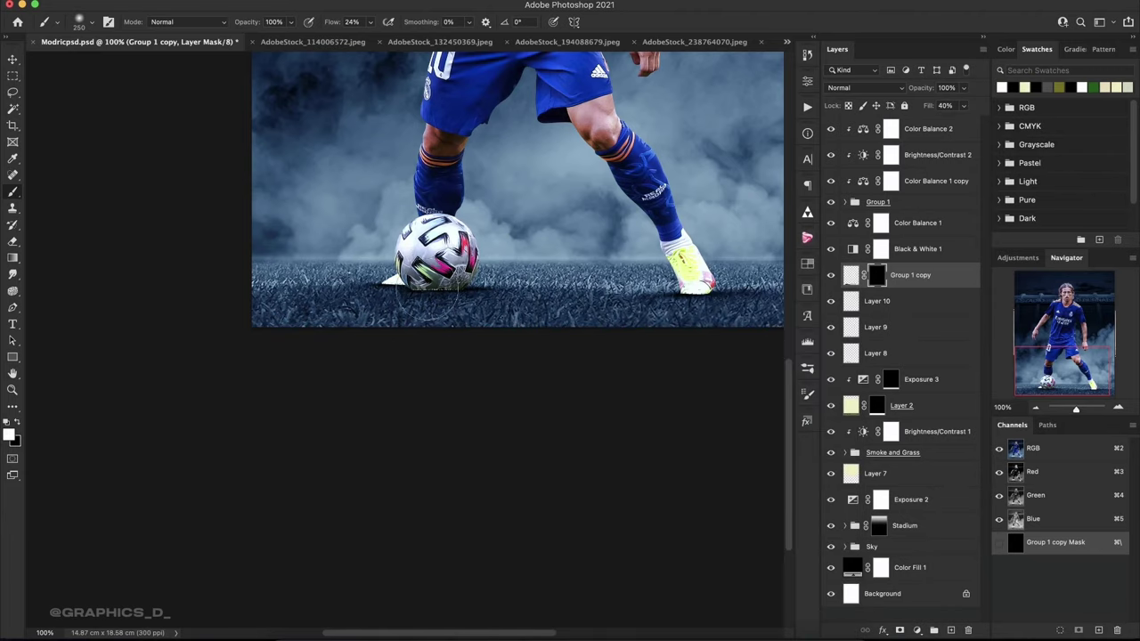
{"action": "left_click_drag", "start_coordinate": [356, 308], "coordinate": [307, 310]}
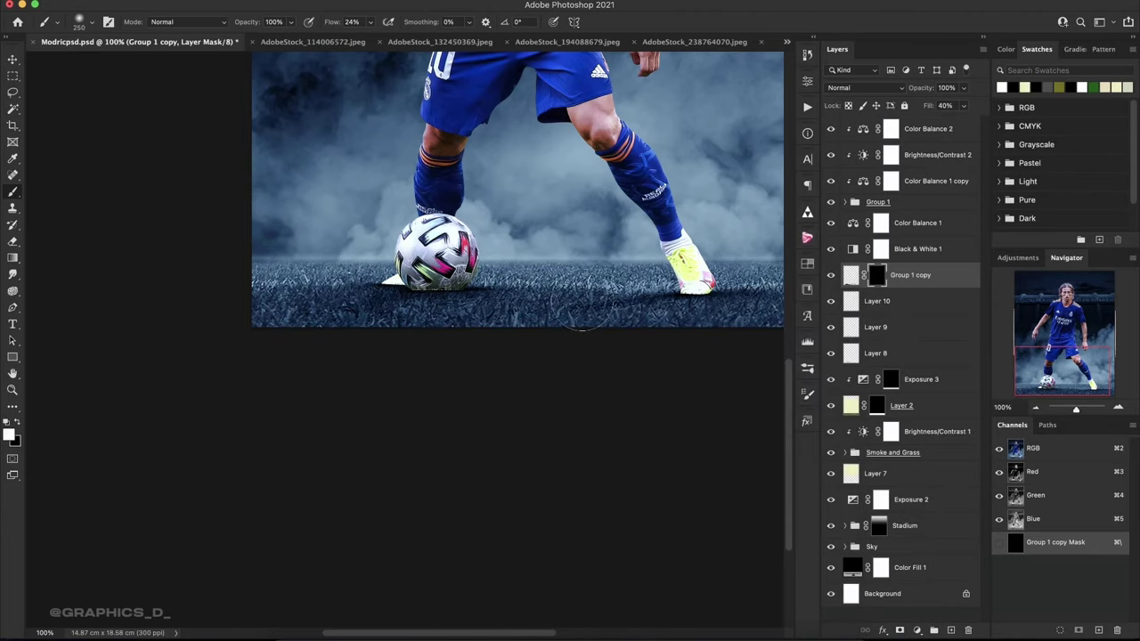
Rotate and zoom the view close onto the ball and grass, then select Group 1.
{"action": "mouse_move", "coordinate": [518, 220]}
{"action": "left_mouse_down"}
{"action": "mouse_move", "coordinate": [423, 359]}
{"action": "mouse_move", "coordinate": [324, 382]}
{"action": "left_mouse_up"}
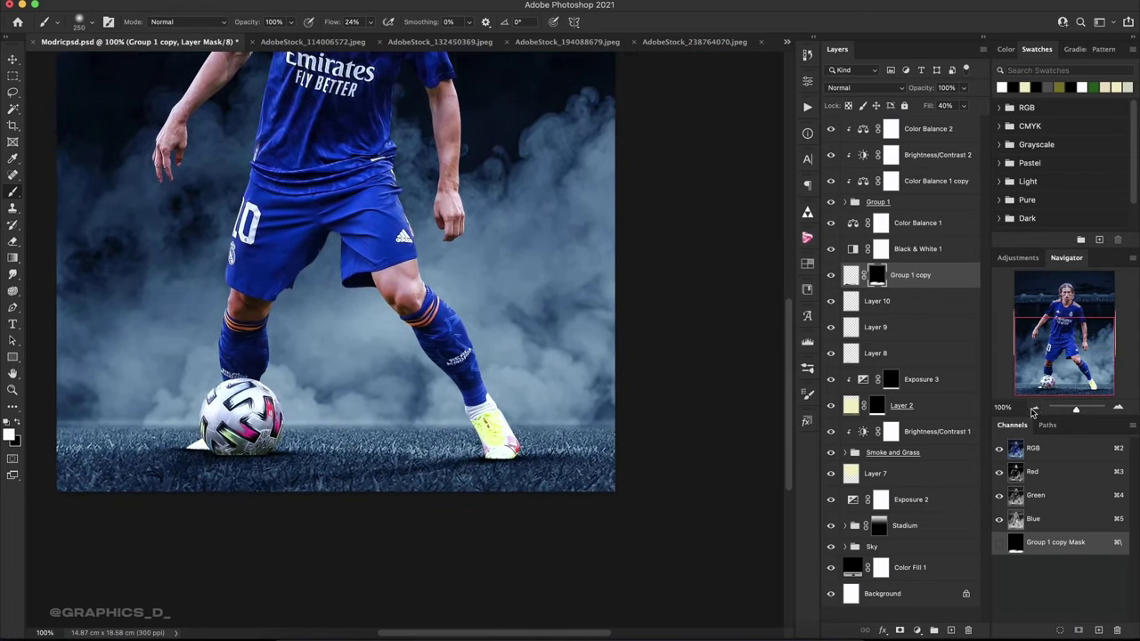
{"action": "left_click", "coordinate": [1035, 408]}
{"action": "key", "text": "r"}
{"action": "mouse_move", "coordinate": [445, 258]}
{"action": "left_mouse_down"}
{"action": "mouse_move", "coordinate": [329, 300]}
{"action": "mouse_move", "coordinate": [474, 401]}
{"action": "left_mouse_up"}
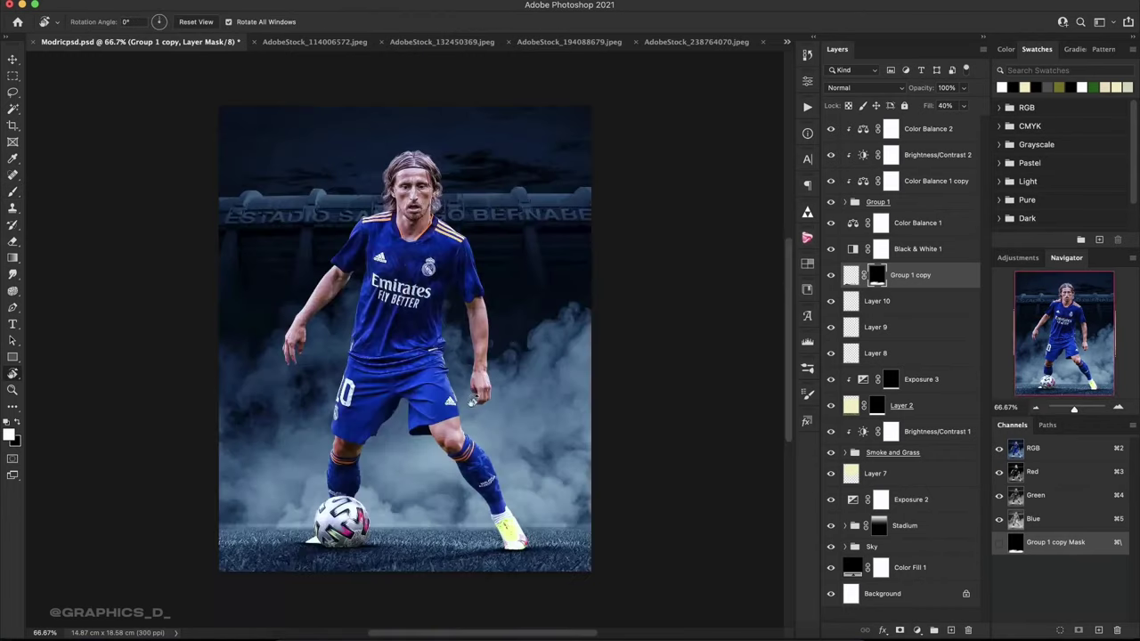
{"action": "left_click", "coordinate": [1119, 408]}
{"action": "left_click", "coordinate": [1119, 408]}
{"action": "left_click_drag", "start_coordinate": [1064, 331], "coordinate": [1065, 379]}
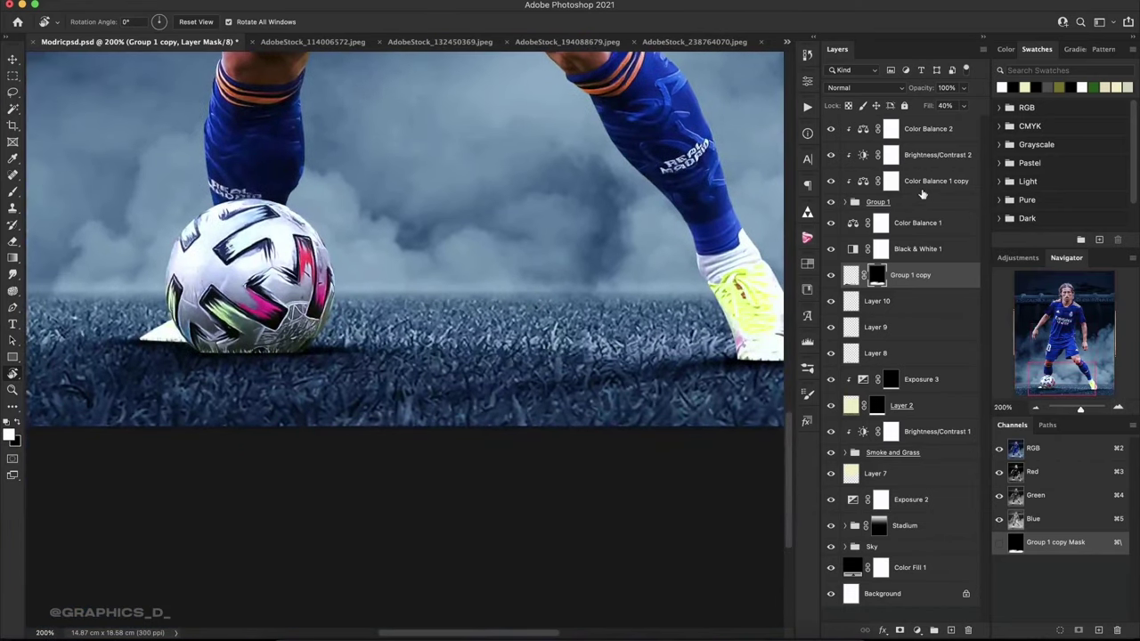
{"action": "left_click", "coordinate": [924, 190]}
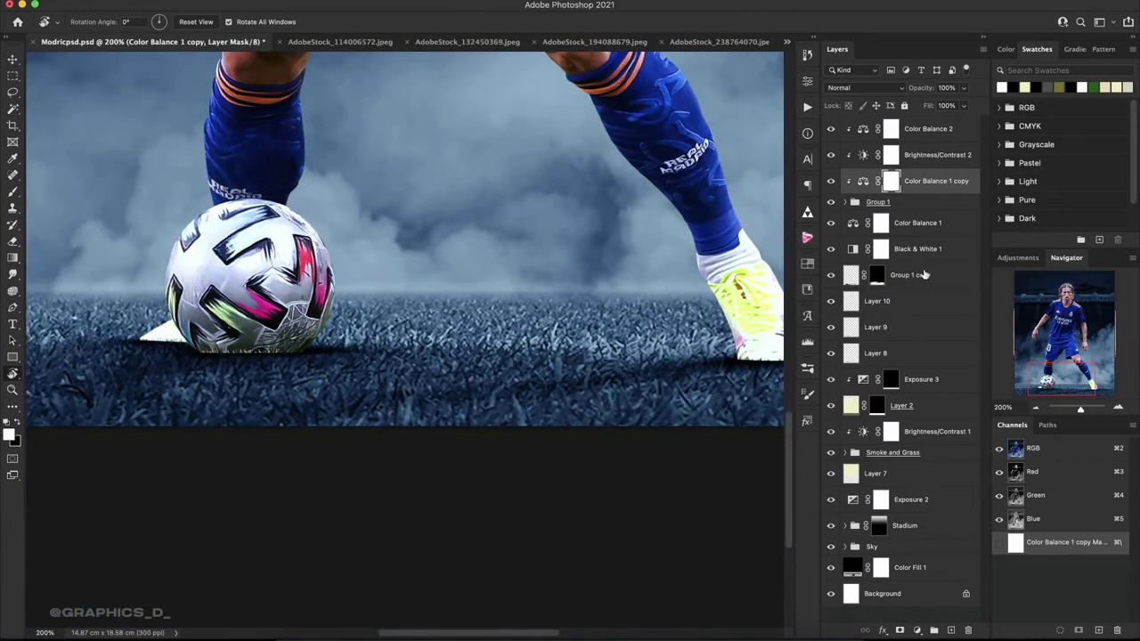
{"action": "left_click", "coordinate": [904, 205]}
On a new layer above Group 1, paint a dark shadow under the ball.
{"action": "left_click", "coordinate": [953, 630]}
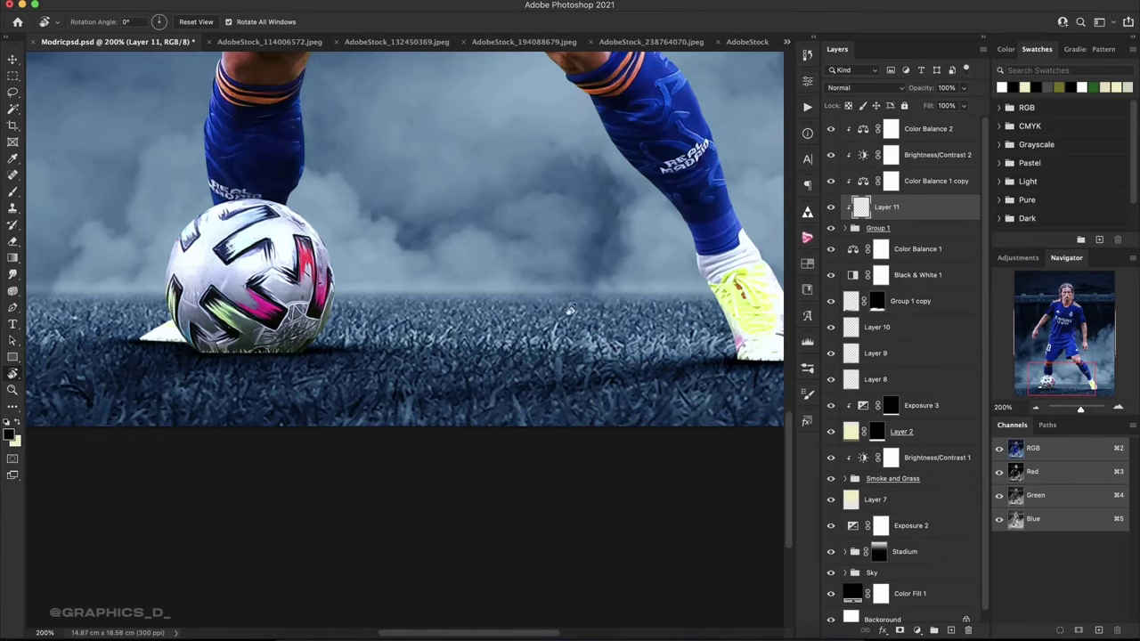
{"action": "key", "text": "b"}
{"action": "right_click", "coordinate": [312, 259]}
{"action": "key", "text": "Escape"}
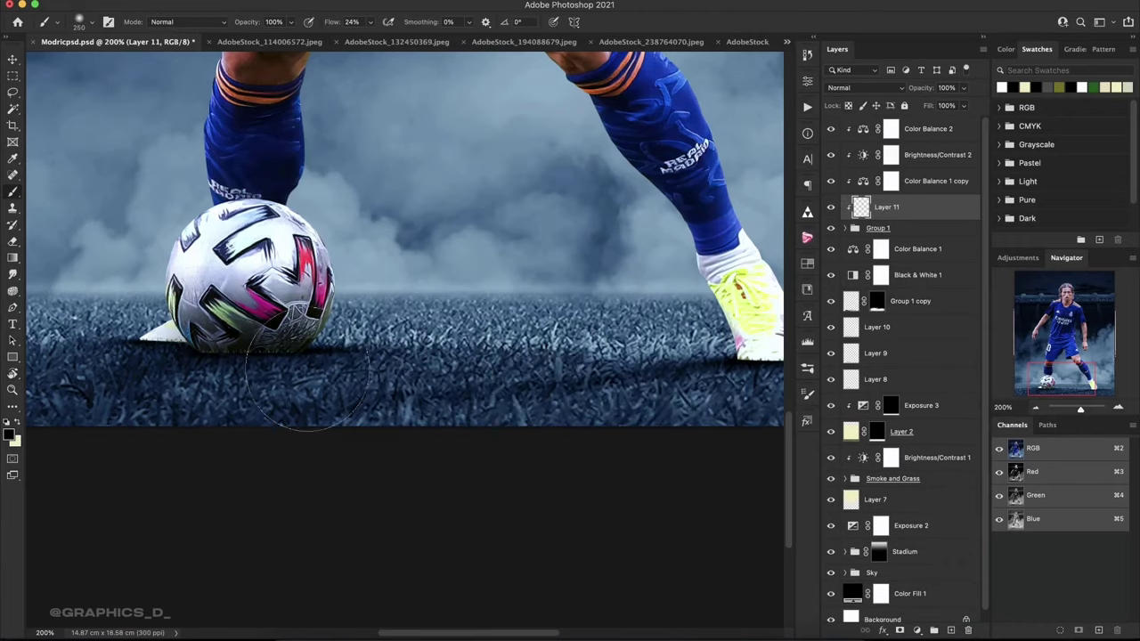
{"action": "scroll", "coordinate": [356, 428], "scroll_direction": "left", "scroll_amount": 5}
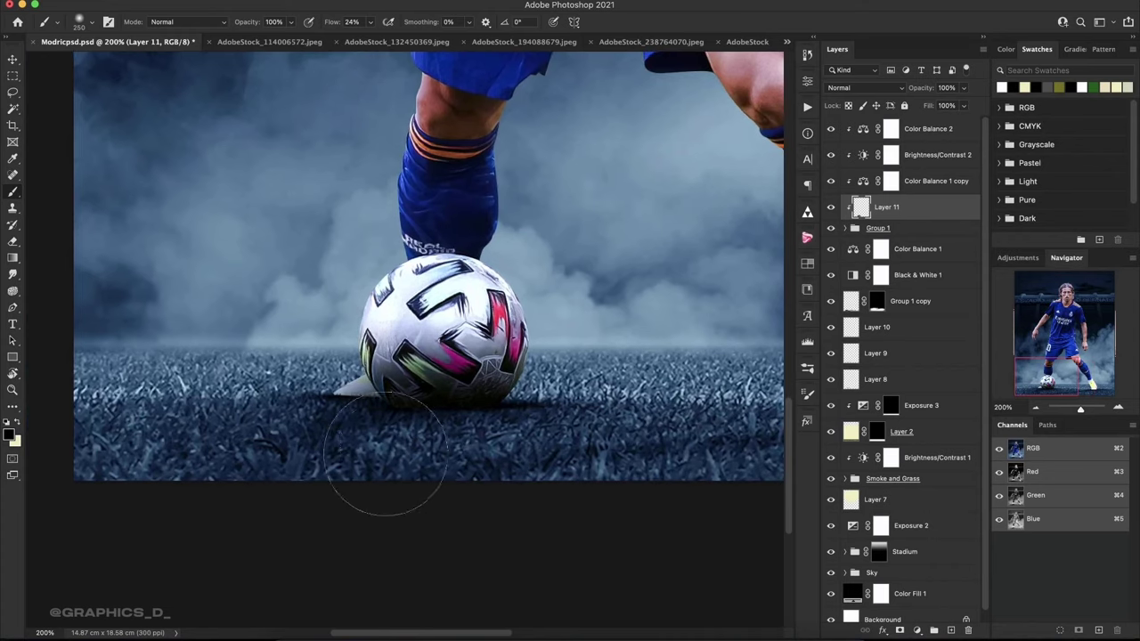
{"action": "mouse_move", "coordinate": [385, 457]}
{"action": "left_mouse_down"}
{"action": "mouse_move", "coordinate": [409, 453]}
{"action": "mouse_move", "coordinate": [454, 357]}
{"action": "mouse_move", "coordinate": [433, 356]}
{"action": "mouse_move", "coordinate": [482, 325]}
{"action": "left_mouse_up"}
Darken the white sock and right boot with painted shadow.
{"action": "scroll", "coordinate": [547, 483], "scroll_direction": "down", "scroll_amount": 3}
{"action": "scroll", "coordinate": [499, 401], "scroll_direction": "right", "scroll_amount": 10}
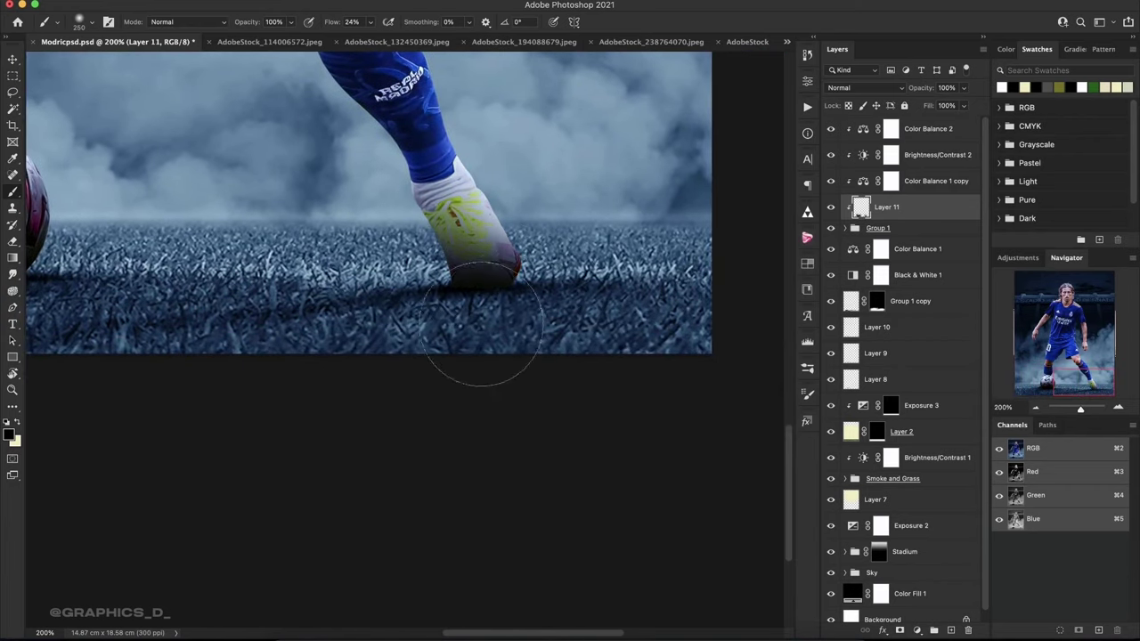
{"action": "scroll", "coordinate": [482, 325], "scroll_direction": "up", "scroll_amount": 3}
{"action": "scroll", "coordinate": [482, 326], "scroll_direction": "left", "scroll_amount": 5}
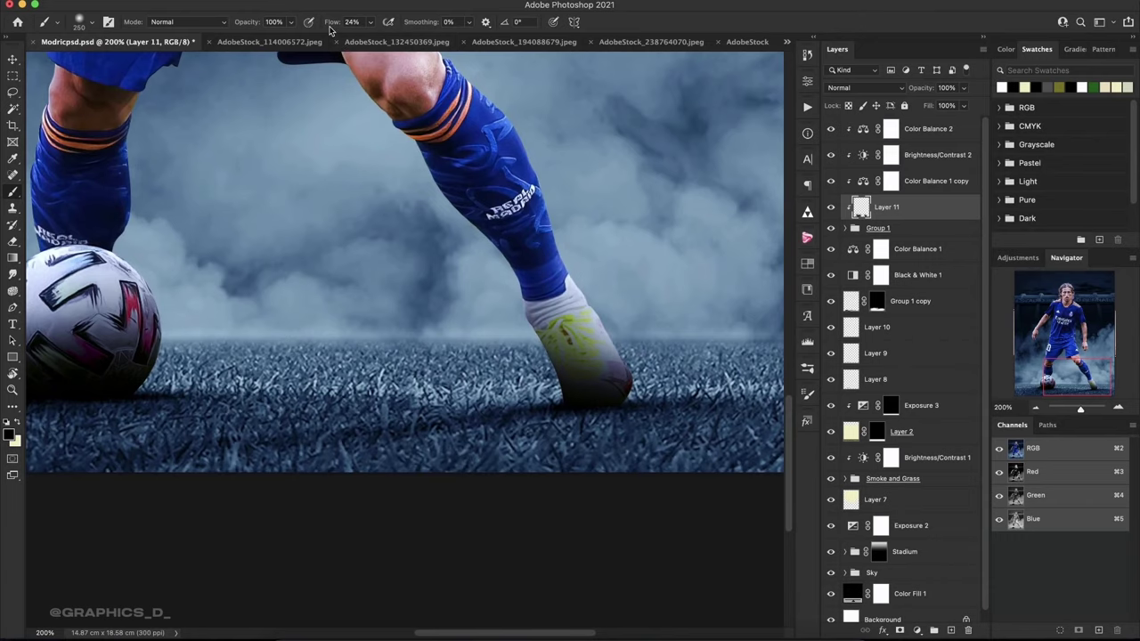
{"action": "left_click_drag", "start_coordinate": [548, 294], "coordinate": [570, 331]}
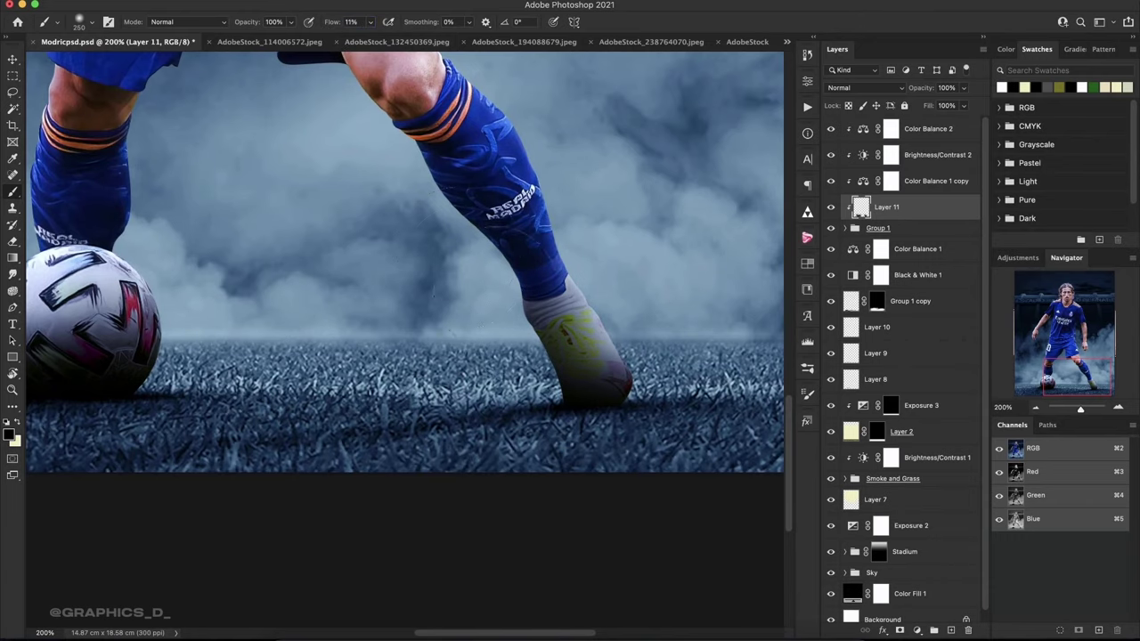
{"action": "scroll", "coordinate": [448, 474], "scroll_direction": "up", "scroll_amount": 1}
{"action": "scroll", "coordinate": [447, 474], "scroll_direction": "left", "scroll_amount": 6}
{"action": "scroll", "coordinate": [454, 428], "scroll_direction": "left", "scroll_amount": 4}
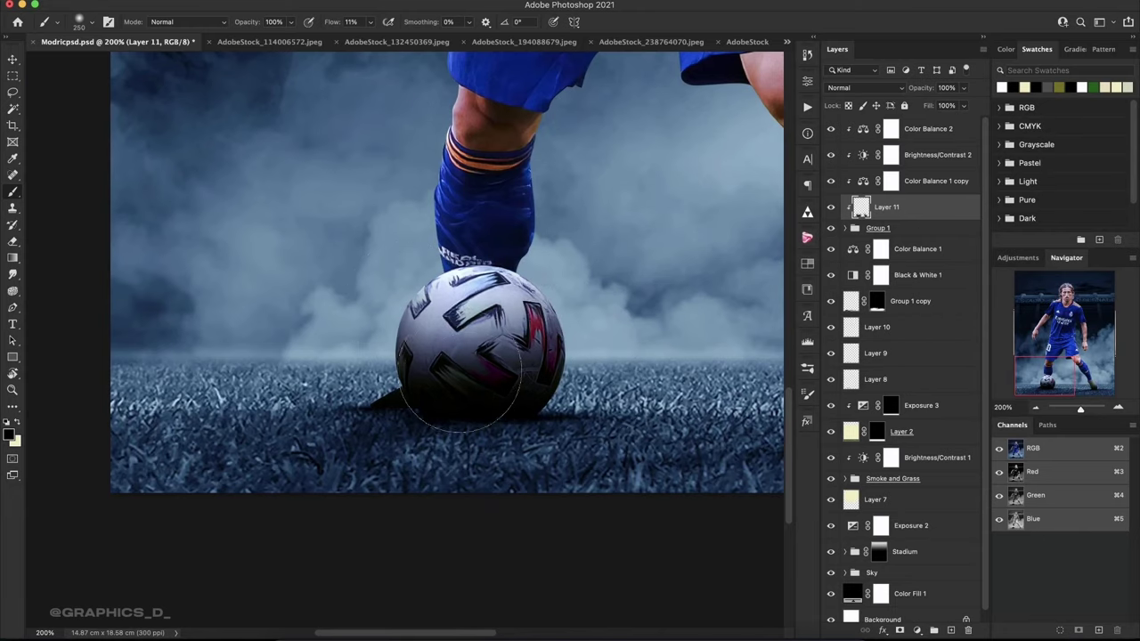
{"action": "left_click_drag", "start_coordinate": [599, 426], "coordinate": [575, 434]}
{"action": "scroll", "coordinate": [540, 481], "scroll_direction": "right", "scroll_amount": 8}
{"action": "scroll", "coordinate": [540, 481], "scroll_direction": "up", "scroll_amount": 1}
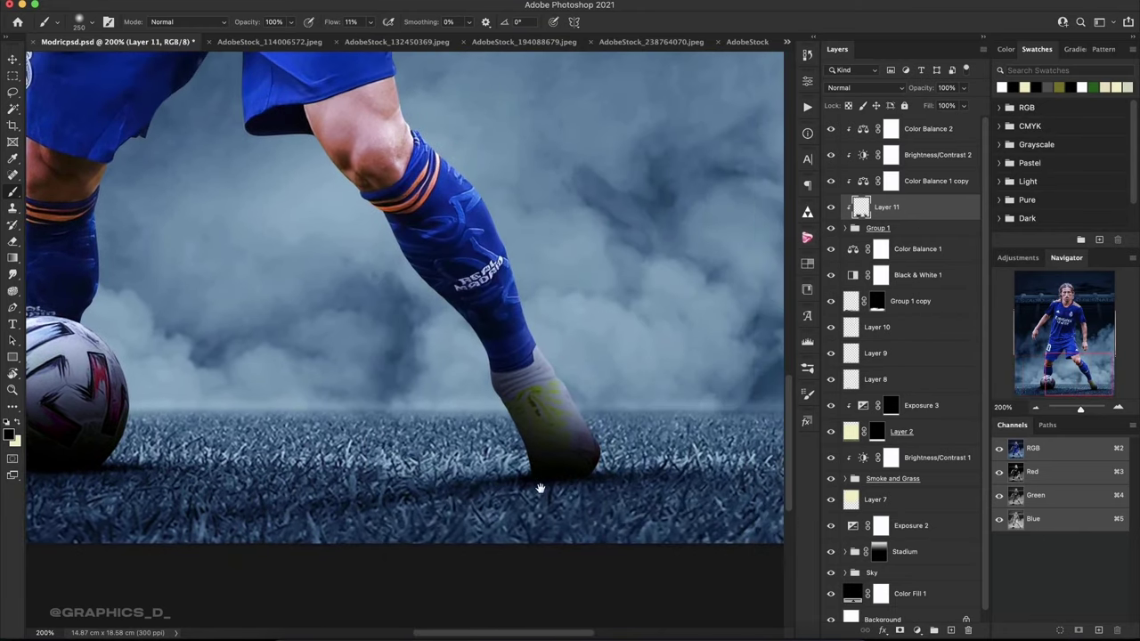
Inspect the whole poster with a rotated view, return upright, zoom on the ball, and select Group 1 copy.
{"action": "key", "text": "ctrl+0"}
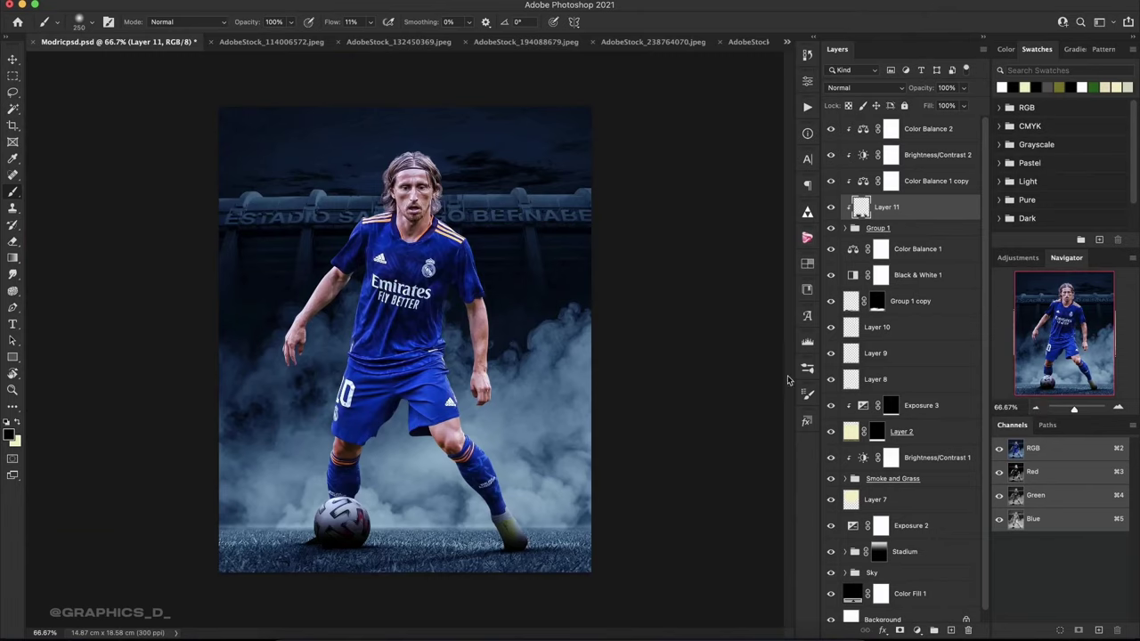
{"action": "key", "text": "r"}
{"action": "mouse_move", "coordinate": [428, 183]}
{"action": "left_mouse_down"}
{"action": "mouse_move", "coordinate": [497, 401]}
{"action": "mouse_move", "coordinate": [400, 347]}
{"action": "mouse_move", "coordinate": [670, 249]}
{"action": "left_mouse_up"}
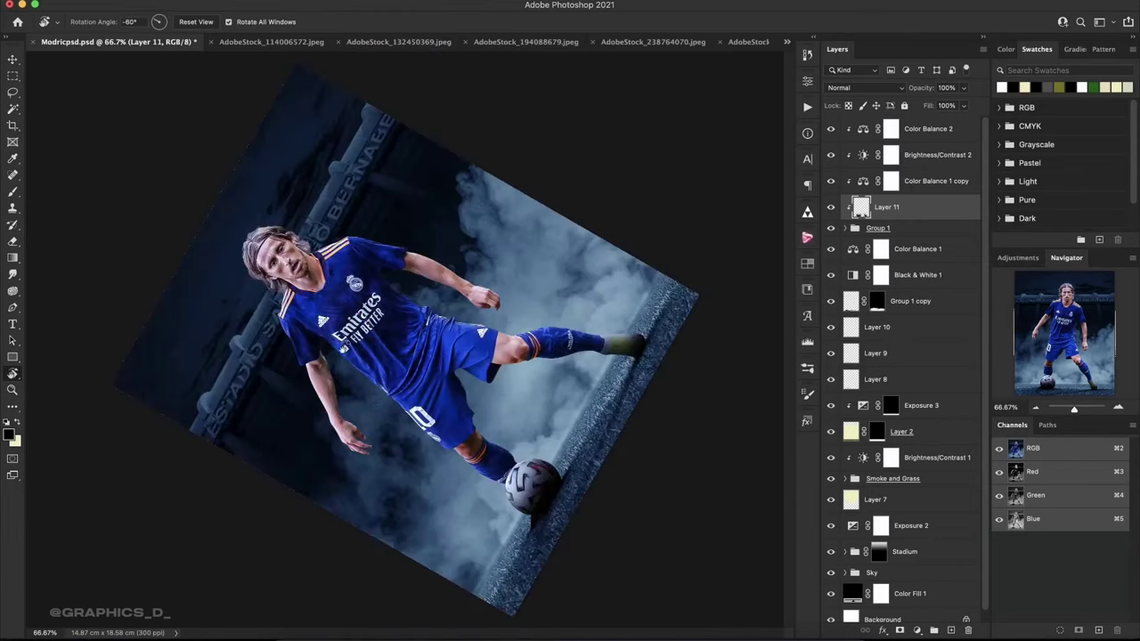
{"action": "mouse_move", "coordinate": [449, 351]}
{"action": "left_mouse_down"}
{"action": "mouse_move", "coordinate": [530, 319]}
{"action": "mouse_move", "coordinate": [559, 367]}
{"action": "left_mouse_up"}
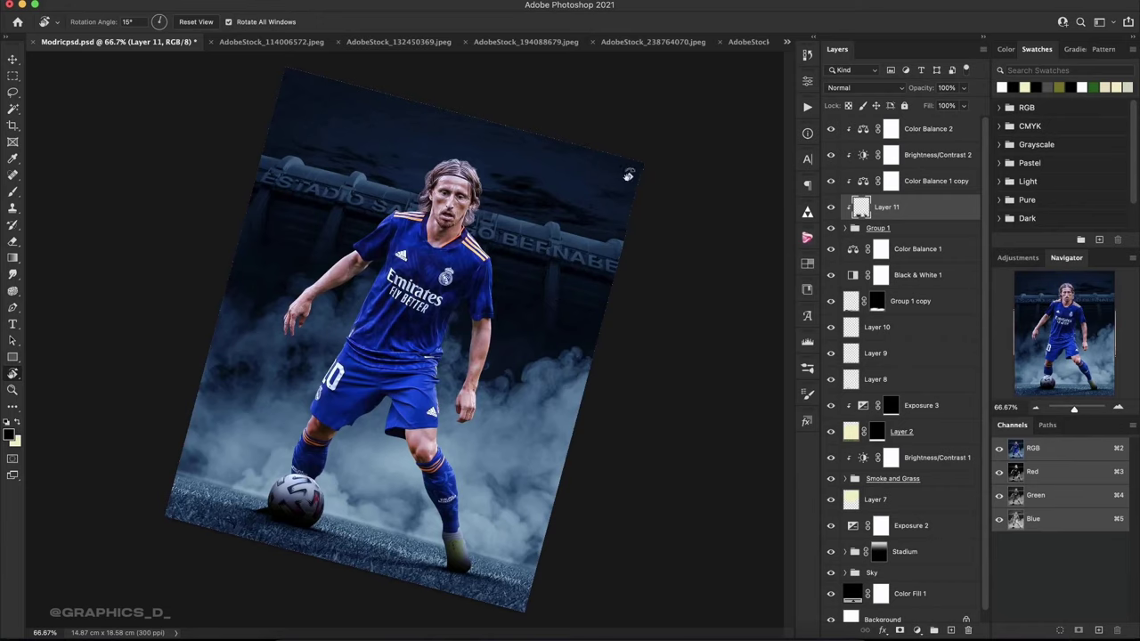
{"action": "left_click_drag", "start_coordinate": [560, 279], "coordinate": [555, 223]}
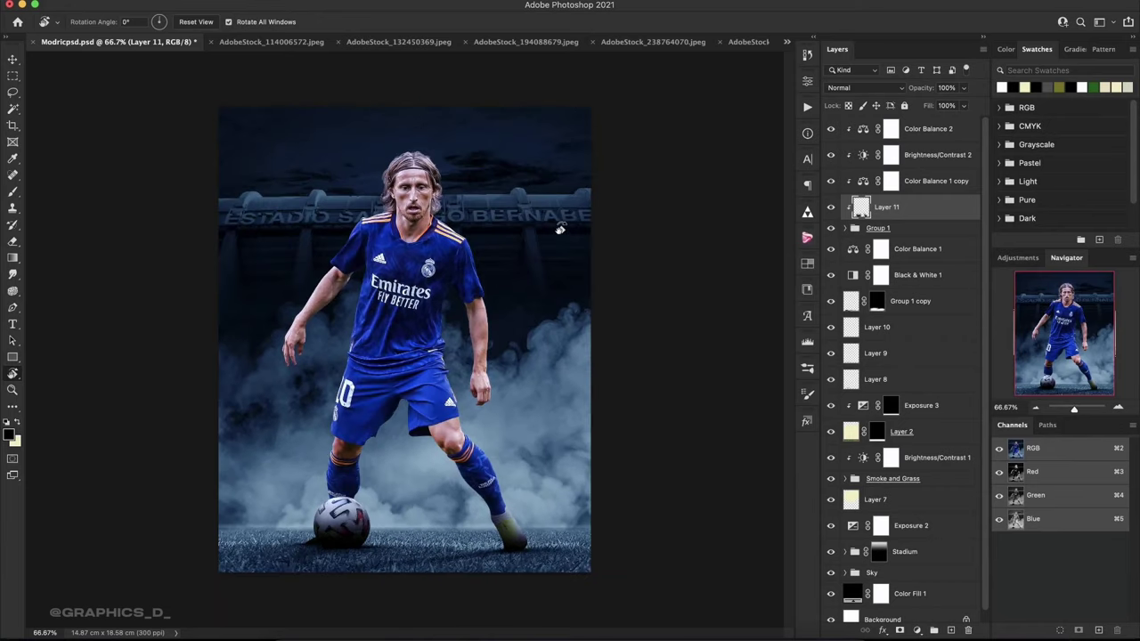
{"action": "left_click", "coordinate": [1117, 408]}
{"action": "left_click", "coordinate": [1117, 408]}
{"action": "scroll", "coordinate": [597, 312], "scroll_direction": "down", "scroll_amount": 5}
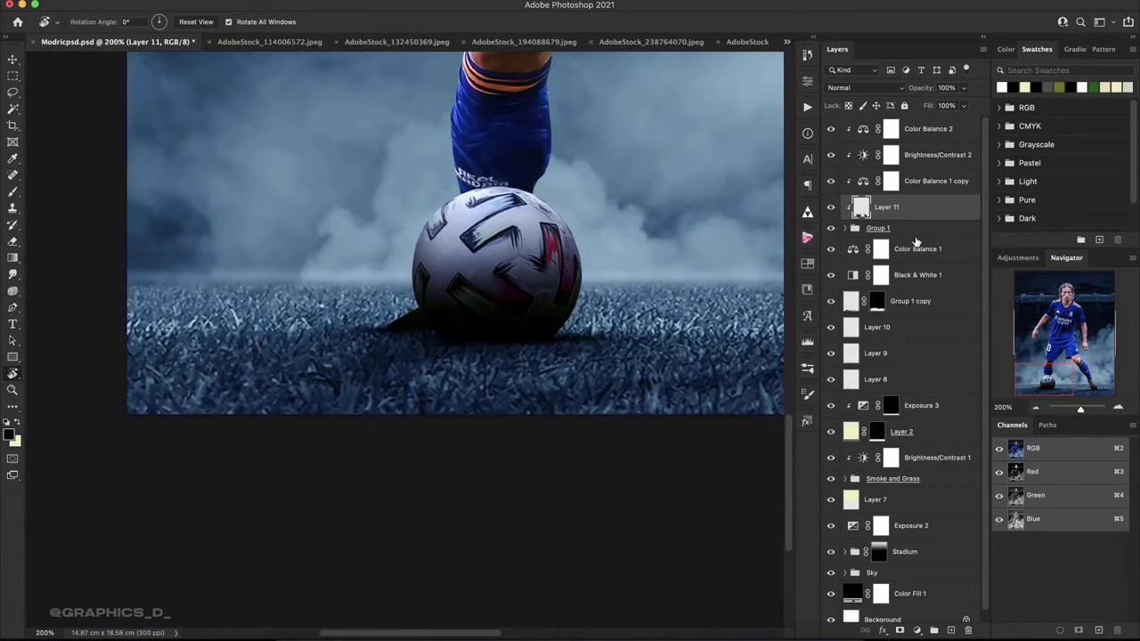
{"action": "left_click", "coordinate": [917, 248]}
{"action": "left_click", "coordinate": [927, 301]}
On a new layer, paint a faint shadow along the ball's base with a 124 px line brush.
{"action": "left_click", "coordinate": [951, 630]}
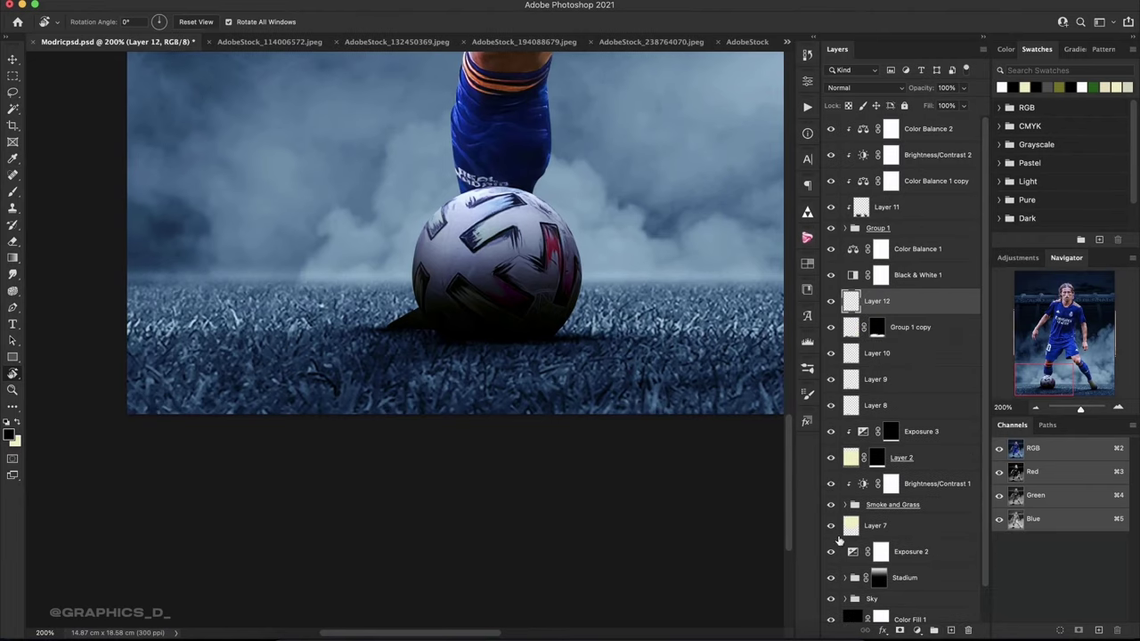
{"action": "key", "text": "b"}
{"action": "right_click", "coordinate": [497, 283]}
{"action": "left_click", "coordinate": [537, 371]}
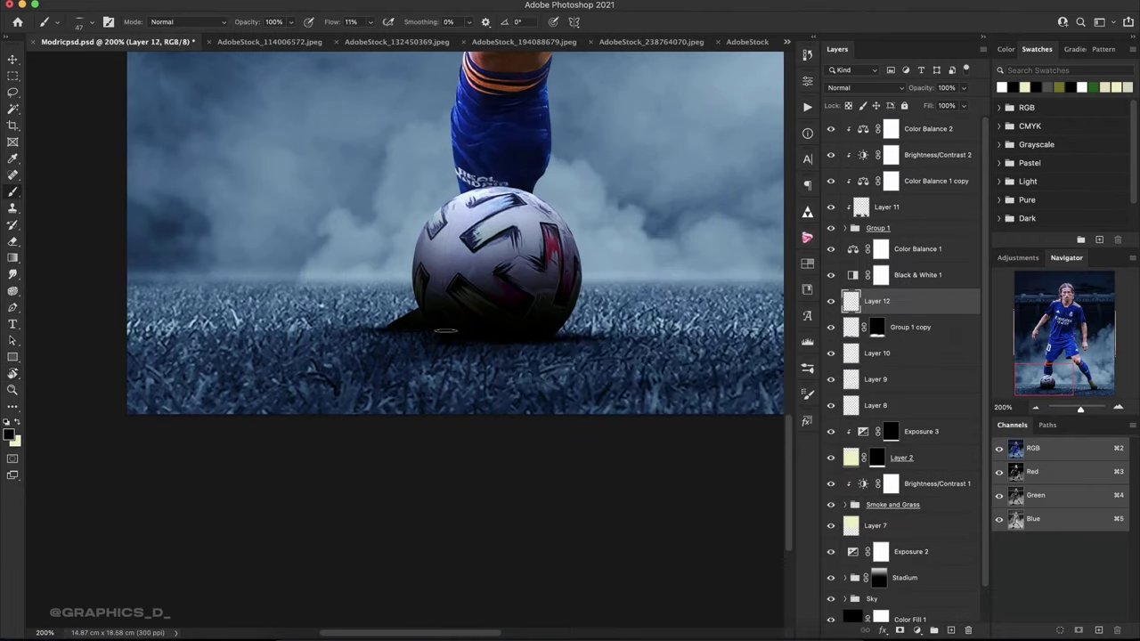
{"action": "right_click", "coordinate": [453, 284]}
{"action": "type", "text": "124"}
{"action": "key", "text": "Return"}
{"action": "left_click_drag", "start_coordinate": [376, 336], "coordinate": [366, 336]}
Resize the brush to 191 px, then to 300 px, and fit the whole poster in view.
{"action": "right_click", "coordinate": [506, 246]}
{"action": "type", "text": "191"}
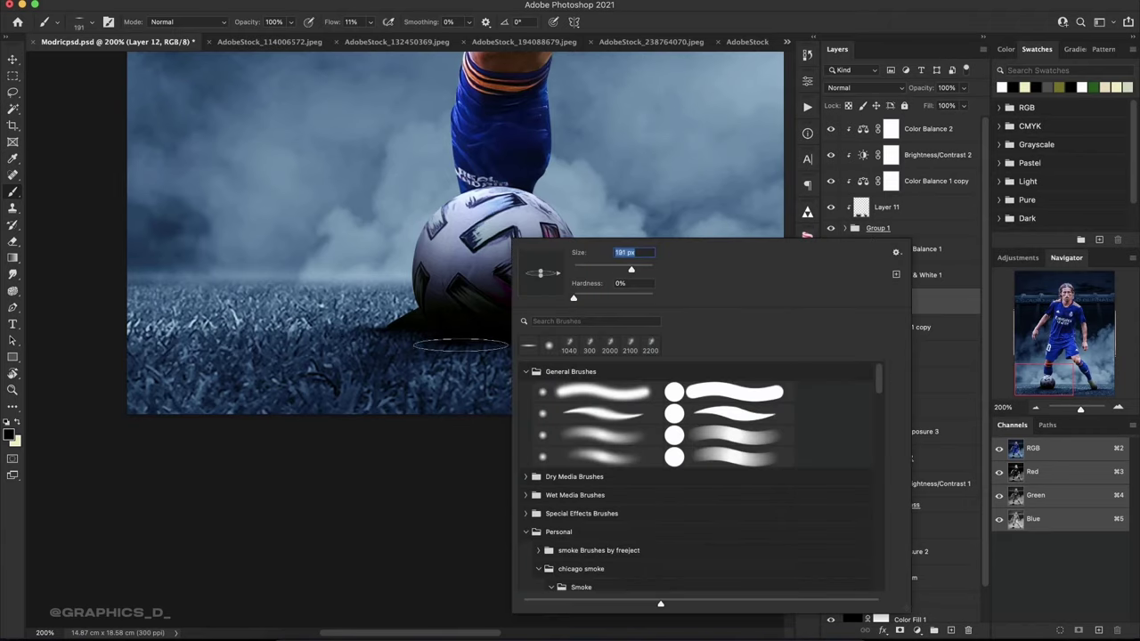
{"action": "type", "text": "400"}
{"action": "key", "text": "Return"}
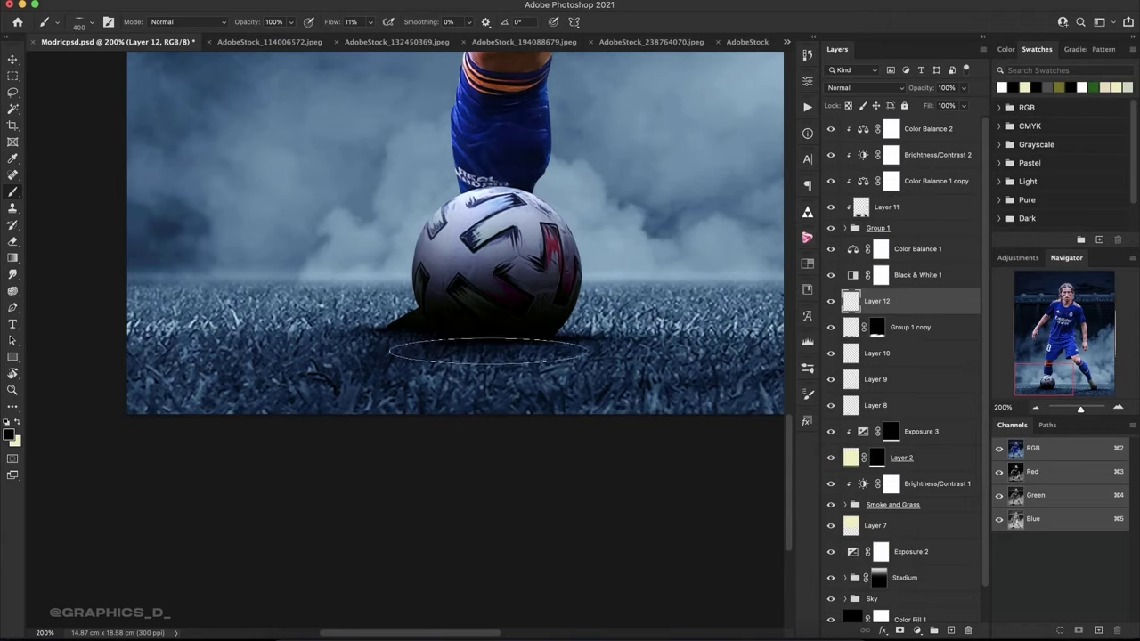
{"action": "key", "text": "bracketright"}
{"action": "key", "text": "bracketright"}
{"action": "key", "text": "bracketright"}
{"action": "key", "text": "bracketleft"}
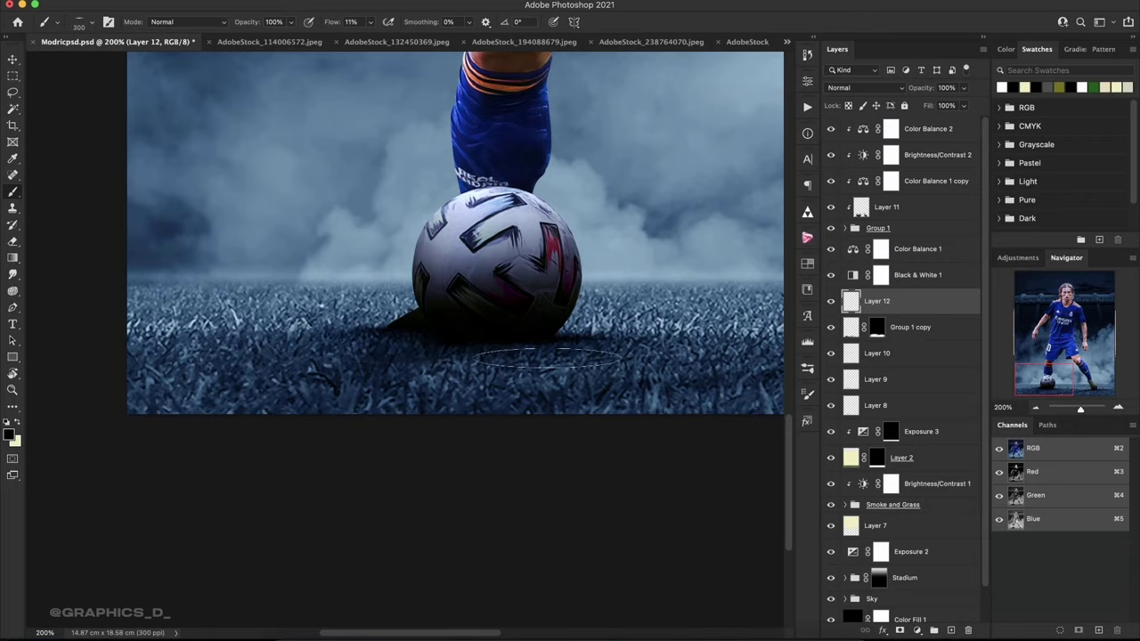
{"action": "key", "text": "bracketleft"}
{"action": "key", "text": "bracketleft"}
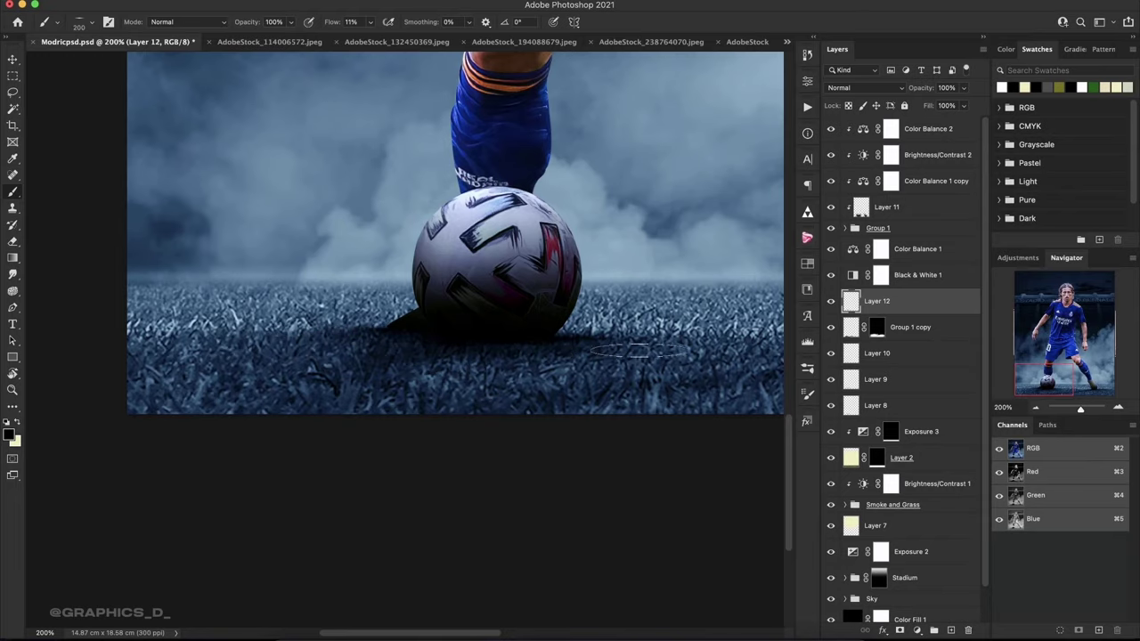
{"action": "scroll", "coordinate": [605, 271], "scroll_direction": "up", "scroll_amount": 5}
{"action": "scroll", "coordinate": [524, 326], "scroll_direction": "down", "scroll_amount": 3}
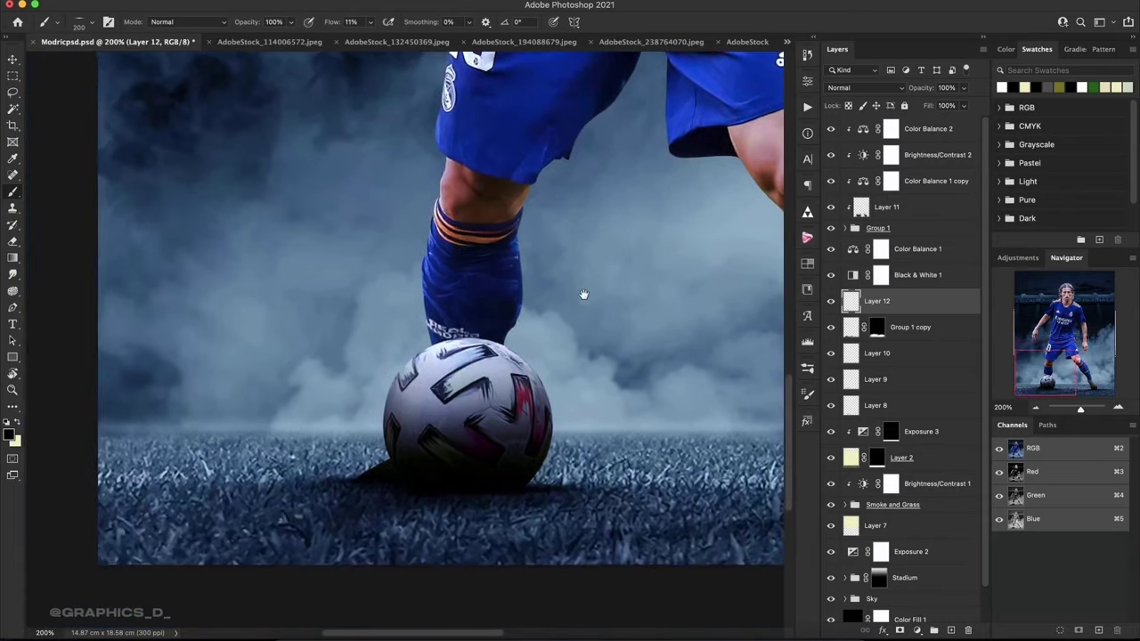
{"action": "left_click", "coordinate": [1038, 408]}
{"action": "left_click", "coordinate": [1037, 408]}
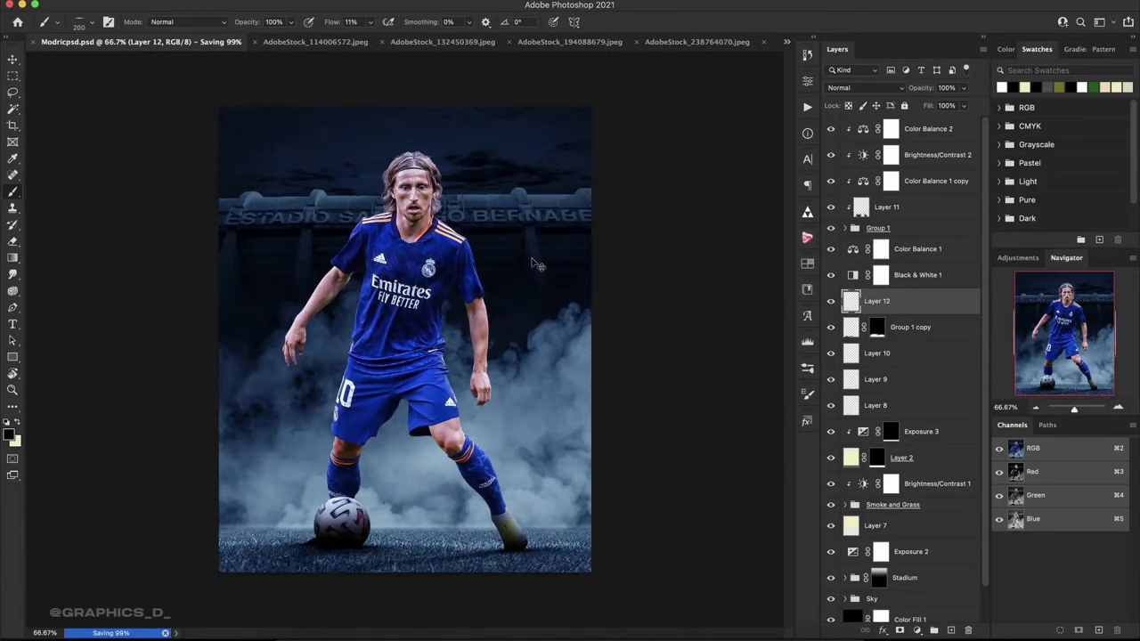
Group Layer 8 through Layer 12 into a group named Shadow.
{"action": "key", "text": "r"}
{"action": "left_click_drag", "start_coordinate": [399, 230], "coordinate": [483, 381]}
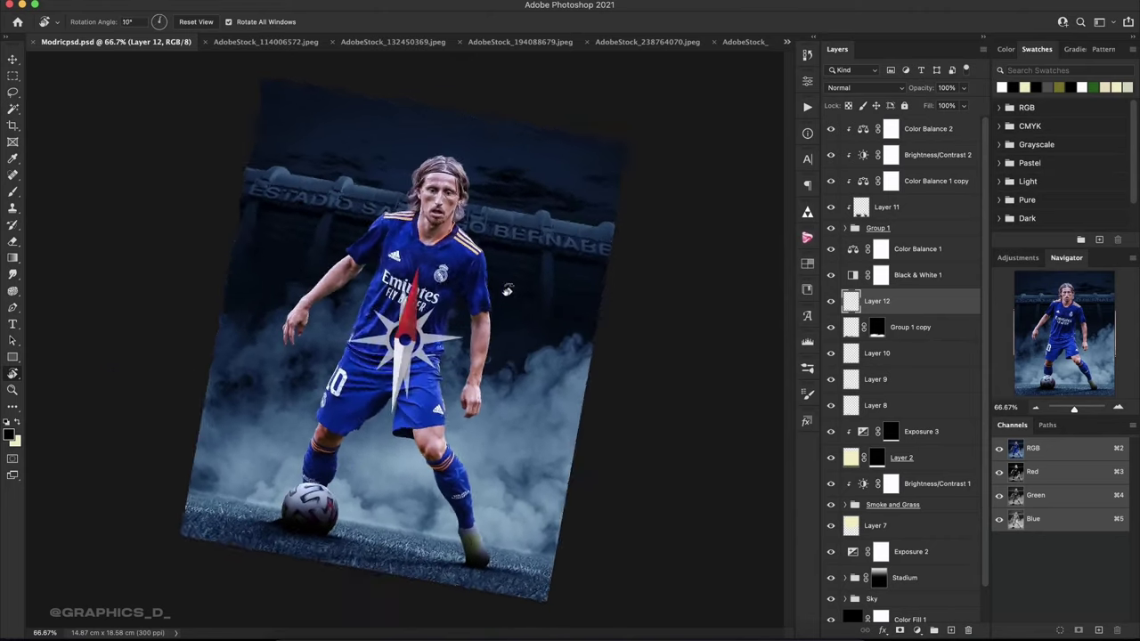
{"action": "key", "text": "Escape"}
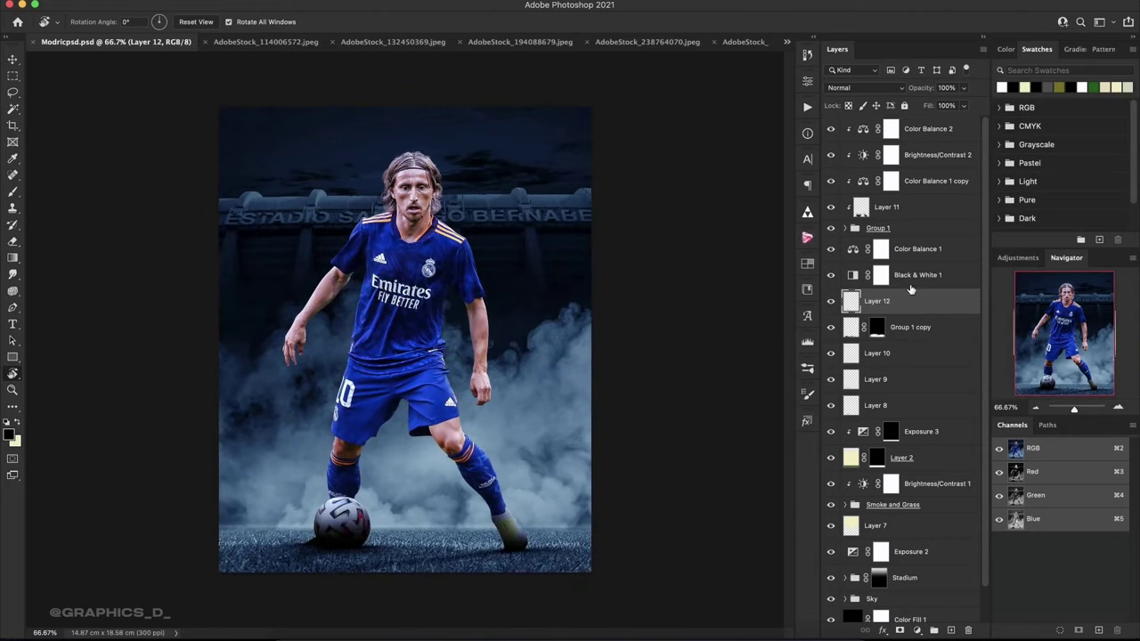
{"action": "left_click", "coordinate": [918, 416], "text": "shift"}
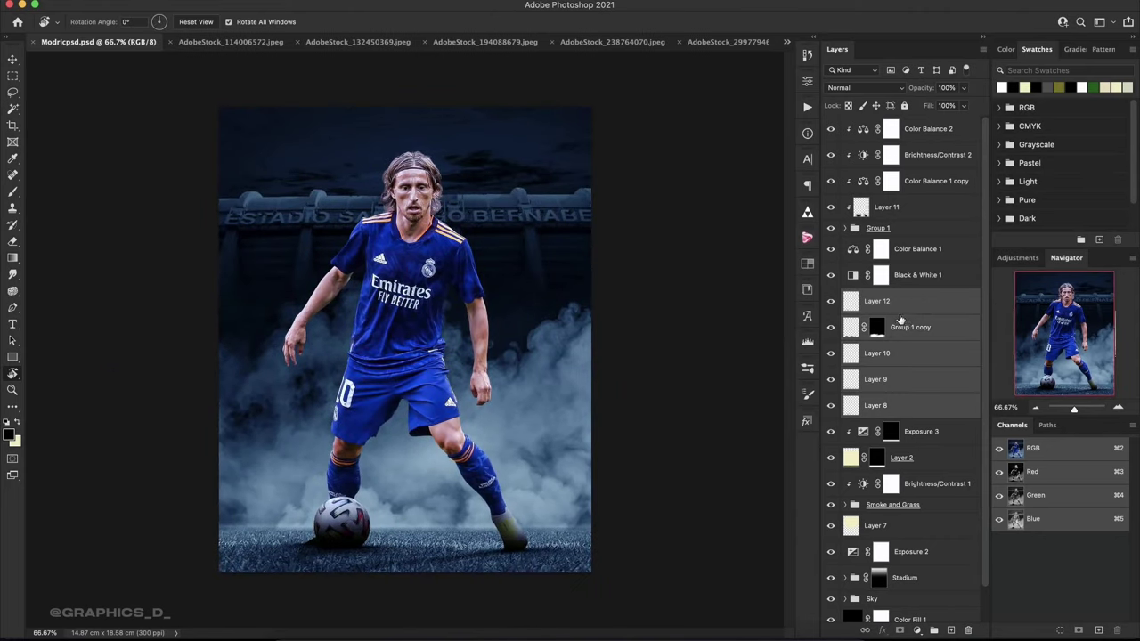
{"action": "key", "text": "ctrl+g"}
{"action": "double_click", "coordinate": [888, 297]}
{"action": "type", "text": "Shadow"}
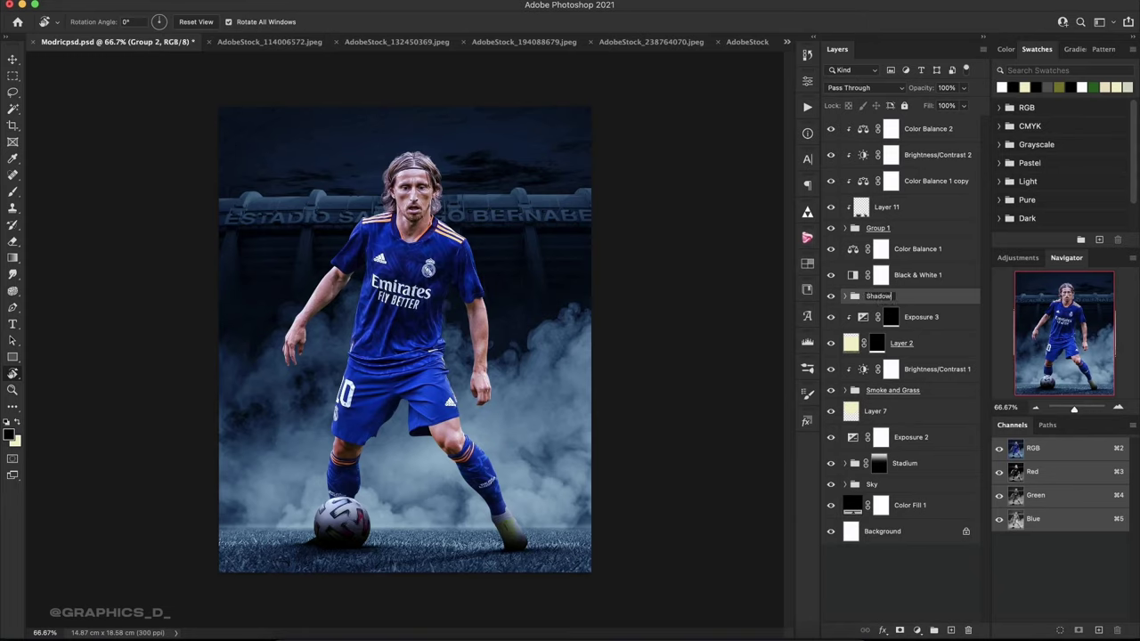
{"action": "key", "text": "Return"}
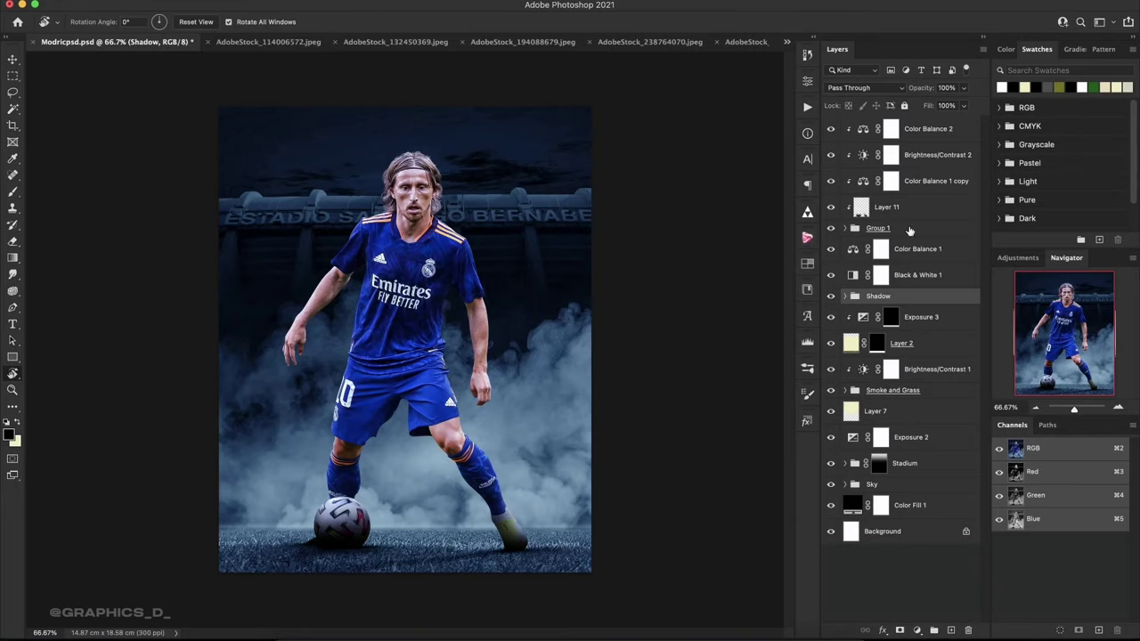
Group Group 1 through Color Balance 2 as Modric and add a new empty layer on top.
{"action": "left_click", "coordinate": [909, 229]}
{"action": "left_click", "coordinate": [944, 131], "text": "shift"}
{"action": "key", "text": "ctrl+g"}
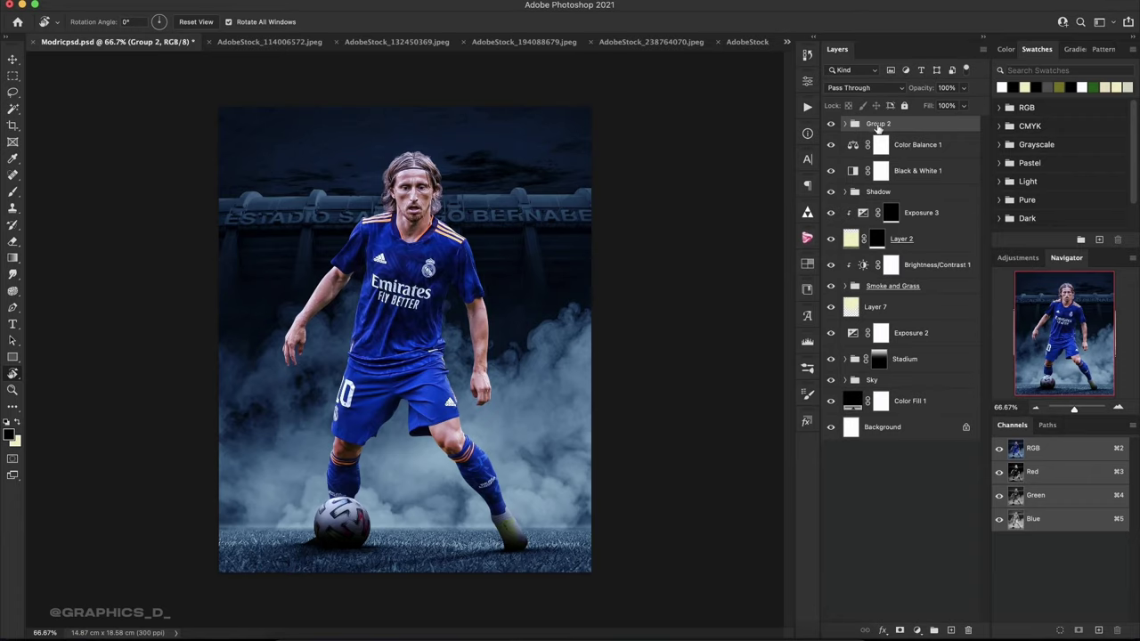
{"action": "double_click", "coordinate": [882, 124]}
{"action": "type", "text": "Modric"}
{"action": "key", "text": "Return"}
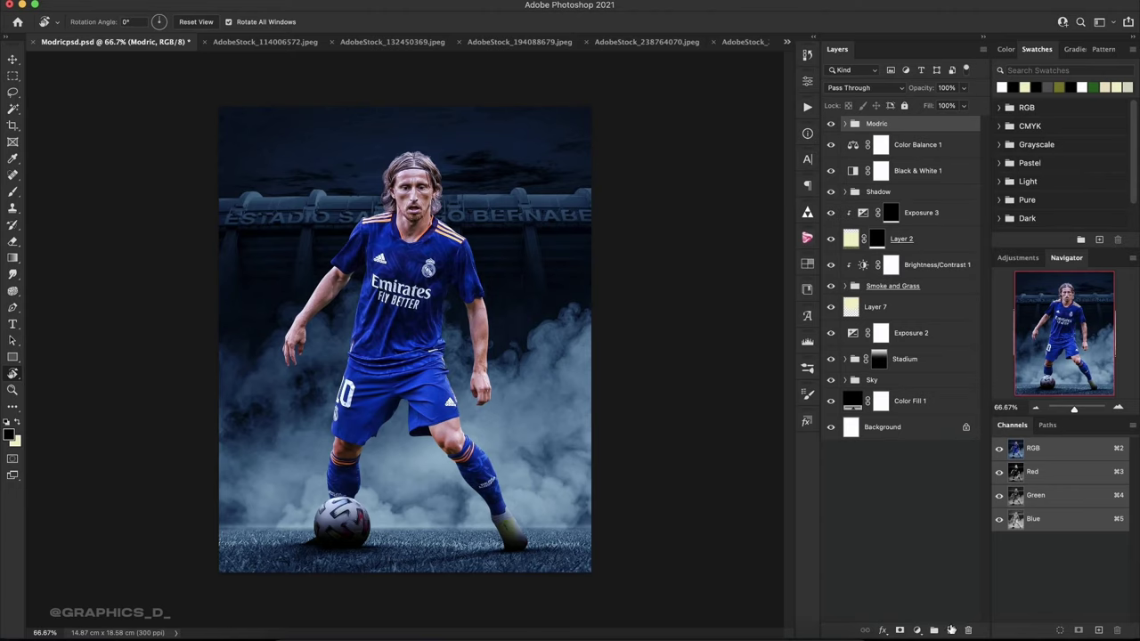
{"action": "left_click", "coordinate": [951, 630]}
Zoom in on the player's face and set up a small soft brush at 100% flow.
{"action": "left_click", "coordinate": [1118, 407]}
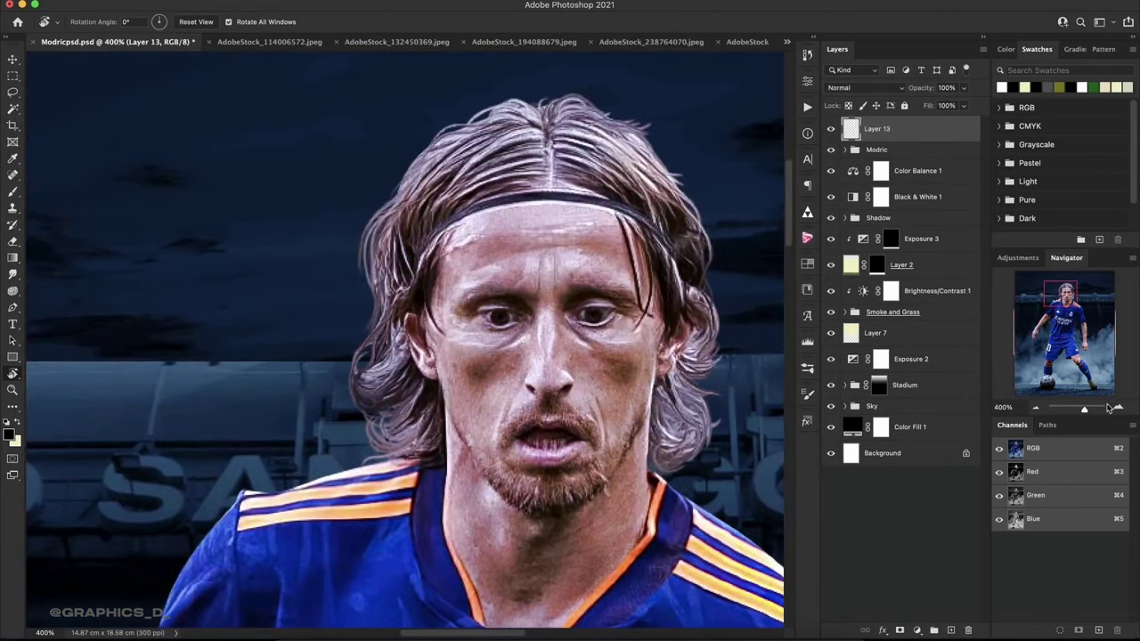
{"action": "left_click", "coordinate": [1114, 407]}
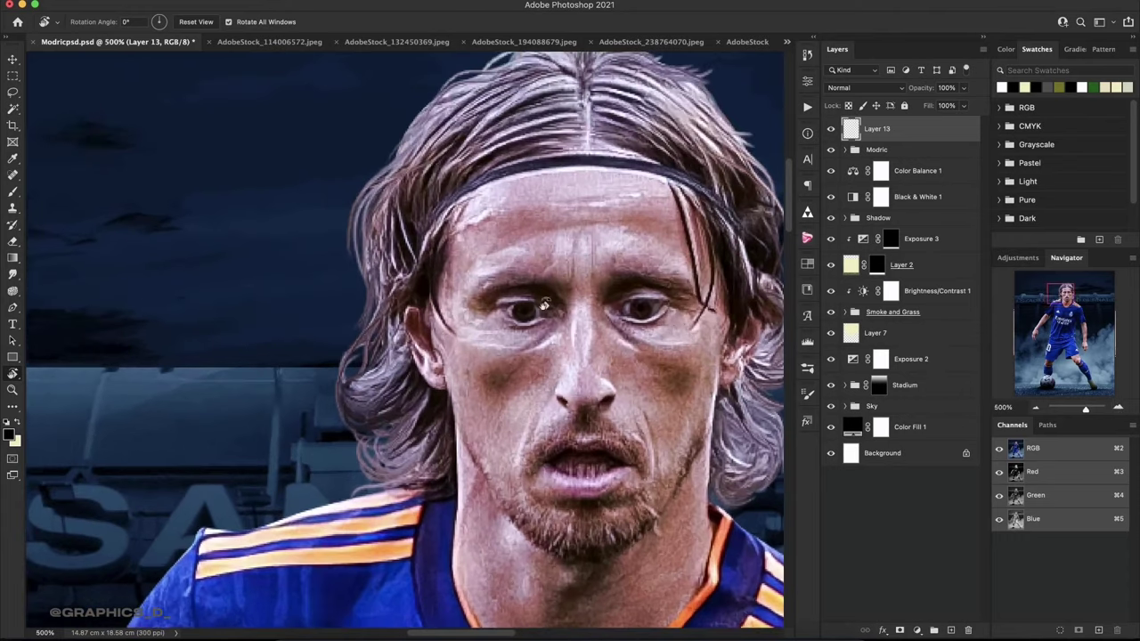
{"action": "left_click", "coordinate": [13, 191]}
{"action": "right_click", "coordinate": [433, 196]}
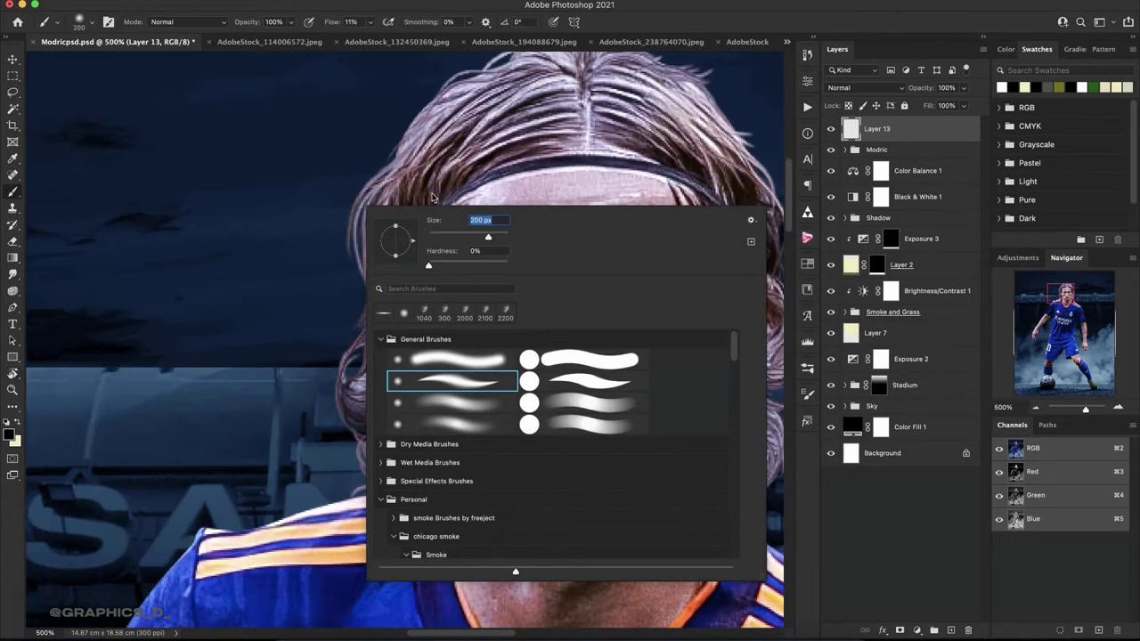
{"action": "left_click_drag", "start_coordinate": [452, 239], "coordinate": [439, 239]}
{"action": "left_click", "coordinate": [318, 214]}
{"action": "right_click", "coordinate": [413, 266]}
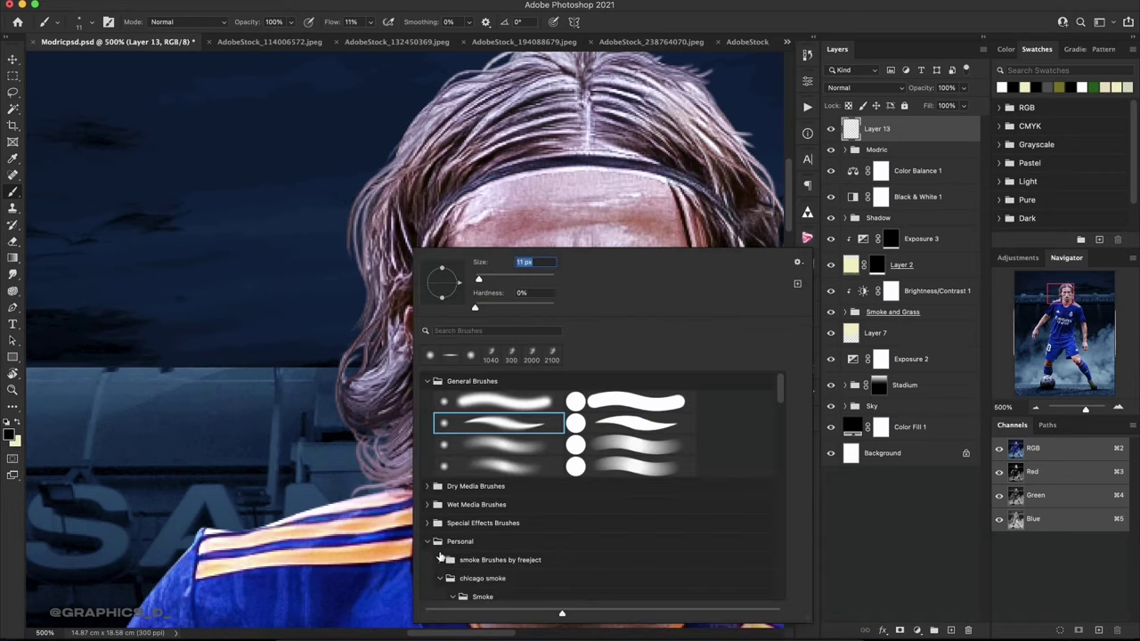
{"action": "left_click", "coordinate": [433, 539]}
{"action": "left_click", "coordinate": [429, 560]}
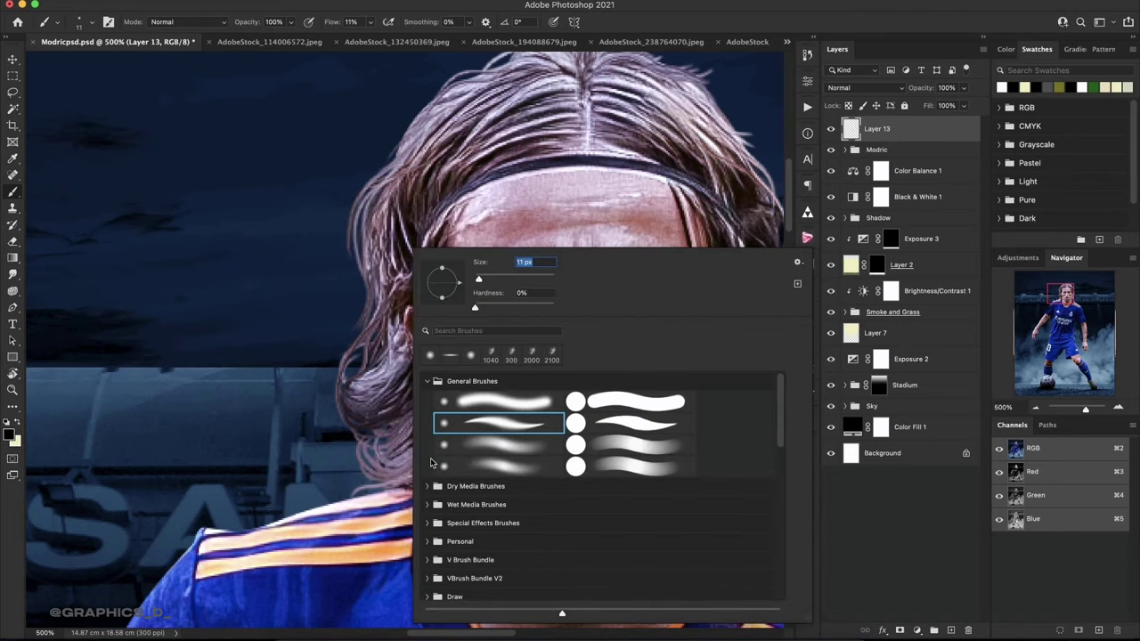
{"action": "key", "text": "Return"}
{"action": "scroll", "coordinate": [404, 340], "scroll_direction": "up", "scroll_amount": 3}
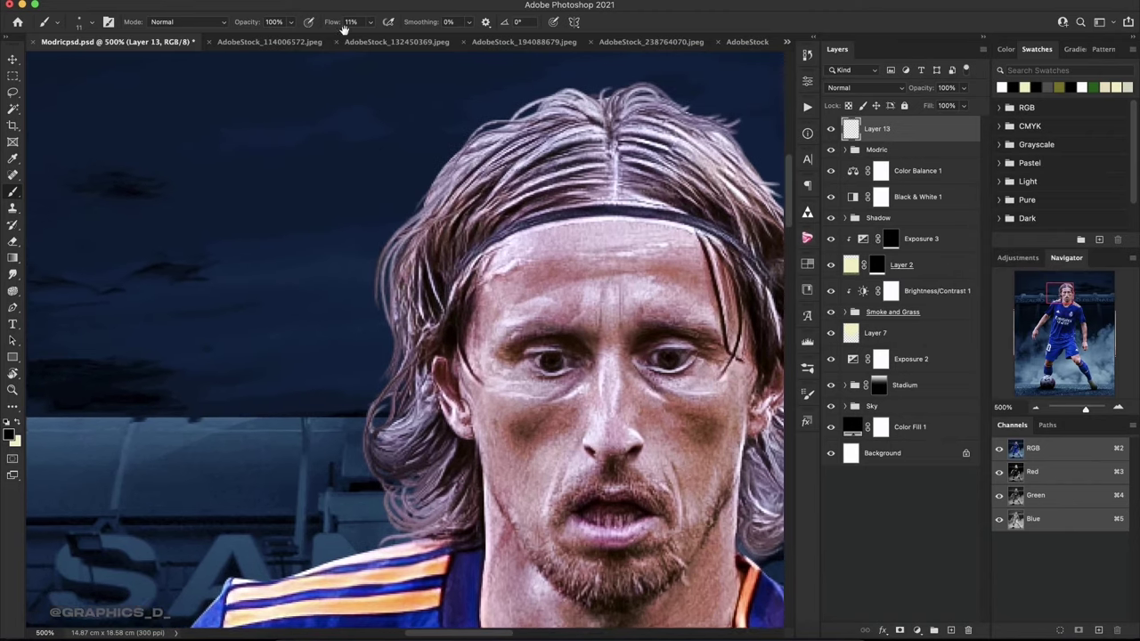
{"action": "type", "text": "100"}
{"action": "key", "text": "Return"}
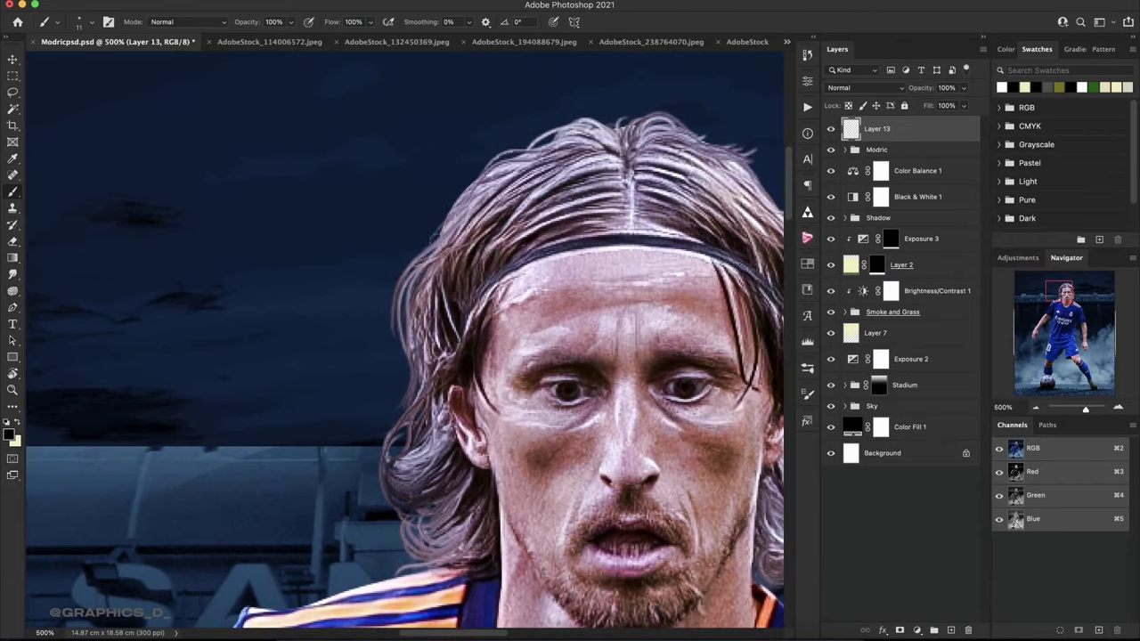
Try painting cream strands along the left hair edge, redoing the first stroke.
{"action": "key", "text": "x"}
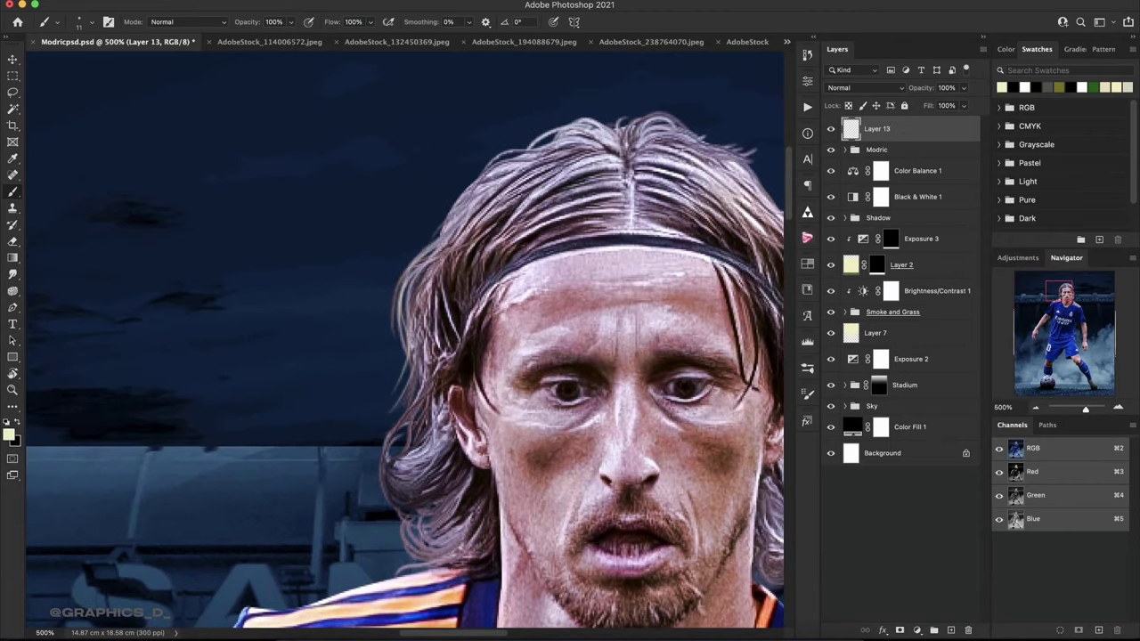
{"action": "left_click_drag", "start_coordinate": [409, 356], "coordinate": [392, 509]}
{"action": "key", "text": "ctrl+z"}
{"action": "left_click_drag", "start_coordinate": [417, 425], "coordinate": [408, 304]}
{"action": "scroll", "coordinate": [480, 478], "scroll_direction": "down", "scroll_amount": 5}
{"action": "scroll", "coordinate": [356, 255], "scroll_direction": "down", "scroll_amount": 5}
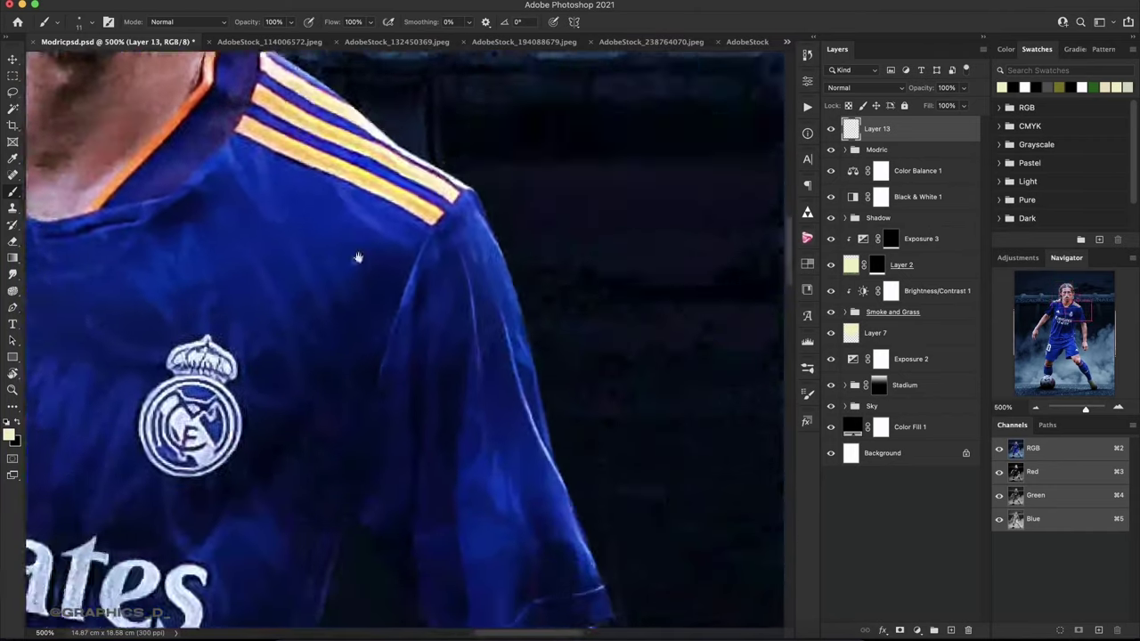
{"action": "scroll", "coordinate": [382, 229], "scroll_direction": "down", "scroll_amount": 5}
{"action": "scroll", "coordinate": [307, 236], "scroll_direction": "down", "scroll_amount": 5}
{"action": "scroll", "coordinate": [307, 236], "scroll_direction": "down", "scroll_amount": 5}
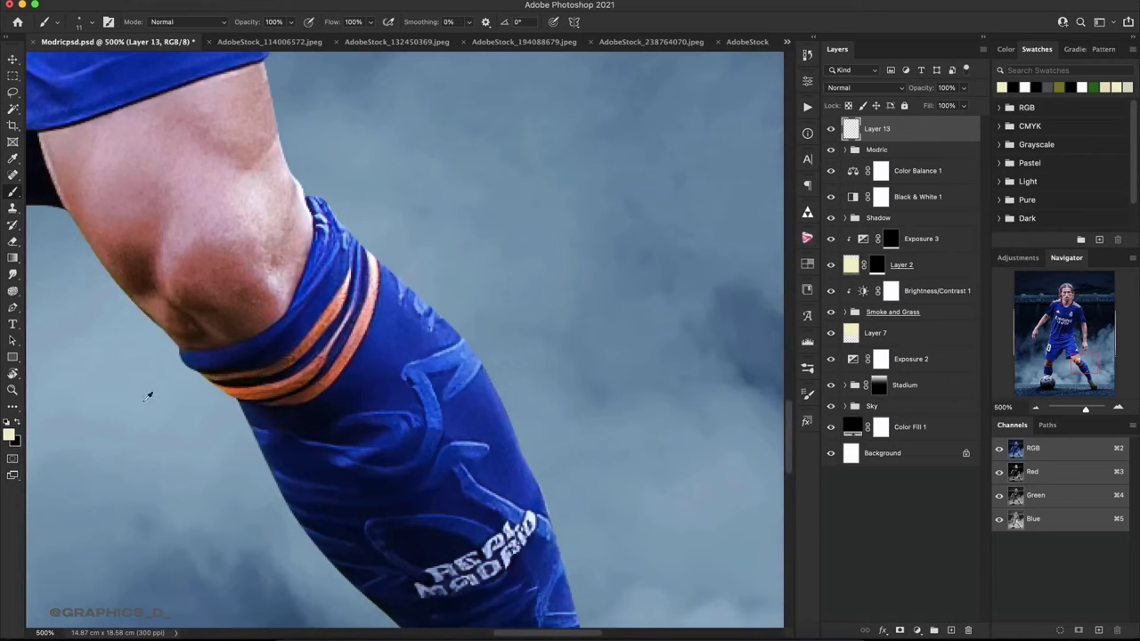
{"action": "scroll", "coordinate": [199, 247], "scroll_direction": "up", "scroll_amount": 10}
{"action": "scroll", "coordinate": [418, 408], "scroll_direction": "up", "scroll_amount": 10}
{"action": "scroll", "coordinate": [268, 483], "scroll_direction": "up", "scroll_amount": 10}
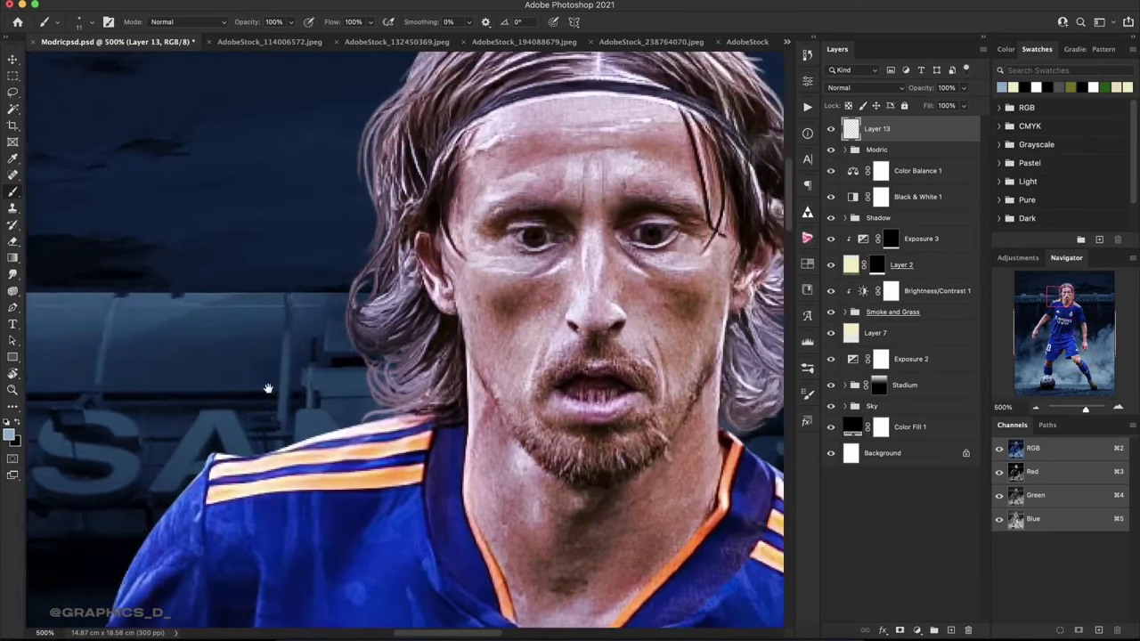
{"action": "scroll", "coordinate": [268, 483], "scroll_direction": "up", "scroll_amount": 1}
Change the foreground colour to light blue #86acc4 and return to the Brush tool.
{"action": "left_click", "coordinate": [10, 435]}
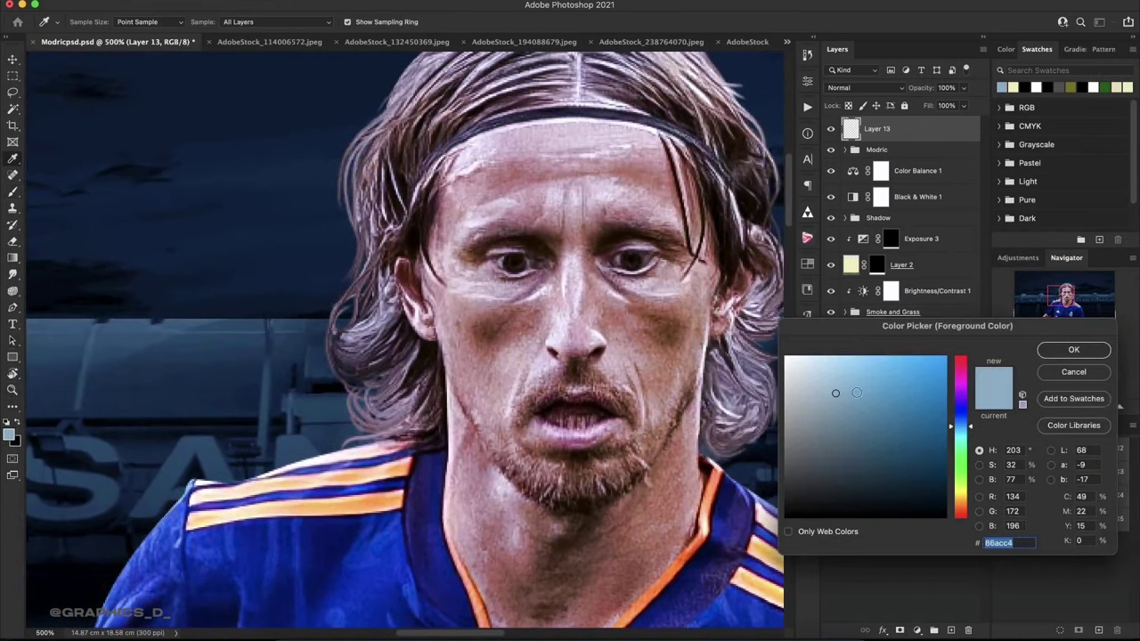
{"action": "left_click_drag", "start_coordinate": [857, 393], "coordinate": [866, 360]}
{"action": "left_click", "coordinate": [1073, 350]}
{"action": "key", "text": "b"}
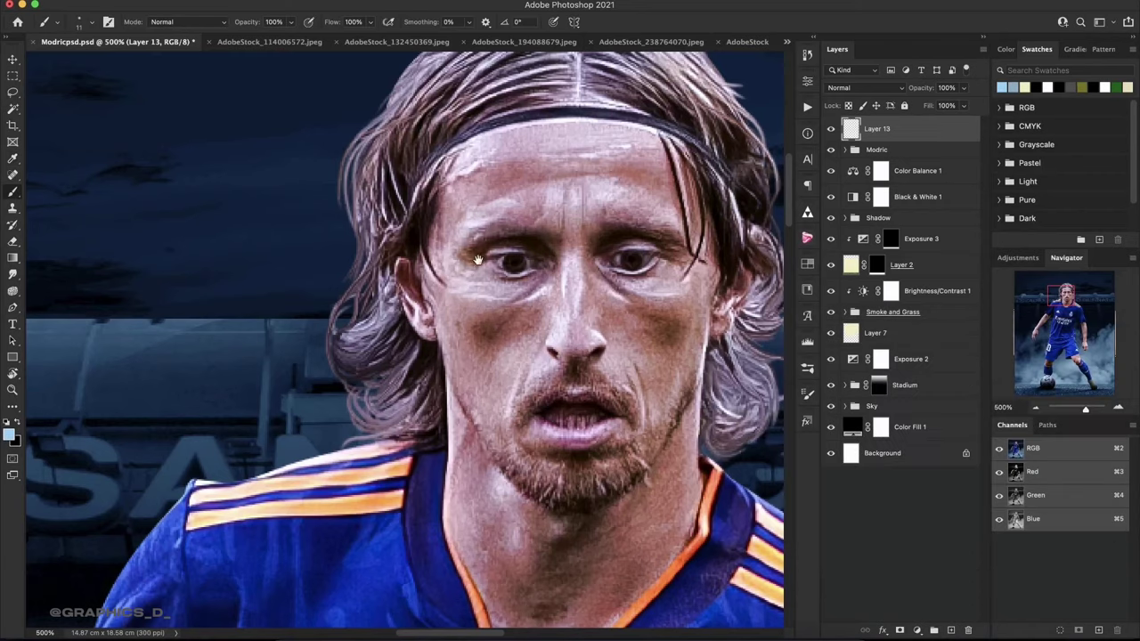
{"action": "scroll", "coordinate": [478, 260], "scroll_direction": "up", "scroll_amount": 3}
{"action": "scroll", "coordinate": [478, 259], "scroll_direction": "up", "scroll_amount": 3}
Paint six thin pale-blue strands along the left edge of the player's hair on Layer 13.
{"action": "mouse_move", "coordinate": [373, 257]}
{"action": "left_mouse_down"}
{"action": "mouse_move", "coordinate": [369, 379]}
{"action": "mouse_move", "coordinate": [342, 488]}
{"action": "left_mouse_up"}
{"action": "left_click_drag", "start_coordinate": [374, 398], "coordinate": [371, 513]}
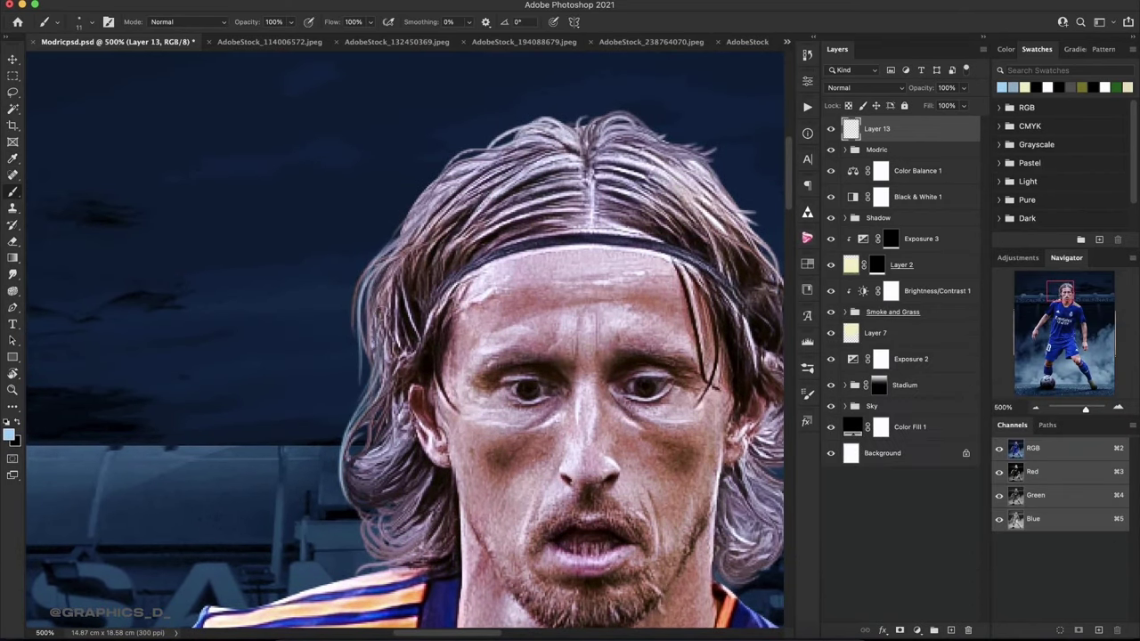
{"action": "mouse_move", "coordinate": [383, 248]}
{"action": "left_mouse_down"}
{"action": "mouse_move", "coordinate": [349, 333]}
{"action": "mouse_move", "coordinate": [348, 397]}
{"action": "left_mouse_up"}
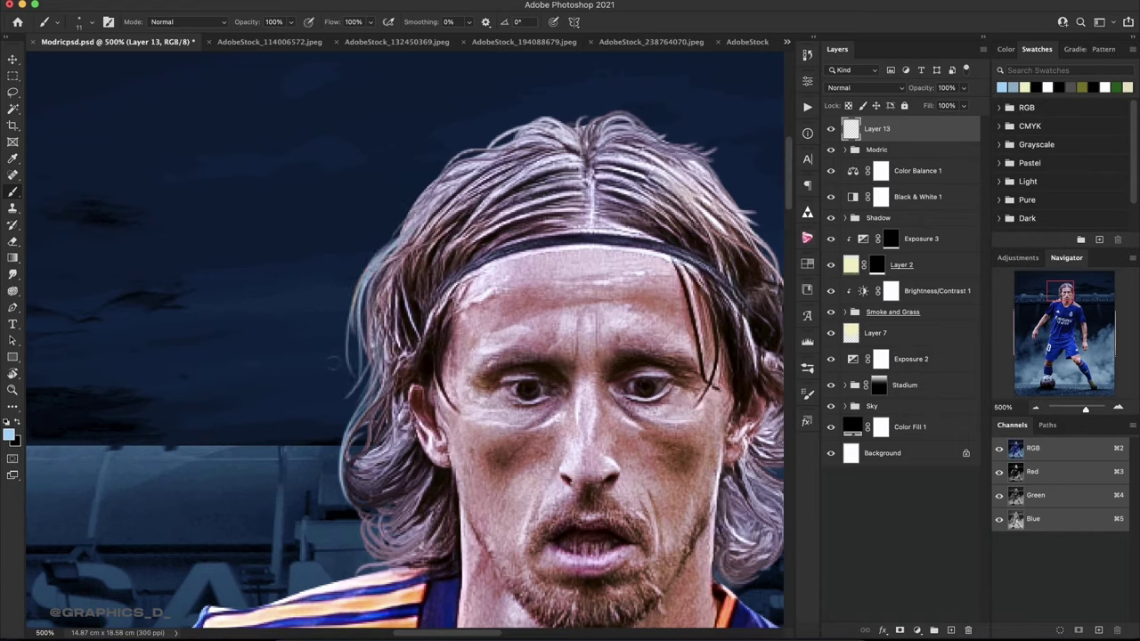
{"action": "left_click_drag", "start_coordinate": [392, 344], "coordinate": [339, 504]}
{"action": "left_click_drag", "start_coordinate": [354, 425], "coordinate": [339, 499]}
{"action": "left_click_drag", "start_coordinate": [382, 464], "coordinate": [342, 526]}
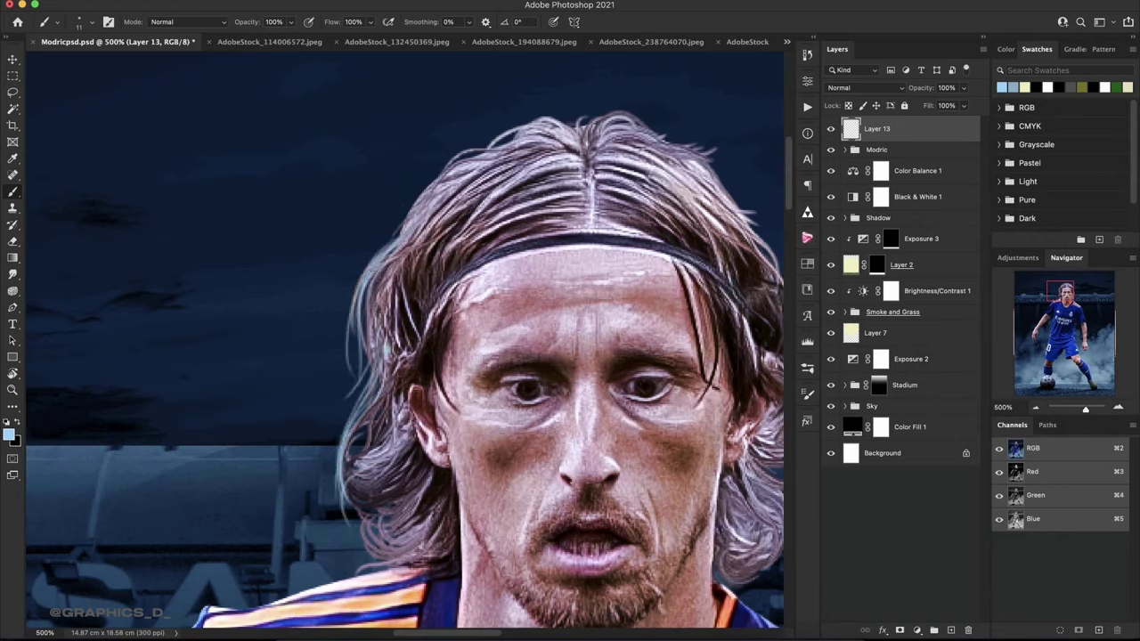
{"action": "left_click", "coordinate": [850, 90]}
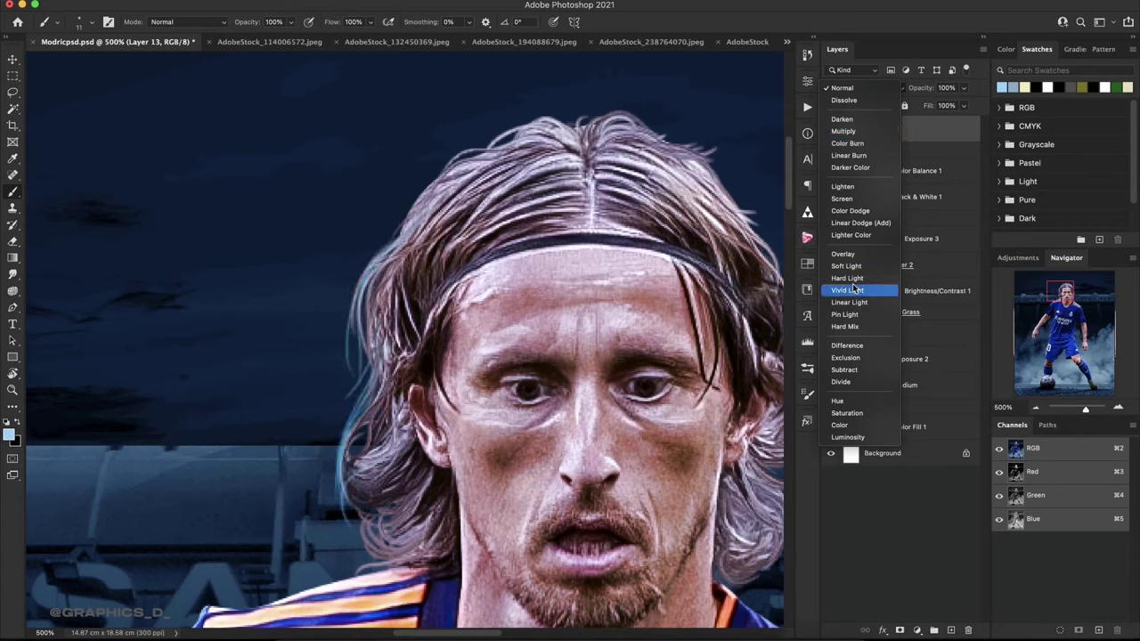
Set Layer 13 to Lighter Color and add bright strands along the lower-left hair.
{"action": "left_click", "coordinate": [867, 237]}
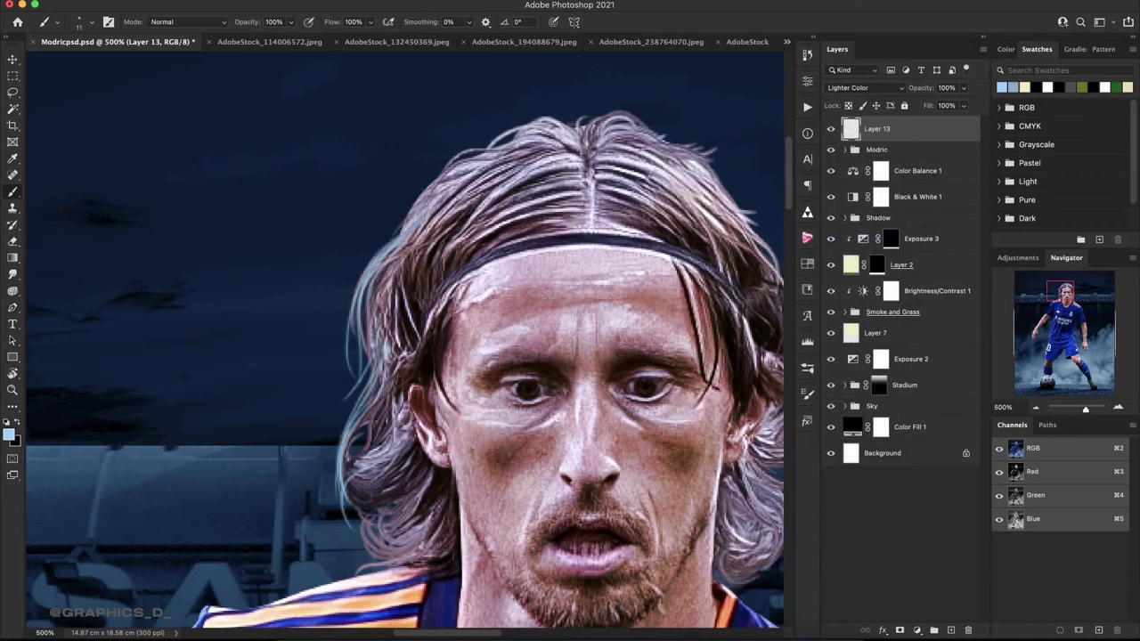
{"action": "left_click_drag", "start_coordinate": [317, 413], "coordinate": [349, 274]}
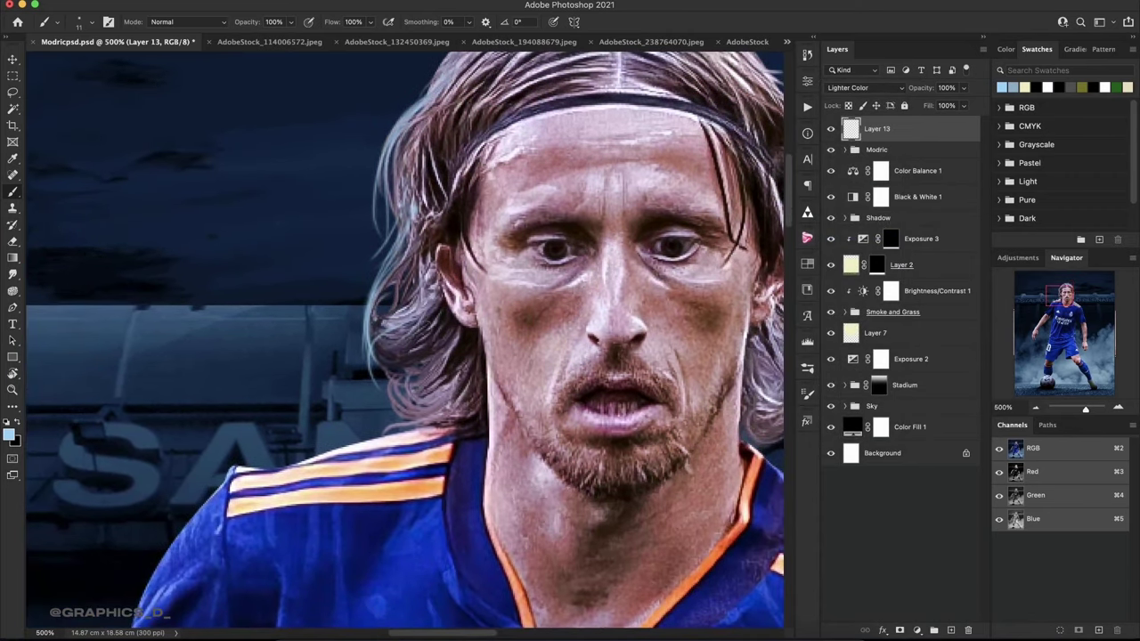
{"action": "left_click_drag", "start_coordinate": [413, 347], "coordinate": [342, 367]}
{"action": "left_click_drag", "start_coordinate": [413, 378], "coordinate": [374, 414]}
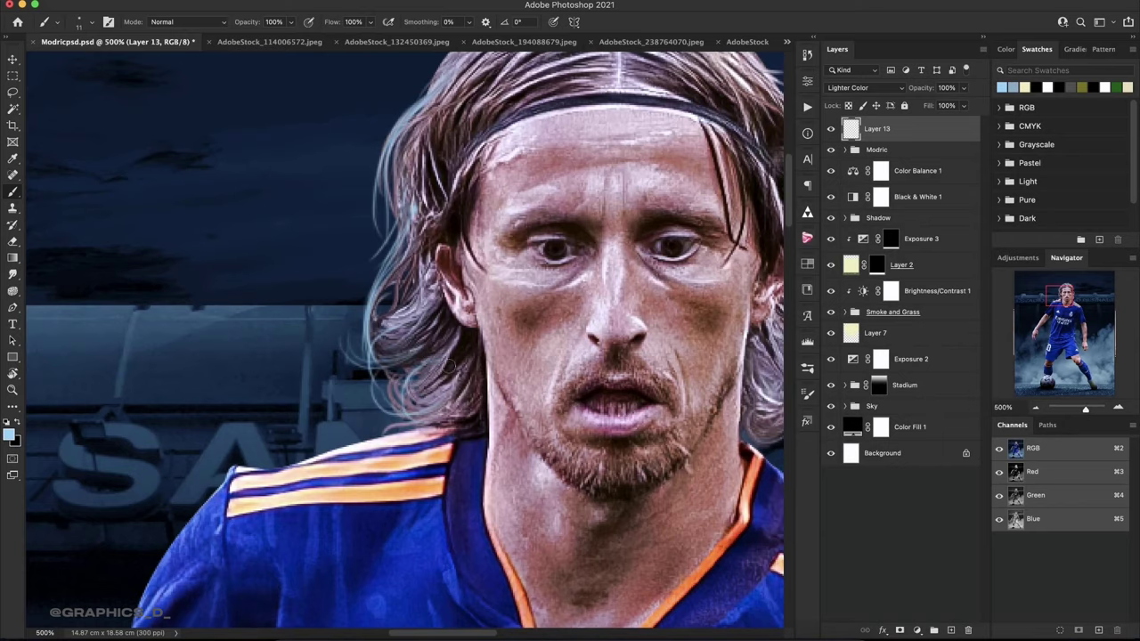
{"action": "left_click_drag", "start_coordinate": [448, 365], "coordinate": [390, 431]}
{"action": "left_click_drag", "start_coordinate": [450, 412], "coordinate": [370, 416]}
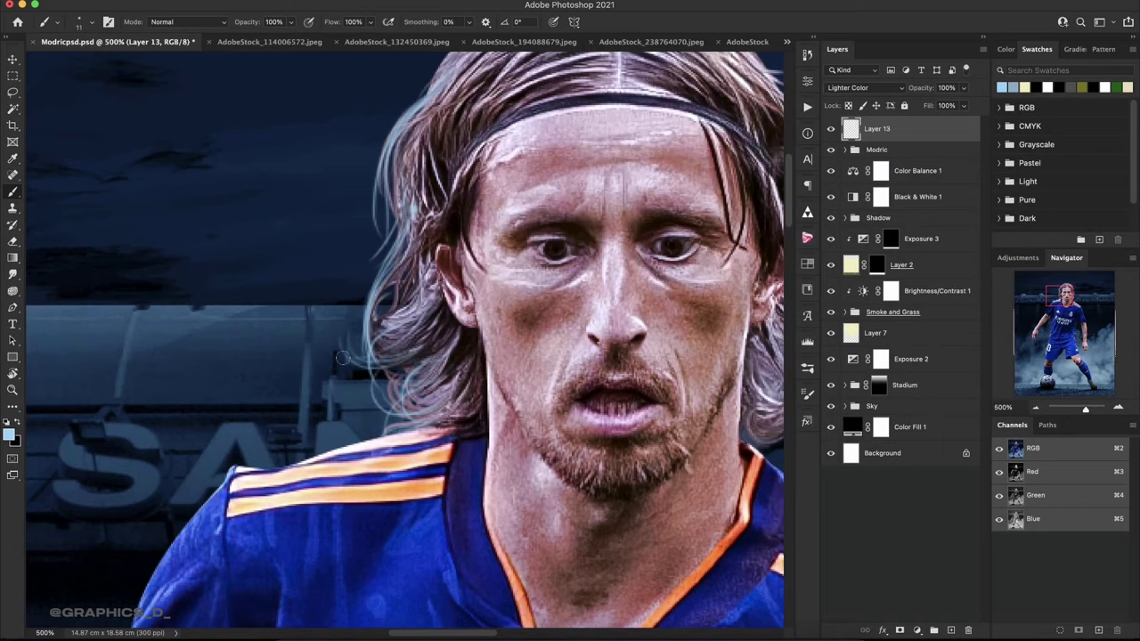
Test Color Dodge on Layer 13, keep Lighter Color, and paint a top-left hair strand.
{"action": "scroll", "coordinate": [343, 358], "scroll_direction": "up", "scroll_amount": 5}
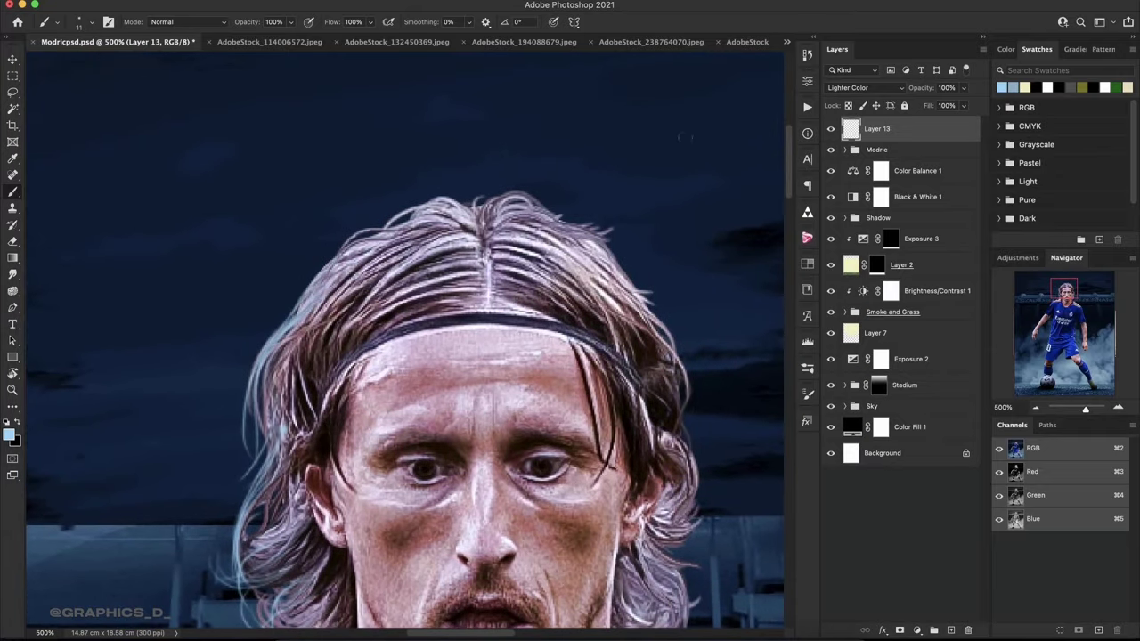
{"action": "left_click", "coordinate": [855, 87]}
{"action": "left_click", "coordinate": [851, 65]}
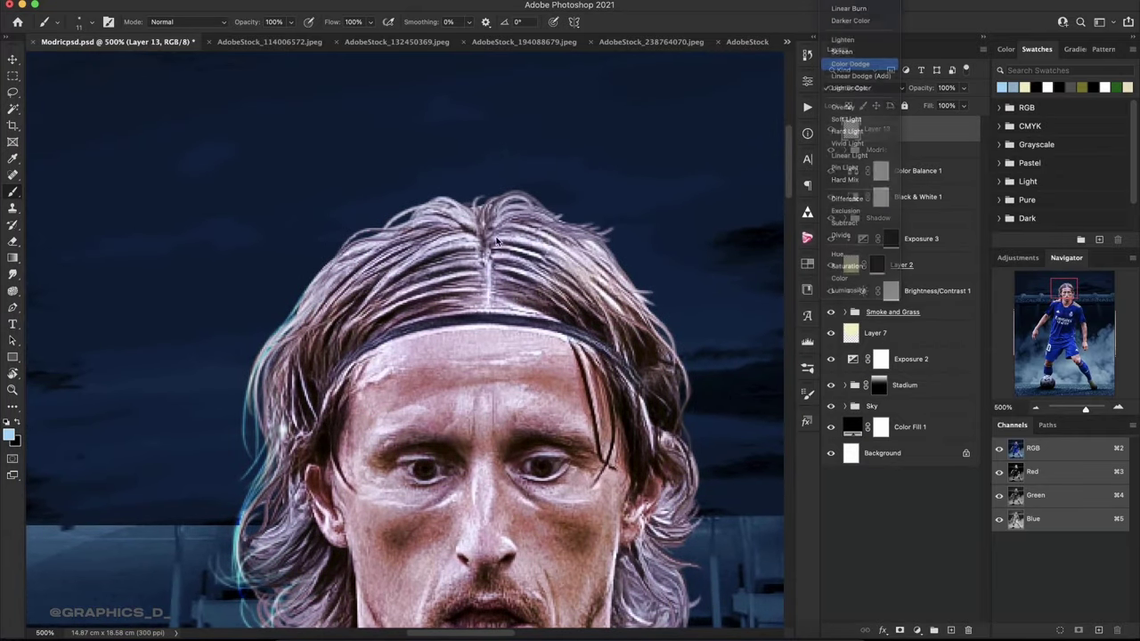
{"action": "left_click", "coordinate": [851, 89]}
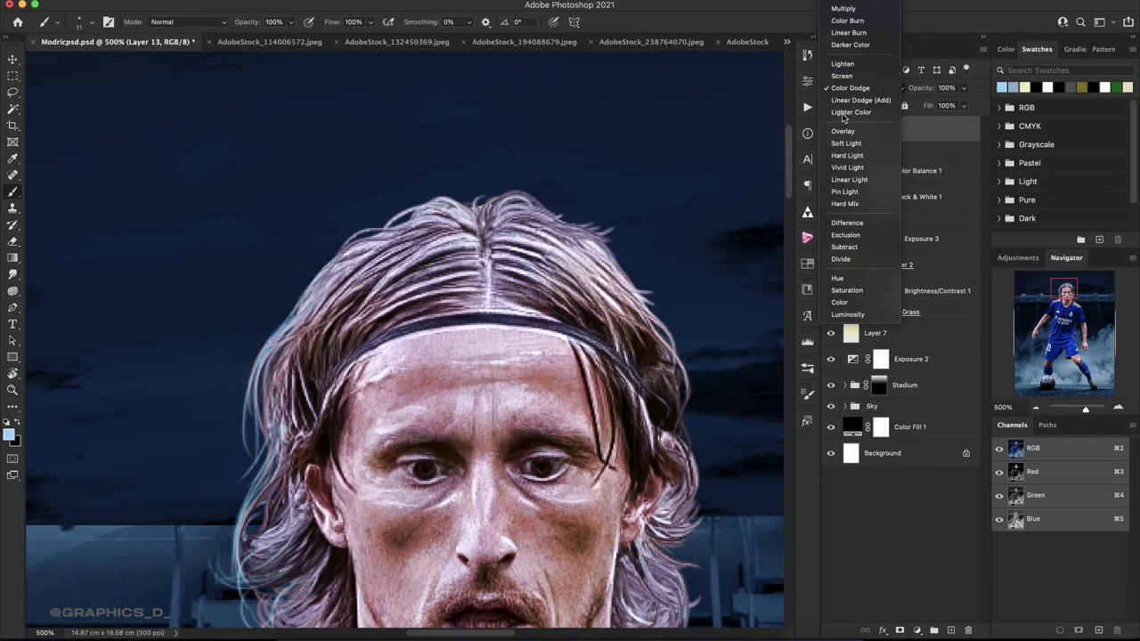
{"action": "left_click", "coordinate": [853, 113]}
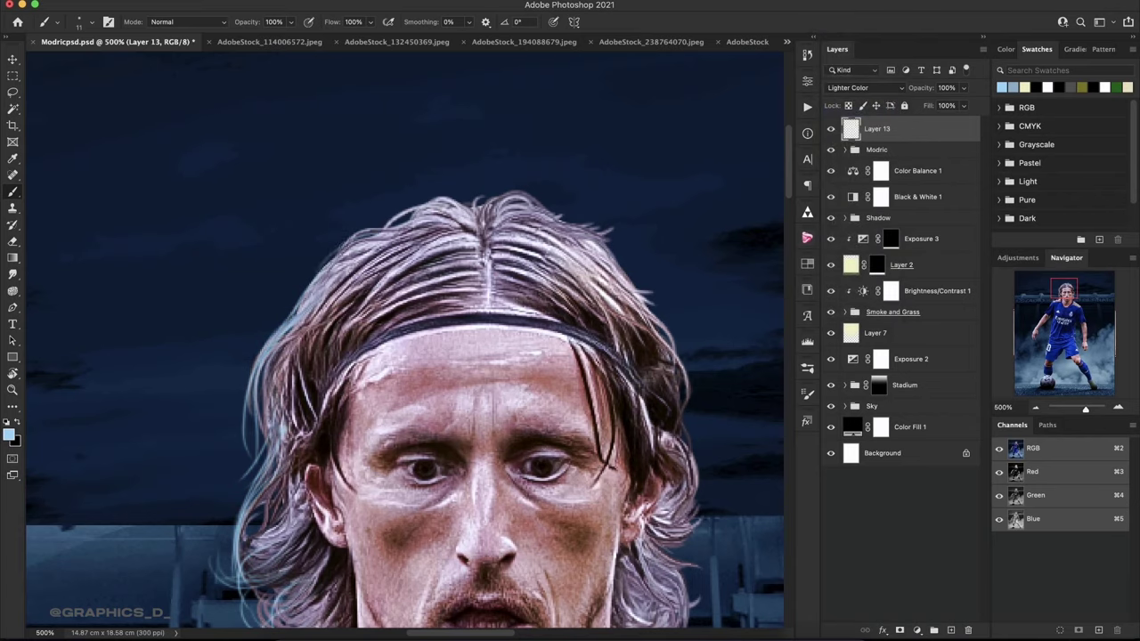
{"action": "left_click_drag", "start_coordinate": [351, 238], "coordinate": [422, 203]}
Paint light strands along the right edge of the player's hair.
{"action": "left_click_drag", "start_coordinate": [373, 273], "coordinate": [205, 46]}
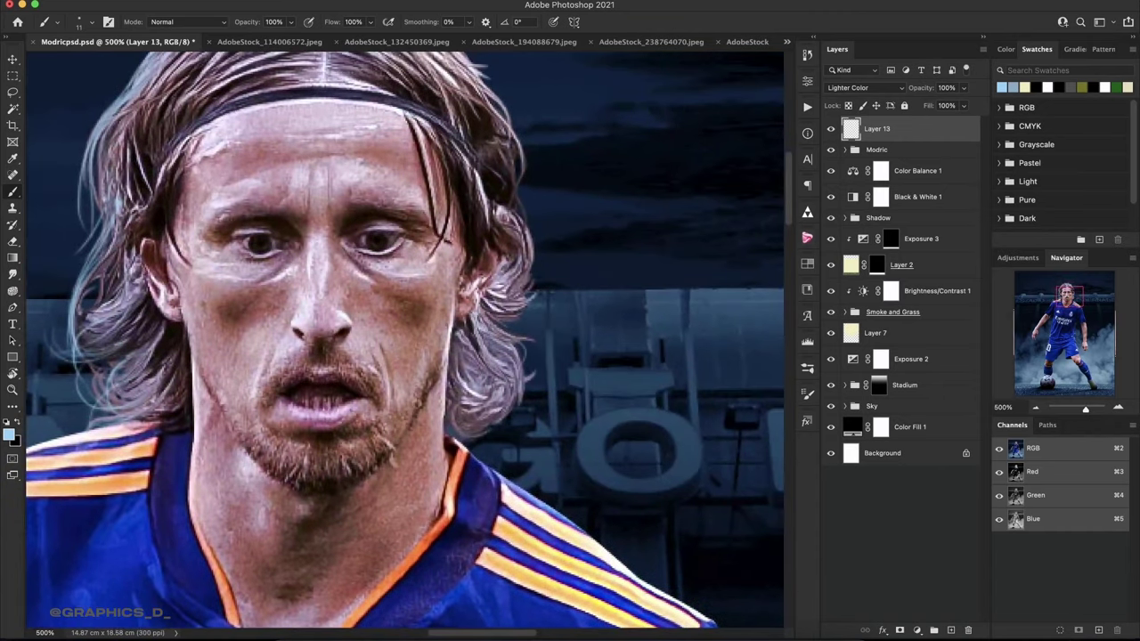
{"action": "left_click_drag", "start_coordinate": [496, 351], "coordinate": [549, 329]}
{"action": "mouse_move", "coordinate": [525, 418]}
{"action": "left_mouse_down"}
{"action": "mouse_move", "coordinate": [501, 344]}
{"action": "mouse_move", "coordinate": [472, 360]}
{"action": "left_mouse_up"}
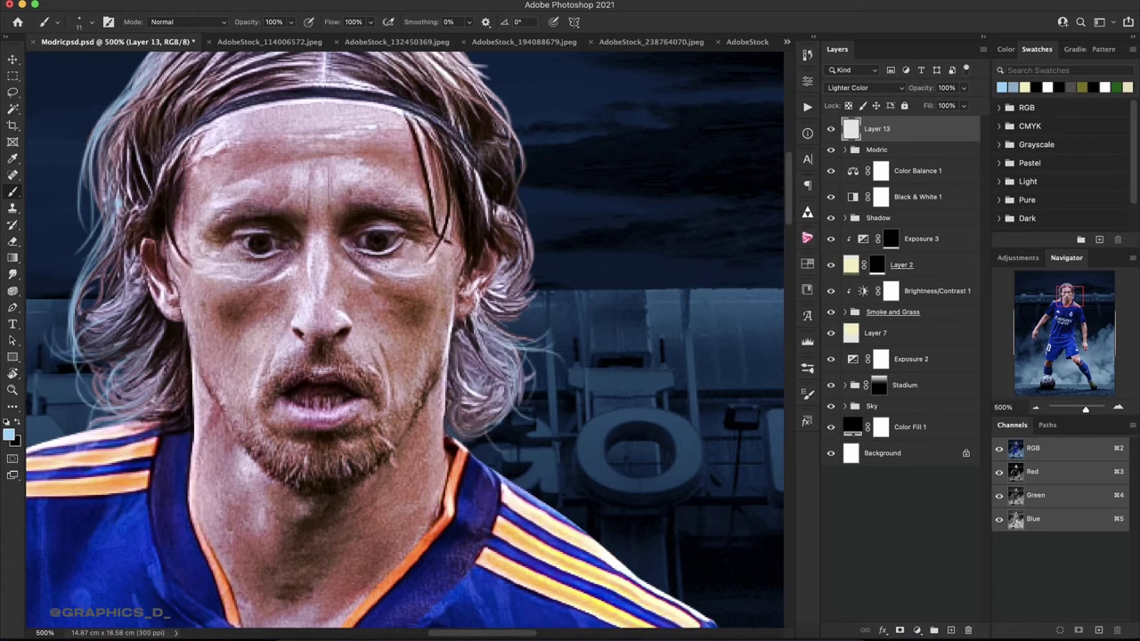
{"action": "mouse_move", "coordinate": [519, 316]}
{"action": "left_mouse_down"}
{"action": "mouse_move", "coordinate": [536, 214]}
{"action": "mouse_move", "coordinate": [540, 237]}
{"action": "left_mouse_up"}
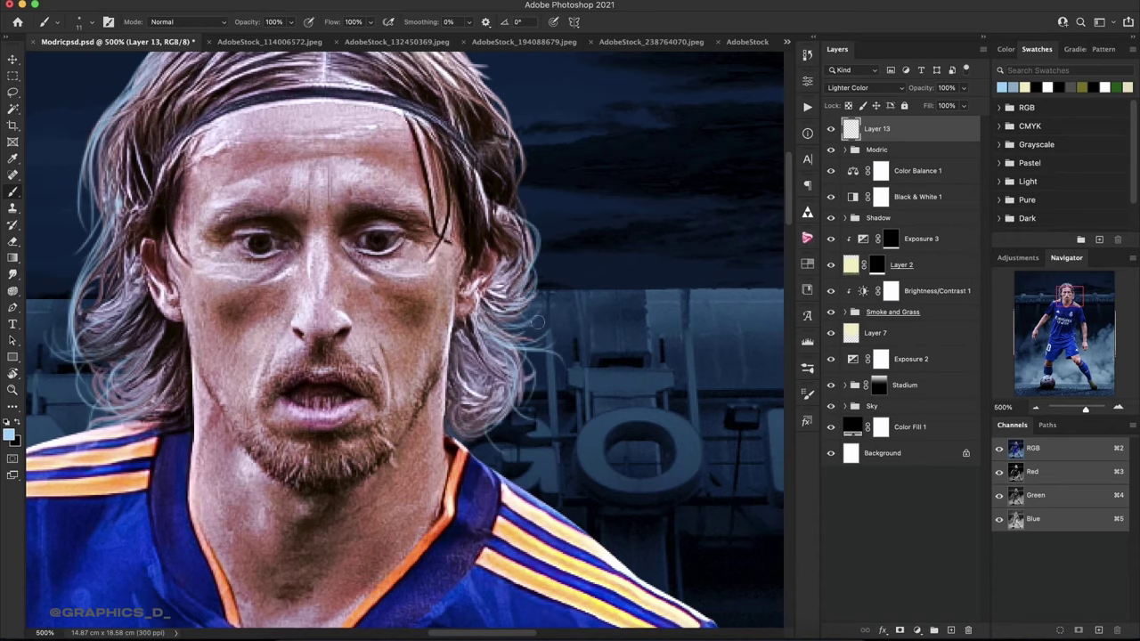
{"action": "scroll", "coordinate": [488, 328], "scroll_direction": "up", "scroll_amount": 5}
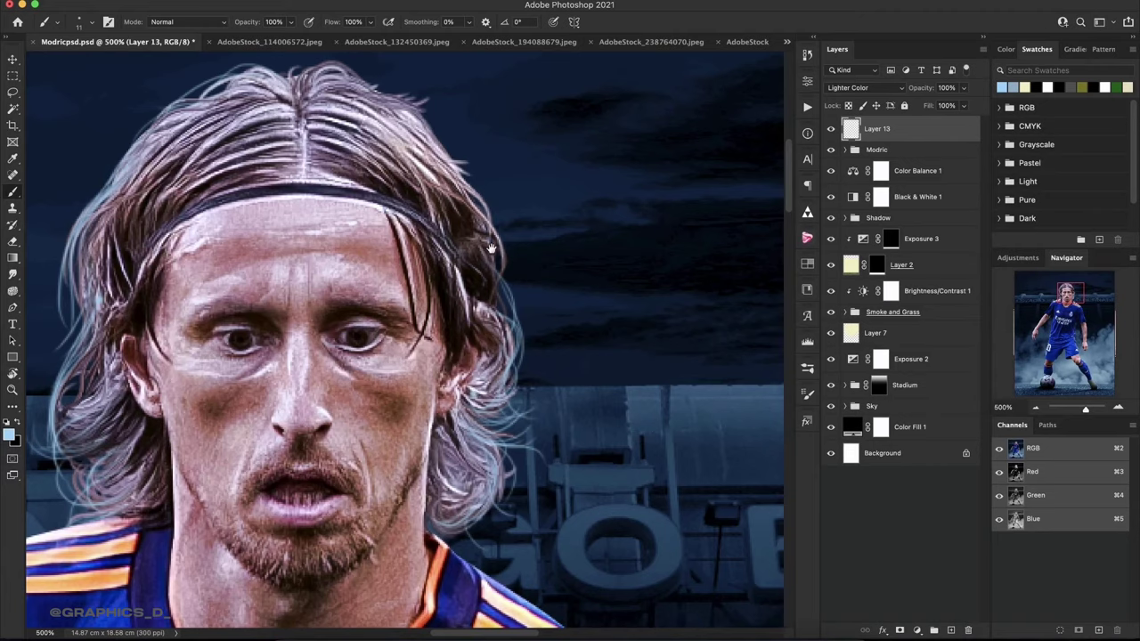
{"action": "scroll", "coordinate": [500, 412], "scroll_direction": "up", "scroll_amount": 4}
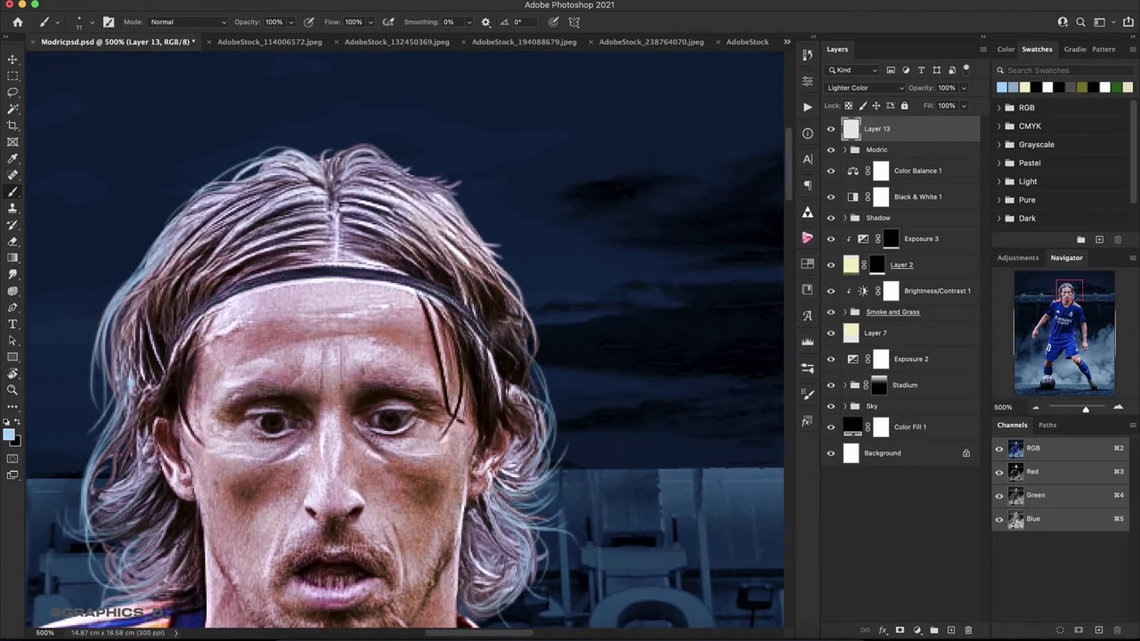
{"action": "left_click_drag", "start_coordinate": [531, 364], "coordinate": [545, 298]}
{"action": "left_click_drag", "start_coordinate": [519, 356], "coordinate": [521, 307]}
{"action": "mouse_move", "coordinate": [535, 360]}
{"action": "left_mouse_down"}
{"action": "mouse_move", "coordinate": [510, 276]}
{"action": "mouse_move", "coordinate": [521, 385]}
{"action": "left_mouse_up"}
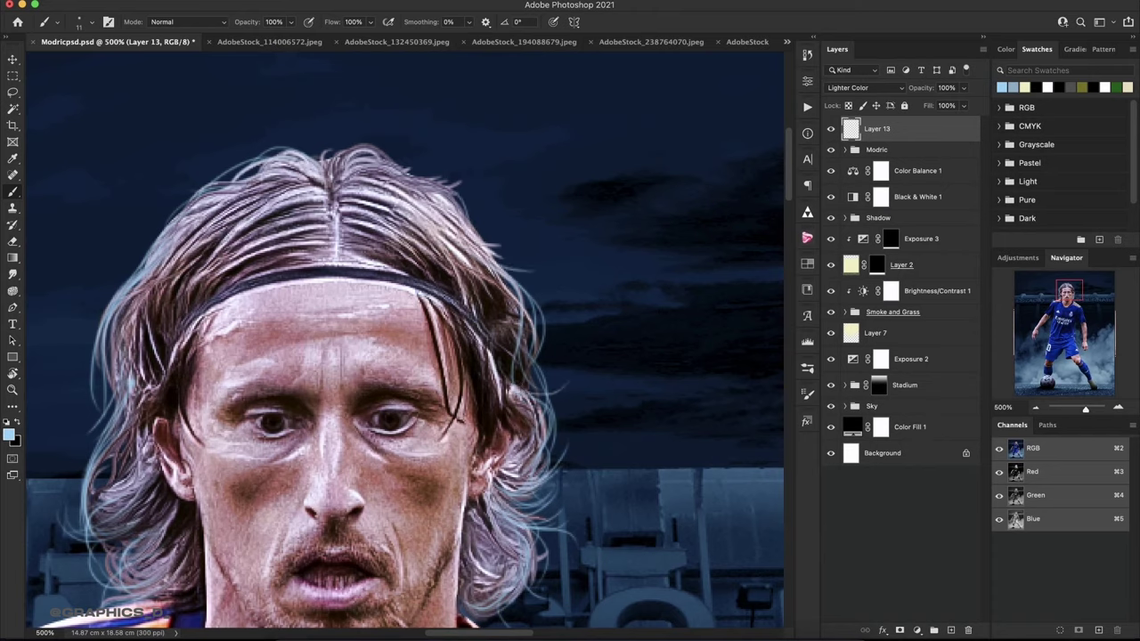
{"action": "left_click_drag", "start_coordinate": [527, 346], "coordinate": [500, 264]}
Repaint strands across the top and right of the hair, then zoom out to 100%.
{"action": "left_click_drag", "start_coordinate": [349, 153], "coordinate": [435, 170]}
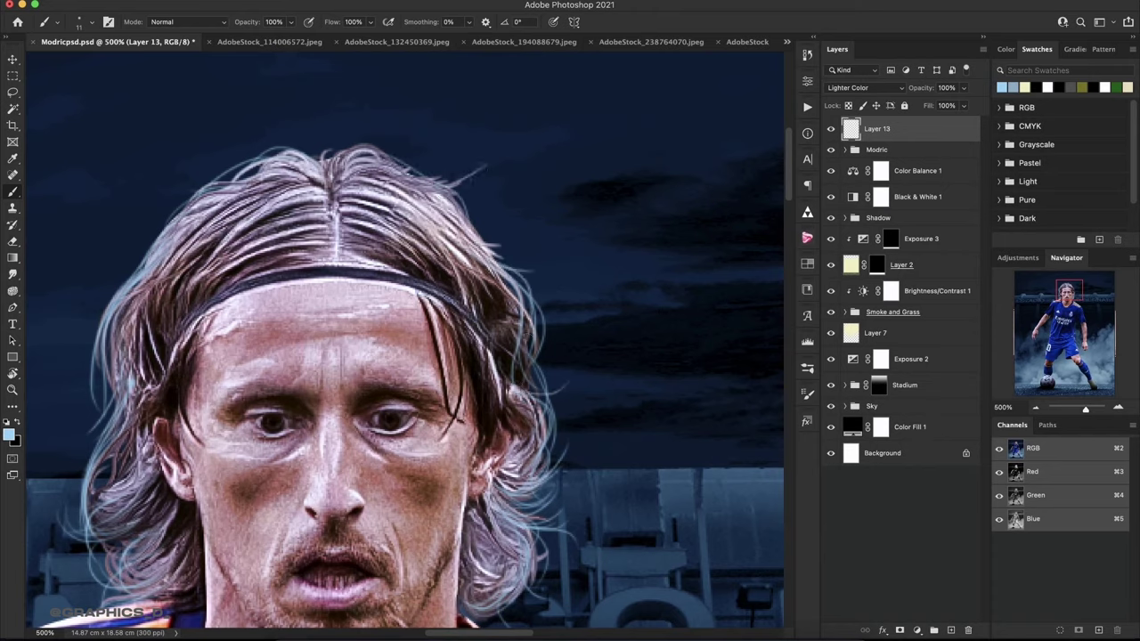
{"action": "key", "text": "ctrl+z"}
{"action": "key", "text": "ctrl+z"}
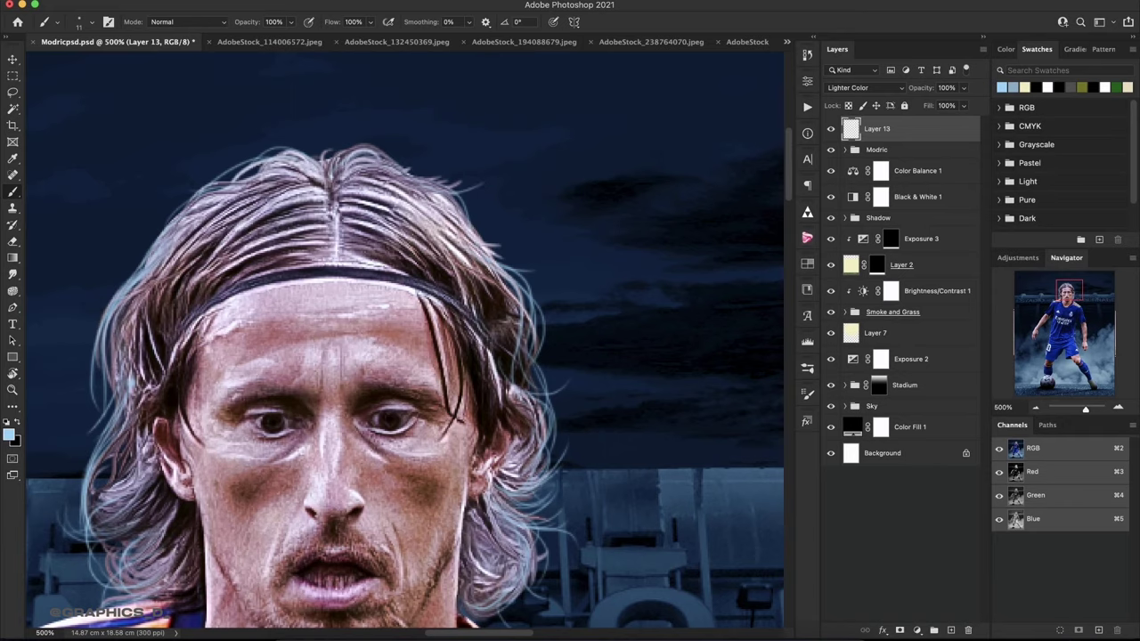
{"action": "left_click_drag", "start_coordinate": [499, 249], "coordinate": [544, 336]}
{"action": "left_click_drag", "start_coordinate": [326, 150], "coordinate": [448, 189]}
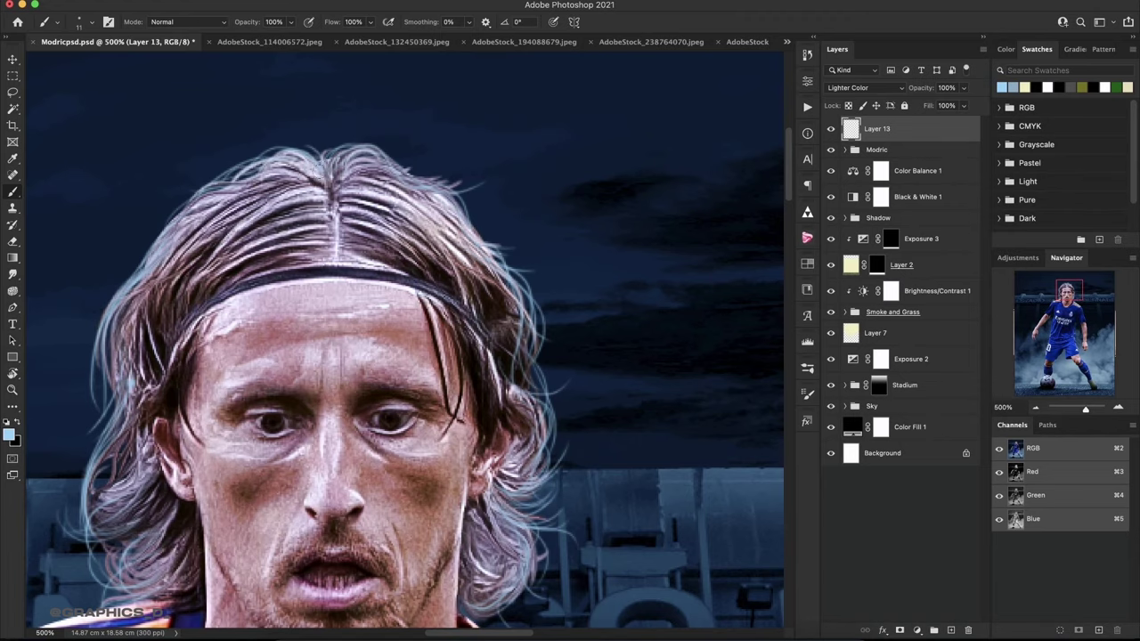
{"action": "scroll", "coordinate": [409, 182], "scroll_direction": "down", "scroll_amount": 5}
{"action": "scroll", "coordinate": [463, 294], "scroll_direction": "down", "scroll_amount": 3}
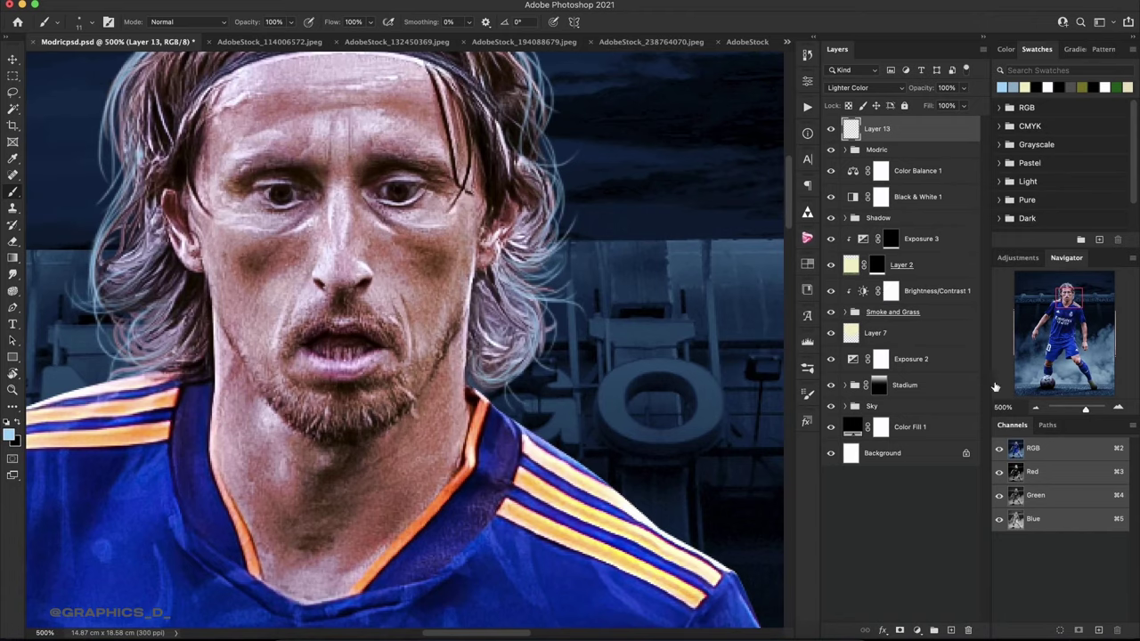
{"action": "left_click", "coordinate": [1037, 409]}
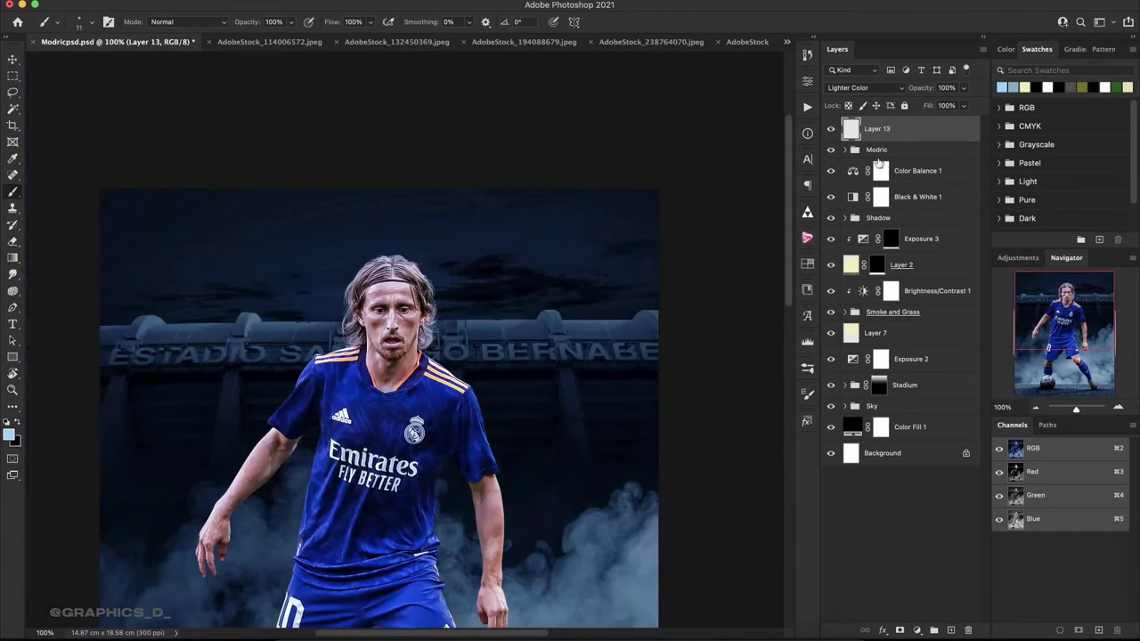
Add a Color Overlay layer style to Layer 13 in a near-white pale cyan tint.
{"action": "double_click", "coordinate": [853, 130]}
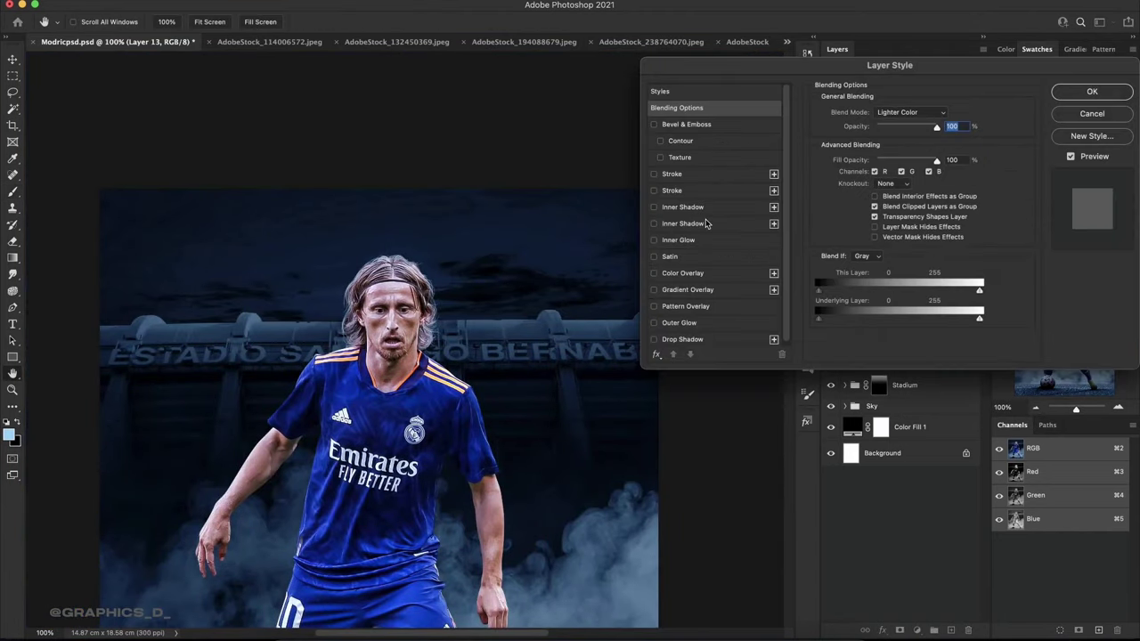
{"action": "left_click", "coordinate": [699, 273]}
{"action": "left_click", "coordinate": [944, 114]}
{"action": "left_click", "coordinate": [790, 356]}
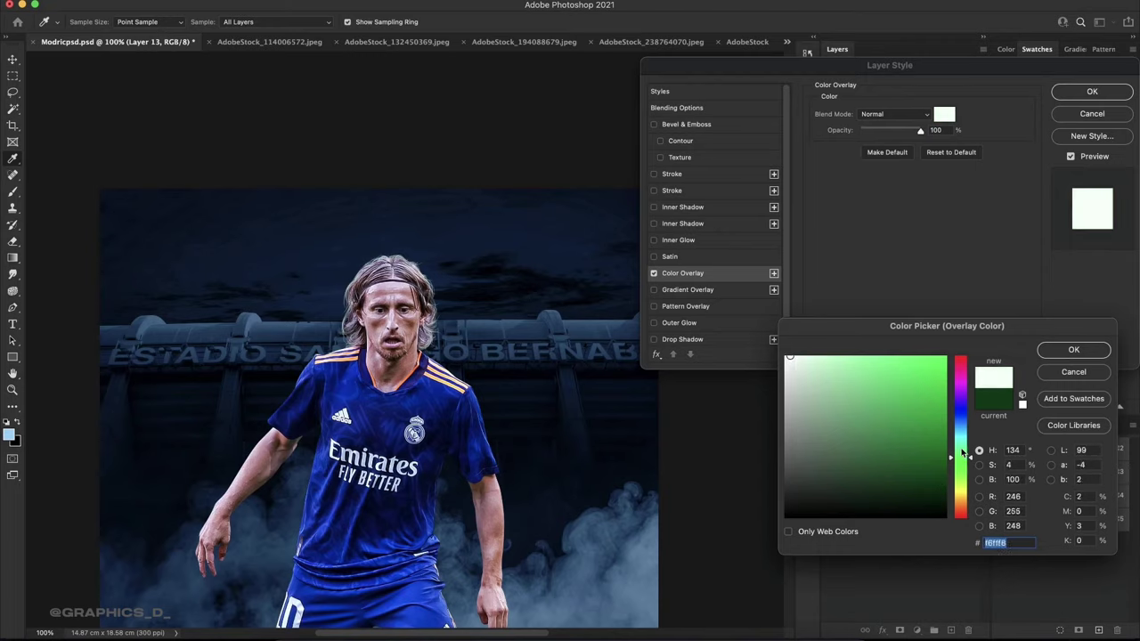
{"action": "left_click_drag", "start_coordinate": [962, 455], "coordinate": [962, 446]}
{"action": "left_click_drag", "start_coordinate": [805, 378], "coordinate": [819, 341]}
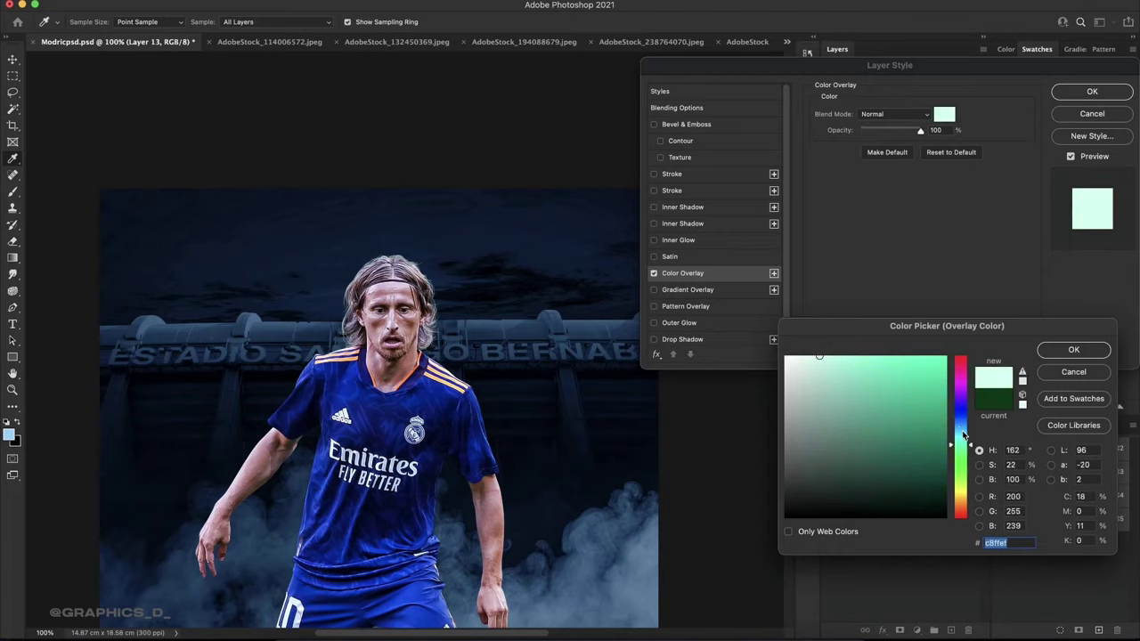
{"action": "mouse_move", "coordinate": [963, 434]}
{"action": "left_mouse_down"}
{"action": "mouse_move", "coordinate": [962, 419]}
{"action": "mouse_move", "coordinate": [962, 438]}
{"action": "left_mouse_up"}
{"action": "left_click_drag", "start_coordinate": [827, 407], "coordinate": [795, 365]}
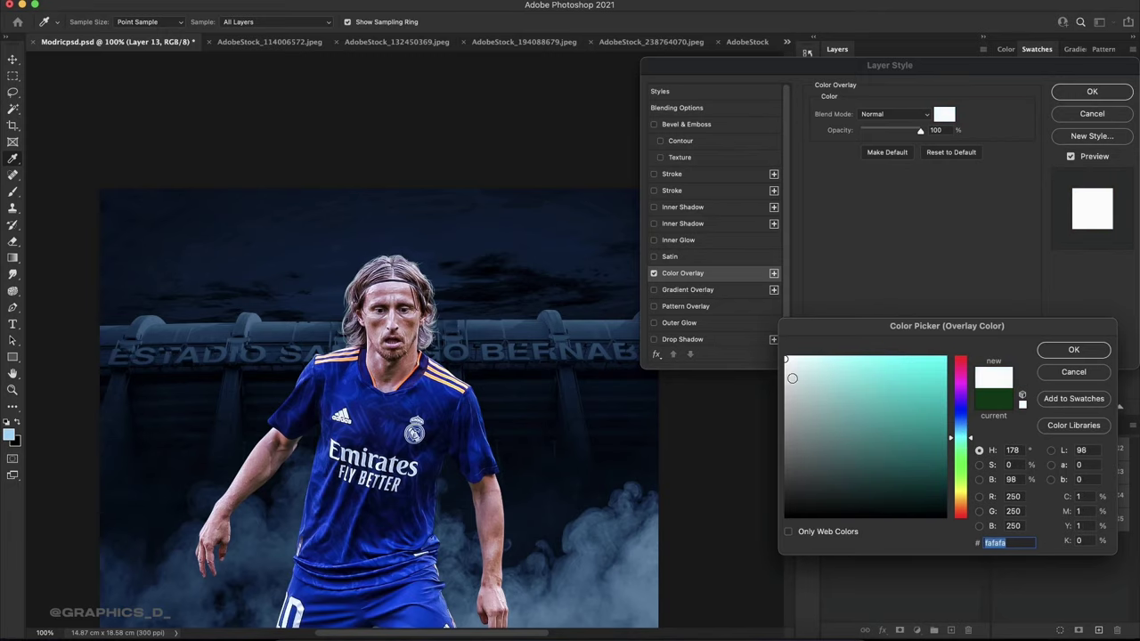
{"action": "left_click", "coordinate": [1072, 351]}
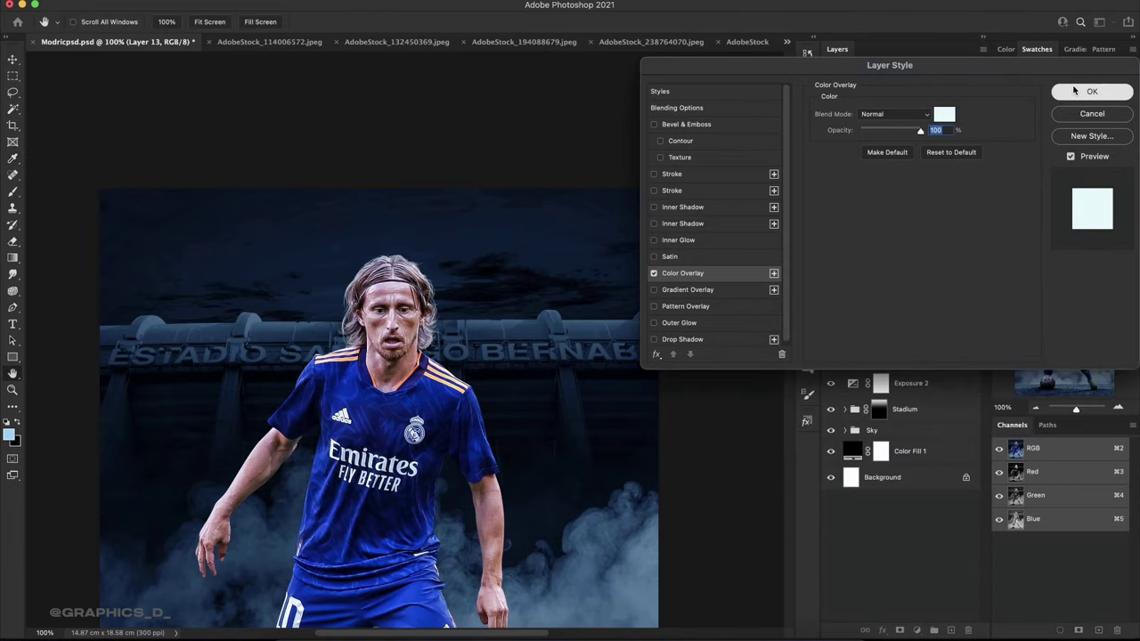
{"action": "left_click", "coordinate": [1092, 92]}
{"action": "left_click", "coordinate": [1039, 407]}
{"action": "left_click", "coordinate": [1039, 407]}
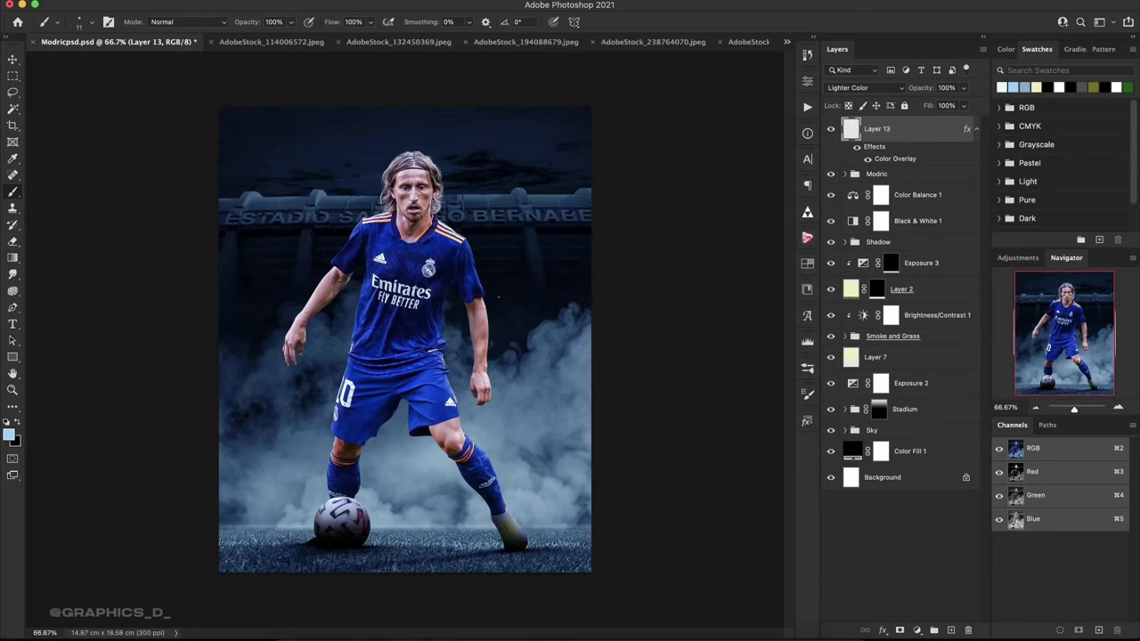
Rotate the view sideways and add a new Layer 14 clipped to the Modric group.
{"action": "key", "text": "r"}
{"action": "mouse_move", "coordinate": [397, 194]}
{"action": "left_mouse_down"}
{"action": "mouse_move", "coordinate": [448, 347]}
{"action": "mouse_move", "coordinate": [467, 290]}
{"action": "left_mouse_up"}
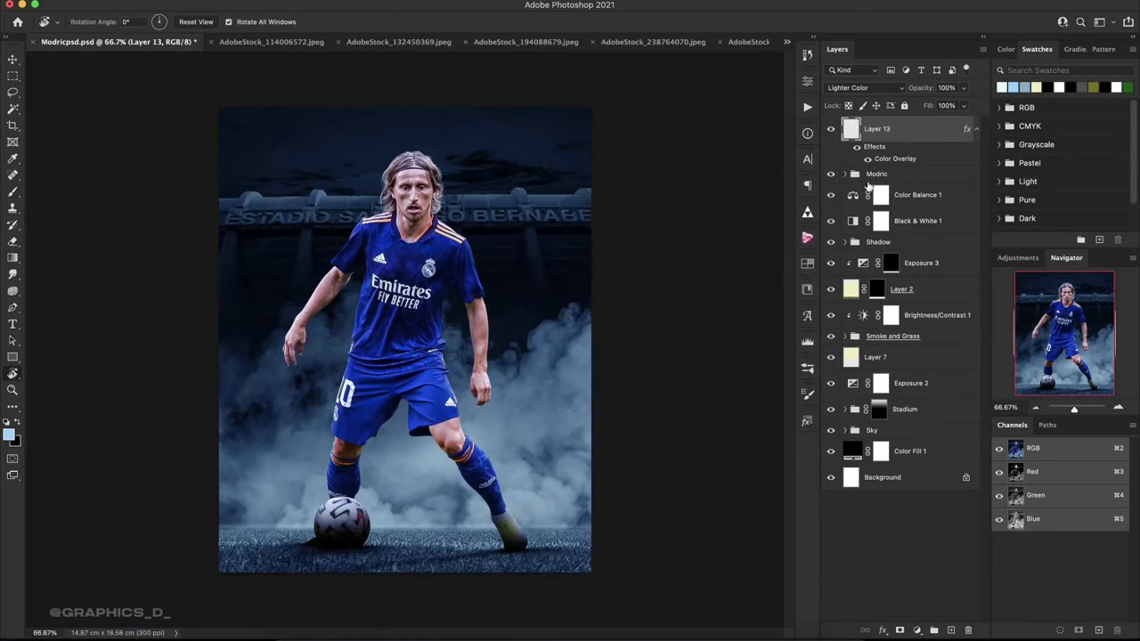
{"action": "left_click", "coordinate": [887, 177]}
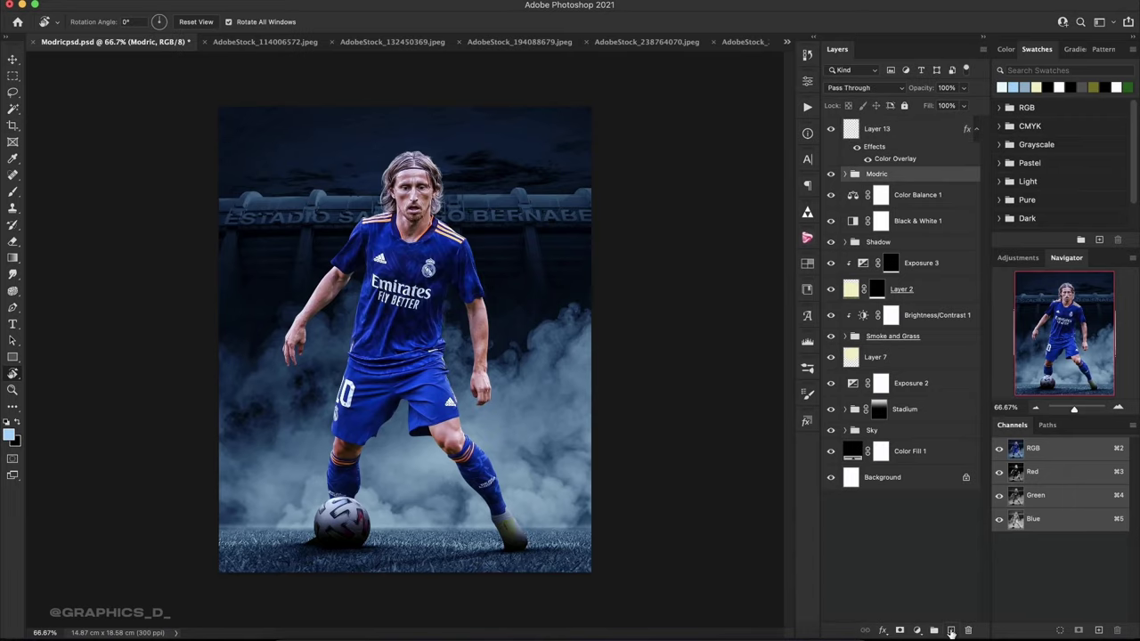
{"action": "left_click", "coordinate": [952, 631]}
{"action": "left_click", "coordinate": [877, 190], "text": "alt"}
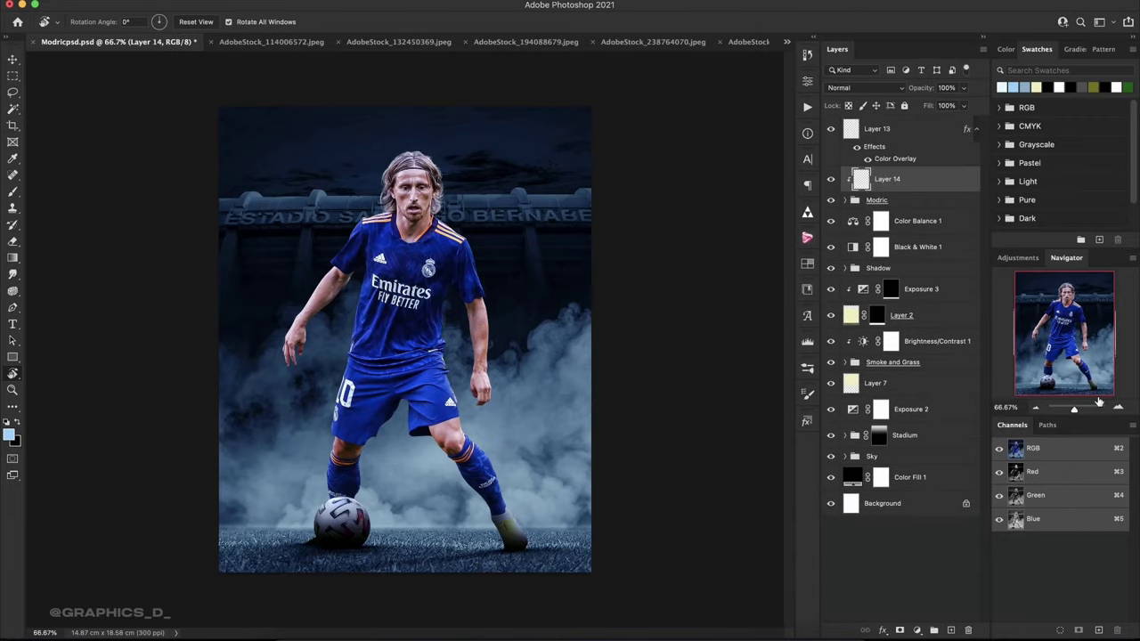
Zoom in on the player's legs and load a soft round Brush preset.
{"action": "key", "text": "ctrl+plus"}
{"action": "key", "text": "ctrl+plus"}
{"action": "key", "text": "ctrl+plus"}
{"action": "scroll", "coordinate": [48, 273], "scroll_direction": "down", "scroll_amount": 5}
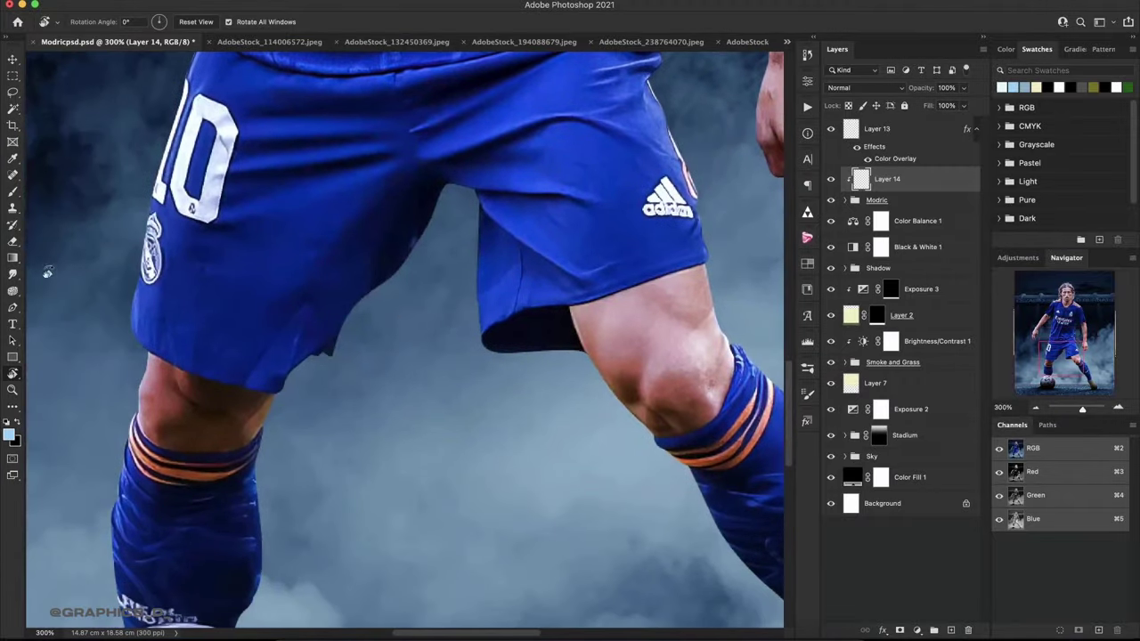
{"action": "left_click", "coordinate": [12, 194]}
{"action": "scroll", "coordinate": [377, 334], "scroll_direction": "up", "scroll_amount": 5}
{"action": "scroll", "coordinate": [376, 333], "scroll_direction": "left", "scroll_amount": 5}
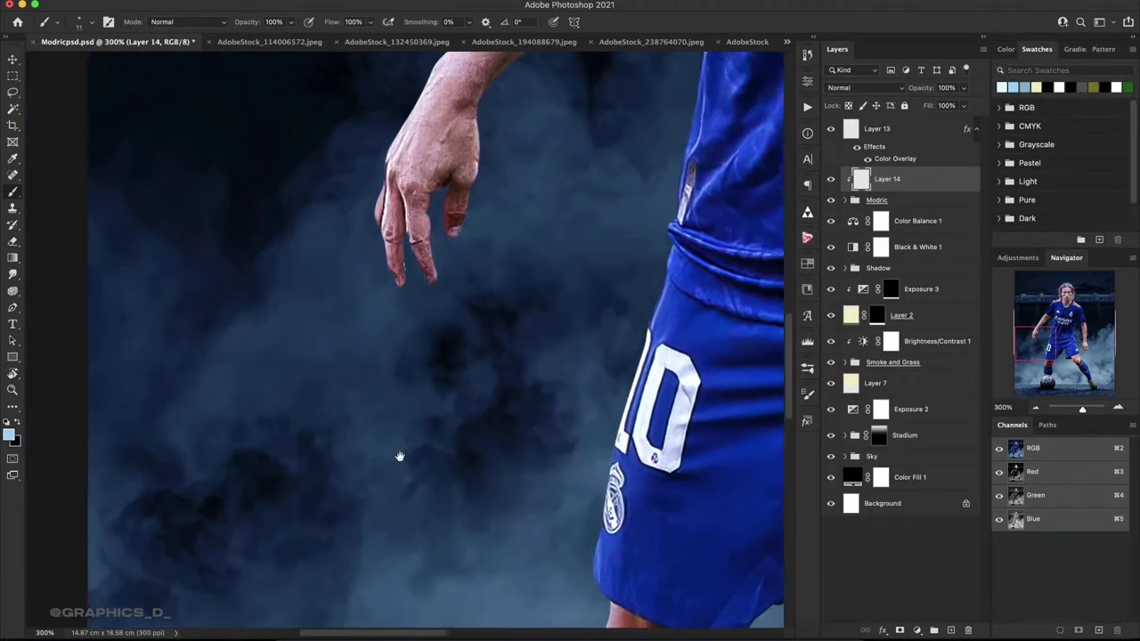
{"action": "scroll", "coordinate": [400, 458], "scroll_direction": "up", "scroll_amount": 5}
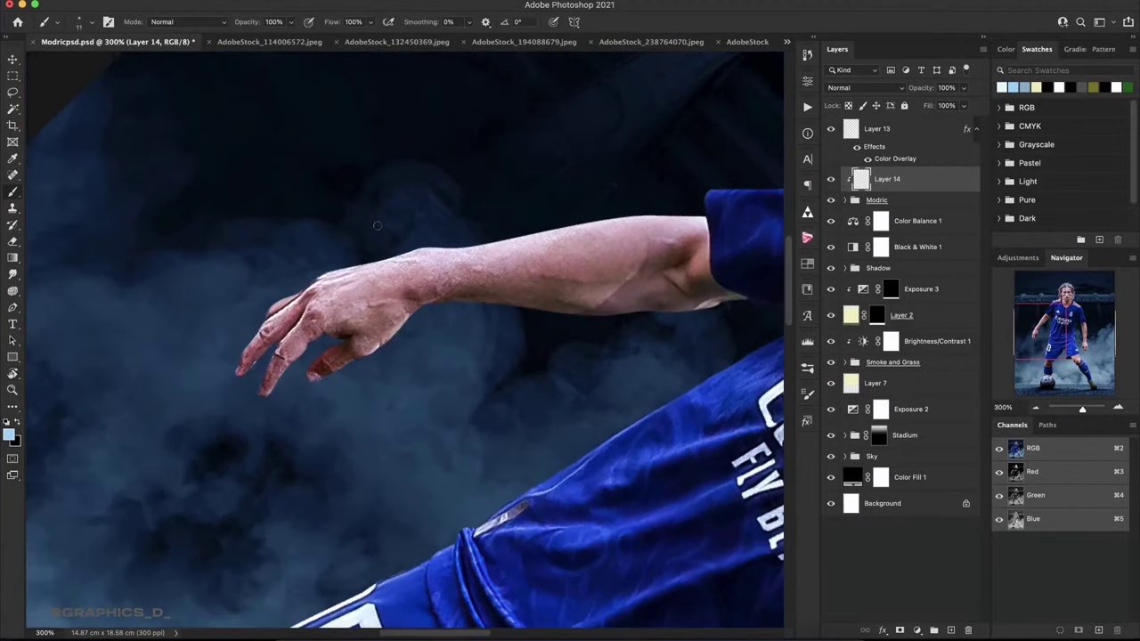
{"action": "right_click", "coordinate": [450, 278]}
{"action": "left_click", "coordinate": [464, 381]}
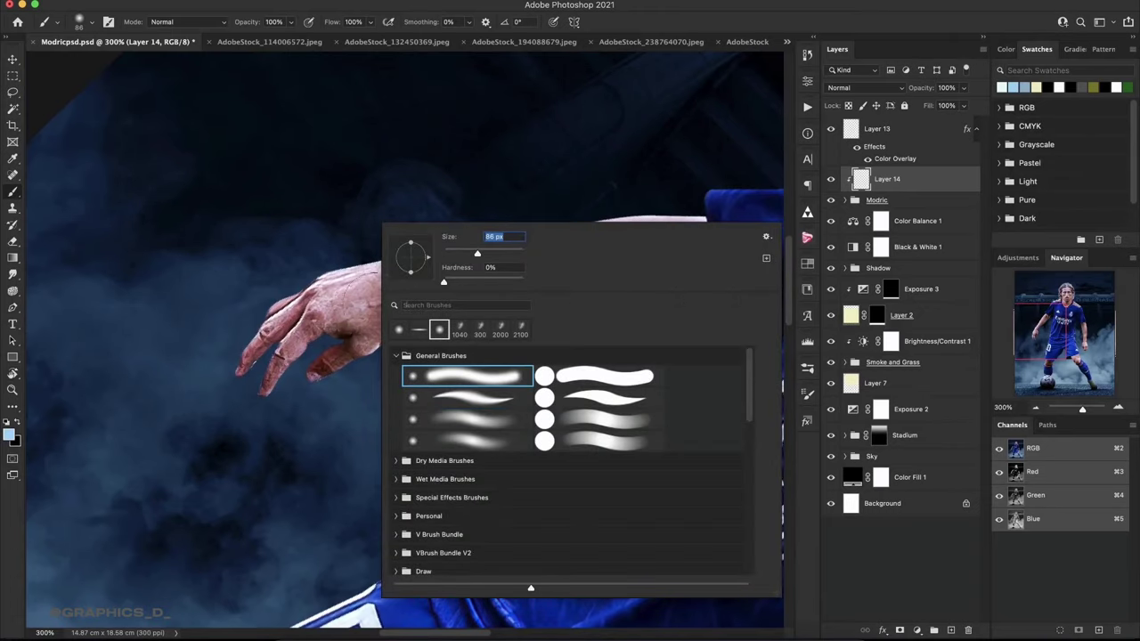
{"action": "key", "text": "Return"}
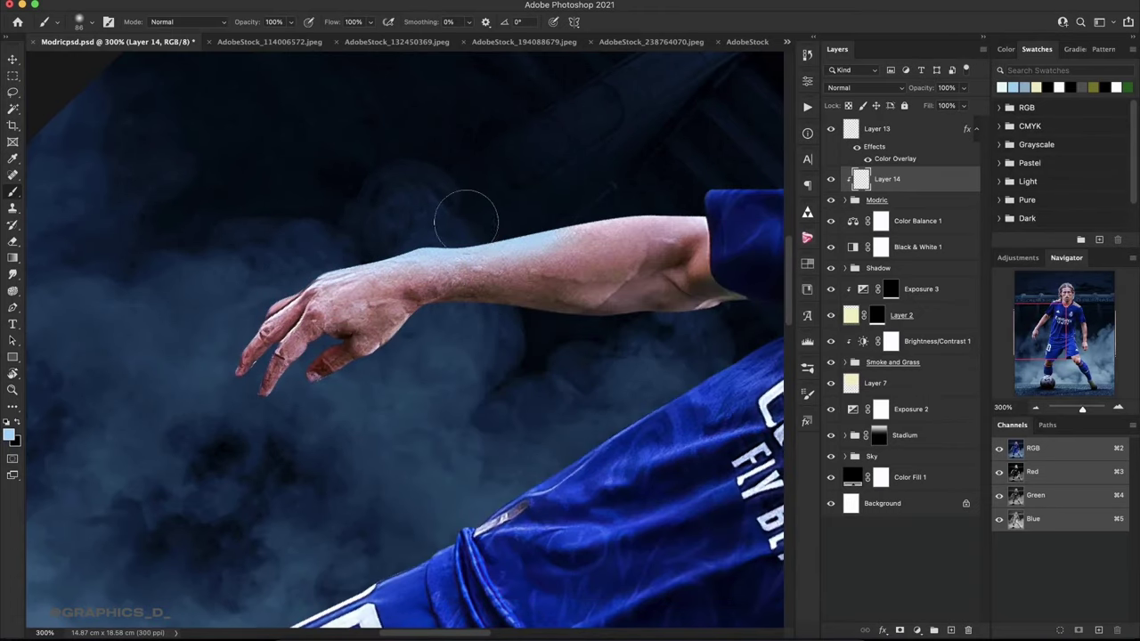
{"action": "left_click", "coordinate": [903, 89]}
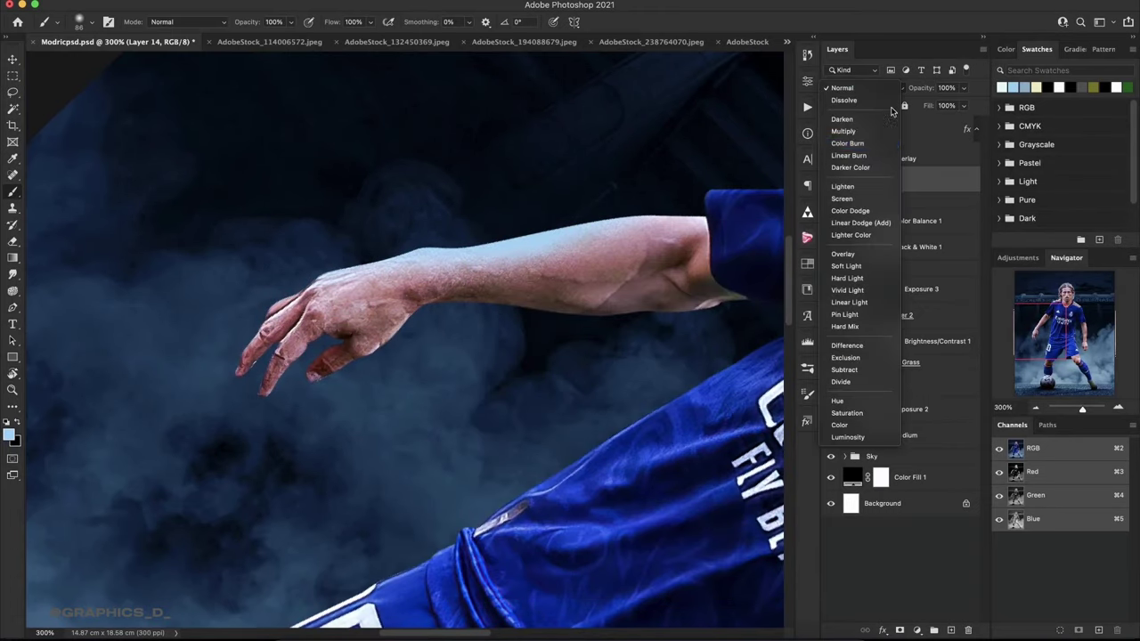
Set Layer 14 to Overlay and try a light stroke along the sleeve, then undo it.
{"action": "left_click", "coordinate": [869, 256]}
{"action": "scroll", "coordinate": [205, 259], "scroll_direction": "right", "scroll_amount": 5}
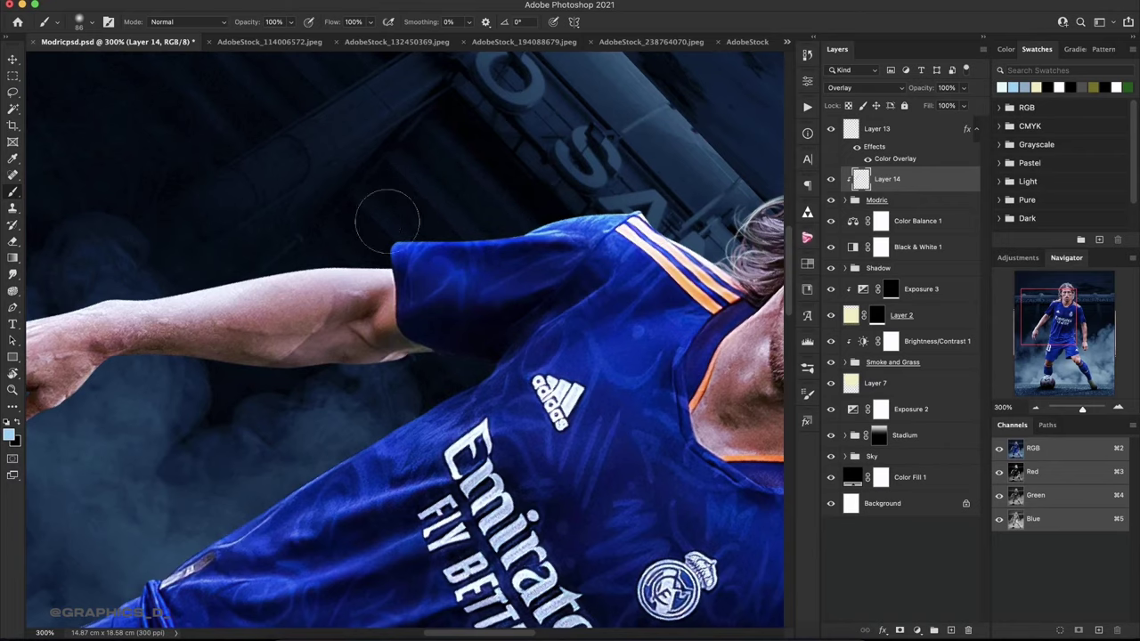
{"action": "scroll", "coordinate": [463, 196], "scroll_direction": "right", "scroll_amount": 5}
{"action": "scroll", "coordinate": [463, 177], "scroll_direction": "right", "scroll_amount": 5}
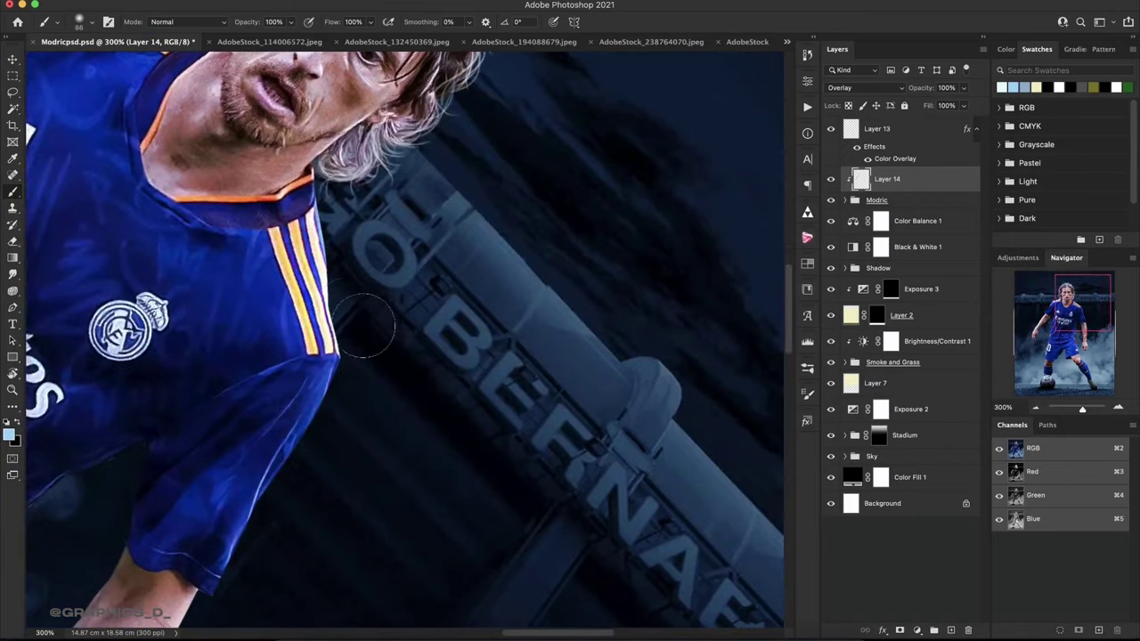
{"action": "scroll", "coordinate": [461, 250], "scroll_direction": "down", "scroll_amount": 5}
{"action": "scroll", "coordinate": [460, 249], "scroll_direction": "left", "scroll_amount": 5}
{"action": "left_click_drag", "start_coordinate": [462, 249], "coordinate": [344, 496]}
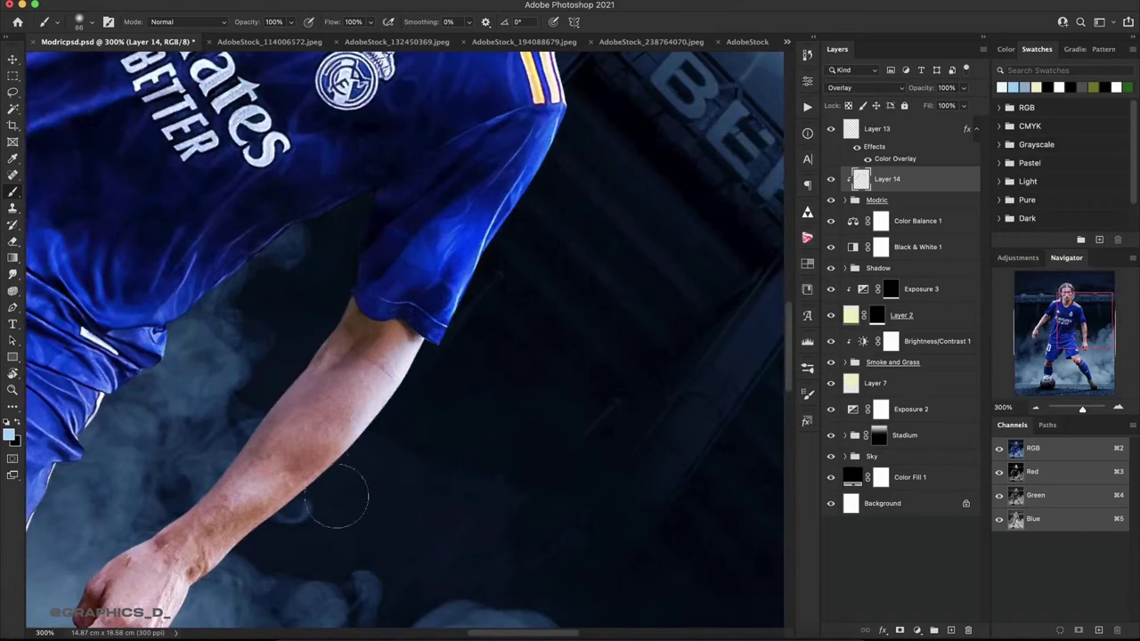
{"action": "key", "text": "ctrl+z"}
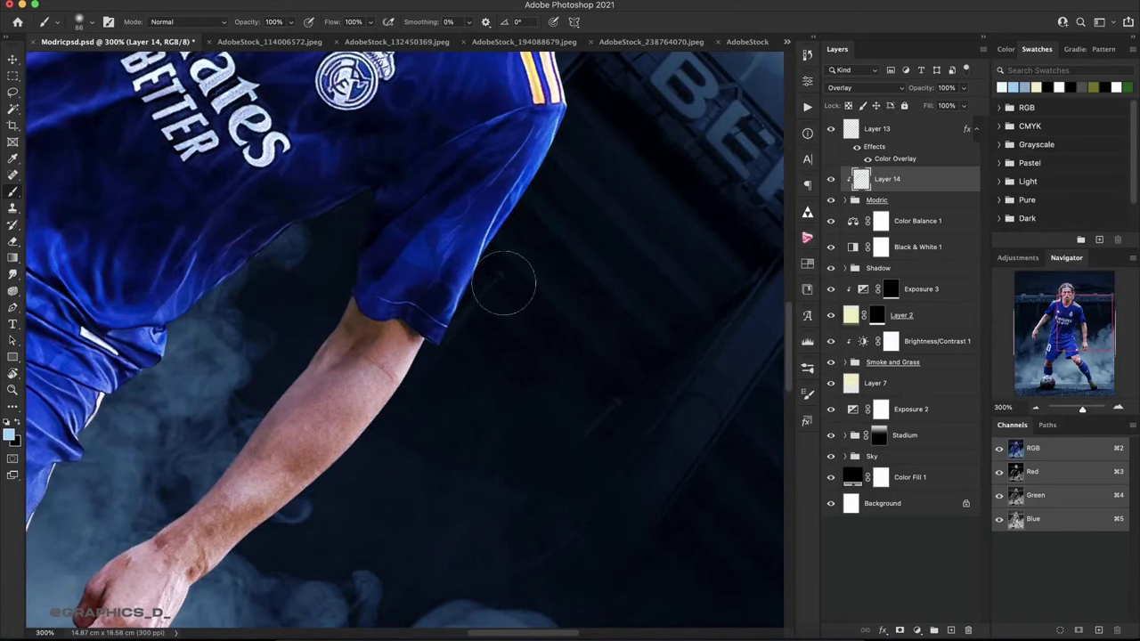
Pan to the number-10 sleeve and set the brush to 31% flow and 114 px.
{"action": "scroll", "coordinate": [534, 267], "scroll_direction": "down", "scroll_amount": 5}
{"action": "scroll", "coordinate": [535, 267], "scroll_direction": "left", "scroll_amount": 5}
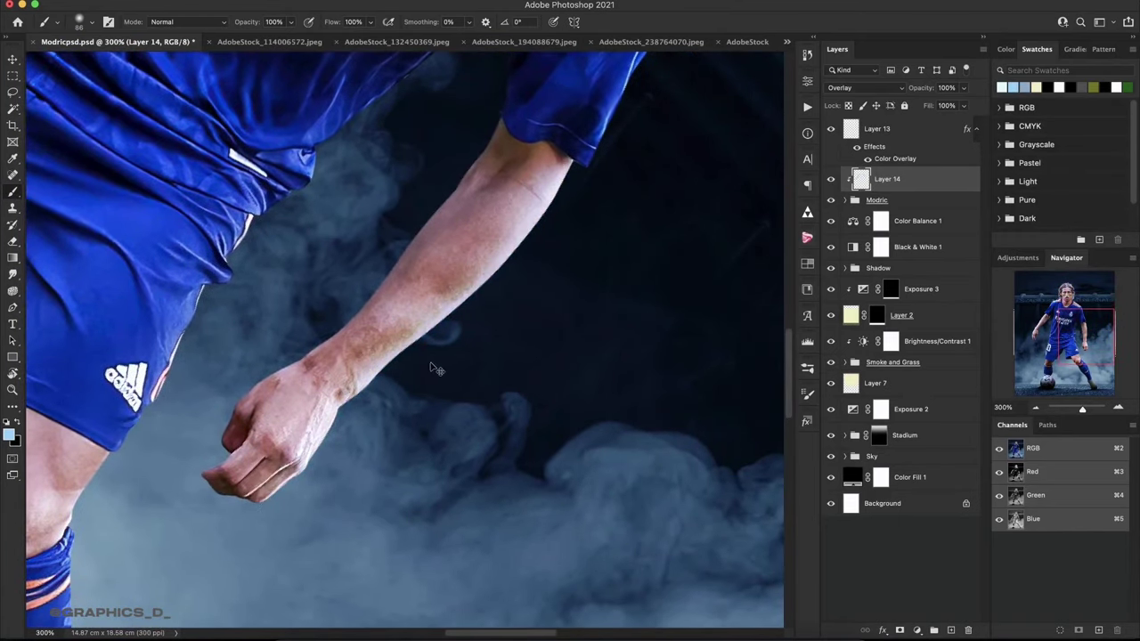
{"action": "scroll", "coordinate": [493, 289], "scroll_direction": "up", "scroll_amount": 3}
{"action": "scroll", "coordinate": [493, 290], "scroll_direction": "left", "scroll_amount": 5}
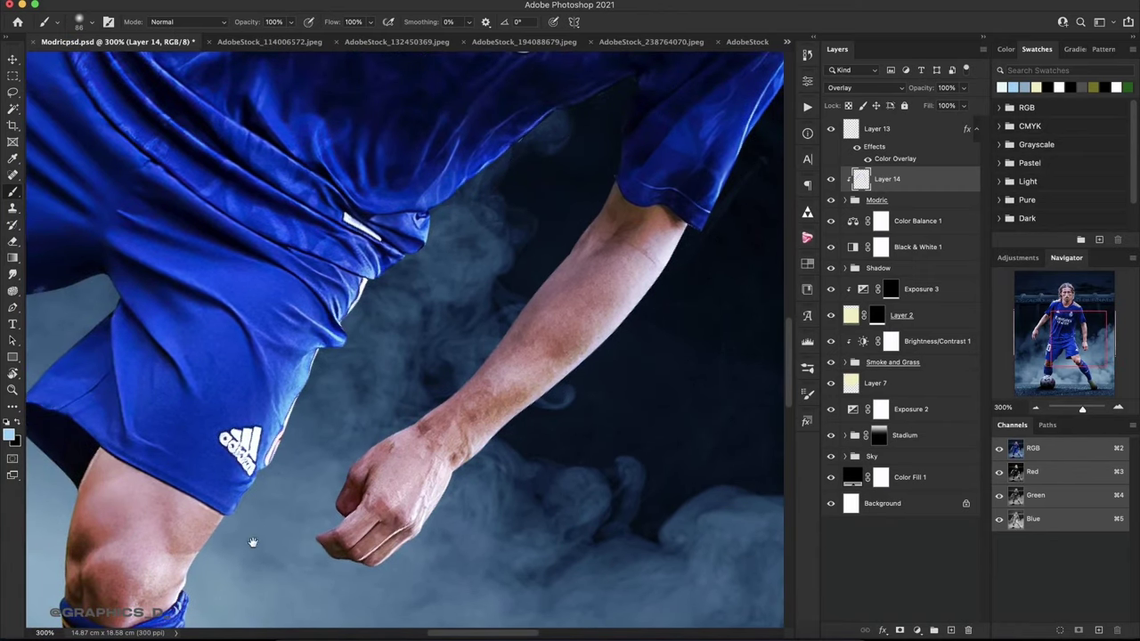
{"action": "scroll", "coordinate": [406, 303], "scroll_direction": "down", "scroll_amount": 5}
{"action": "scroll", "coordinate": [405, 302], "scroll_direction": "left", "scroll_amount": 3}
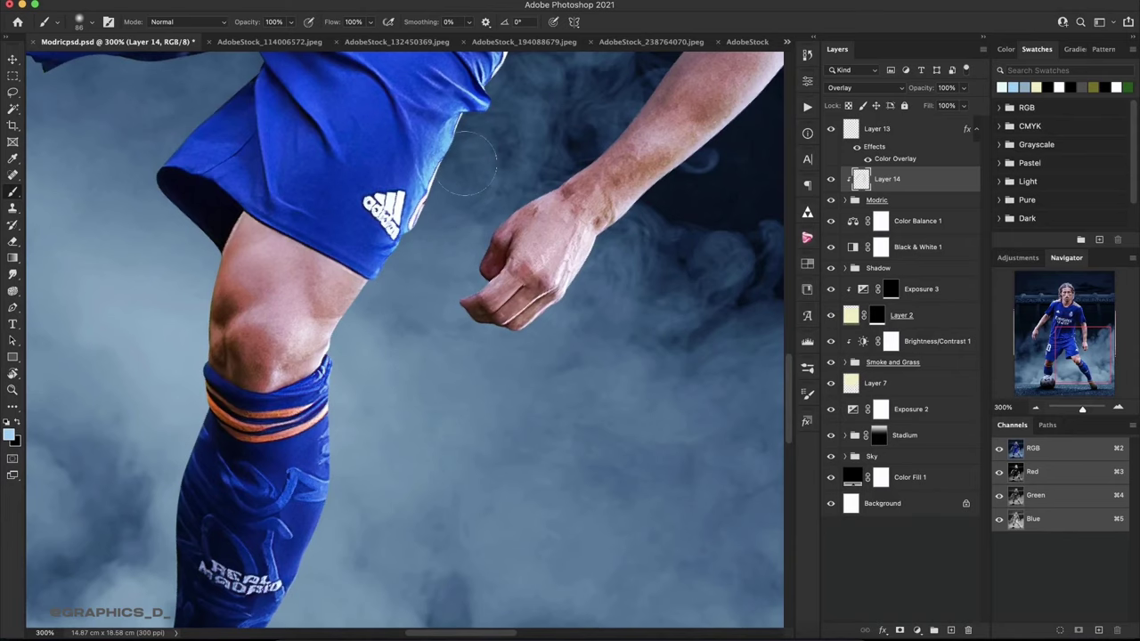
{"action": "scroll", "coordinate": [463, 161], "scroll_direction": "up", "scroll_amount": 5}
{"action": "scroll", "coordinate": [463, 161], "scroll_direction": "right", "scroll_amount": 3}
{"action": "scroll", "coordinate": [544, 203], "scroll_direction": "up", "scroll_amount": 10}
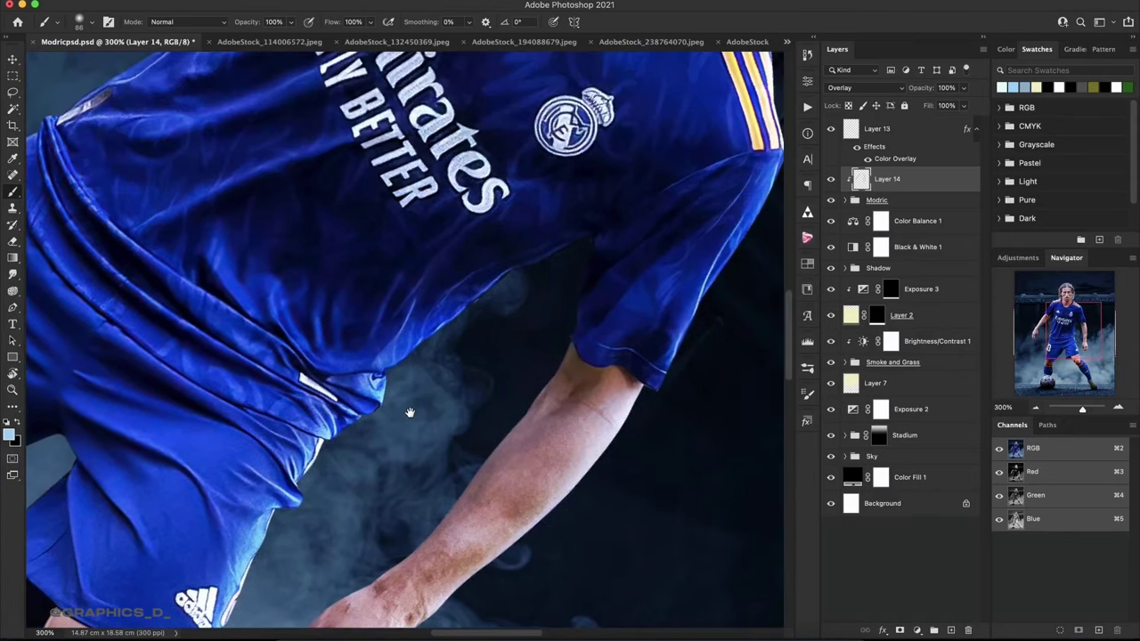
{"action": "scroll", "coordinate": [357, 225], "scroll_direction": "left", "scroll_amount": 5}
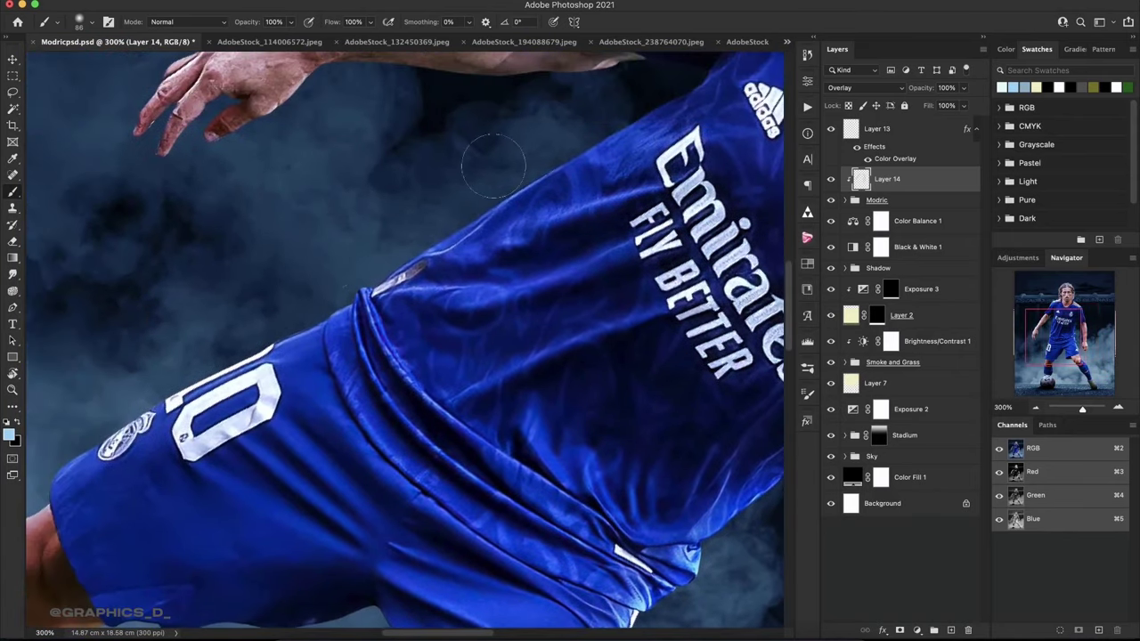
{"action": "left_click_drag", "start_coordinate": [227, 316], "coordinate": [490, 172]}
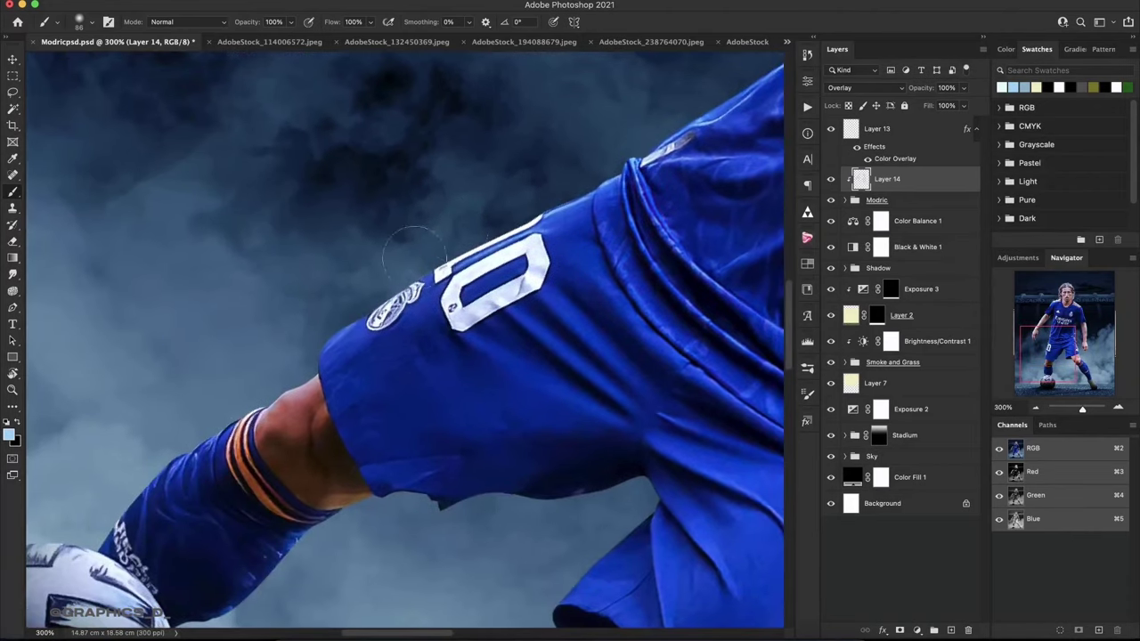
{"action": "scroll", "coordinate": [457, 191], "scroll_direction": "up", "scroll_amount": 5}
{"action": "scroll", "coordinate": [458, 191], "scroll_direction": "right", "scroll_amount": 5}
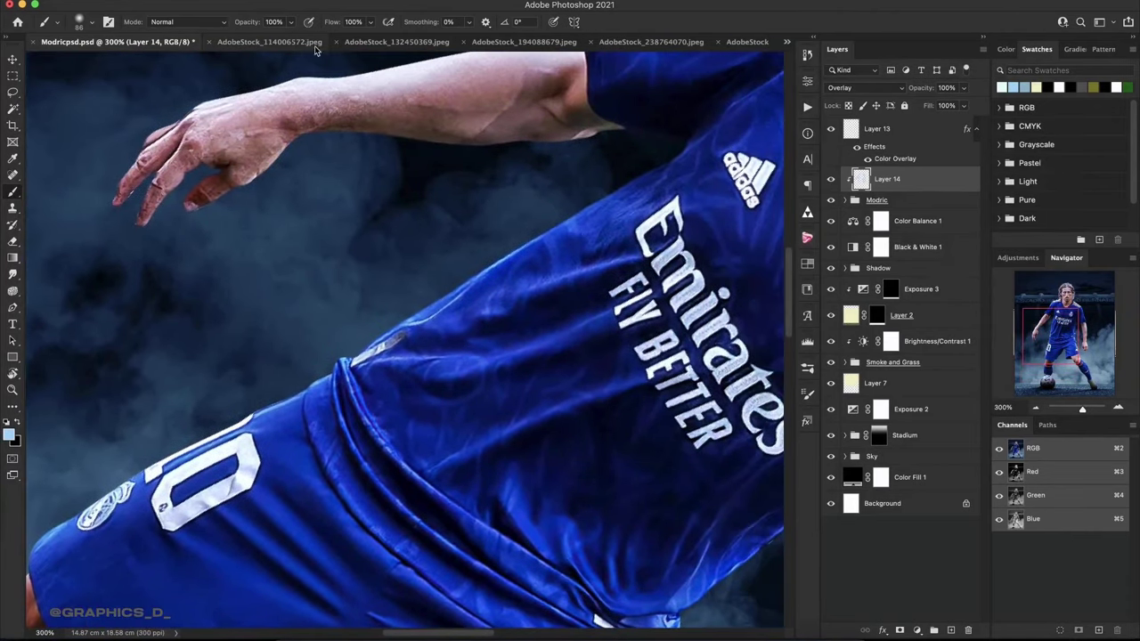
{"action": "key", "text": "shift+3"}
{"action": "key", "text": "shift+1"}
{"action": "mouse_move", "coordinate": [223, 380]}
{"action": "left_mouse_down"}
{"action": "mouse_move", "coordinate": [380, 233]}
{"action": "mouse_move", "coordinate": [611, 73]}
{"action": "left_mouse_up"}
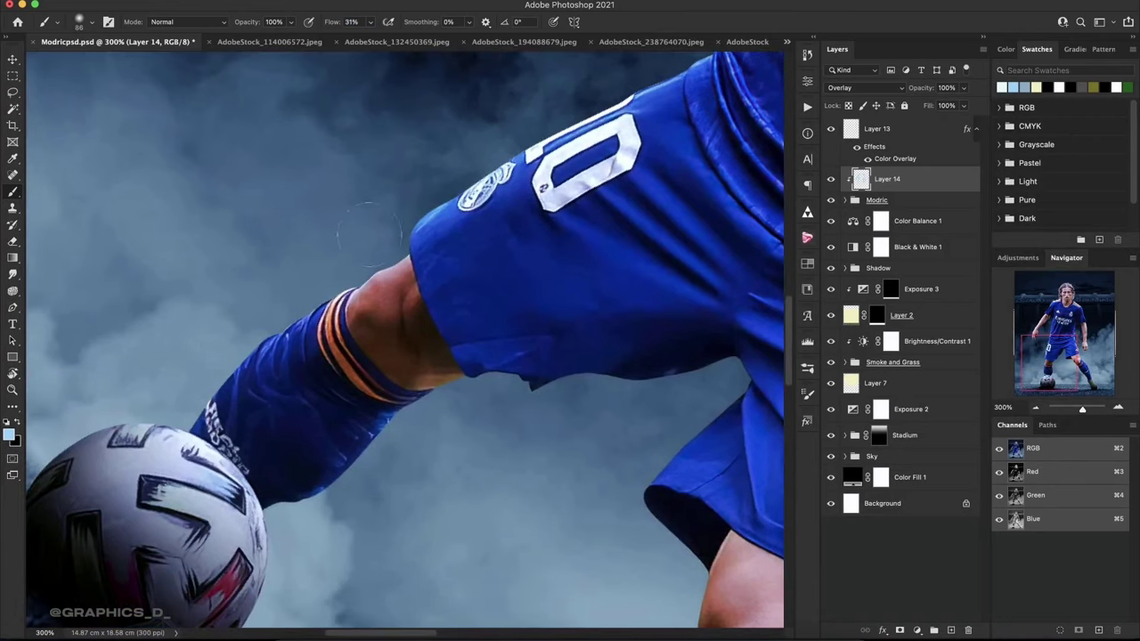
{"action": "right_click", "coordinate": [380, 234]}
{"action": "left_click_drag", "start_coordinate": [481, 267], "coordinate": [486, 270]}
{"action": "key", "text": "Return"}
Pan past the shoulder down to the shorts and paint soft light onto the knee.
{"action": "scroll", "coordinate": [252, 323], "scroll_direction": "up", "scroll_amount": 5}
{"action": "scroll", "coordinate": [252, 323], "scroll_direction": "right", "scroll_amount": 4}
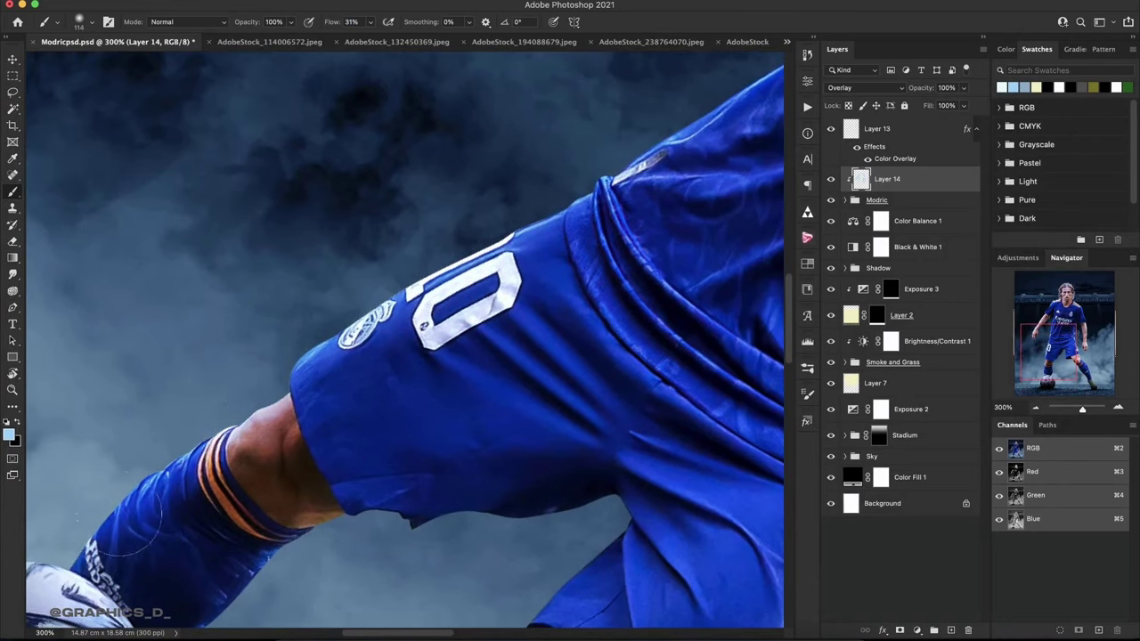
{"action": "left_click_drag", "start_coordinate": [562, 190], "coordinate": [343, 305]}
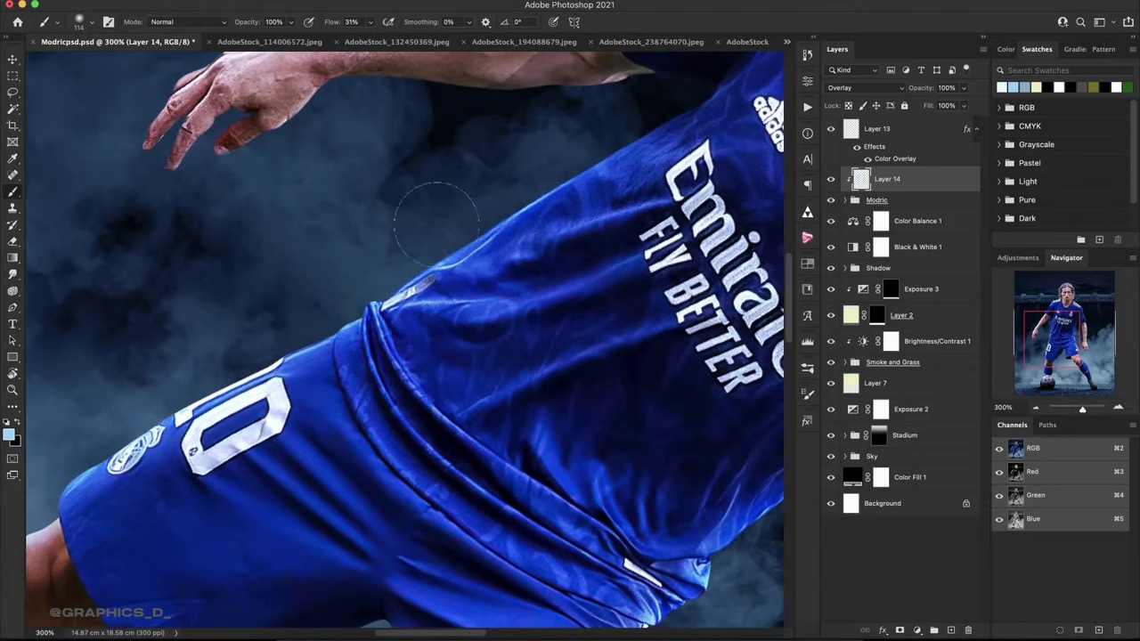
{"action": "scroll", "coordinate": [438, 309], "scroll_direction": "down", "scroll_amount": 5}
{"action": "scroll", "coordinate": [439, 309], "scroll_direction": "left", "scroll_amount": 3}
{"action": "scroll", "coordinate": [595, 336], "scroll_direction": "down", "scroll_amount": 4}
{"action": "scroll", "coordinate": [595, 336], "scroll_direction": "up", "scroll_amount": 10}
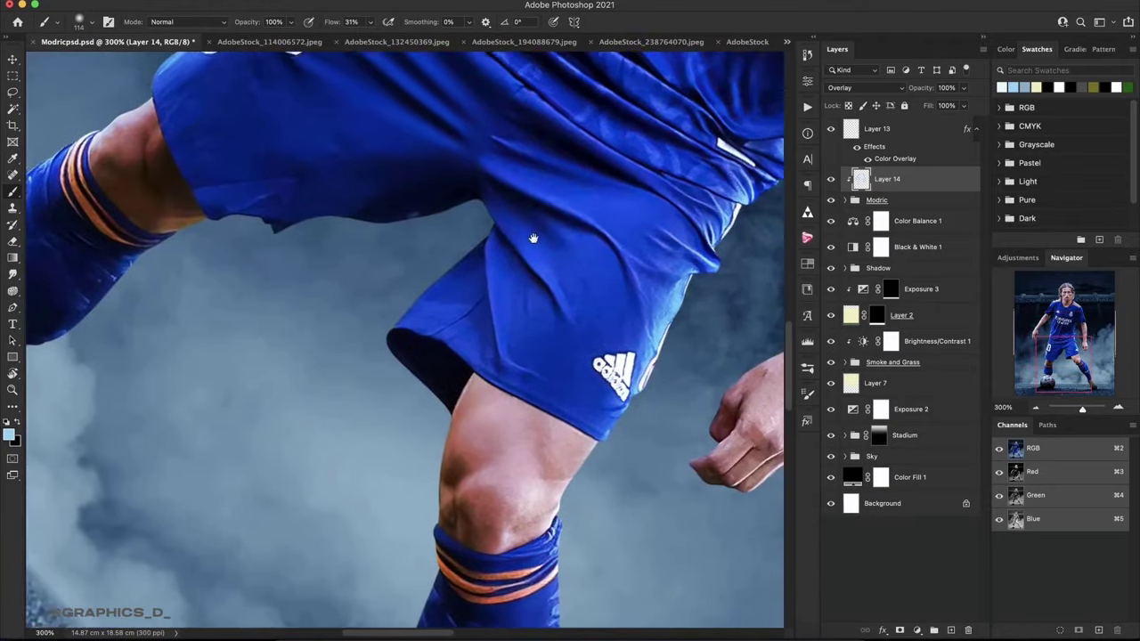
{"action": "left_click_drag", "start_coordinate": [595, 337], "coordinate": [224, 456]}
{"action": "scroll", "coordinate": [224, 456], "scroll_direction": "left", "scroll_amount": 5}
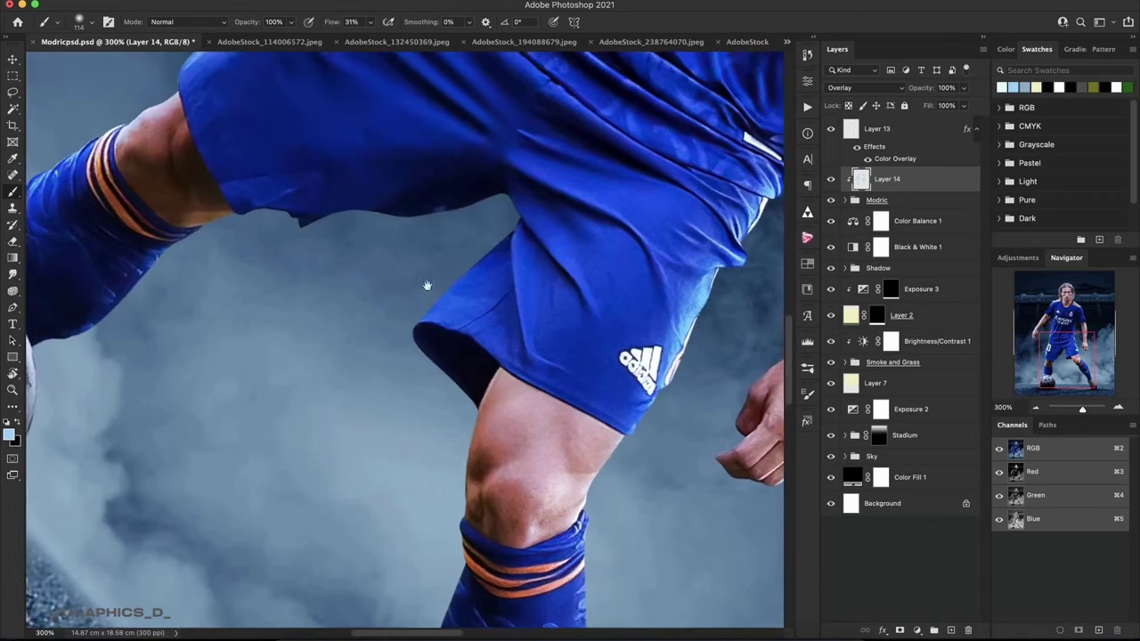
{"action": "scroll", "coordinate": [360, 452], "scroll_direction": "down", "scroll_amount": 6}
{"action": "scroll", "coordinate": [512, 311], "scroll_direction": "left", "scroll_amount": 3}
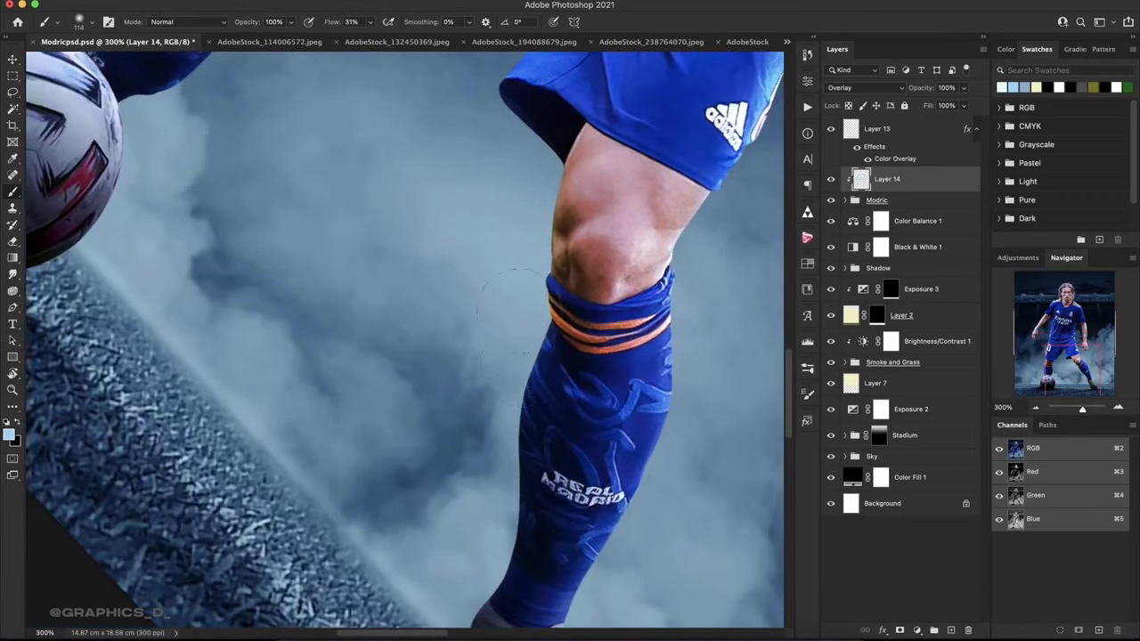
{"action": "scroll", "coordinate": [532, 383], "scroll_direction": "down", "scroll_amount": 5}
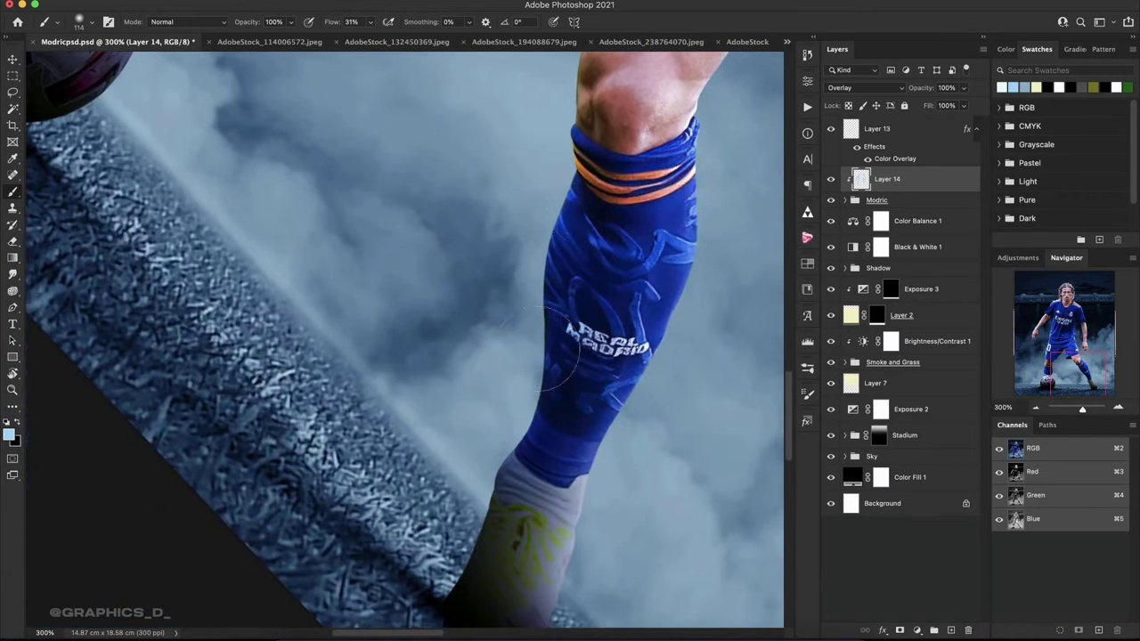
{"action": "scroll", "coordinate": [579, 305], "scroll_direction": "up", "scroll_amount": 6}
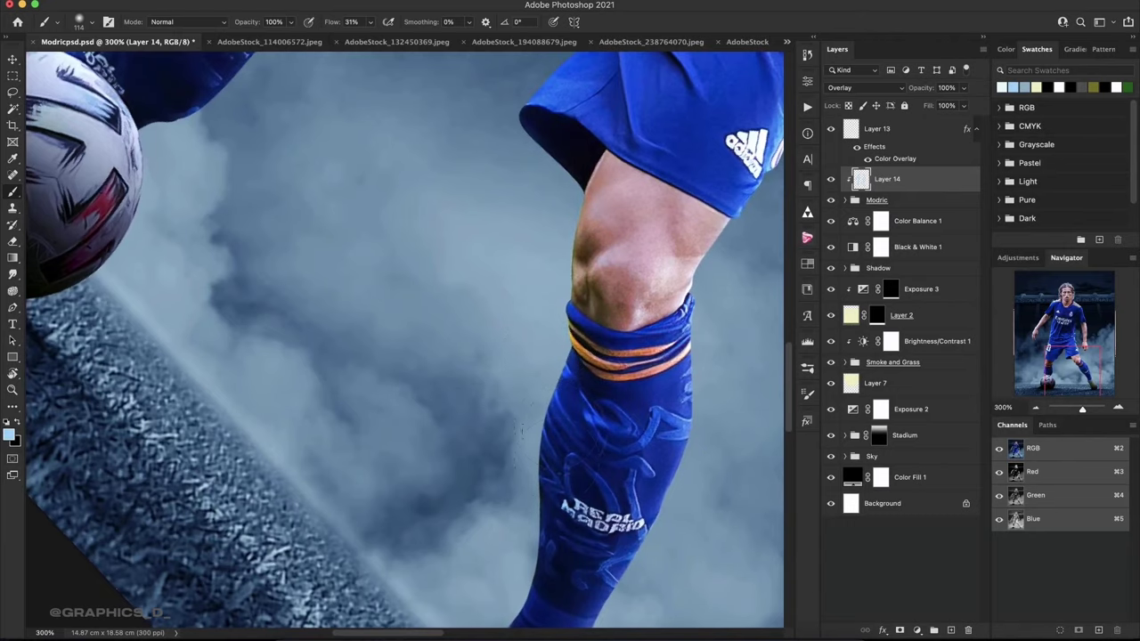
{"action": "scroll", "coordinate": [553, 330], "scroll_direction": "down", "scroll_amount": 4}
{"action": "scroll", "coordinate": [526, 348], "scroll_direction": "down", "scroll_amount": 2}
{"action": "scroll", "coordinate": [531, 384], "scroll_direction": "up", "scroll_amount": 2}
{"action": "scroll", "coordinate": [531, 383], "scroll_direction": "up", "scroll_amount": 2}
{"action": "scroll", "coordinate": [531, 384], "scroll_direction": "right", "scroll_amount": 3}
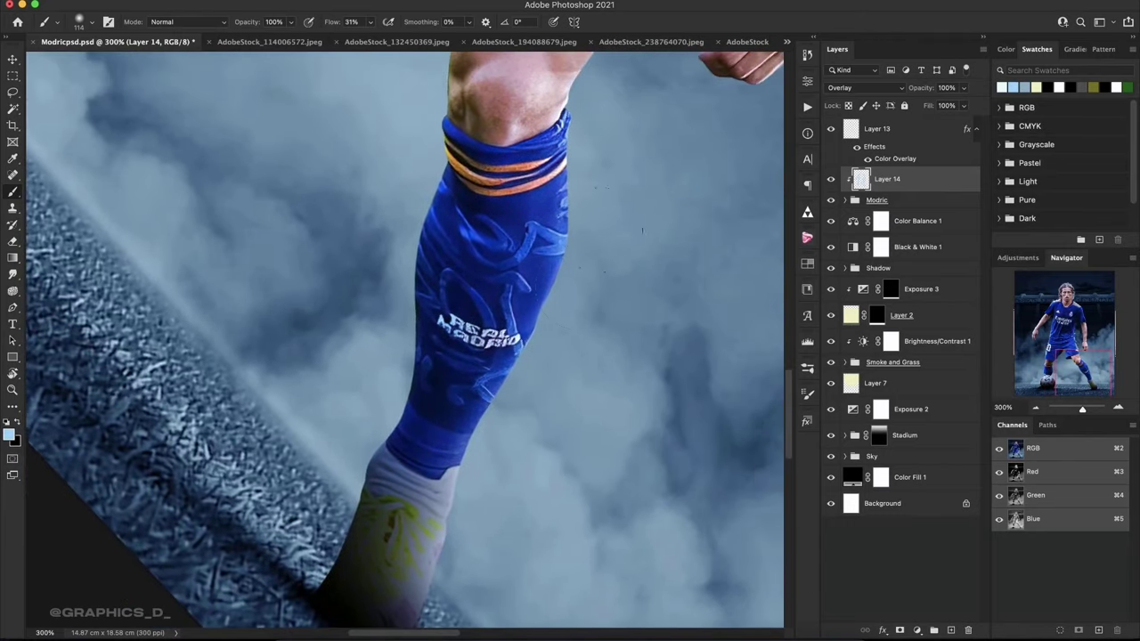
{"action": "scroll", "coordinate": [531, 383], "scroll_direction": "up", "scroll_amount": 3}
{"action": "scroll", "coordinate": [531, 383], "scroll_direction": "up", "scroll_amount": 1}
{"action": "scroll", "coordinate": [499, 382], "scroll_direction": "up", "scroll_amount": 3}
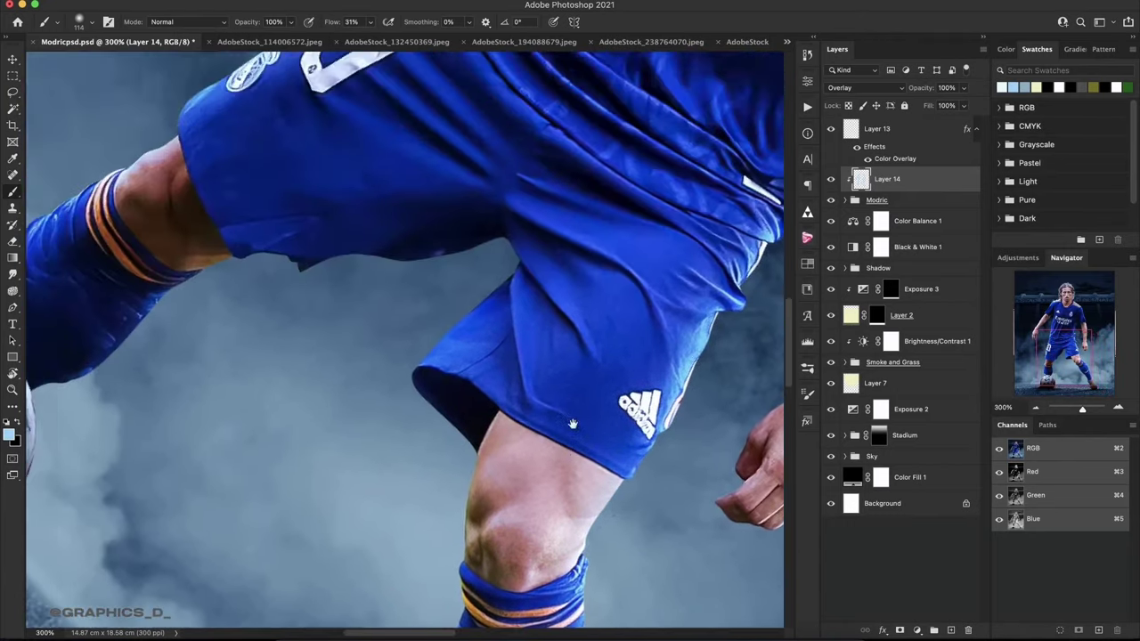
{"action": "scroll", "coordinate": [454, 378], "scroll_direction": "left", "scroll_amount": 3}
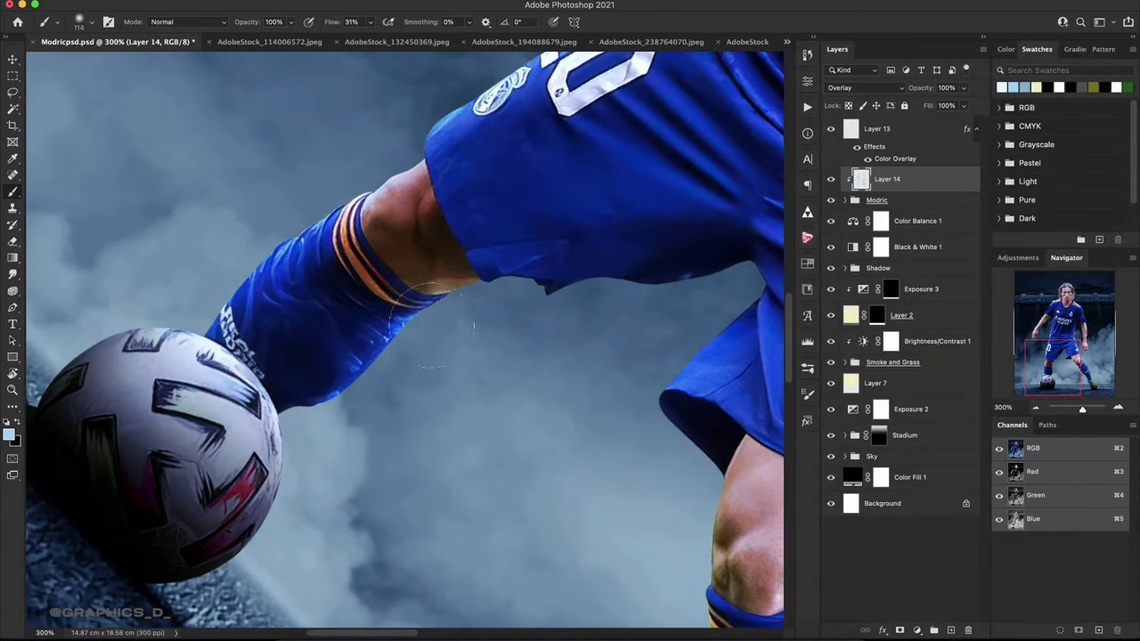
{"action": "left_click_drag", "start_coordinate": [516, 294], "coordinate": [444, 275]}
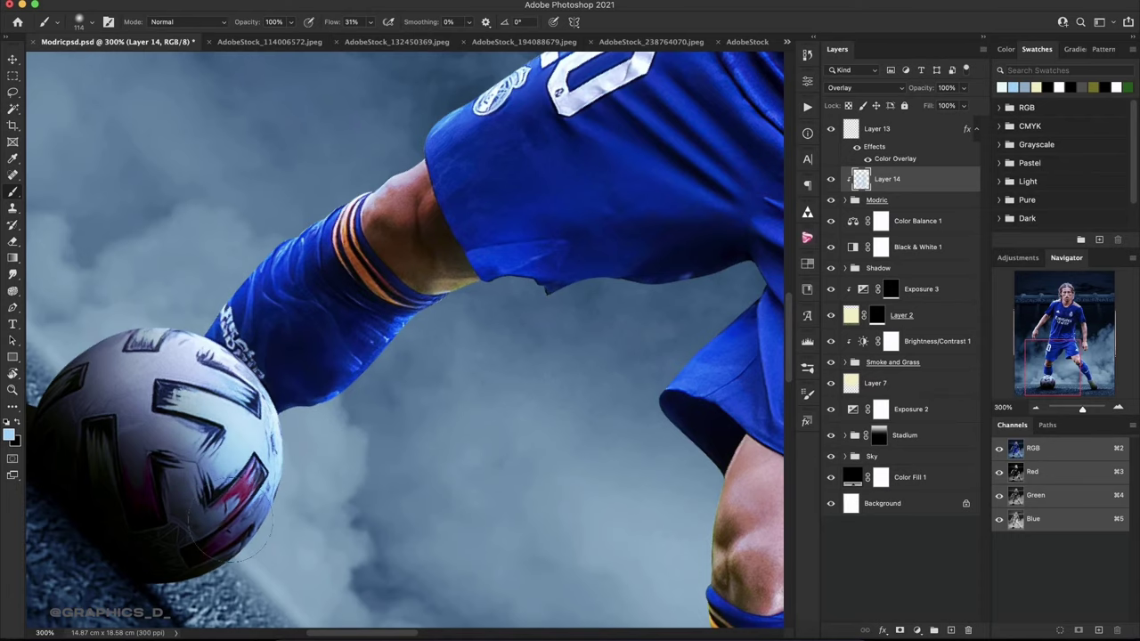
Pan up to the arm and Emirates sponsor, then zoom out to the whole poster.
{"action": "left_click_drag", "start_coordinate": [303, 325], "coordinate": [286, 481]}
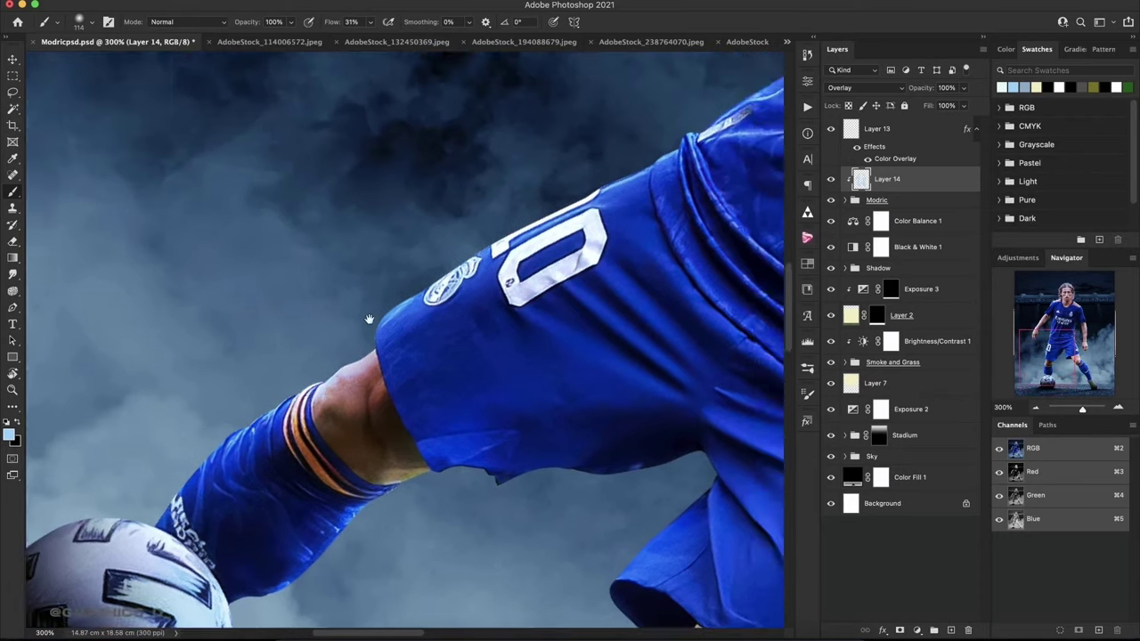
{"action": "left_click_drag", "start_coordinate": [368, 318], "coordinate": [242, 377]}
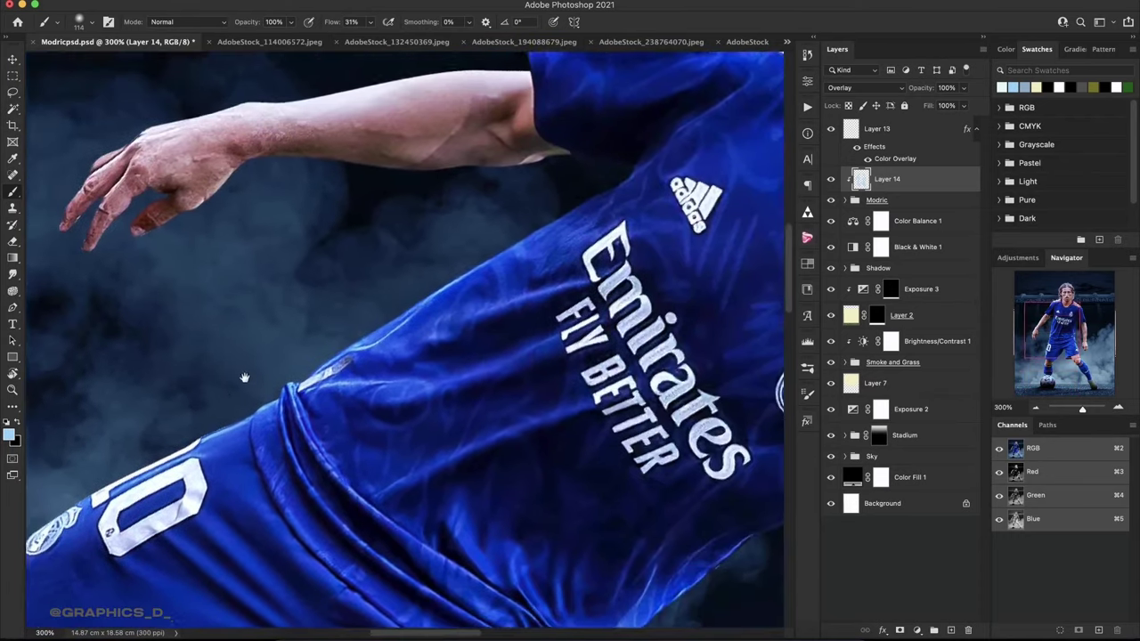
{"action": "scroll", "coordinate": [372, 287], "scroll_direction": "down", "scroll_amount": 5}
{"action": "scroll", "coordinate": [565, 229], "scroll_direction": "right", "scroll_amount": 5}
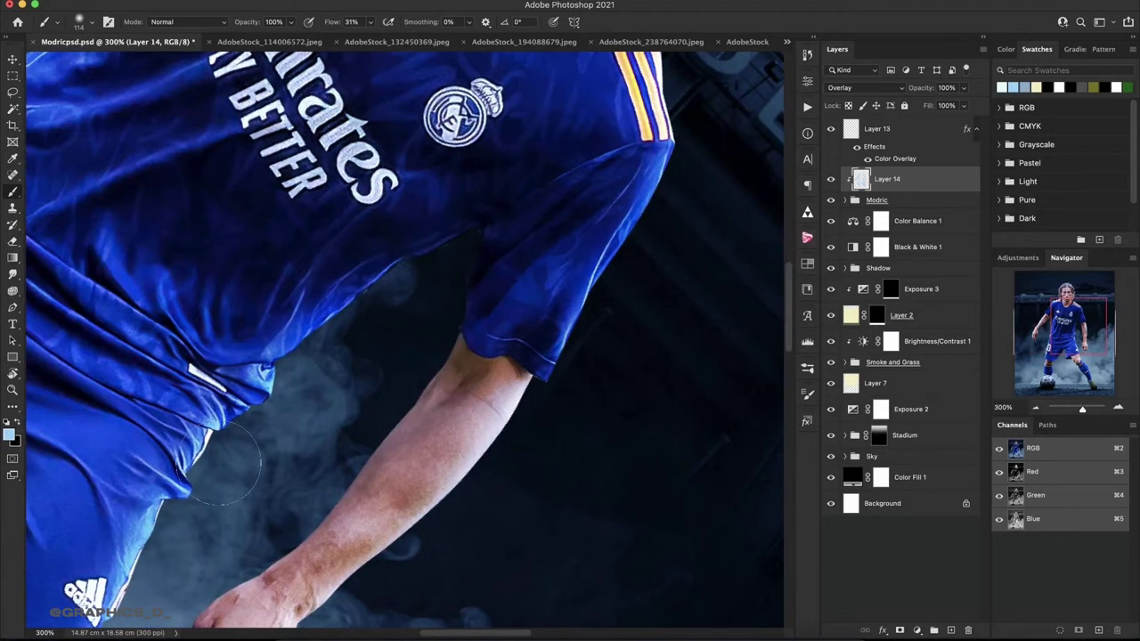
{"action": "scroll", "coordinate": [464, 254], "scroll_direction": "down", "scroll_amount": 5}
{"action": "scroll", "coordinate": [464, 254], "scroll_direction": "left", "scroll_amount": 5}
{"action": "scroll", "coordinate": [357, 356], "scroll_direction": "left", "scroll_amount": 3}
{"action": "scroll", "coordinate": [356, 356], "scroll_direction": "up", "scroll_amount": 2}
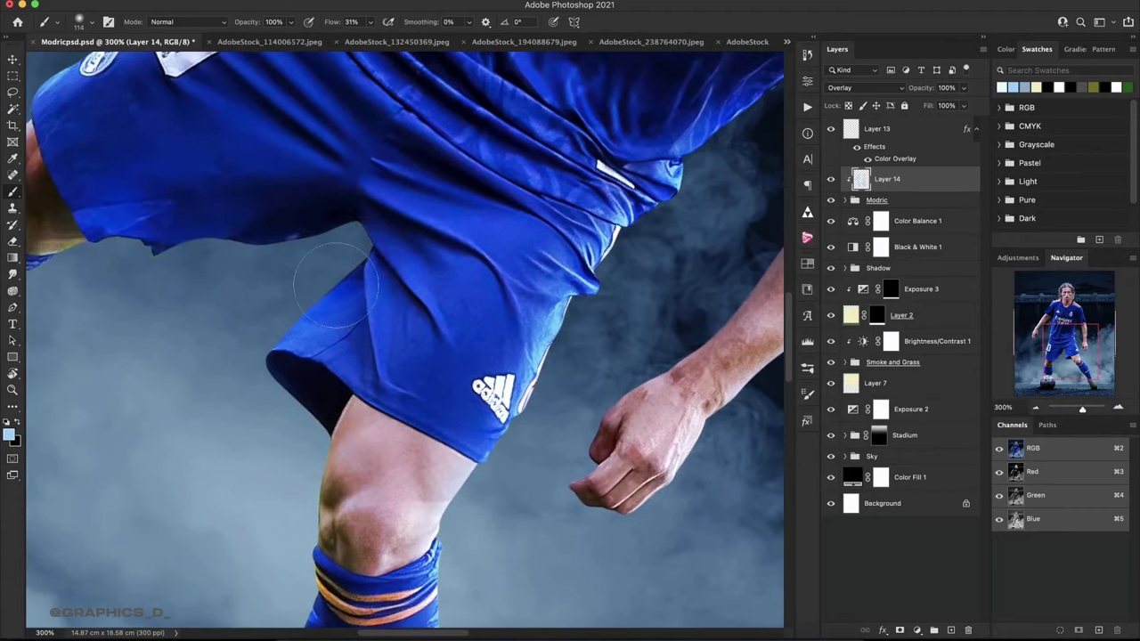
{"action": "scroll", "coordinate": [276, 438], "scroll_direction": "down", "scroll_amount": 5}
{"action": "scroll", "coordinate": [499, 315], "scroll_direction": "up", "scroll_amount": 10}
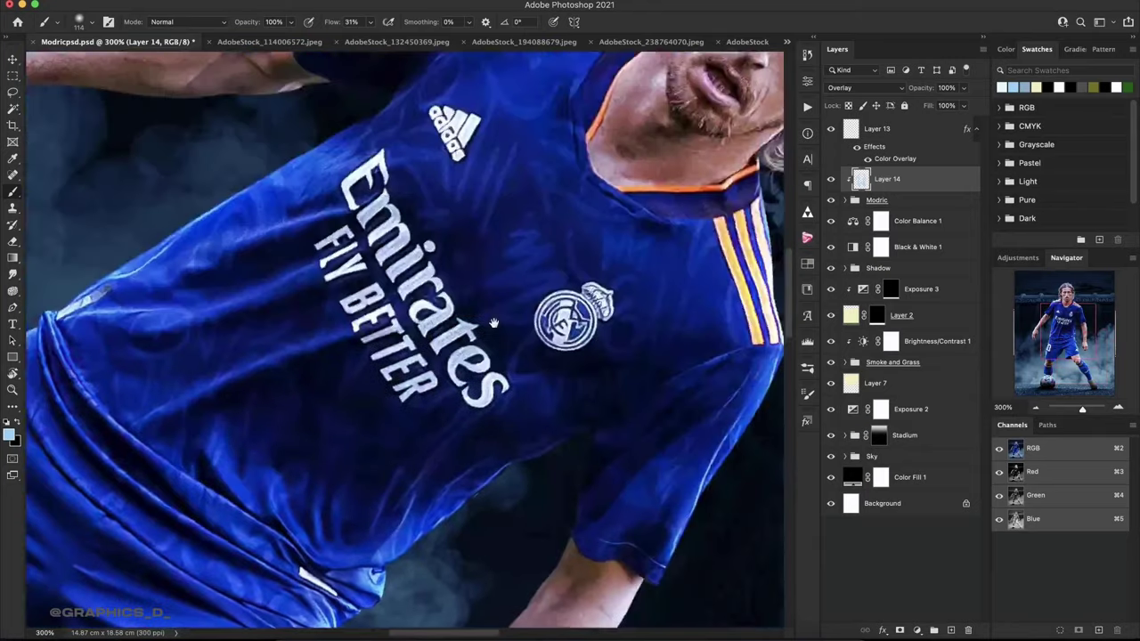
{"action": "scroll", "coordinate": [498, 315], "scroll_direction": "up", "scroll_amount": 3}
{"action": "scroll", "coordinate": [241, 427], "scroll_direction": "left", "scroll_amount": 5}
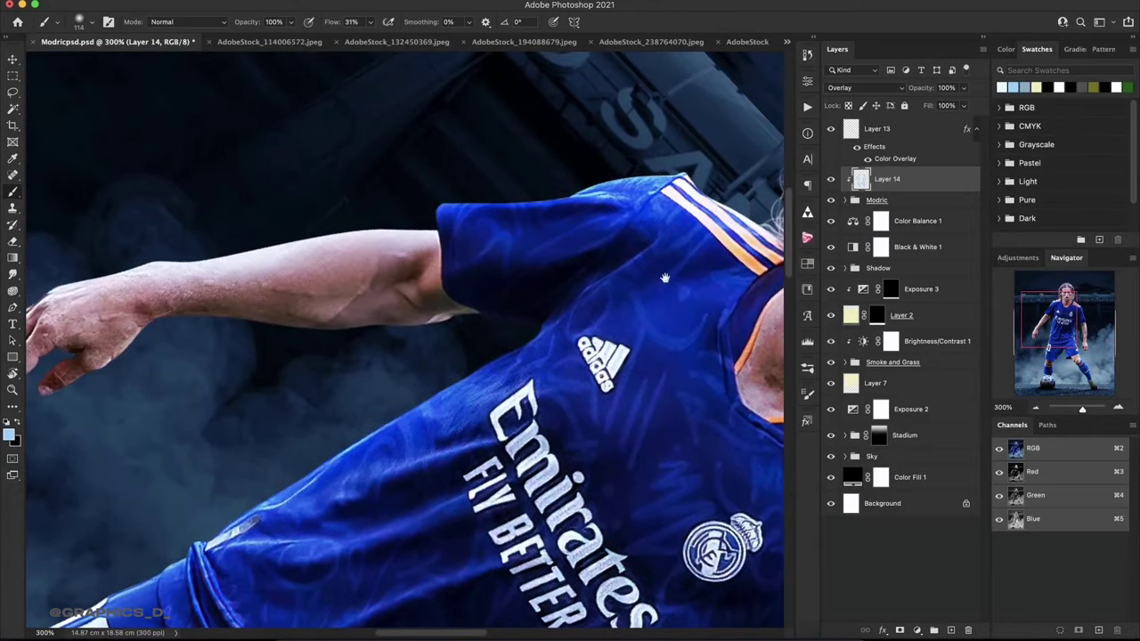
{"action": "scroll", "coordinate": [242, 426], "scroll_direction": "right", "scroll_amount": 6}
{"action": "scroll", "coordinate": [241, 427], "scroll_direction": "up", "scroll_amount": 3}
{"action": "scroll", "coordinate": [242, 427], "scroll_direction": "right", "scroll_amount": 2}
{"action": "scroll", "coordinate": [241, 427], "scroll_direction": "down", "scroll_amount": 1}
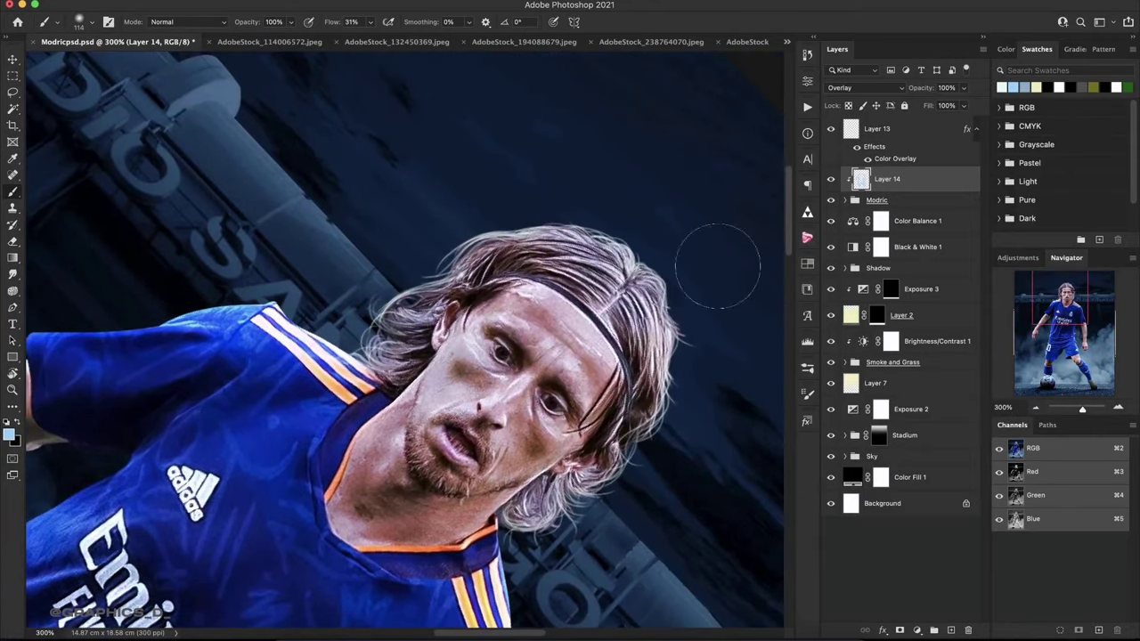
{"action": "left_click", "coordinate": [1031, 409]}
Reset the canvas rotation and add a new empty layer above Color Balance 1.
{"action": "key", "text": "r"}
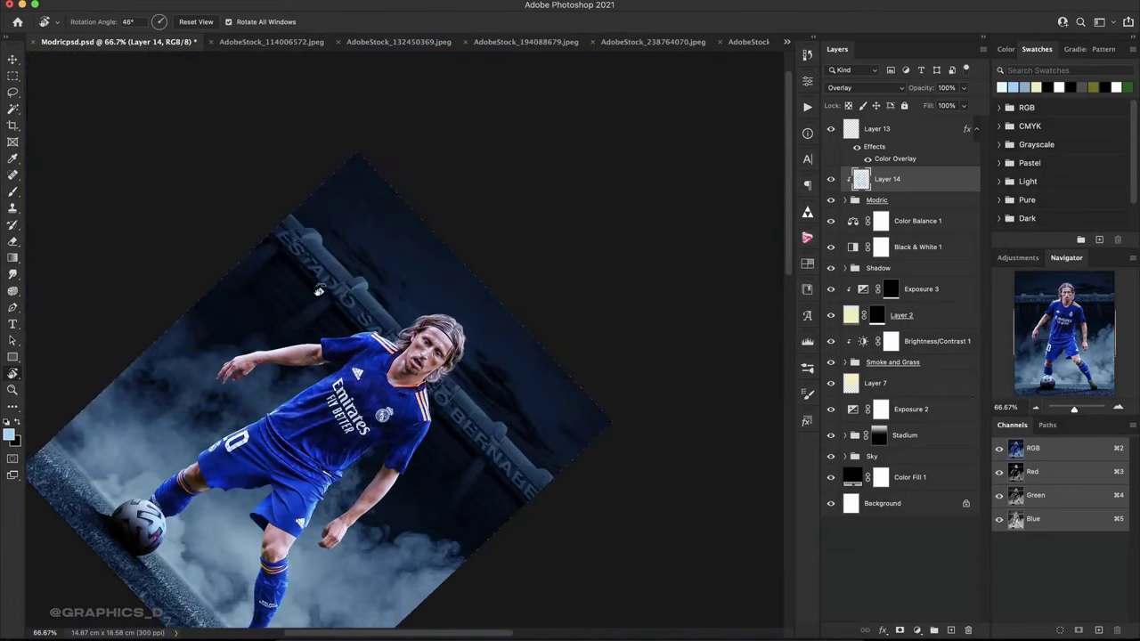
{"action": "mouse_move", "coordinate": [624, 356]}
{"action": "left_mouse_down"}
{"action": "mouse_move", "coordinate": [474, 321]}
{"action": "mouse_move", "coordinate": [502, 415]}
{"action": "mouse_move", "coordinate": [521, 351]}
{"action": "left_mouse_up"}
{"action": "left_click", "coordinate": [521, 350]}
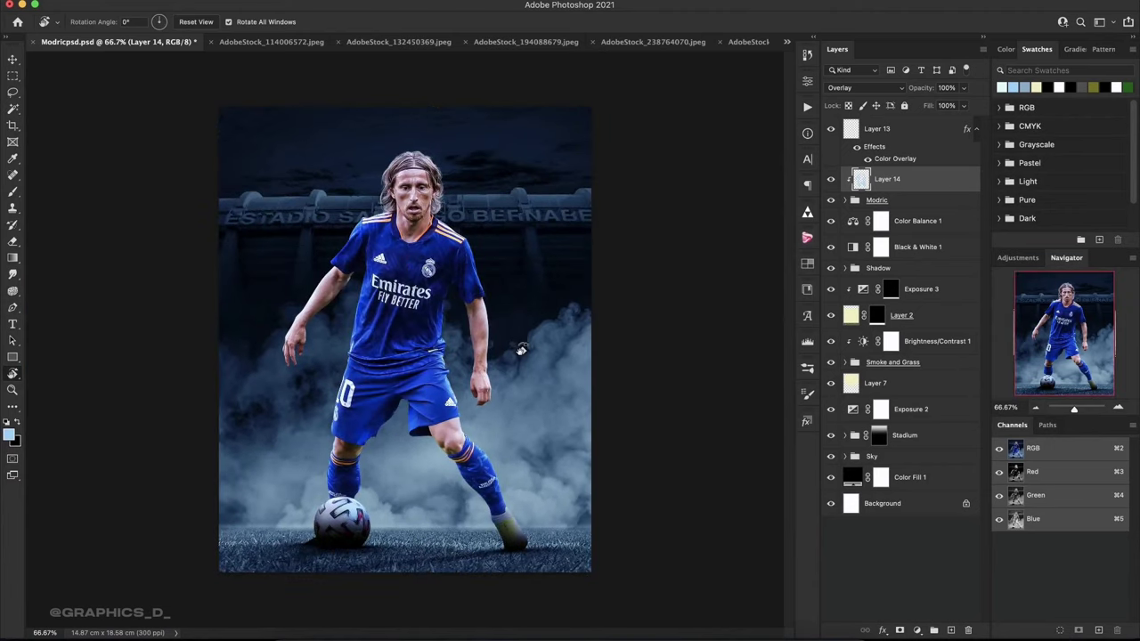
{"action": "left_click", "coordinate": [927, 232]}
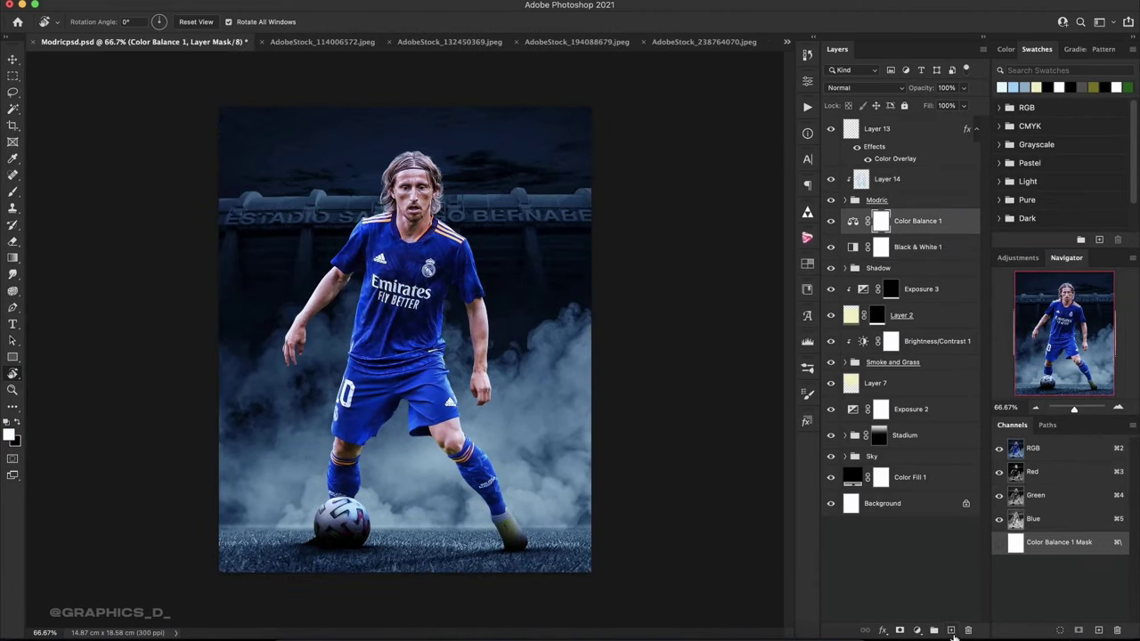
{"action": "left_click", "coordinate": [951, 631]}
Set the foreground colour to white (ffffff) and the brush size to 444 px.
{"action": "key", "text": "b"}
{"action": "right_click", "coordinate": [426, 233]}
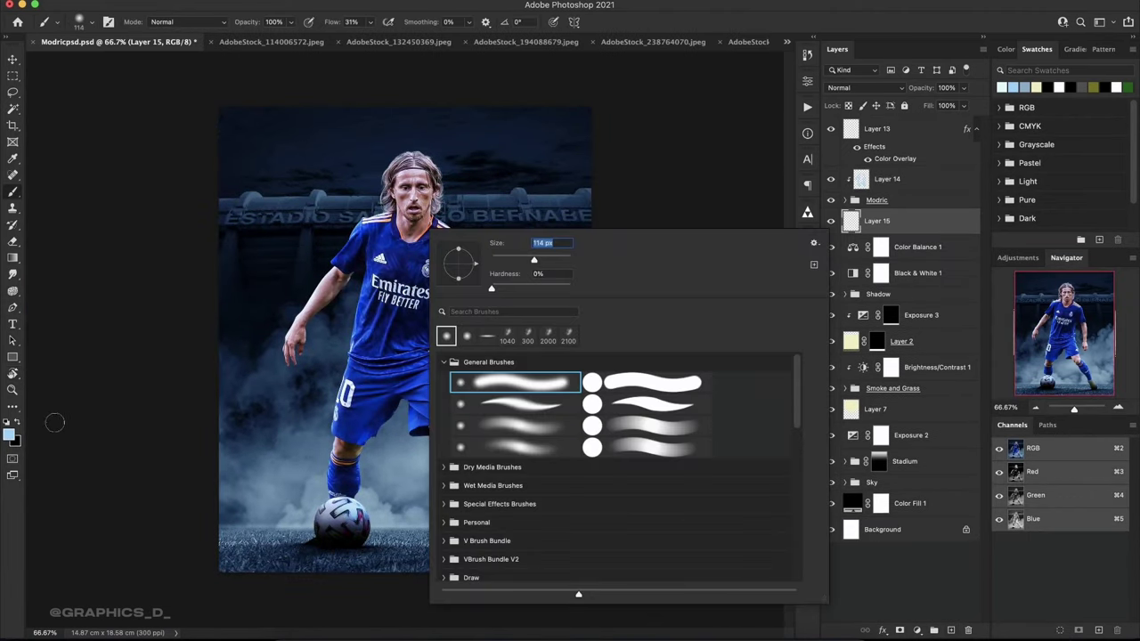
{"action": "left_click", "coordinate": [13, 435]}
{"action": "type", "text": "ffffff"}
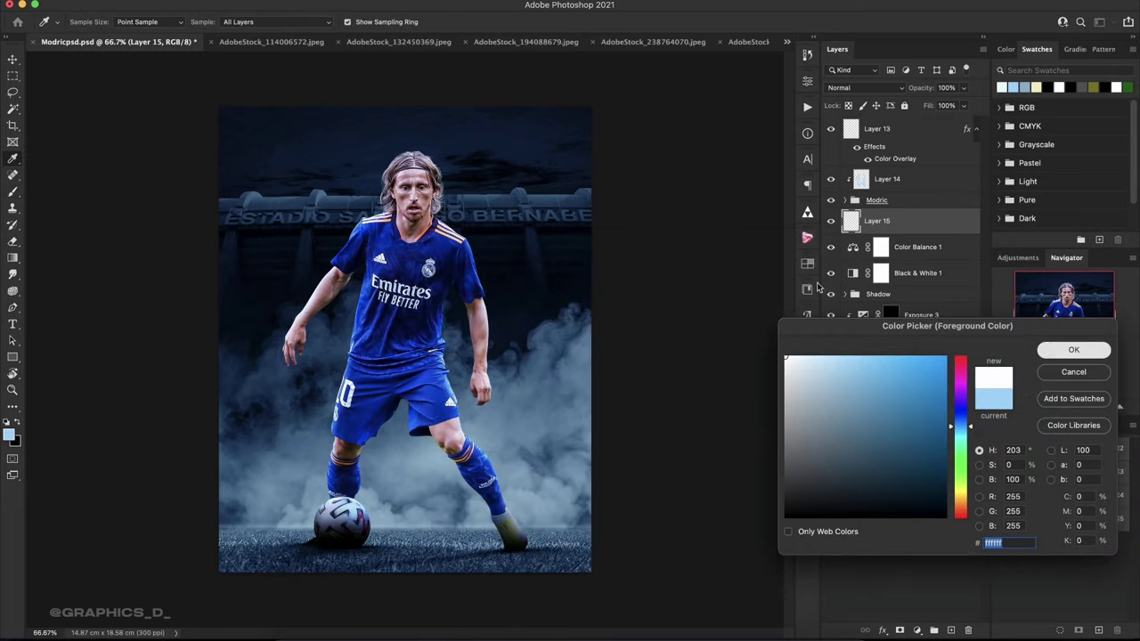
{"action": "left_click", "coordinate": [1073, 349]}
{"action": "right_click", "coordinate": [425, 234]}
{"action": "left_click_drag", "start_coordinate": [550, 264], "coordinate": [561, 264]}
{"action": "key", "text": "Return"}
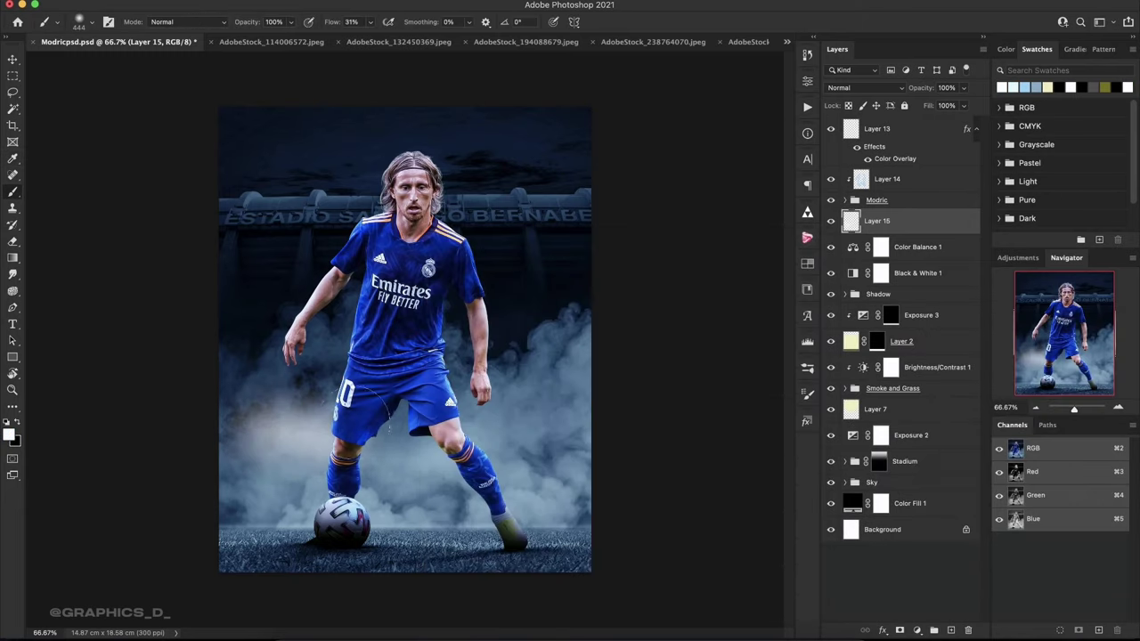
Set Layer 15 to Overlay and brush white light across the lower smoke at 1000 px.
{"action": "left_click", "coordinate": [868, 87]}
{"action": "left_click", "coordinate": [857, 256]}
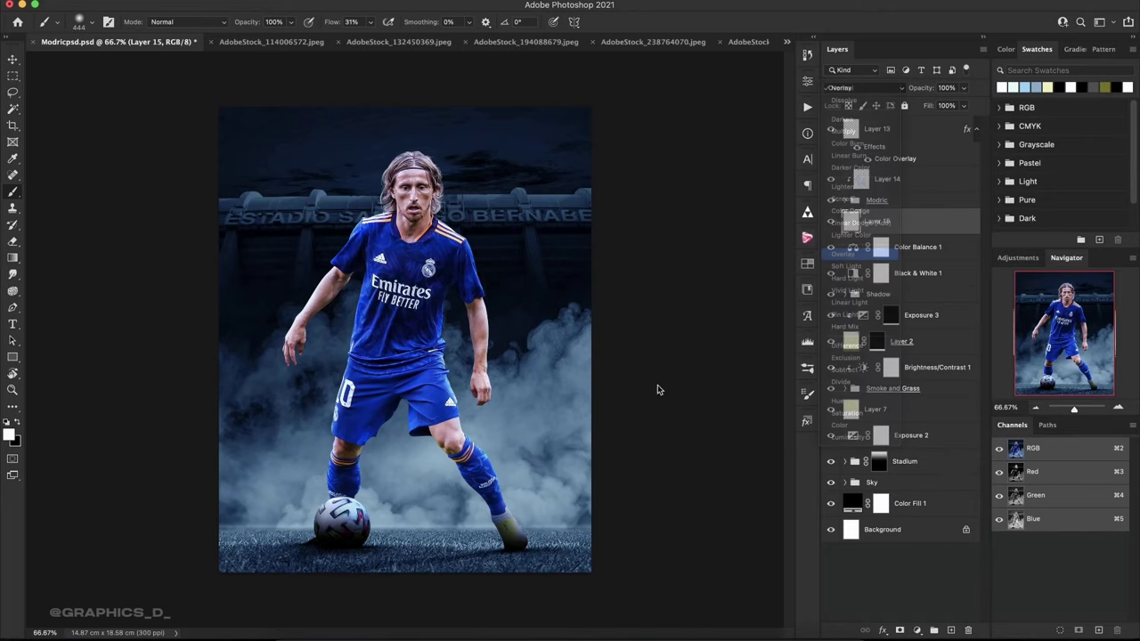
{"action": "key", "text": "bracketright"}
{"action": "key", "text": "bracketright"}
{"action": "key", "text": "bracketright"}
{"action": "left_click_drag", "start_coordinate": [204, 420], "coordinate": [597, 395]}
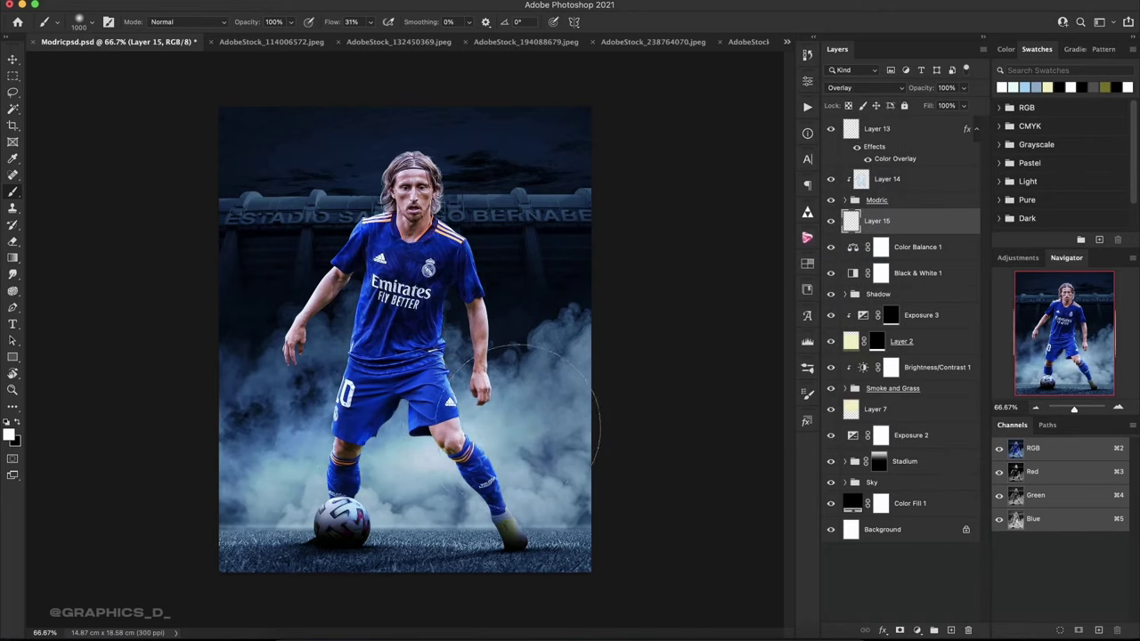
{"action": "key", "text": "ctrl+z"}
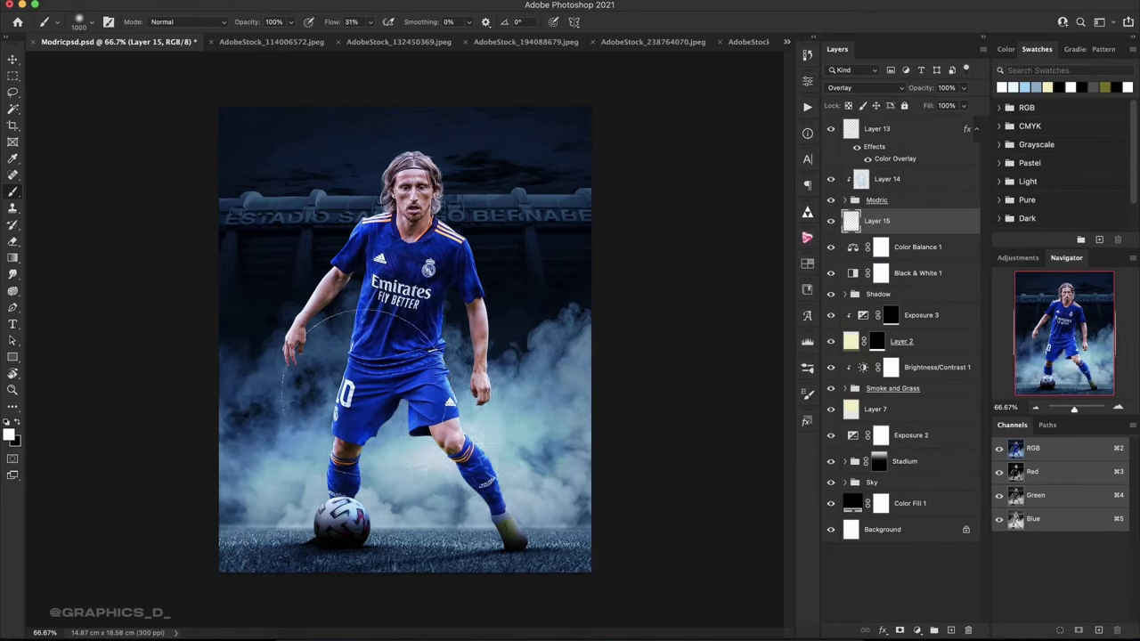
{"action": "key", "text": "ctrl+z"}
{"action": "key", "text": "ctrl+z"}
{"action": "left_click_drag", "start_coordinate": [356, 392], "coordinate": [549, 383]}
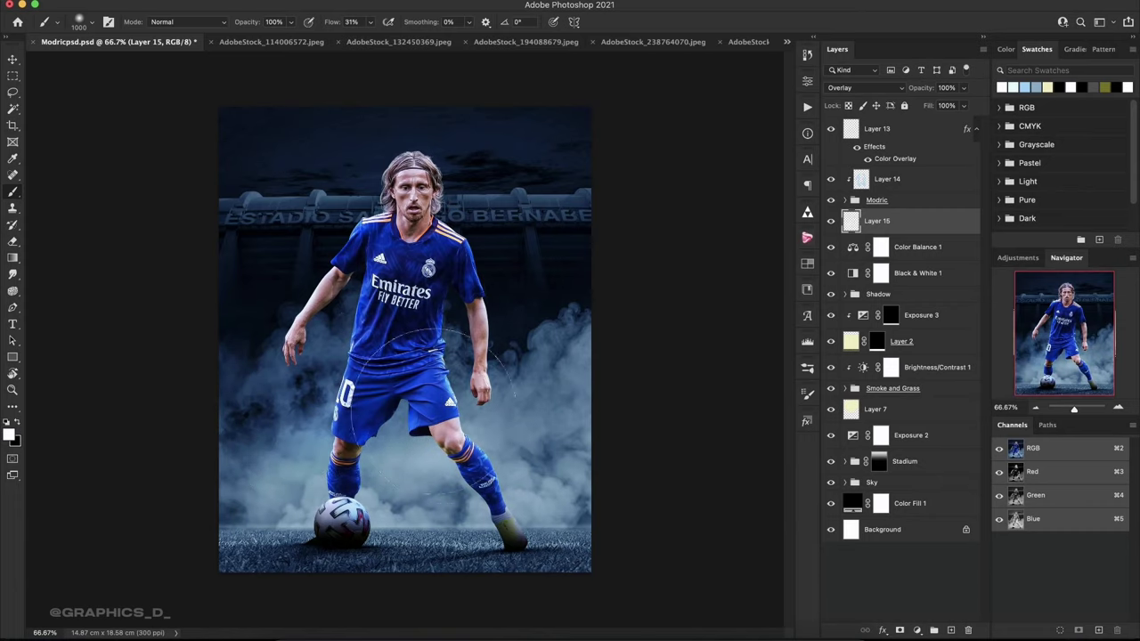
{"action": "key", "text": "ctrl+z"}
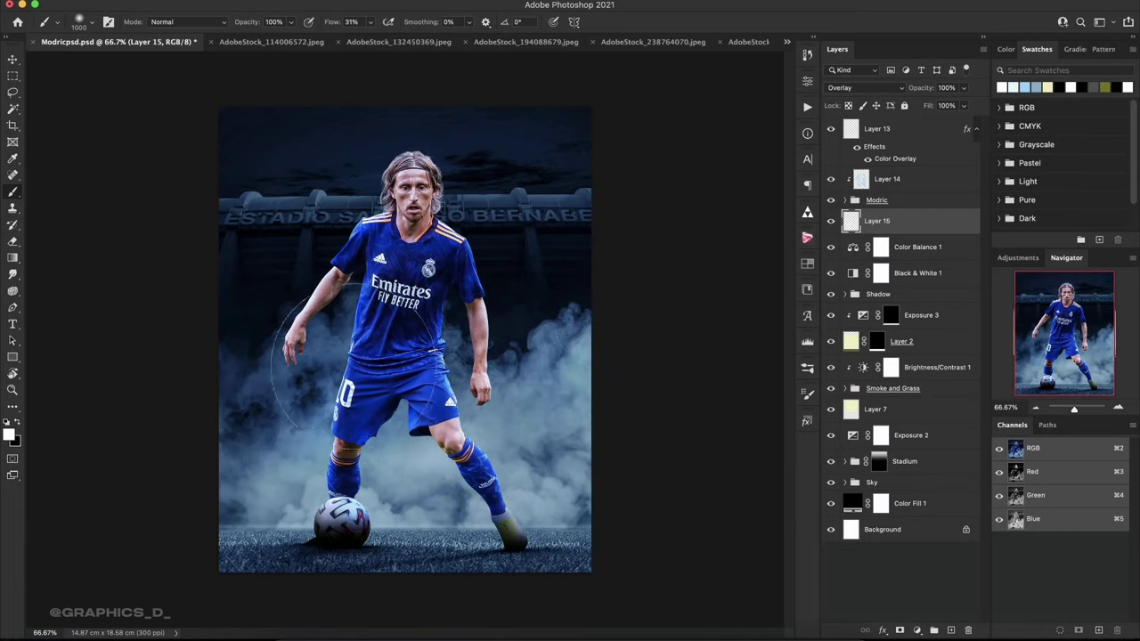
{"action": "left_click_drag", "start_coordinate": [202, 369], "coordinate": [445, 419]}
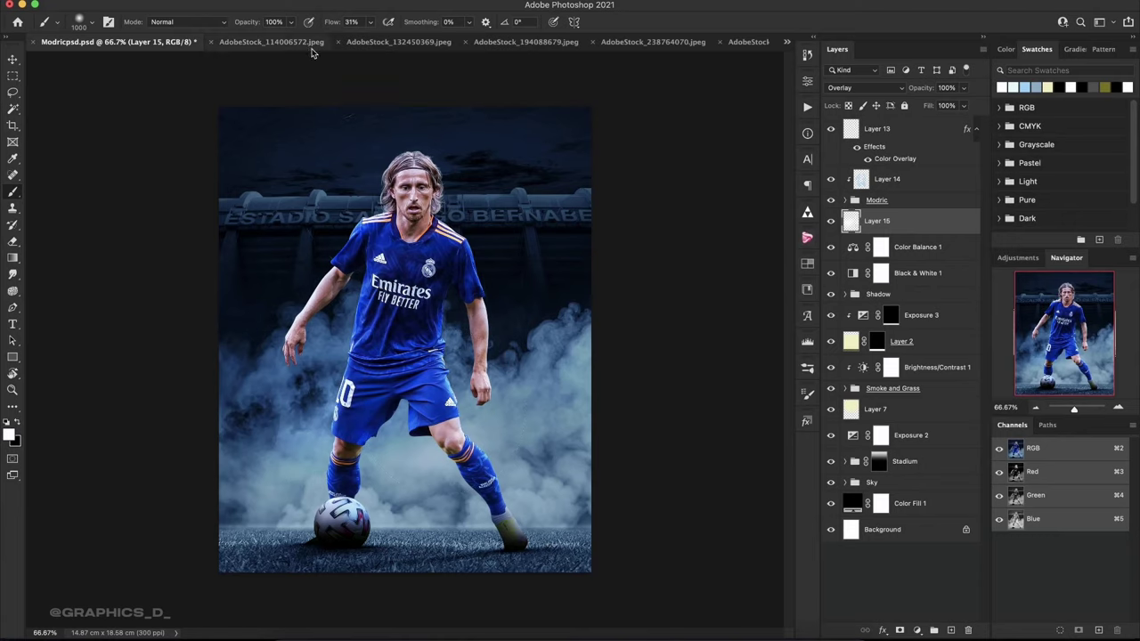
With 5% flow and a 300 px brush, brighten smoke near the ground; set fill 55%.
{"action": "left_click_drag", "start_coordinate": [331, 22], "coordinate": [314, 27]}
{"action": "right_click", "coordinate": [490, 365]}
{"action": "type", "text": "300"}
{"action": "key", "text": "Return"}
{"action": "left_click_drag", "start_coordinate": [427, 488], "coordinate": [198, 524]}
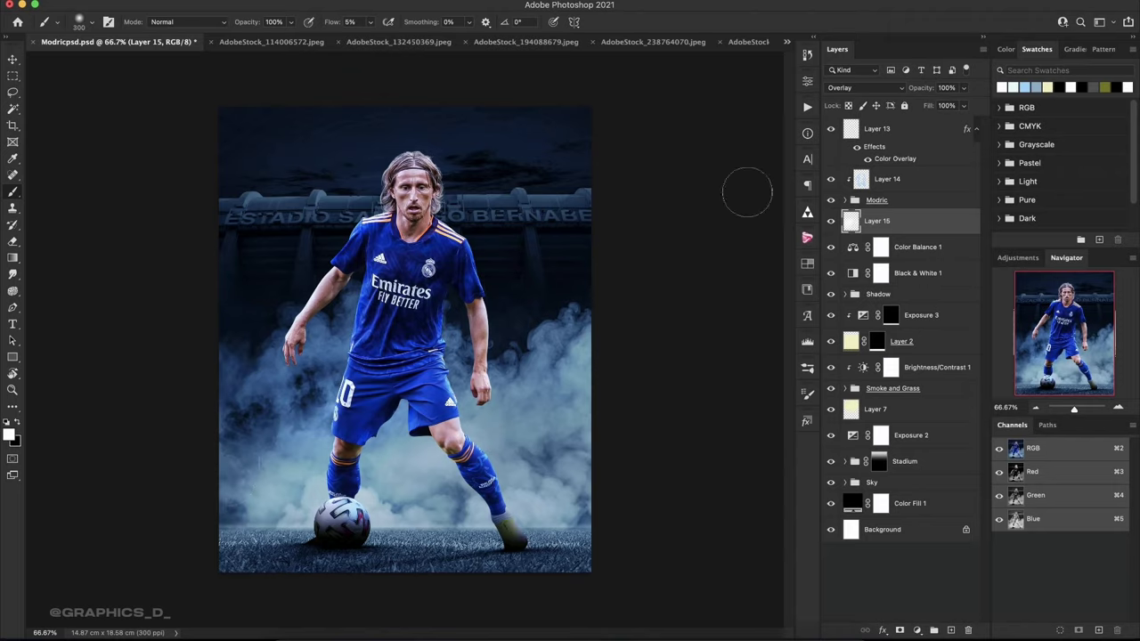
{"action": "mouse_move", "coordinate": [929, 105]}
{"action": "left_mouse_down"}
{"action": "mouse_move", "coordinate": [841, 122]}
{"action": "mouse_move", "coordinate": [873, 128]}
{"action": "left_mouse_up"}
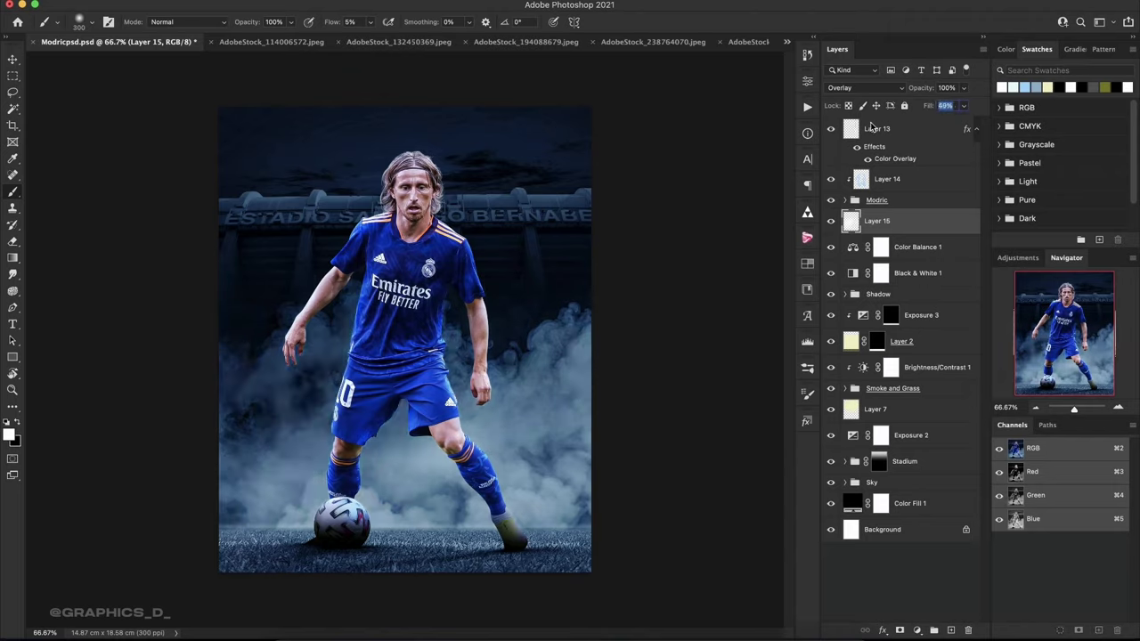
Reset the view rotation and lower Layer 15's fill to 30%.
{"action": "key", "text": "r"}
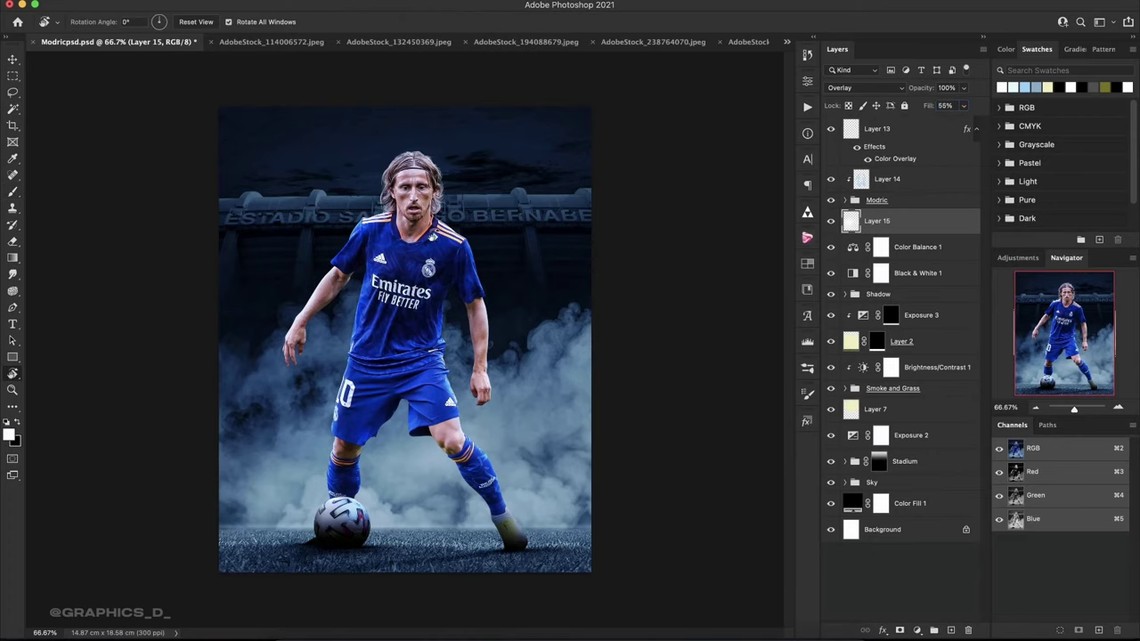
{"action": "mouse_move", "coordinate": [519, 245]}
{"action": "left_mouse_down"}
{"action": "mouse_move", "coordinate": [459, 396]}
{"action": "mouse_move", "coordinate": [499, 383]}
{"action": "left_mouse_up"}
{"action": "key", "text": "Escape"}
{"action": "key", "text": "Escape"}
{"action": "left_click_drag", "start_coordinate": [928, 111], "coordinate": [907, 113]}
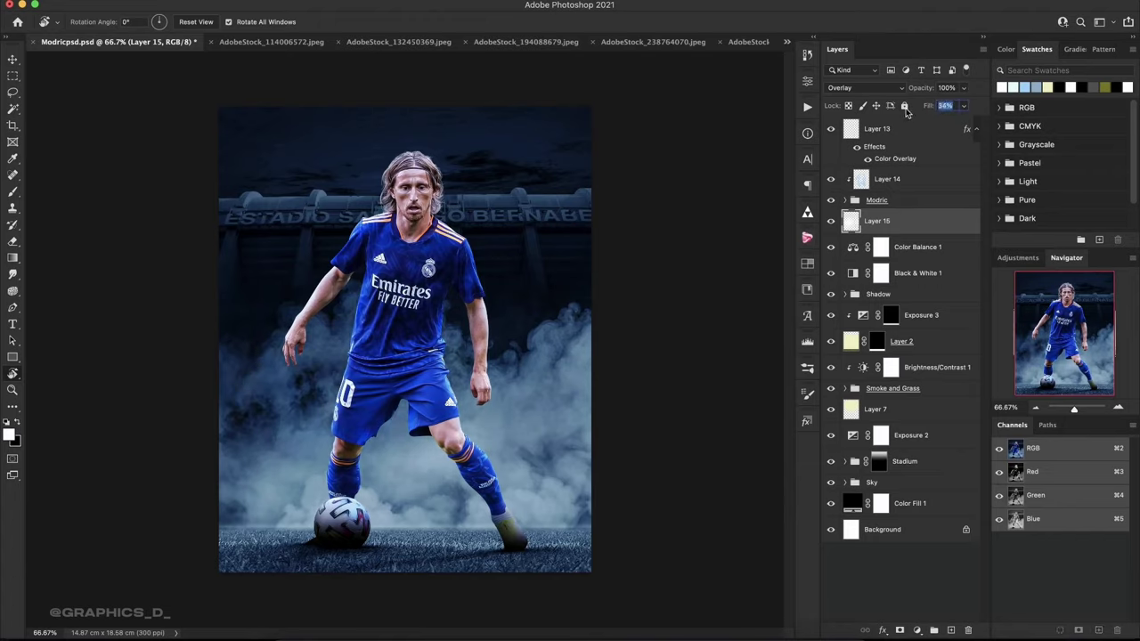
{"action": "key", "text": "Return"}
Make Layer 7 active, save the poster, and rotate the view to inspect it.
{"action": "left_click", "coordinate": [842, 403]}
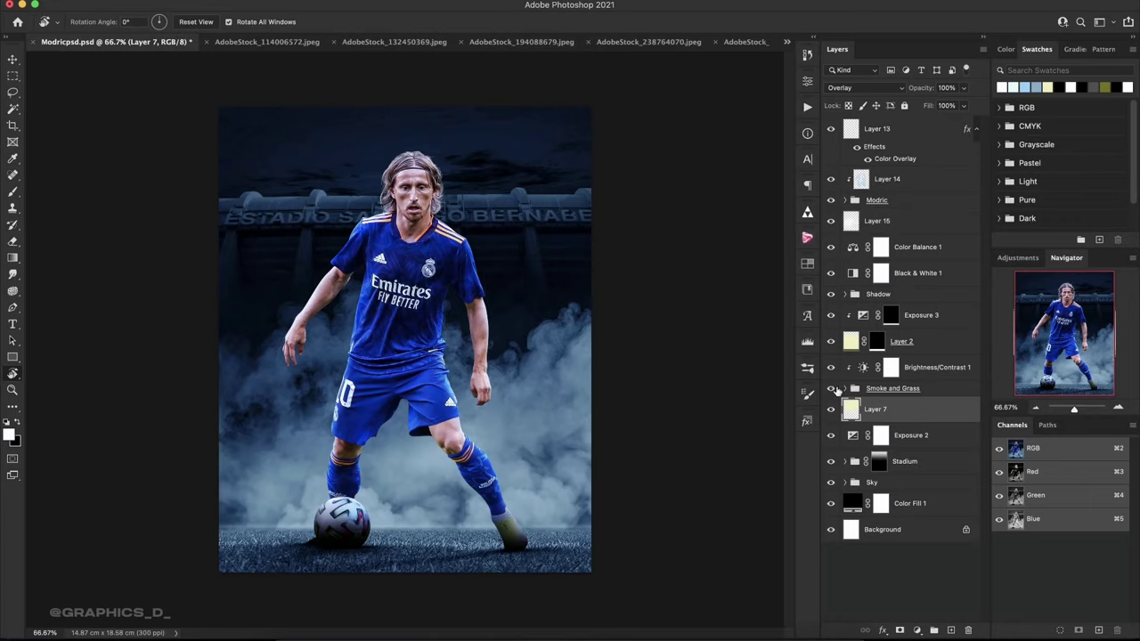
{"action": "key", "text": "ctrl+s"}
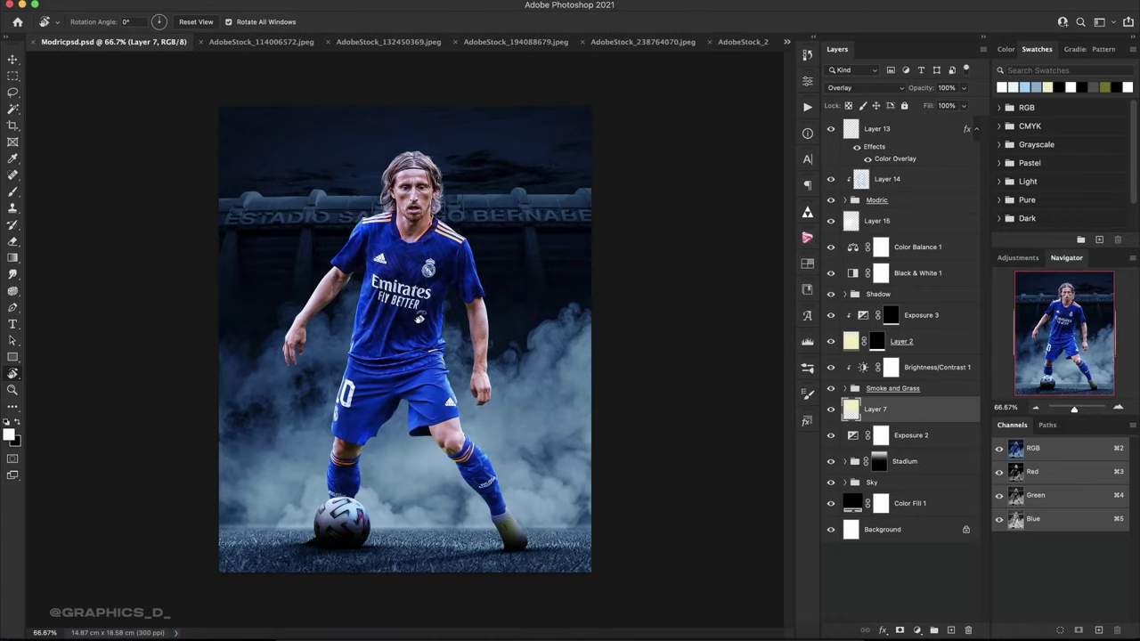
{"action": "mouse_move", "coordinate": [381, 325]}
{"action": "left_mouse_down"}
{"action": "mouse_move", "coordinate": [372, 363]}
{"action": "mouse_move", "coordinate": [432, 374]}
{"action": "mouse_move", "coordinate": [401, 291]}
{"action": "left_mouse_up"}
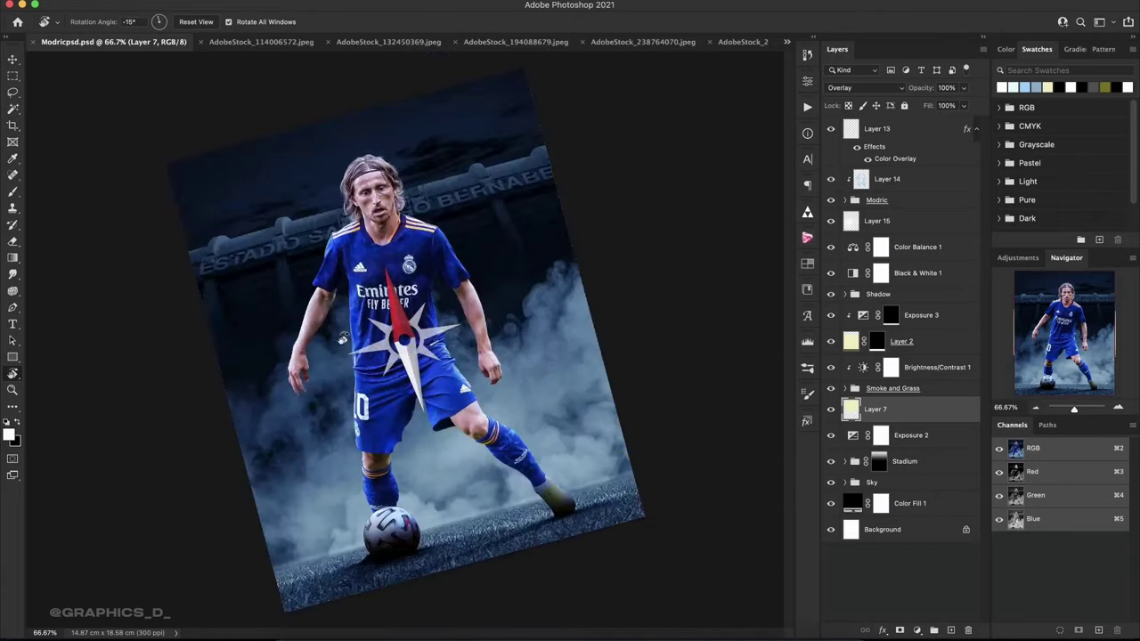
Add a Color Balance adjustment above Layer 13 with midtones −4, −9, +10.
{"action": "left_click", "coordinate": [900, 140]}
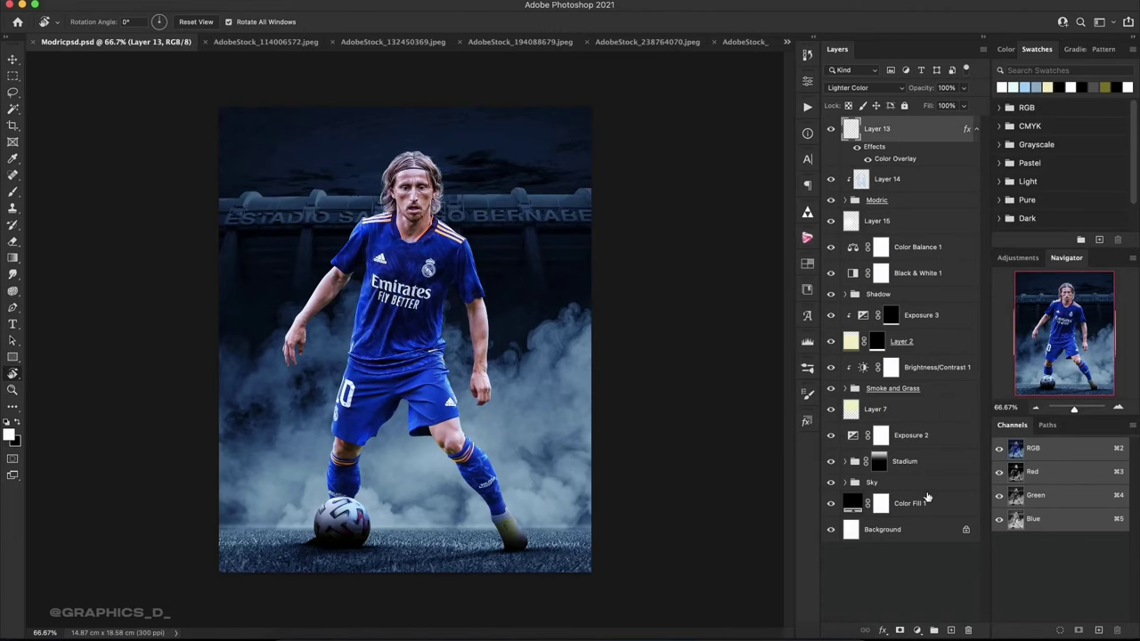
{"action": "left_click", "coordinate": [919, 631]}
{"action": "left_click", "coordinate": [946, 477]}
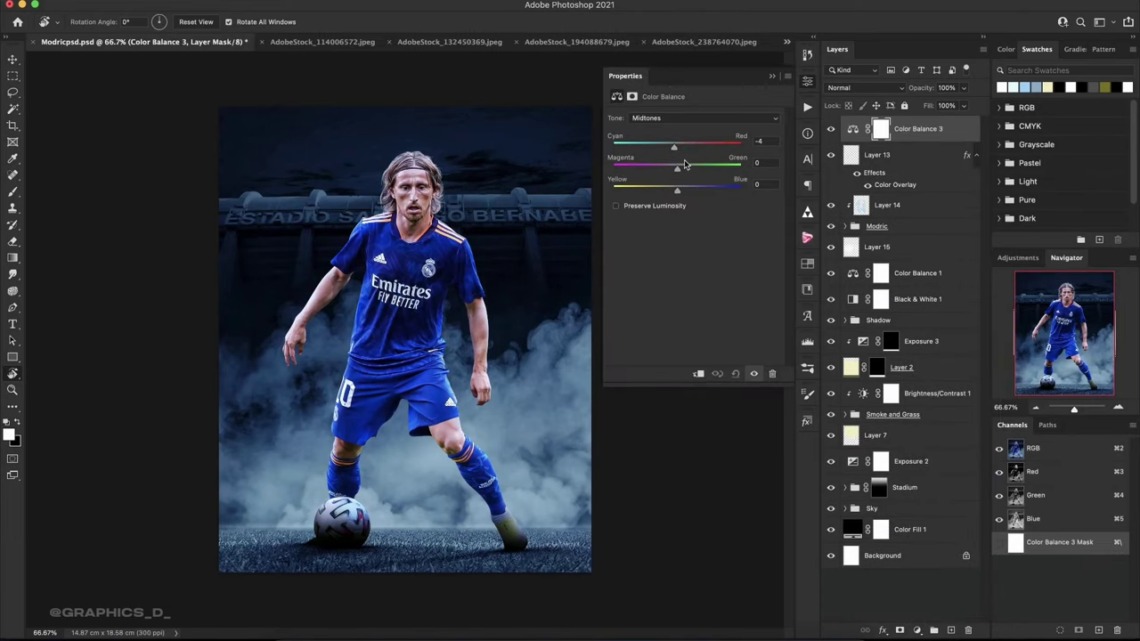
{"action": "left_click_drag", "start_coordinate": [680, 168], "coordinate": [671, 171]}
Switch the tone range to Highlights and set the sliders to +10, +6, +9.
{"action": "left_click", "coordinate": [693, 118]}
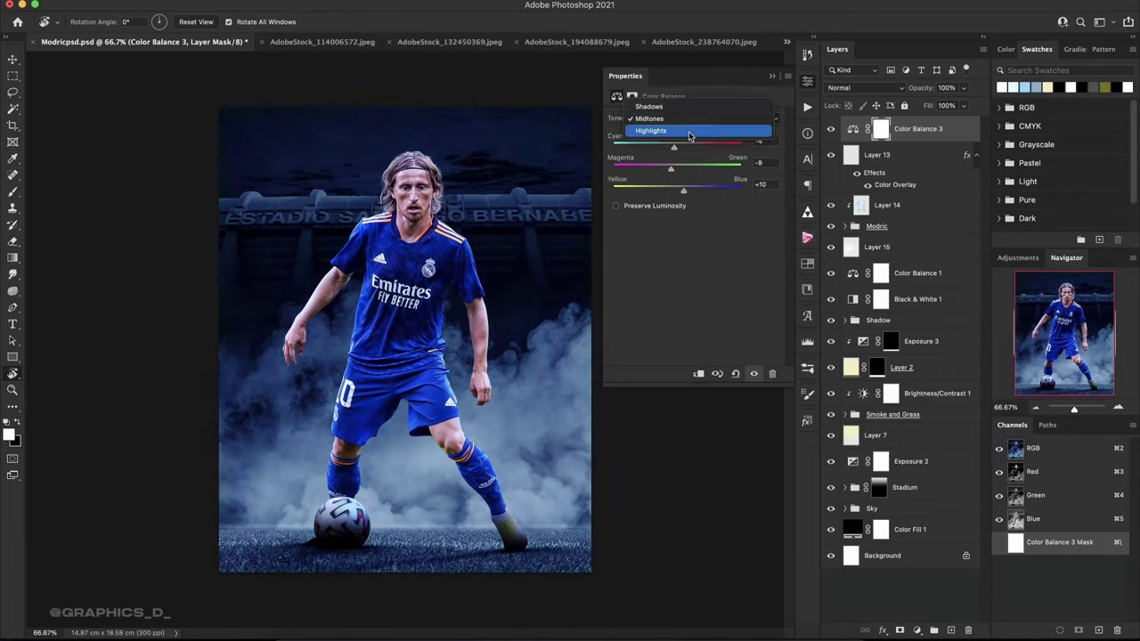
{"action": "key", "text": "Return"}
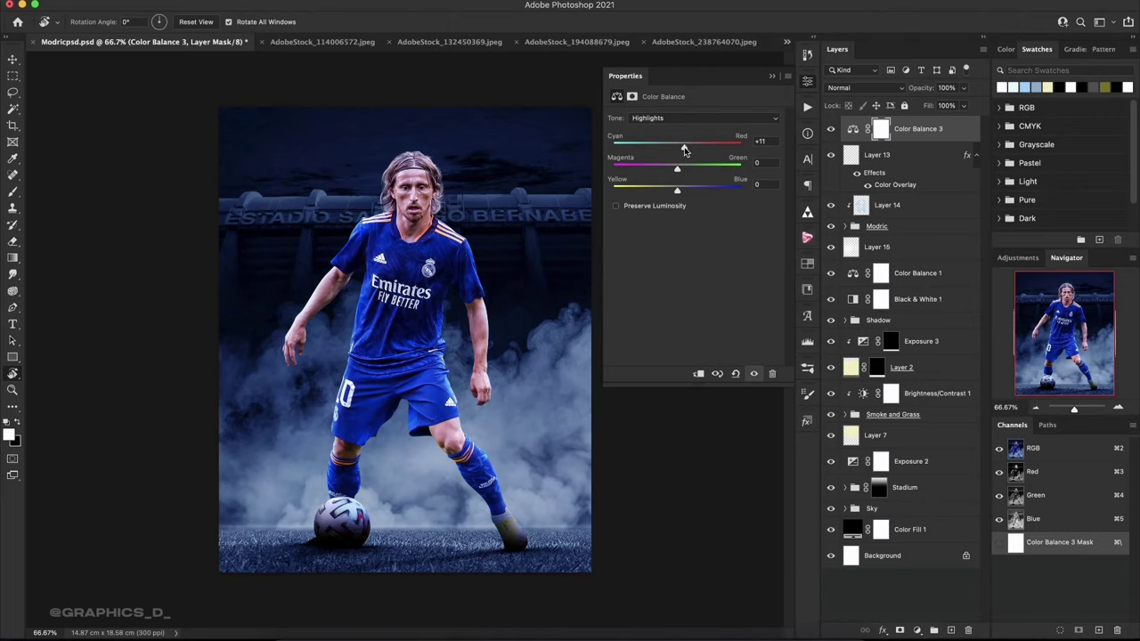
{"action": "left_click_drag", "start_coordinate": [678, 168], "coordinate": [685, 171]}
{"action": "left_click", "coordinate": [918, 632]}
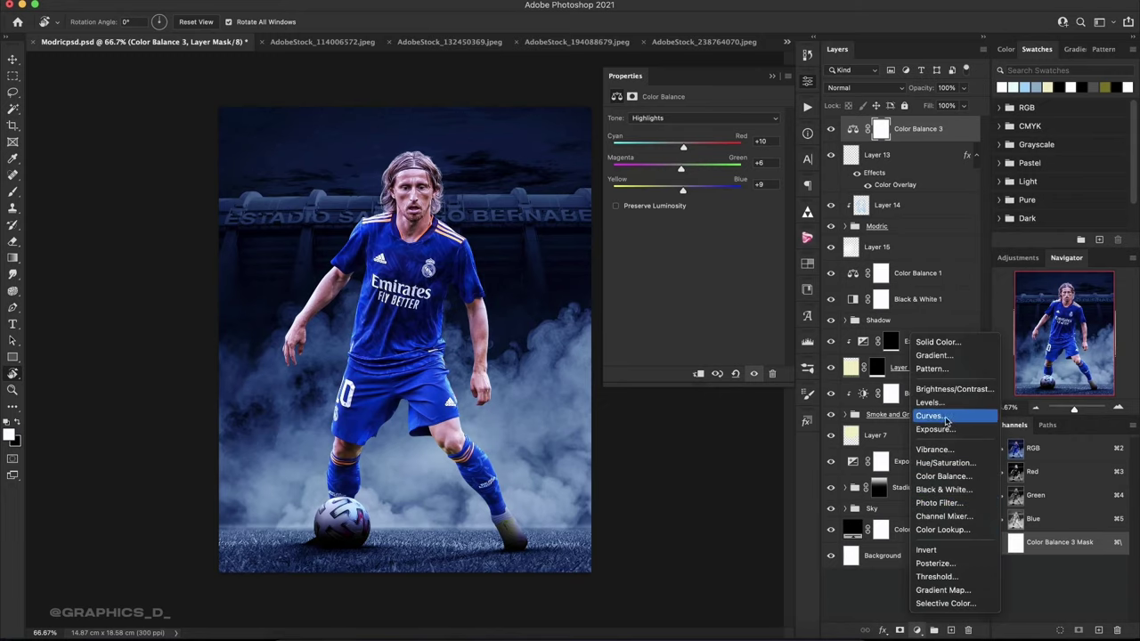
Add a Curves adjustment above Color Balance 3 and shape its Red curve with two points.
{"action": "left_click", "coordinate": [931, 395]}
{"action": "left_click", "coordinate": [670, 133]}
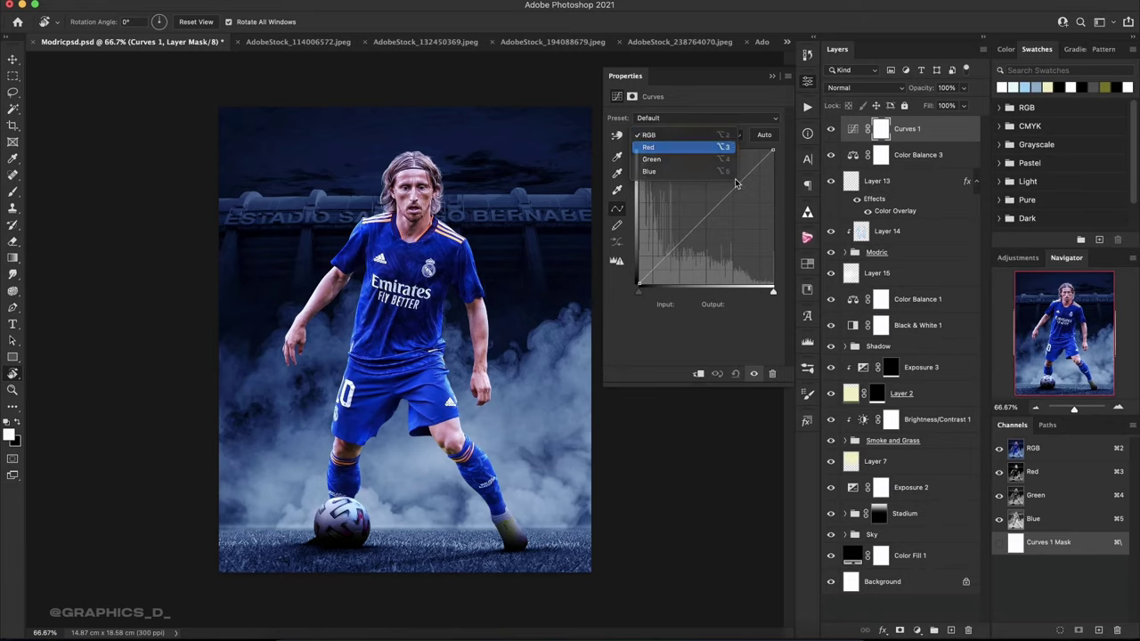
{"action": "left_click", "coordinate": [659, 146]}
{"action": "left_click_drag", "start_coordinate": [772, 149], "coordinate": [762, 143]}
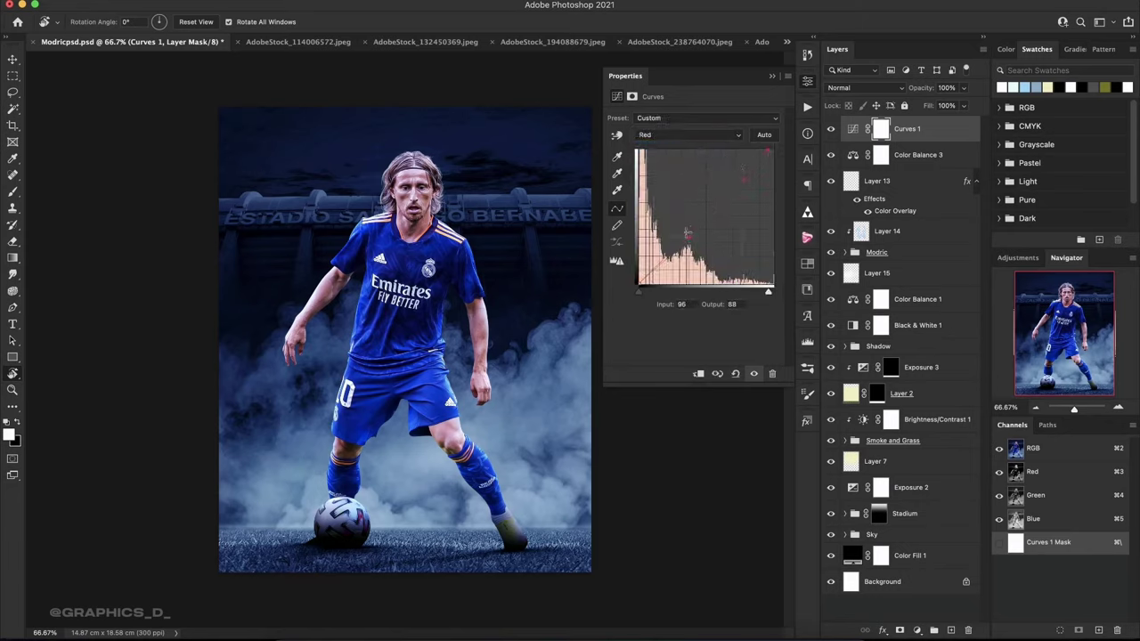
{"action": "left_click_drag", "start_coordinate": [686, 228], "coordinate": [687, 230]}
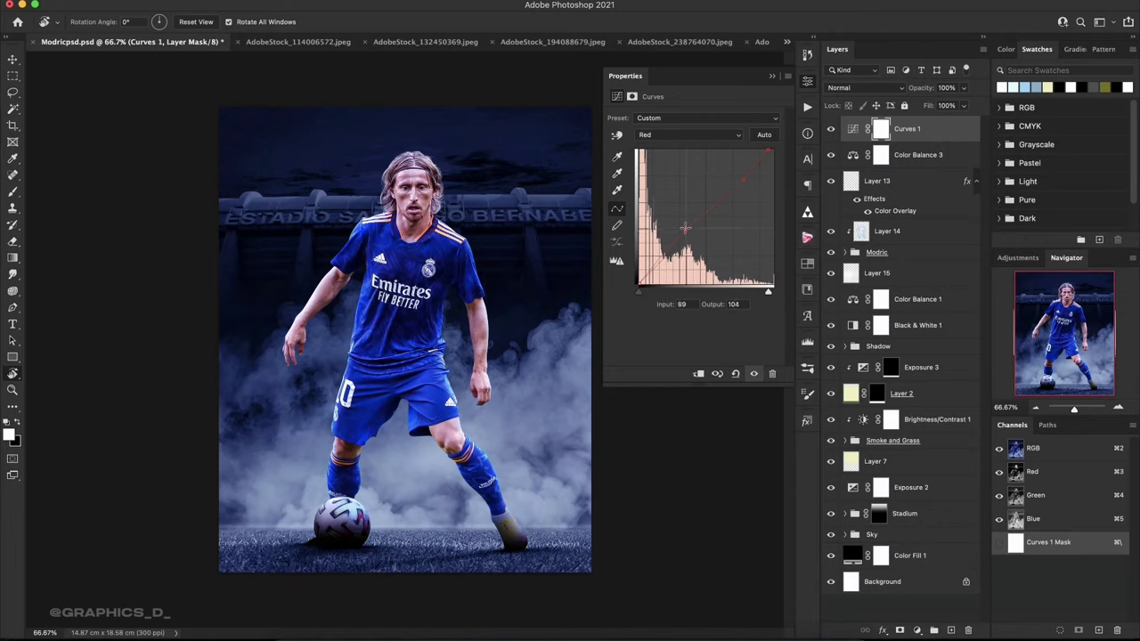
{"action": "left_click", "coordinate": [744, 183]}
{"action": "left_click_drag", "start_coordinate": [692, 231], "coordinate": [689, 237]}
{"action": "left_click_drag", "start_coordinate": [748, 185], "coordinate": [745, 177]}
{"action": "left_click_drag", "start_coordinate": [686, 233], "coordinate": [686, 234]}
{"action": "left_click_drag", "start_coordinate": [747, 180], "coordinate": [744, 174]}
Bend the Blue curve upward with one point and shape the Green curve with two points.
{"action": "left_click", "coordinate": [688, 135]}
{"action": "left_click", "coordinate": [677, 135]}
{"action": "left_click", "coordinate": [689, 135]}
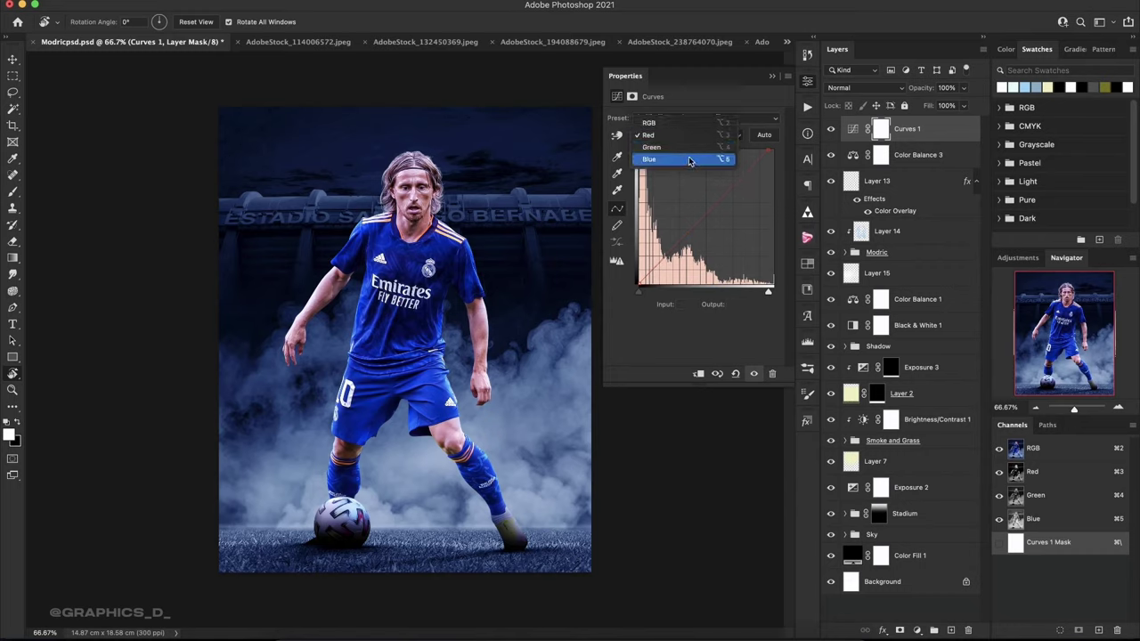
{"action": "left_click", "coordinate": [677, 158]}
{"action": "left_click", "coordinate": [733, 183]}
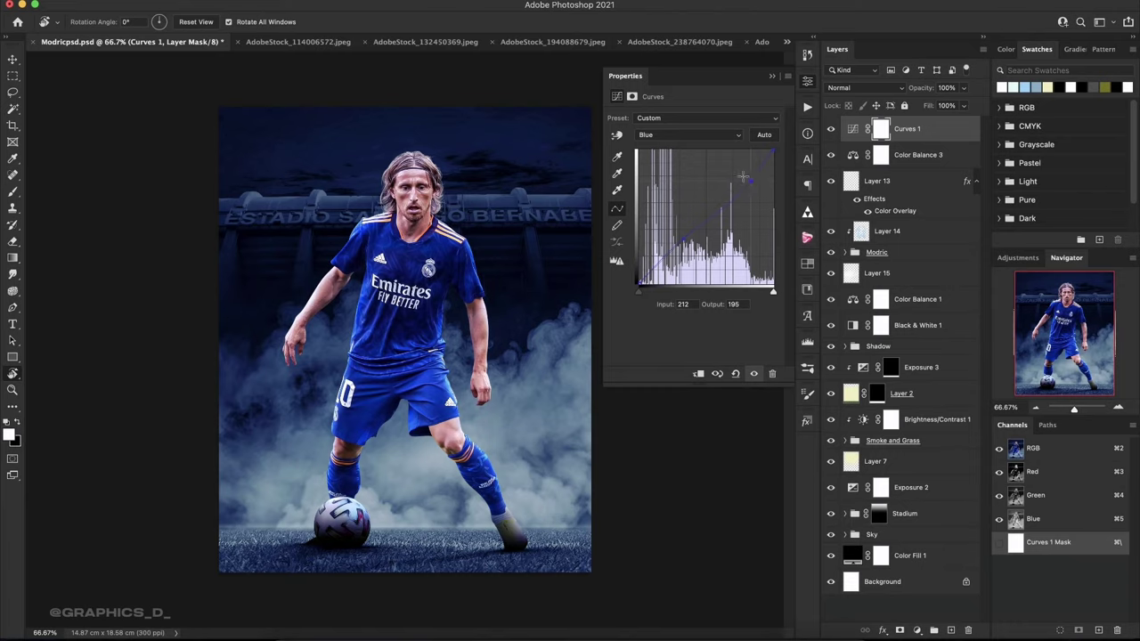
{"action": "left_click", "coordinate": [690, 134]}
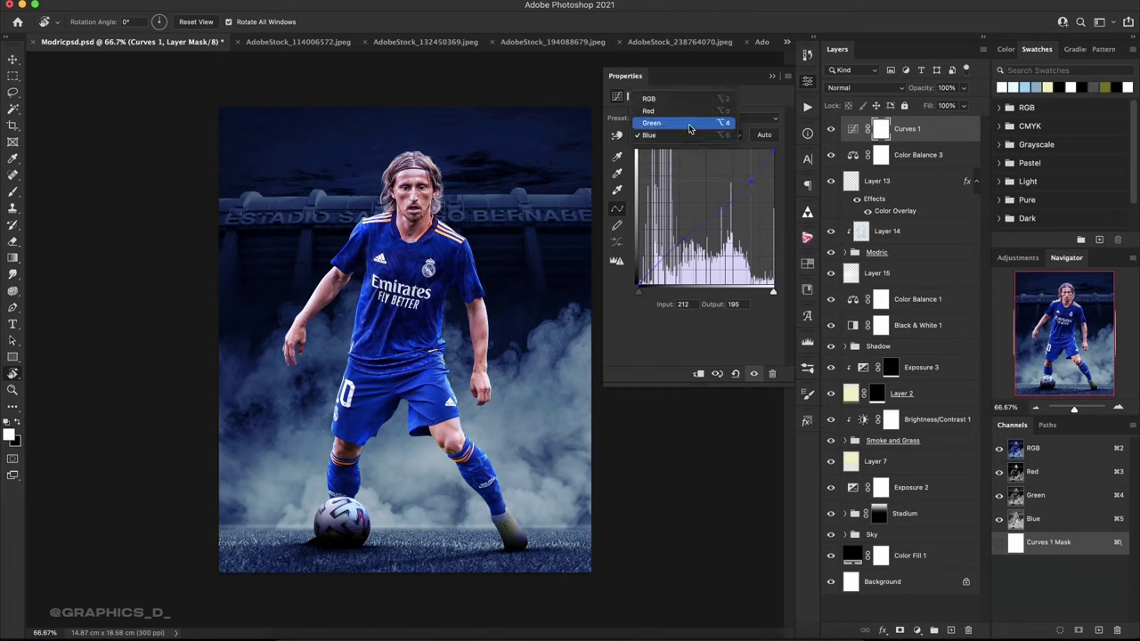
{"action": "left_click", "coordinate": [686, 122]}
{"action": "left_click_drag", "start_coordinate": [732, 184], "coordinate": [738, 184]}
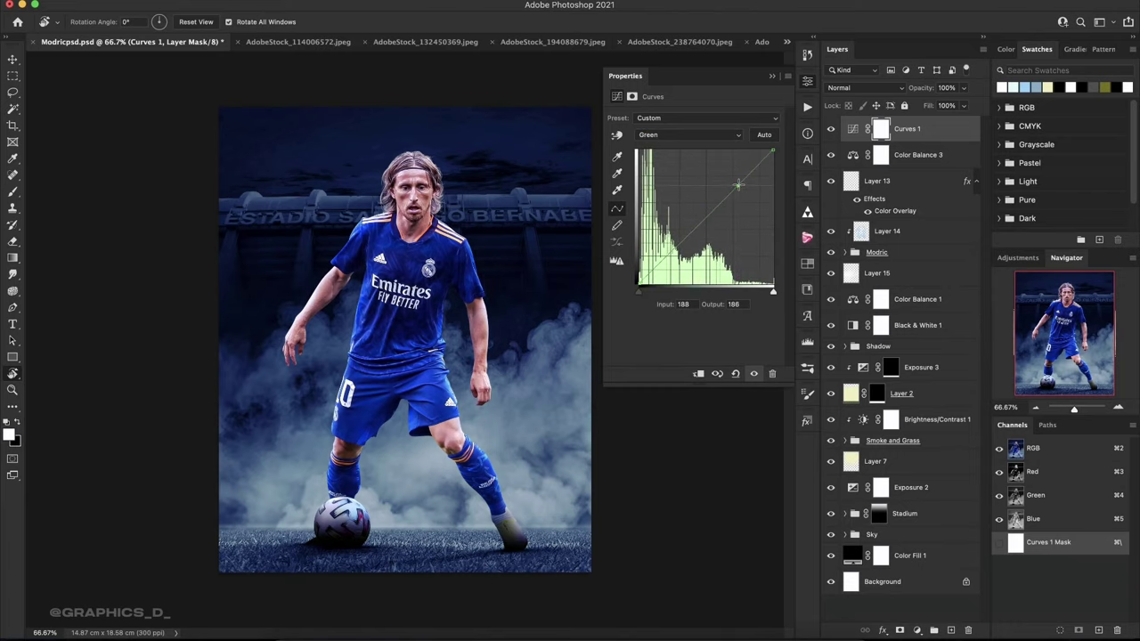
{"action": "left_click_drag", "start_coordinate": [692, 229], "coordinate": [688, 230]}
{"action": "left_click_drag", "start_coordinate": [738, 185], "coordinate": [737, 182]}
{"action": "left_click_drag", "start_coordinate": [687, 232], "coordinate": [690, 232]}
Refine the Red curve by adding a high point and removing its middle point.
{"action": "left_click", "coordinate": [706, 135]}
{"action": "left_click", "coordinate": [712, 147]}
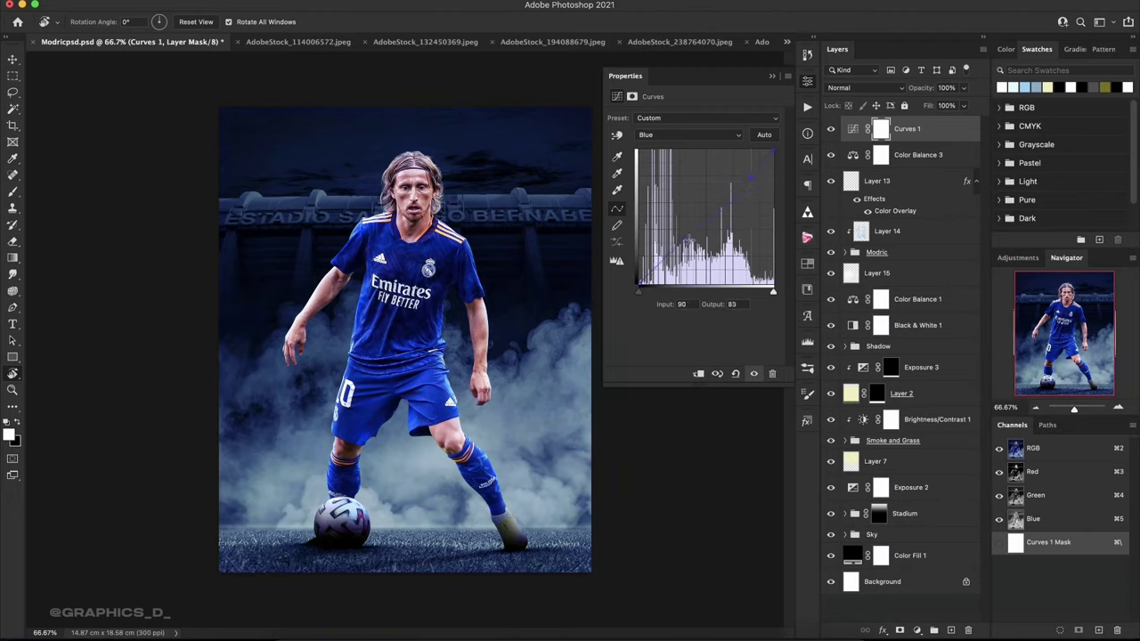
{"action": "left_click", "coordinate": [704, 134]}
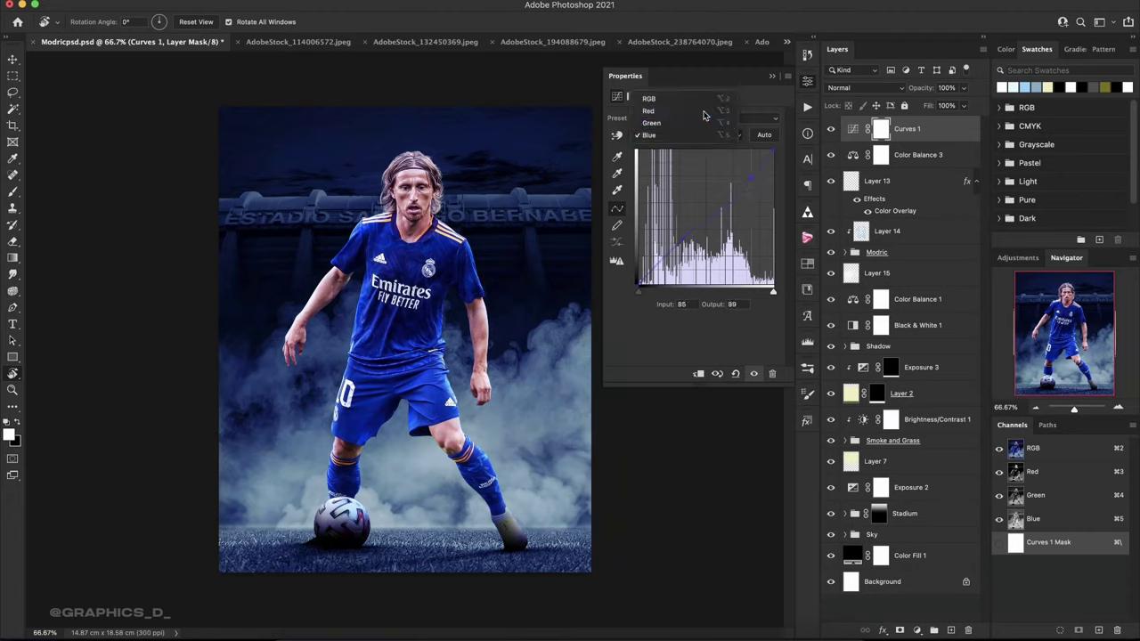
{"action": "left_click", "coordinate": [708, 112]}
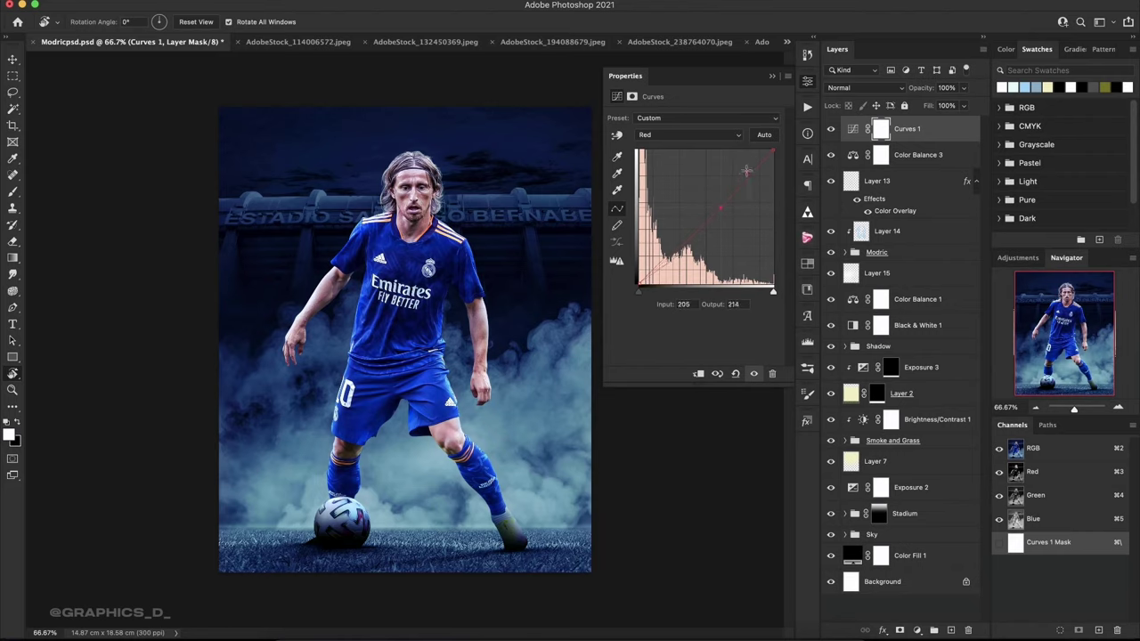
{"action": "left_click", "coordinate": [751, 180]}
{"action": "left_click_drag", "start_coordinate": [715, 207], "coordinate": [771, 292]}
{"action": "left_click", "coordinate": [715, 138]}
{"action": "left_click", "coordinate": [717, 147]}
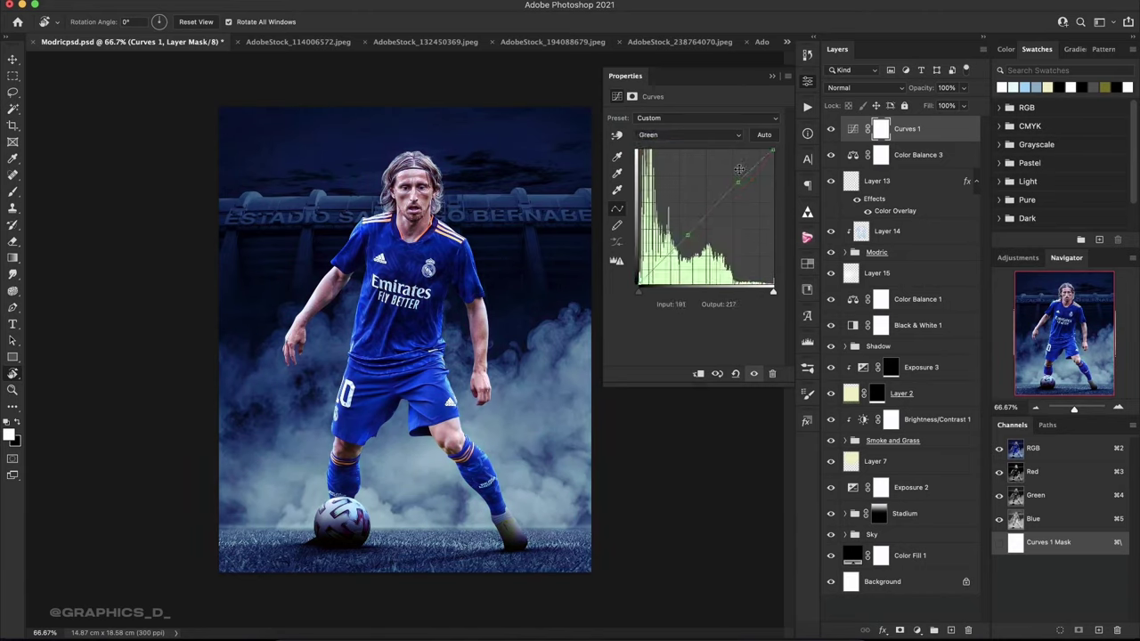
{"action": "left_click", "coordinate": [726, 136]}
{"action": "key", "text": "Return"}
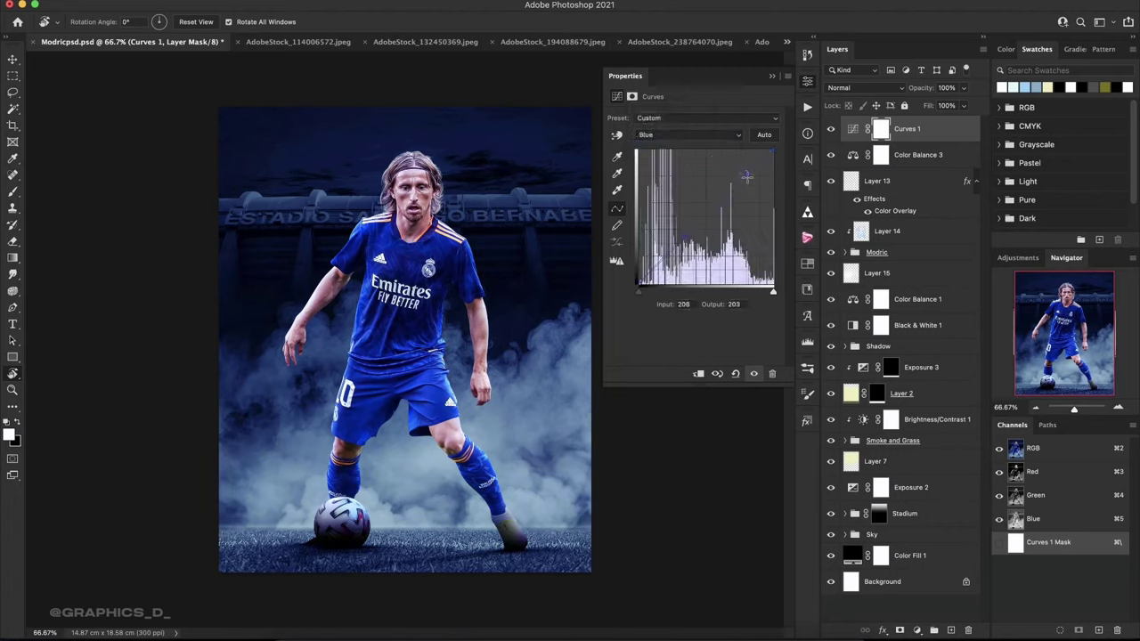
{"action": "left_click", "coordinate": [694, 133]}
{"action": "left_click", "coordinate": [691, 111]}
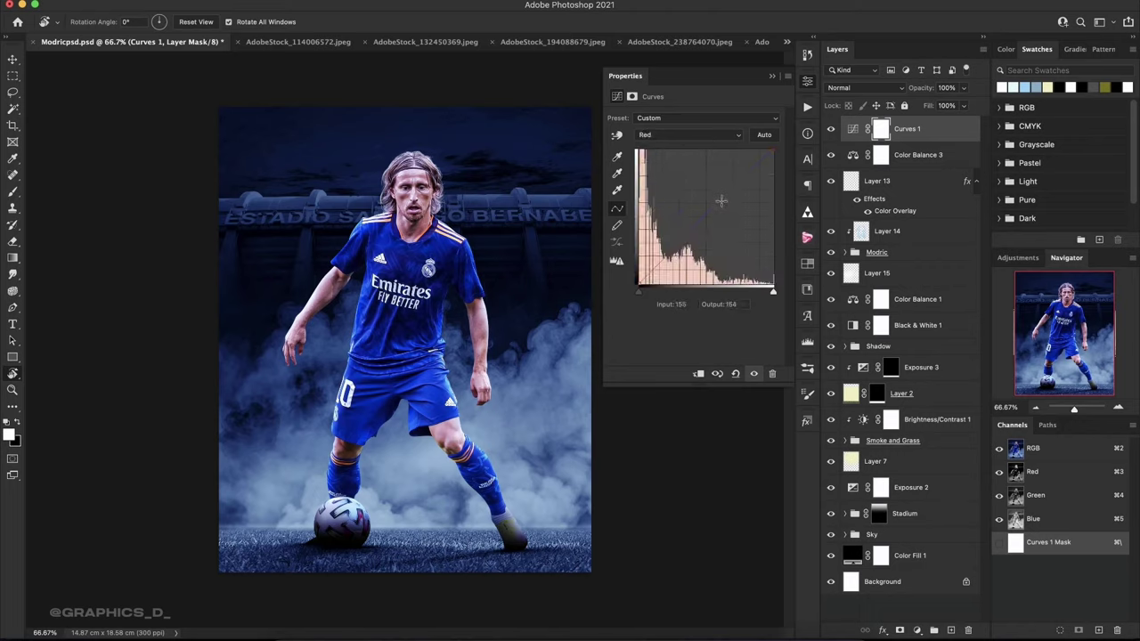
{"action": "left_click", "coordinate": [713, 135]}
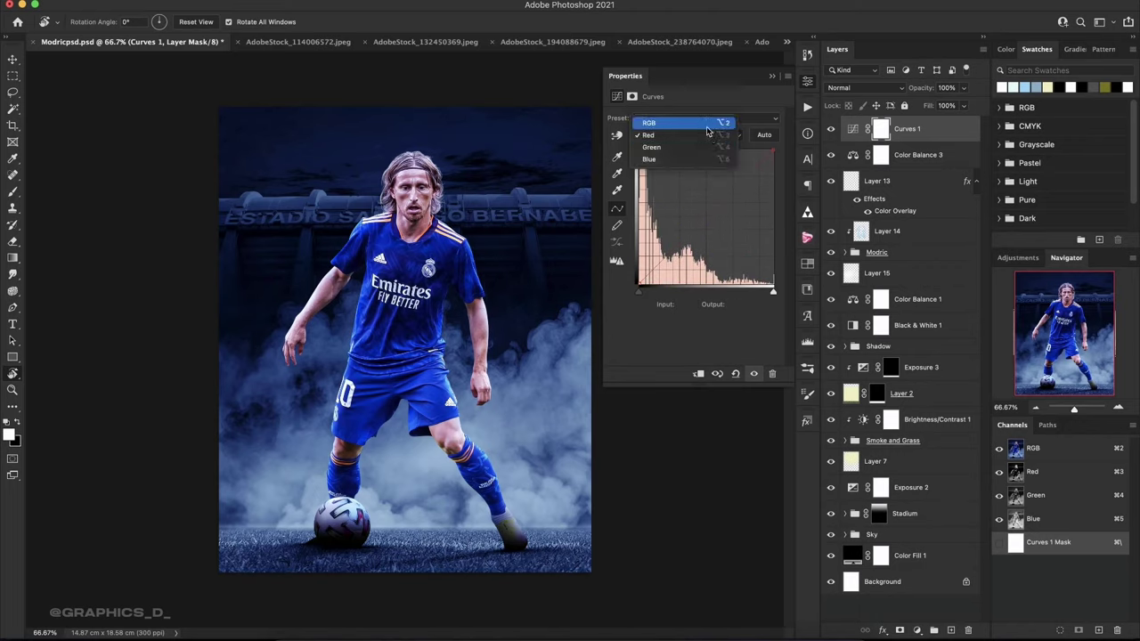
Give the combined RGB curve a gentle two-point S-shape and lift the black point slightly.
{"action": "left_click", "coordinate": [704, 124]}
{"action": "left_click_drag", "start_coordinate": [737, 184], "coordinate": [735, 186]}
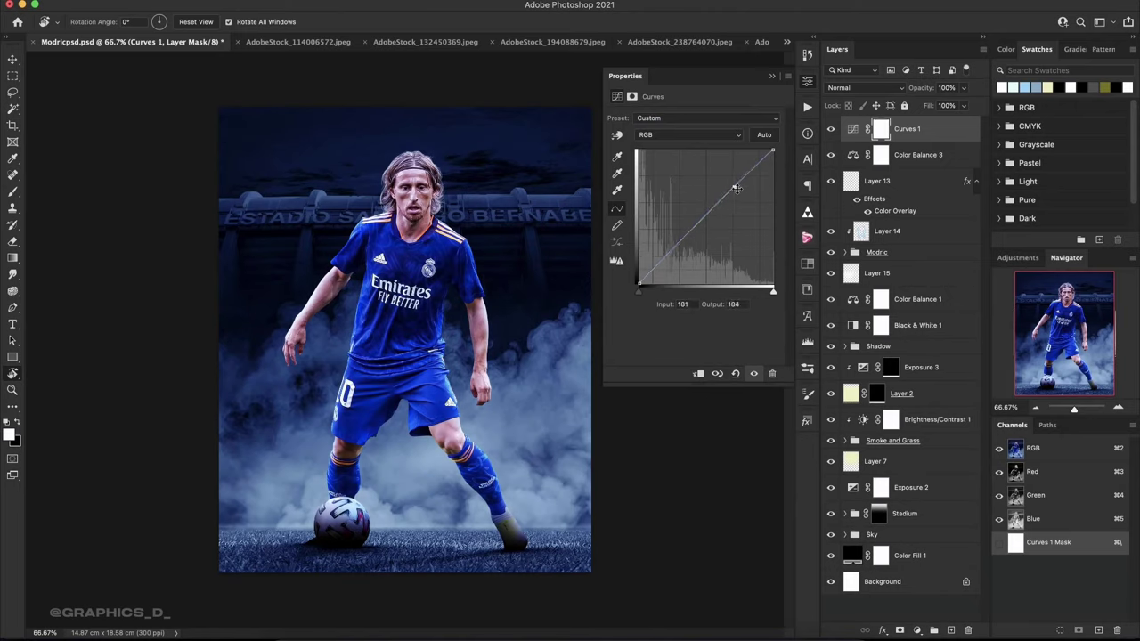
{"action": "left_click_drag", "start_coordinate": [680, 243], "coordinate": [679, 240]}
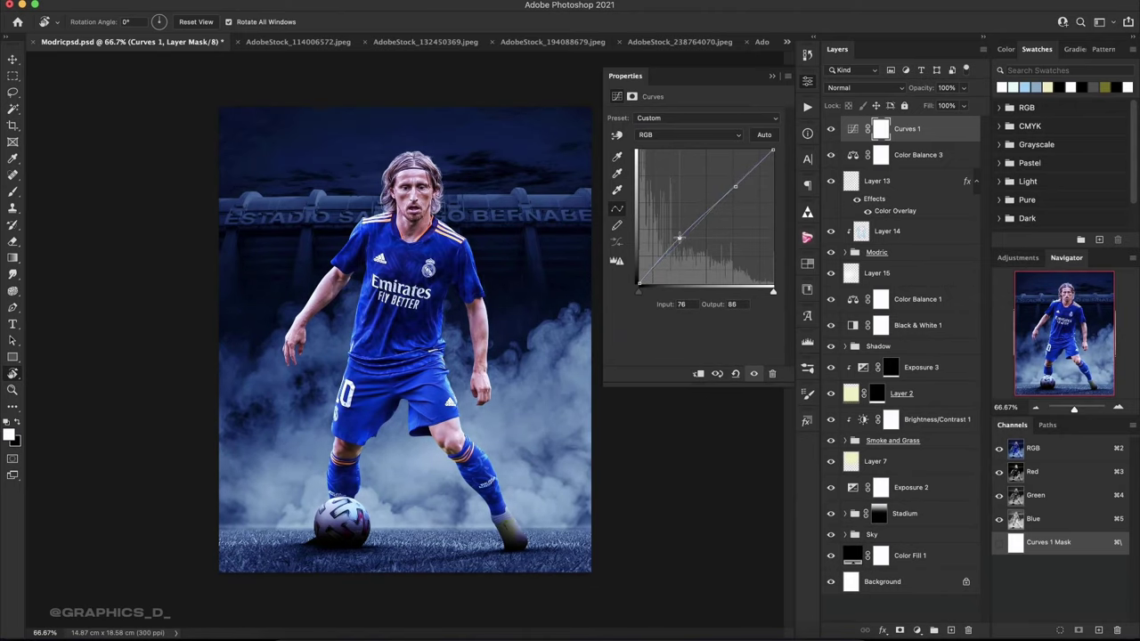
{"action": "left_click_drag", "start_coordinate": [737, 188], "coordinate": [739, 186]}
{"action": "left_click_drag", "start_coordinate": [680, 245], "coordinate": [679, 242]}
{"action": "mouse_move", "coordinate": [639, 284]}
{"action": "left_mouse_down"}
{"action": "mouse_move", "coordinate": [636, 272]}
{"action": "mouse_move", "coordinate": [649, 280]}
{"action": "left_mouse_up"}
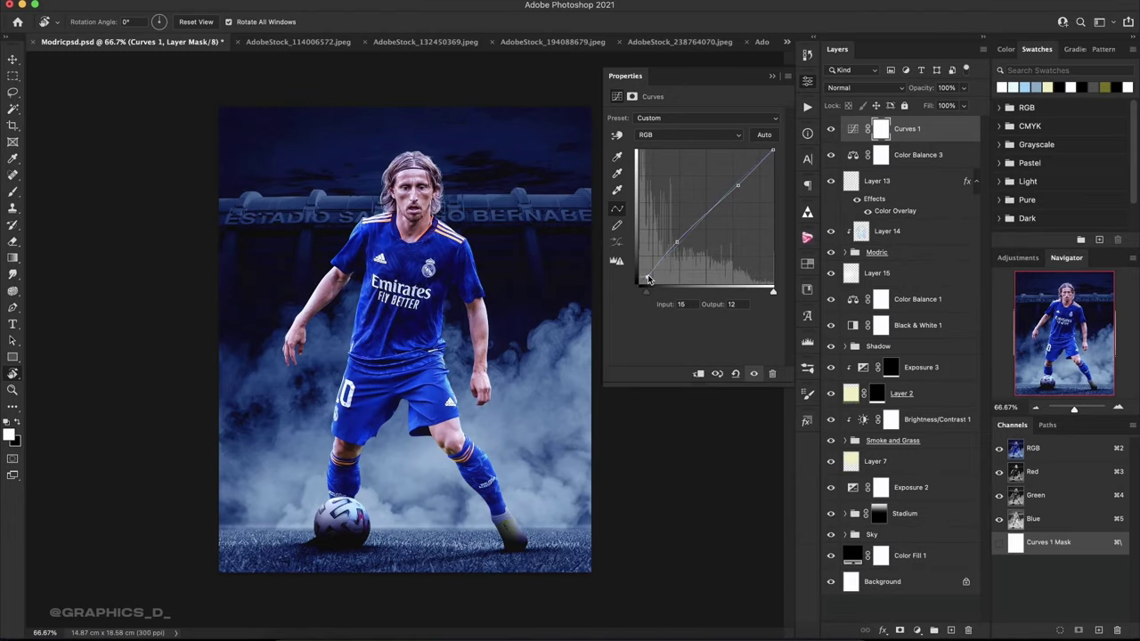
Close the Curves properties and toggle Curves 1 off and on to compare before and after.
{"action": "left_click", "coordinate": [772, 76]}
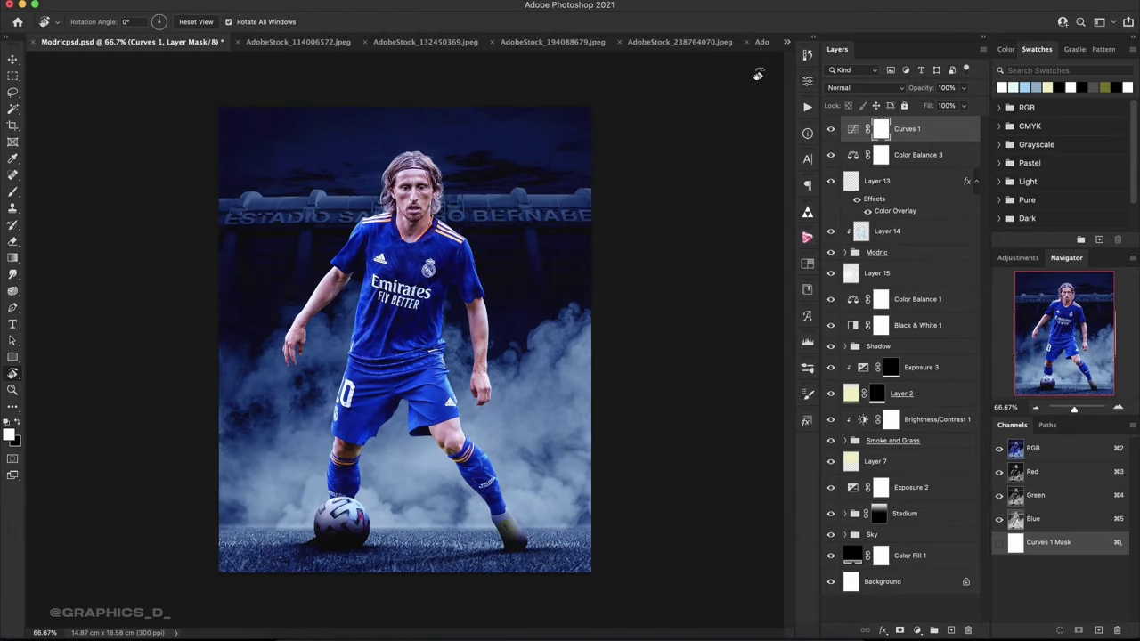
{"action": "mouse_move", "coordinate": [514, 261]}
{"action": "left_mouse_down"}
{"action": "mouse_move", "coordinate": [555, 275]}
{"action": "mouse_move", "coordinate": [548, 260]}
{"action": "left_mouse_up"}
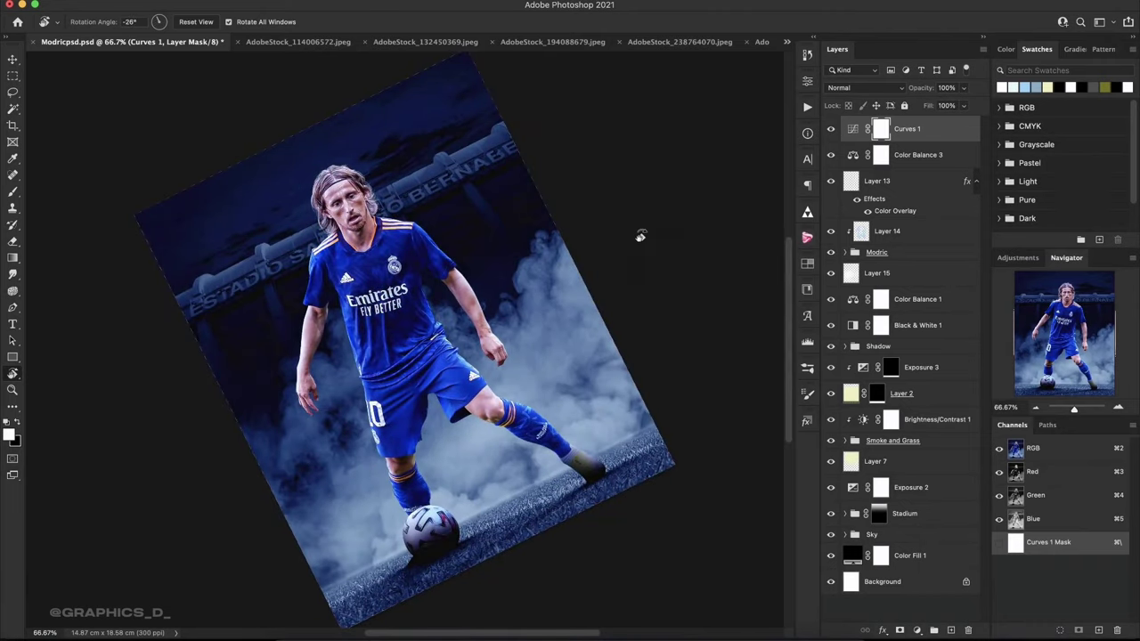
{"action": "mouse_move", "coordinate": [639, 235]}
{"action": "left_mouse_down"}
{"action": "mouse_move", "coordinate": [516, 265]}
{"action": "mouse_move", "coordinate": [645, 223]}
{"action": "left_mouse_up"}
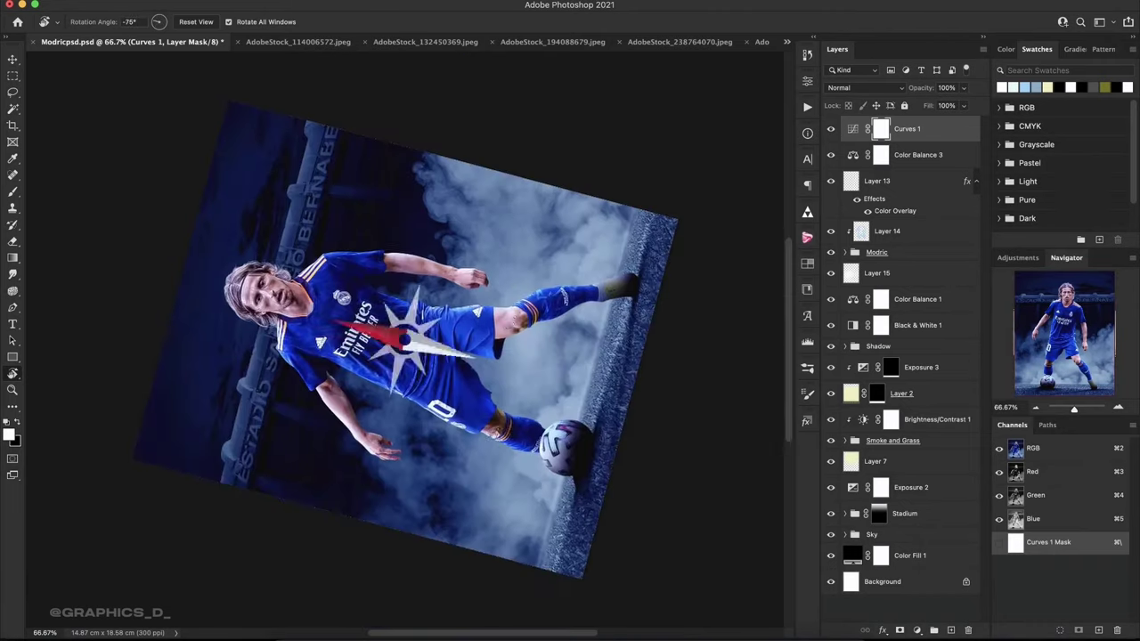
{"action": "left_click", "coordinate": [830, 129]}
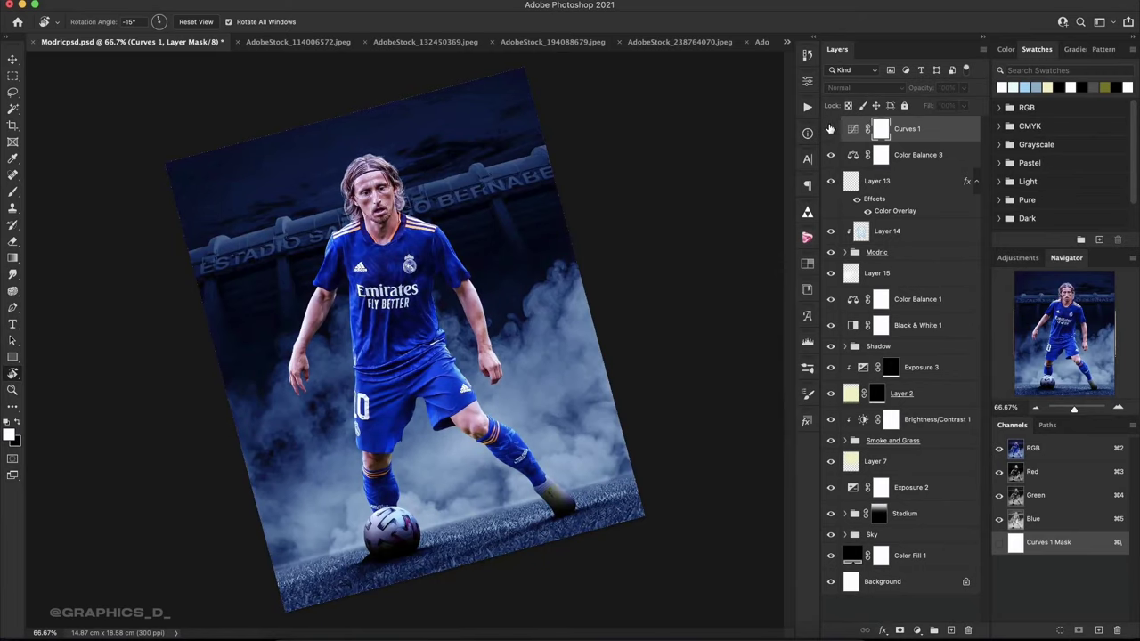
{"action": "left_click", "coordinate": [831, 130]}
{"action": "left_click", "coordinate": [830, 129]}
{"action": "left_click", "coordinate": [830, 129]}
{"action": "key", "text": "Escape"}
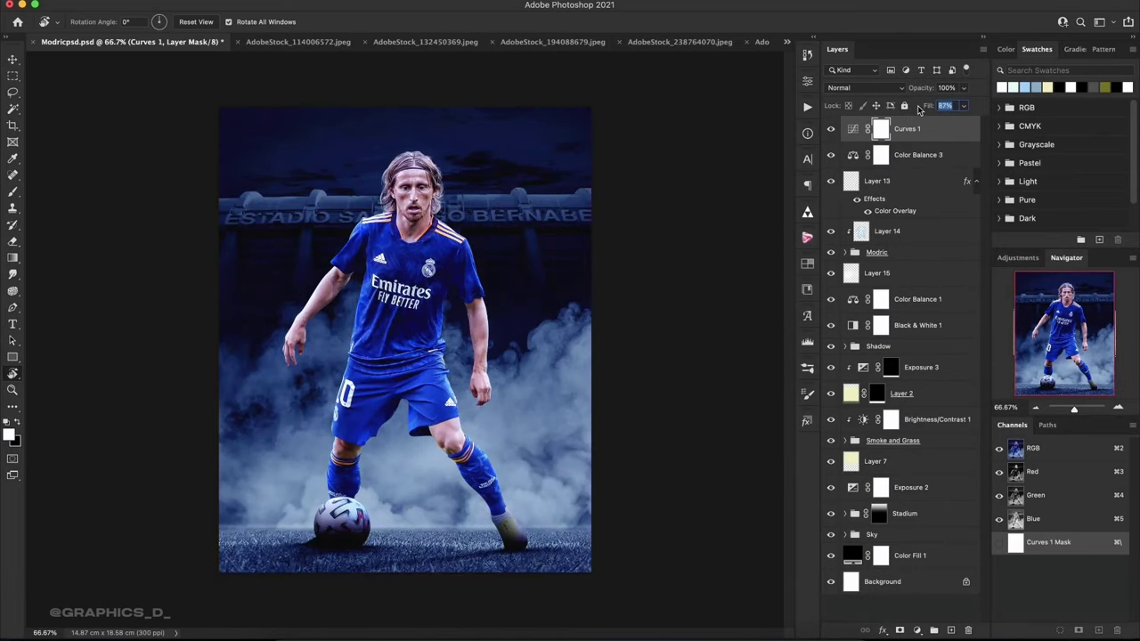
Add Layer 16 above Sky with a black gradient from the poster top at 50% fill.
{"action": "left_click", "coordinate": [899, 512]}
{"action": "left_click", "coordinate": [922, 537]}
{"action": "left_click", "coordinate": [951, 629]}
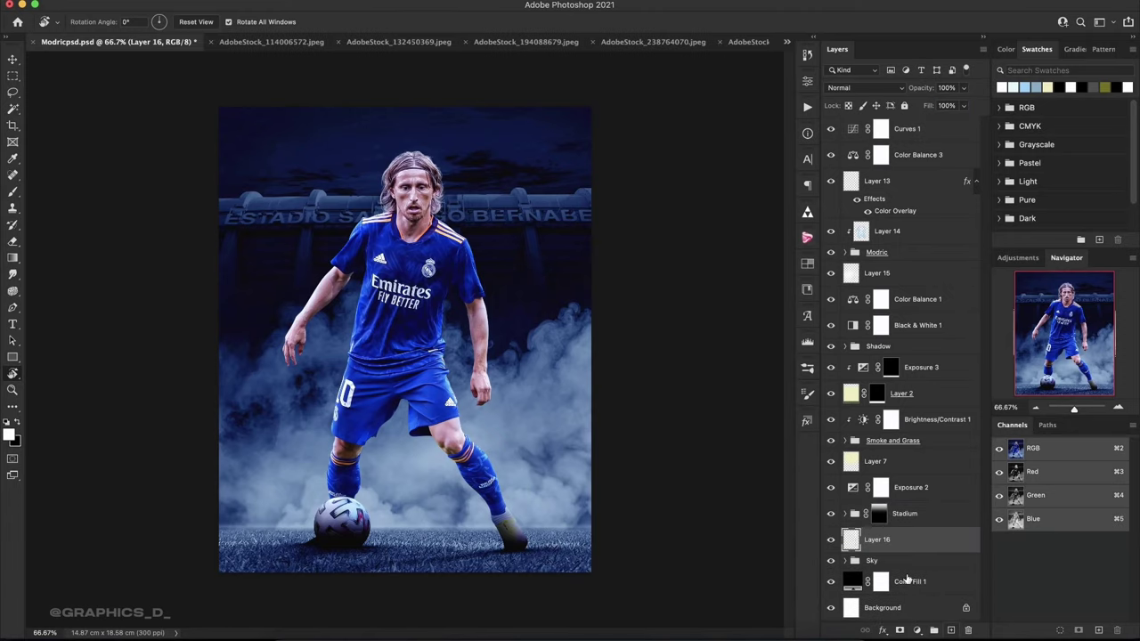
{"action": "key", "text": "g"}
{"action": "key", "text": "x"}
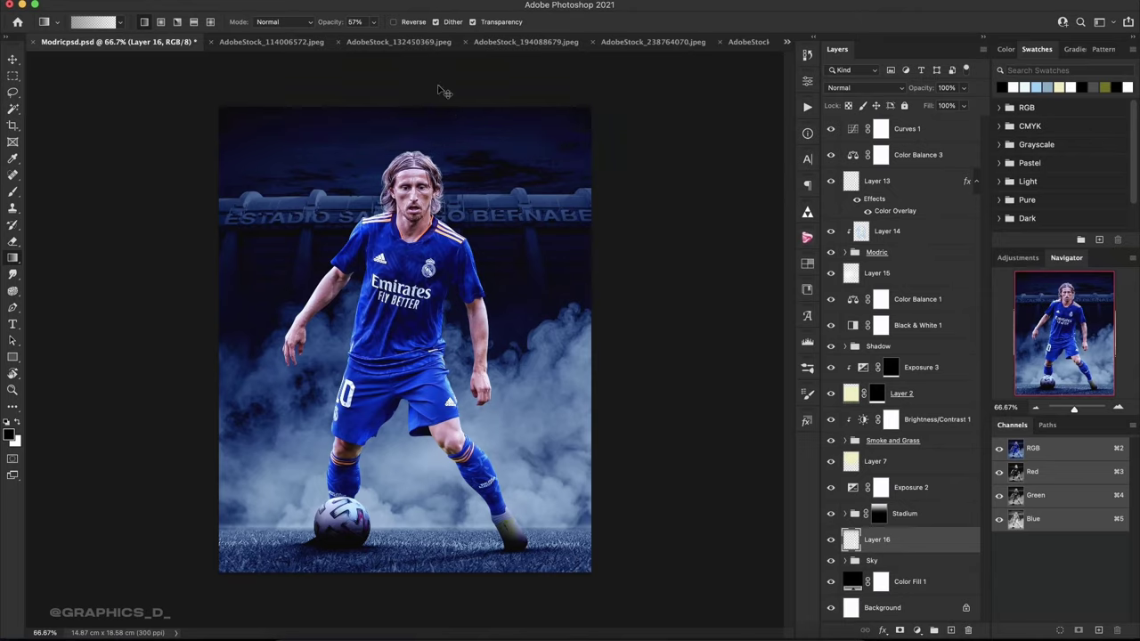
{"action": "left_click_drag", "start_coordinate": [439, 86], "coordinate": [438, 172]}
{"action": "left_click_drag", "start_coordinate": [931, 109], "coordinate": [905, 117]}
{"action": "key", "text": "Return"}
{"action": "key", "text": "r"}
{"action": "mouse_move", "coordinate": [449, 155]}
{"action": "left_mouse_down"}
{"action": "mouse_move", "coordinate": [489, 325]}
{"action": "mouse_move", "coordinate": [493, 298]}
{"action": "left_mouse_up"}
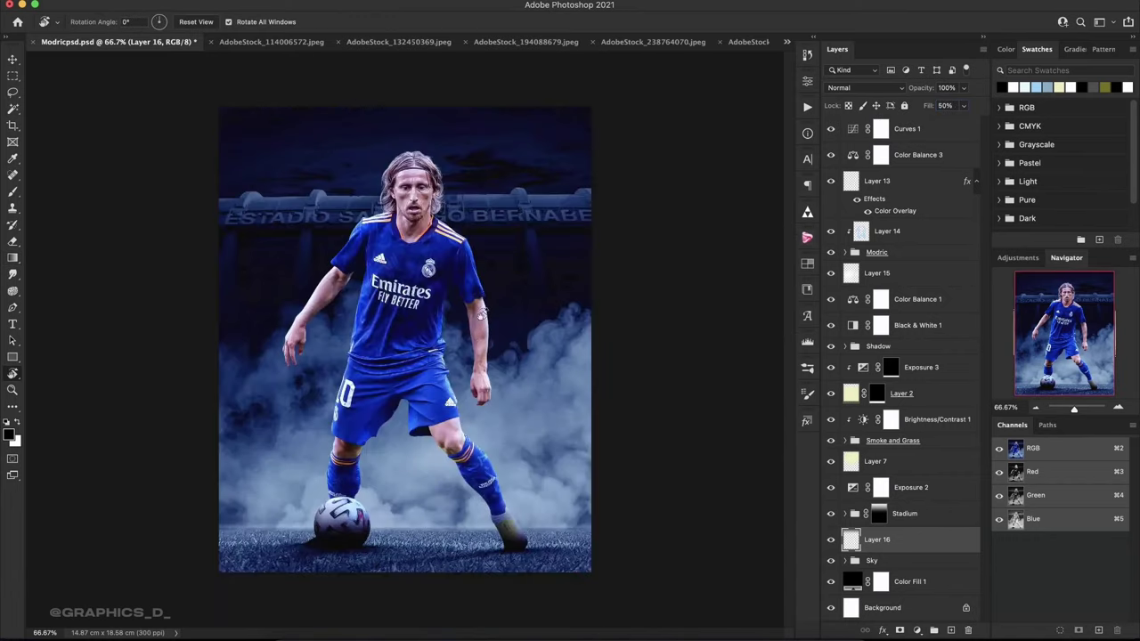
{"action": "left_click", "coordinate": [925, 586]}
Duplicate Layer 7 through Color Fill 1 into Group 2, copy it, and convert the copy to a smart object.
{"action": "left_click", "coordinate": [932, 469], "text": "shift"}
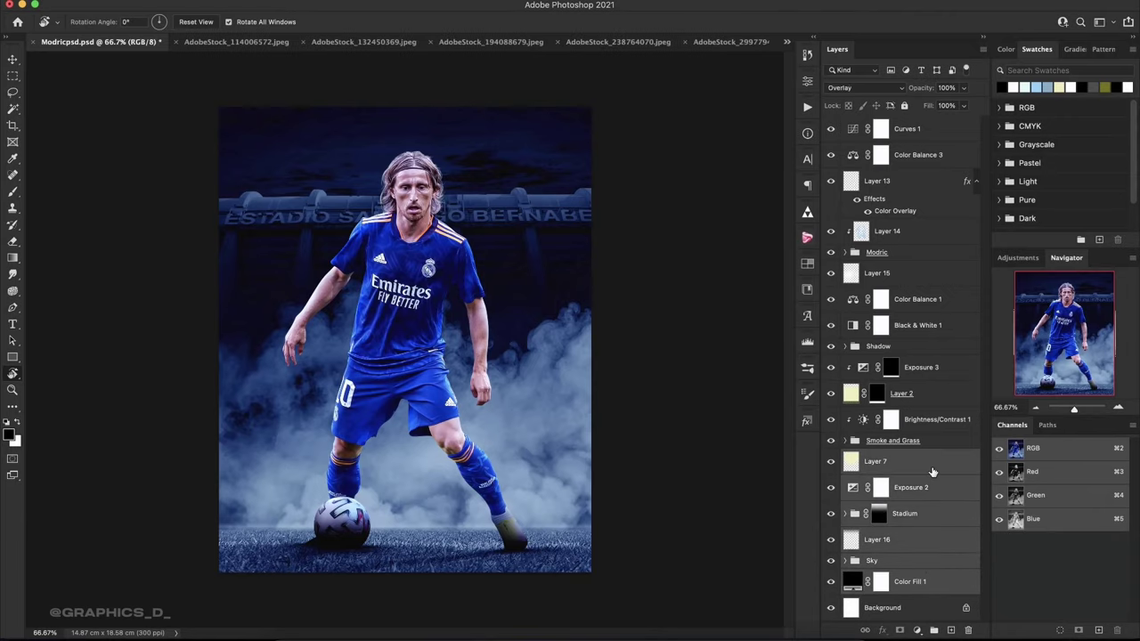
{"action": "key", "text": "ctrl+j"}
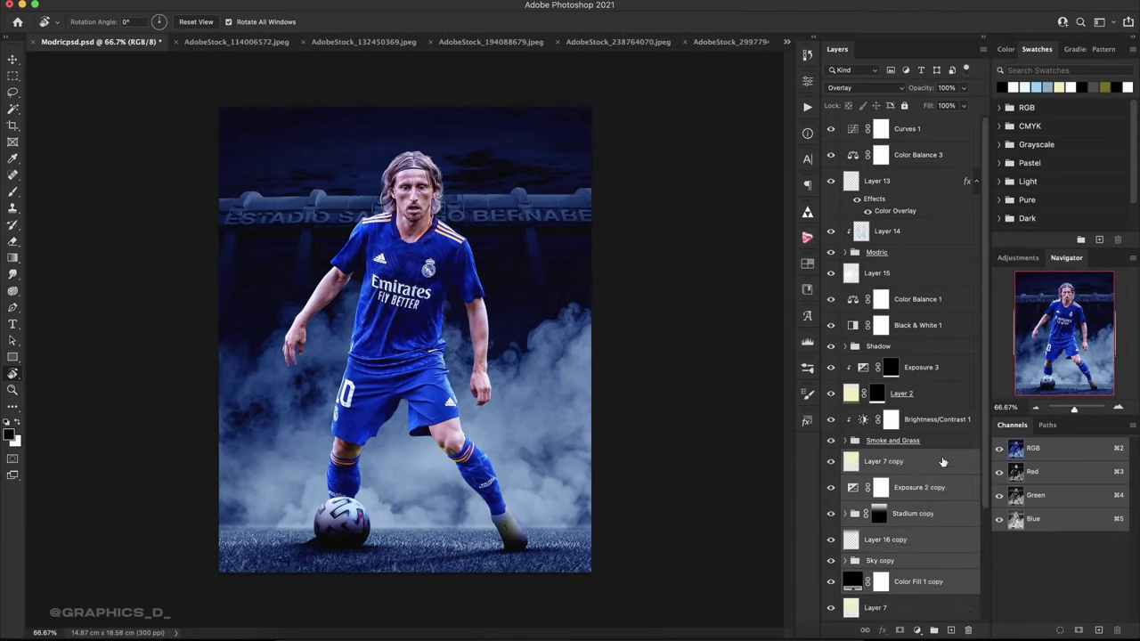
{"action": "key", "text": "ctrl+g"}
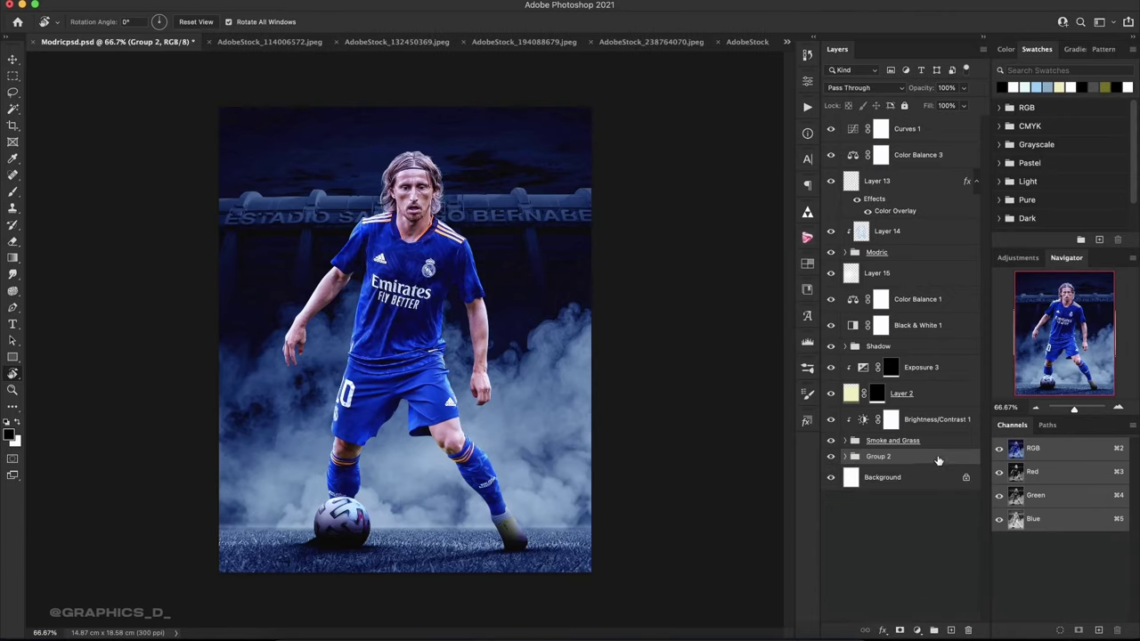
{"action": "mouse_move", "coordinate": [939, 462]}
{"action": "left_mouse_down"}
{"action": "mouse_move", "coordinate": [941, 492]}
{"action": "mouse_move", "coordinate": [887, 468]}
{"action": "left_mouse_up"}
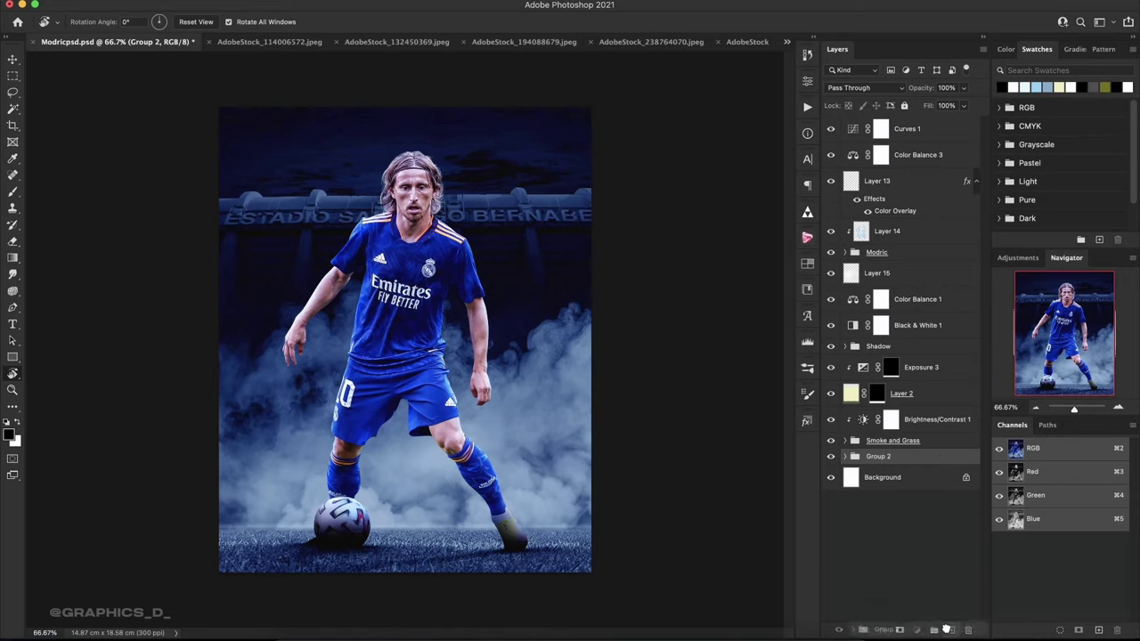
{"action": "right_click", "coordinate": [892, 458]}
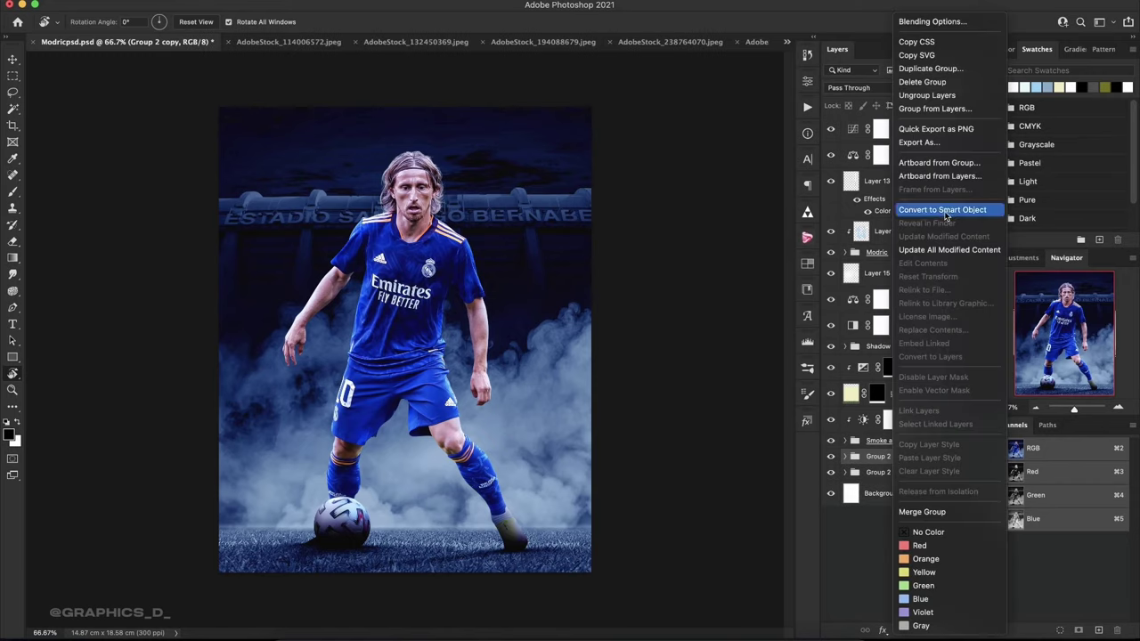
{"action": "left_click", "coordinate": [945, 216]}
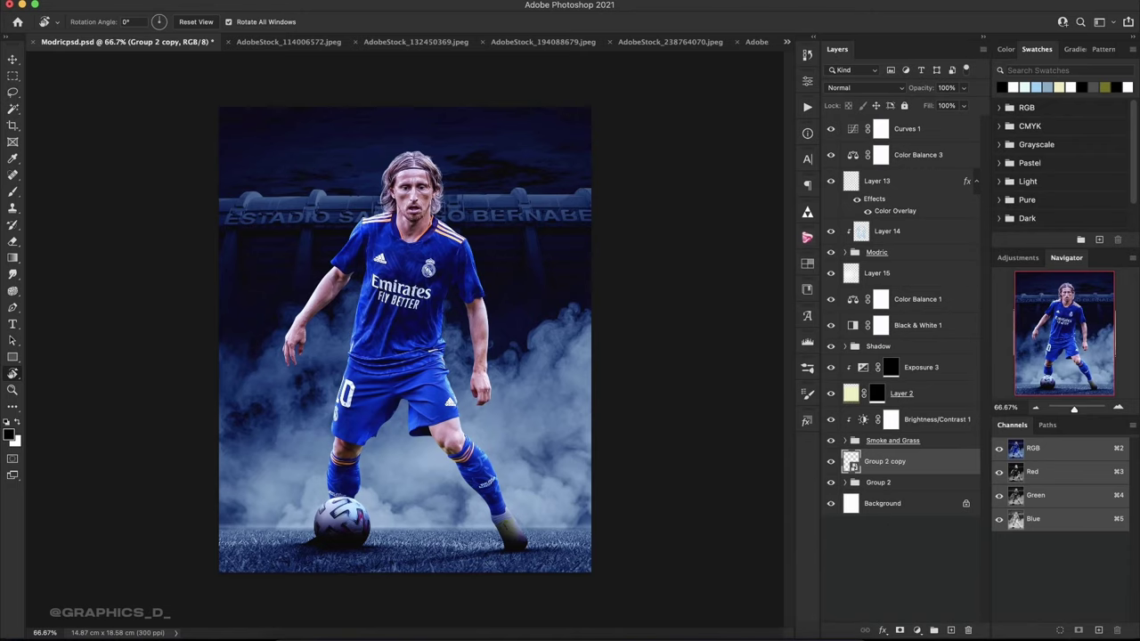
Apply a 4.6-pixel Gaussian Blur to Group 2 copy and lower its opacity.
{"action": "left_click", "coordinate": [294, 3]}
{"action": "left_click", "coordinate": [503, 198]}
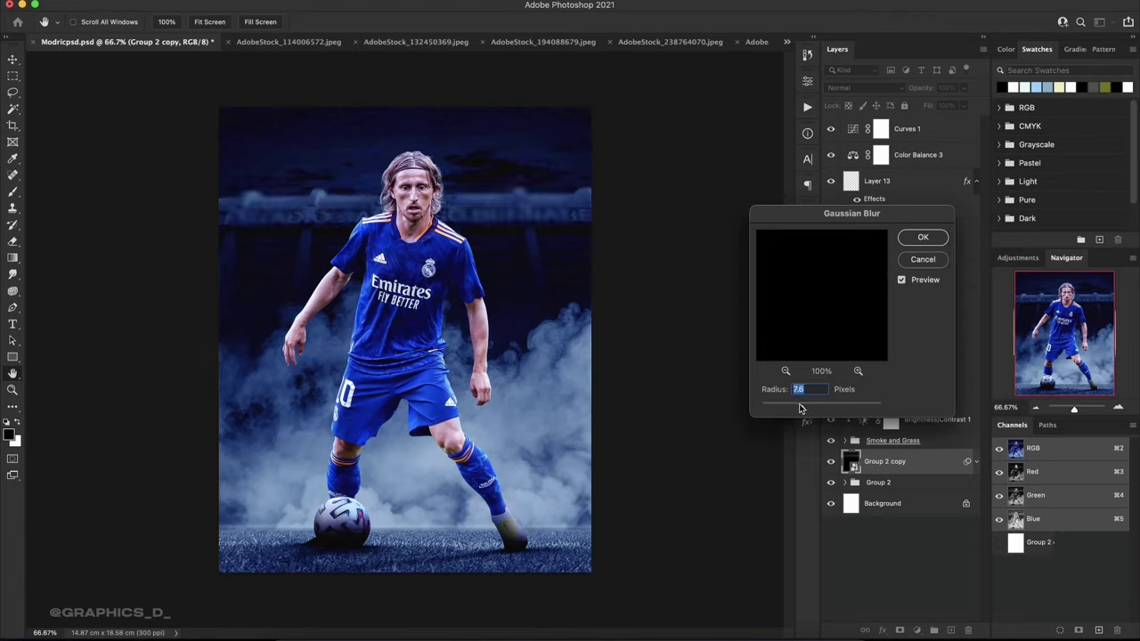
{"action": "left_click_drag", "start_coordinate": [799, 408], "coordinate": [793, 408]}
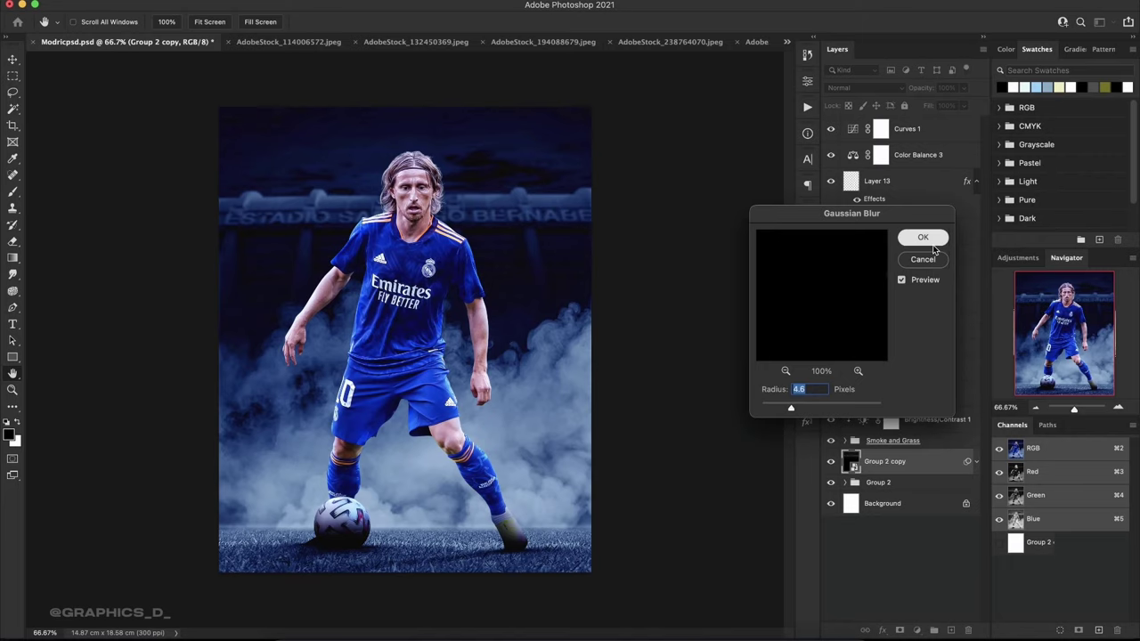
{"action": "left_click", "coordinate": [923, 237]}
{"action": "key", "text": "r"}
{"action": "mouse_move", "coordinate": [452, 214]}
{"action": "left_mouse_down"}
{"action": "mouse_move", "coordinate": [512, 287]}
{"action": "mouse_move", "coordinate": [485, 257]}
{"action": "left_mouse_up"}
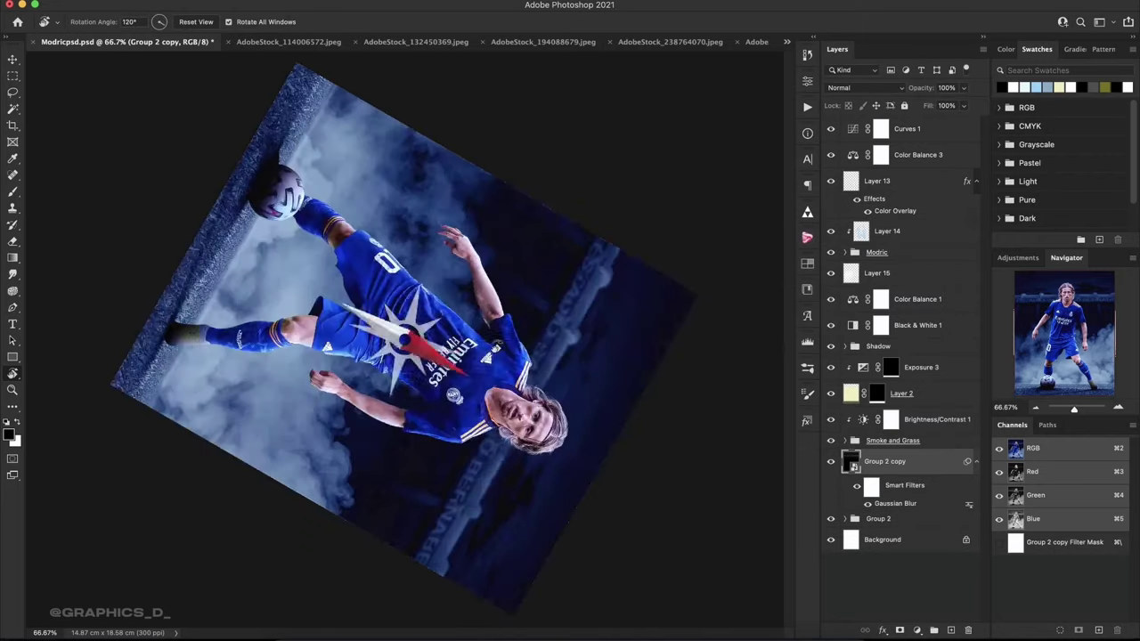
{"action": "key", "text": "Escape"}
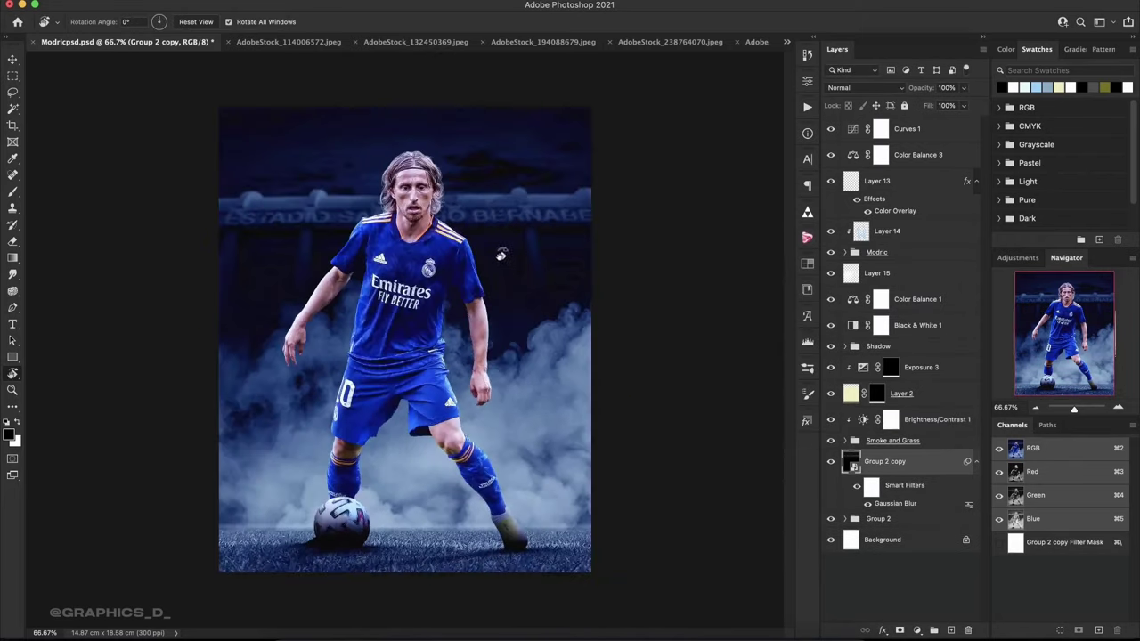
{"action": "mouse_move", "coordinate": [930, 87]}
{"action": "left_mouse_down"}
{"action": "mouse_move", "coordinate": [897, 95]}
{"action": "mouse_move", "coordinate": [917, 96]}
{"action": "left_mouse_up"}
Add Layer 17 with a vertical gradient across the poster top, nudge it, and set fill to 50%.
{"action": "left_click", "coordinate": [949, 630]}
{"action": "key", "text": "g"}
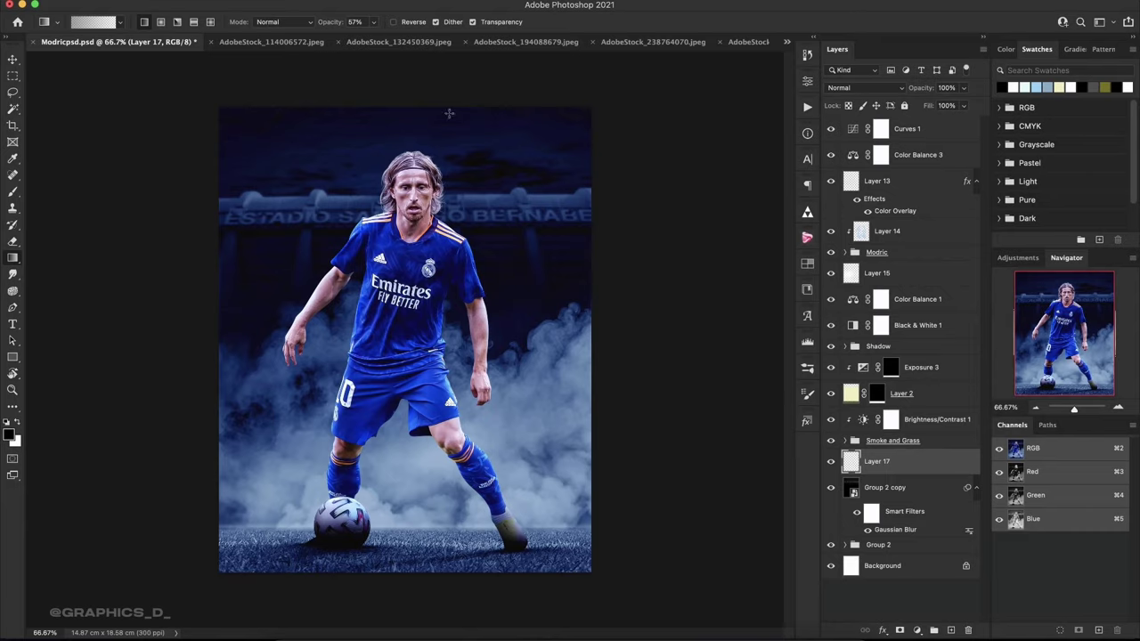
{"action": "left_click_drag", "start_coordinate": [469, 98], "coordinate": [470, 246]}
{"action": "key", "text": "v"}
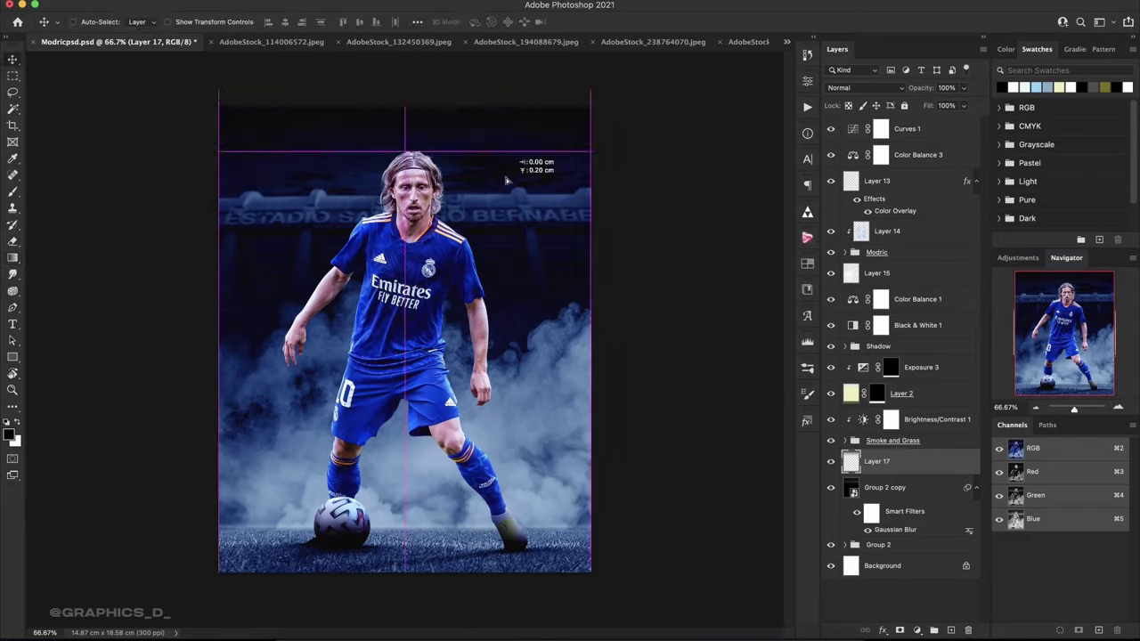
{"action": "left_click_drag", "start_coordinate": [499, 207], "coordinate": [517, 151]}
{"action": "left_click_drag", "start_coordinate": [930, 106], "coordinate": [865, 122]}
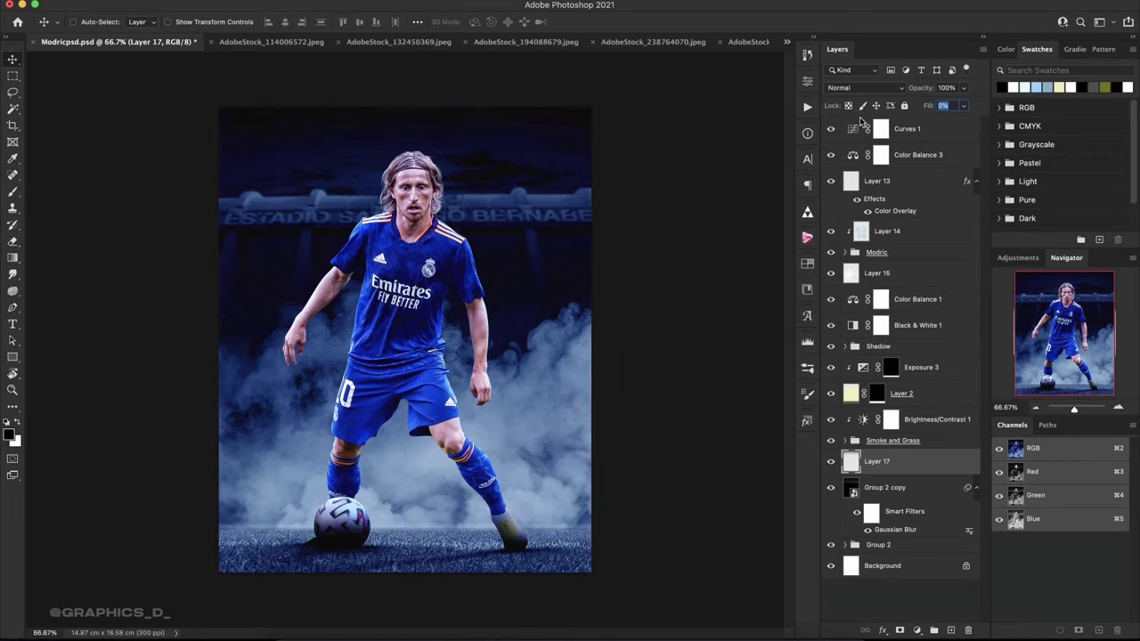
{"action": "type", "text": "50"}
{"action": "key", "text": "Return"}
{"action": "key", "text": "r"}
{"action": "left_click_drag", "start_coordinate": [416, 225], "coordinate": [498, 265]}
{"action": "key", "text": "Escape"}
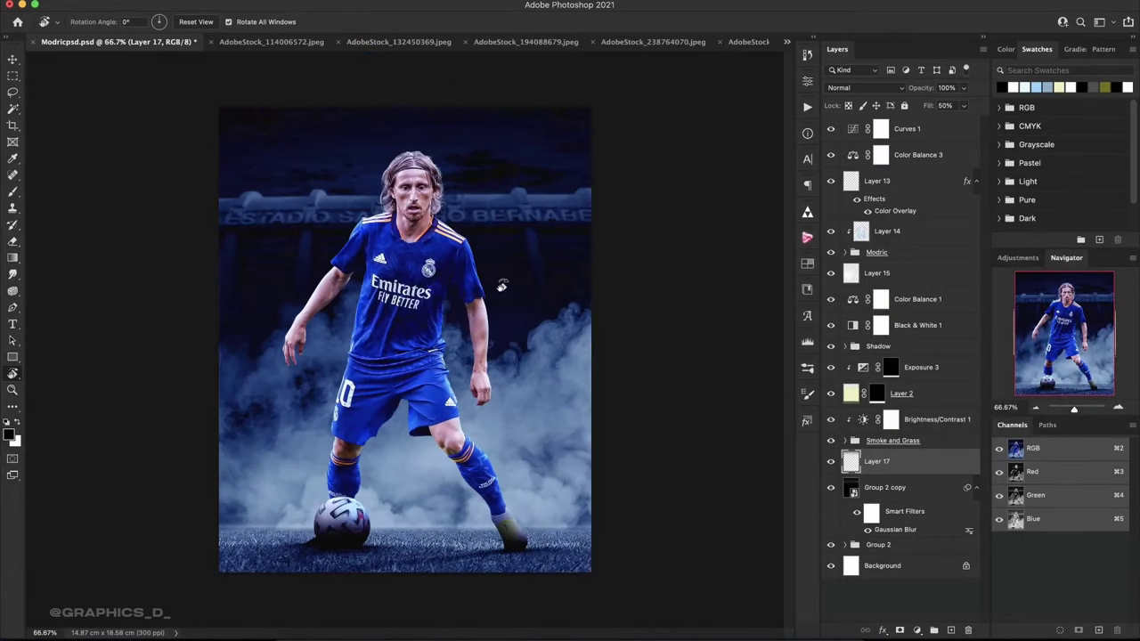
{"action": "left_click", "coordinate": [911, 232]}
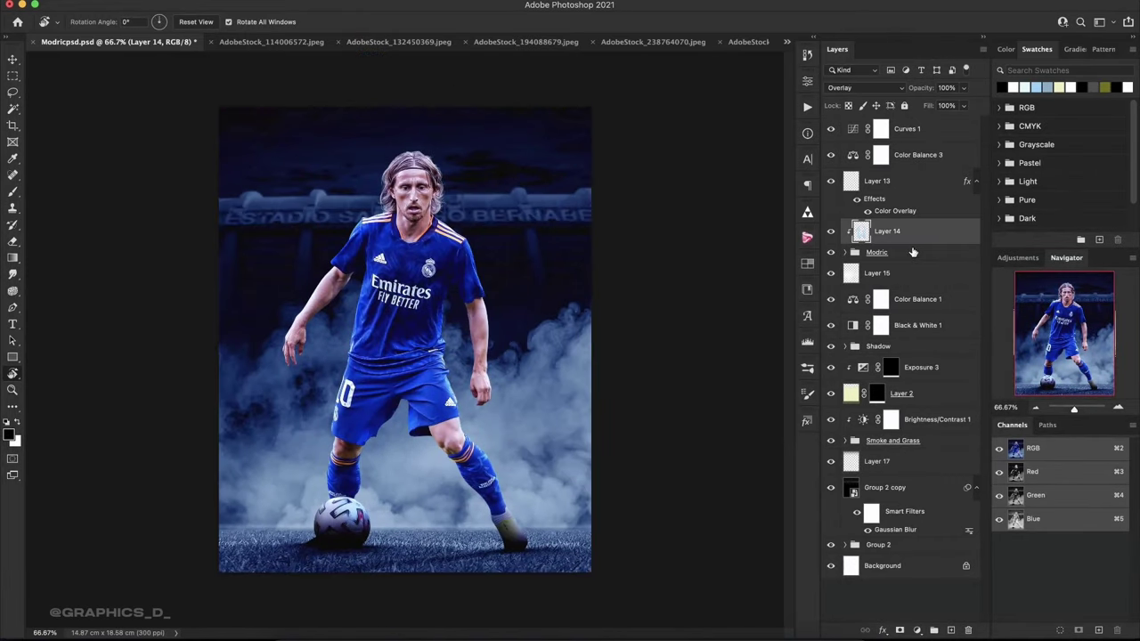
Toggle Layer 14 to compare its effect, then set the Eraser to a 143 px brush.
{"action": "left_click", "coordinate": [912, 253]}
{"action": "left_click", "coordinate": [830, 231]}
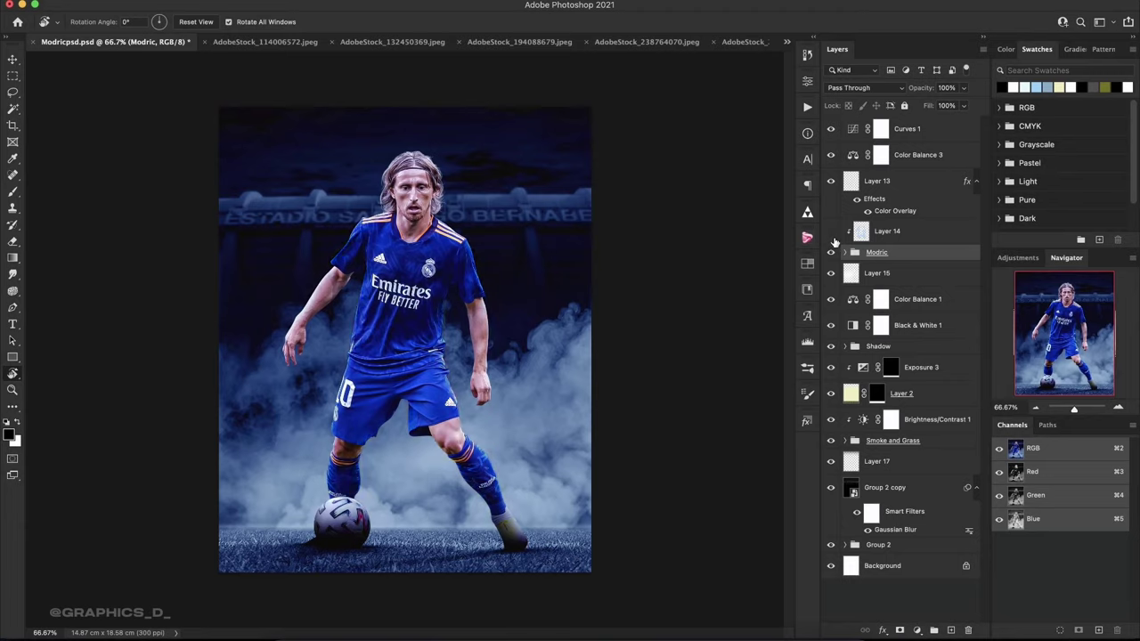
{"action": "left_click", "coordinate": [830, 231]}
{"action": "left_click", "coordinate": [887, 231]}
{"action": "key", "text": "e"}
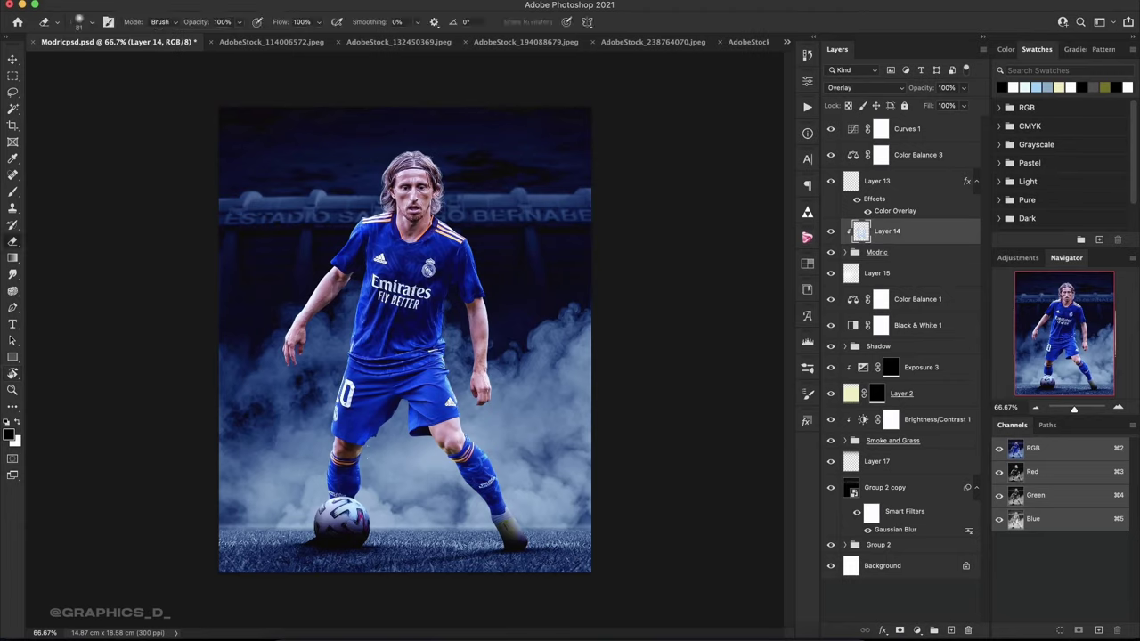
{"action": "right_click", "coordinate": [359, 419]}
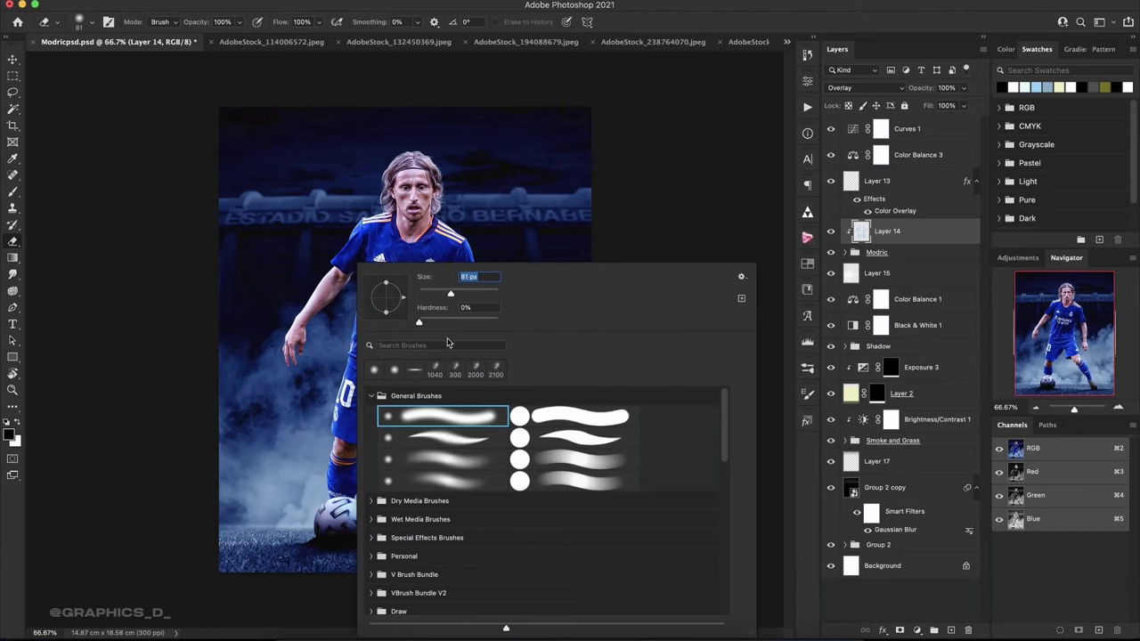
{"action": "left_click_drag", "start_coordinate": [458, 289], "coordinate": [474, 290]}
{"action": "key", "text": "Return"}
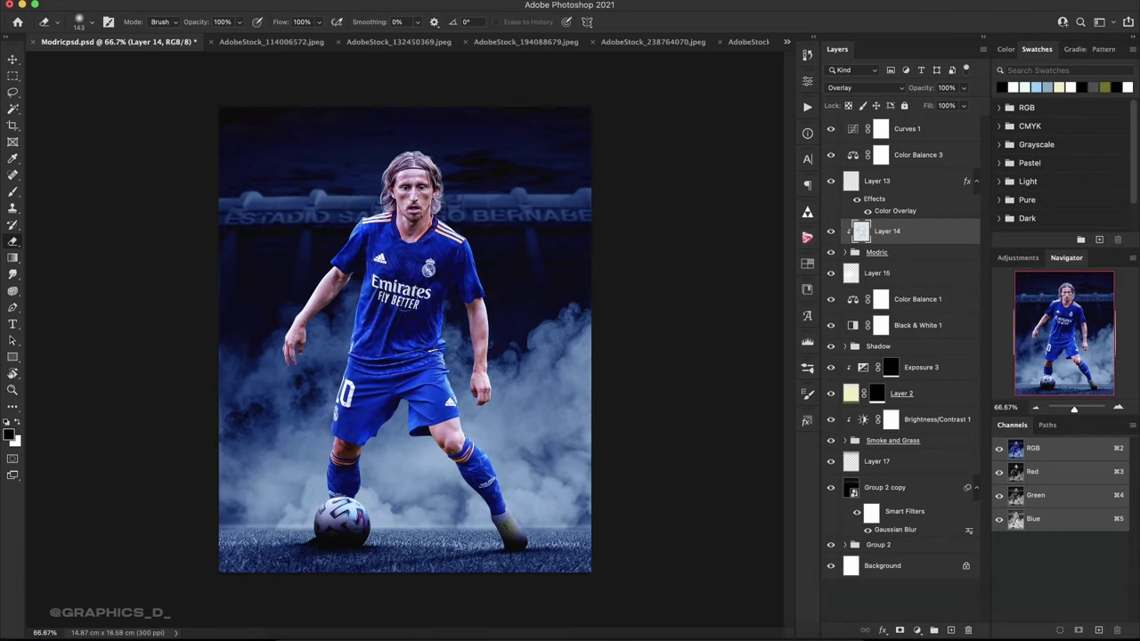
{"action": "left_click", "coordinate": [882, 253]}
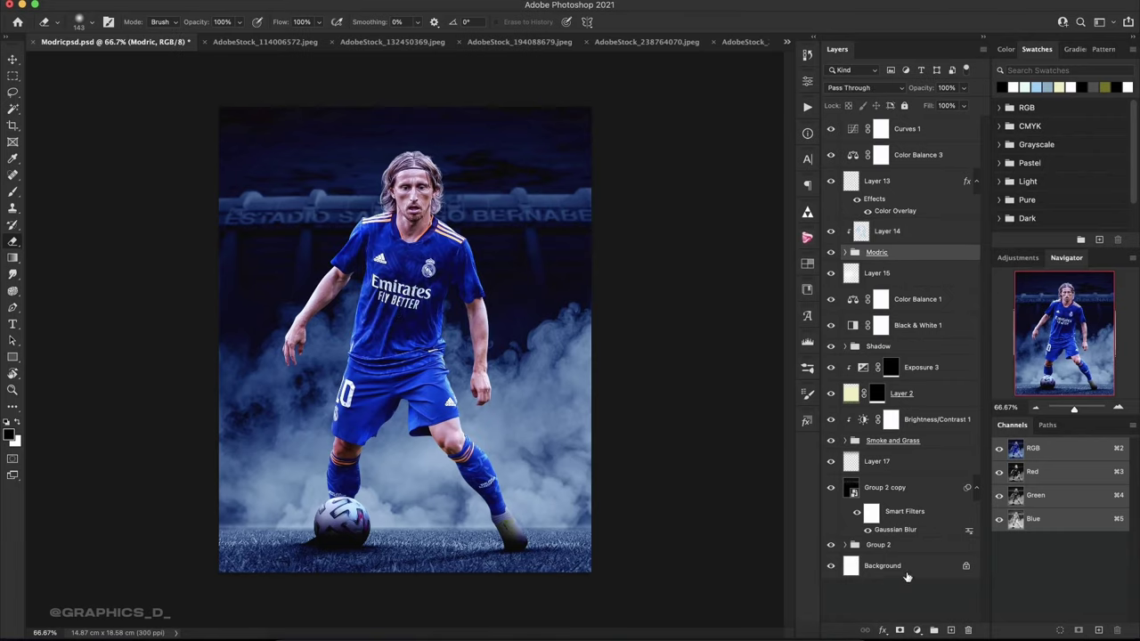
Add a near-black Color Fill 2 layer over the Modric group in Multiply at 32% fill.
{"action": "left_click", "coordinate": [918, 632]}
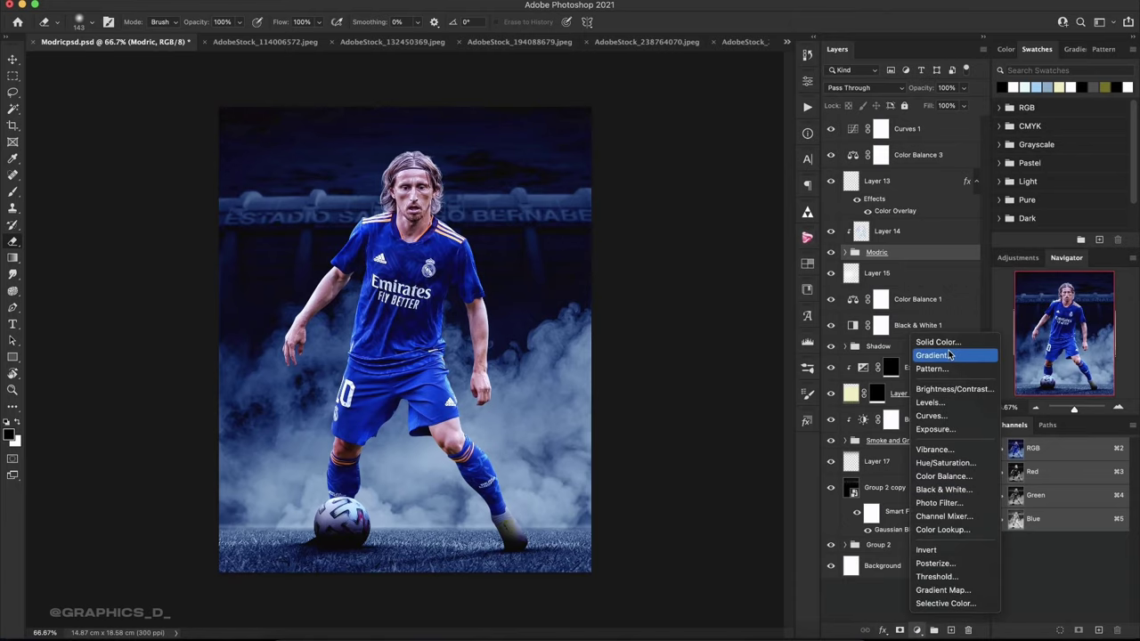
{"action": "left_click", "coordinate": [949, 347]}
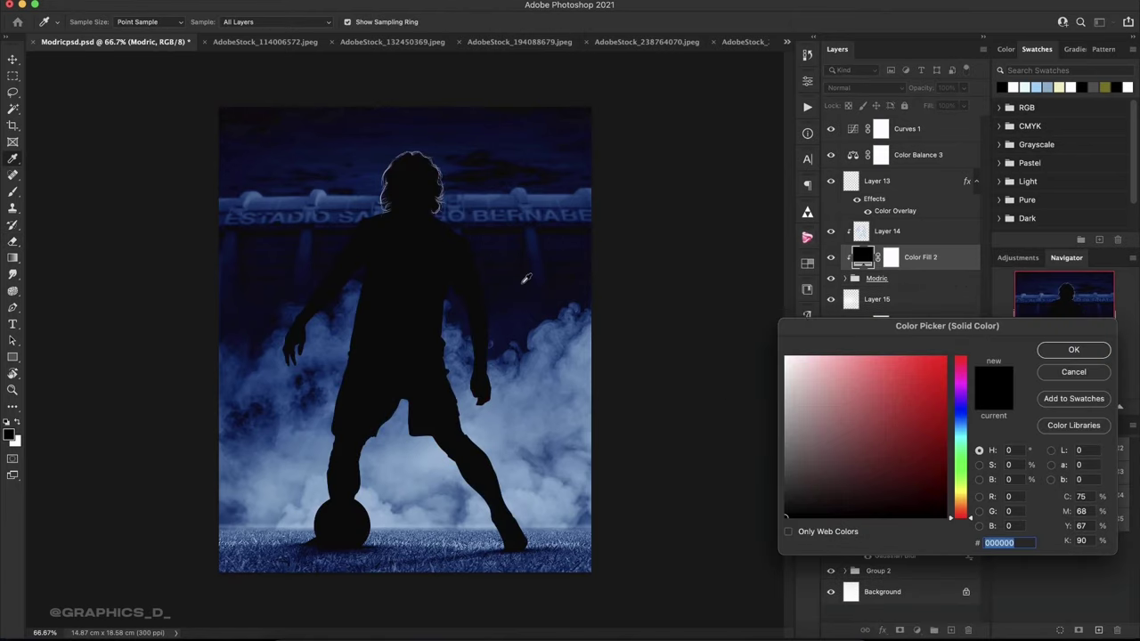
{"action": "left_click", "coordinate": [525, 280]}
{"action": "left_click", "coordinate": [1073, 350]}
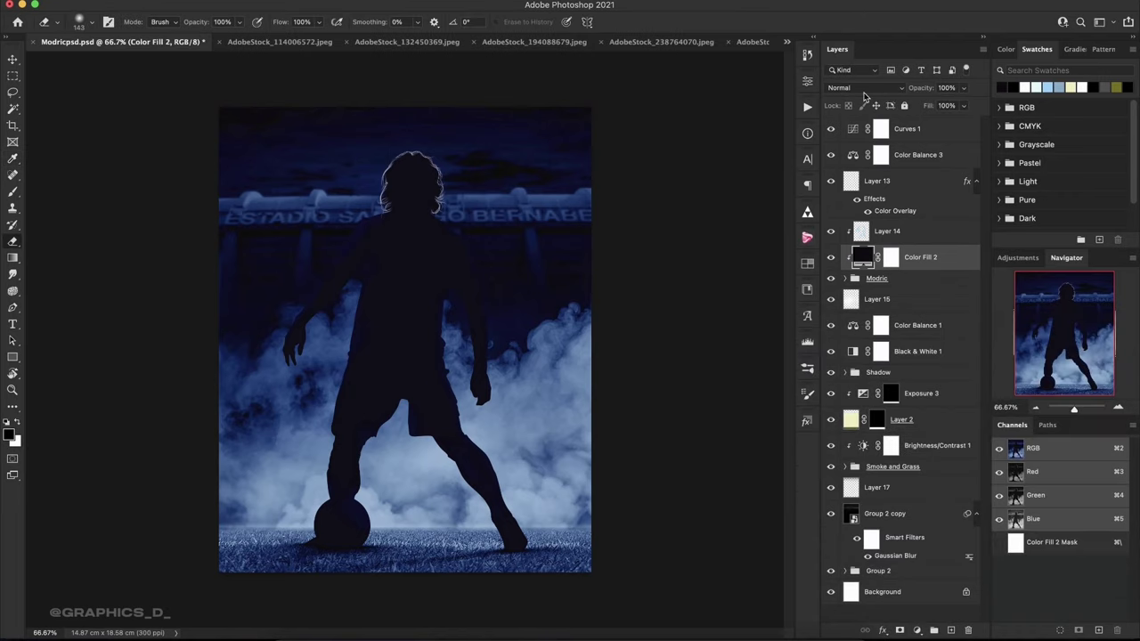
{"action": "left_click", "coordinate": [897, 89]}
{"action": "left_click", "coordinate": [882, 134]}
{"action": "left_click_drag", "start_coordinate": [928, 105], "coordinate": [880, 123]}
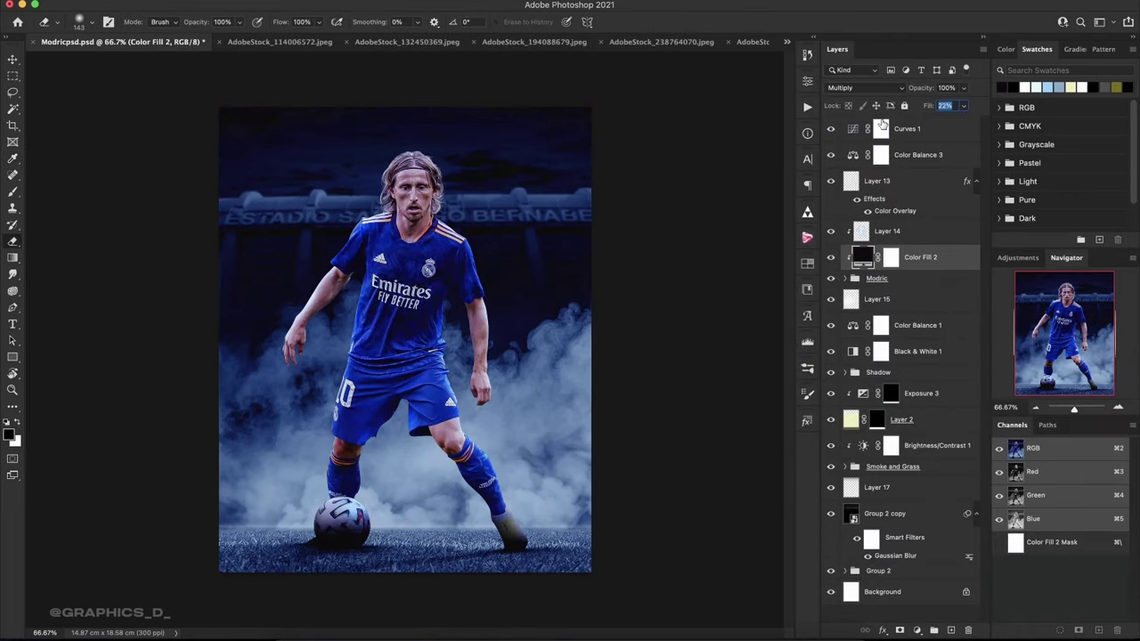
{"action": "left_click_drag", "start_coordinate": [892, 125], "coordinate": [891, 124]}
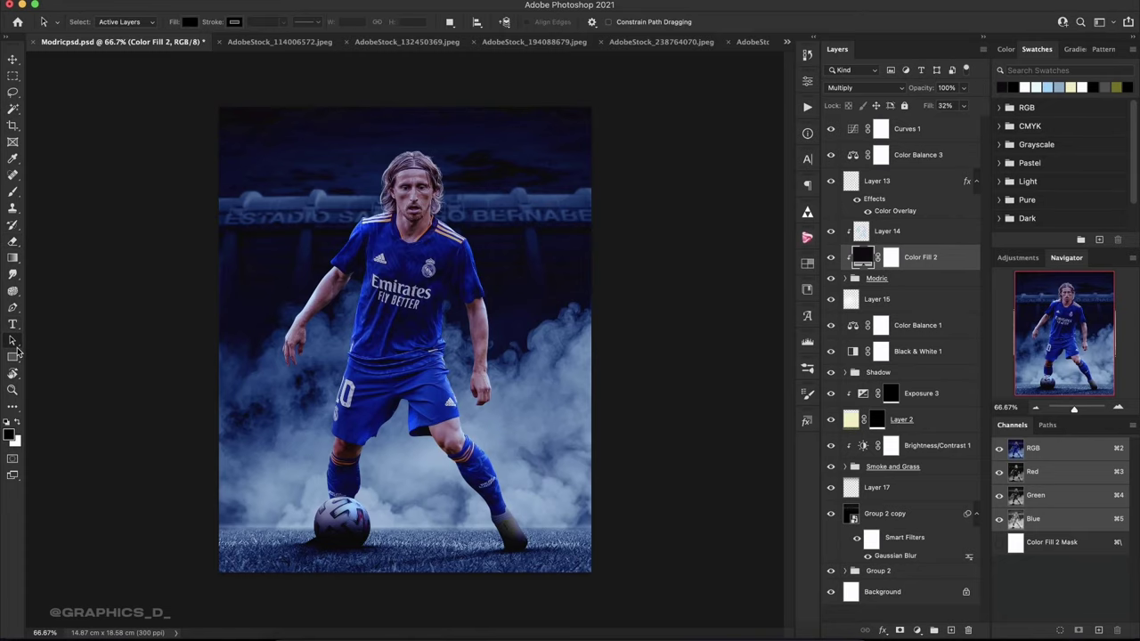
{"action": "left_click", "coordinate": [12, 373]}
{"action": "mouse_move", "coordinate": [435, 345]}
{"action": "left_mouse_down"}
{"action": "mouse_move", "coordinate": [470, 374]}
{"action": "mouse_move", "coordinate": [492, 200]}
{"action": "left_mouse_up"}
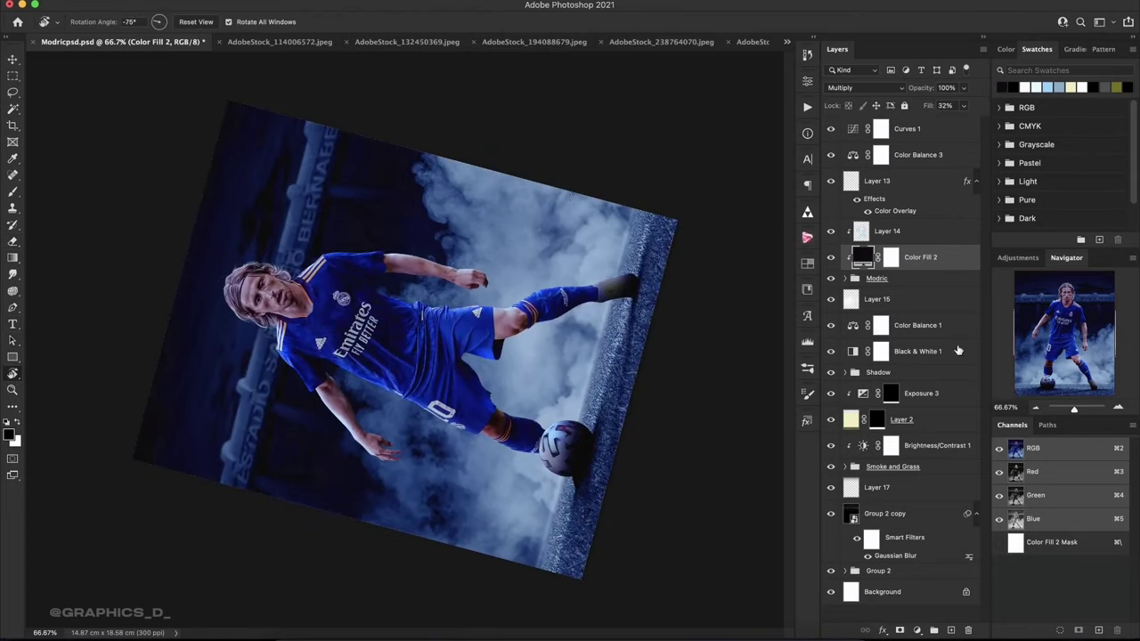
Set up a soft 19 px black brush at 100% flow on the Color Fill 2 mask.
{"action": "scroll", "coordinate": [320, 279], "scroll_direction": "up", "scroll_amount": 10}
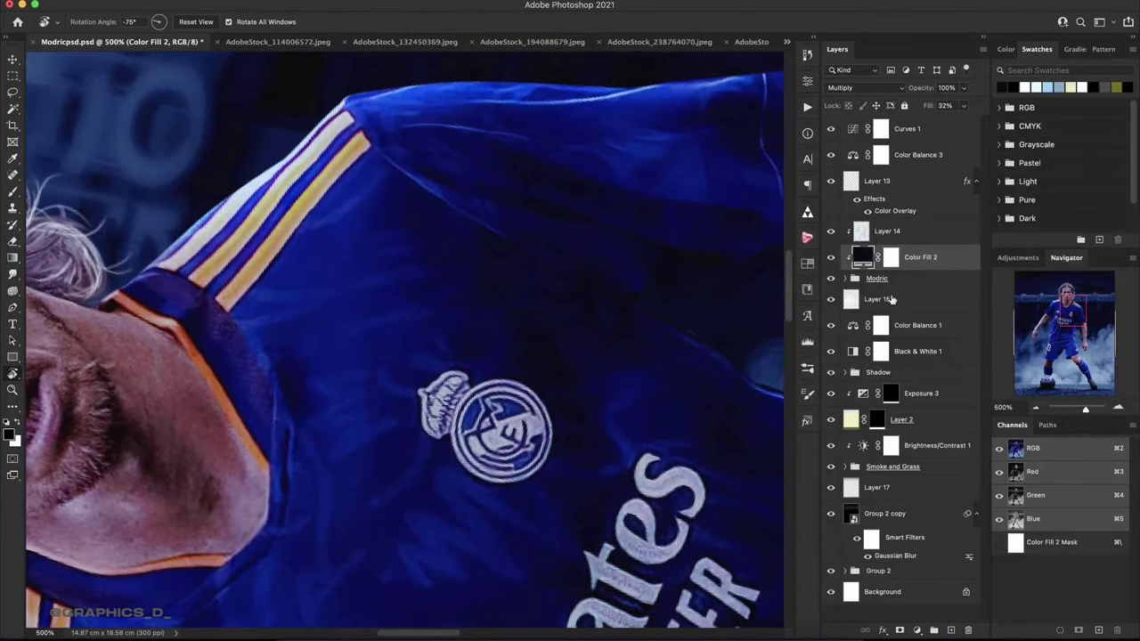
{"action": "left_click", "coordinate": [890, 257]}
{"action": "key", "text": "b"}
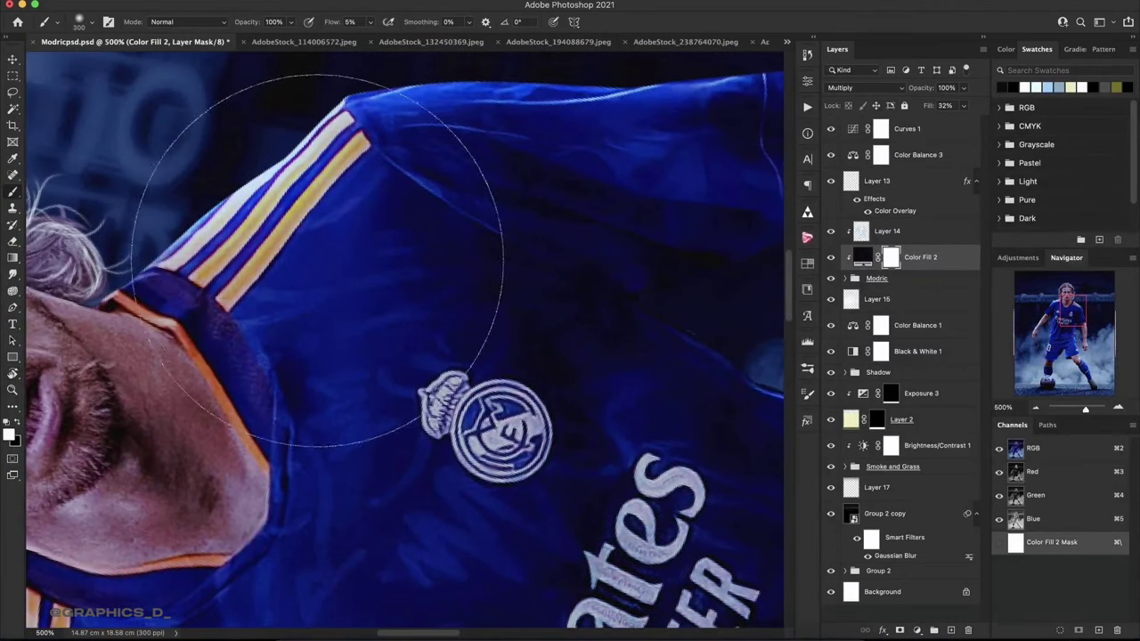
{"action": "right_click", "coordinate": [349, 233]}
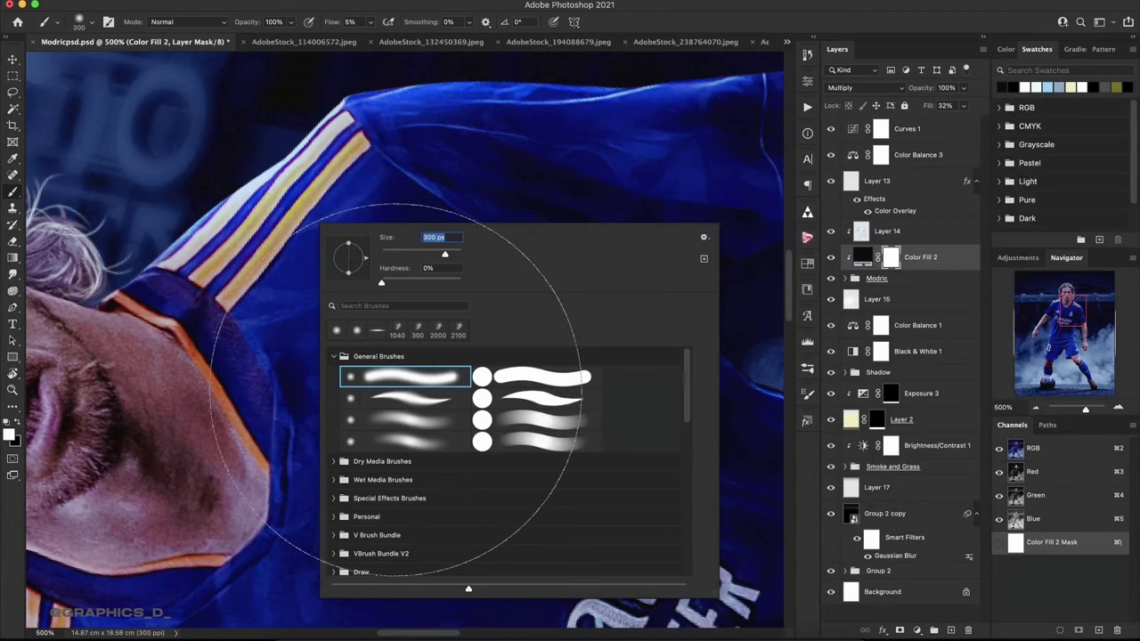
{"action": "left_click", "coordinate": [400, 398]}
{"action": "type", "text": "31"}
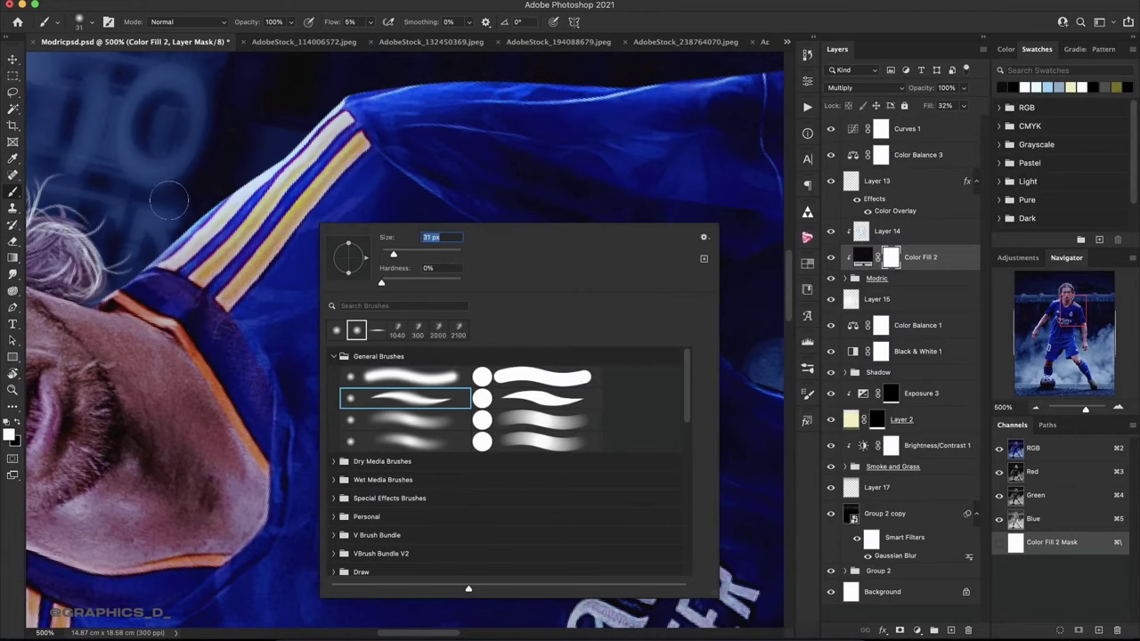
{"action": "key", "text": "Return"}
{"action": "left_click_drag", "start_coordinate": [169, 200], "coordinate": [247, 298]}
{"action": "right_click", "coordinate": [309, 231]}
{"action": "type", "text": "19"}
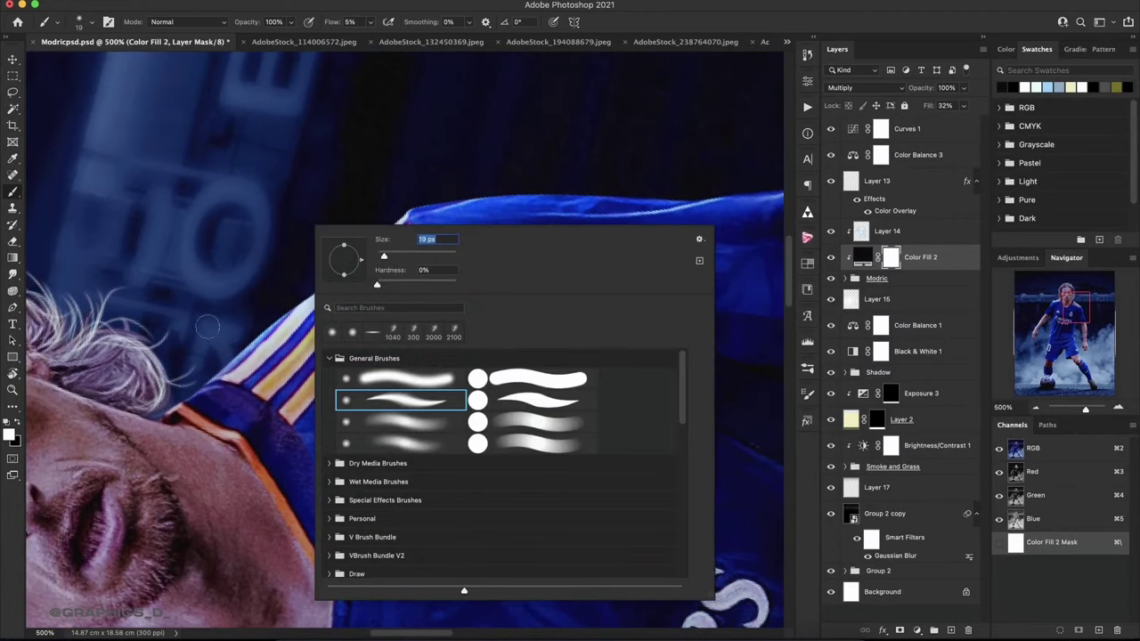
{"action": "key", "text": "Return"}
{"action": "key", "text": "x"}
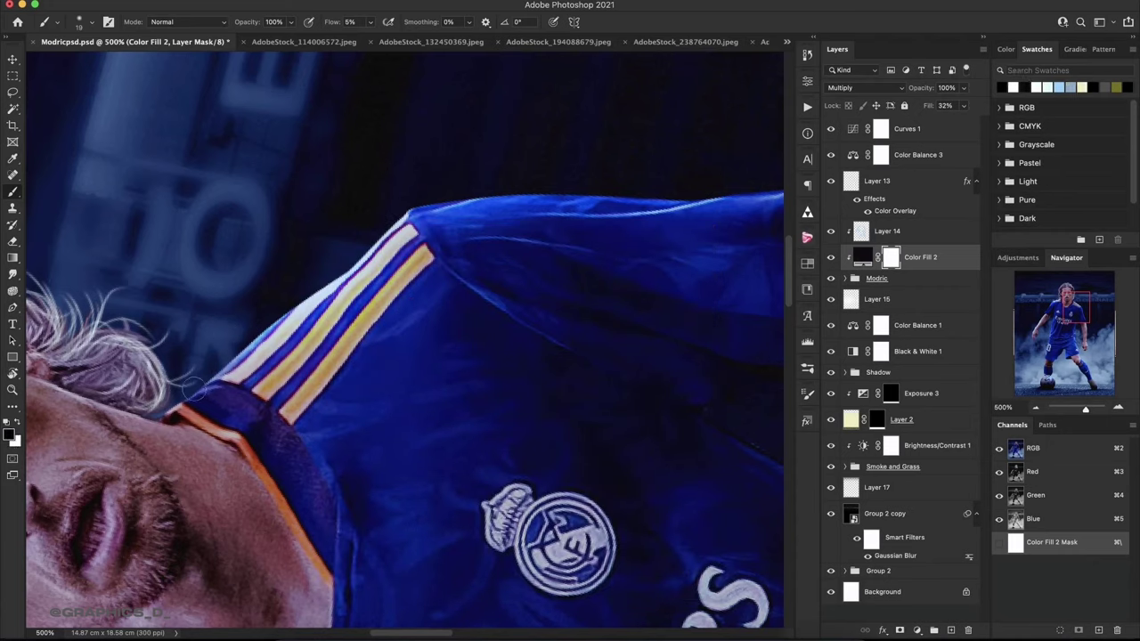
{"action": "left_click_drag", "start_coordinate": [349, 17], "coordinate": [394, 27]}
Paint the mask along the shoulder and upper-arm edge, then zoom out to the whole poster.
{"action": "mouse_move", "coordinate": [472, 195]}
{"action": "left_mouse_down"}
{"action": "mouse_move", "coordinate": [685, 198]}
{"action": "mouse_move", "coordinate": [642, 221]}
{"action": "left_mouse_up"}
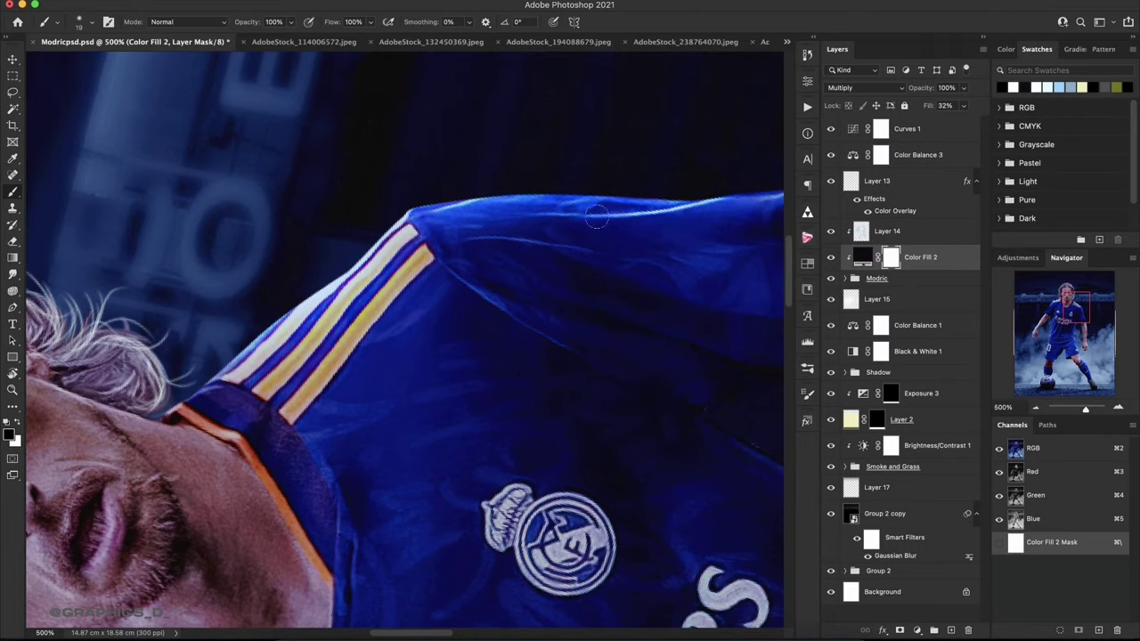
{"action": "left_click_drag", "start_coordinate": [740, 198], "coordinate": [491, 237]}
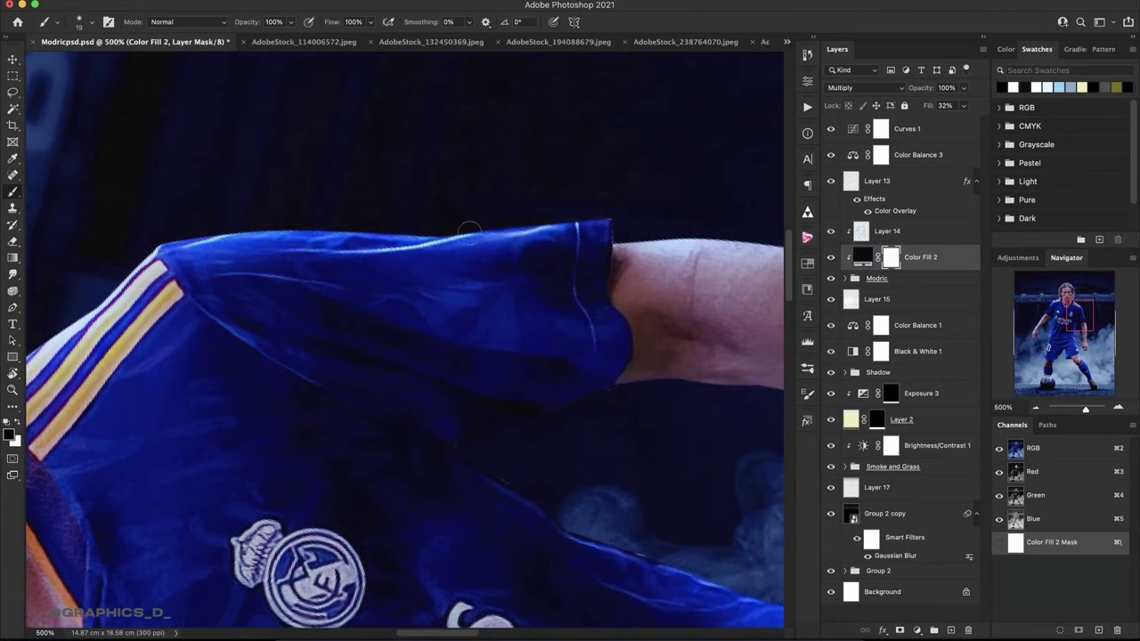
{"action": "left_click_drag", "start_coordinate": [725, 229], "coordinate": [623, 218]}
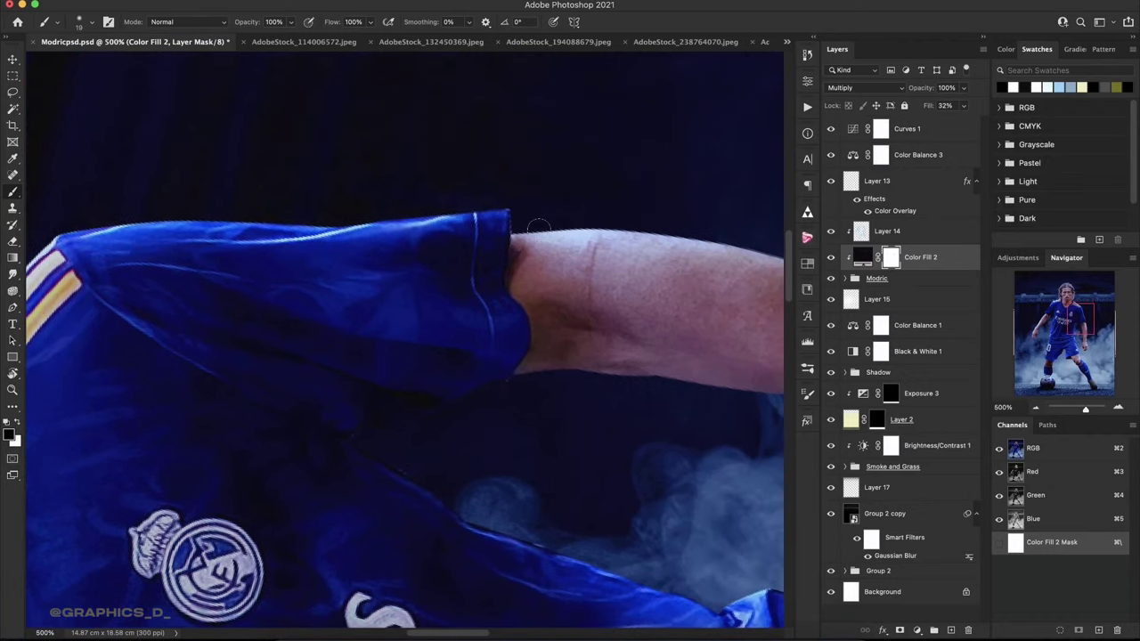
{"action": "mouse_move", "coordinate": [534, 229]}
{"action": "left_mouse_down"}
{"action": "mouse_move", "coordinate": [711, 237]}
{"action": "mouse_move", "coordinate": [488, 227]}
{"action": "mouse_move", "coordinate": [724, 298]}
{"action": "left_mouse_up"}
{"action": "left_click", "coordinate": [1035, 409]}
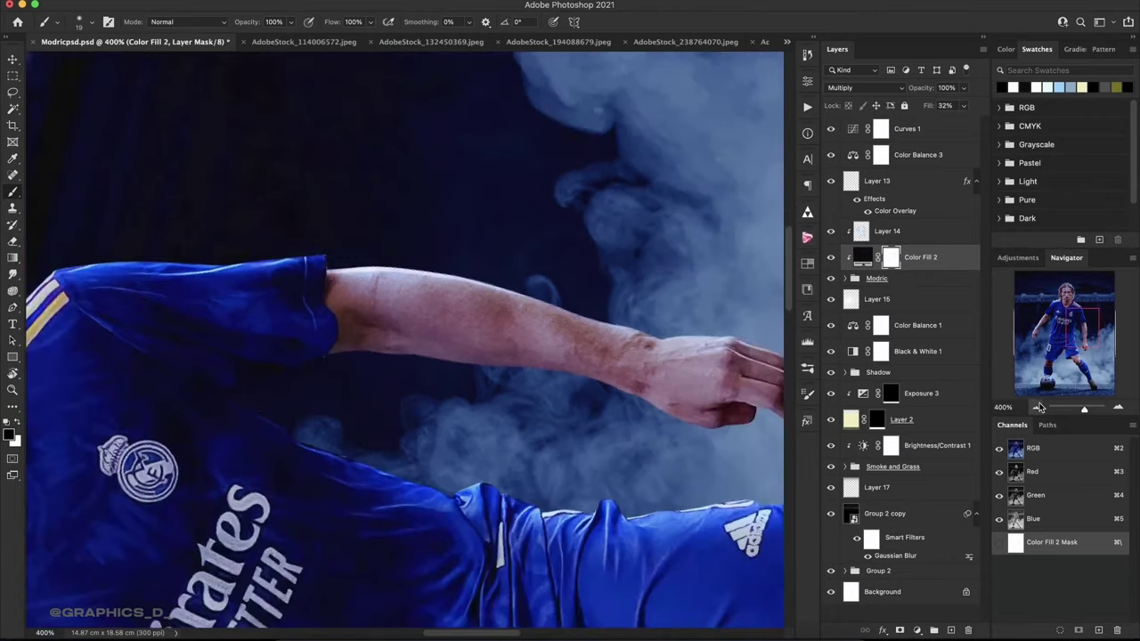
{"action": "key", "text": "r"}
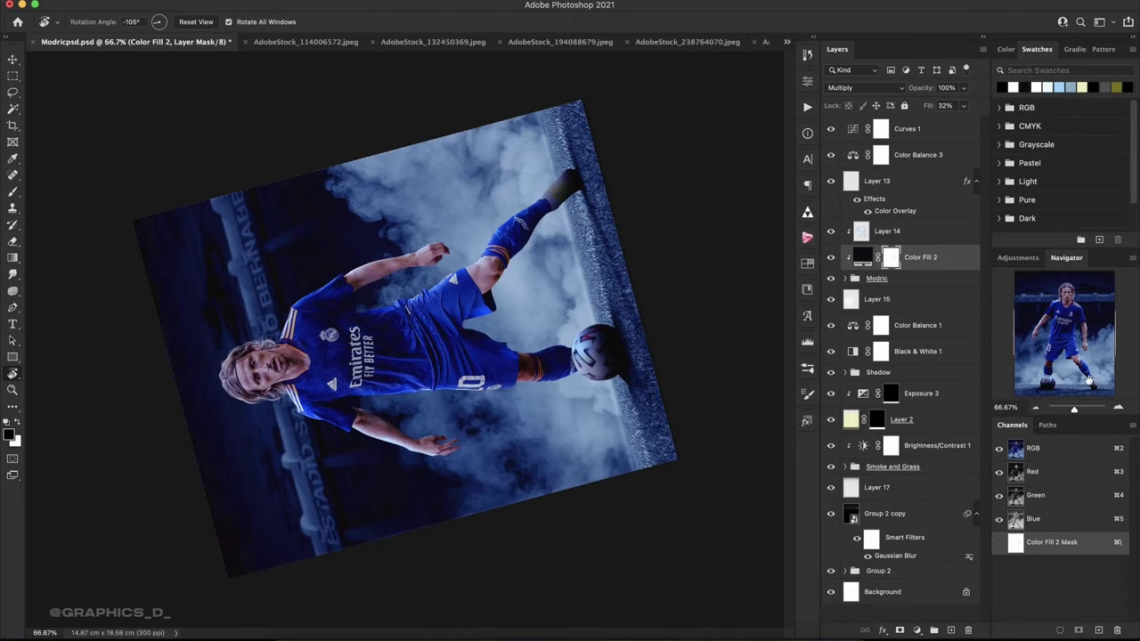
Zoom to 400% on the jersey crest and shoulder and set a 30 px brush.
{"action": "left_click", "coordinate": [1118, 409]}
{"action": "left_click", "coordinate": [1118, 408]}
{"action": "left_click", "coordinate": [1118, 408]}
{"action": "left_click", "coordinate": [1118, 408]}
{"action": "mouse_move", "coordinate": [336, 235]}
{"action": "left_mouse_down"}
{"action": "mouse_move", "coordinate": [560, 262]}
{"action": "mouse_move", "coordinate": [606, 325]}
{"action": "left_mouse_up"}
{"action": "key", "text": "b"}
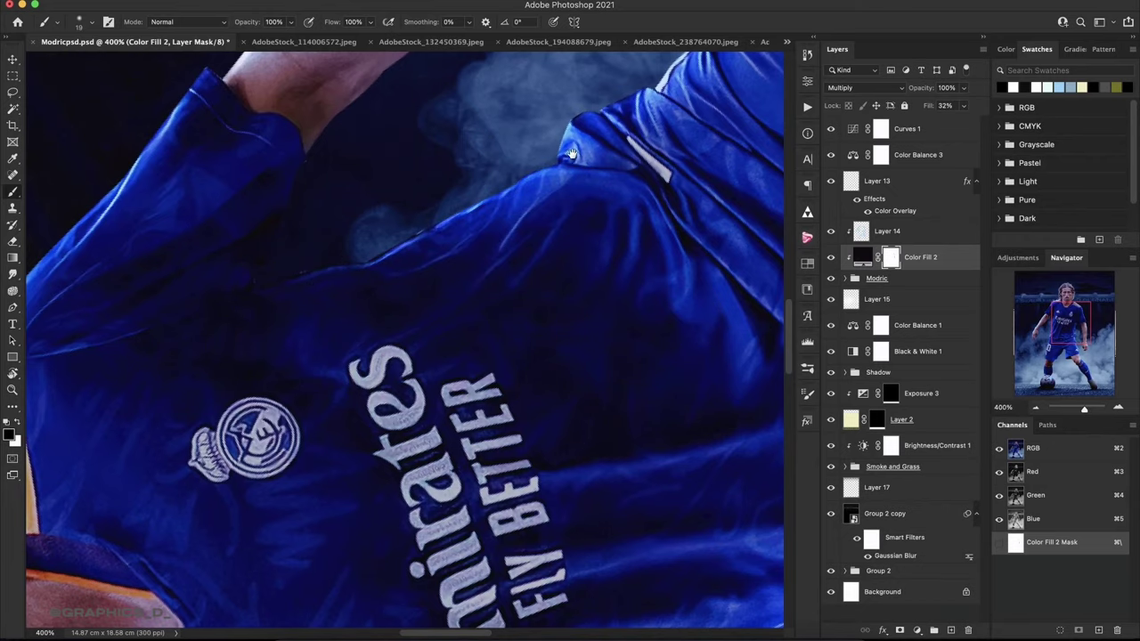
{"action": "left_click_drag", "start_coordinate": [572, 153], "coordinate": [509, 242]}
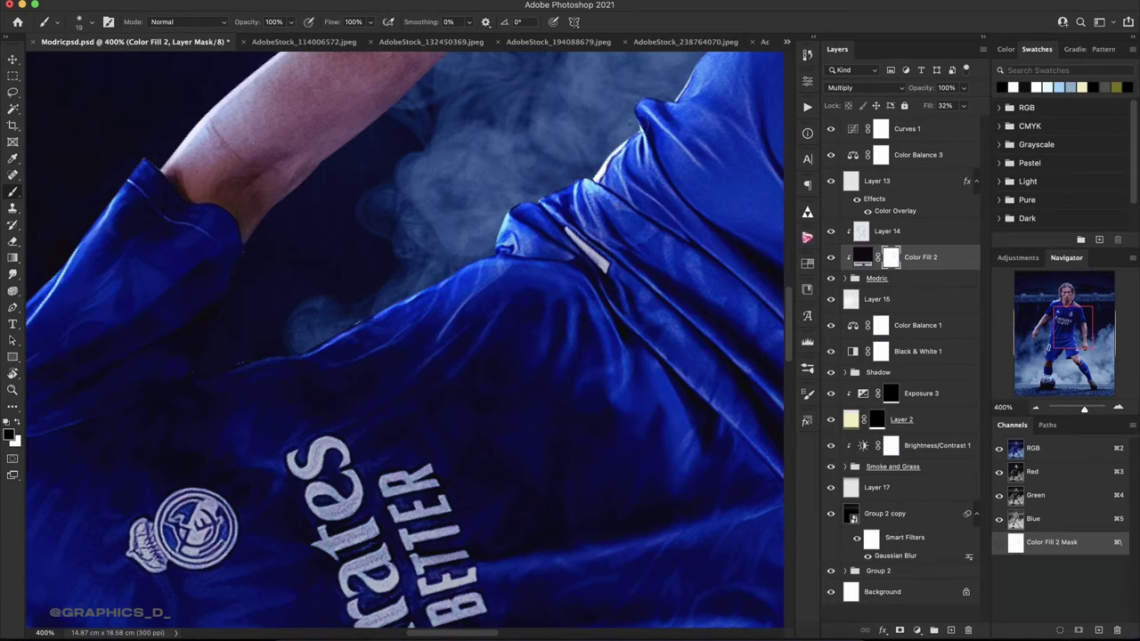
{"action": "left_click_drag", "start_coordinate": [670, 101], "coordinate": [546, 234]}
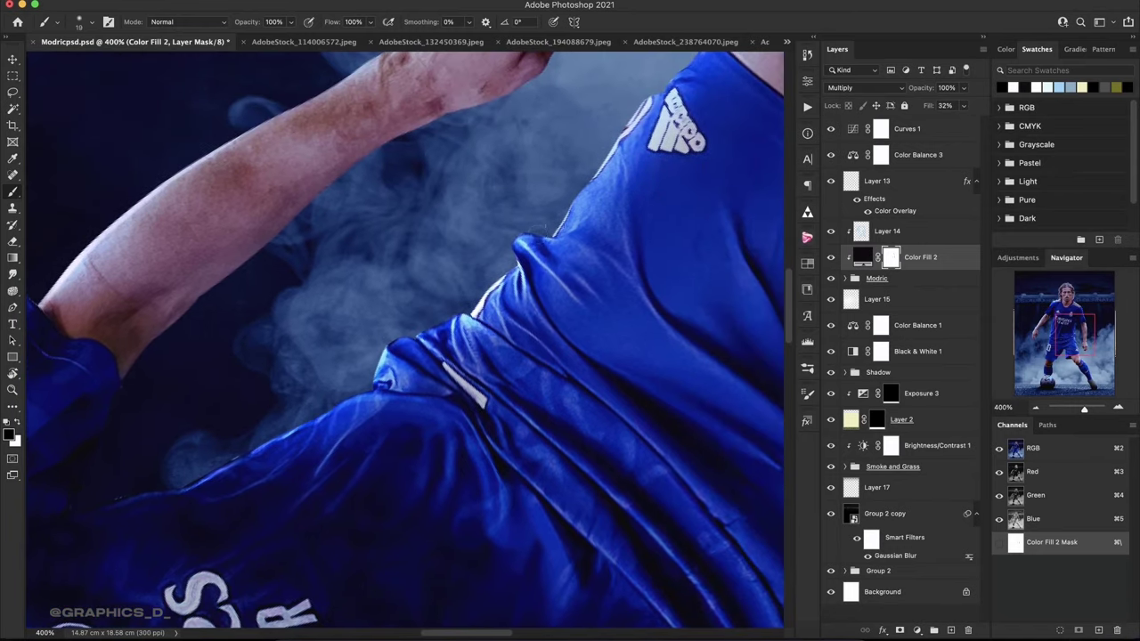
{"action": "right_click", "coordinate": [510, 192]}
{"action": "key", "text": "Escape"}
Paint the Color Fill 2 mask along the raised leg's sock edge, removing the whitish fringe.
{"action": "mouse_move", "coordinate": [591, 196]}
{"action": "left_mouse_down"}
{"action": "mouse_move", "coordinate": [583, 231]}
{"action": "mouse_move", "coordinate": [472, 343]}
{"action": "left_mouse_up"}
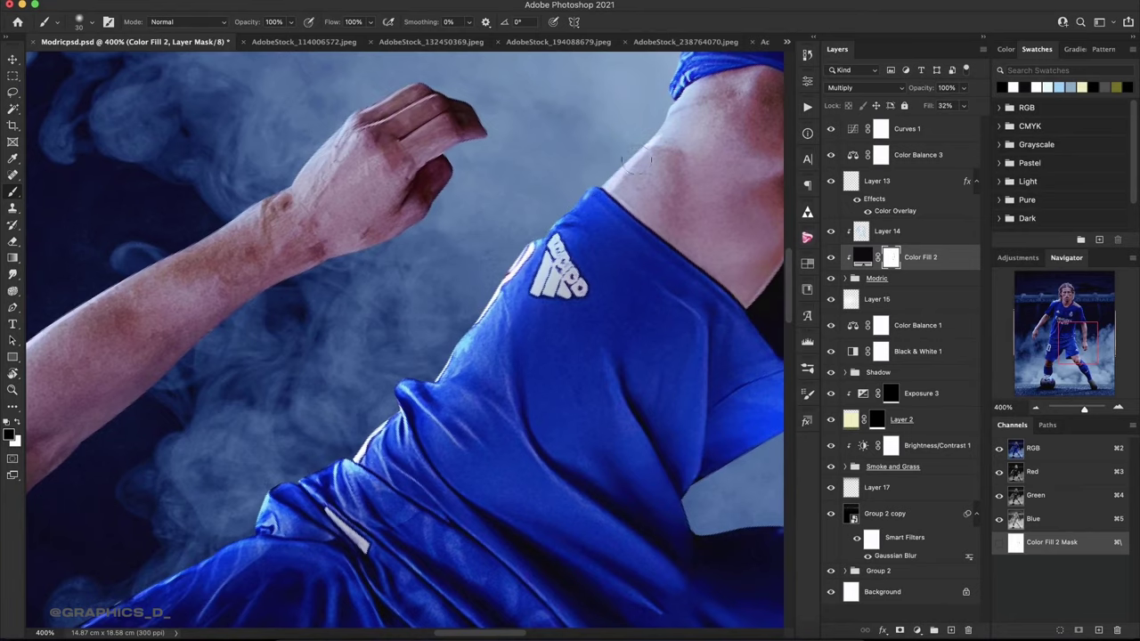
{"action": "left_click_drag", "start_coordinate": [661, 101], "coordinate": [532, 337]}
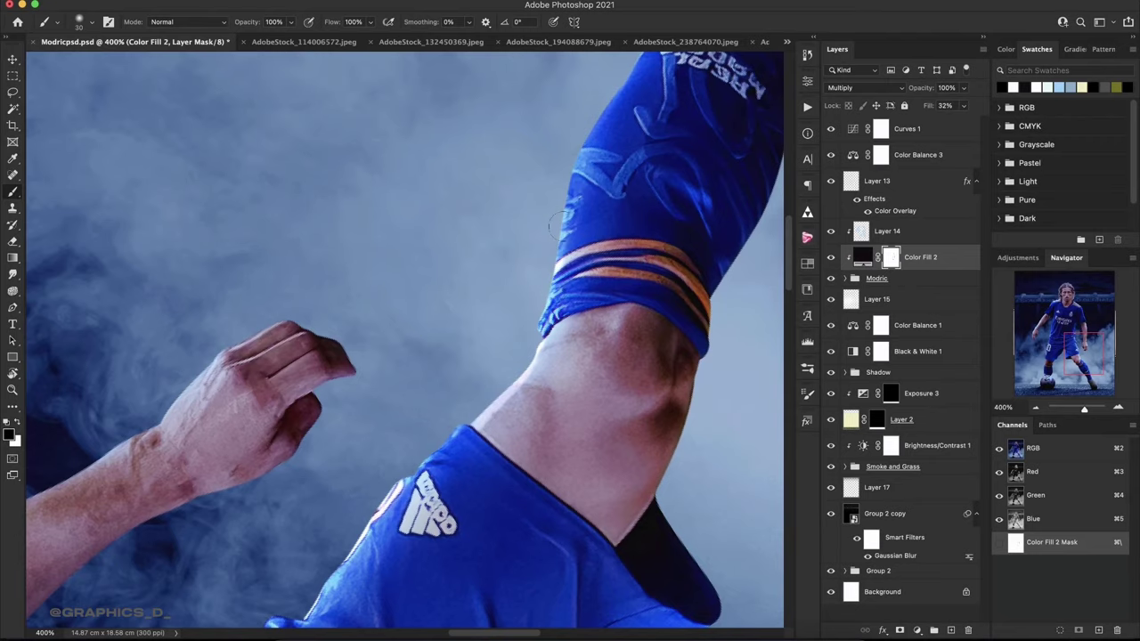
{"action": "left_click_drag", "start_coordinate": [561, 205], "coordinate": [490, 379]}
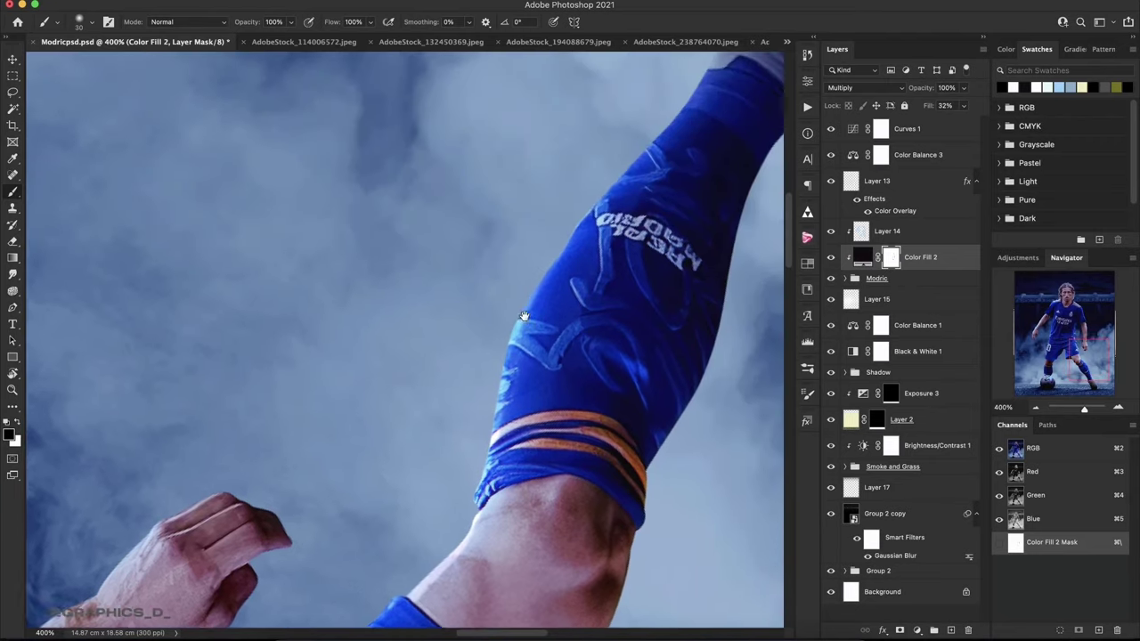
{"action": "left_click_drag", "start_coordinate": [524, 308], "coordinate": [570, 265]}
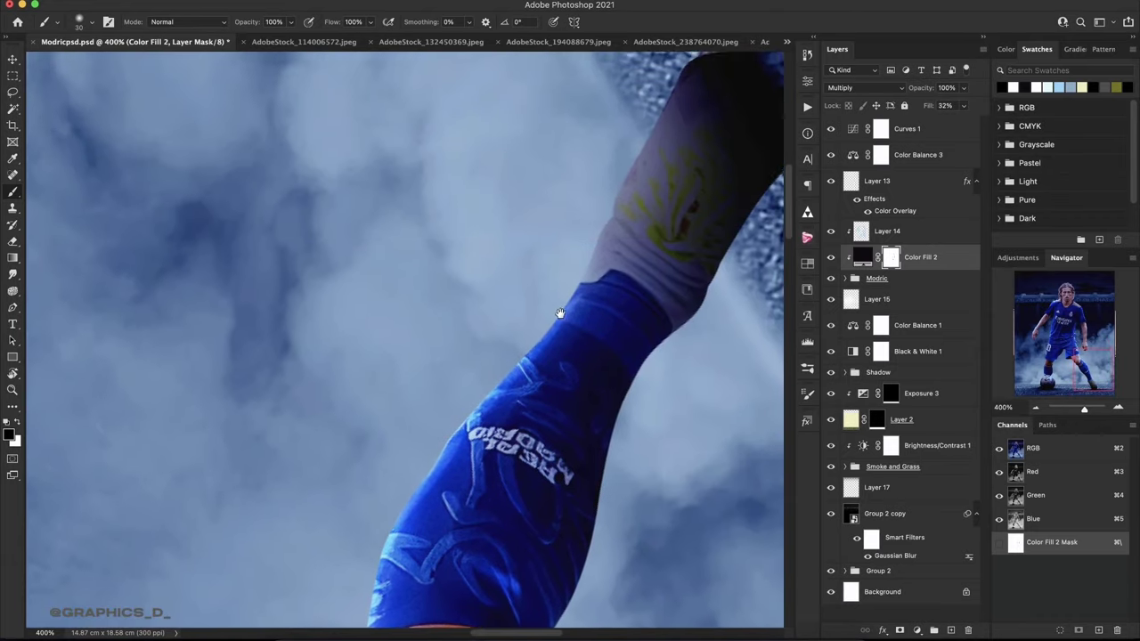
{"action": "left_click_drag", "start_coordinate": [676, 114], "coordinate": [555, 293]}
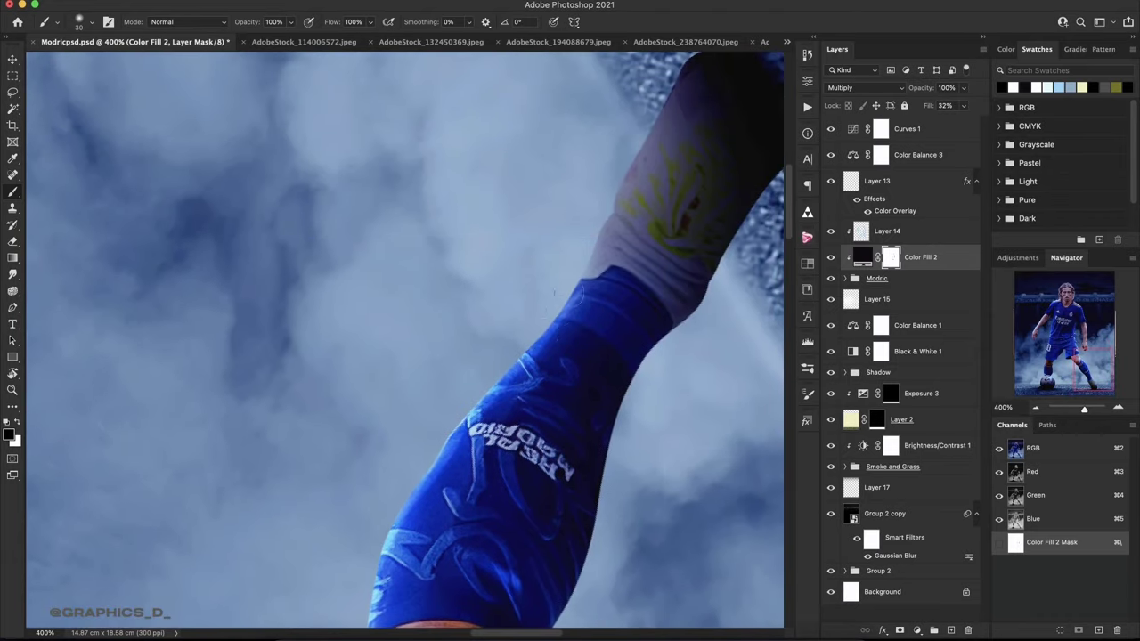
{"action": "left_click_drag", "start_coordinate": [595, 234], "coordinate": [569, 296]}
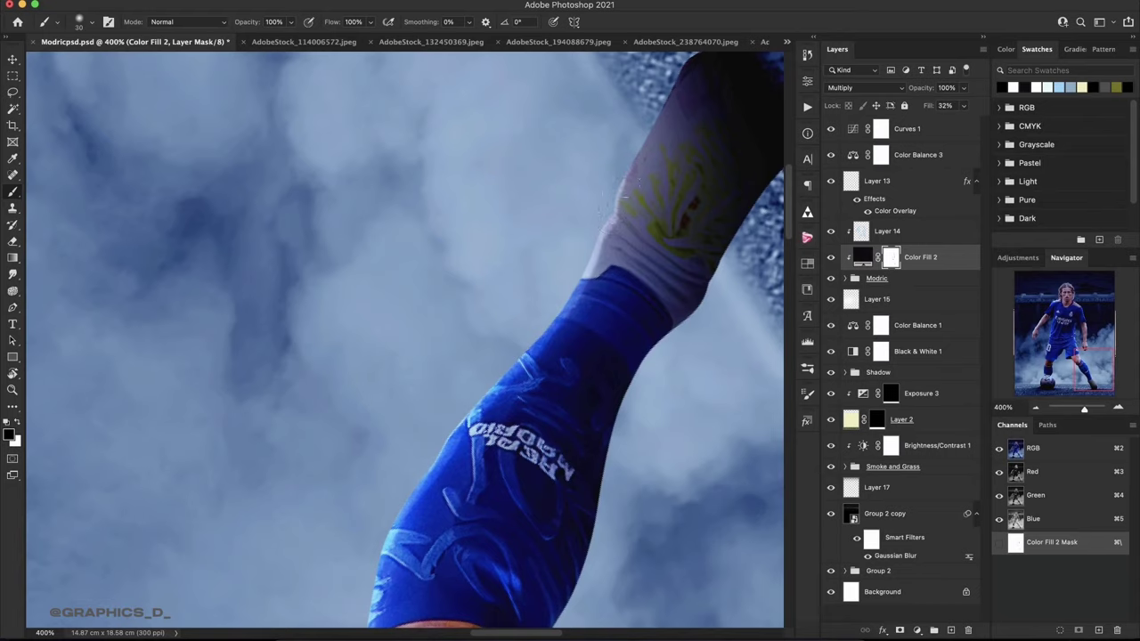
{"action": "left_click_drag", "start_coordinate": [668, 98], "coordinate": [619, 190]}
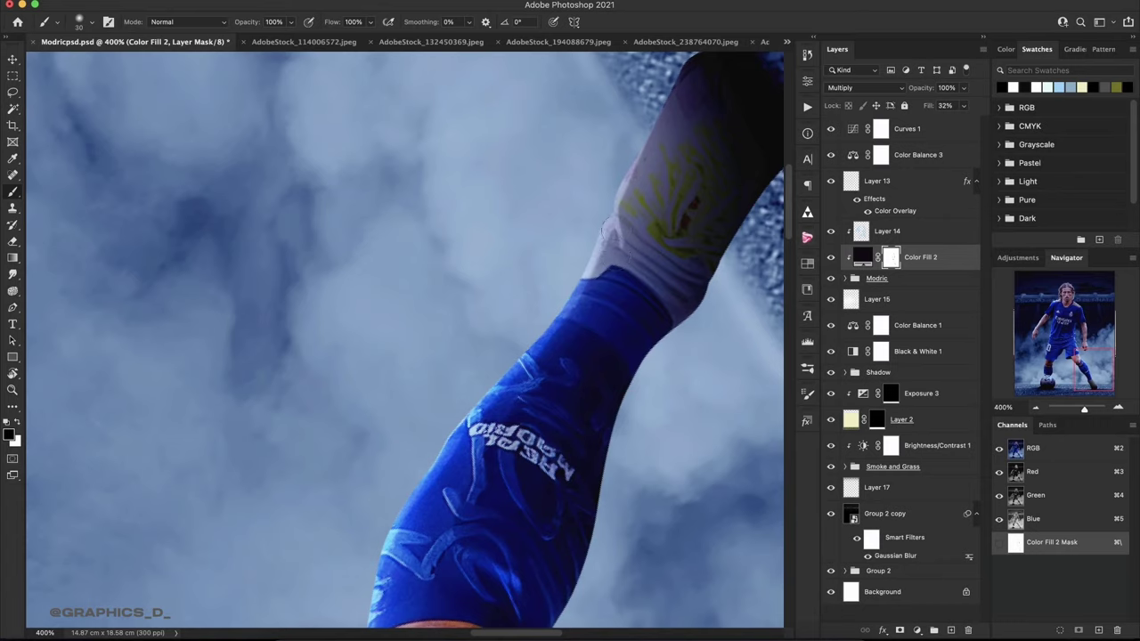
{"action": "left_click_drag", "start_coordinate": [624, 258], "coordinate": [570, 320]}
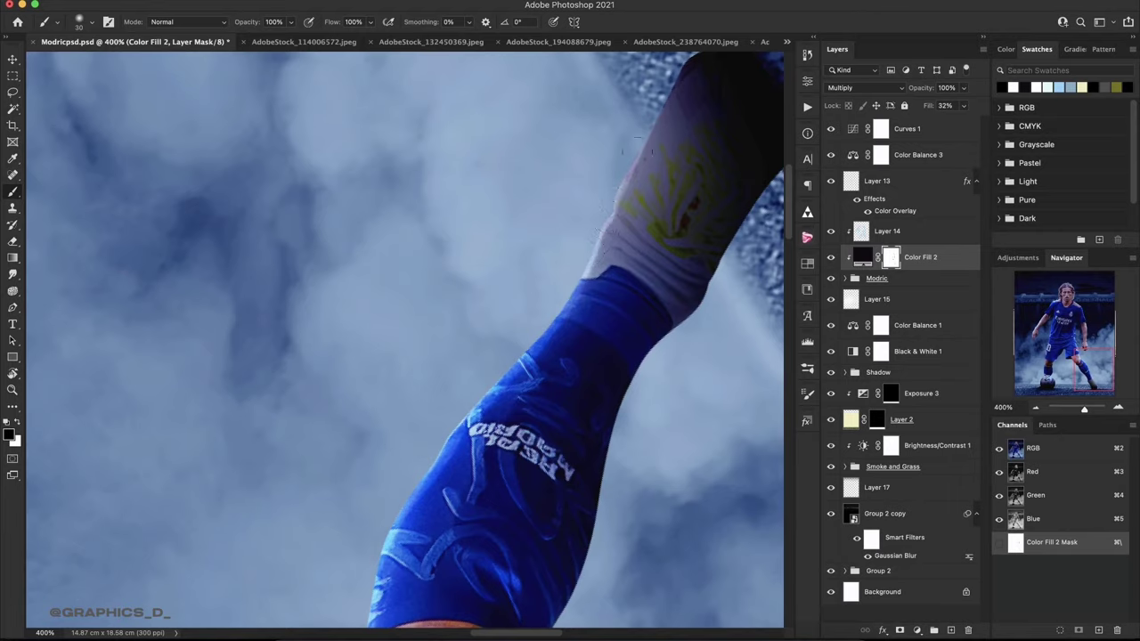
{"action": "left_click", "coordinate": [1036, 407]}
{"action": "left_click", "coordinate": [1036, 407]}
Rotate the canvas view to -90° and zoom in on the jersey for mask painting.
{"action": "key", "text": "r"}
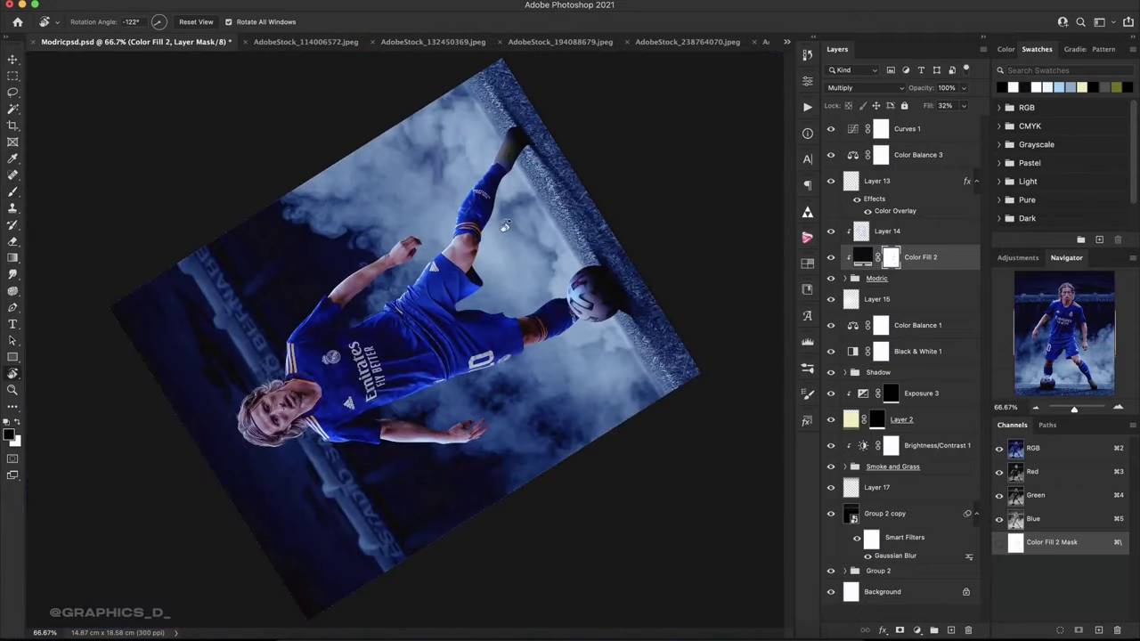
{"action": "left_click_drag", "start_coordinate": [539, 279], "coordinate": [429, 301]}
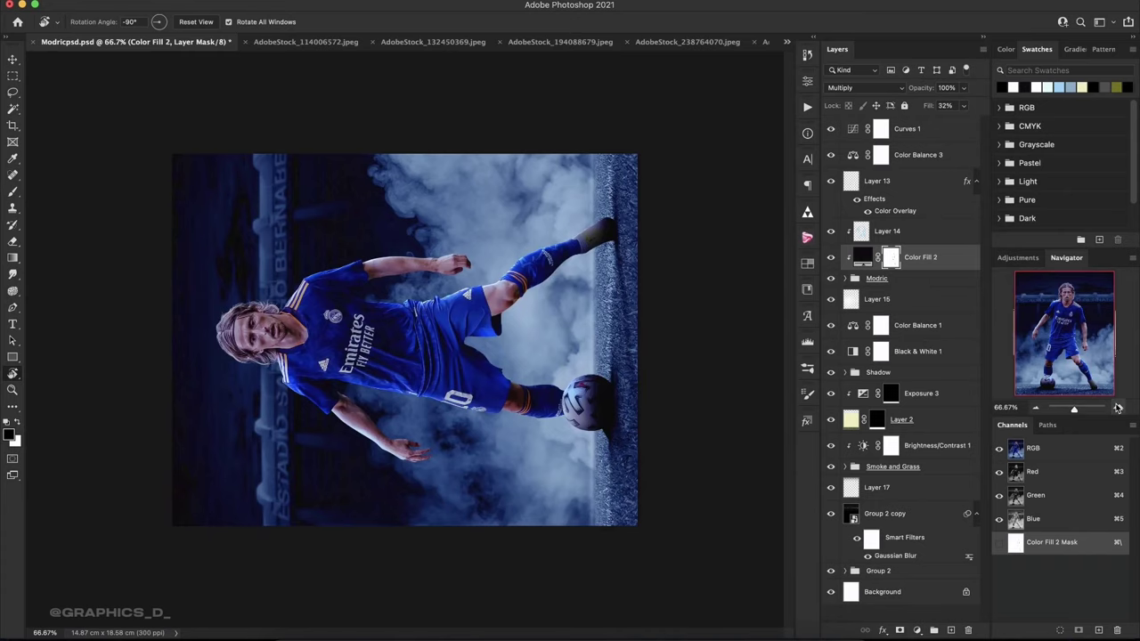
{"action": "left_click", "coordinate": [1118, 408]}
{"action": "mouse_move", "coordinate": [591, 377]}
{"action": "left_mouse_down"}
{"action": "mouse_move", "coordinate": [472, 167]}
{"action": "mouse_move", "coordinate": [330, 171]}
{"action": "left_mouse_up"}
{"action": "key", "text": "b"}
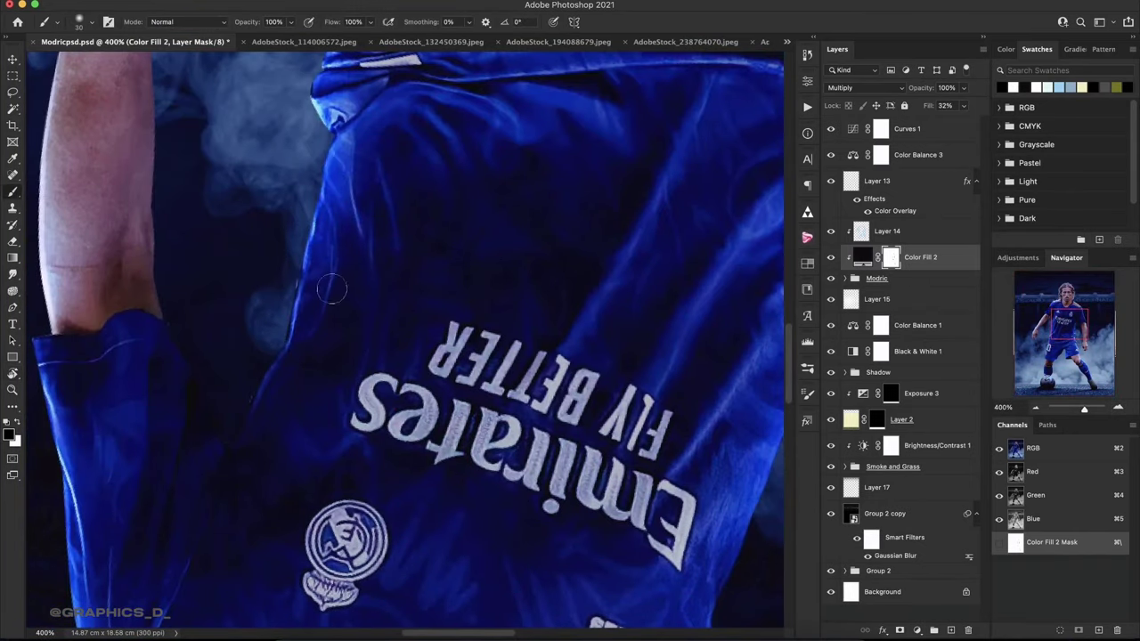
{"action": "scroll", "coordinate": [331, 287], "scroll_direction": "up", "scroll_amount": 3}
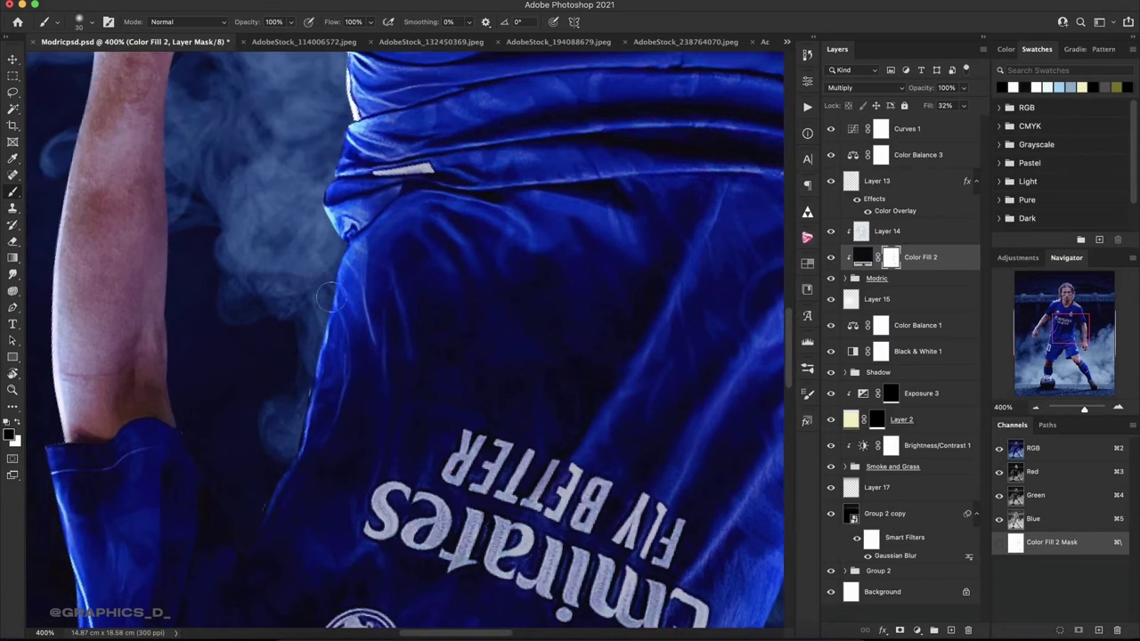
{"action": "scroll", "coordinate": [337, 305], "scroll_direction": "up", "scroll_amount": 1}
{"action": "scroll", "coordinate": [343, 314], "scroll_direction": "up", "scroll_amount": 1}
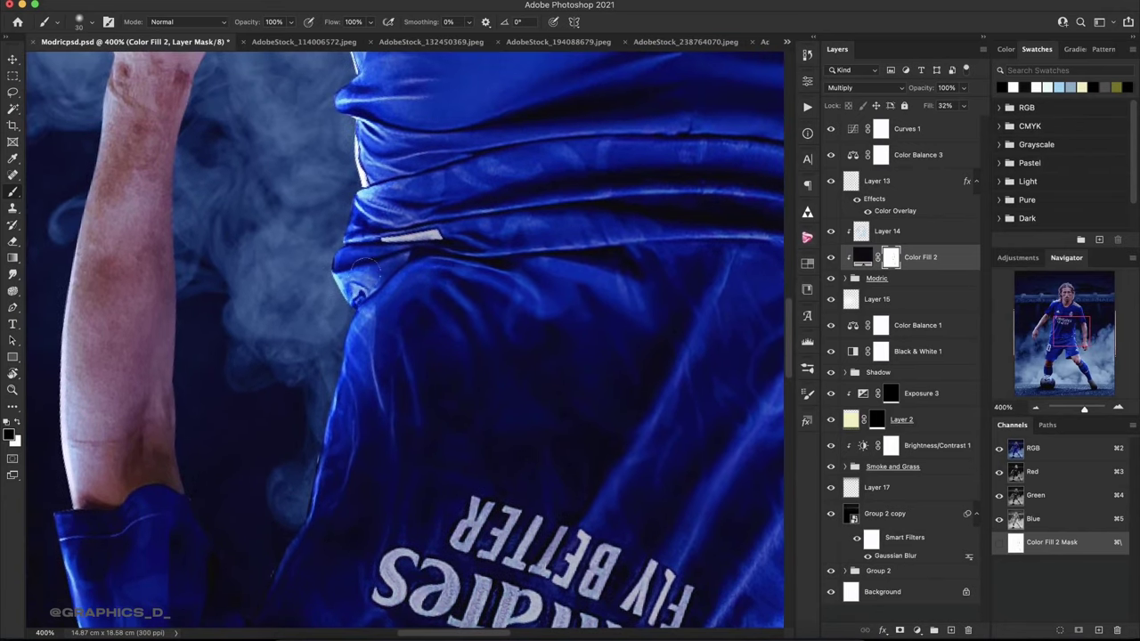
Shade the Color Fill 2 mask along the shirt's waist fold.
{"action": "left_click_drag", "start_coordinate": [337, 250], "coordinate": [555, 236]}
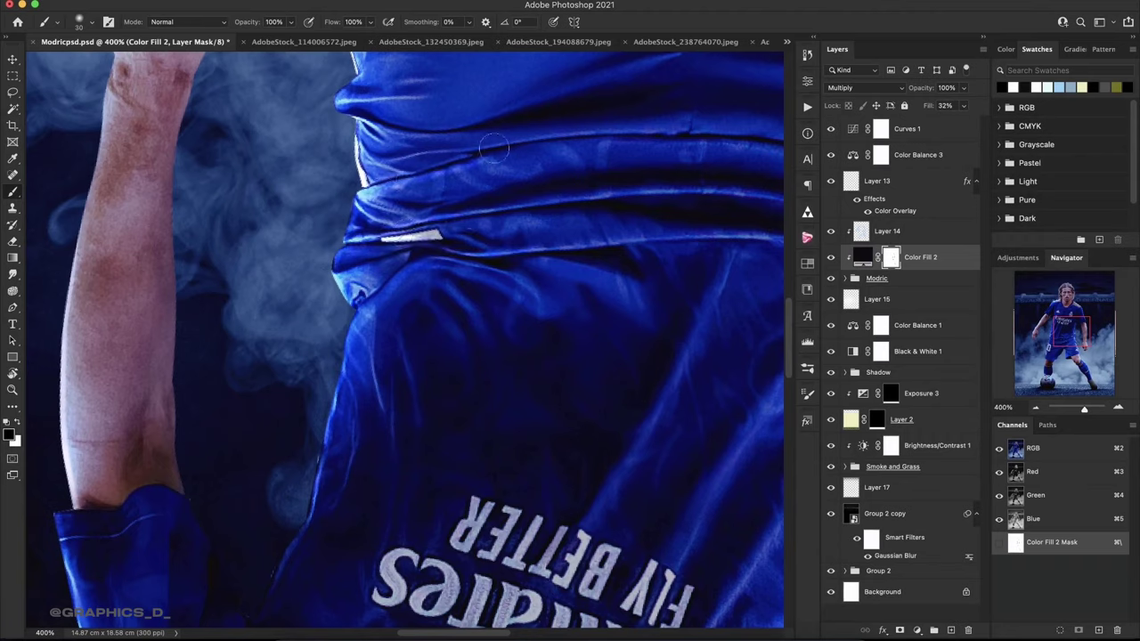
{"action": "left_click_drag", "start_coordinate": [434, 166], "coordinate": [489, 239]}
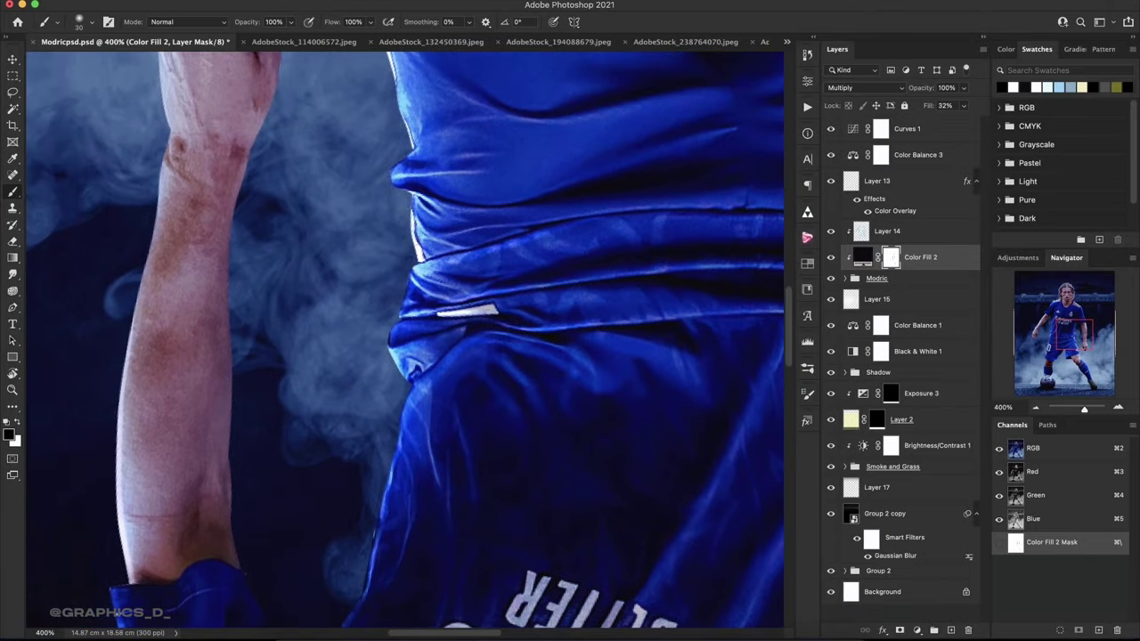
{"action": "left_click_drag", "start_coordinate": [398, 200], "coordinate": [528, 201]}
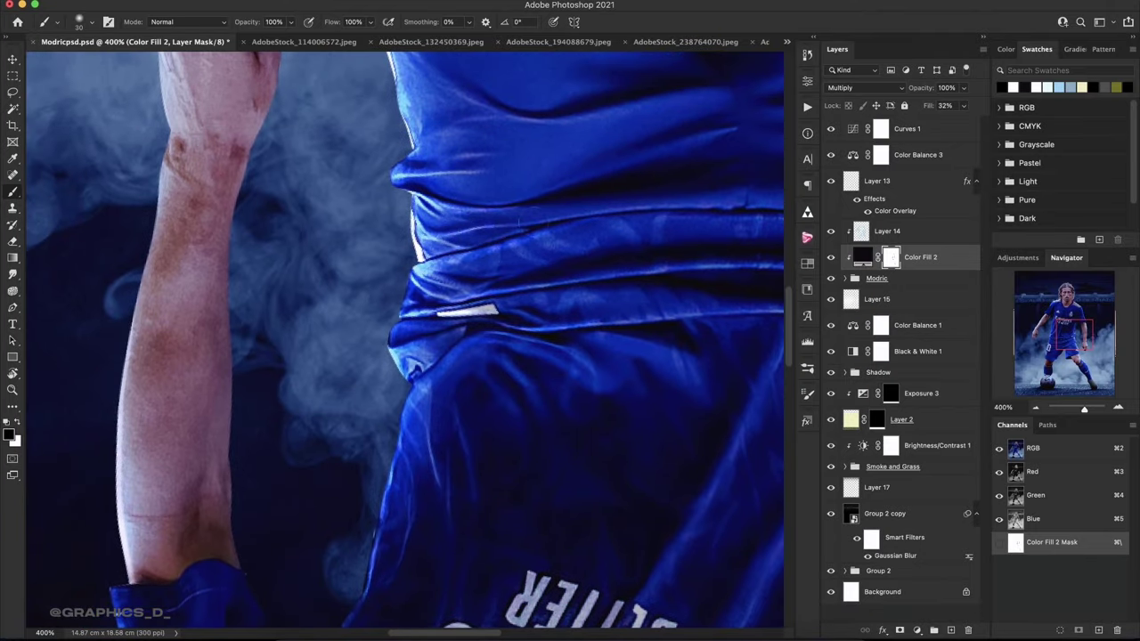
{"action": "mouse_move", "coordinate": [399, 239]}
{"action": "left_mouse_down"}
{"action": "mouse_move", "coordinate": [496, 242]}
{"action": "mouse_move", "coordinate": [432, 303]}
{"action": "left_mouse_up"}
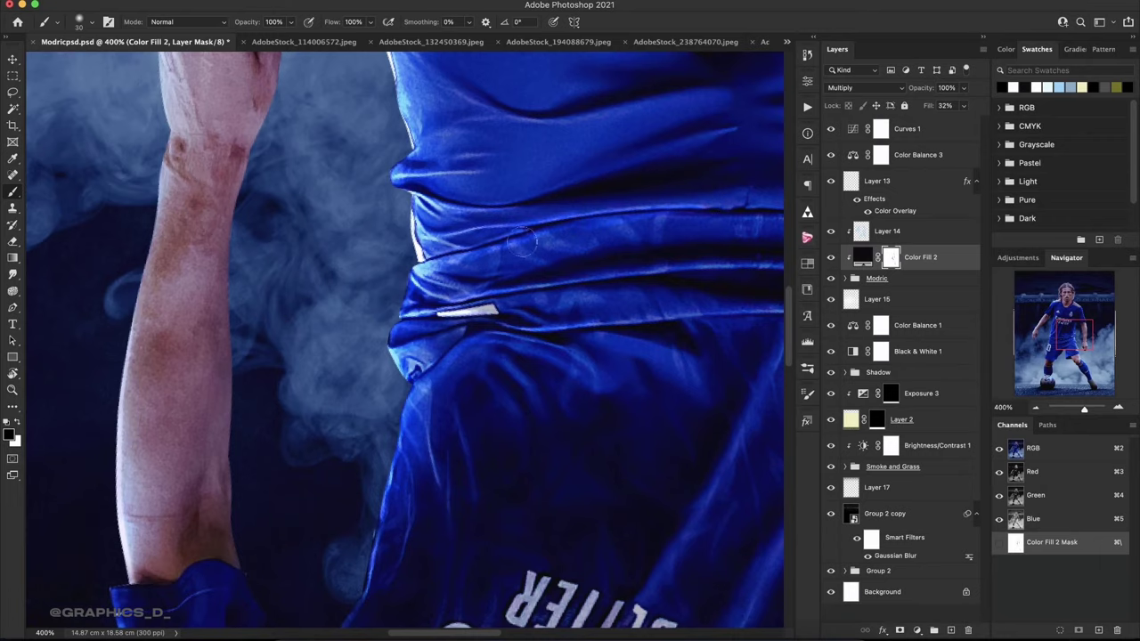
{"action": "scroll", "coordinate": [425, 304], "scroll_direction": "up", "scroll_amount": 2}
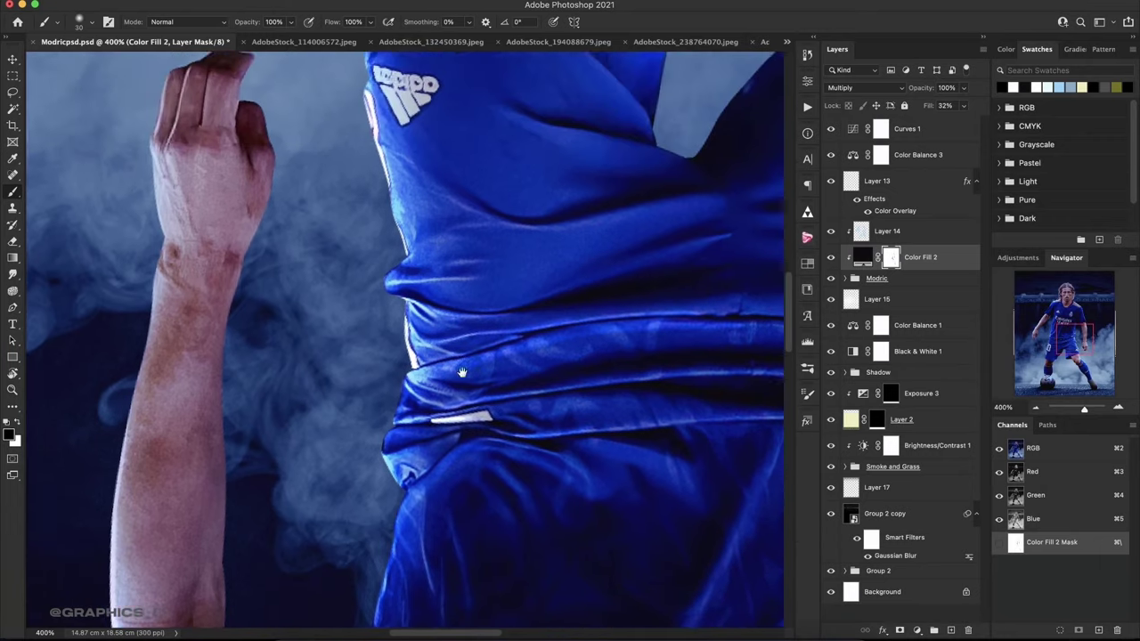
{"action": "scroll", "coordinate": [410, 339], "scroll_direction": "up", "scroll_amount": 3}
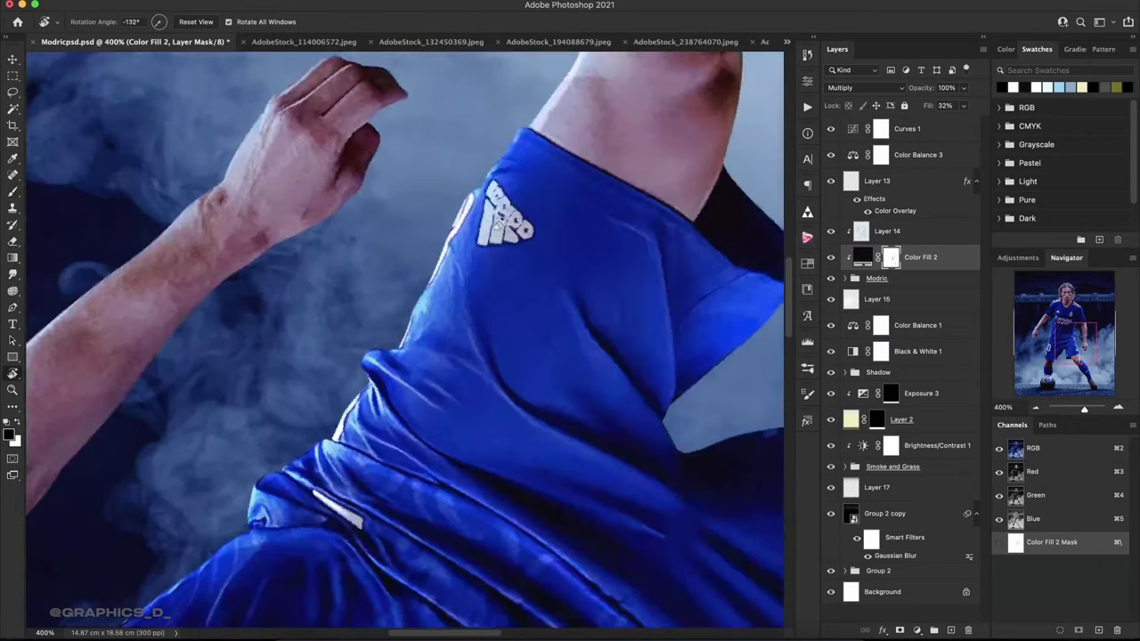
Paint the mask over the skin just below the sock band.
{"action": "left_click_drag", "start_coordinate": [410, 339], "coordinate": [383, 356]}
{"action": "scroll", "coordinate": [478, 265], "scroll_direction": "right", "scroll_amount": 8}
{"action": "scroll", "coordinate": [477, 265], "scroll_direction": "up", "scroll_amount": 3}
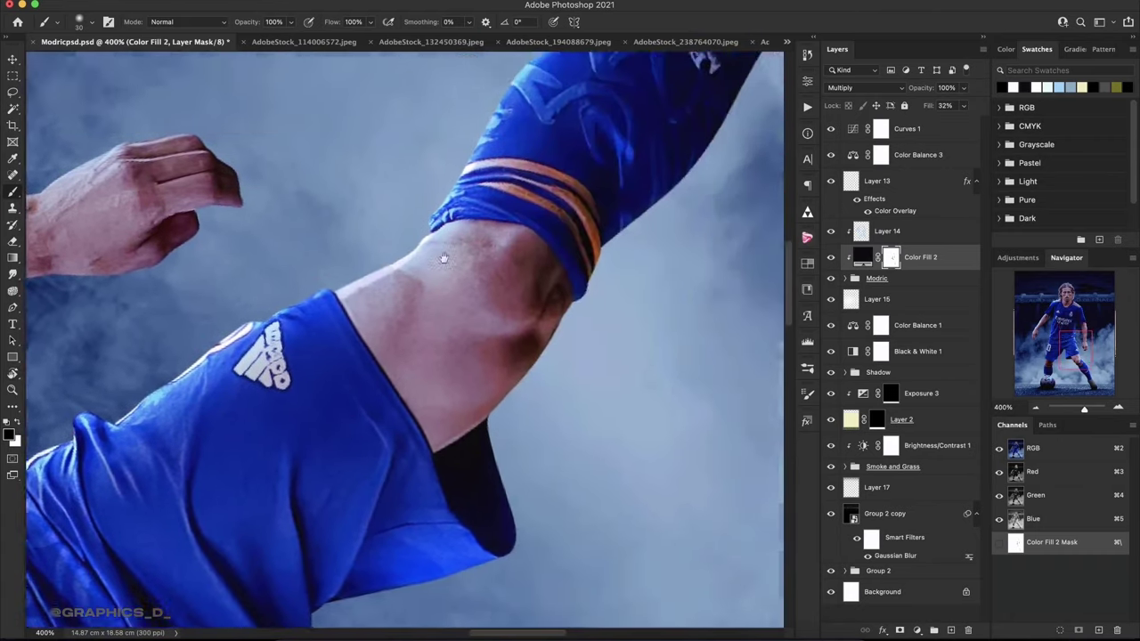
{"action": "left_click_drag", "start_coordinate": [356, 280], "coordinate": [412, 265]}
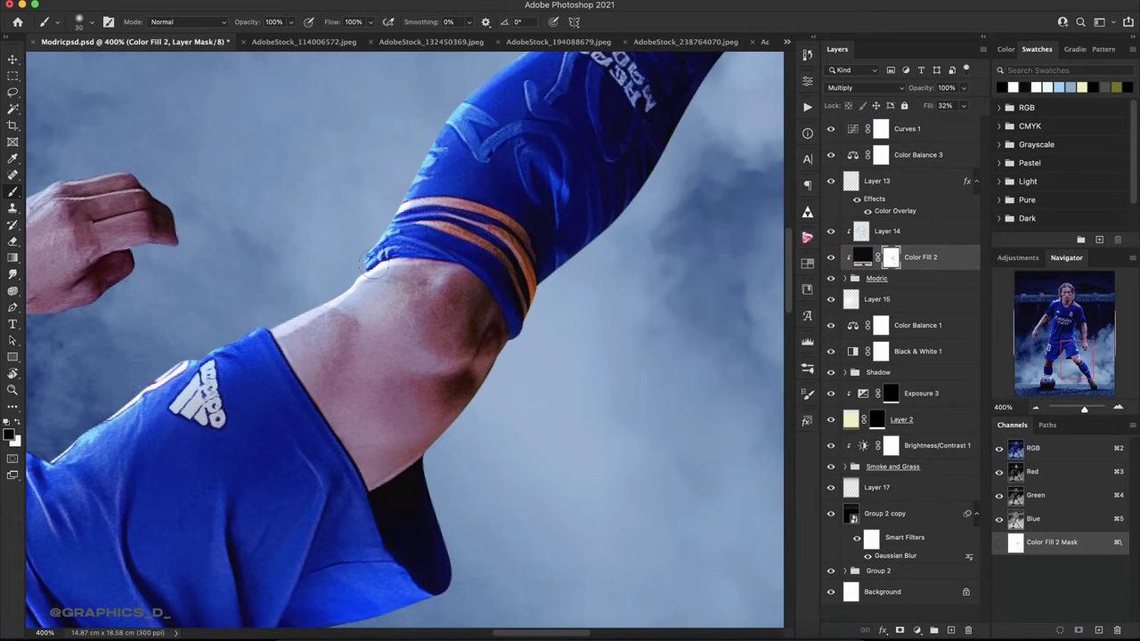
{"action": "scroll", "coordinate": [414, 163], "scroll_direction": "up", "scroll_amount": 7}
{"action": "scroll", "coordinate": [414, 163], "scroll_direction": "right", "scroll_amount": 3}
{"action": "scroll", "coordinate": [401, 267], "scroll_direction": "up", "scroll_amount": 1}
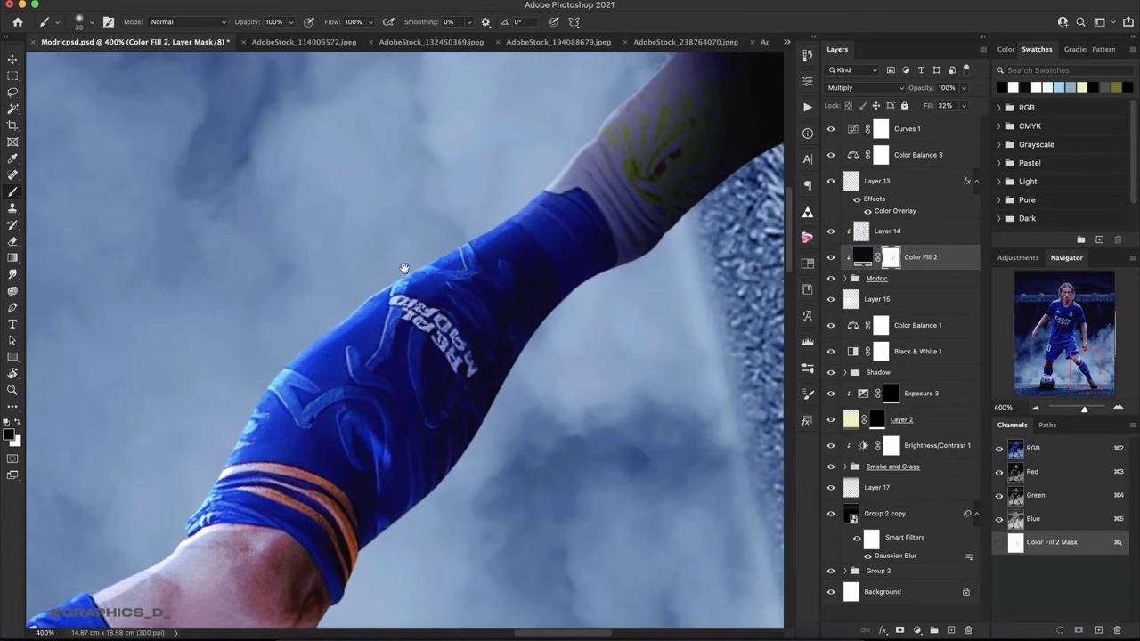
{"action": "scroll", "coordinate": [486, 166], "scroll_direction": "down", "scroll_amount": 11}
{"action": "scroll", "coordinate": [386, 223], "scroll_direction": "down", "scroll_amount": 5}
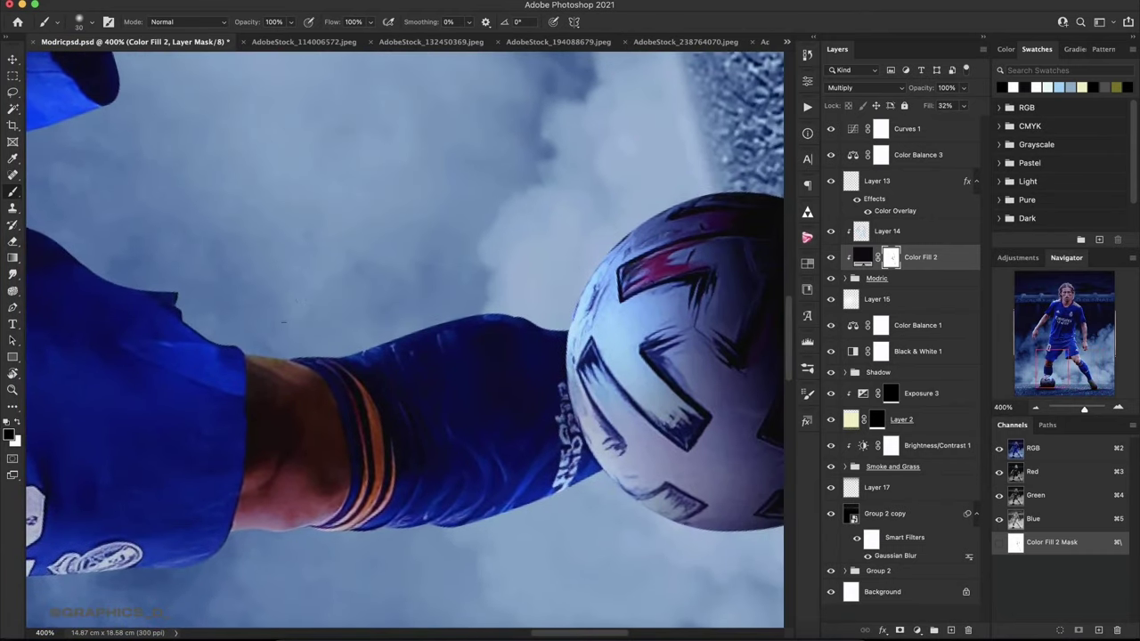
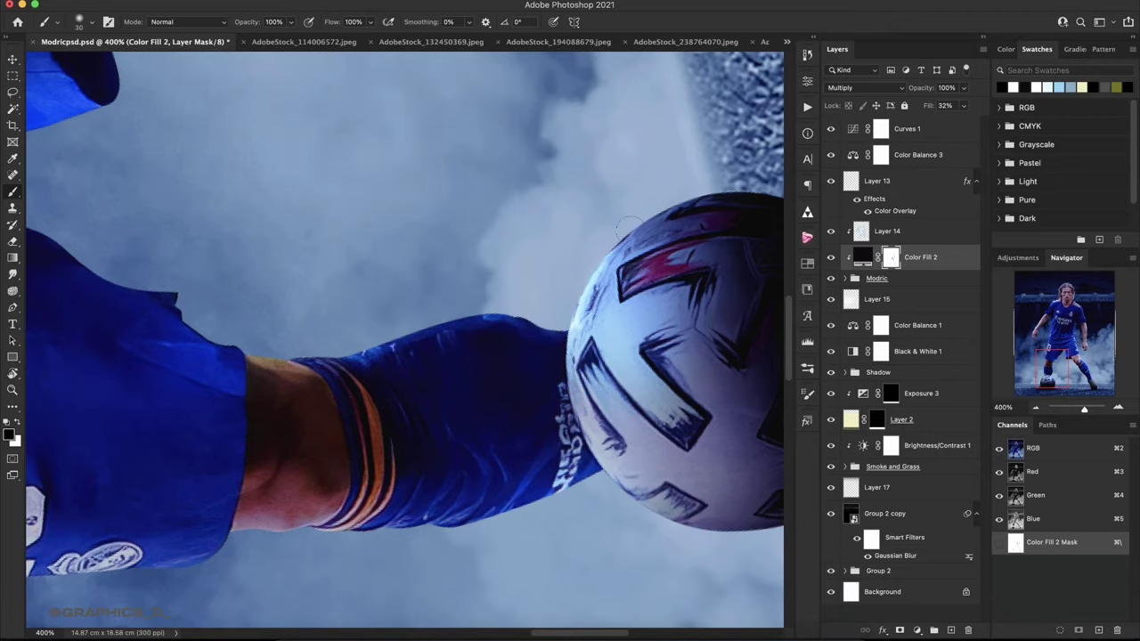
Choose a soft round brush at 84 px for the Color Fill 2 mask.
{"action": "left_click_drag", "start_coordinate": [632, 196], "coordinate": [459, 178]}
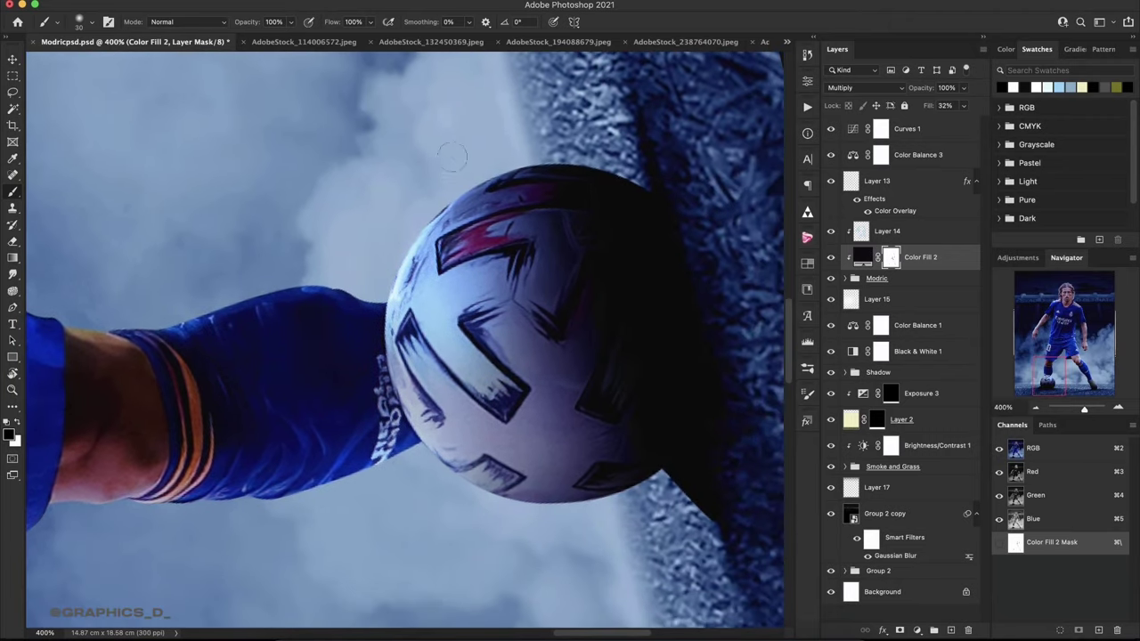
{"action": "right_click", "coordinate": [547, 273]}
{"action": "left_click", "coordinate": [549, 310]}
{"action": "key", "text": "Return"}
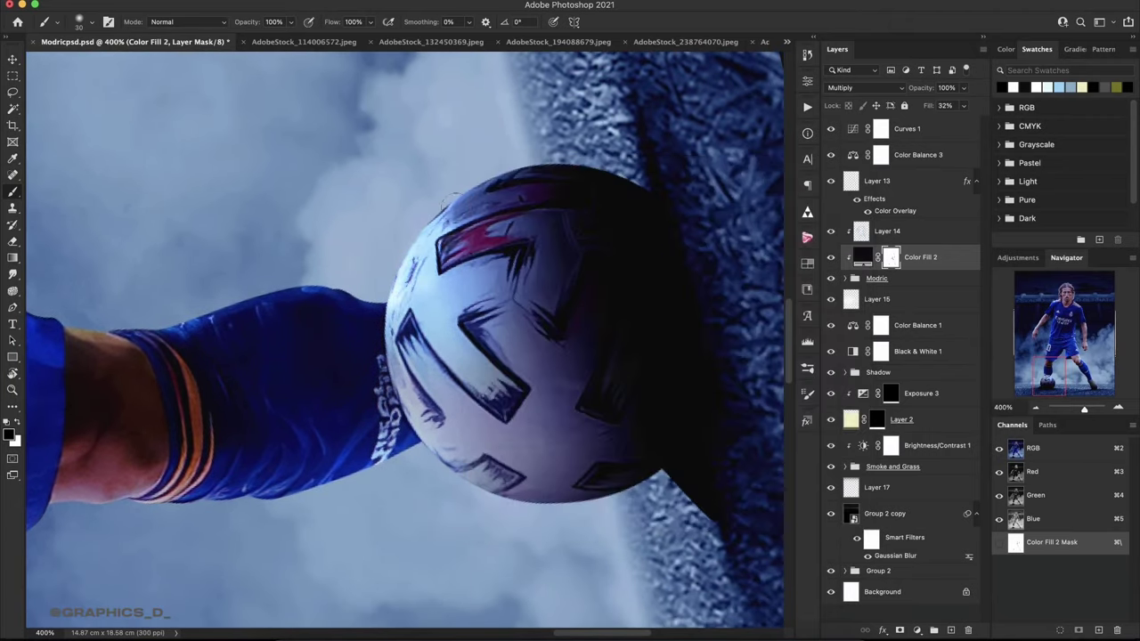
{"action": "right_click", "coordinate": [437, 124]}
{"action": "left_click_drag", "start_coordinate": [537, 153], "coordinate": [539, 153]}
{"action": "key", "text": "Return"}
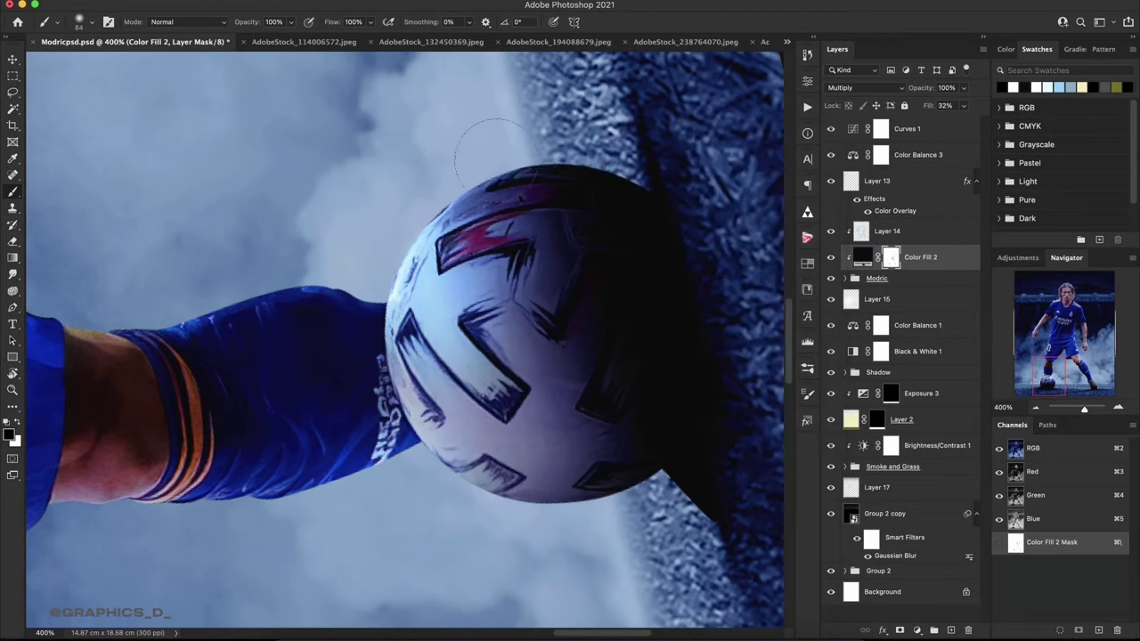
Rotate the canvas view and smooth the sleeve edge on the fill mask.
{"action": "left_click_drag", "start_coordinate": [160, 272], "coordinate": [579, 277]}
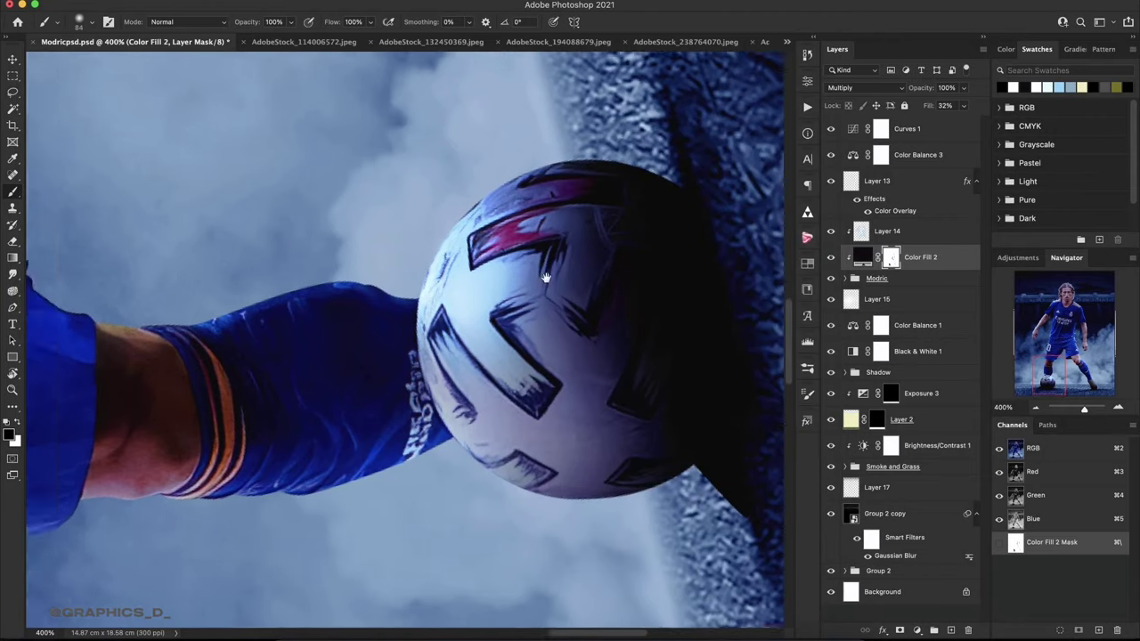
{"action": "key", "text": "ctrl+0"}
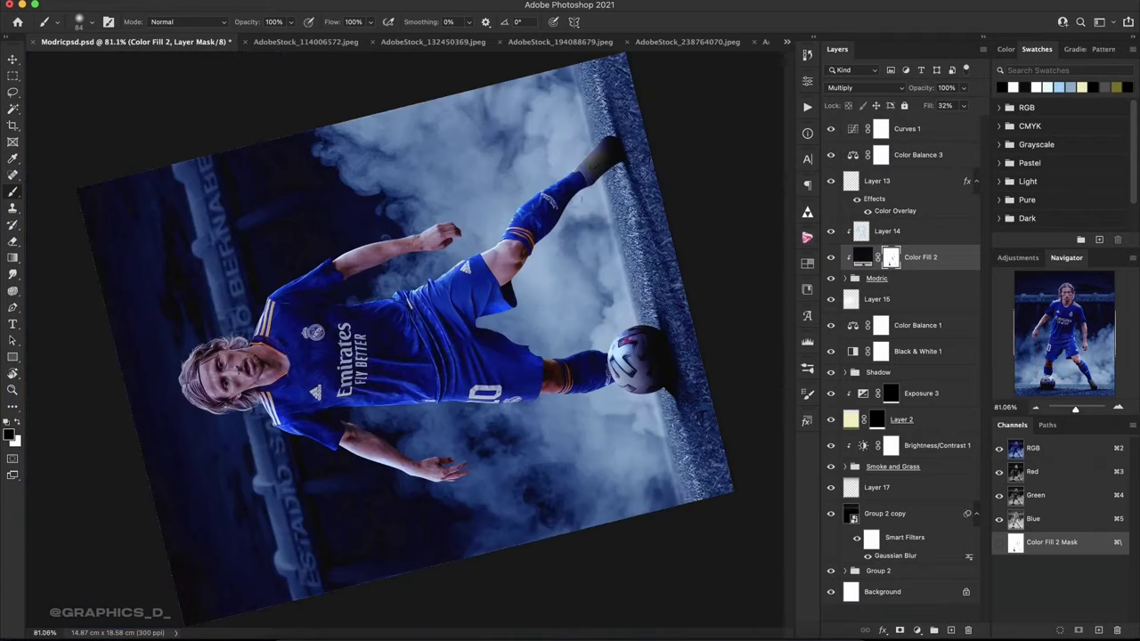
{"action": "key", "text": "r"}
{"action": "left_click_drag", "start_coordinate": [576, 291], "coordinate": [542, 209]}
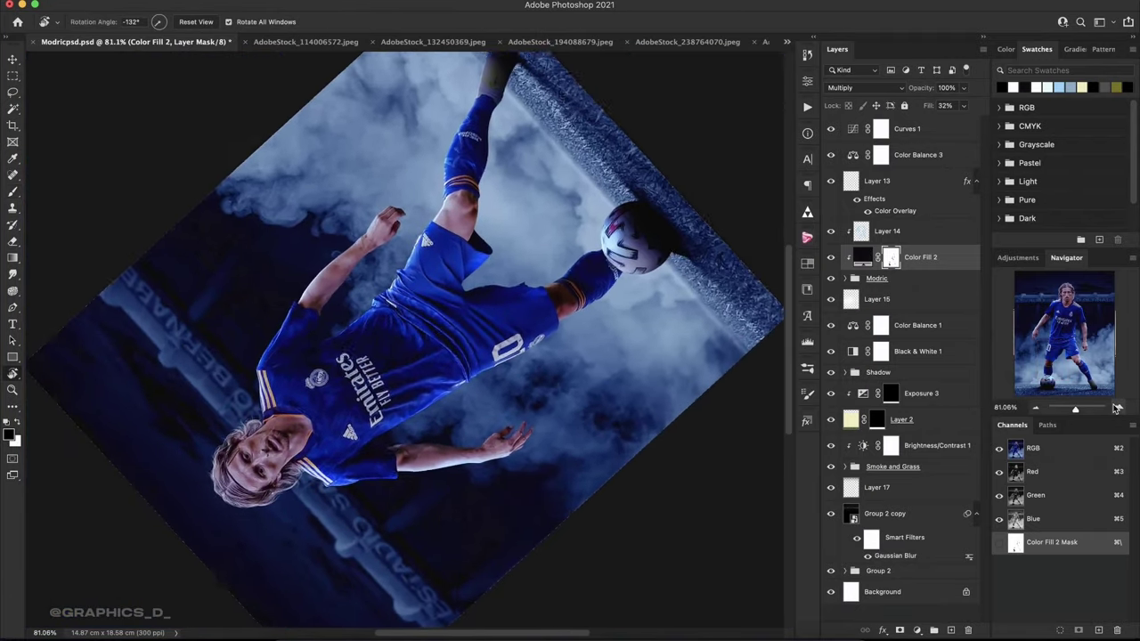
{"action": "scroll", "coordinate": [593, 377], "scroll_direction": "up", "scroll_amount": 5}
{"action": "key", "text": "b"}
{"action": "right_click", "coordinate": [548, 196]}
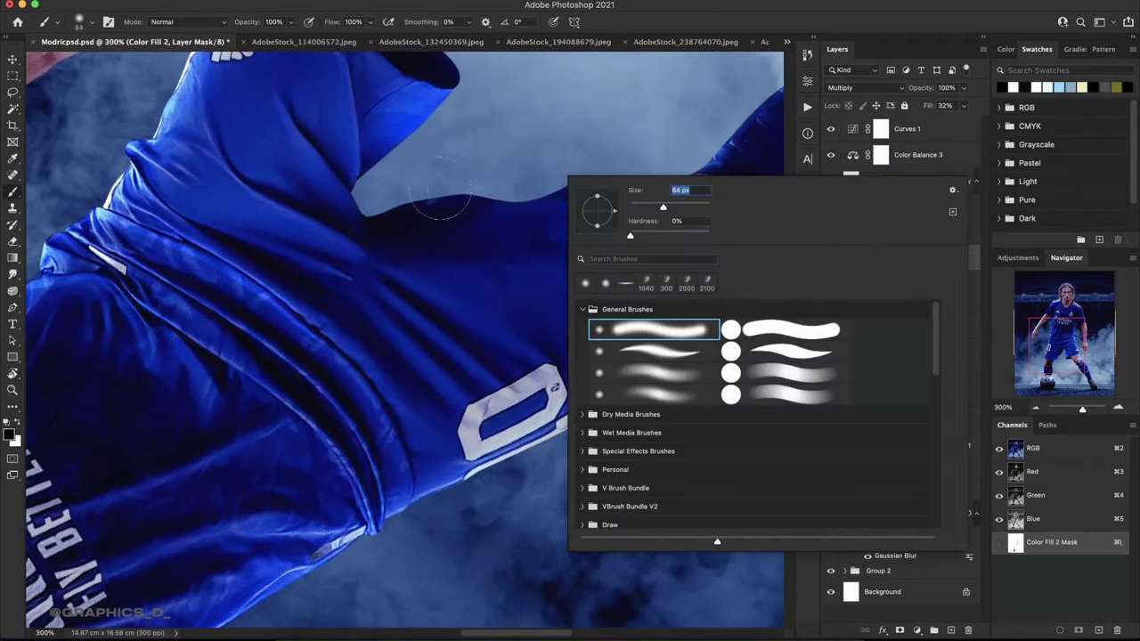
{"action": "key", "text": "Return"}
{"action": "left_click_drag", "start_coordinate": [552, 205], "coordinate": [651, 205]}
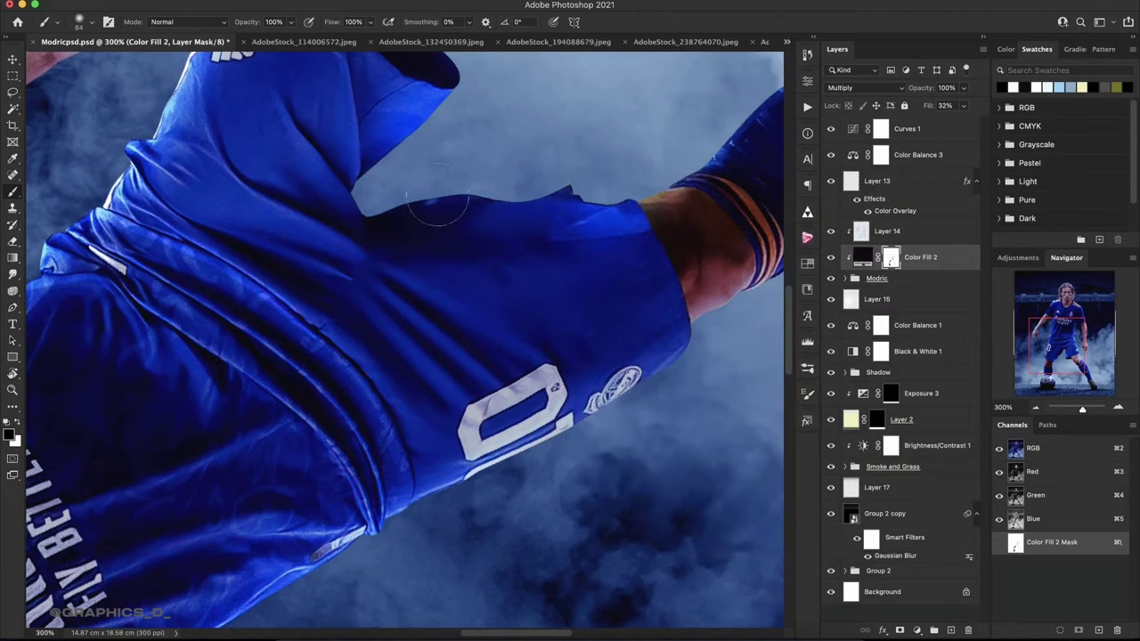
{"action": "scroll", "coordinate": [437, 205], "scroll_direction": "down", "scroll_amount": 10}
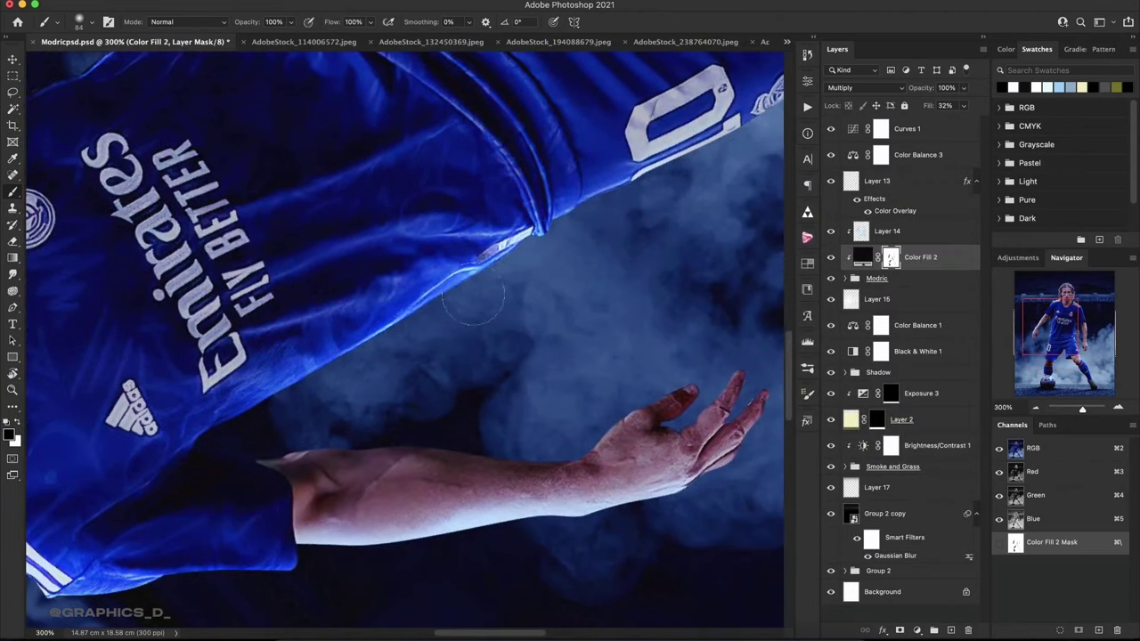
With a 31 px brush, paint the shadow off the sleeve above the fold.
{"action": "right_click", "coordinate": [437, 267]}
{"action": "key", "text": "Return"}
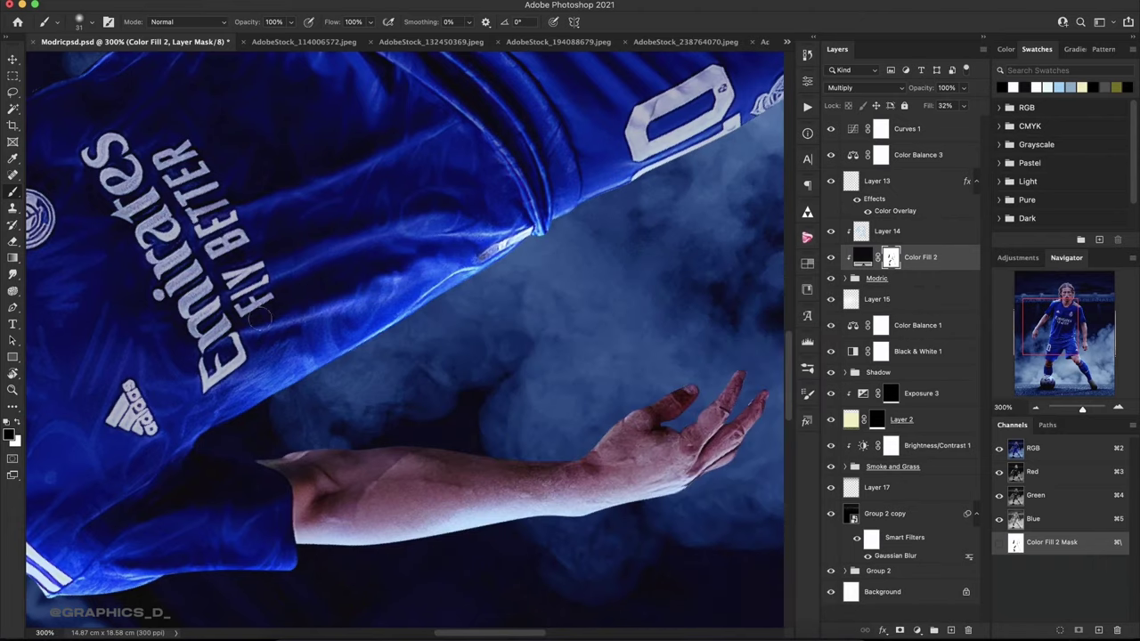
{"action": "left_click_drag", "start_coordinate": [530, 223], "coordinate": [403, 229]}
{"action": "scroll", "coordinate": [356, 285], "scroll_direction": "left", "scroll_amount": 5}
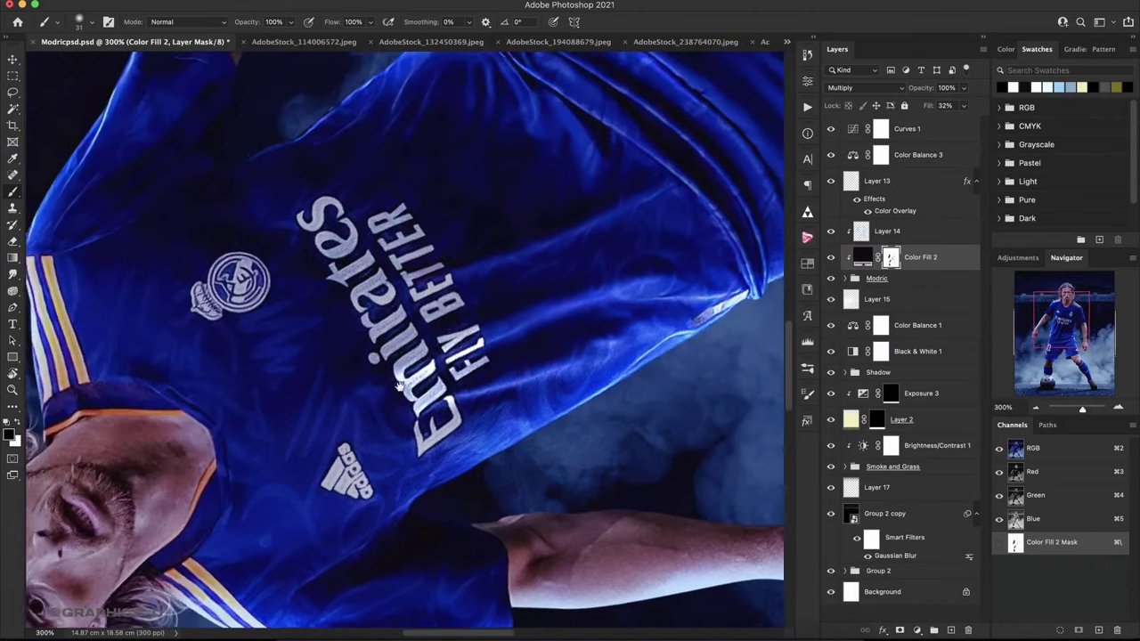
{"action": "scroll", "coordinate": [356, 285], "scroll_direction": "up", "scroll_amount": 2}
{"action": "scroll", "coordinate": [299, 353], "scroll_direction": "right", "scroll_amount": 6}
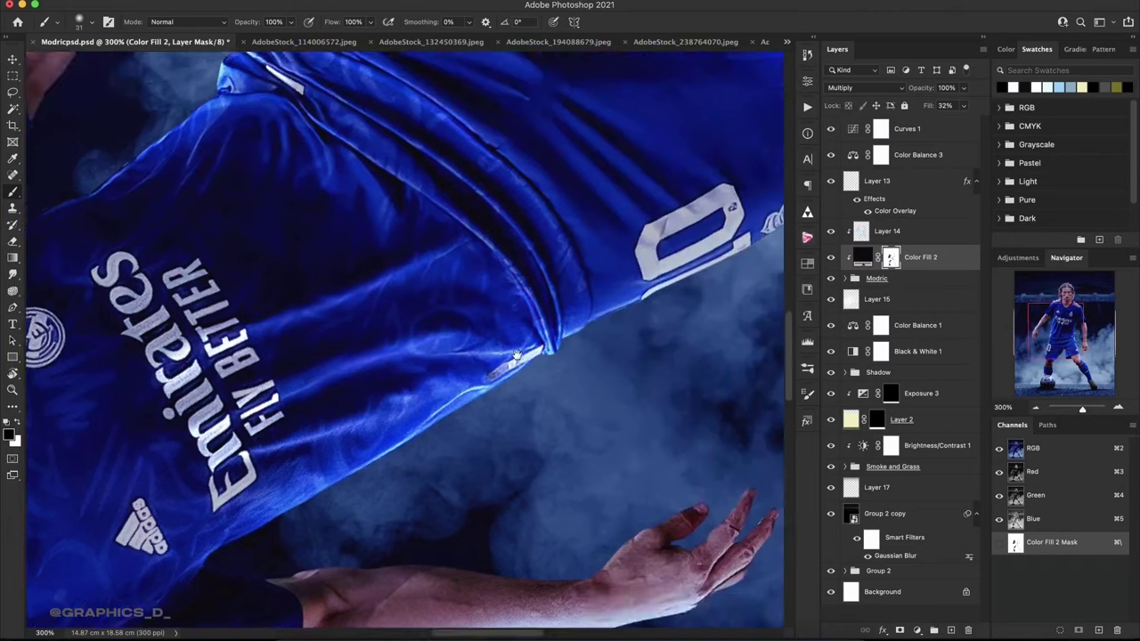
{"action": "scroll", "coordinate": [401, 356], "scroll_direction": "up", "scroll_amount": 2}
With a 166 px brush, brighten the jersey and the bottom of the ball.
{"action": "right_click", "coordinate": [531, 204]}
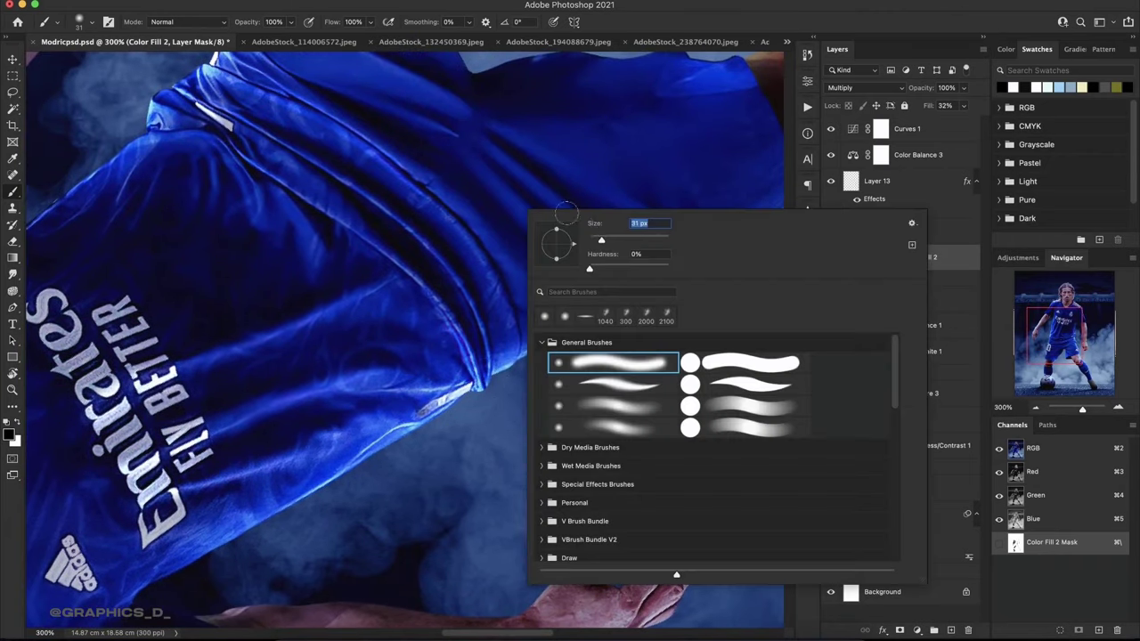
{"action": "left_click_drag", "start_coordinate": [623, 241], "coordinate": [643, 242]}
{"action": "key", "text": "Return"}
{"action": "scroll", "coordinate": [552, 325], "scroll_direction": "right", "scroll_amount": 6}
{"action": "scroll", "coordinate": [535, 339], "scroll_direction": "up", "scroll_amount": 2}
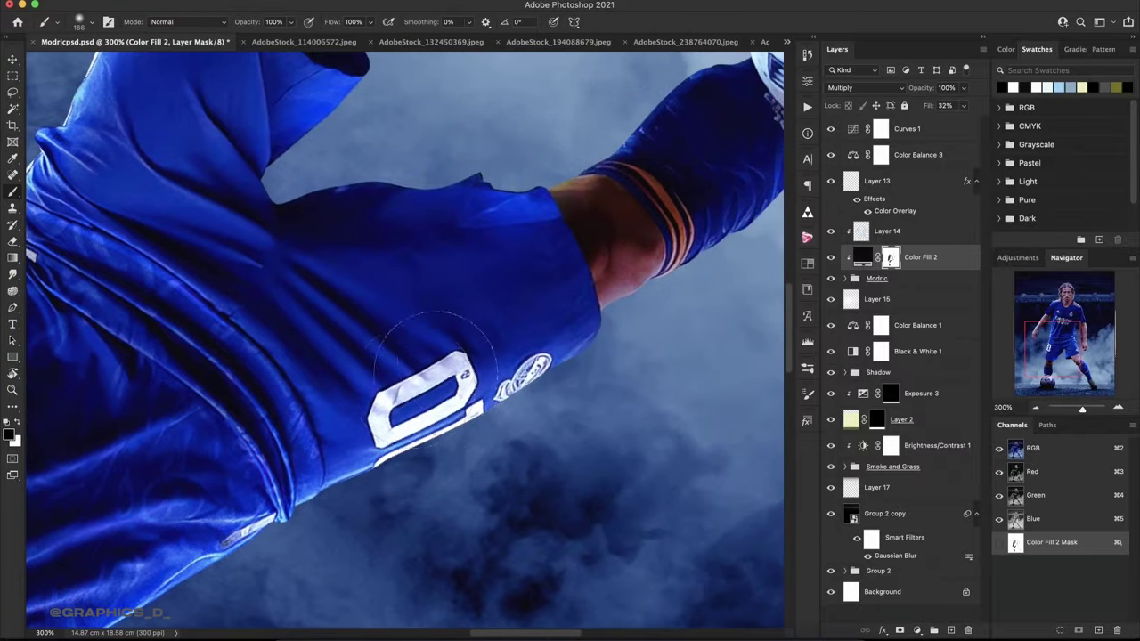
{"action": "scroll", "coordinate": [481, 392], "scroll_direction": "right", "scroll_amount": 4}
{"action": "scroll", "coordinate": [481, 392], "scroll_direction": "up", "scroll_amount": 4}
{"action": "mouse_move", "coordinate": [530, 334]}
{"action": "left_mouse_down"}
{"action": "mouse_move", "coordinate": [624, 267]}
{"action": "mouse_move", "coordinate": [530, 328]}
{"action": "left_mouse_up"}
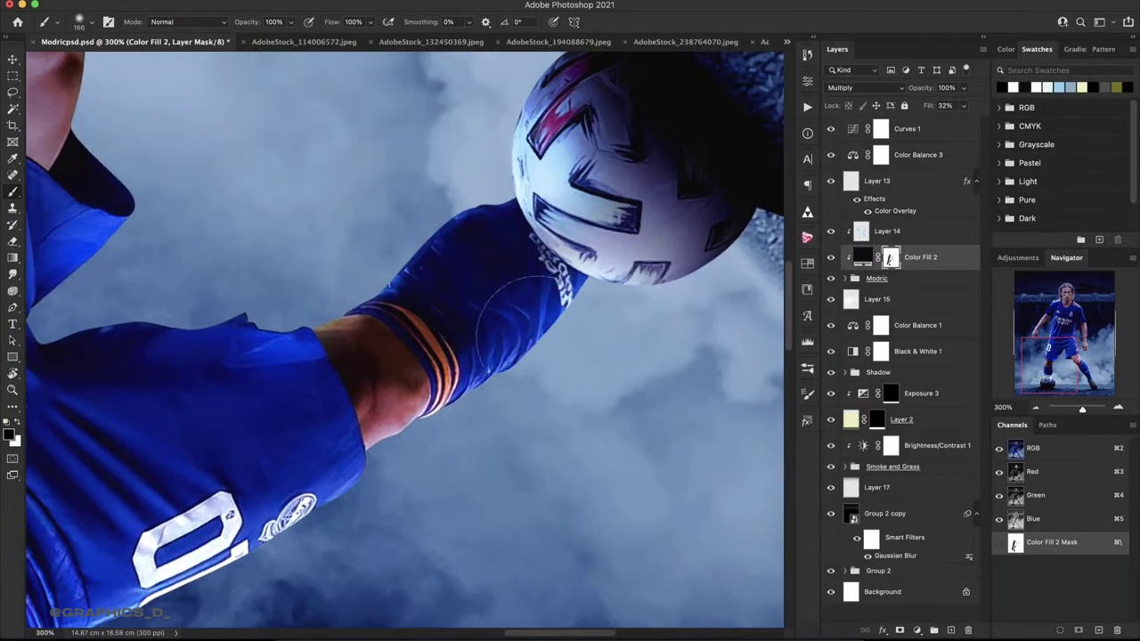
Paint the Color Fill 2 mask over the forearm.
{"action": "mouse_move", "coordinate": [447, 467]}
{"action": "left_mouse_down"}
{"action": "mouse_move", "coordinate": [502, 318]}
{"action": "mouse_move", "coordinate": [502, 216]}
{"action": "left_mouse_up"}
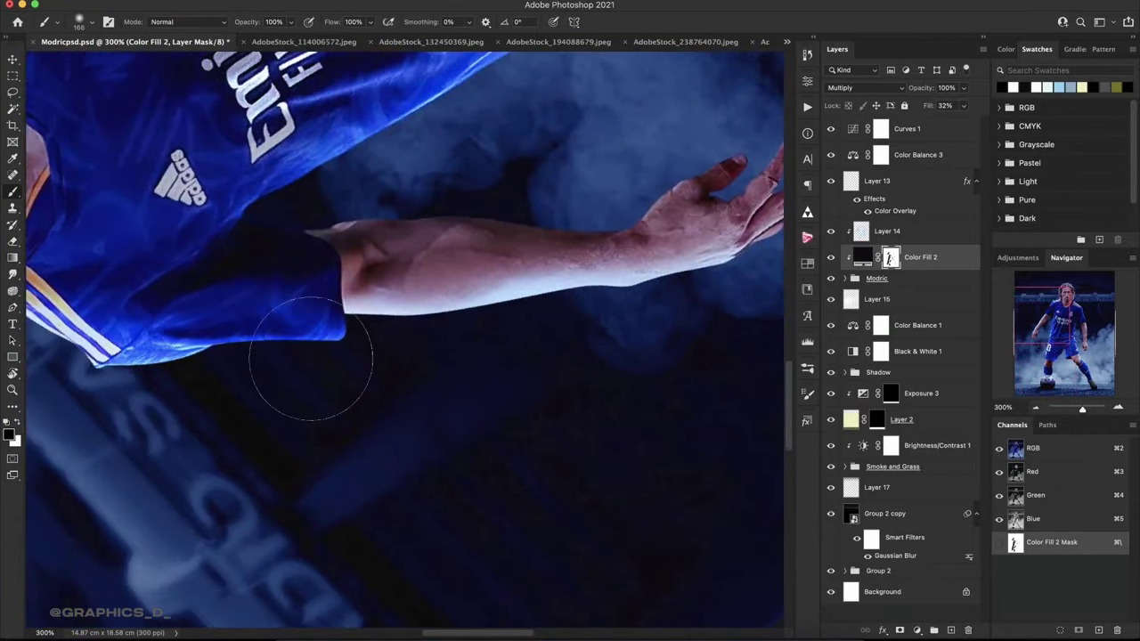
{"action": "scroll", "coordinate": [627, 331], "scroll_direction": "left", "scroll_amount": 5}
{"action": "scroll", "coordinate": [626, 331], "scroll_direction": "right", "scroll_amount": 3}
{"action": "scroll", "coordinate": [588, 374], "scroll_direction": "right", "scroll_amount": 4}
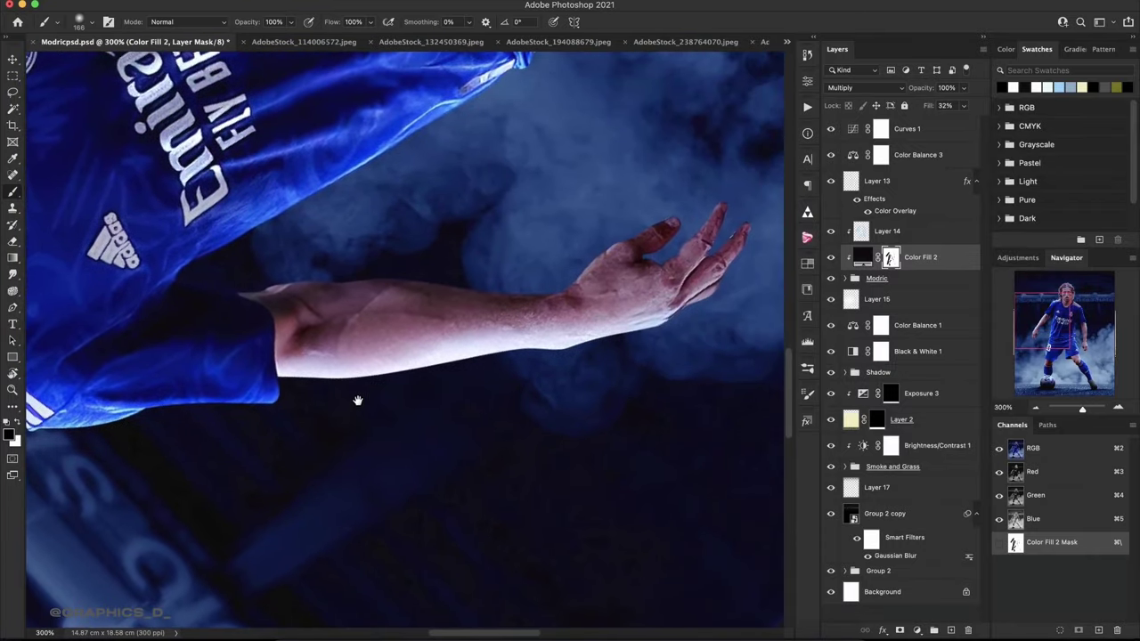
{"action": "scroll", "coordinate": [565, 403], "scroll_direction": "up", "scroll_amount": 1}
{"action": "left_click_drag", "start_coordinate": [356, 241], "coordinate": [555, 255]}
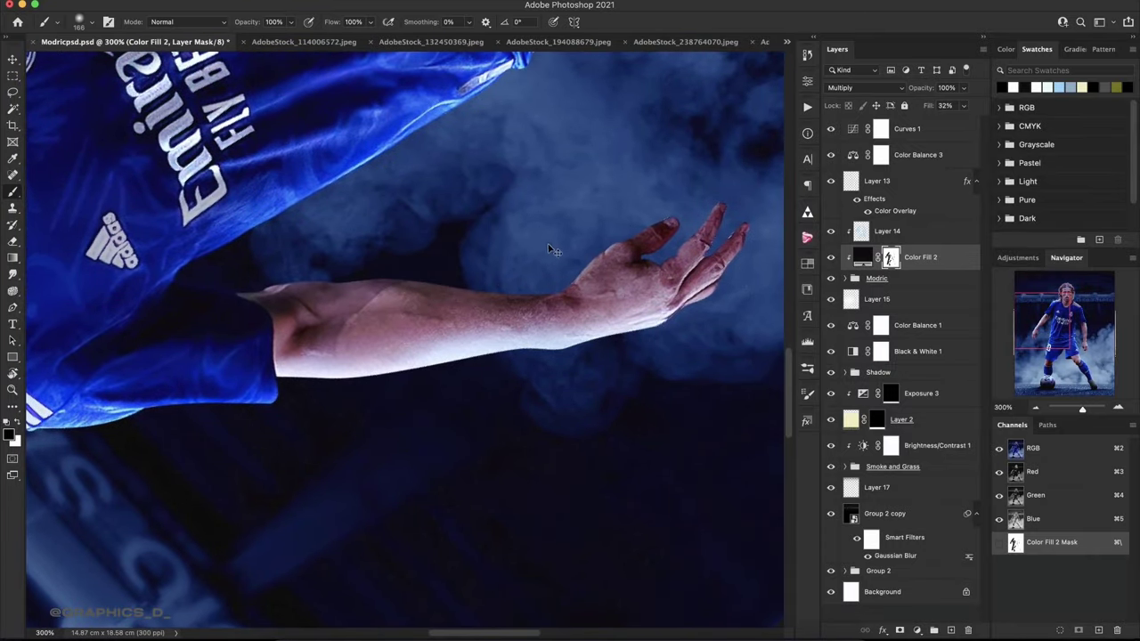
{"action": "scroll", "coordinate": [588, 258], "scroll_direction": "up", "scroll_amount": 5}
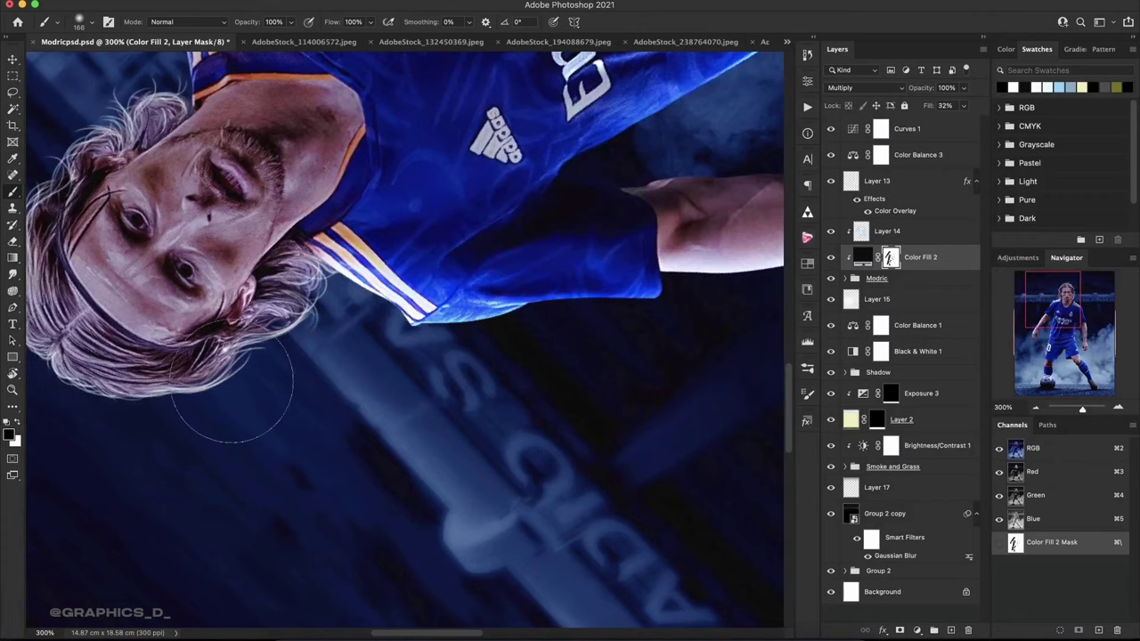
Brighten the hair along the head's edge, then rotate the view back upright.
{"action": "left_click_drag", "start_coordinate": [238, 274], "coordinate": [360, 358]}
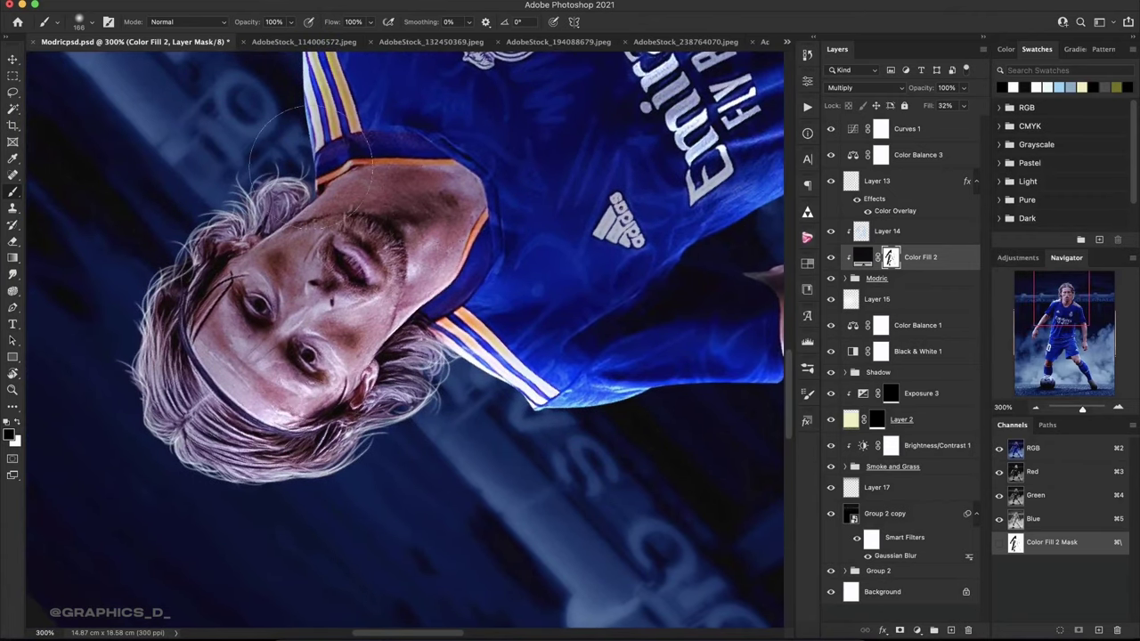
{"action": "left_click_drag", "start_coordinate": [147, 289], "coordinate": [294, 223]}
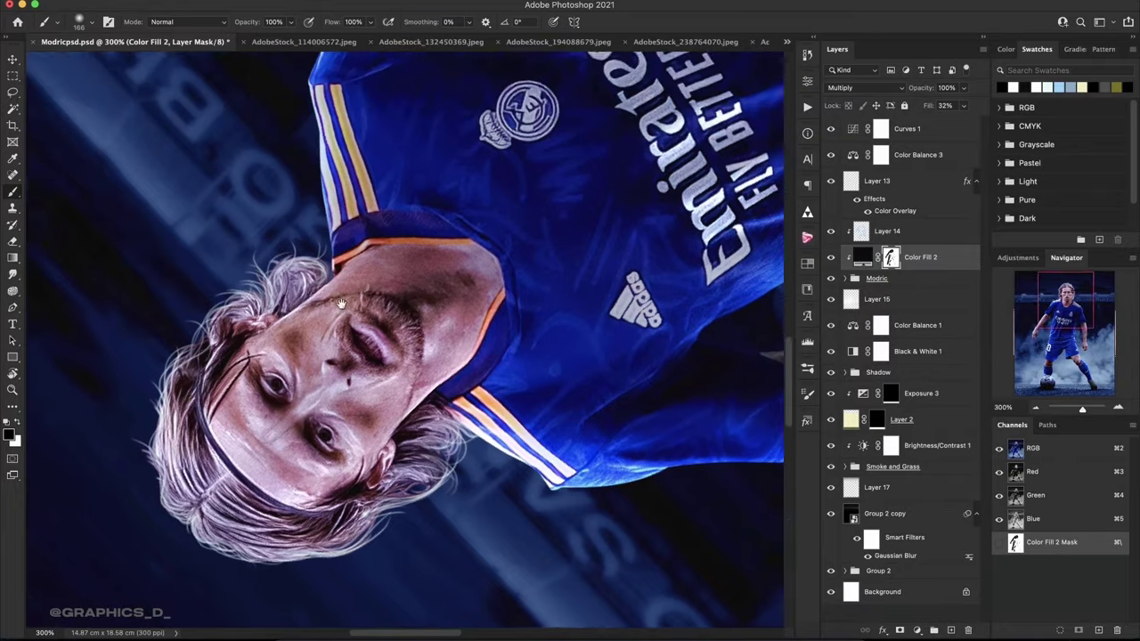
{"action": "mouse_move", "coordinate": [294, 178]}
{"action": "left_mouse_down"}
{"action": "mouse_move", "coordinate": [385, 322]}
{"action": "mouse_move", "coordinate": [337, 490]}
{"action": "left_mouse_up"}
{"action": "key", "text": "r"}
{"action": "left_click_drag", "start_coordinate": [463, 223], "coordinate": [538, 273]}
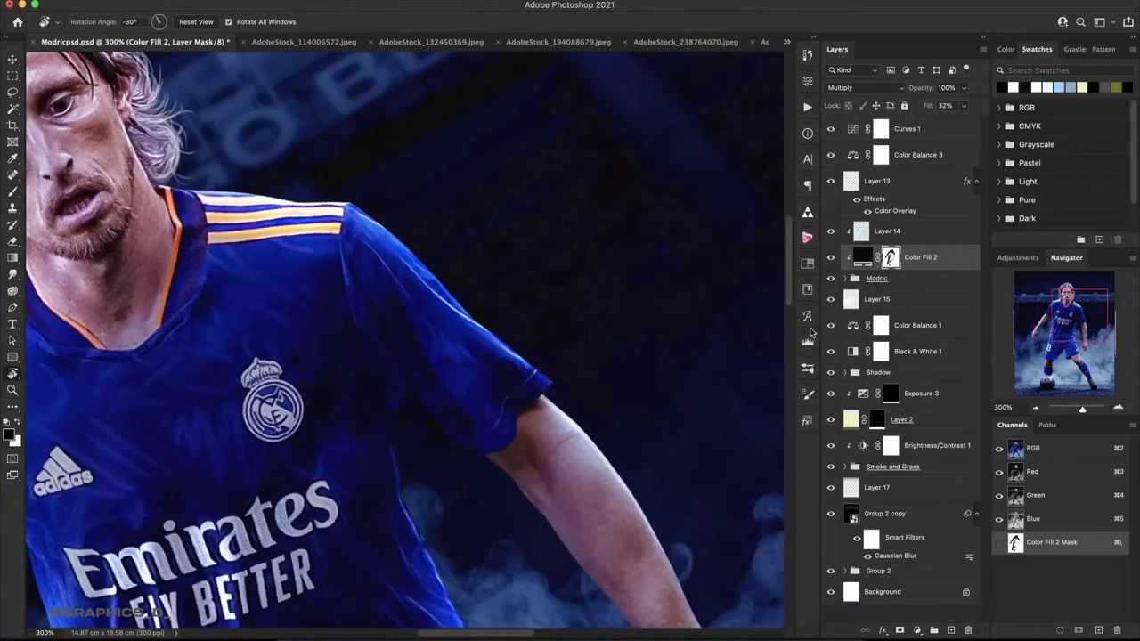
{"action": "left_click", "coordinate": [1037, 410]}
{"action": "mouse_move", "coordinate": [498, 374]}
{"action": "left_mouse_down"}
{"action": "mouse_move", "coordinate": [427, 277]}
{"action": "mouse_move", "coordinate": [484, 358]}
{"action": "mouse_move", "coordinate": [529, 275]}
{"action": "left_mouse_up"}
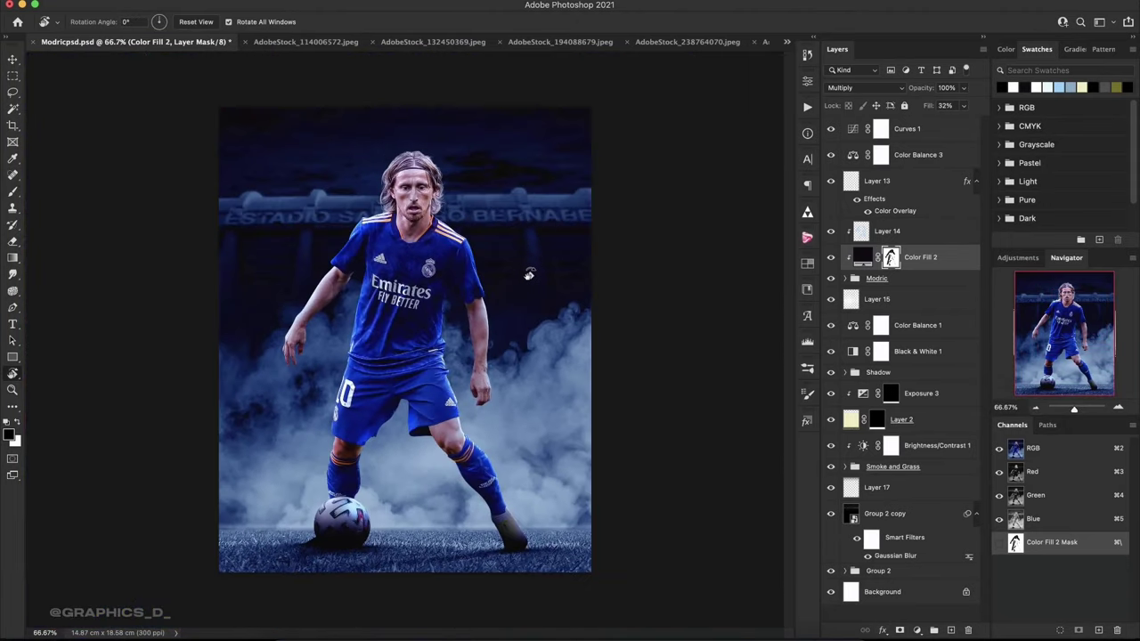
Set the brush to 412 px with 73% flow.
{"action": "key", "text": "b"}
{"action": "right_click", "coordinate": [537, 194]}
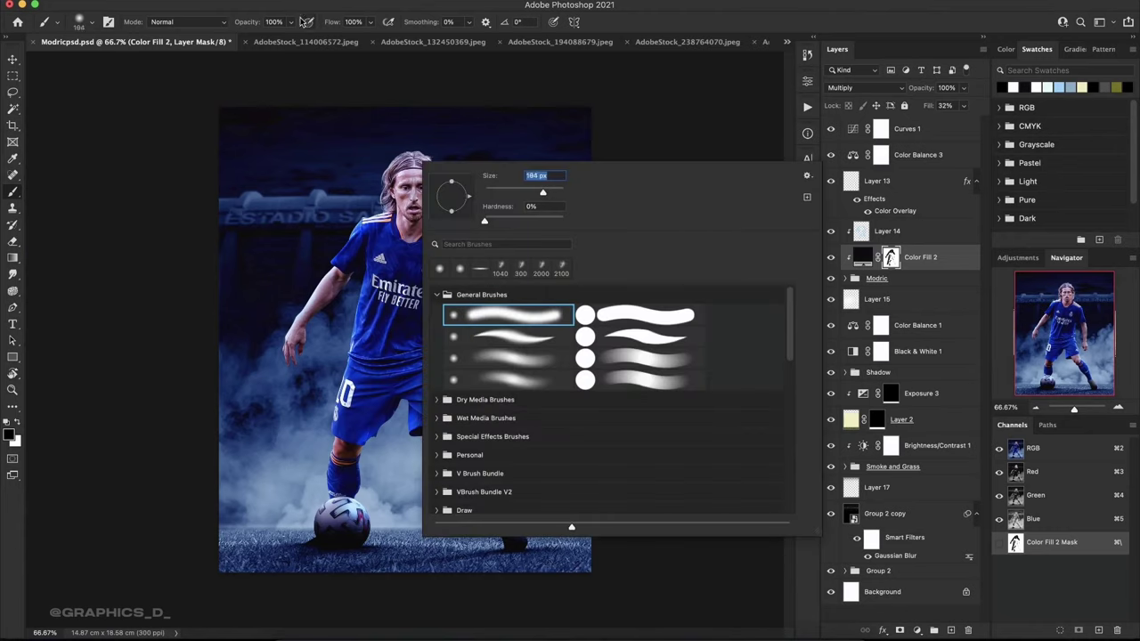
{"action": "left_click_drag", "start_coordinate": [329, 27], "coordinate": [319, 35]}
{"action": "right_click", "coordinate": [542, 225]}
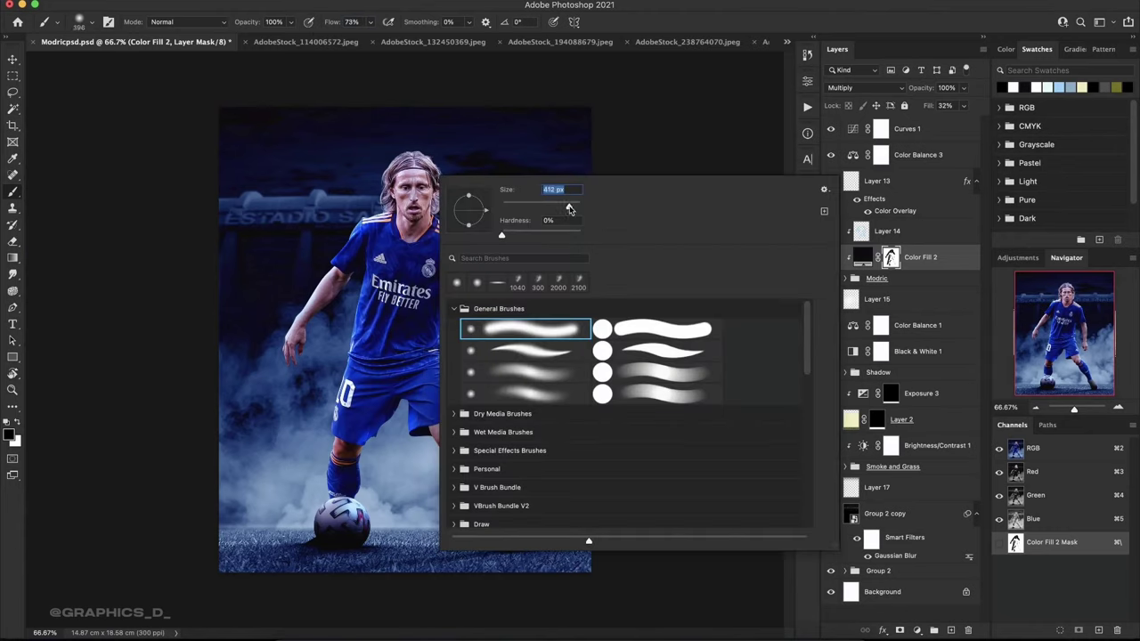
{"action": "key", "text": "Return"}
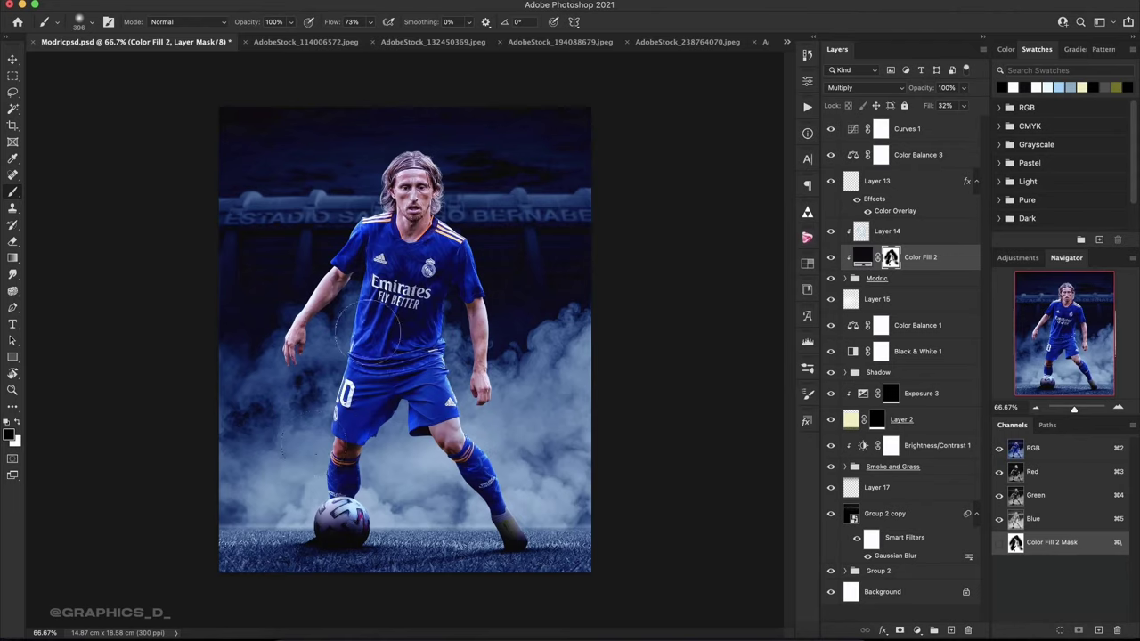
Lower Color Fill 2's Fill to 30%, reset the rotated view, and select Layer 13.
{"action": "left_click_drag", "start_coordinate": [927, 106], "coordinate": [869, 130]}
{"action": "left_click_drag", "start_coordinate": [872, 129], "coordinate": [870, 130]}
{"action": "key", "text": "r"}
{"action": "mouse_move", "coordinate": [496, 217]}
{"action": "left_mouse_down"}
{"action": "mouse_move", "coordinate": [543, 405]}
{"action": "mouse_move", "coordinate": [408, 492]}
{"action": "left_mouse_up"}
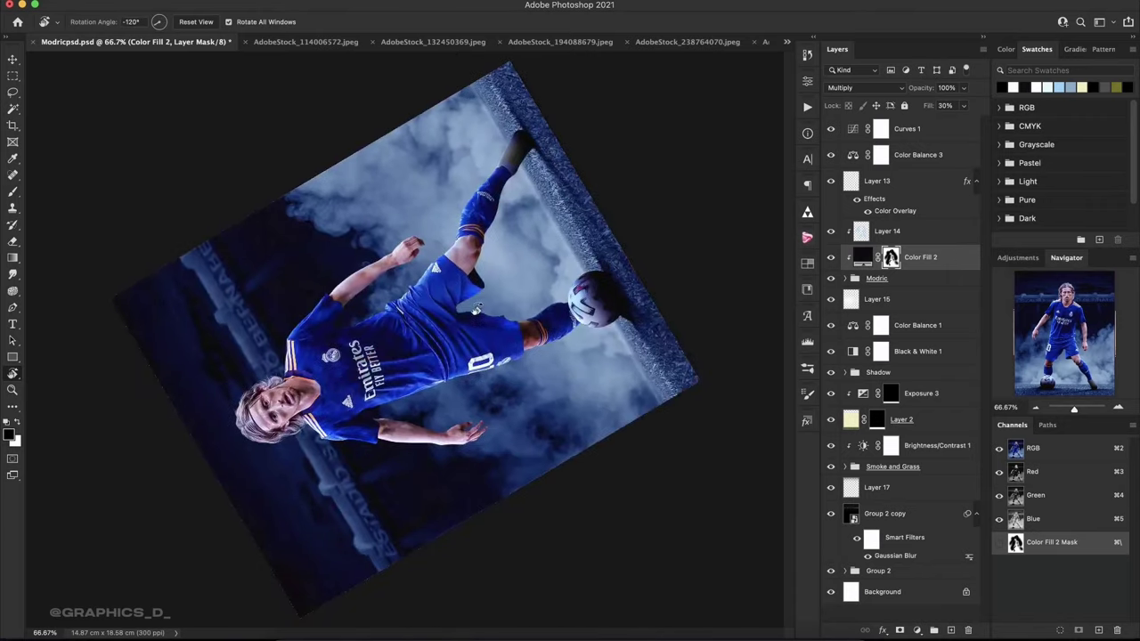
{"action": "left_click_drag", "start_coordinate": [492, 410], "coordinate": [378, 234]}
{"action": "left_click", "coordinate": [196, 23]}
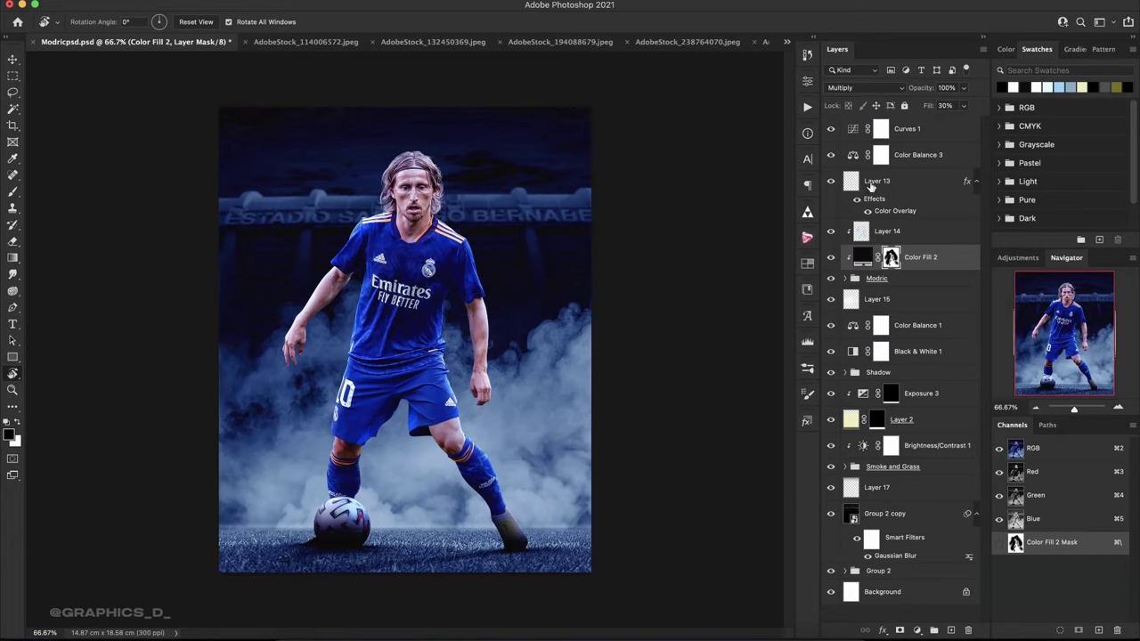
{"action": "left_click", "coordinate": [874, 187]}
Add Layer 18 above Layer 13 and set up a huge soft brush with sampled smoke blue.
{"action": "left_click", "coordinate": [950, 629]}
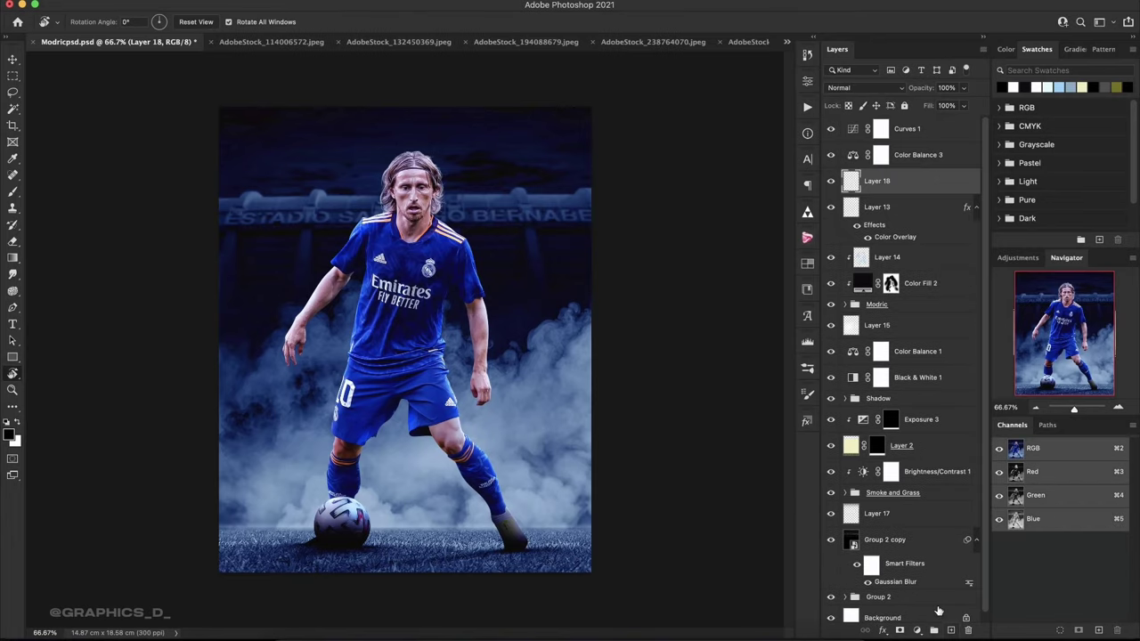
{"action": "left_click", "coordinate": [13, 192]}
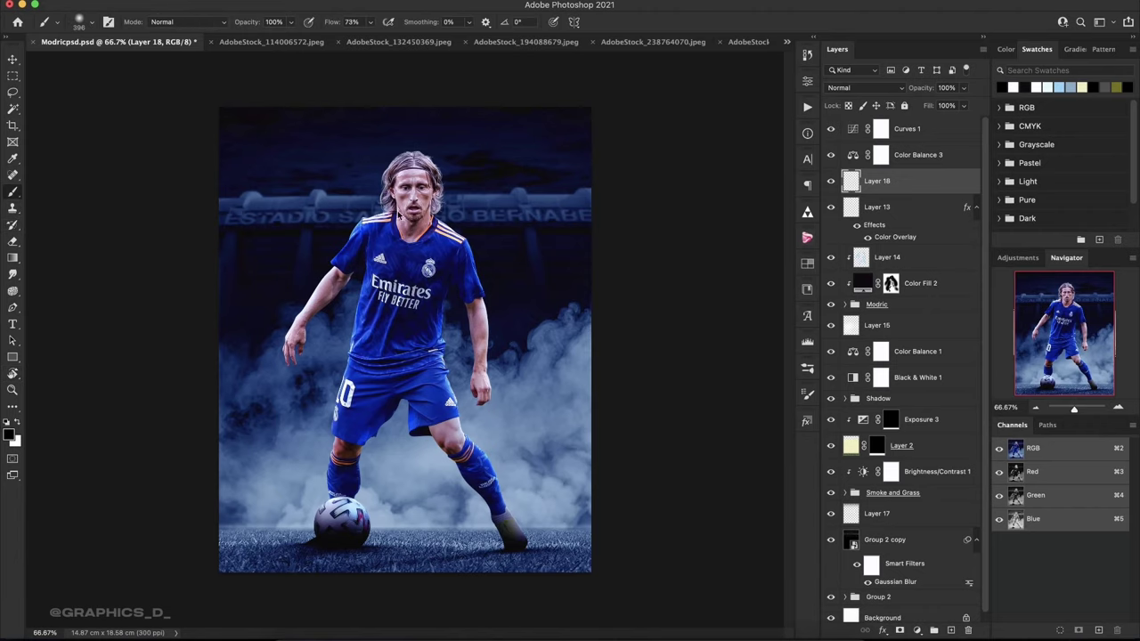
{"action": "right_click", "coordinate": [401, 214]}
{"action": "key", "text": "Return"}
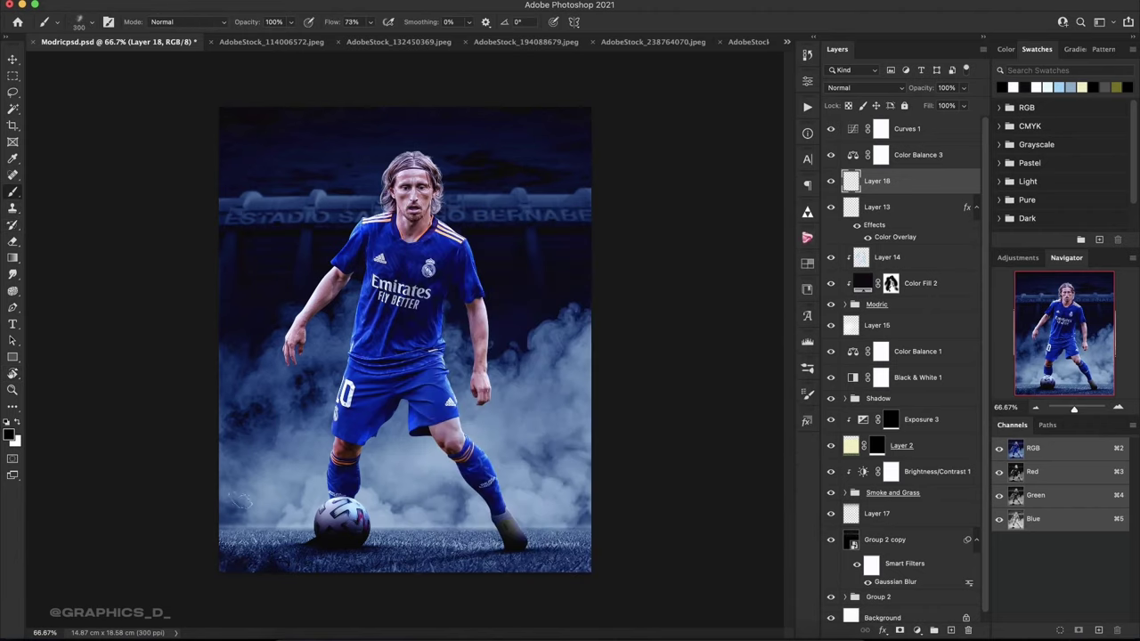
{"action": "left_click", "coordinate": [258, 534], "text": "alt"}
{"action": "key", "text": "ctrl+z"}
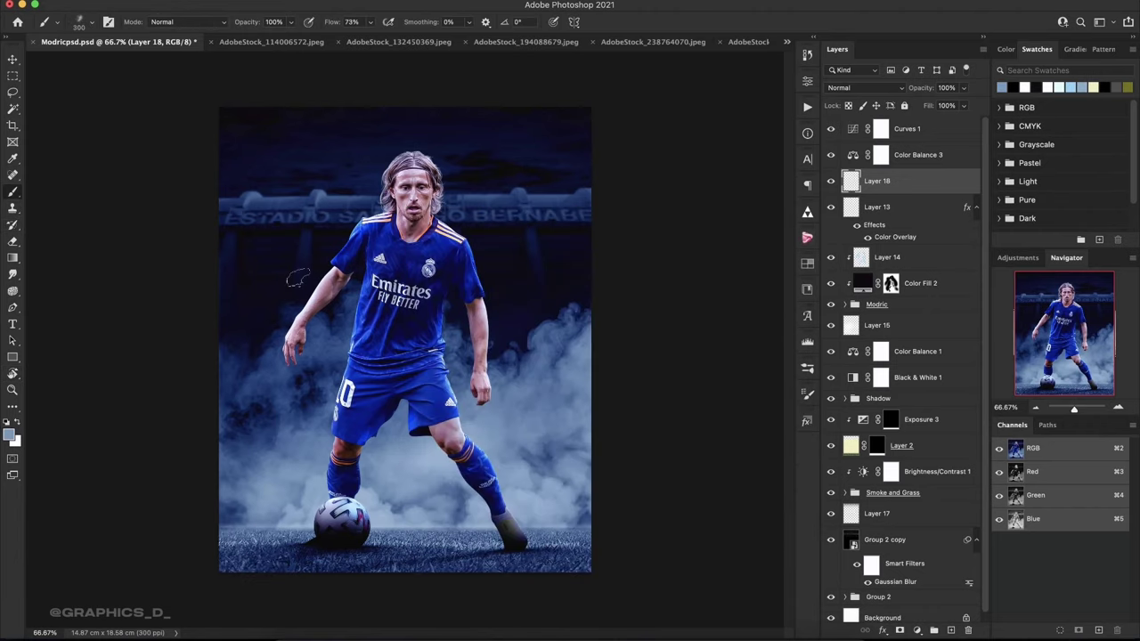
{"action": "right_click", "coordinate": [337, 247]}
{"action": "left_click_drag", "start_coordinate": [356, 288], "coordinate": [464, 288]}
{"action": "key", "text": "Return"}
Paint a deep blue tint around the ball and lower poster, shifted down about 2.85 cm.
{"action": "left_click", "coordinate": [222, 512]}
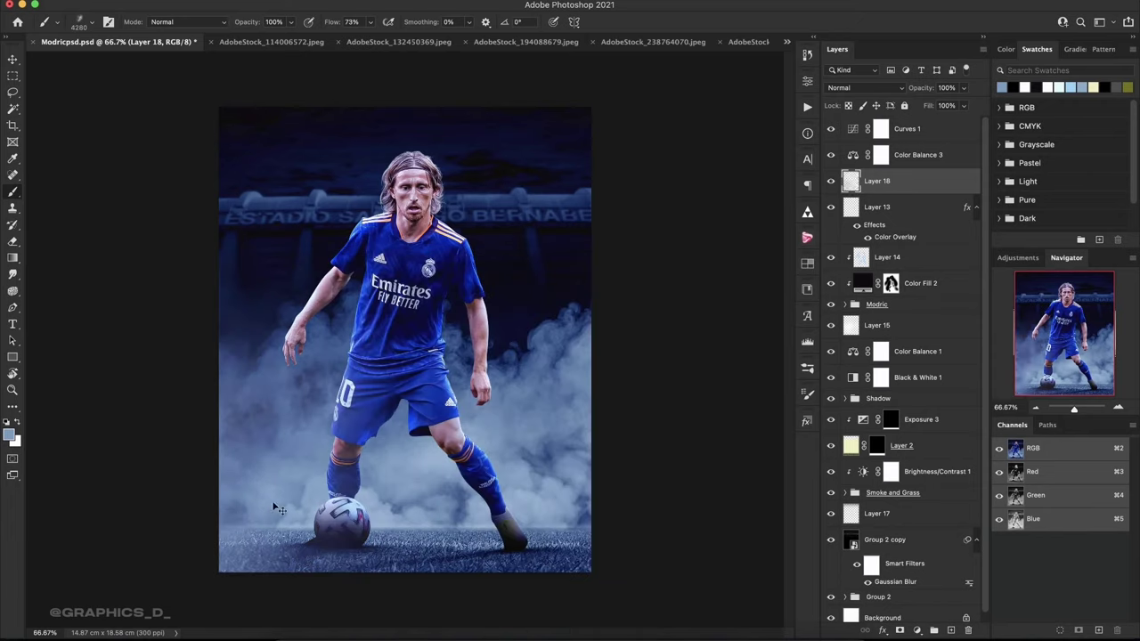
{"action": "key", "text": "ctrl+z"}
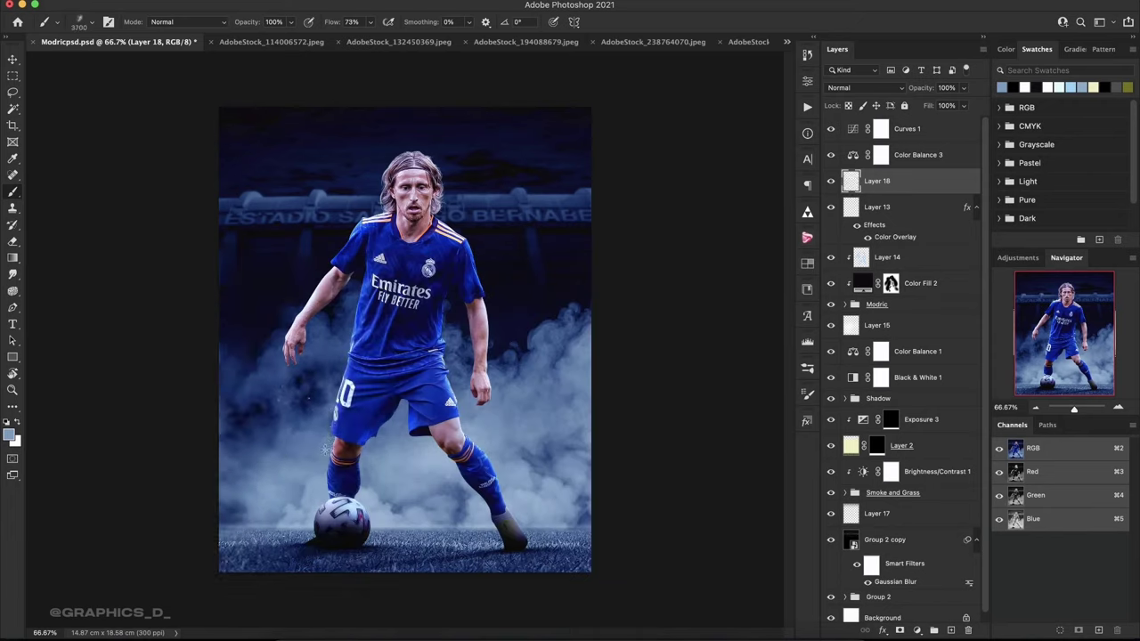
{"action": "left_click", "coordinate": [269, 593]}
{"action": "key", "text": "ctrl+z"}
{"action": "left_click", "coordinate": [392, 383], "text": "alt"}
{"action": "mouse_move", "coordinate": [366, 419]}
{"action": "left_mouse_down"}
{"action": "mouse_move", "coordinate": [273, 553]}
{"action": "mouse_move", "coordinate": [178, 565]}
{"action": "left_mouse_up"}
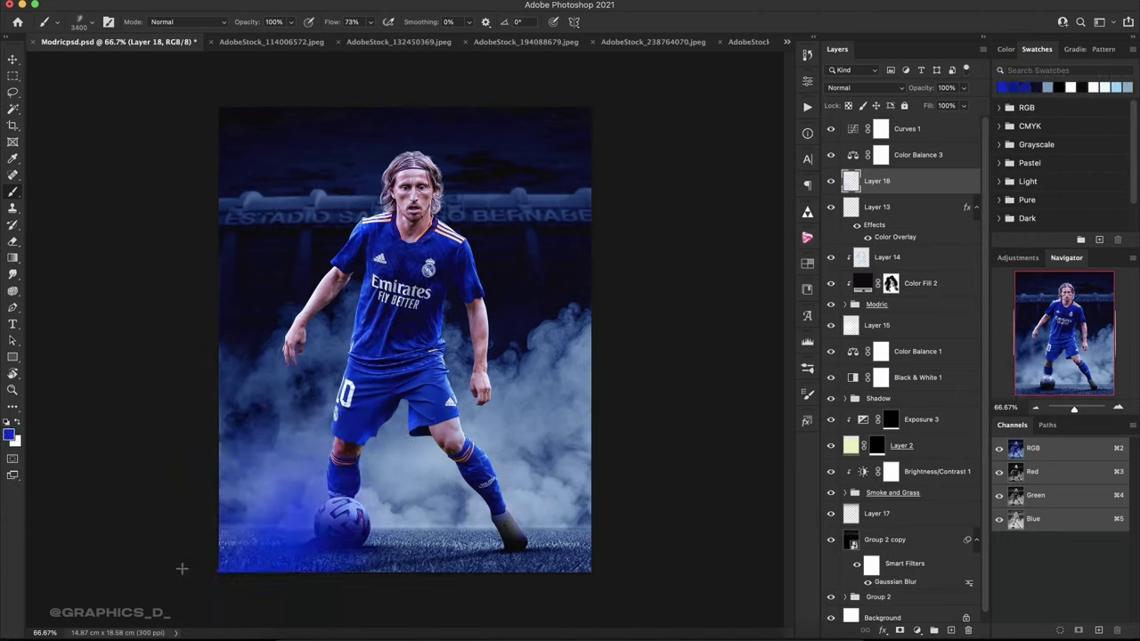
{"action": "mouse_move", "coordinate": [222, 464]}
{"action": "left_mouse_down"}
{"action": "mouse_move", "coordinate": [543, 534]}
{"action": "mouse_move", "coordinate": [508, 601]}
{"action": "mouse_move", "coordinate": [440, 600]}
{"action": "left_mouse_up"}
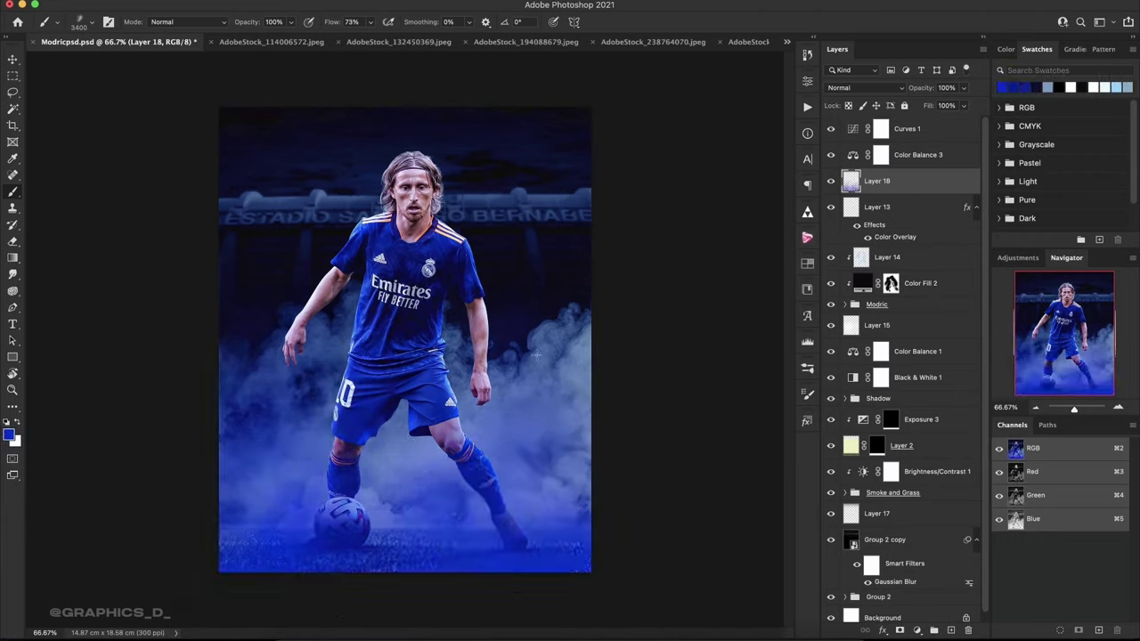
{"action": "key", "text": "v"}
{"action": "left_click_drag", "start_coordinate": [521, 486], "coordinate": [532, 558]}
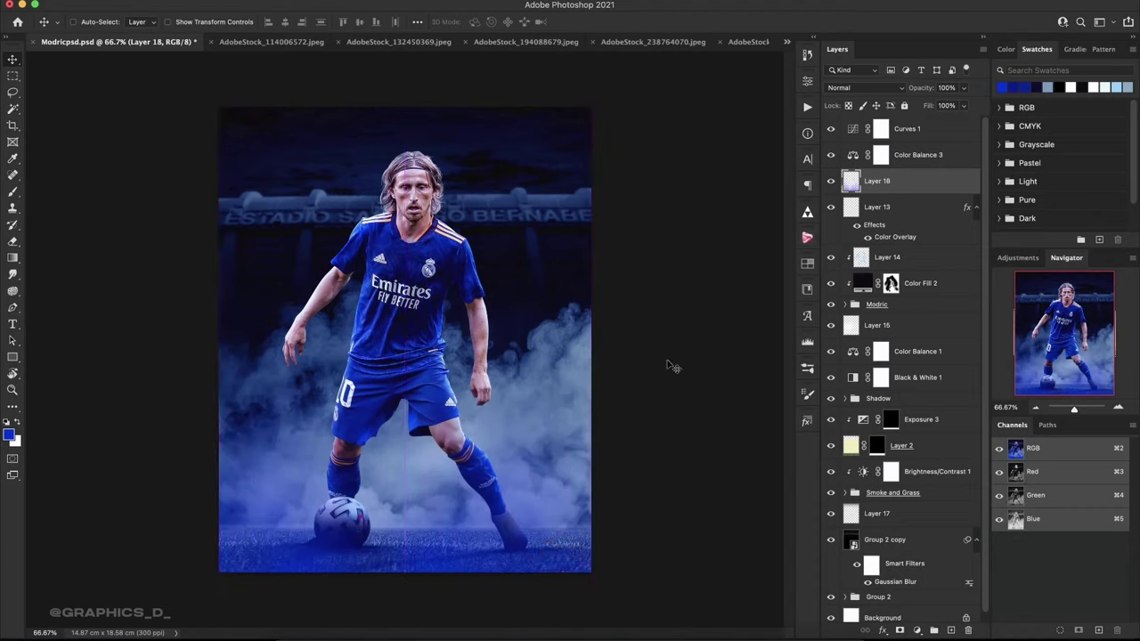
Give Layer 18 a bright blue Color Overlay (#2771eb) layer style.
{"action": "double_click", "coordinate": [850, 184]}
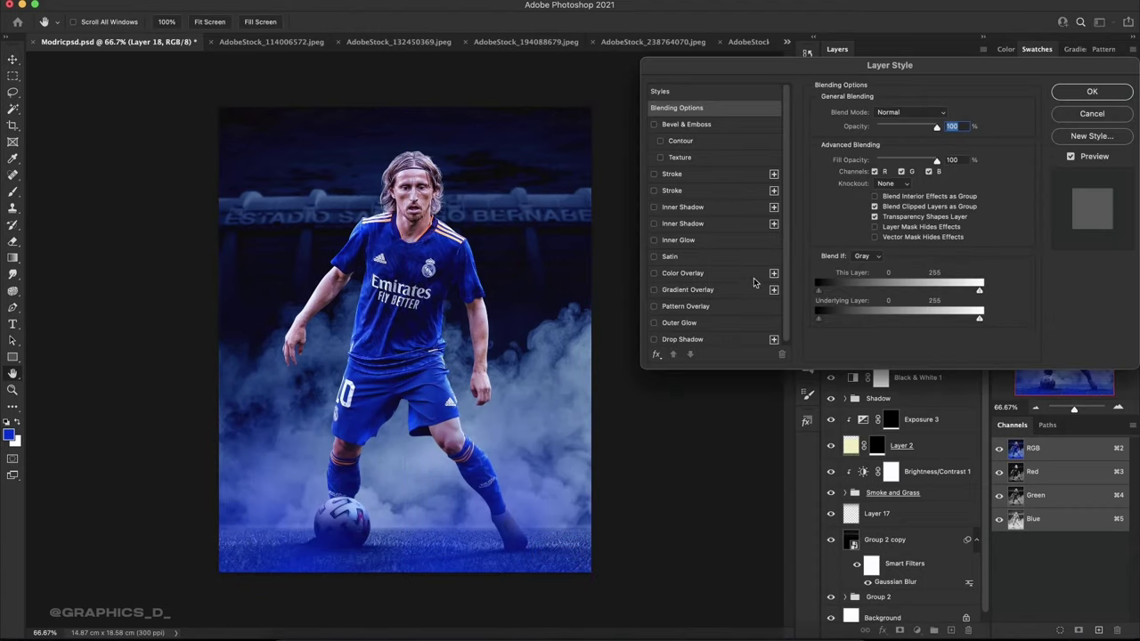
{"action": "left_click", "coordinate": [683, 273]}
{"action": "left_click", "coordinate": [937, 114]}
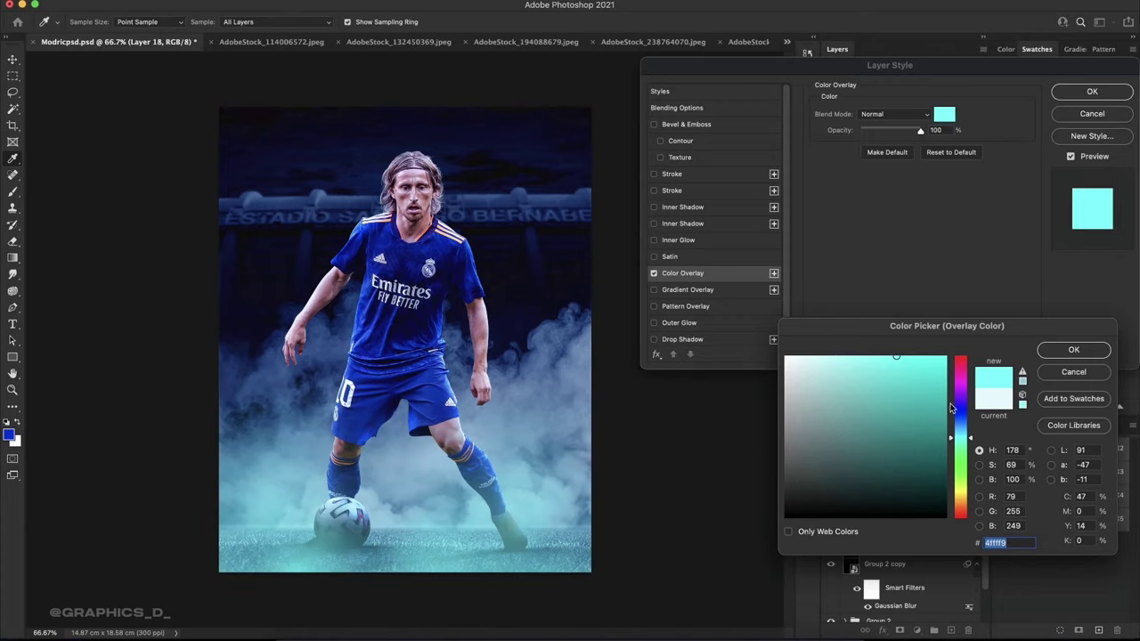
{"action": "left_click", "coordinate": [552, 401]}
{"action": "left_click_drag", "start_coordinate": [882, 419], "coordinate": [930, 396]}
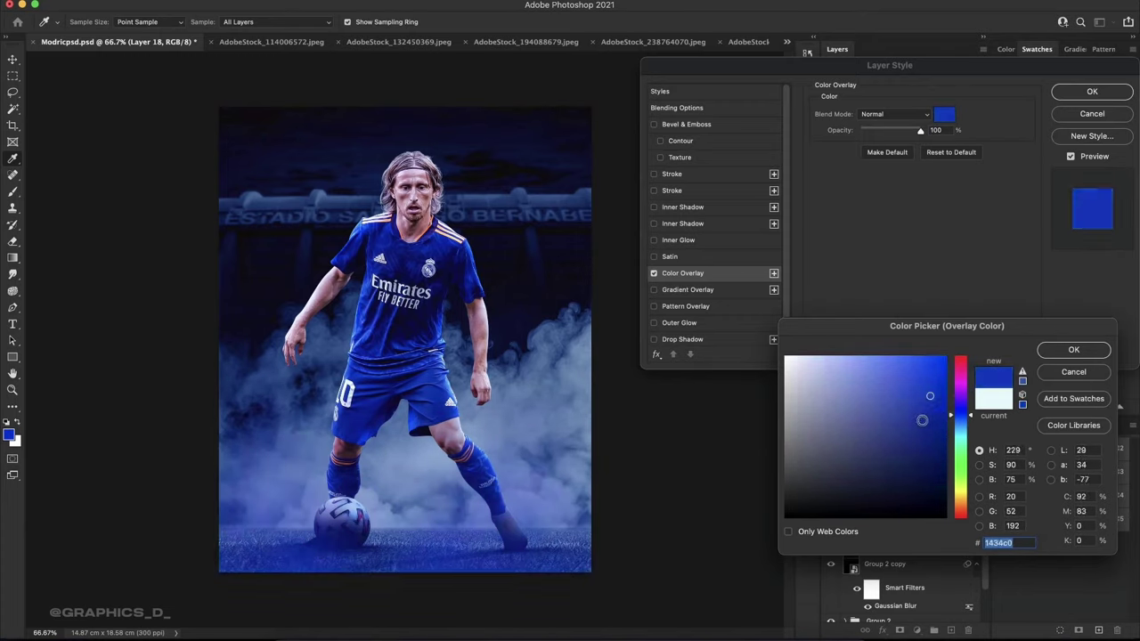
{"action": "type", "text": "5789dd"}
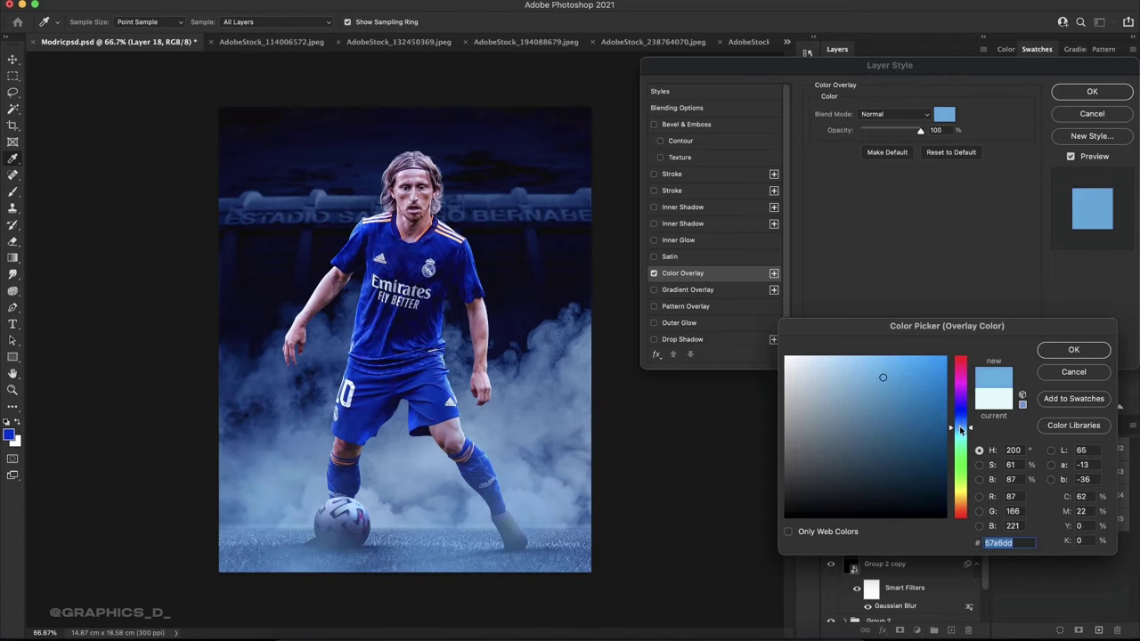
{"action": "left_click", "coordinate": [919, 369]}
{"action": "left_click", "coordinate": [1073, 349]}
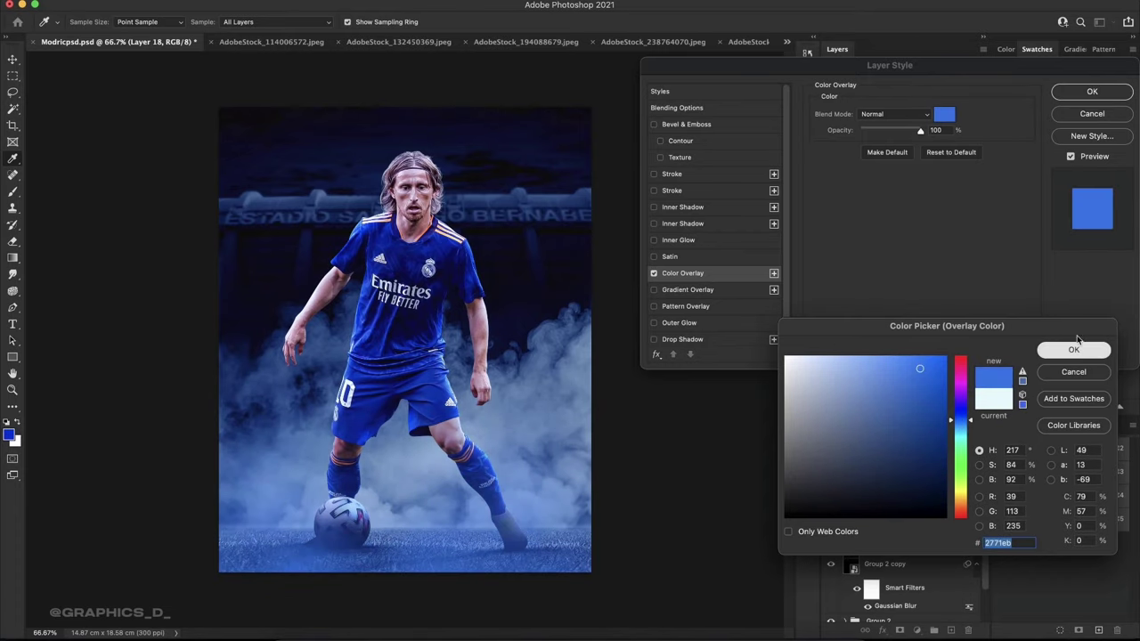
{"action": "left_click", "coordinate": [1093, 91]}
Move the blue tint down about 1.51 cm, checking the balance in a rotated view.
{"action": "key", "text": "v"}
{"action": "left_click_drag", "start_coordinate": [512, 473], "coordinate": [514, 509]}
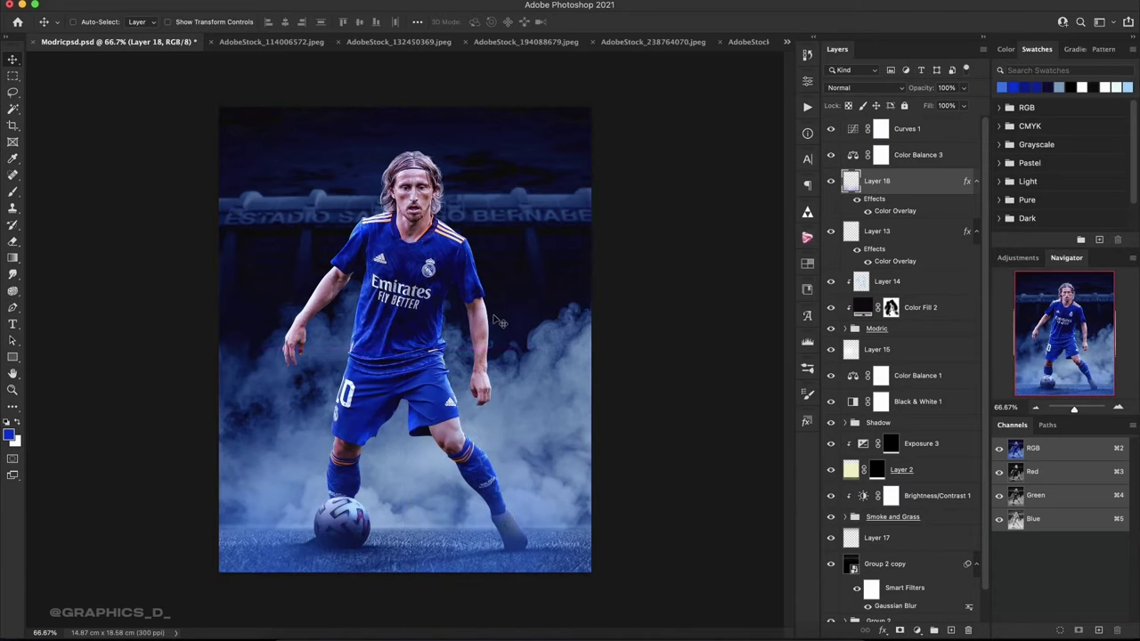
{"action": "key", "text": "r"}
{"action": "mouse_move", "coordinate": [401, 287]}
{"action": "left_mouse_down"}
{"action": "mouse_move", "coordinate": [473, 336]}
{"action": "mouse_move", "coordinate": [499, 276]}
{"action": "left_mouse_up"}
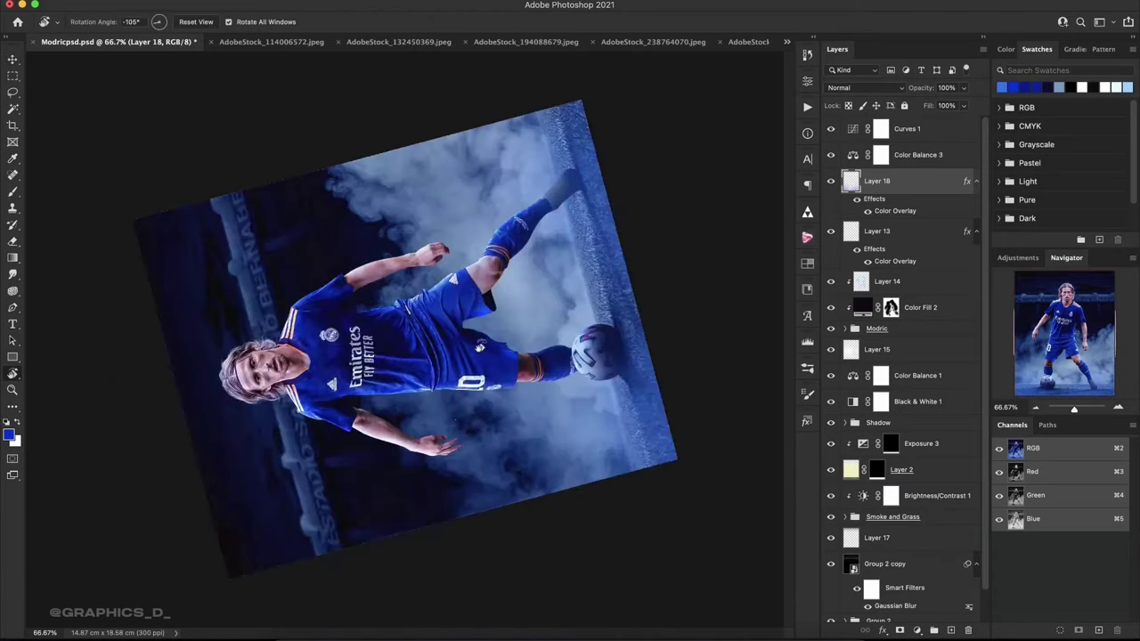
{"action": "key", "text": "v"}
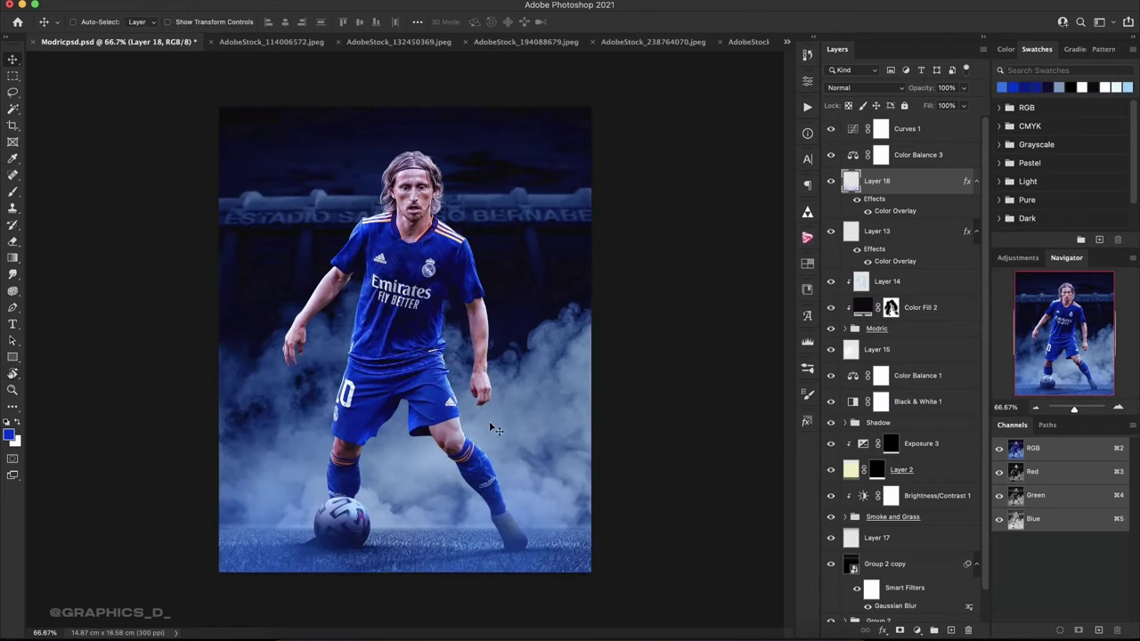
{"action": "left_click_drag", "start_coordinate": [505, 443], "coordinate": [505, 465]}
Hide the Gaussian Blur smart filter, delete Group 2 copy, and save the document.
{"action": "scroll", "coordinate": [907, 445], "scroll_direction": "down", "scroll_amount": 1}
{"action": "left_click", "coordinate": [869, 573]}
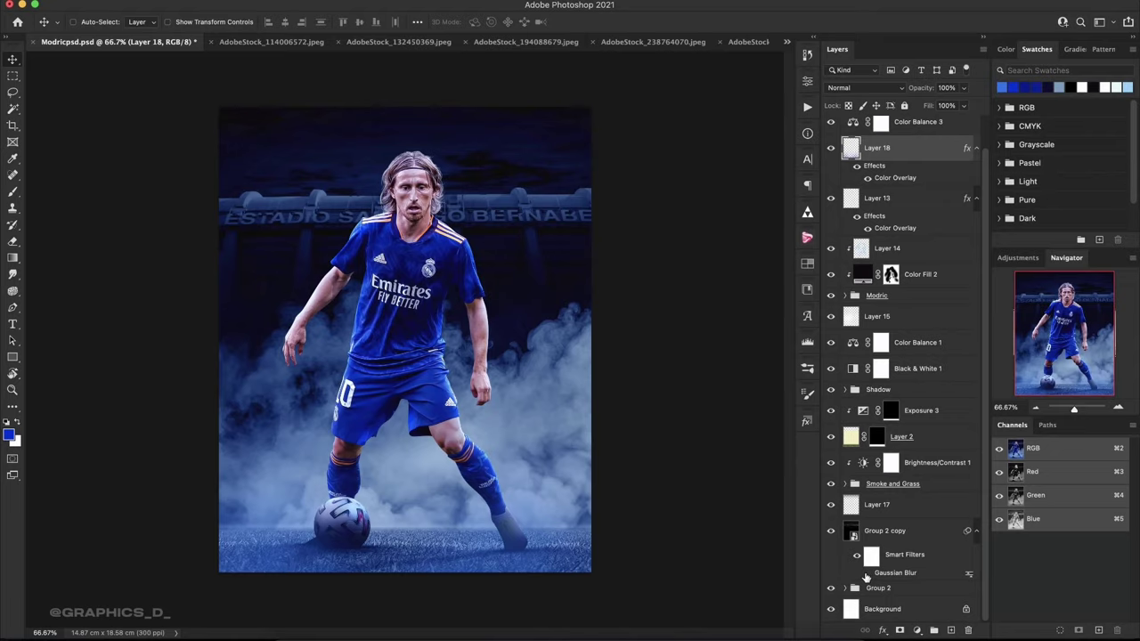
{"action": "left_click", "coordinate": [869, 576]}
{"action": "left_click", "coordinate": [917, 535]}
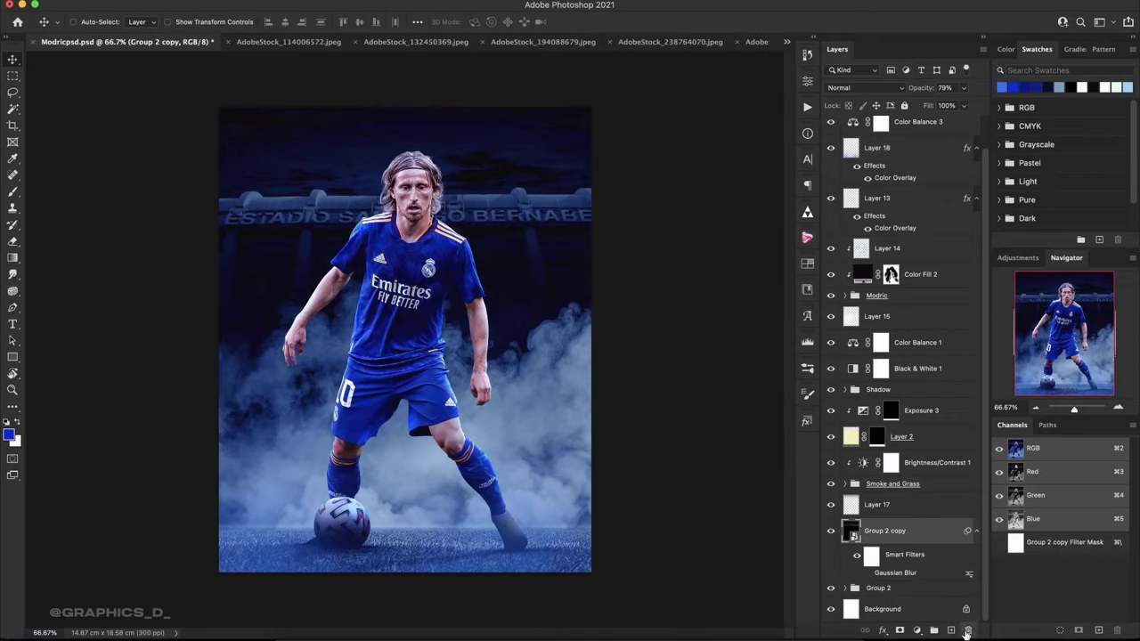
{"action": "left_click", "coordinate": [967, 631]}
{"action": "key", "text": "r"}
{"action": "mouse_move", "coordinate": [414, 295]}
{"action": "left_mouse_down"}
{"action": "mouse_move", "coordinate": [454, 307]}
{"action": "mouse_move", "coordinate": [439, 301]}
{"action": "left_mouse_up"}
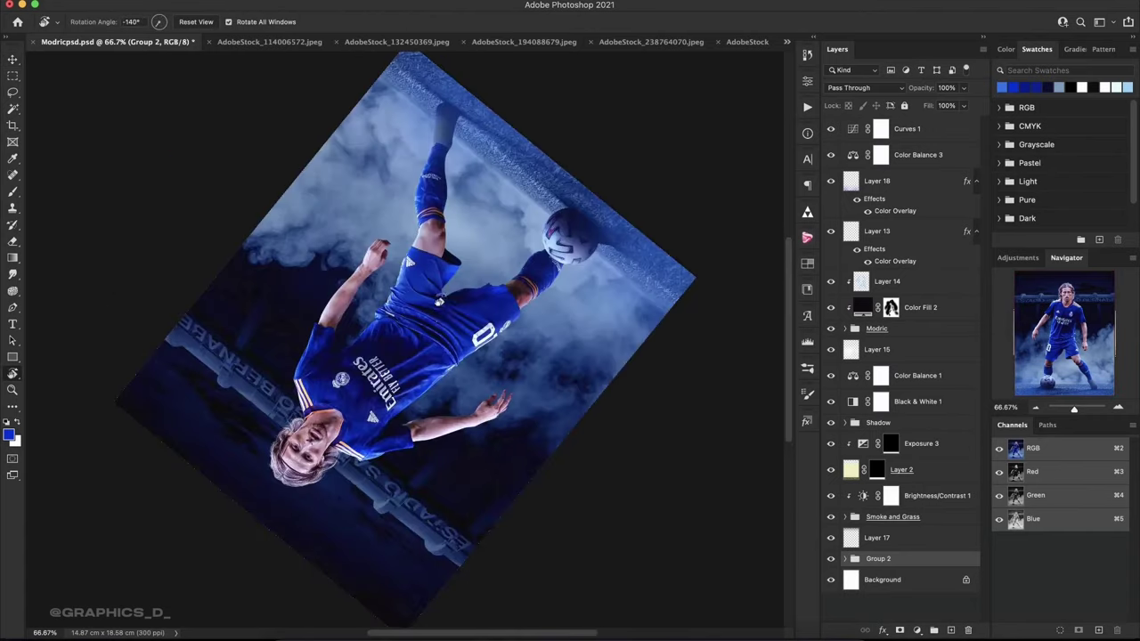
{"action": "left_click_drag", "start_coordinate": [439, 302], "coordinate": [455, 298]}
{"action": "key", "text": "ctrl+s"}
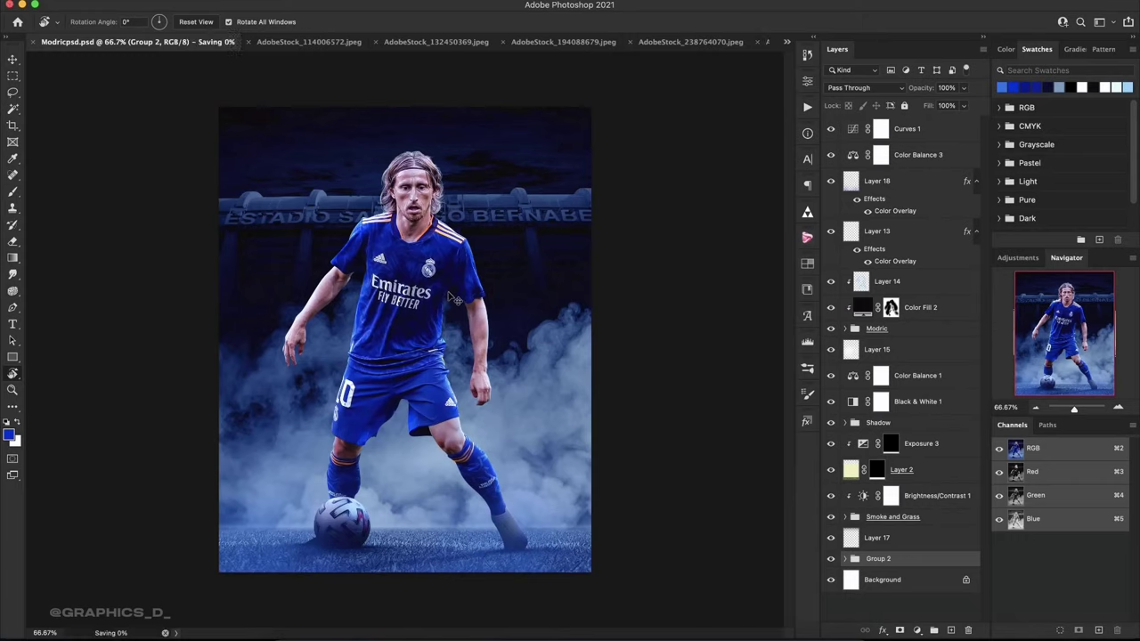
Lower Layer 18's opacity to 84% and make the pasteboard black.
{"action": "left_click", "coordinate": [888, 184]}
{"action": "mouse_move", "coordinate": [921, 110]}
{"action": "left_mouse_down"}
{"action": "mouse_move", "coordinate": [909, 114]}
{"action": "mouse_move", "coordinate": [930, 109]}
{"action": "mouse_move", "coordinate": [913, 93]}
{"action": "left_mouse_up"}
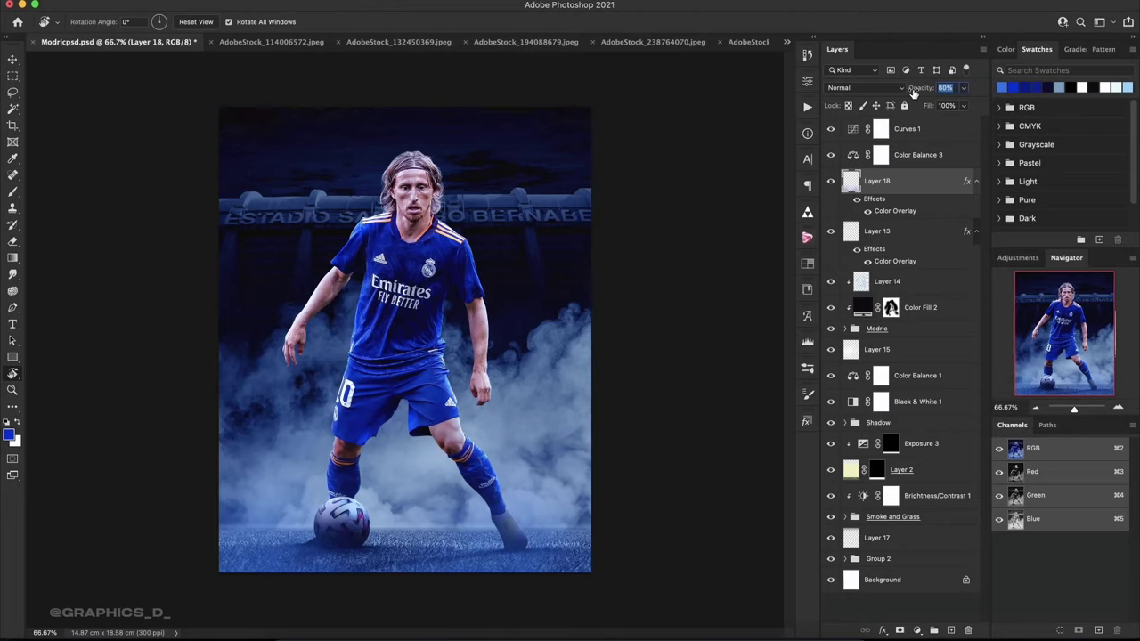
{"action": "mouse_move", "coordinate": [449, 259]}
{"action": "left_mouse_down"}
{"action": "mouse_move", "coordinate": [454, 408]}
{"action": "mouse_move", "coordinate": [330, 303]}
{"action": "left_mouse_up"}
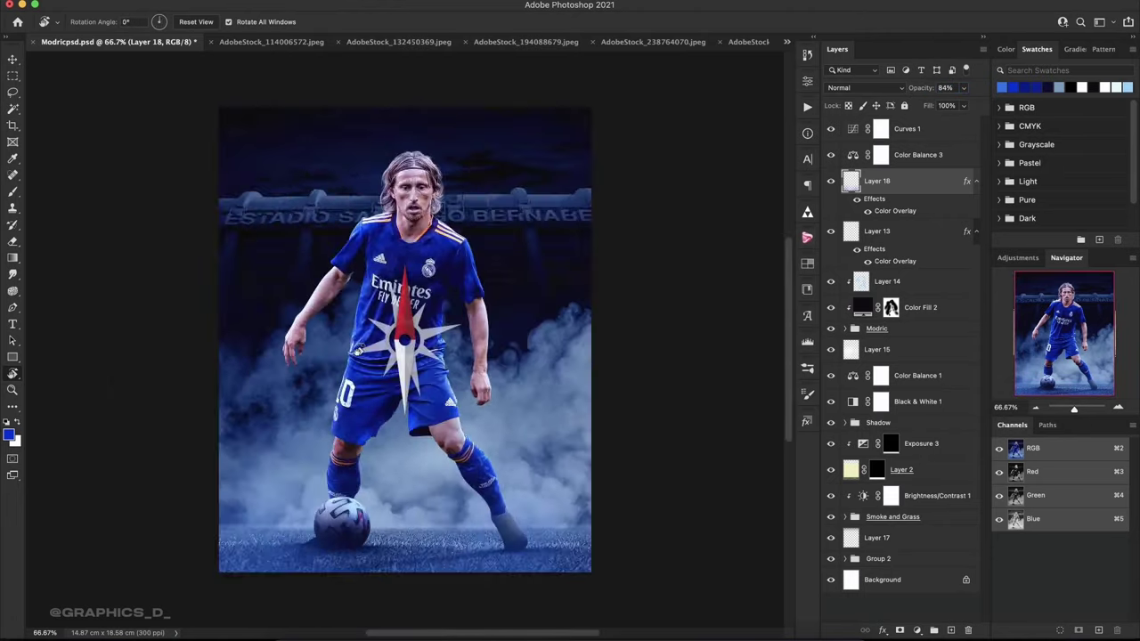
{"action": "right_click", "coordinate": [700, 187]}
{"action": "left_click", "coordinate": [705, 204]}
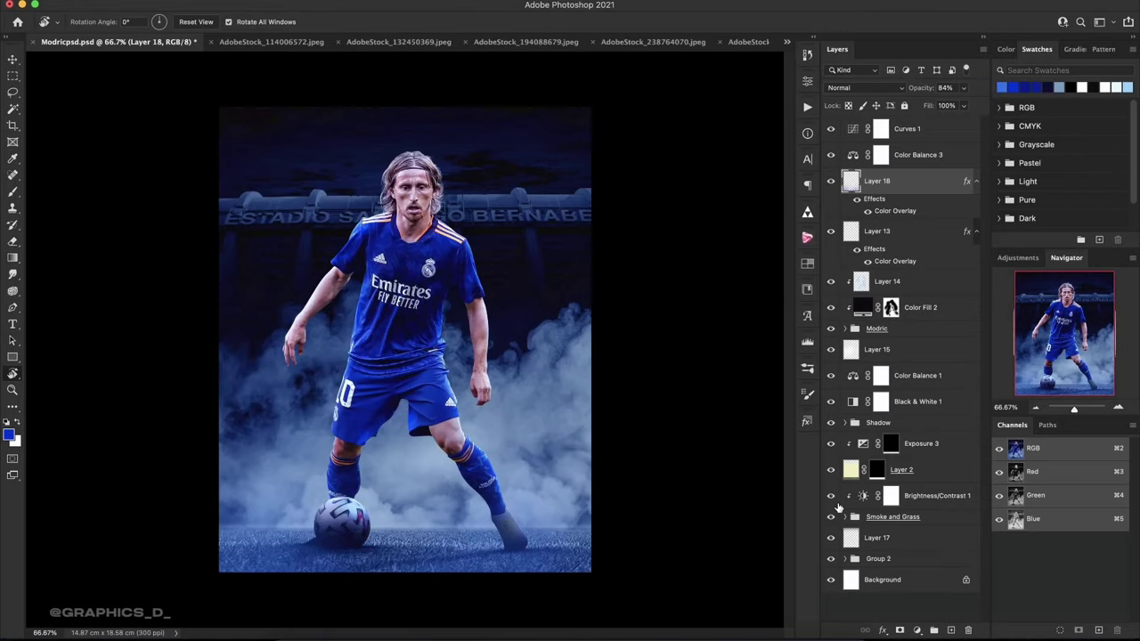
{"action": "left_click", "coordinate": [846, 518]}
{"action": "left_click", "coordinate": [846, 518]}
{"action": "left_click", "coordinate": [844, 558]}
{"action": "scroll", "coordinate": [856, 566], "scroll_direction": "down", "scroll_amount": 2}
{"action": "left_click", "coordinate": [843, 507]}
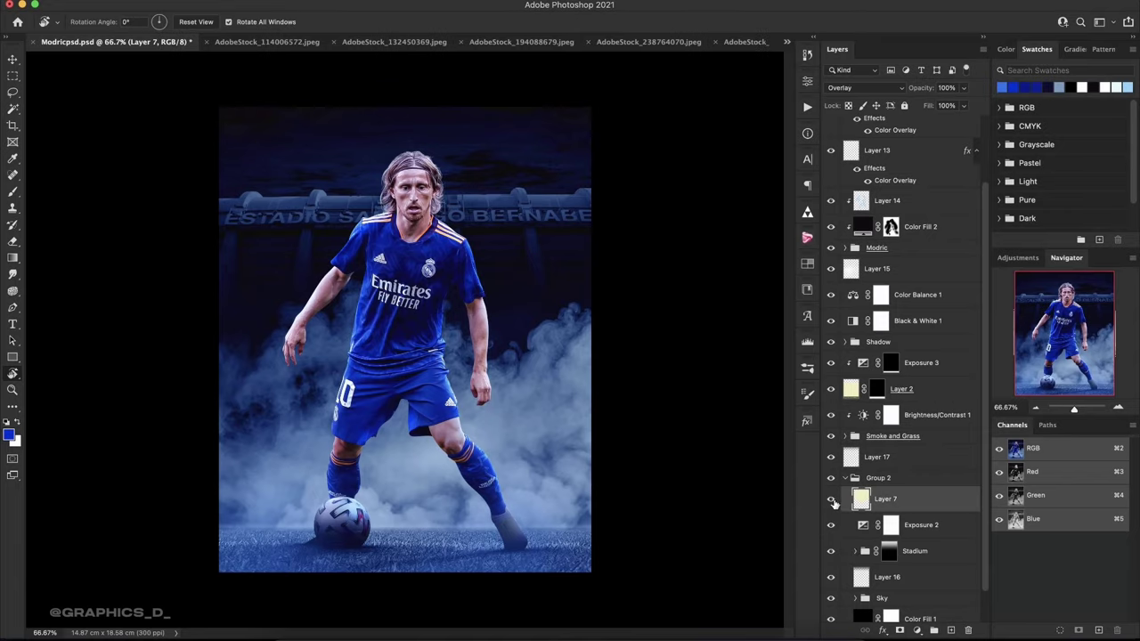
{"action": "left_click", "coordinate": [832, 501]}
{"action": "left_click", "coordinate": [832, 502]}
{"action": "left_click", "coordinate": [833, 510]}
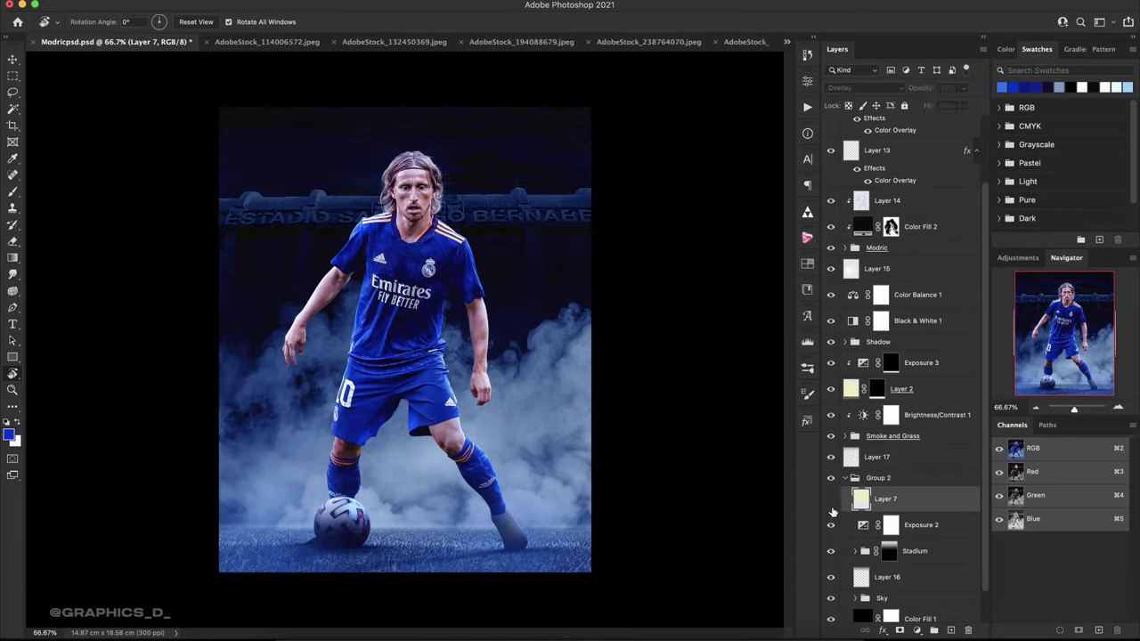
{"action": "left_click", "coordinate": [832, 503]}
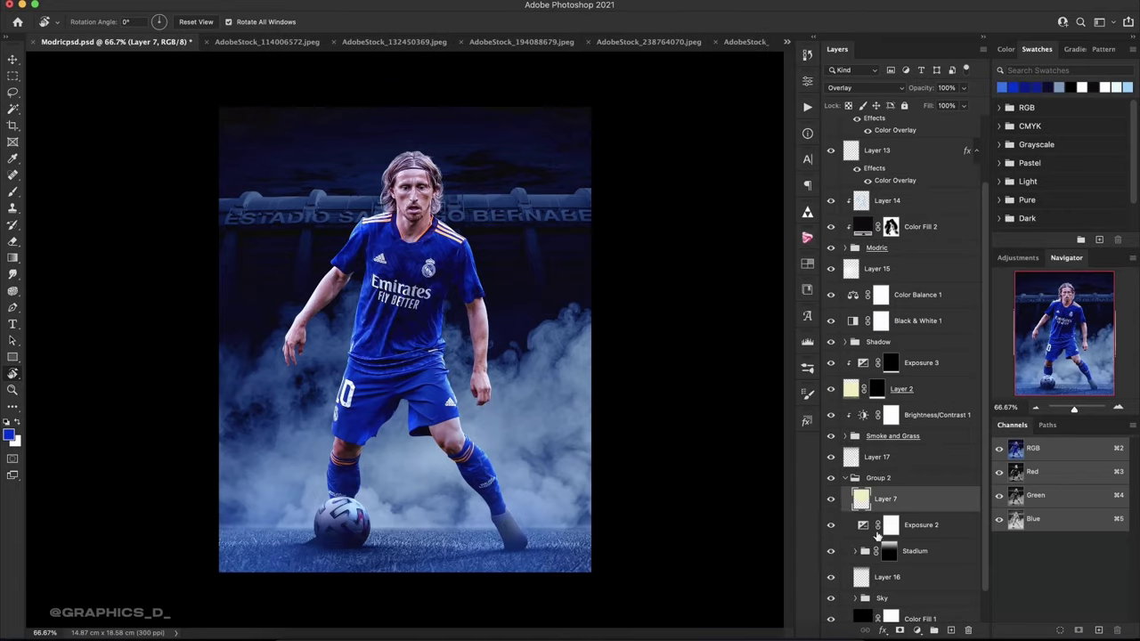
{"action": "left_click", "coordinate": [901, 631]}
{"action": "key", "text": "g"}
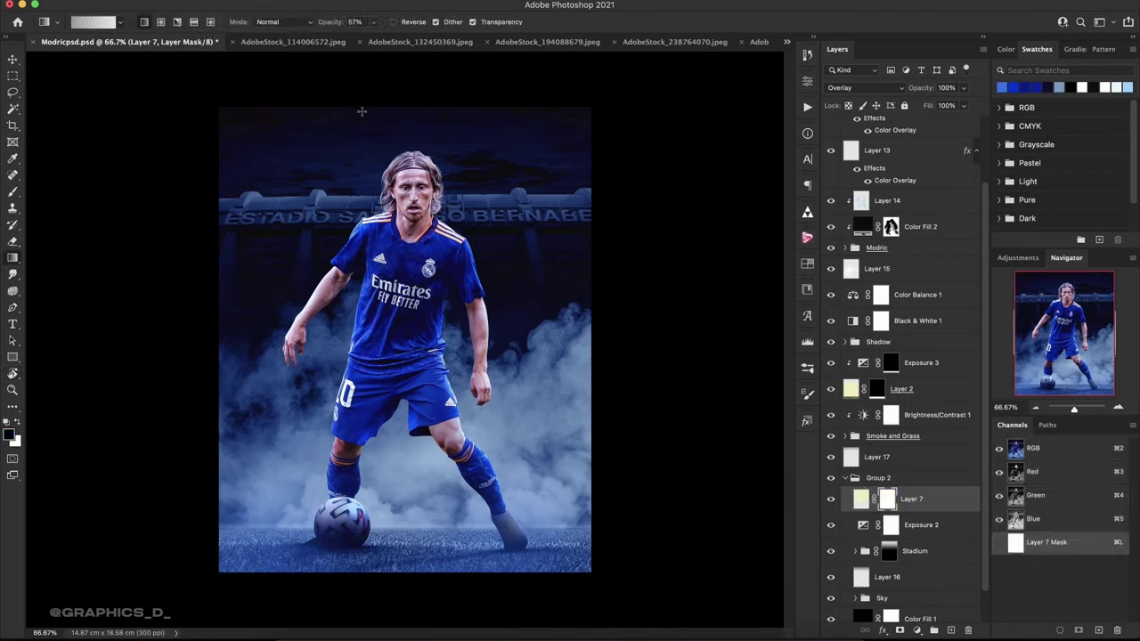
{"action": "key", "text": "d"}
{"action": "key", "text": "x"}
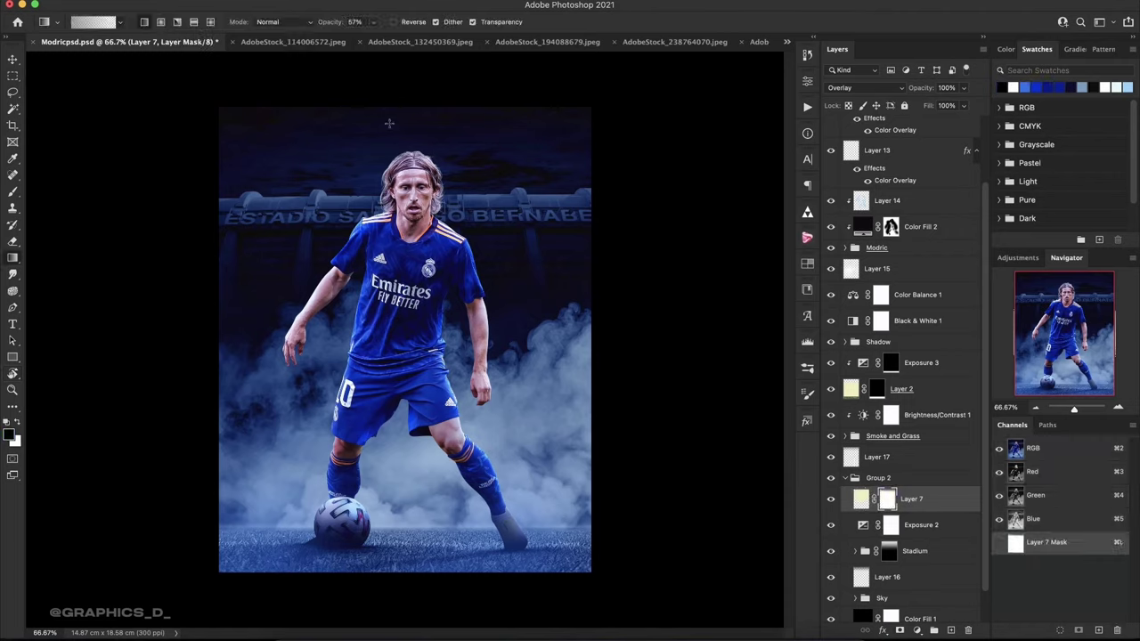
{"action": "left_click_drag", "start_coordinate": [389, 123], "coordinate": [396, 136]}
{"action": "key", "text": "0"}
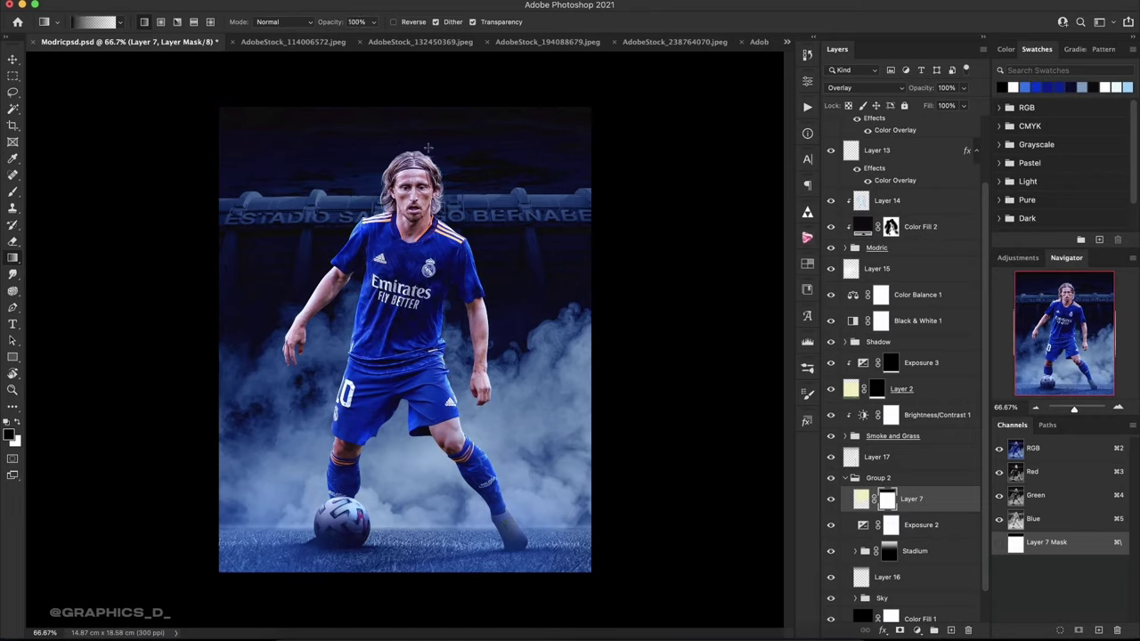
{"action": "scroll", "coordinate": [860, 216], "scroll_direction": "up", "scroll_amount": 3}
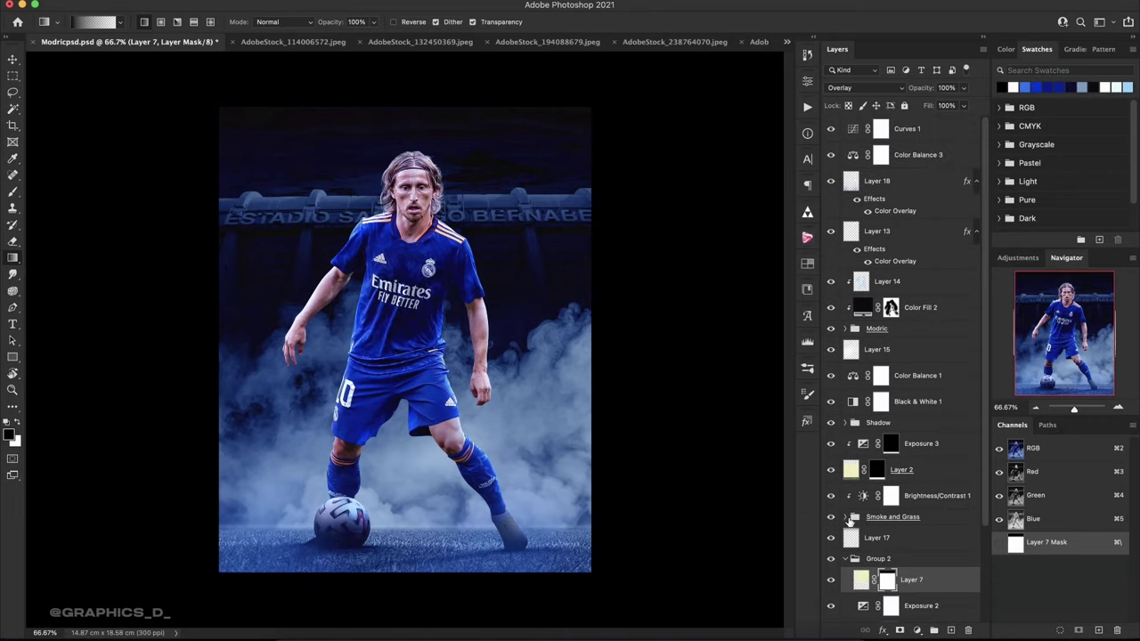
{"action": "left_click", "coordinate": [845, 560]}
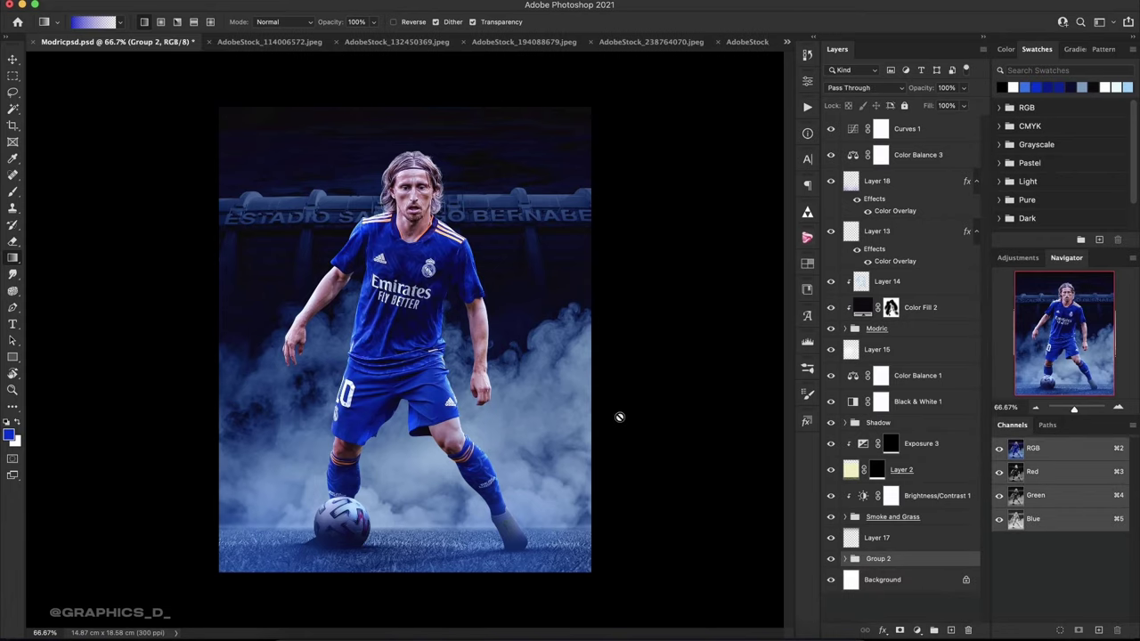
{"action": "key", "text": "r"}
{"action": "mouse_move", "coordinate": [407, 275]}
{"action": "left_mouse_down"}
{"action": "mouse_move", "coordinate": [446, 385]}
{"action": "mouse_move", "coordinate": [463, 276]}
{"action": "mouse_move", "coordinate": [414, 314]}
{"action": "left_mouse_up"}
{"action": "key", "text": "ctrl+s"}
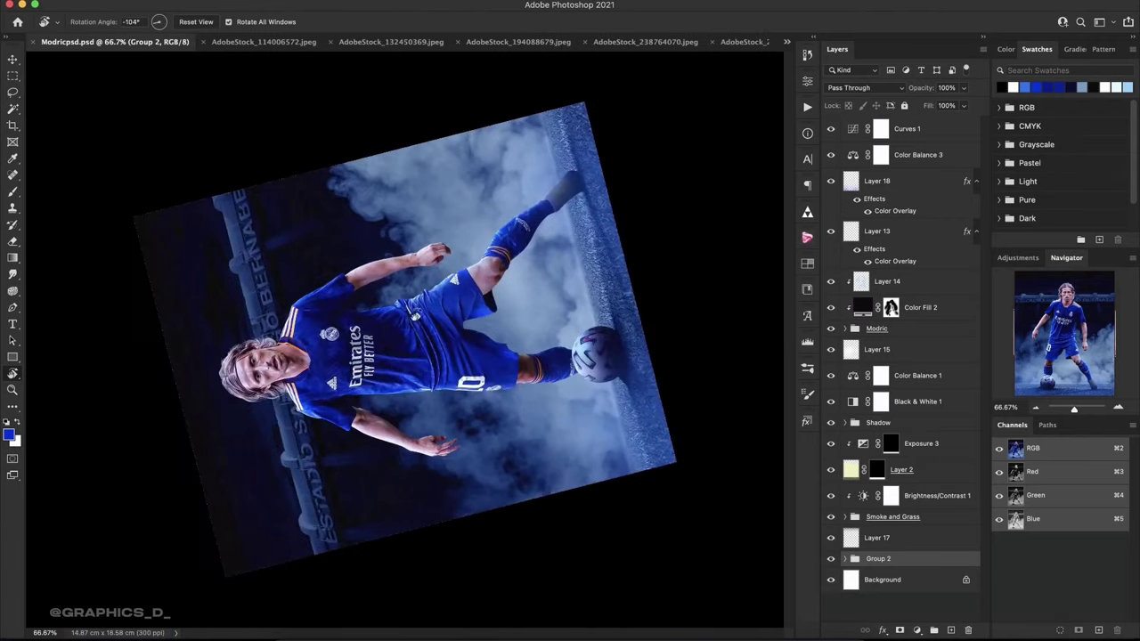
{"action": "left_click_drag", "start_coordinate": [438, 383], "coordinate": [469, 290]}
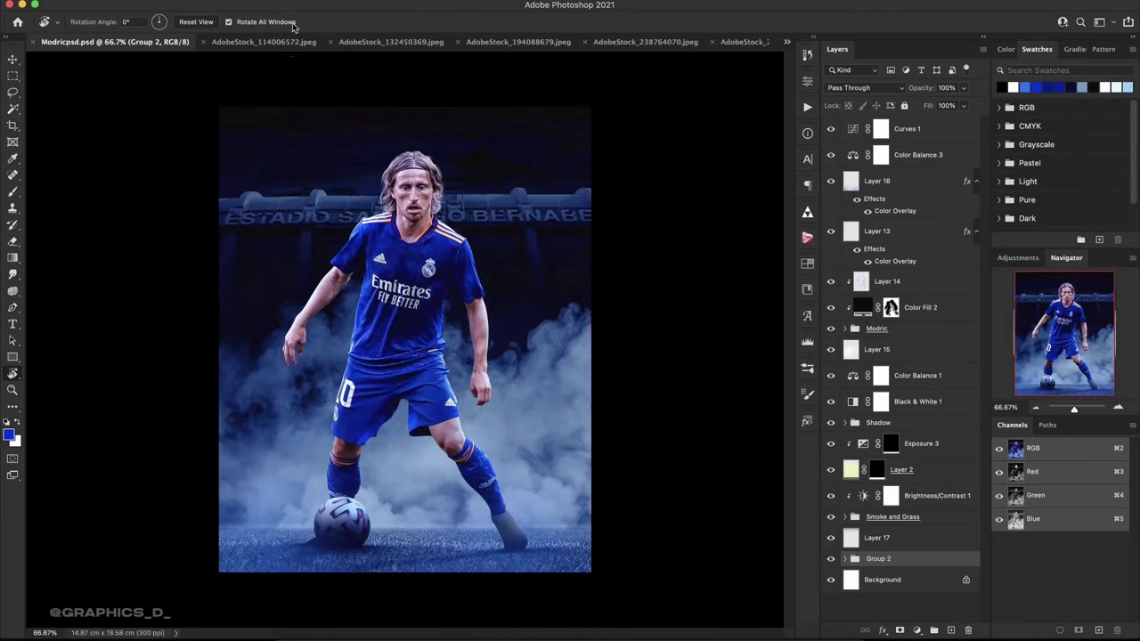
Open the red-and-blue smoke image, then return to Modricpsd.psd with Brightness/Contrast 1 selected.
{"action": "left_click", "coordinate": [392, 41]}
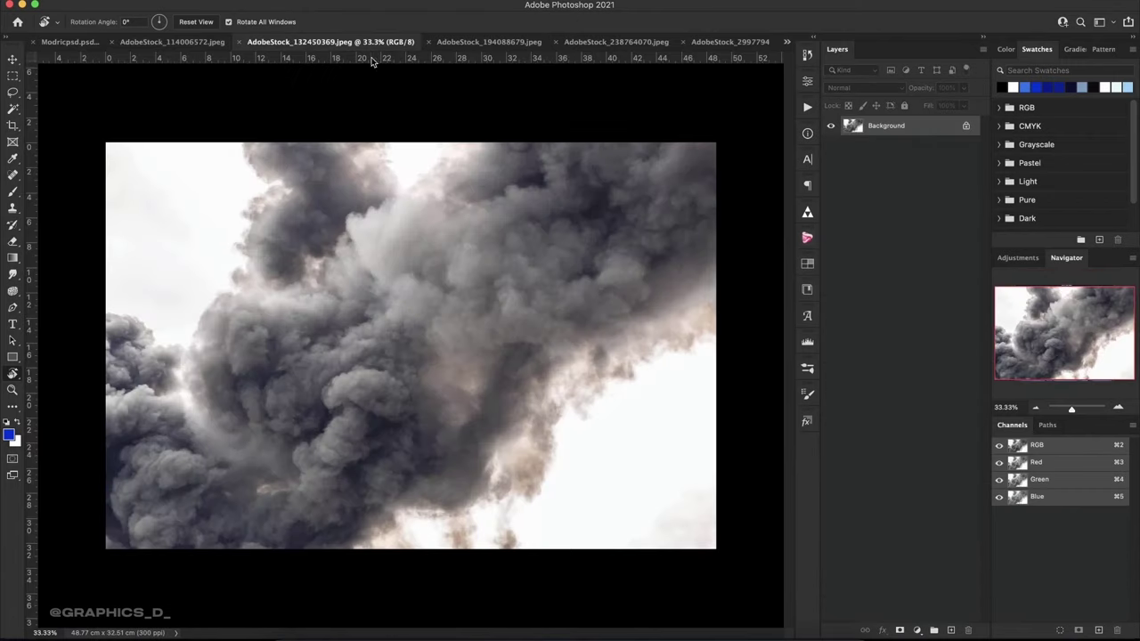
{"action": "left_click", "coordinate": [239, 42]}
{"action": "left_click", "coordinate": [267, 42]}
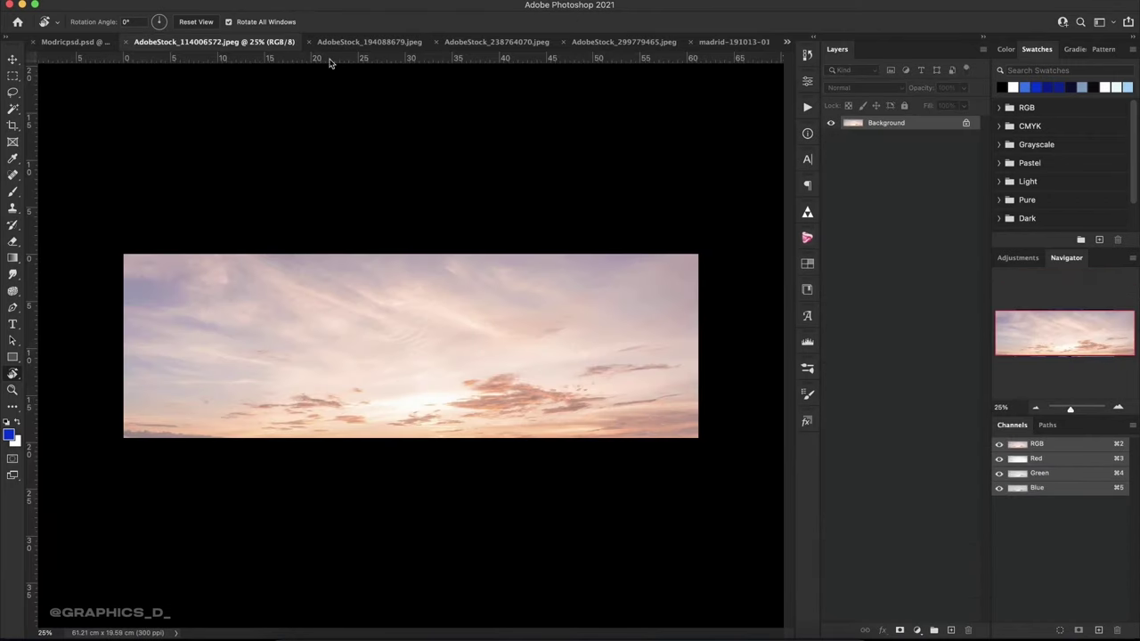
{"action": "left_click", "coordinate": [389, 43]}
{"action": "left_click", "coordinate": [465, 43]}
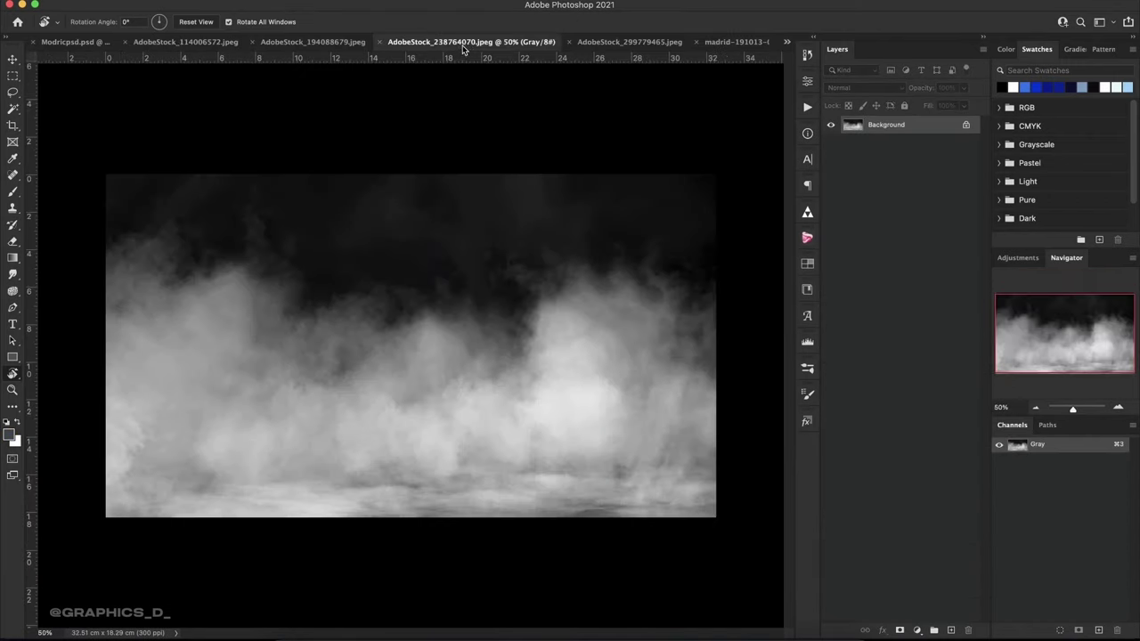
{"action": "left_click", "coordinate": [605, 42]}
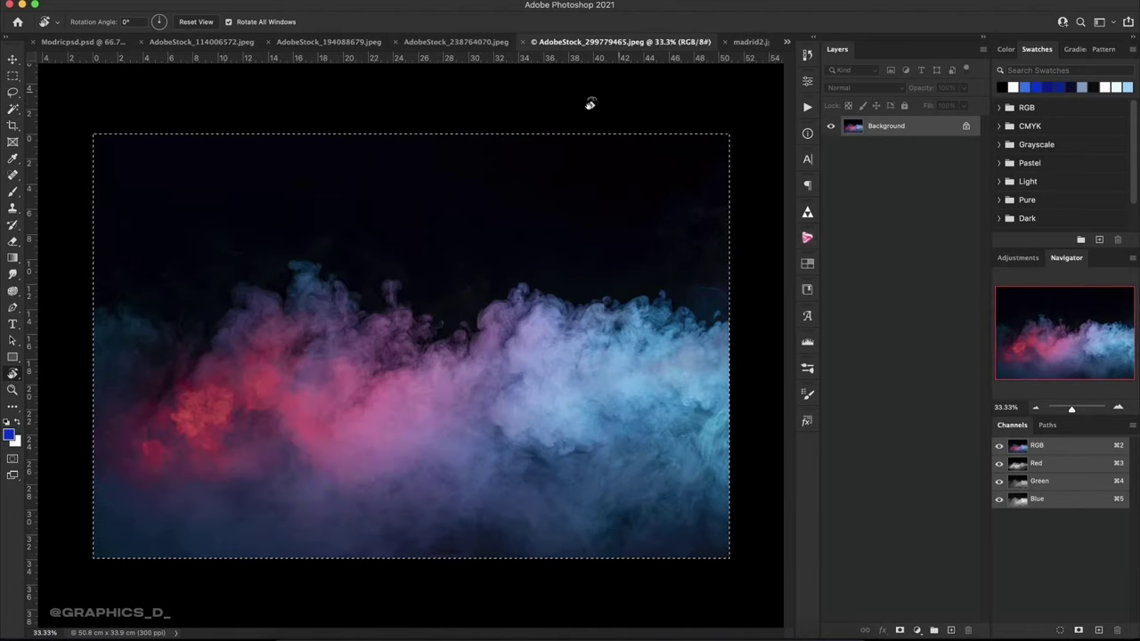
{"action": "key", "text": "v"}
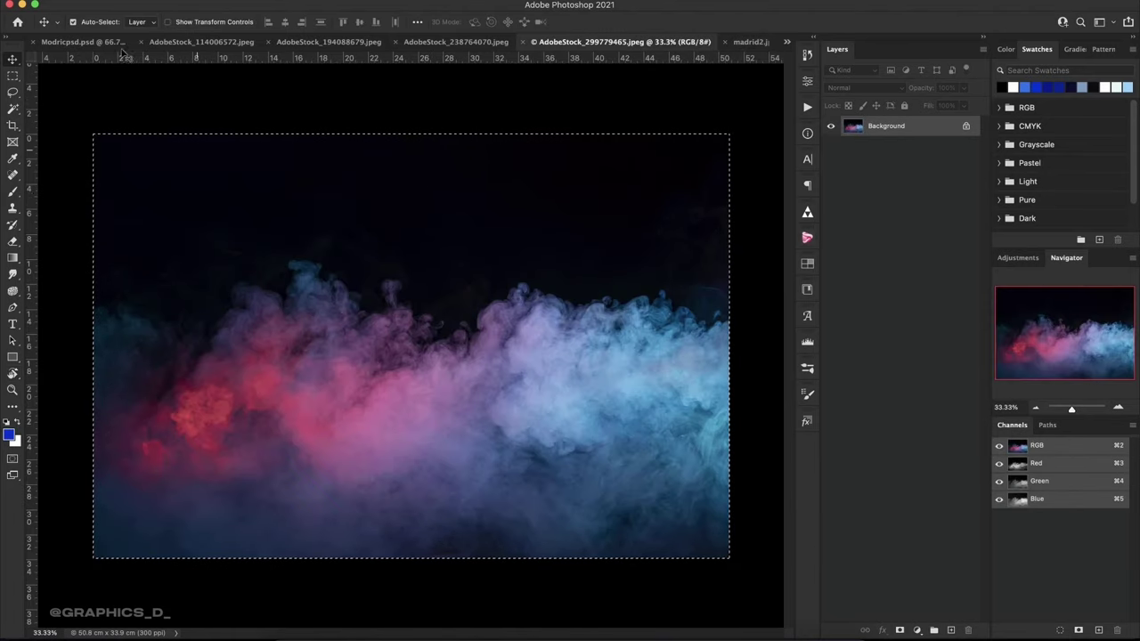
{"action": "left_click", "coordinate": [119, 43]}
{"action": "left_click", "coordinate": [917, 495]}
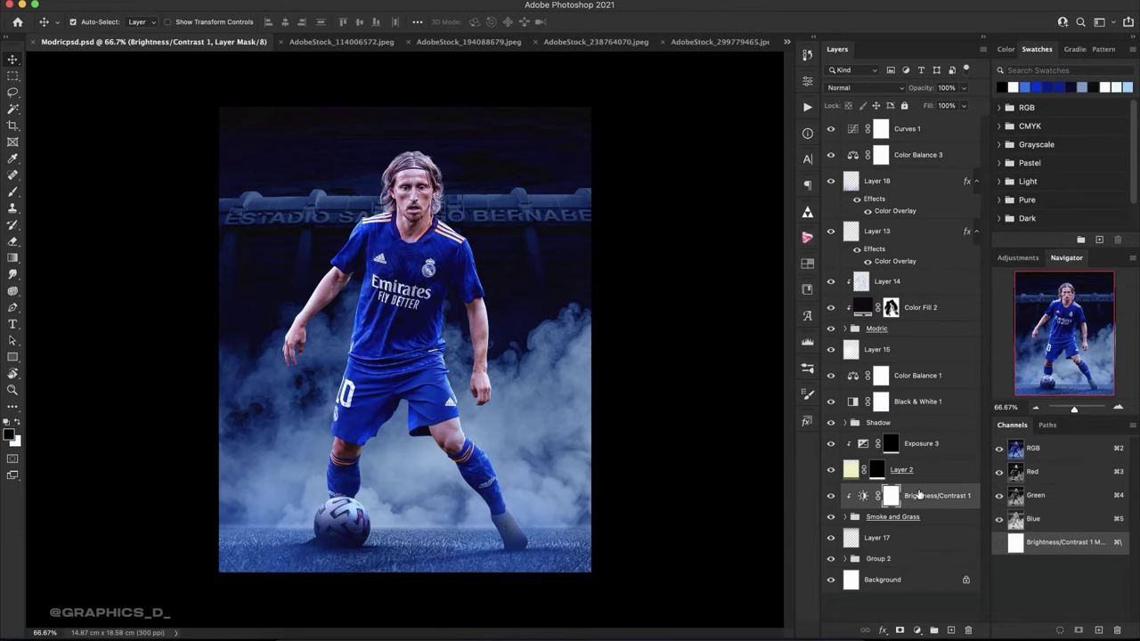
Paste the smoke as Layer 19 and move it above Layer 14.
{"action": "key", "text": "ctrl+v"}
{"action": "key", "text": "ctrl+t"}
{"action": "key", "text": "Return"}
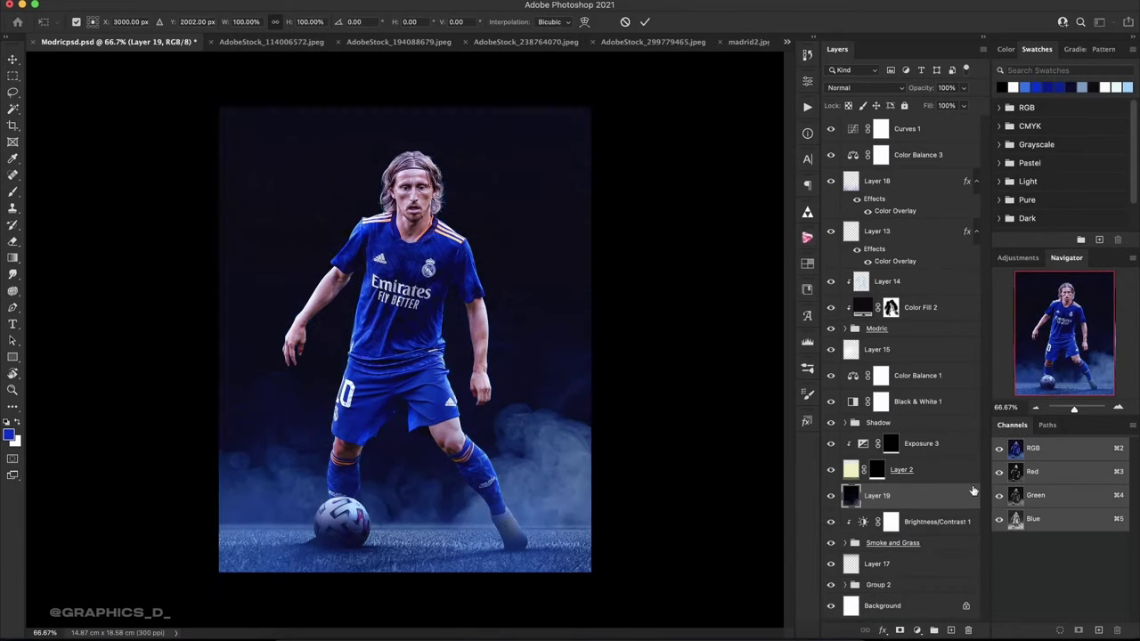
{"action": "left_click_drag", "start_coordinate": [950, 504], "coordinate": [953, 273]}
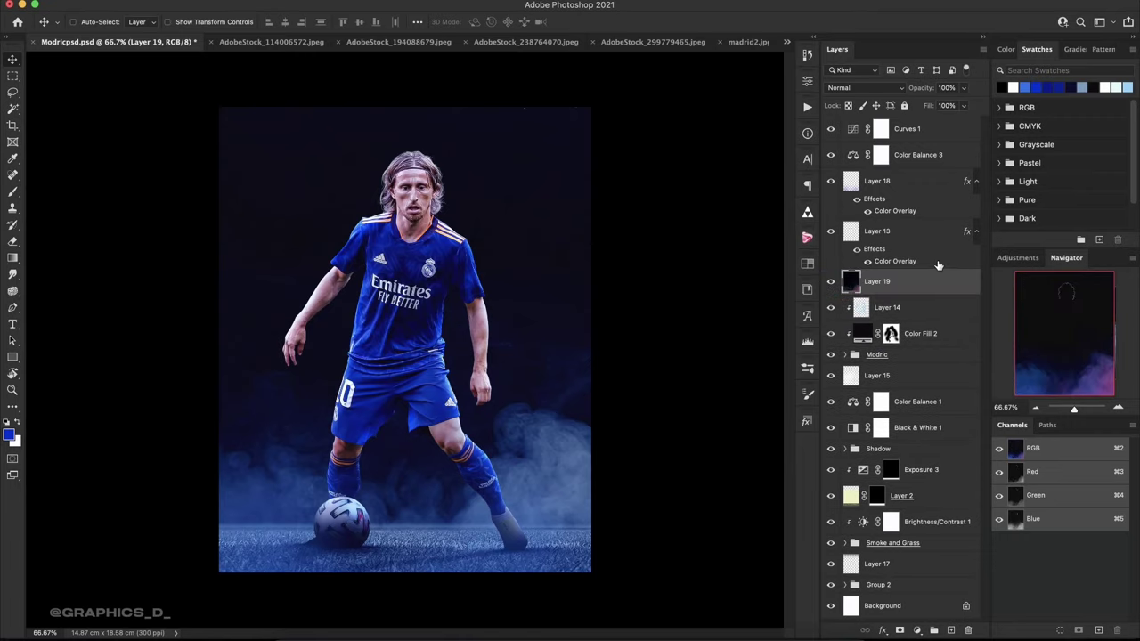
Scale the smoke to about 29.55%, tilt it 14.5°, and blend it with Screen.
{"action": "key", "text": "ctrl+t"}
{"action": "left_click_drag", "start_coordinate": [595, 424], "coordinate": [456, 292]}
{"action": "left_click_drag", "start_coordinate": [282, 24], "coordinate": [234, 24]}
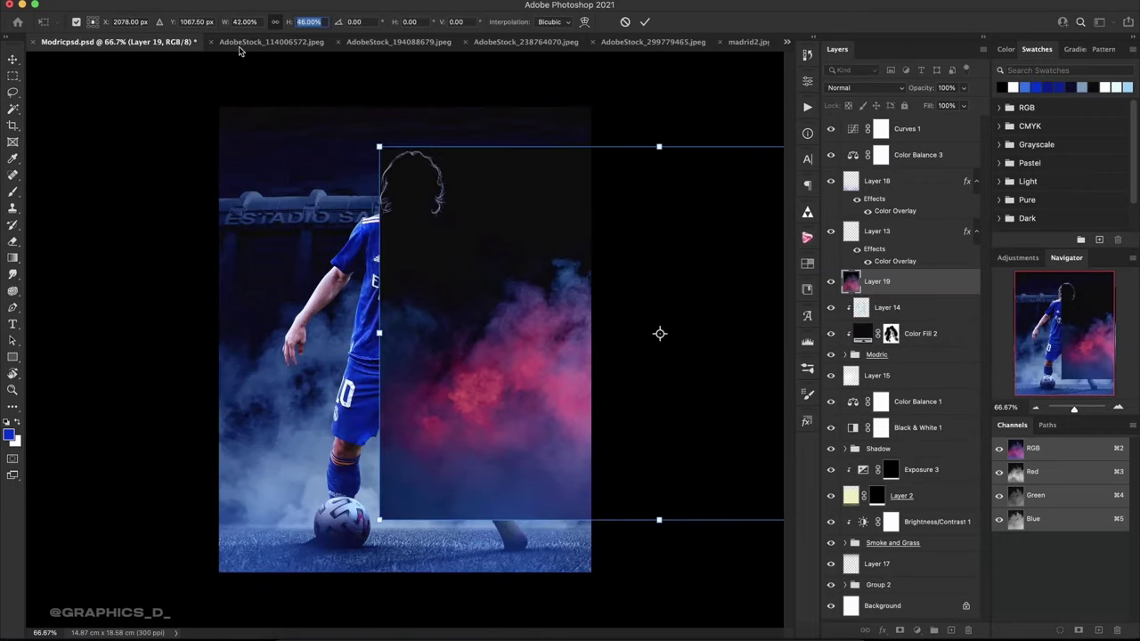
{"action": "left_click_drag", "start_coordinate": [580, 465], "coordinate": [366, 571]}
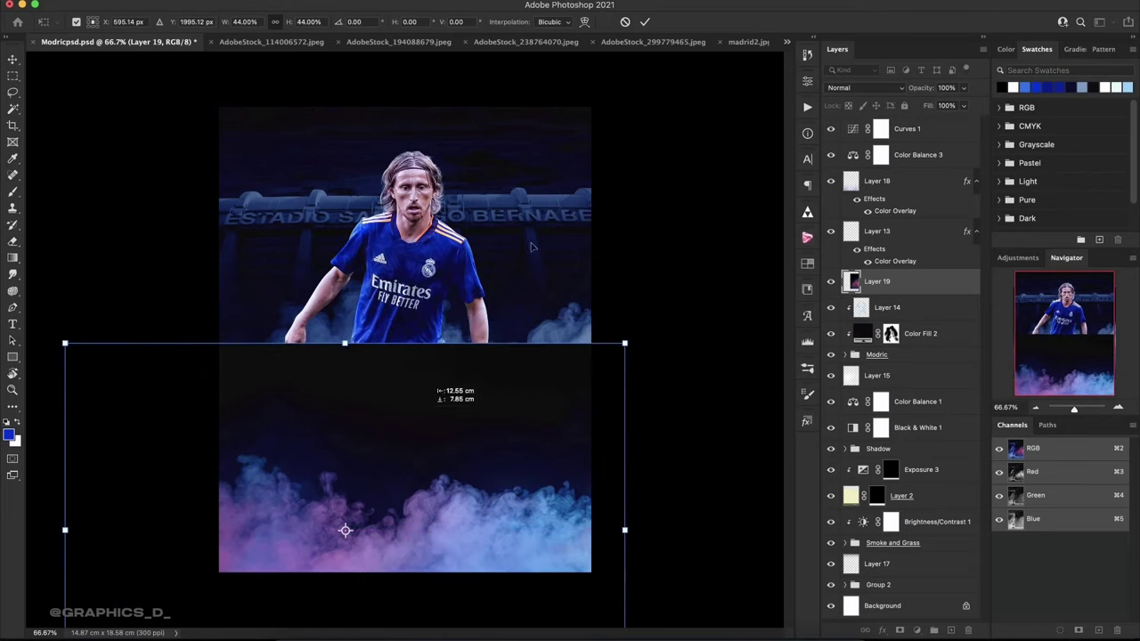
{"action": "left_click", "coordinate": [878, 88]}
{"action": "left_click", "coordinate": [842, 199]}
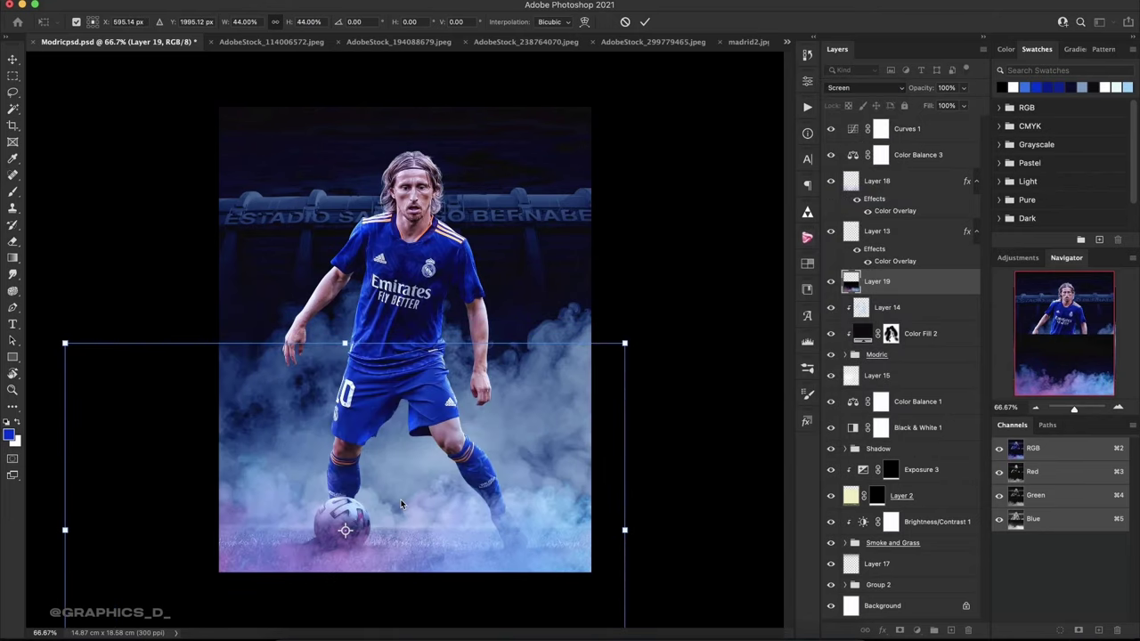
{"action": "mouse_move", "coordinate": [606, 354]}
{"action": "left_mouse_down"}
{"action": "mouse_move", "coordinate": [362, 492]}
{"action": "mouse_move", "coordinate": [392, 498]}
{"action": "left_mouse_up"}
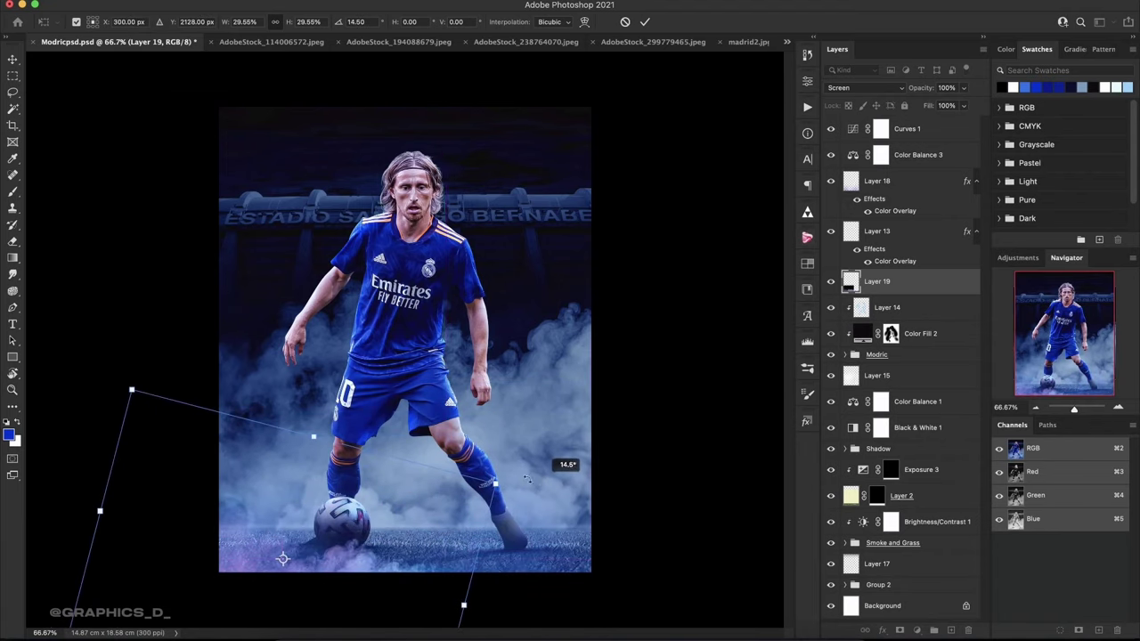
{"action": "left_click_drag", "start_coordinate": [570, 427], "coordinate": [479, 499]}
{"action": "key", "text": "Return"}
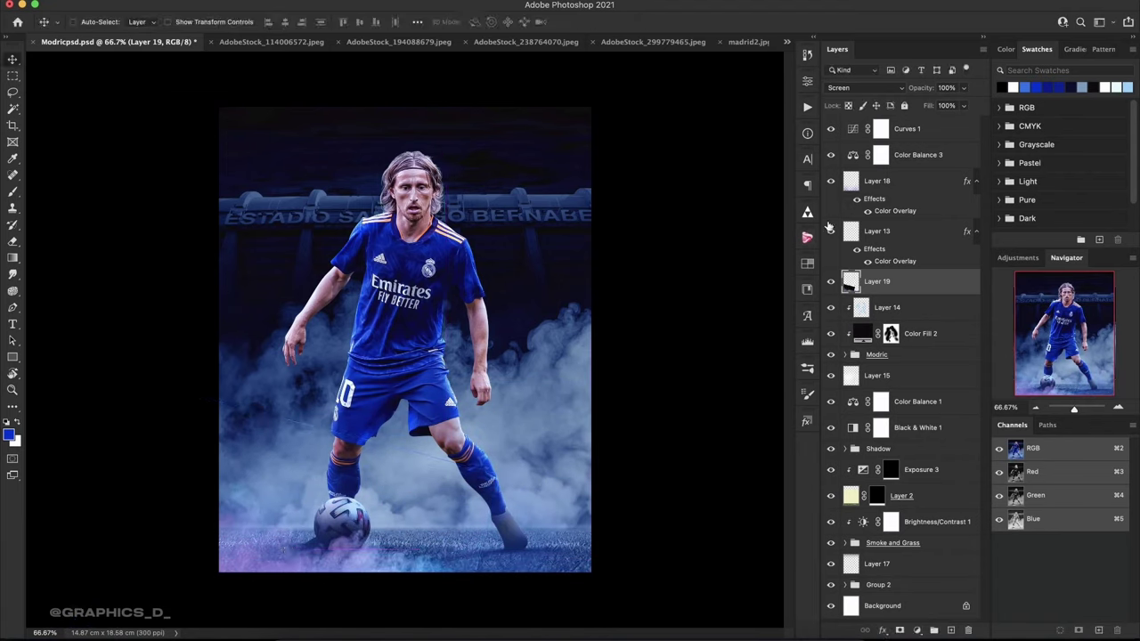
Enlarge Layer 19's smoke to 144.12% tilted 7.06°, toggling Layers 18 and 19 to compare.
{"action": "left_click", "coordinate": [831, 180]}
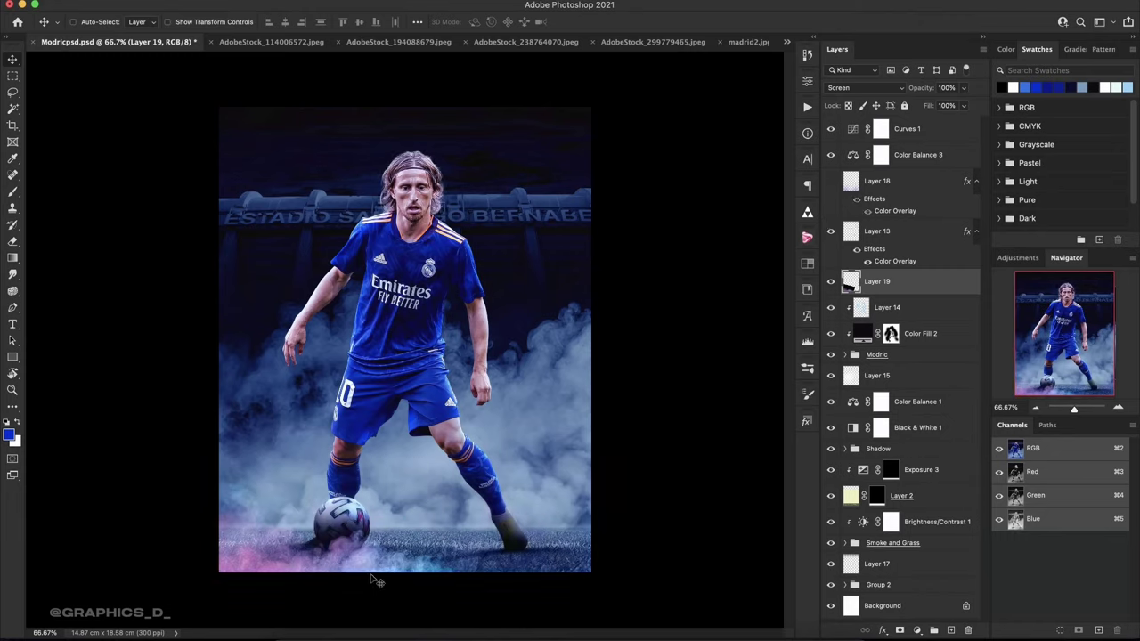
{"action": "left_click_drag", "start_coordinate": [376, 581], "coordinate": [659, 526]}
{"action": "key", "text": "ctrl+t"}
{"action": "mouse_move", "coordinate": [614, 461]}
{"action": "left_mouse_down"}
{"action": "mouse_move", "coordinate": [626, 284]}
{"action": "mouse_move", "coordinate": [570, 493]}
{"action": "mouse_move", "coordinate": [483, 511]}
{"action": "left_mouse_up"}
{"action": "mouse_move", "coordinate": [645, 452]}
{"action": "left_mouse_down"}
{"action": "mouse_move", "coordinate": [653, 463]}
{"action": "mouse_move", "coordinate": [596, 500]}
{"action": "mouse_move", "coordinate": [546, 565]}
{"action": "mouse_move", "coordinate": [414, 581]}
{"action": "mouse_move", "coordinate": [514, 554]}
{"action": "mouse_move", "coordinate": [526, 574]}
{"action": "mouse_move", "coordinate": [513, 578]}
{"action": "mouse_move", "coordinate": [637, 588]}
{"action": "mouse_move", "coordinate": [543, 569]}
{"action": "mouse_move", "coordinate": [549, 554]}
{"action": "mouse_move", "coordinate": [463, 543]}
{"action": "left_mouse_up"}
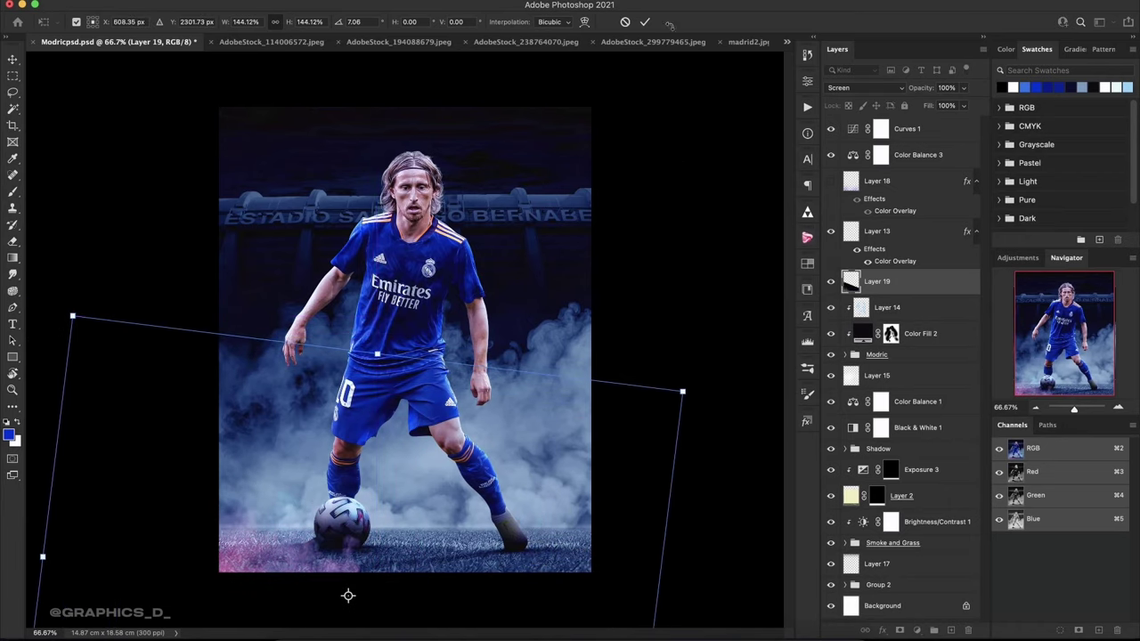
{"action": "left_click", "coordinate": [641, 24]}
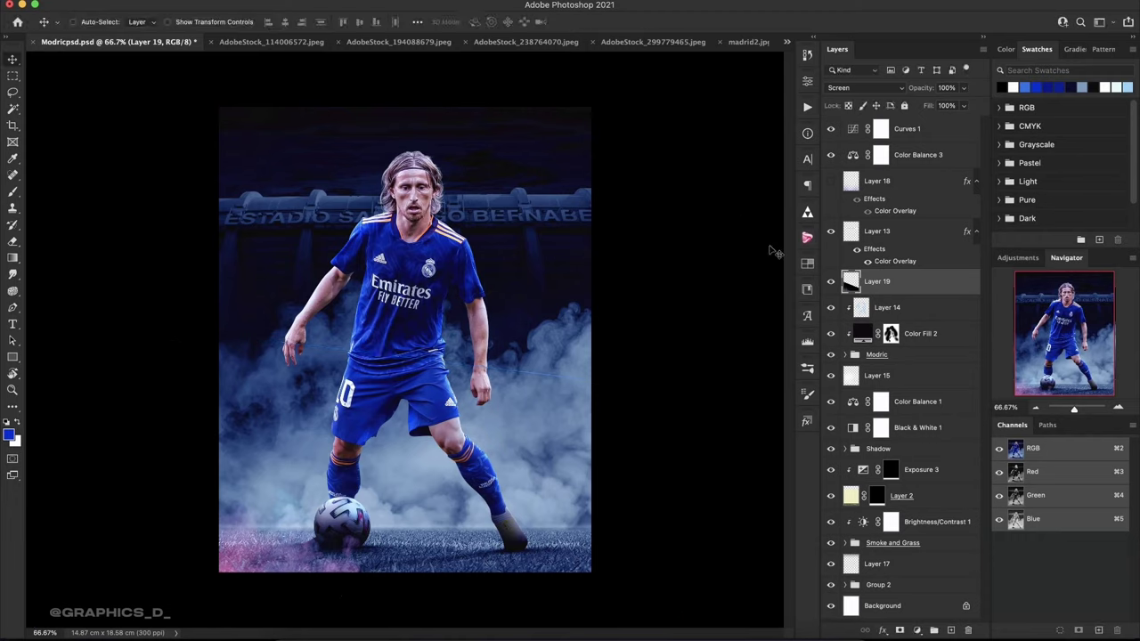
{"action": "left_click", "coordinate": [831, 183]}
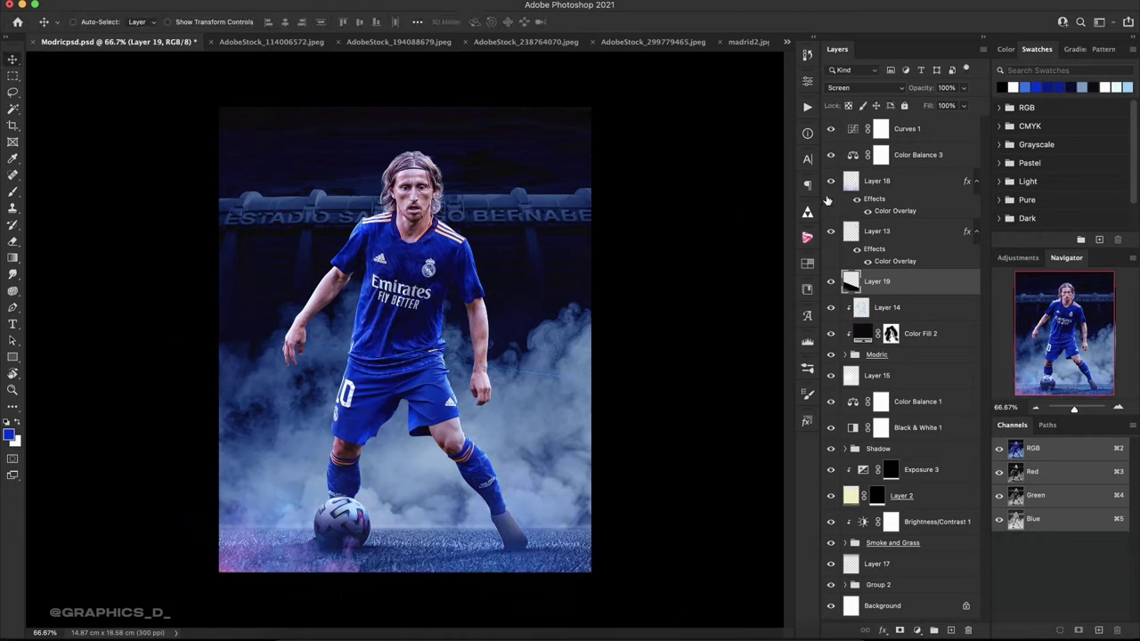
{"action": "left_click", "coordinate": [831, 282]}
Toggle Layer 19's visibility to compare the poster with and without the pink smoke.
{"action": "key", "text": "r"}
{"action": "left_click", "coordinate": [831, 283]}
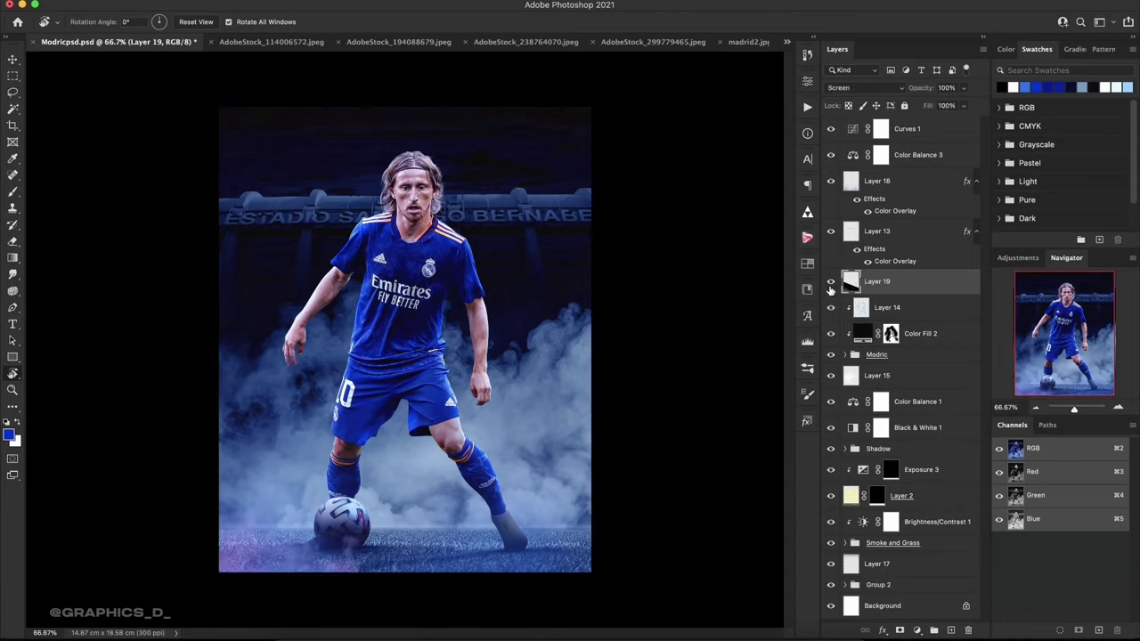
{"action": "left_click", "coordinate": [831, 283]}
{"action": "left_click", "coordinate": [831, 284]}
Mask out the pink glow near the ball on Layer 19 with a 140 px soft brush.
{"action": "left_click", "coordinate": [901, 630]}
{"action": "key", "text": "b"}
{"action": "right_click", "coordinate": [353, 294]}
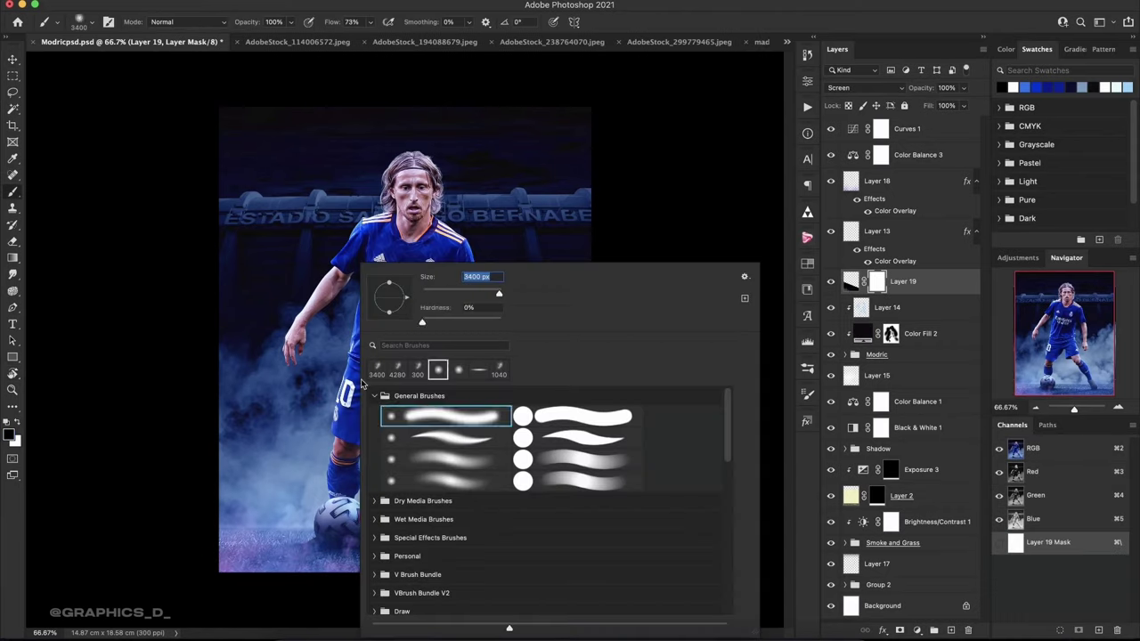
{"action": "left_click", "coordinate": [267, 370]}
{"action": "key", "text": "ctrl+z"}
{"action": "right_click", "coordinate": [388, 295]}
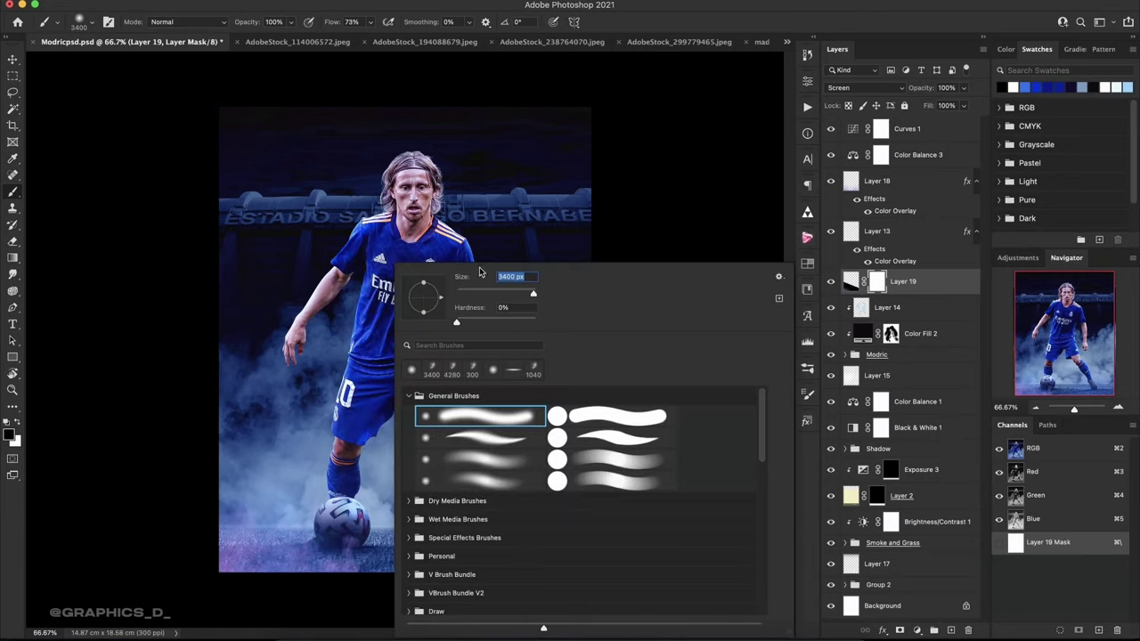
{"action": "key", "text": "Return"}
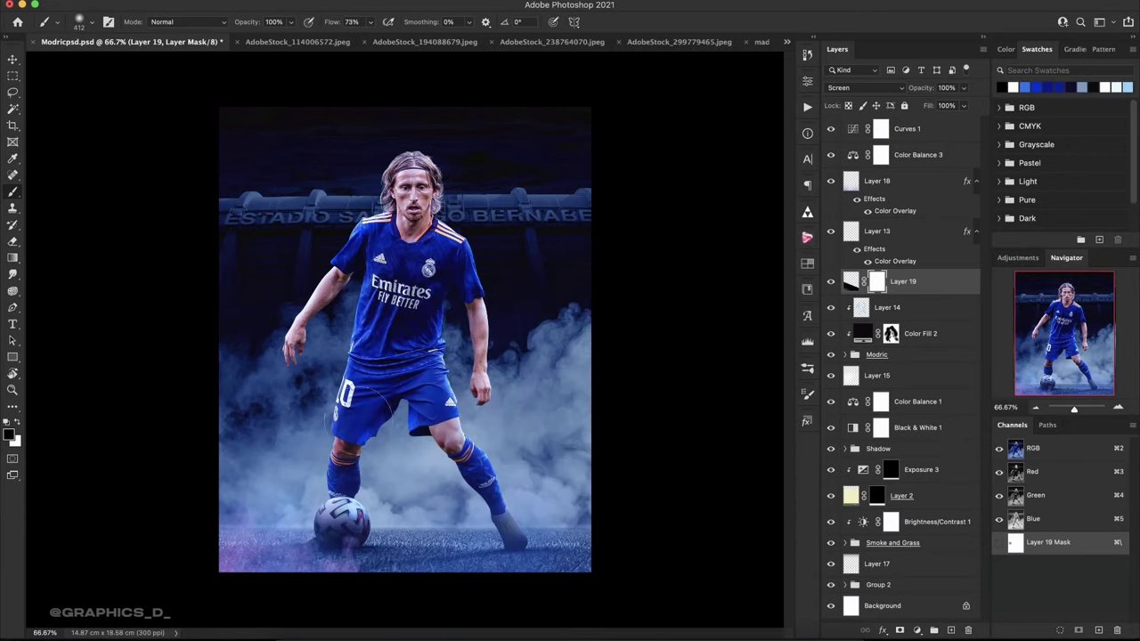
{"action": "mouse_move", "coordinate": [383, 554]}
{"action": "left_mouse_down"}
{"action": "mouse_move", "coordinate": [351, 575]}
{"action": "mouse_move", "coordinate": [268, 545]}
{"action": "left_mouse_up"}
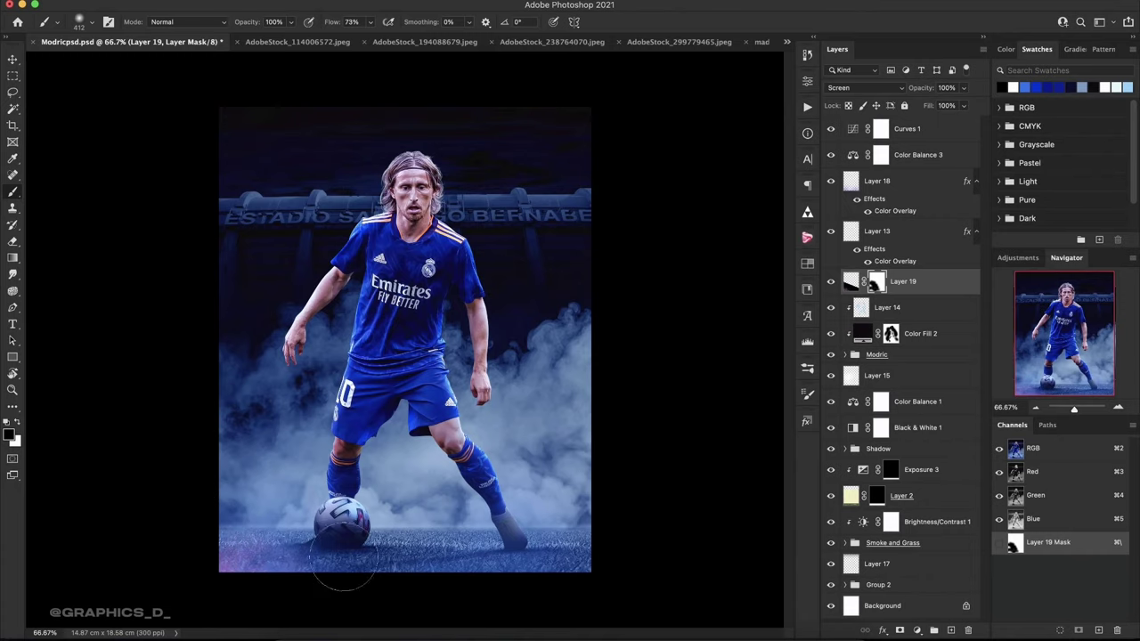
Delete Layer 19 and rotate the canvas view to a comfortable angle.
{"action": "left_click", "coordinate": [968, 630]}
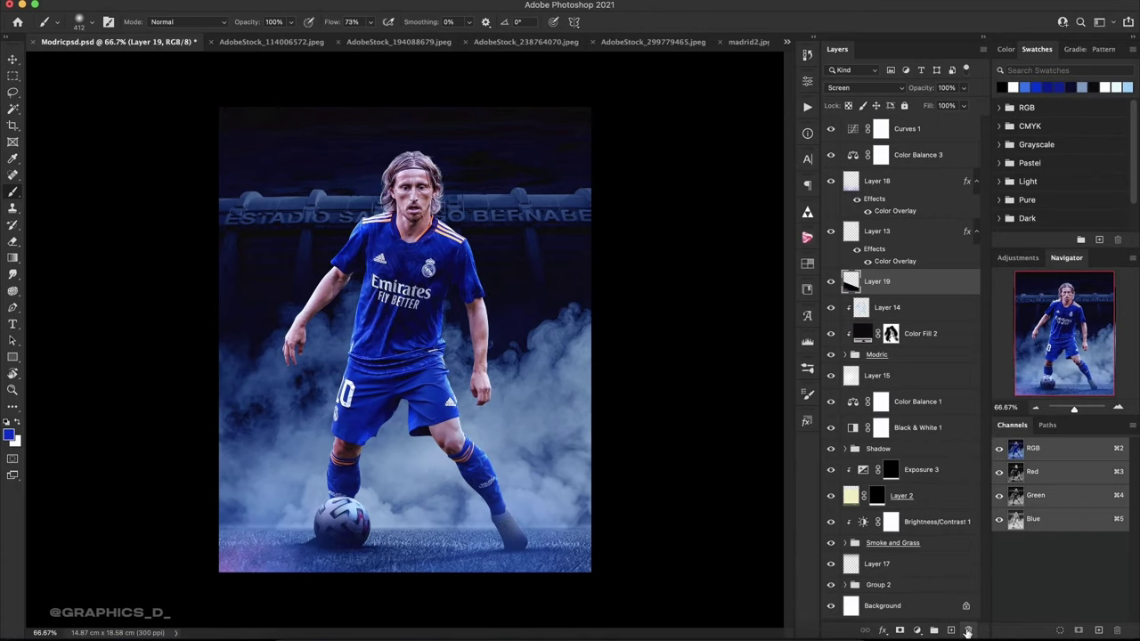
{"action": "key", "text": "r"}
{"action": "mouse_move", "coordinate": [406, 396]}
{"action": "left_mouse_down"}
{"action": "mouse_move", "coordinate": [481, 338]}
{"action": "mouse_move", "coordinate": [401, 346]}
{"action": "left_mouse_up"}
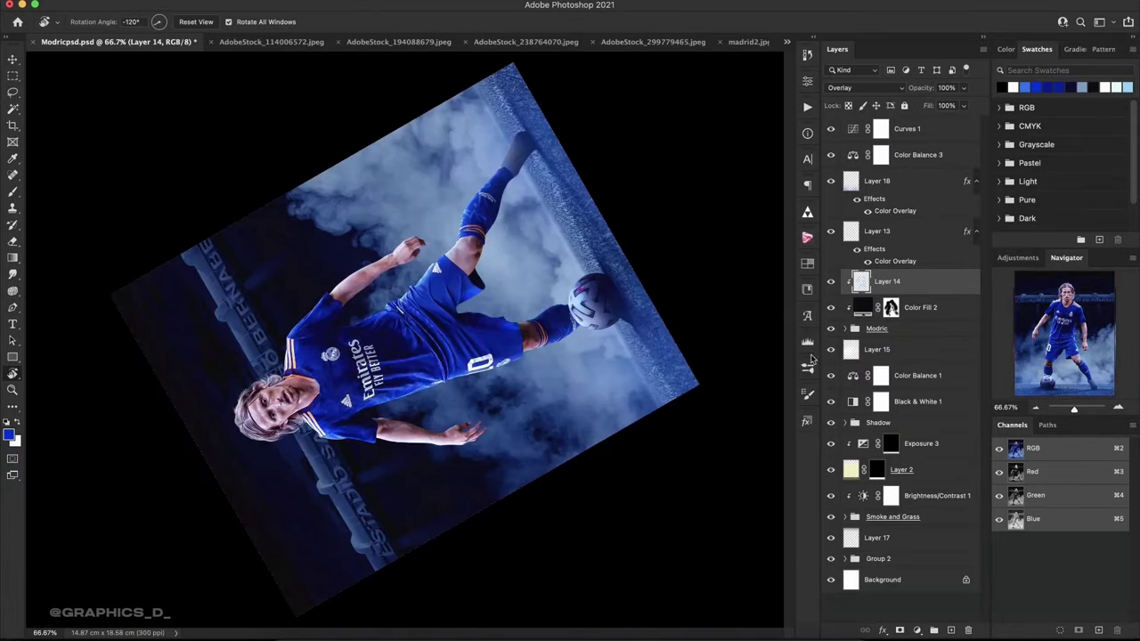
Add a new layer above Color Fill 2 and zoom in with a 33 px soft brush.
{"action": "left_click", "coordinate": [927, 310]}
{"action": "left_click", "coordinate": [950, 629]}
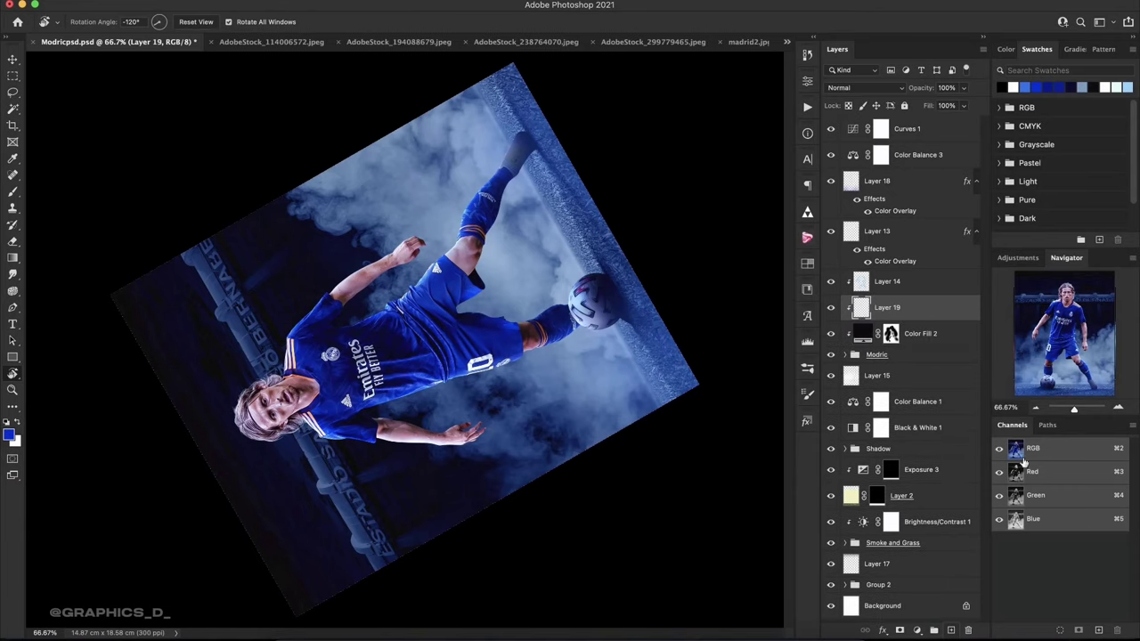
{"action": "left_click", "coordinate": [1119, 408]}
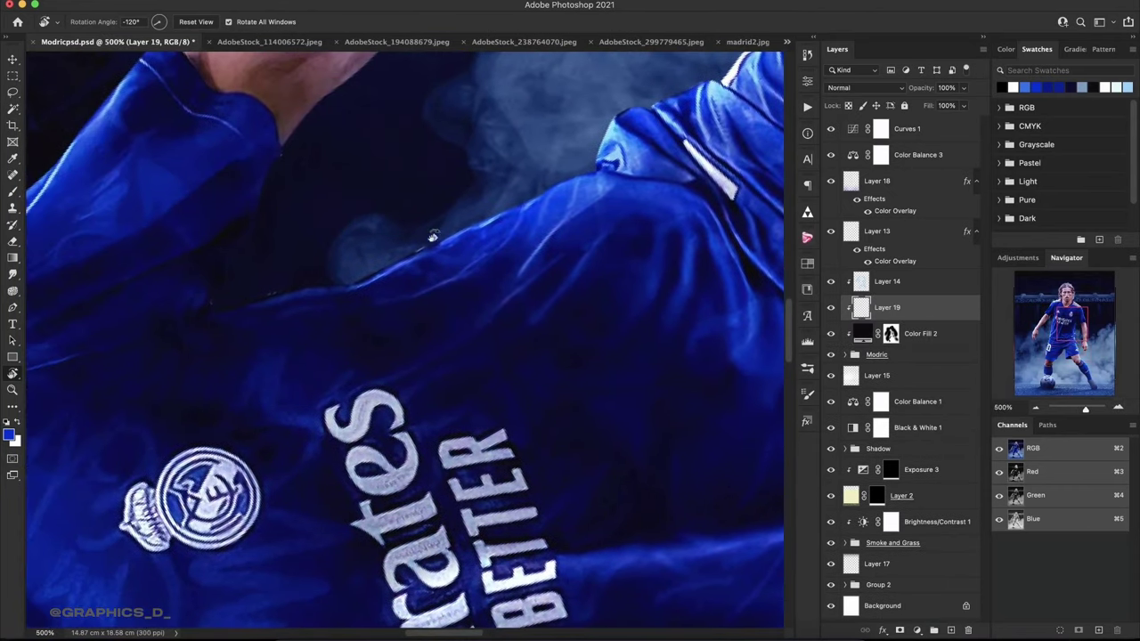
{"action": "key", "text": "b"}
{"action": "right_click", "coordinate": [423, 254]}
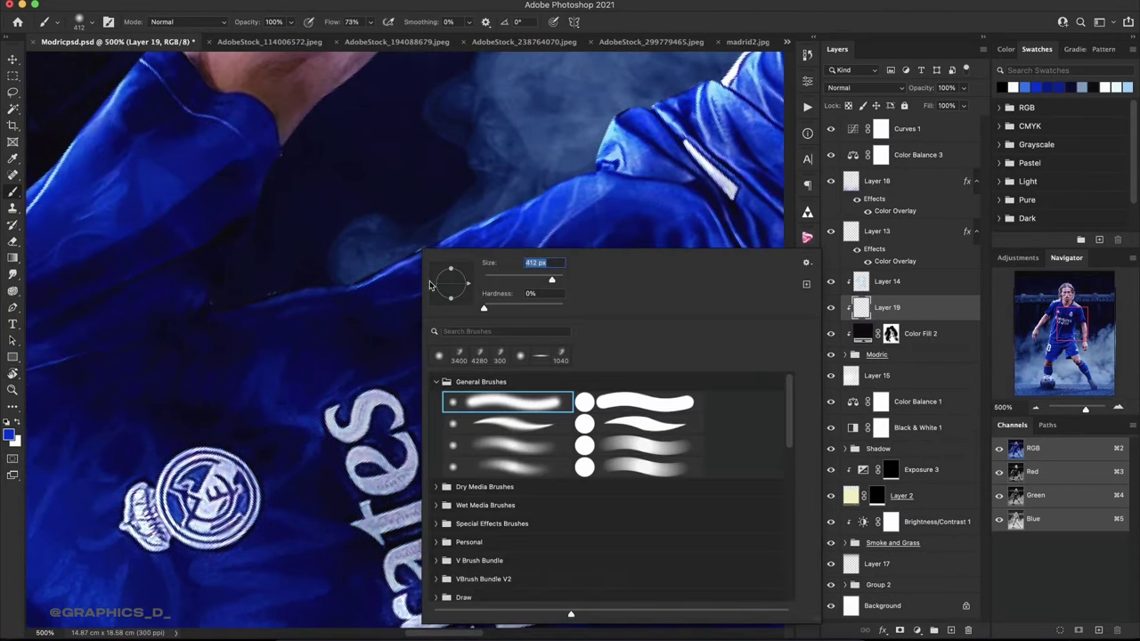
{"action": "left_click", "coordinate": [497, 419]}
{"action": "left_click_drag", "start_coordinate": [517, 279], "coordinate": [504, 280]}
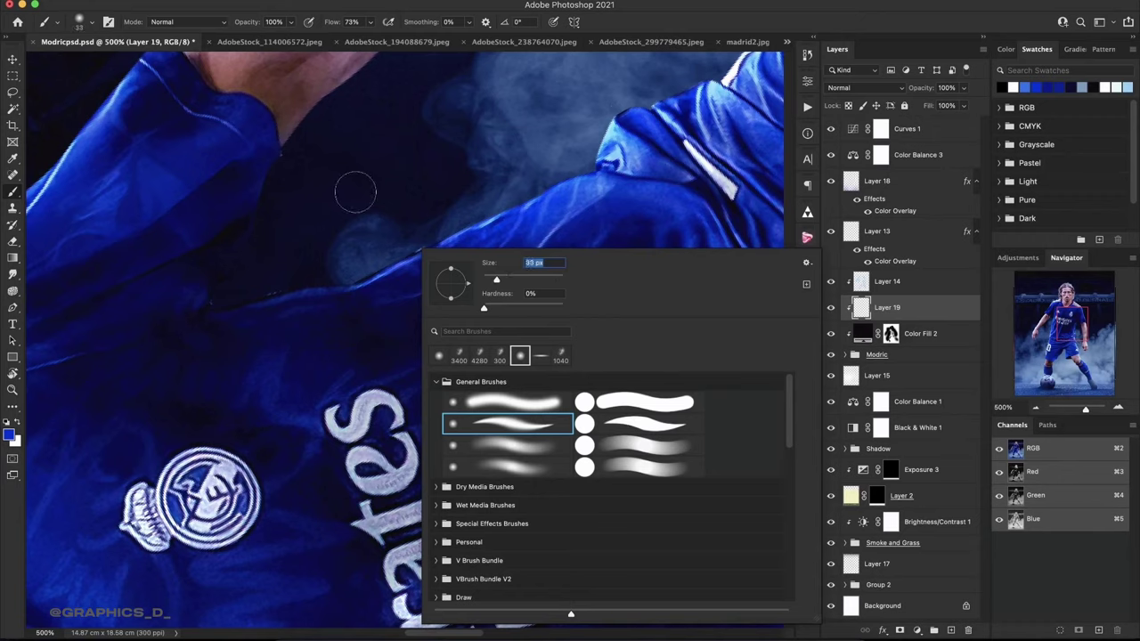
Make white the painting colour and raise the brush flow to 100%.
{"action": "key", "text": "Return"}
{"action": "key", "text": "x"}
{"action": "right_click", "coordinate": [415, 139]}
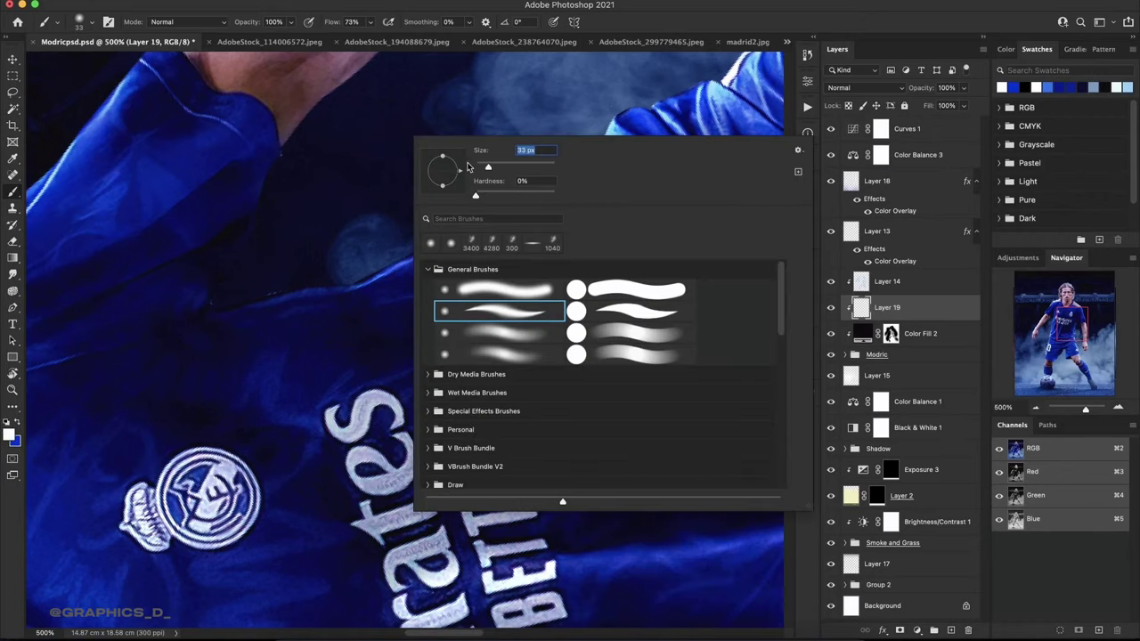
{"action": "key", "text": "shift+0"}
{"action": "key", "text": "Return"}
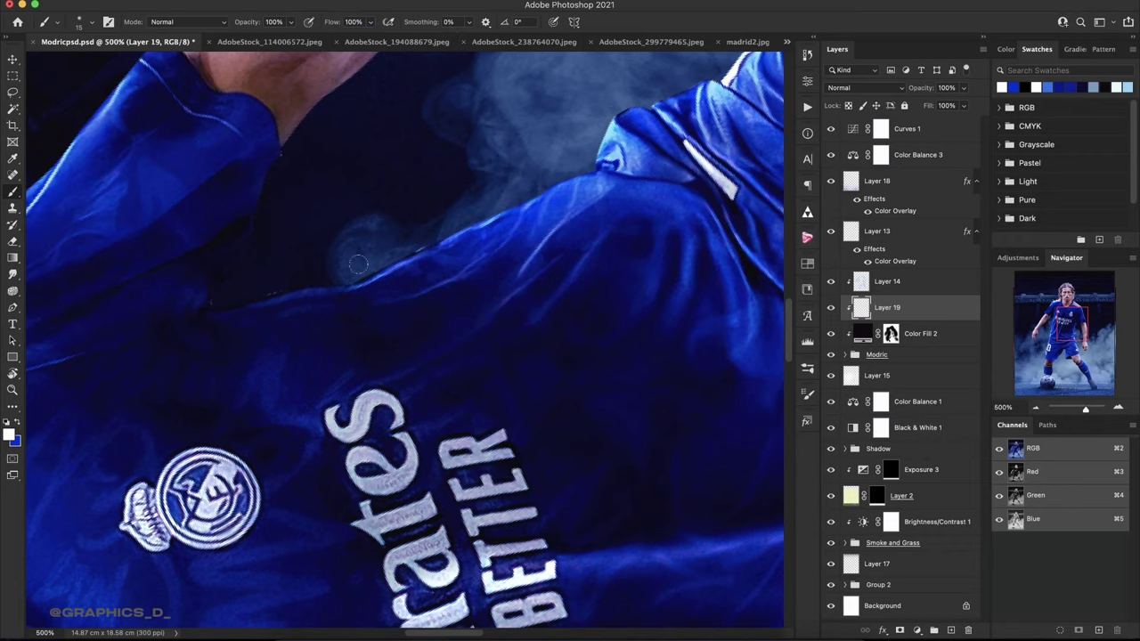
Paint a thin white rim light along the jersey's shoulder seam.
{"action": "mouse_move", "coordinate": [360, 281]}
{"action": "left_mouse_down"}
{"action": "mouse_move", "coordinate": [512, 211]}
{"action": "mouse_move", "coordinate": [627, 189]}
{"action": "left_mouse_up"}
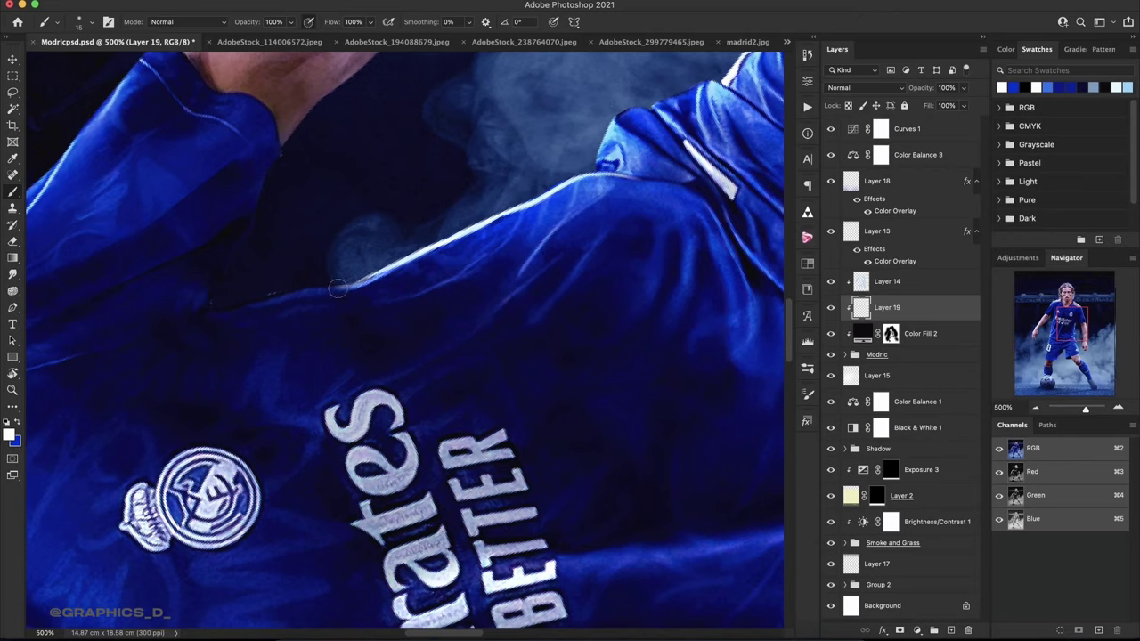
{"action": "left_click_drag", "start_coordinate": [356, 283], "coordinate": [246, 302]}
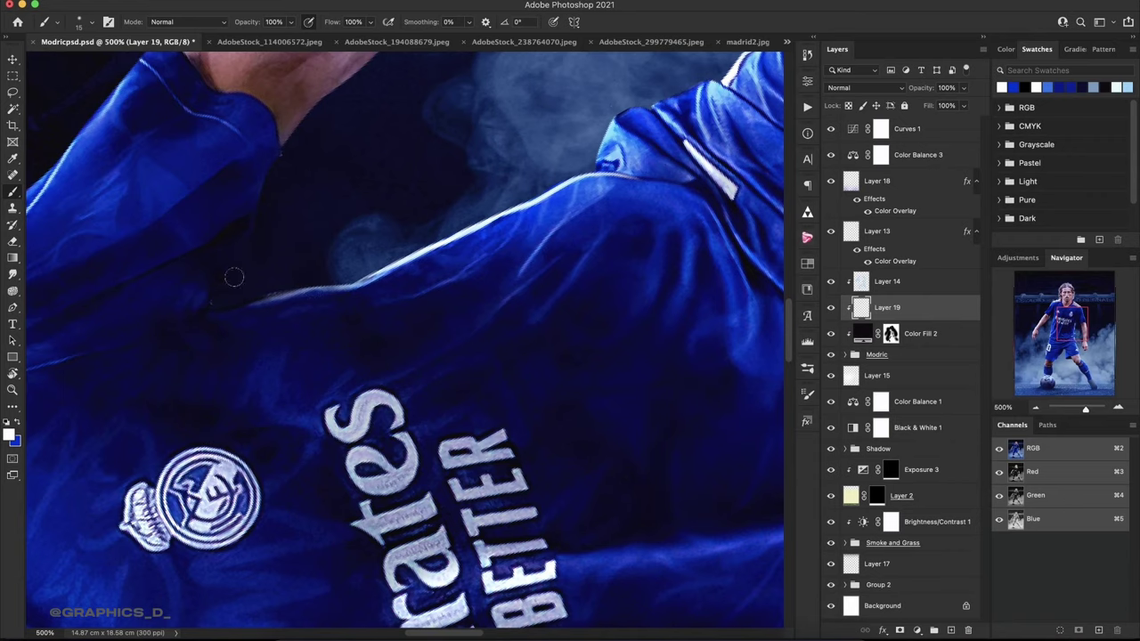
{"action": "scroll", "coordinate": [234, 277], "scroll_direction": "up", "scroll_amount": 5}
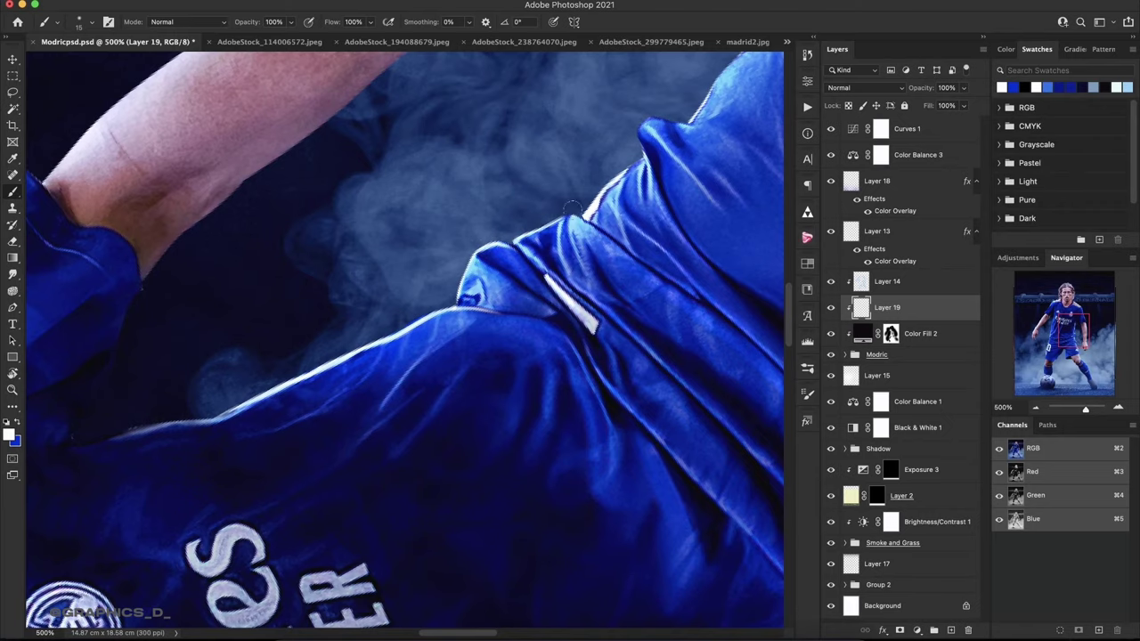
{"action": "scroll", "coordinate": [573, 207], "scroll_direction": "up", "scroll_amount": 5}
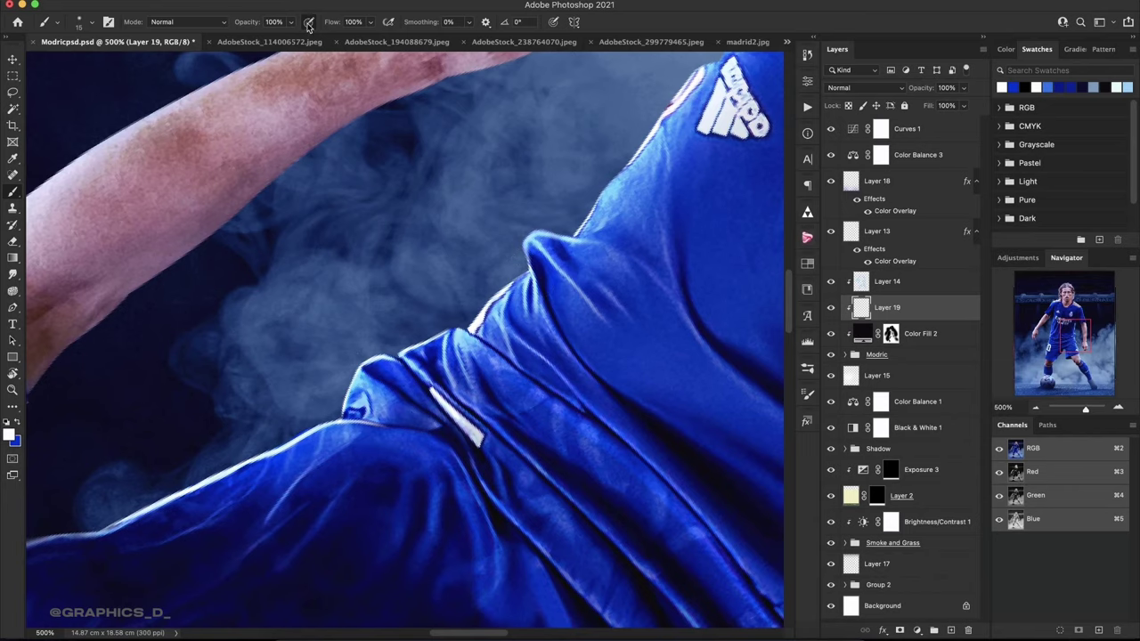
{"action": "scroll", "coordinate": [526, 245], "scroll_direction": "up", "scroll_amount": 3}
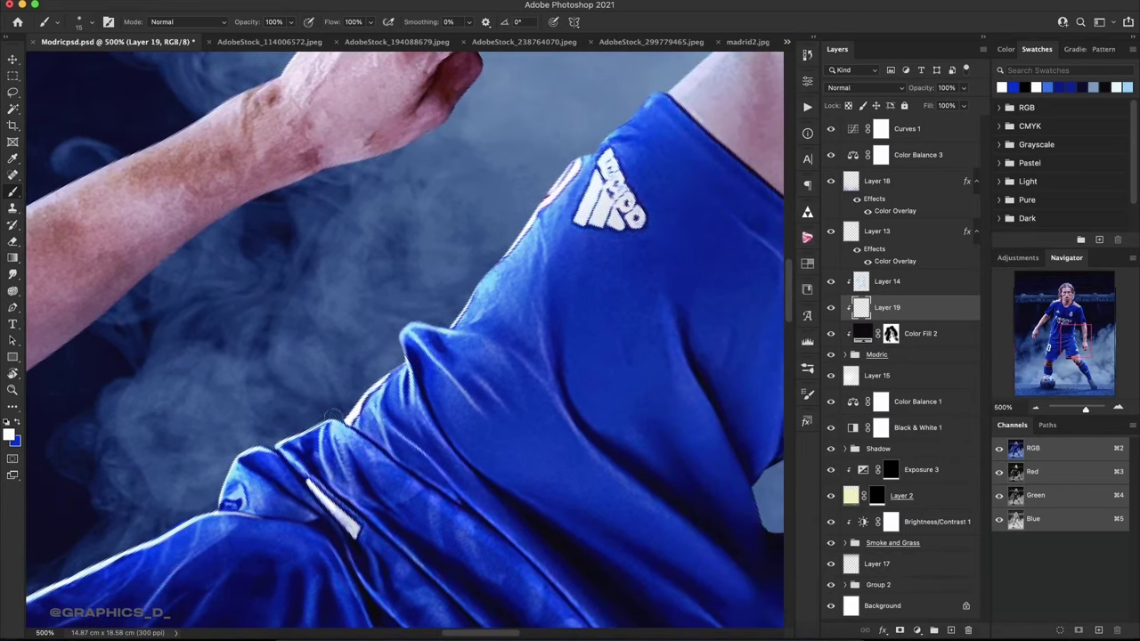
{"action": "scroll", "coordinate": [437, 341], "scroll_direction": "up", "scroll_amount": 3}
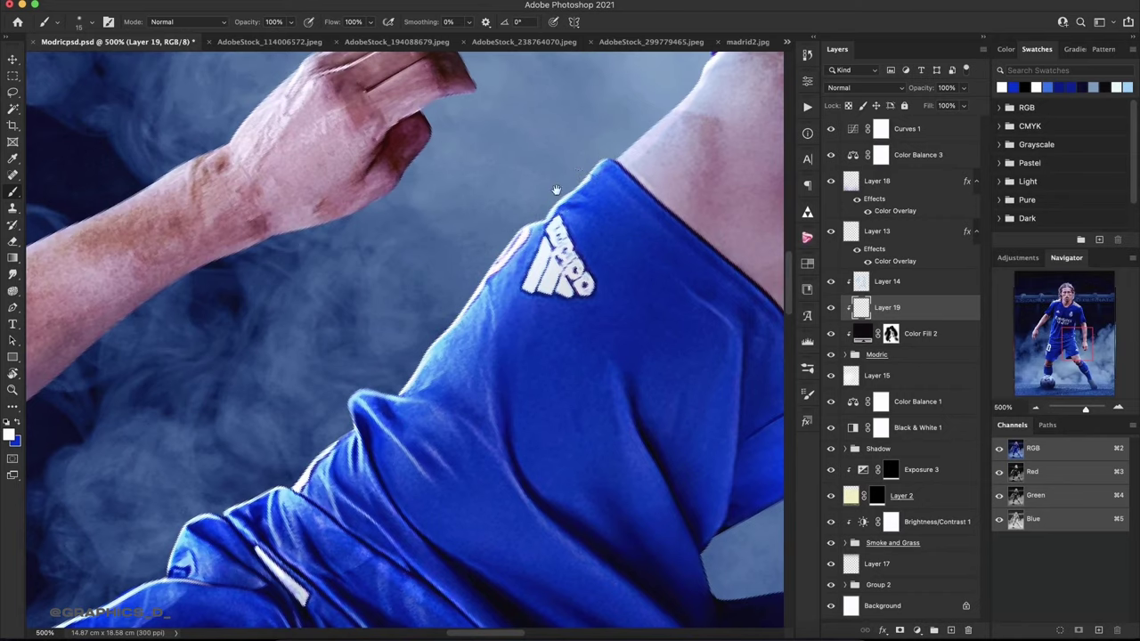
Brighten the sleeve's left, upper and top edges with white rim-light strokes.
{"action": "left_click_drag", "start_coordinate": [556, 189], "coordinate": [437, 305]}
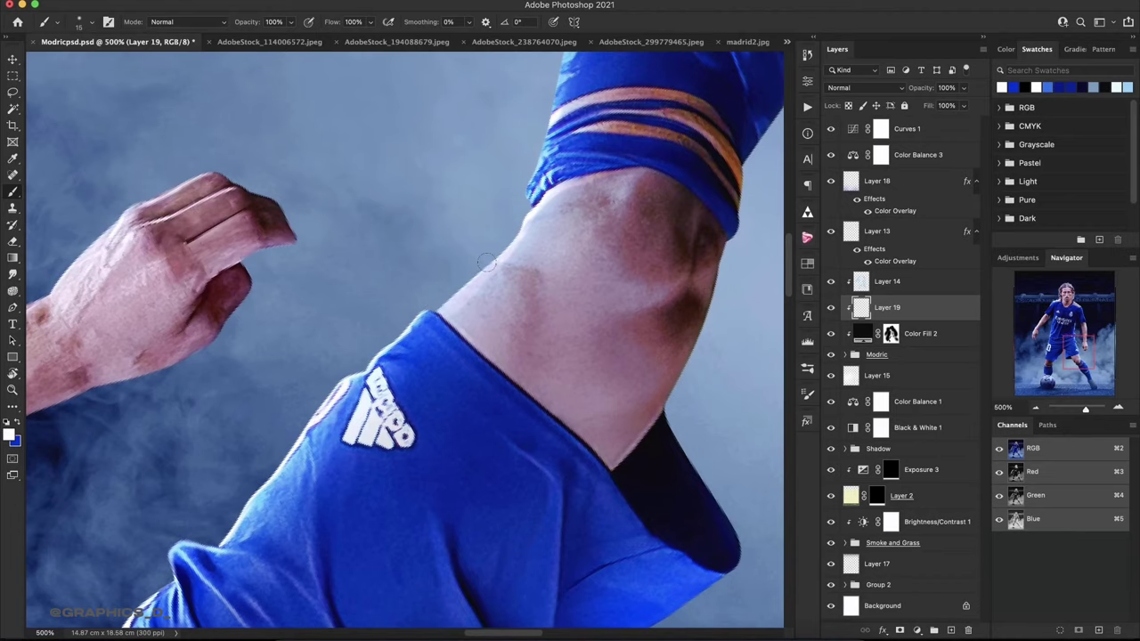
{"action": "scroll", "coordinate": [486, 262], "scroll_direction": "up", "scroll_amount": 5}
{"action": "mouse_move", "coordinate": [462, 319]}
{"action": "left_mouse_down"}
{"action": "mouse_move", "coordinate": [477, 268]}
{"action": "mouse_move", "coordinate": [506, 372]}
{"action": "left_mouse_up"}
{"action": "key", "text": "r"}
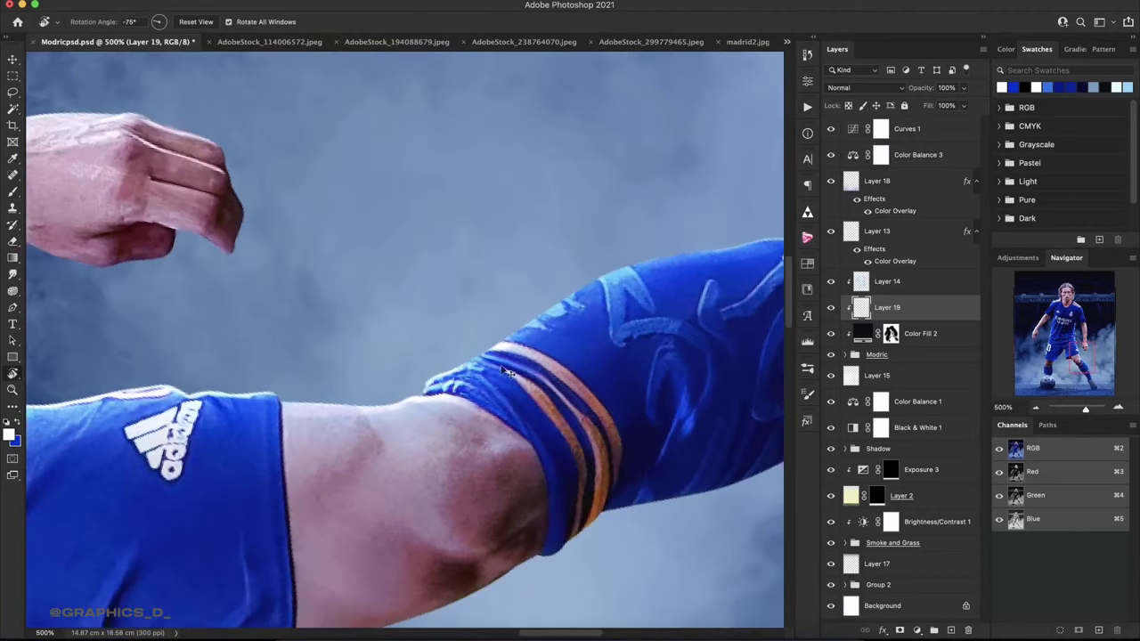
{"action": "key", "text": "b"}
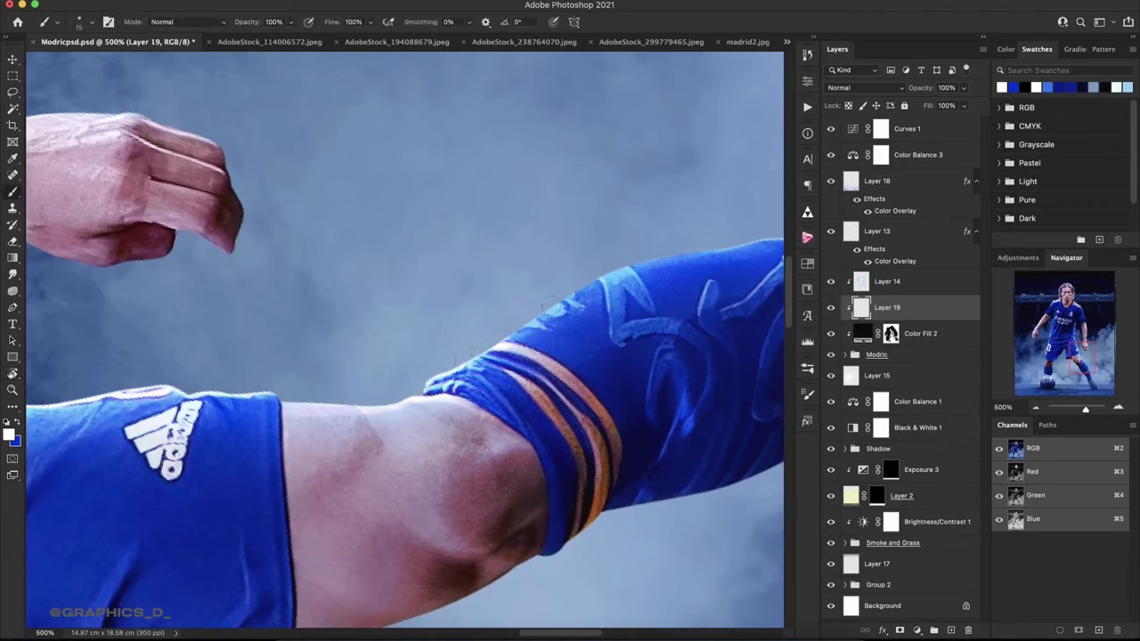
{"action": "mouse_move", "coordinate": [553, 298]}
{"action": "left_mouse_down"}
{"action": "mouse_move", "coordinate": [624, 266]}
{"action": "mouse_move", "coordinate": [722, 243]}
{"action": "mouse_move", "coordinate": [501, 281]}
{"action": "left_mouse_up"}
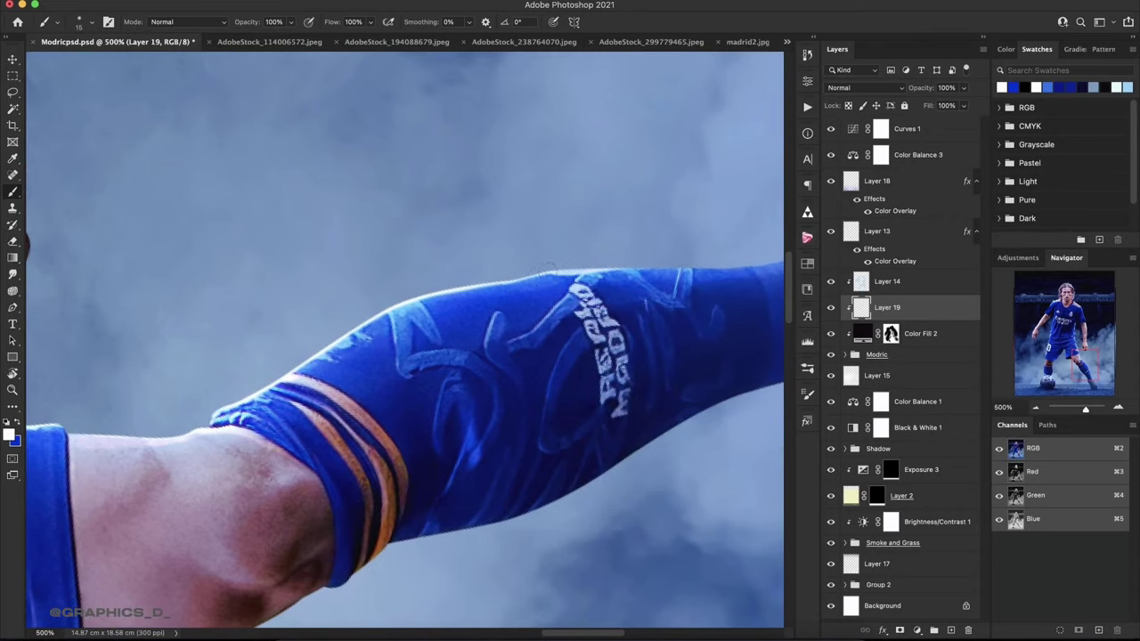
{"action": "mouse_move", "coordinate": [550, 270]}
{"action": "left_mouse_down"}
{"action": "mouse_move", "coordinate": [677, 266]}
{"action": "mouse_move", "coordinate": [517, 170]}
{"action": "mouse_move", "coordinate": [415, 247]}
{"action": "mouse_move", "coordinate": [580, 191]}
{"action": "mouse_move", "coordinate": [217, 421]}
{"action": "mouse_move", "coordinate": [445, 267]}
{"action": "mouse_move", "coordinate": [401, 312]}
{"action": "mouse_move", "coordinate": [603, 189]}
{"action": "mouse_move", "coordinate": [647, 221]}
{"action": "mouse_move", "coordinate": [470, 300]}
{"action": "mouse_move", "coordinate": [818, 187]}
{"action": "left_mouse_up"}
{"action": "left_click", "coordinate": [808, 184]}
{"action": "left_click_drag", "start_coordinate": [722, 258], "coordinate": [712, 248]}
{"action": "left_click_drag", "start_coordinate": [303, 263], "coordinate": [643, 182]}
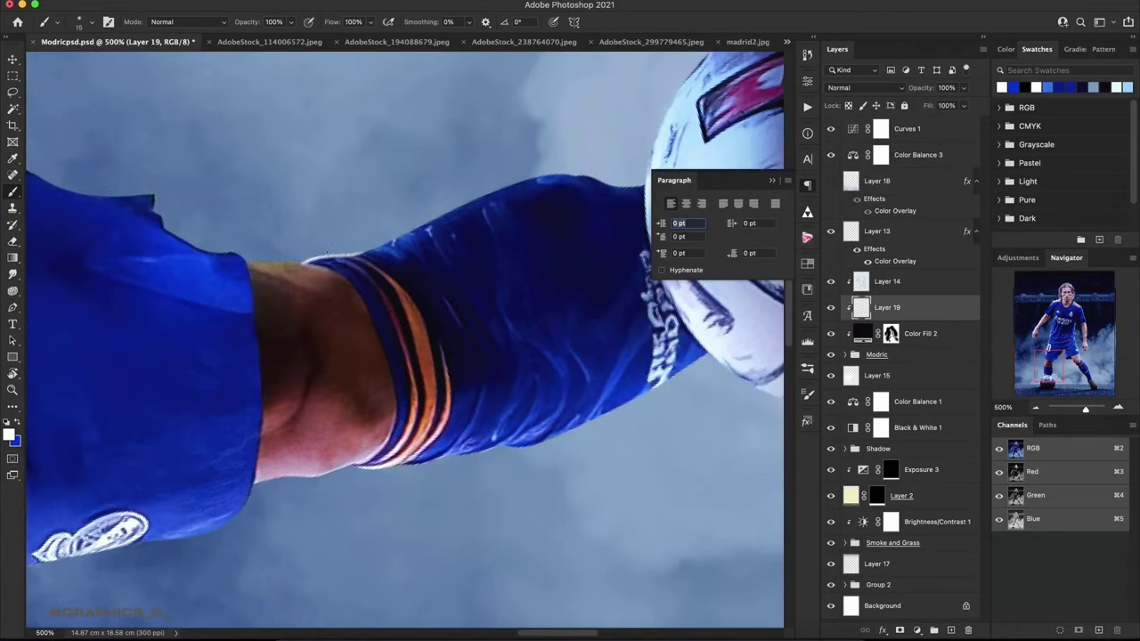
Add white rim light along the shoulder, collar and jersey edges.
{"action": "left_click_drag", "start_coordinate": [267, 401], "coordinate": [562, 170]}
{"action": "left_click_drag", "start_coordinate": [356, 354], "coordinate": [446, 263]}
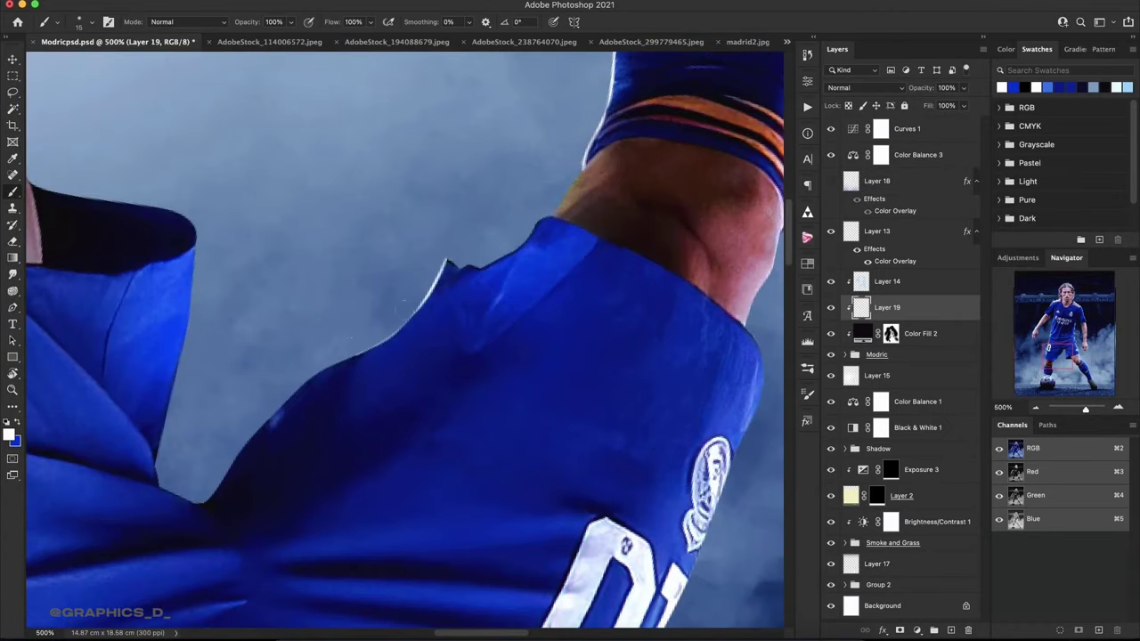
{"action": "left_click_drag", "start_coordinate": [302, 383], "coordinate": [374, 347]}
{"action": "left_click_drag", "start_coordinate": [460, 272], "coordinate": [555, 218]}
{"action": "left_click_drag", "start_coordinate": [428, 332], "coordinate": [484, 267]}
{"action": "mouse_move", "coordinate": [535, 214]}
{"action": "left_mouse_down"}
{"action": "mouse_move", "coordinate": [463, 348]}
{"action": "mouse_move", "coordinate": [540, 270]}
{"action": "left_mouse_up"}
{"action": "left_click_drag", "start_coordinate": [490, 223], "coordinate": [267, 490]}
{"action": "left_click_drag", "start_coordinate": [515, 267], "coordinate": [497, 428]}
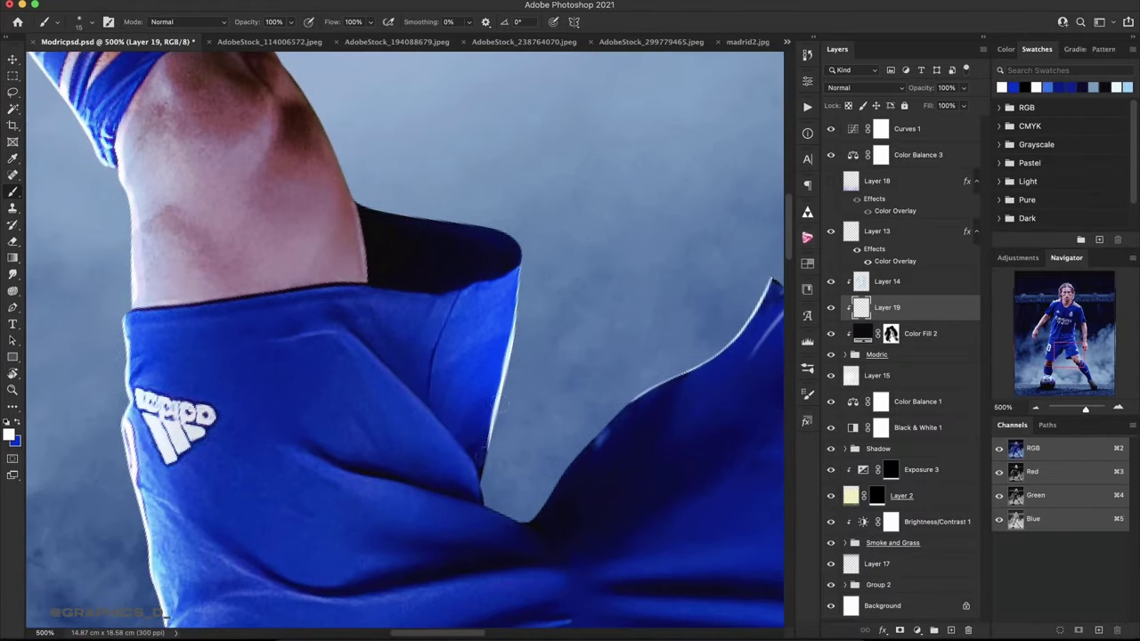
Reset the view rotation and work down over the shorts, knee, sock and lower leg.
{"action": "key", "text": "r"}
{"action": "left_click", "coordinate": [403, 339]}
{"action": "key", "text": "Escape"}
{"action": "scroll", "coordinate": [397, 359], "scroll_direction": "up", "scroll_amount": 5, "text": "alt"}
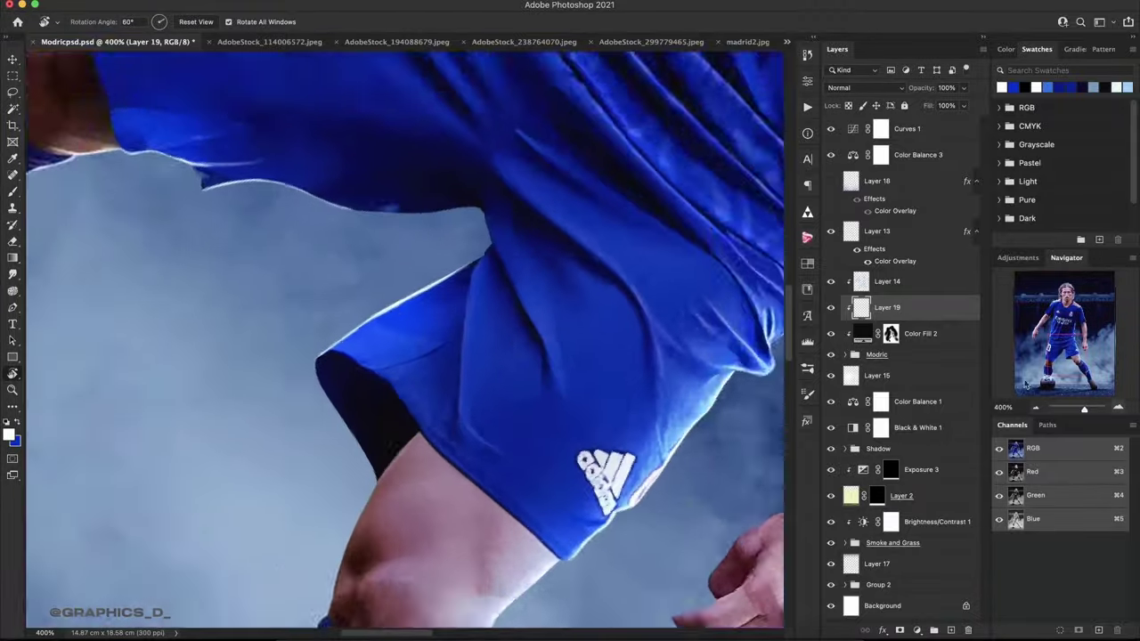
{"action": "left_click_drag", "start_coordinate": [267, 268], "coordinate": [446, 134]}
{"action": "left_click_drag", "start_coordinate": [356, 178], "coordinate": [396, 360]}
{"action": "left_click_drag", "start_coordinate": [345, 490], "coordinate": [410, 374]}
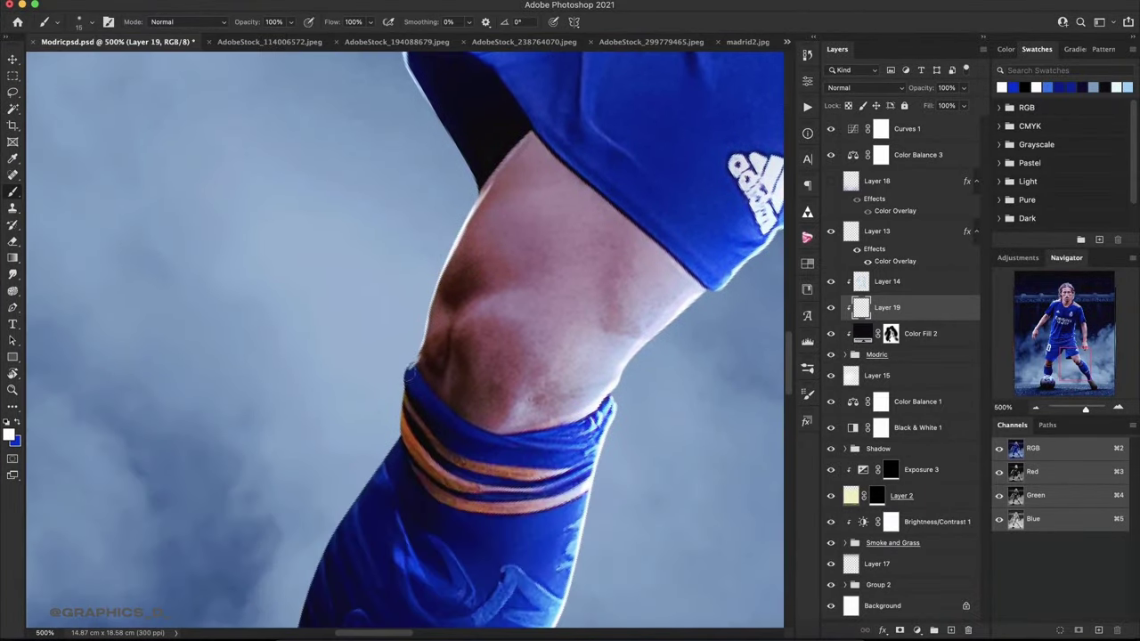
{"action": "mouse_move", "coordinate": [529, 443]}
{"action": "left_mouse_down"}
{"action": "mouse_move", "coordinate": [472, 255]}
{"action": "mouse_move", "coordinate": [591, 243]}
{"action": "left_mouse_up"}
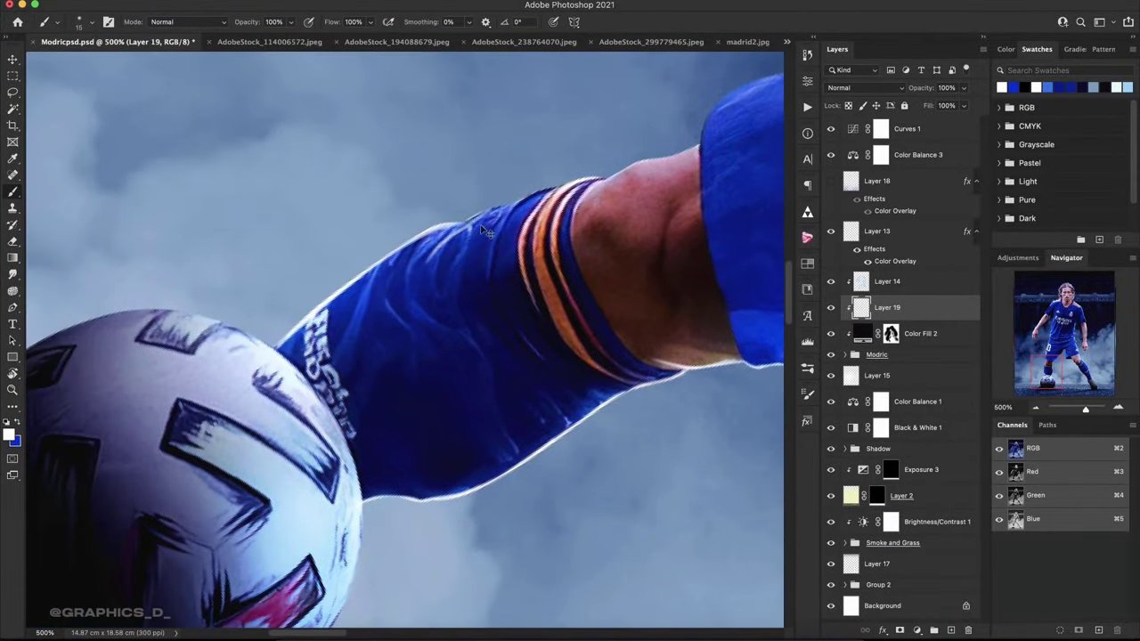
Move across the jersey shoulder, number, Emirates logo, sleeve and hand.
{"action": "left_click_drag", "start_coordinate": [482, 230], "coordinate": [335, 308]}
{"action": "left_click_drag", "start_coordinate": [660, 186], "coordinate": [143, 352]}
{"action": "left_click_drag", "start_coordinate": [534, 258], "coordinate": [294, 343]}
{"action": "left_click_drag", "start_coordinate": [553, 236], "coordinate": [410, 267]}
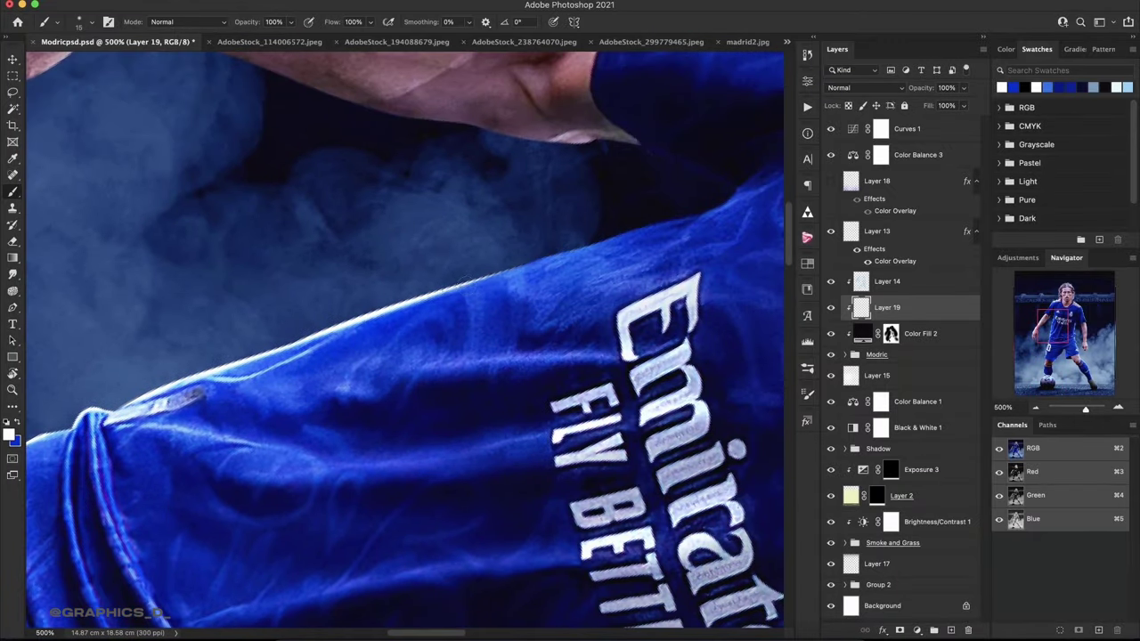
{"action": "left_click_drag", "start_coordinate": [187, 396], "coordinate": [307, 200]}
{"action": "mouse_move", "coordinate": [490, 276]}
{"action": "left_mouse_down"}
{"action": "mouse_move", "coordinate": [412, 242]}
{"action": "mouse_move", "coordinate": [497, 92]}
{"action": "left_mouse_up"}
{"action": "left_click_drag", "start_coordinate": [445, 201], "coordinate": [392, 294]}
{"action": "left_click_drag", "start_coordinate": [748, 205], "coordinate": [513, 293]}
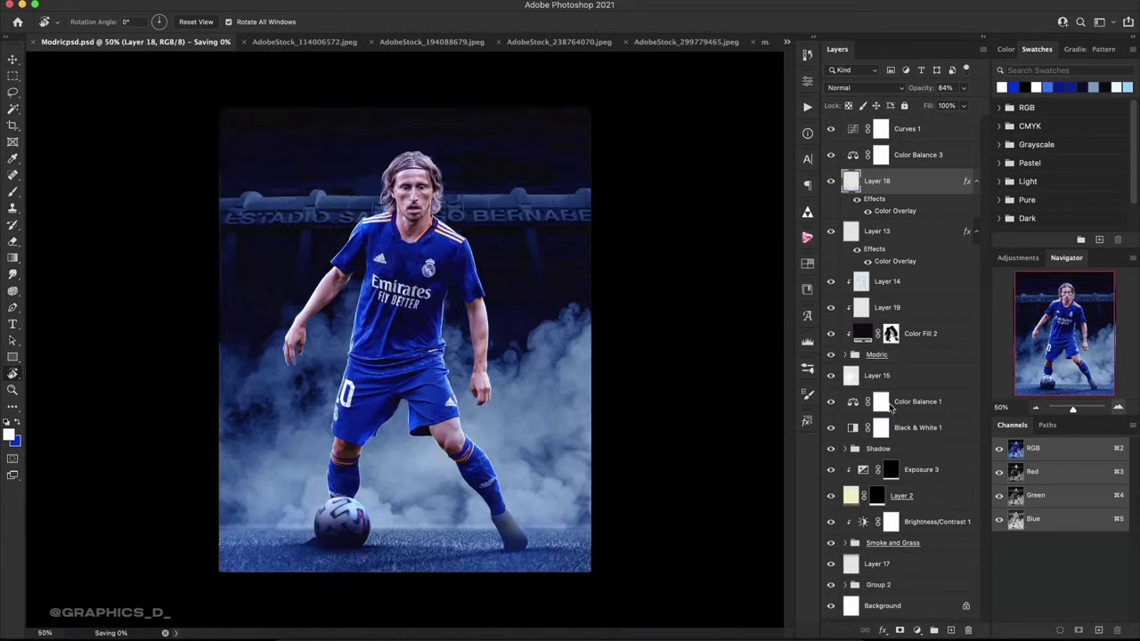
Add Layer 20 above Layer 19 and set its blend mode to Overlay.
{"action": "key", "text": "ctrl+plus"}
{"action": "key", "text": "ctrl+plus"}
{"action": "key", "text": "ctrl+plus"}
{"action": "left_click", "coordinate": [918, 308]}
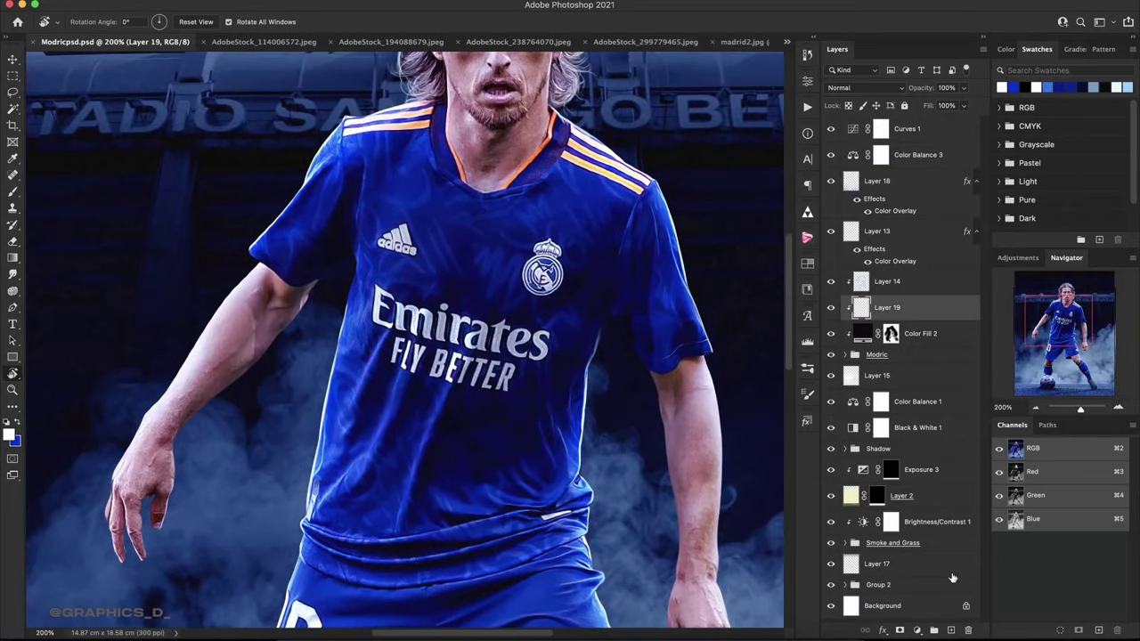
{"action": "left_click", "coordinate": [951, 631]}
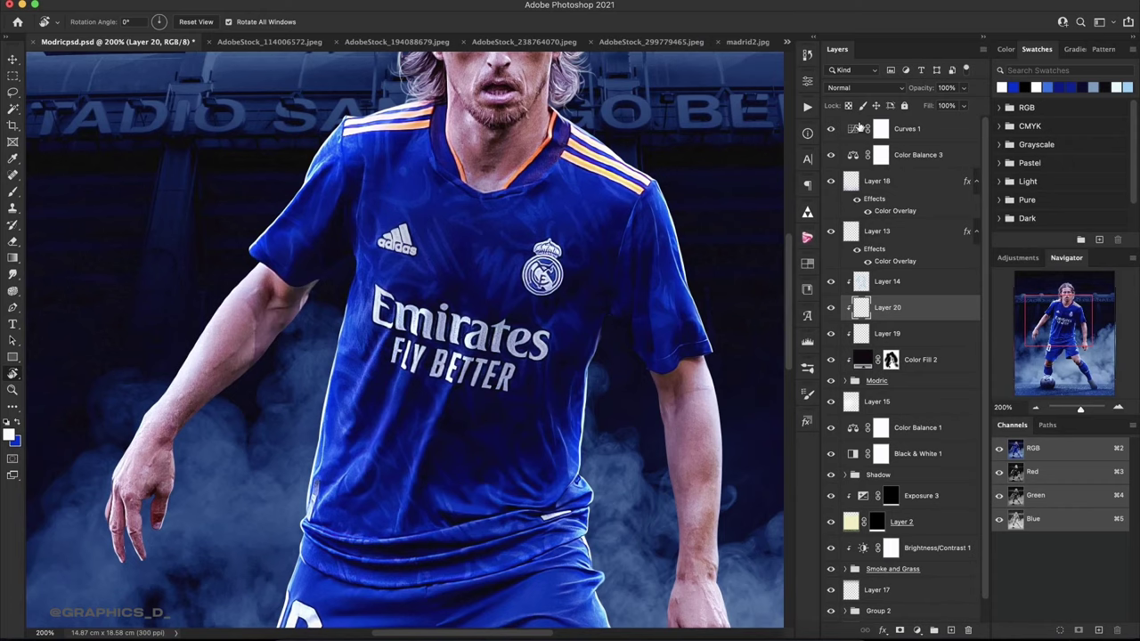
{"action": "left_click", "coordinate": [864, 87]}
{"action": "left_click", "coordinate": [855, 255]}
Set up a 48 px soft brush at 5% flow.
{"action": "key", "text": "b"}
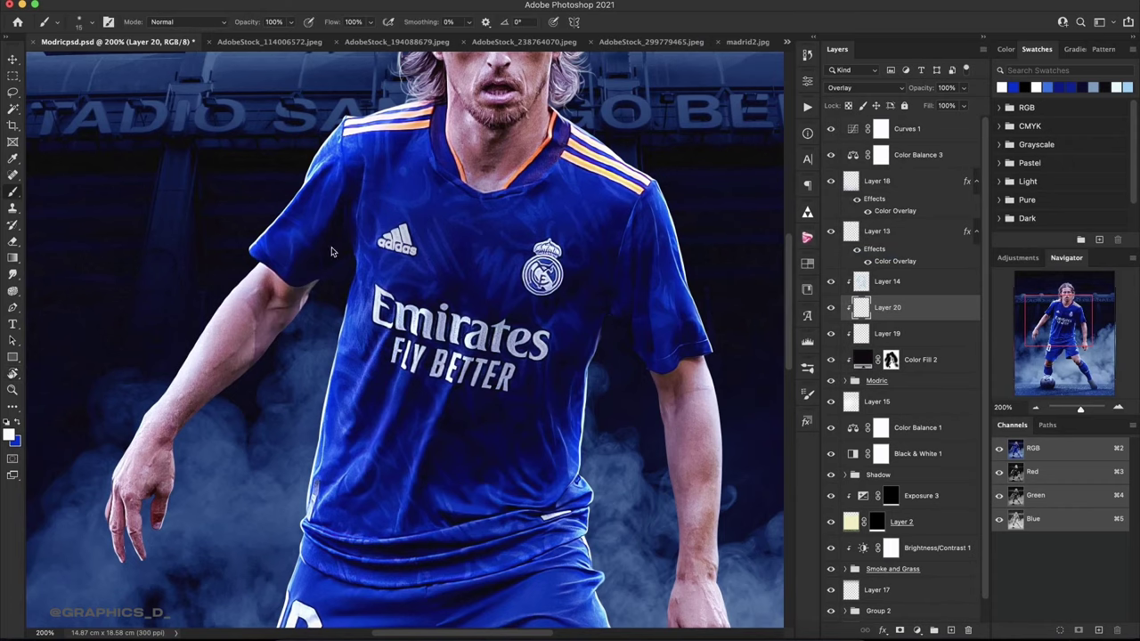
{"action": "right_click", "coordinate": [330, 252]}
{"action": "left_click", "coordinate": [165, 423]}
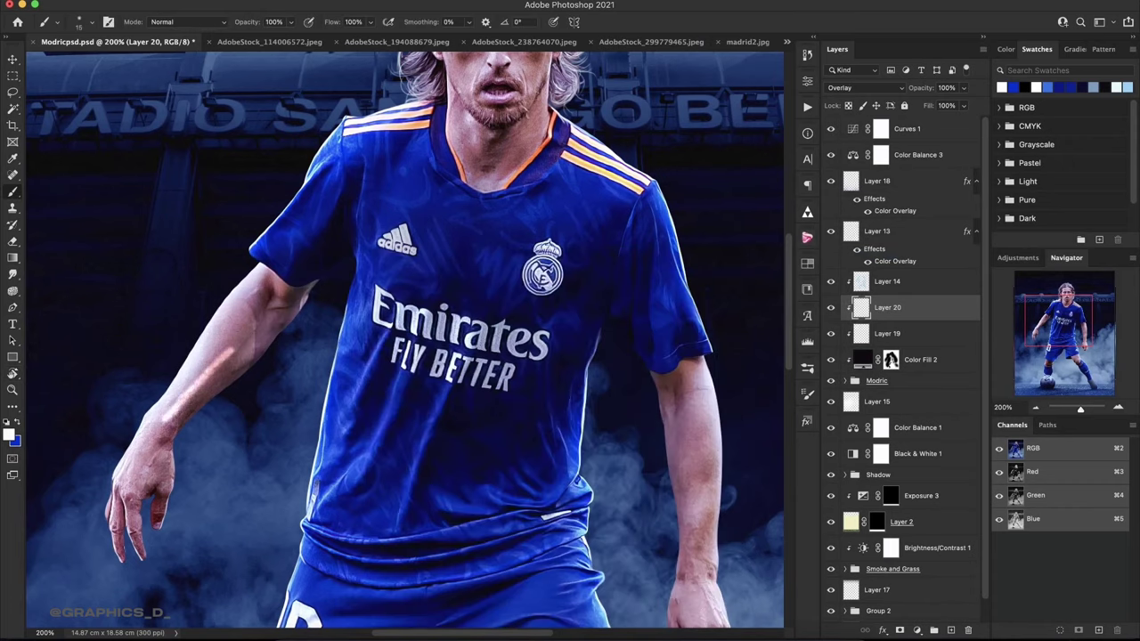
{"action": "right_click", "coordinate": [216, 320]}
{"action": "left_click_drag", "start_coordinate": [281, 294], "coordinate": [295, 295]}
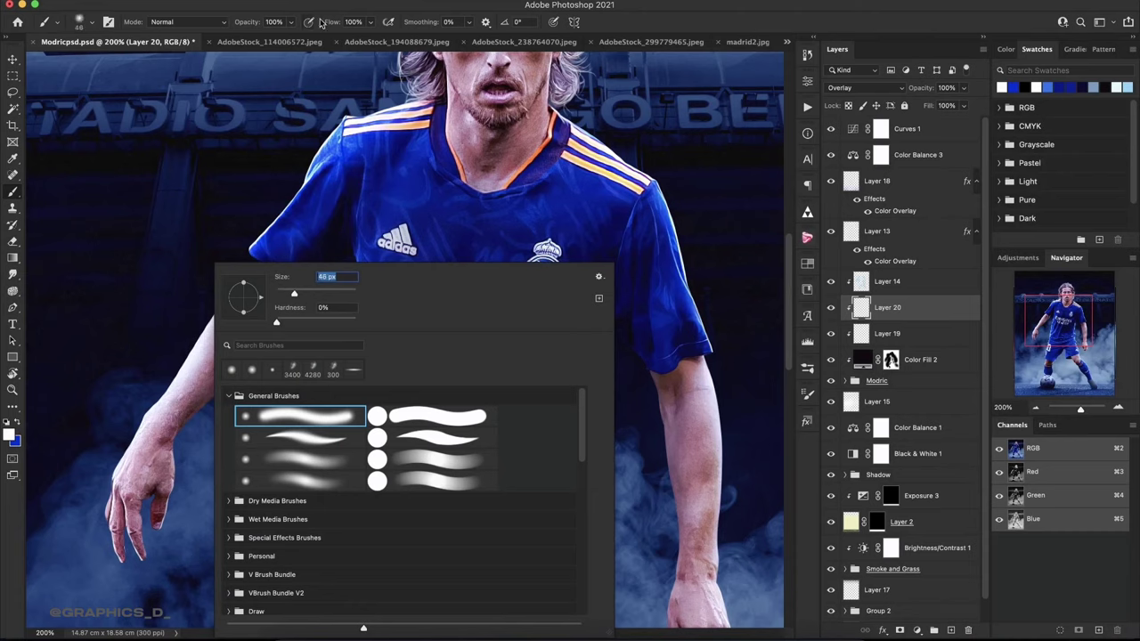
{"action": "left_click_drag", "start_coordinate": [321, 22], "coordinate": [236, 67]}
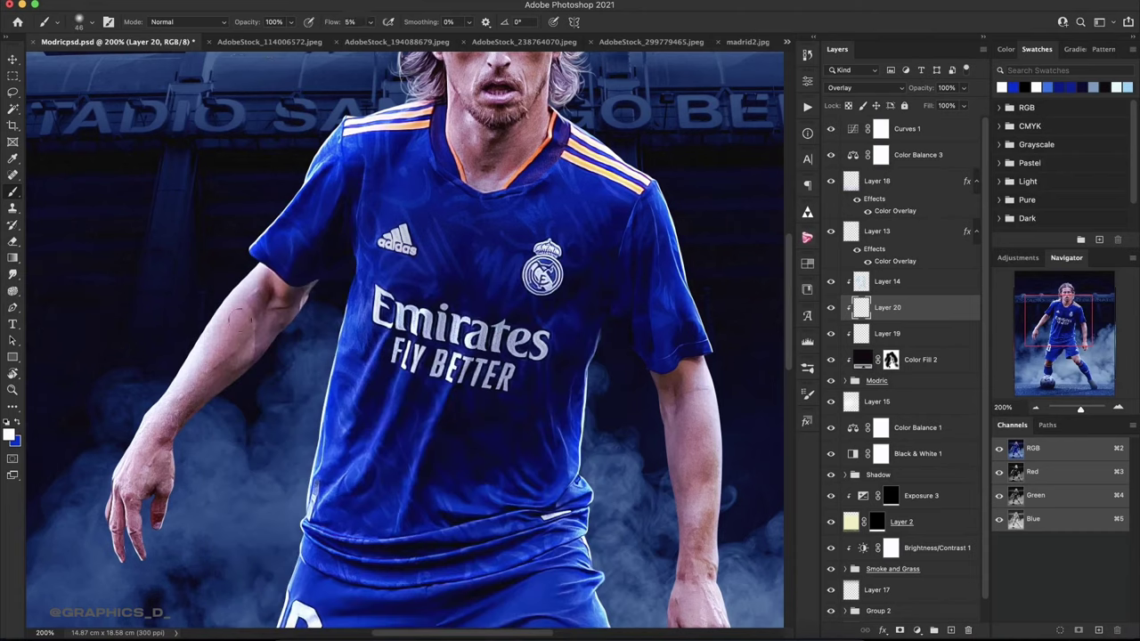
Softly dodge and burn the forearm in white and black, then raise flow to 11%.
{"action": "mouse_move", "coordinate": [200, 365]}
{"action": "left_mouse_down"}
{"action": "mouse_move", "coordinate": [241, 320]}
{"action": "mouse_move", "coordinate": [294, 312]}
{"action": "mouse_move", "coordinate": [299, 284]}
{"action": "left_mouse_up"}
{"action": "key", "text": "x"}
{"action": "mouse_move", "coordinate": [240, 356]}
{"action": "left_mouse_down"}
{"action": "mouse_move", "coordinate": [365, 227]}
{"action": "mouse_move", "coordinate": [338, 424]}
{"action": "mouse_move", "coordinate": [427, 303]}
{"action": "mouse_move", "coordinate": [376, 428]}
{"action": "left_mouse_up"}
{"action": "key", "text": "x"}
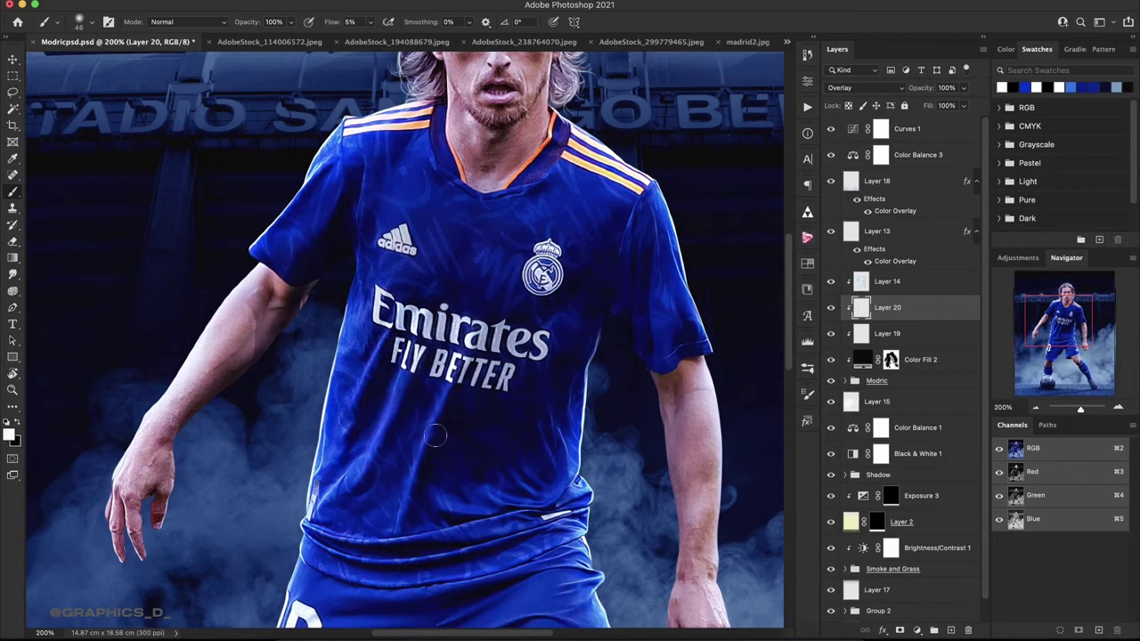
{"action": "key", "text": "x"}
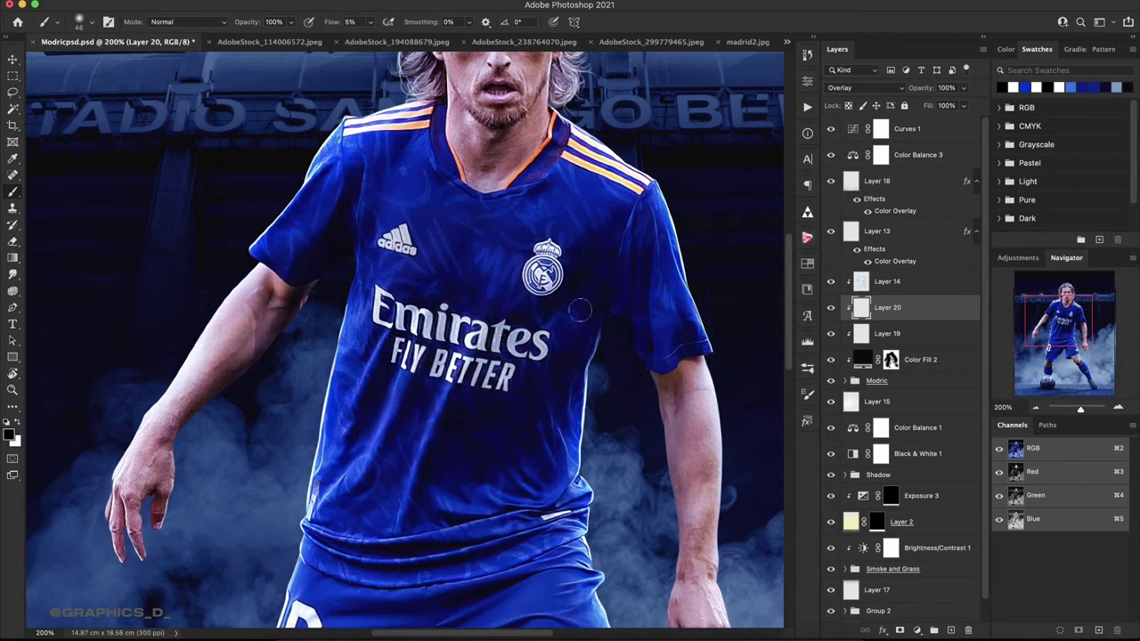
{"action": "left_click_drag", "start_coordinate": [442, 541], "coordinate": [475, 391]}
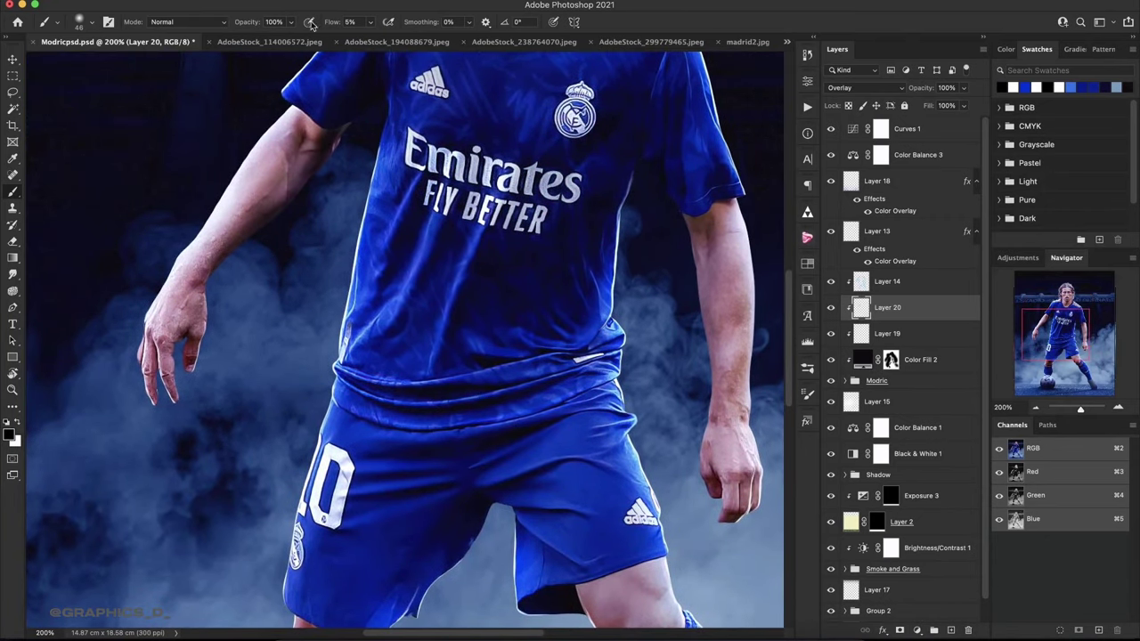
{"action": "left_click_drag", "start_coordinate": [331, 25], "coordinate": [344, 25]}
Darken the shorts faintly and brighten the eyes, forehead and chin.
{"action": "key", "text": "x"}
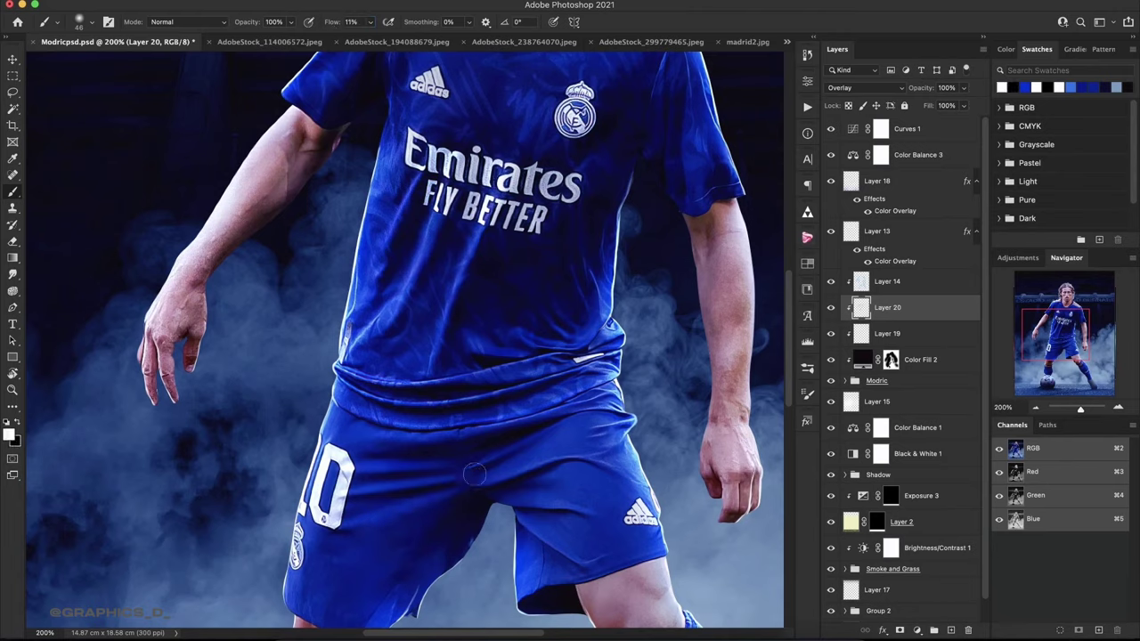
{"action": "key", "text": "x"}
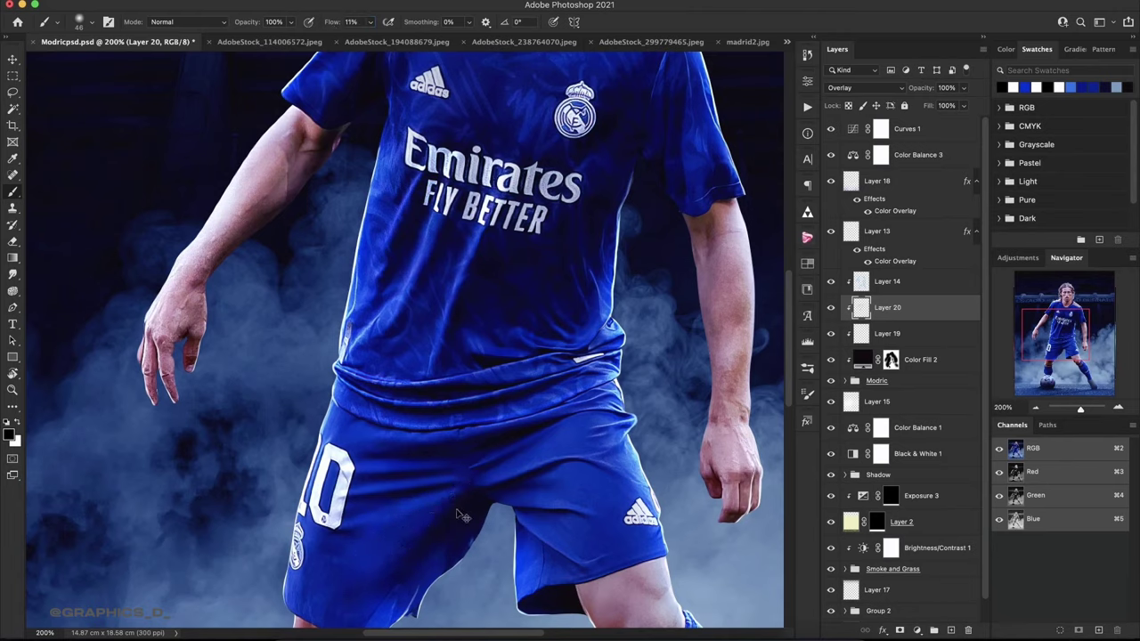
{"action": "left_click_drag", "start_coordinate": [467, 488], "coordinate": [554, 443]}
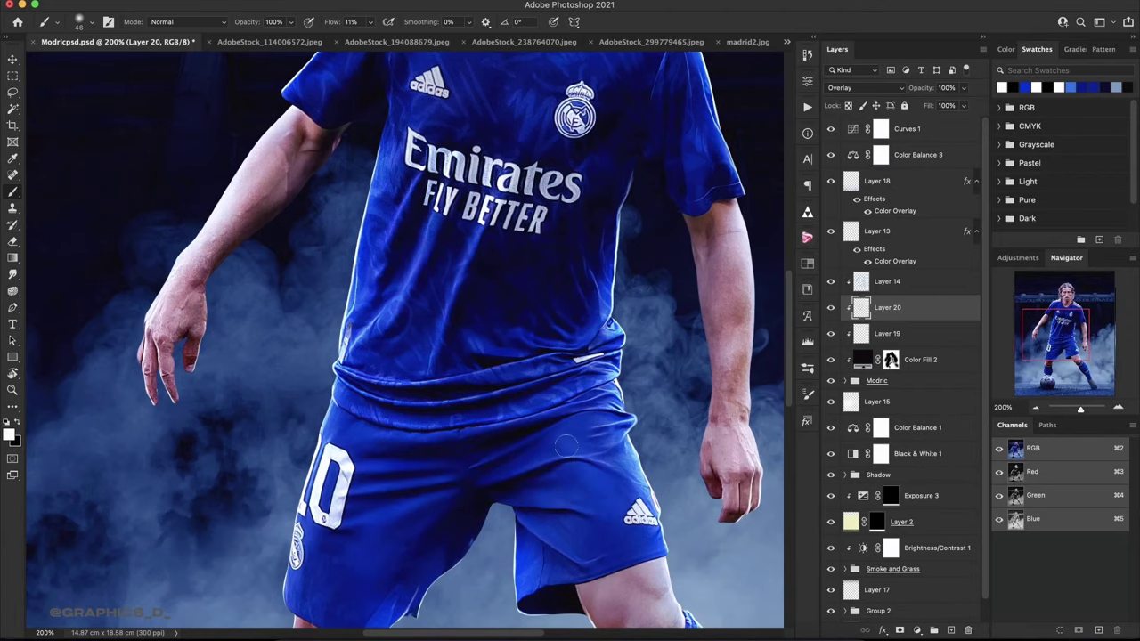
{"action": "scroll", "coordinate": [614, 512], "scroll_direction": "up", "scroll_amount": 5}
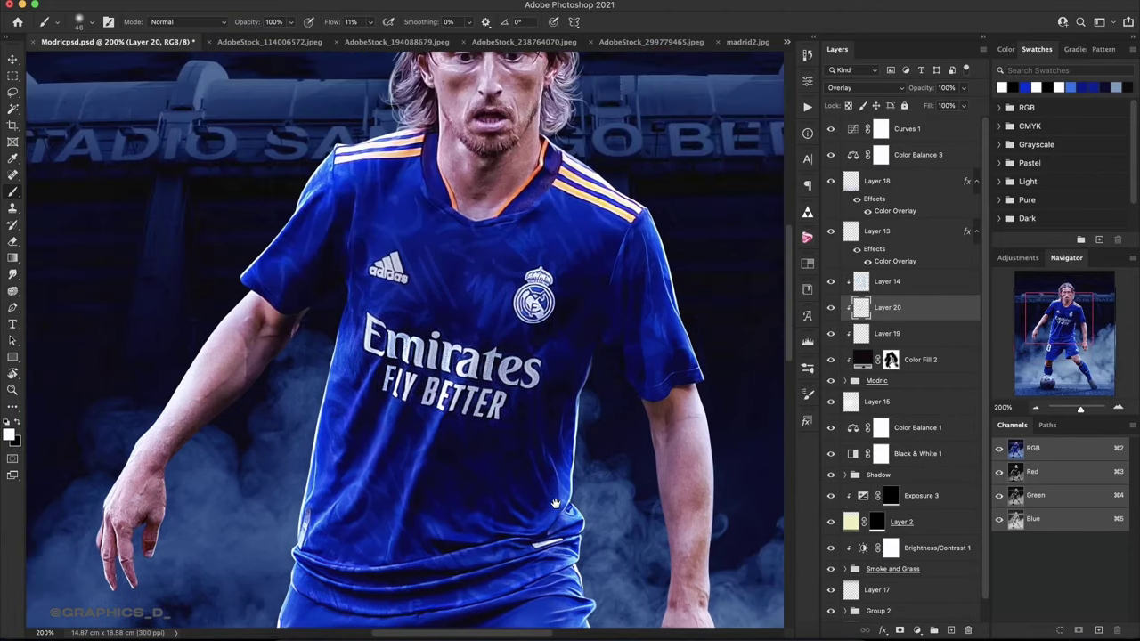
{"action": "scroll", "coordinate": [650, 301], "scroll_direction": "up", "scroll_amount": 3}
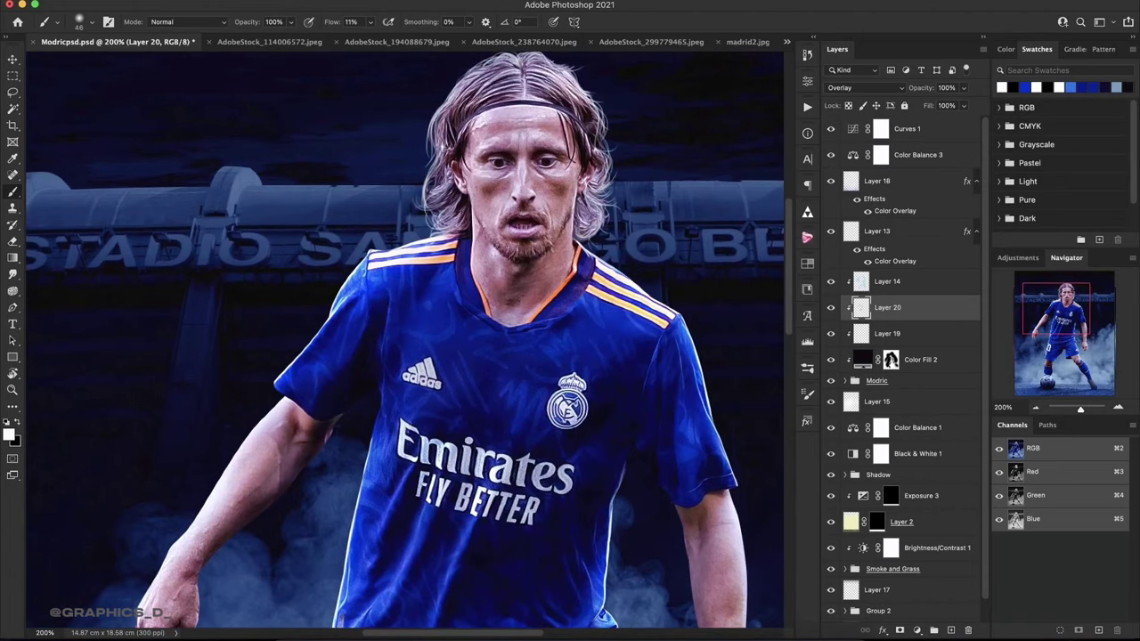
{"action": "left_click_drag", "start_coordinate": [479, 187], "coordinate": [563, 187]}
{"action": "left_click_drag", "start_coordinate": [472, 125], "coordinate": [548, 133]}
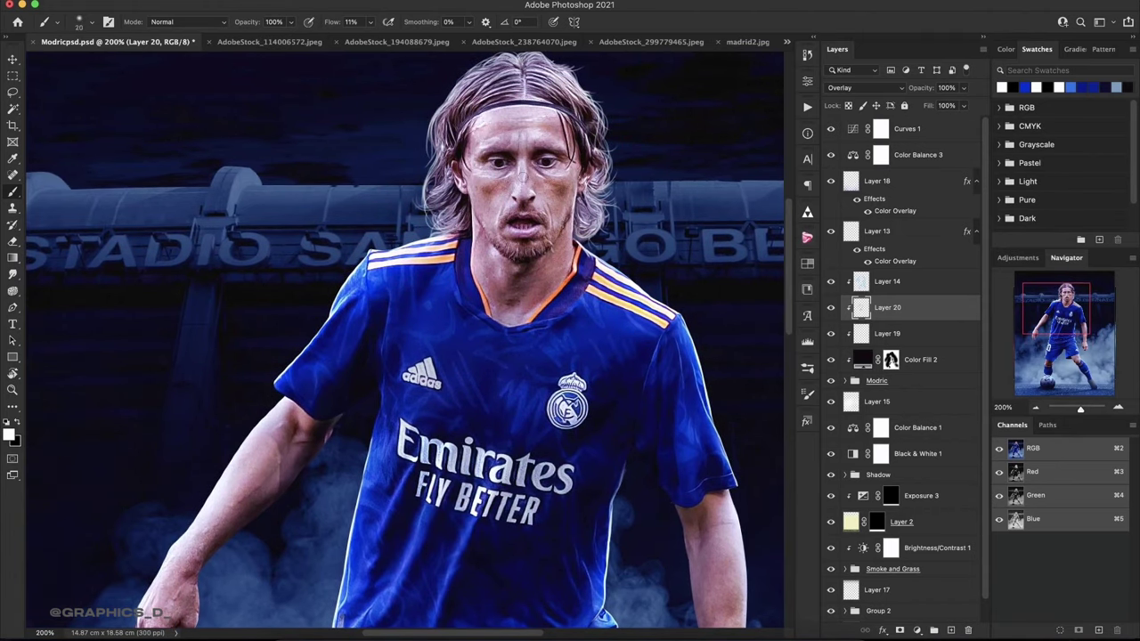
{"action": "mouse_move", "coordinate": [533, 235]}
{"action": "left_mouse_down"}
{"action": "mouse_move", "coordinate": [513, 254]}
{"action": "mouse_move", "coordinate": [561, 241]}
{"action": "mouse_move", "coordinate": [521, 285]}
{"action": "left_mouse_up"}
Burn in black over the beard, cheeks, side of the face and hairline.
{"action": "key", "text": "x"}
{"action": "mouse_move", "coordinate": [477, 121]}
{"action": "left_mouse_down"}
{"action": "mouse_move", "coordinate": [539, 89]}
{"action": "mouse_move", "coordinate": [593, 178]}
{"action": "mouse_move", "coordinate": [581, 236]}
{"action": "left_mouse_up"}
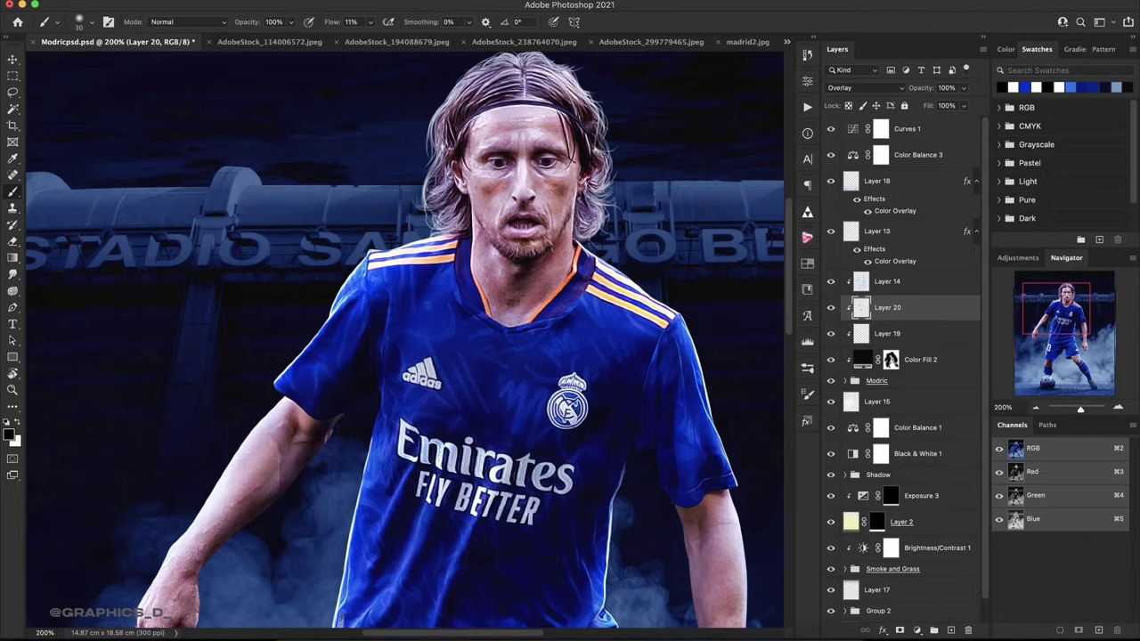
{"action": "left_click_drag", "start_coordinate": [584, 178], "coordinate": [574, 227]}
{"action": "left_click_drag", "start_coordinate": [449, 155], "coordinate": [476, 263]}
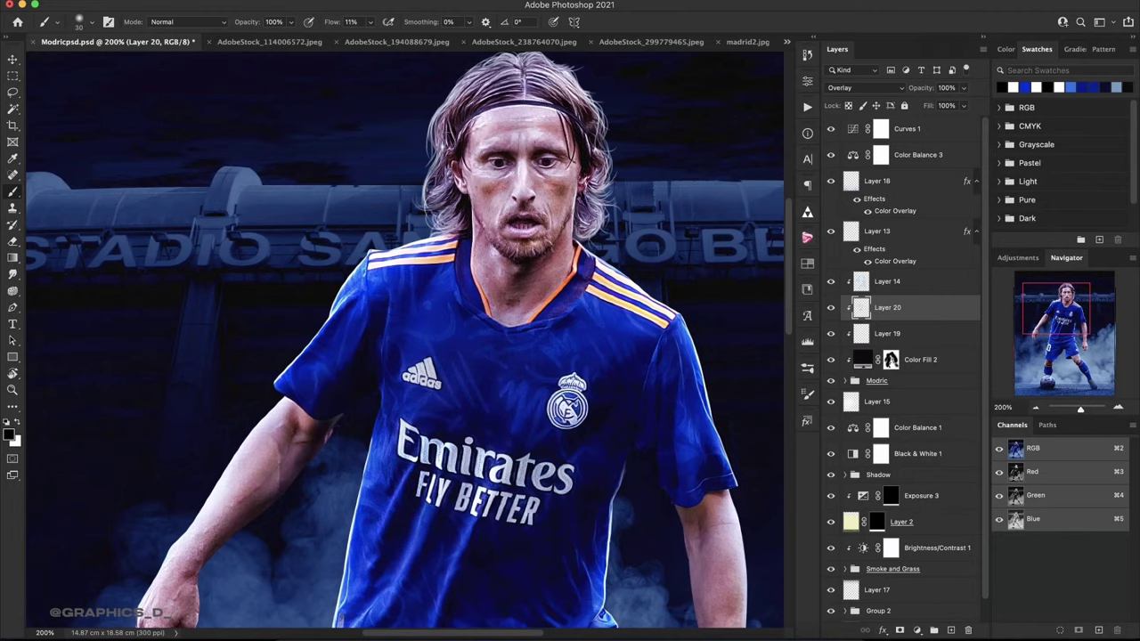
{"action": "mouse_move", "coordinate": [450, 114]}
{"action": "left_mouse_down"}
{"action": "mouse_move", "coordinate": [494, 75]}
{"action": "mouse_move", "coordinate": [530, 82]}
{"action": "left_mouse_up"}
{"action": "left_click_drag", "start_coordinate": [526, 570], "coordinate": [522, 268]}
Shade the knee, back of the thigh, calf and upper sock with black and white.
{"action": "left_click_drag", "start_coordinate": [534, 463], "coordinate": [533, 203]}
{"action": "left_click_drag", "start_coordinate": [495, 244], "coordinate": [548, 309]}
{"action": "right_click", "coordinate": [570, 240]}
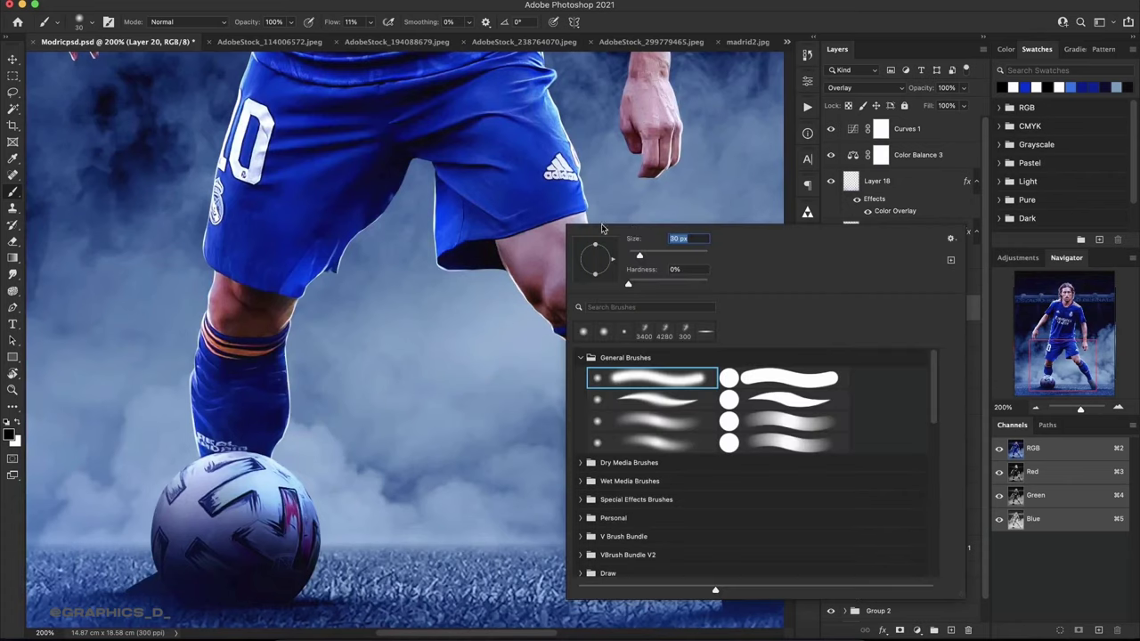
{"action": "key", "text": "Return"}
{"action": "key", "text": "x"}
{"action": "mouse_move", "coordinate": [561, 281]}
{"action": "left_mouse_down"}
{"action": "mouse_move", "coordinate": [545, 240]}
{"action": "mouse_move", "coordinate": [532, 248]}
{"action": "mouse_move", "coordinate": [557, 318]}
{"action": "left_mouse_up"}
{"action": "key", "text": "x"}
{"action": "mouse_move", "coordinate": [592, 355]}
{"action": "left_mouse_down"}
{"action": "mouse_move", "coordinate": [613, 324]}
{"action": "mouse_move", "coordinate": [604, 341]}
{"action": "left_mouse_up"}
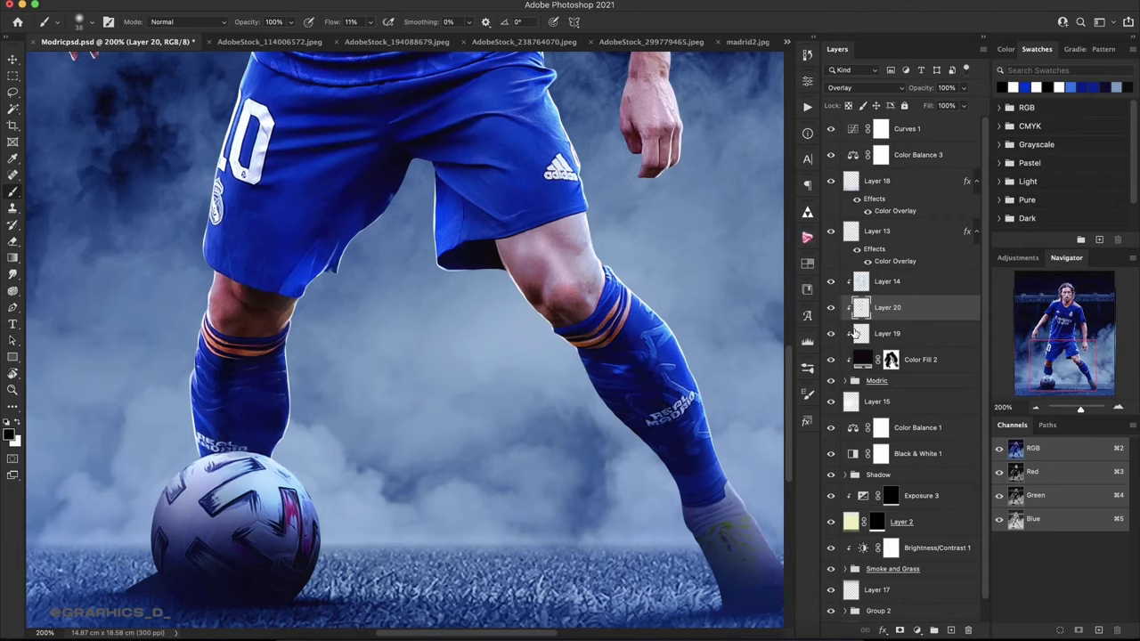
Check Layer 19 with the Eraser, return to Layer 20 and fit the poster on screen.
{"action": "left_click", "coordinate": [855, 333]}
{"action": "key", "text": "e"}
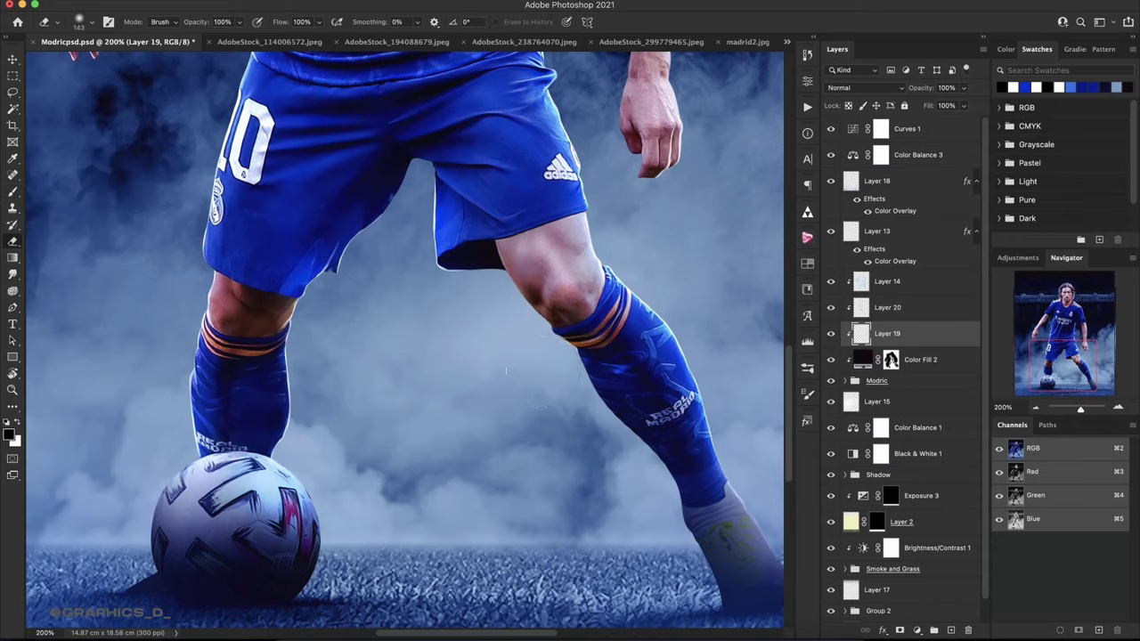
{"action": "left_click", "coordinate": [877, 312]}
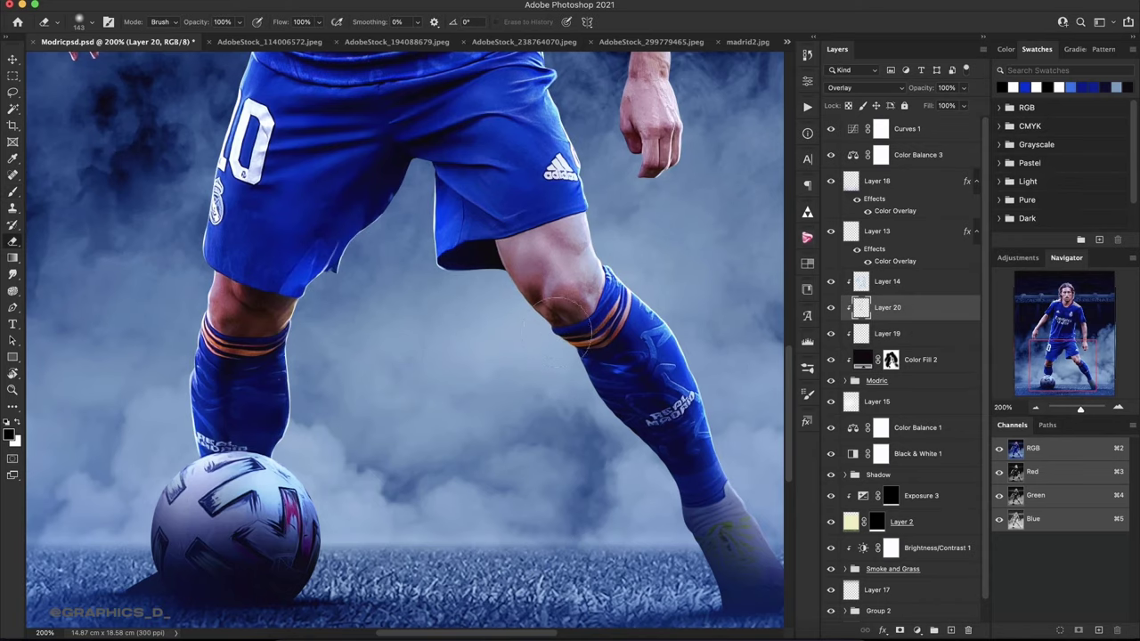
{"action": "scroll", "coordinate": [406, 338], "scroll_direction": "up", "scroll_amount": 10}
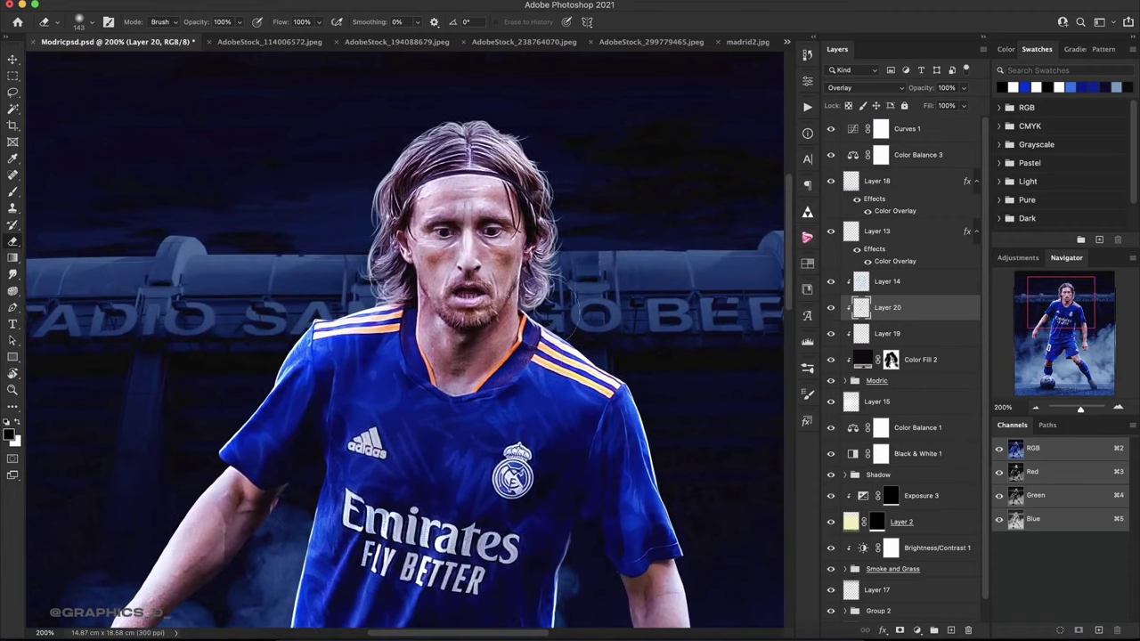
{"action": "key", "text": "ctrl+0"}
Save the poster, rotate the view to inspect it, then reset it upright.
{"action": "key", "text": "ctrl+s"}
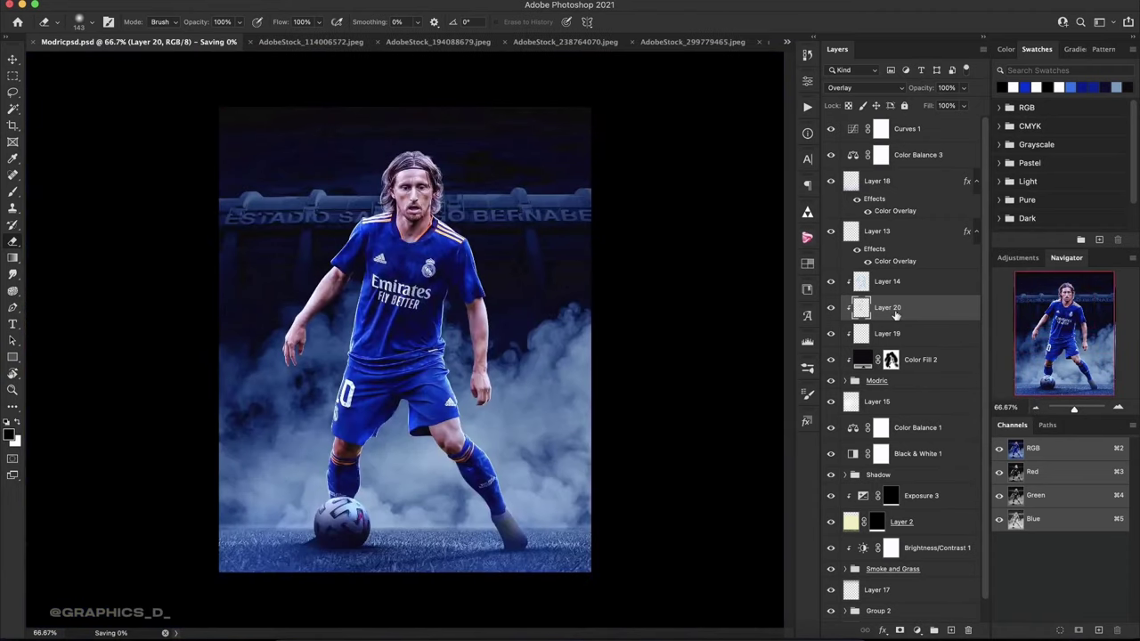
{"action": "key", "text": "r"}
{"action": "mouse_move", "coordinate": [502, 331]}
{"action": "left_mouse_down"}
{"action": "mouse_move", "coordinate": [524, 327]}
{"action": "mouse_move", "coordinate": [456, 312]}
{"action": "left_mouse_up"}
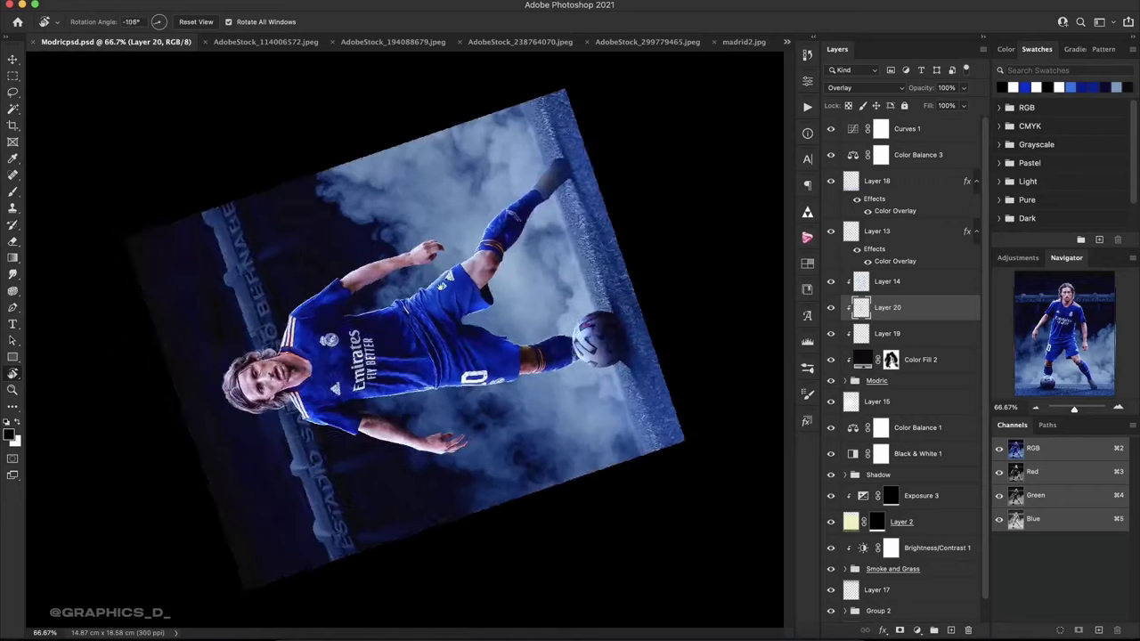
{"action": "left_click_drag", "start_coordinate": [456, 311], "coordinate": [316, 96]}
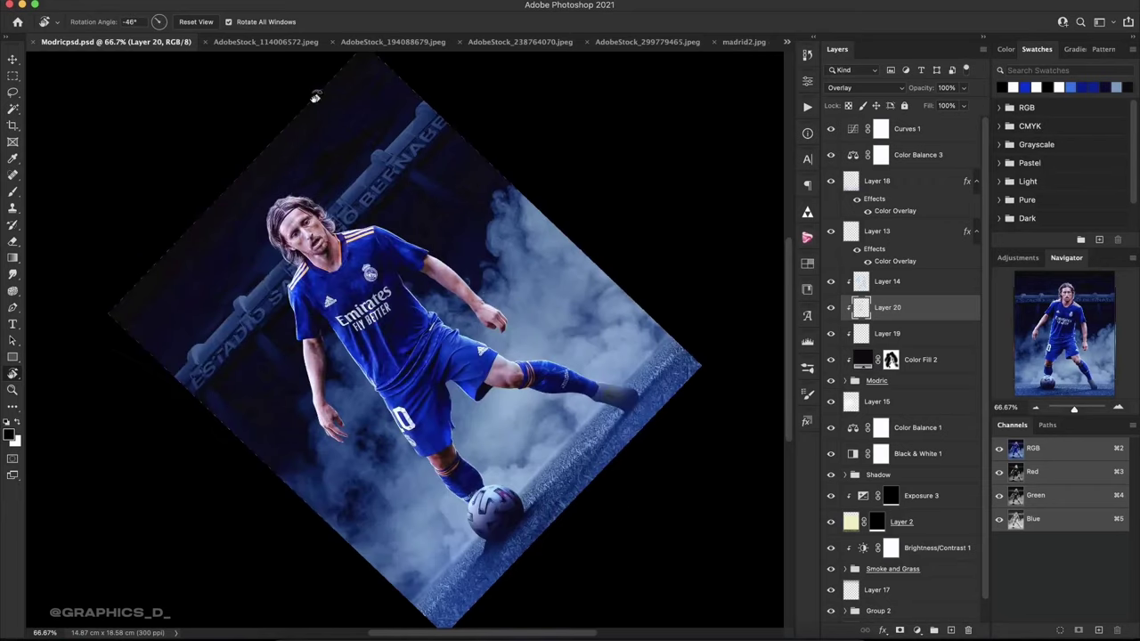
{"action": "left_click", "coordinate": [198, 22]}
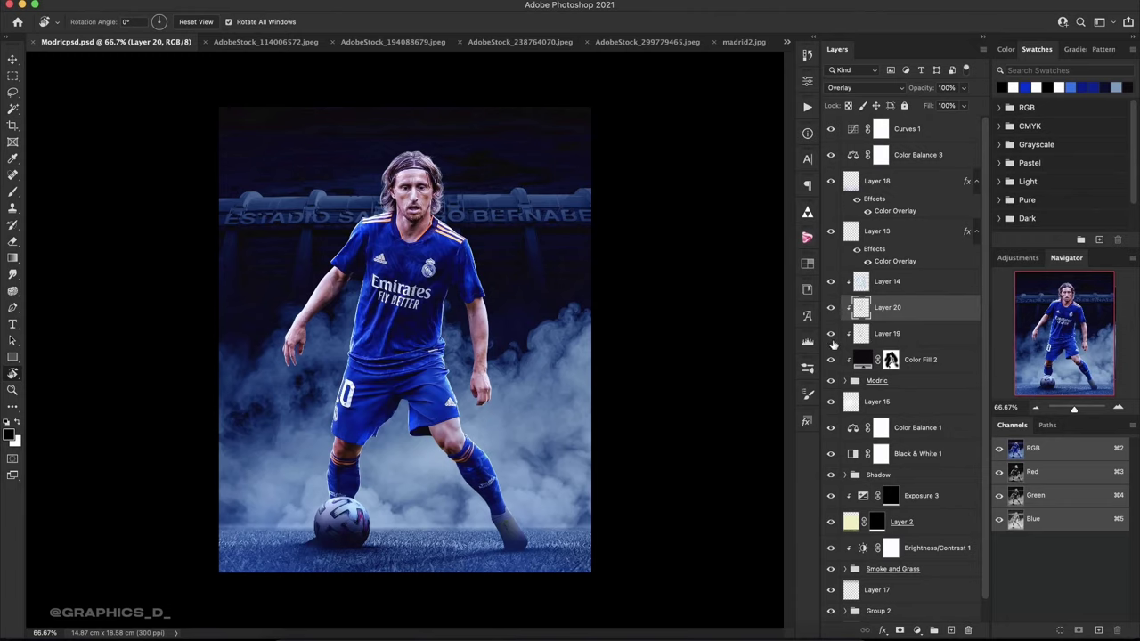
Lower Layer 19's fill to 16% and toggle Layer 20 to compare the shading.
{"action": "left_click", "coordinate": [850, 334]}
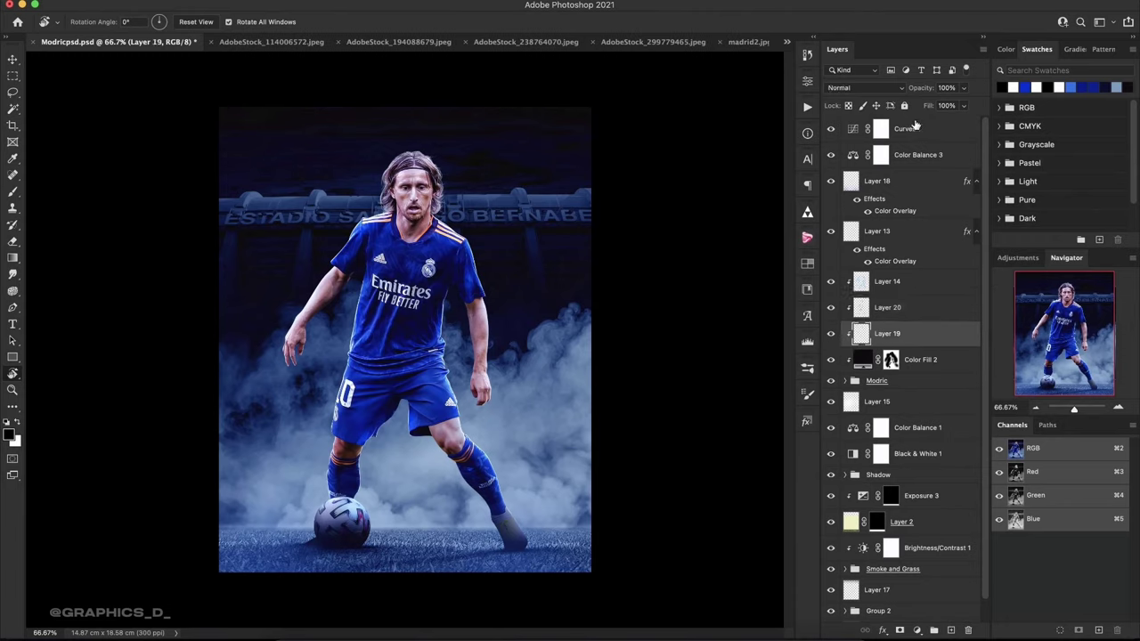
{"action": "left_click_drag", "start_coordinate": [929, 108], "coordinate": [876, 119]}
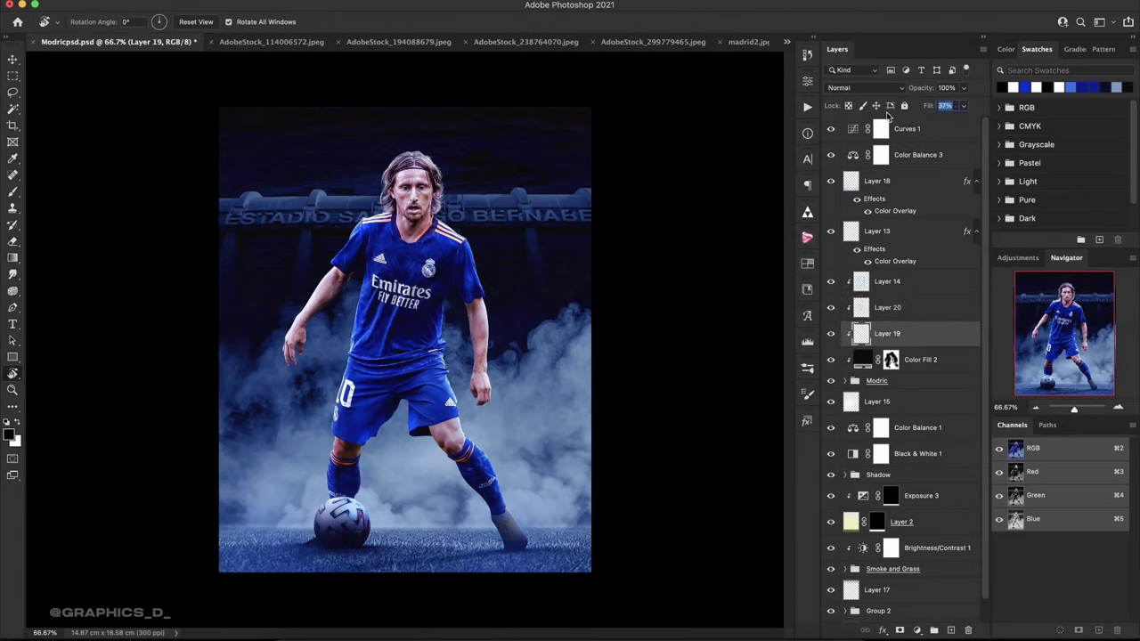
{"action": "left_click", "coordinate": [830, 307]}
{"action": "left_click", "coordinate": [830, 307]}
{"action": "left_click", "coordinate": [842, 308]}
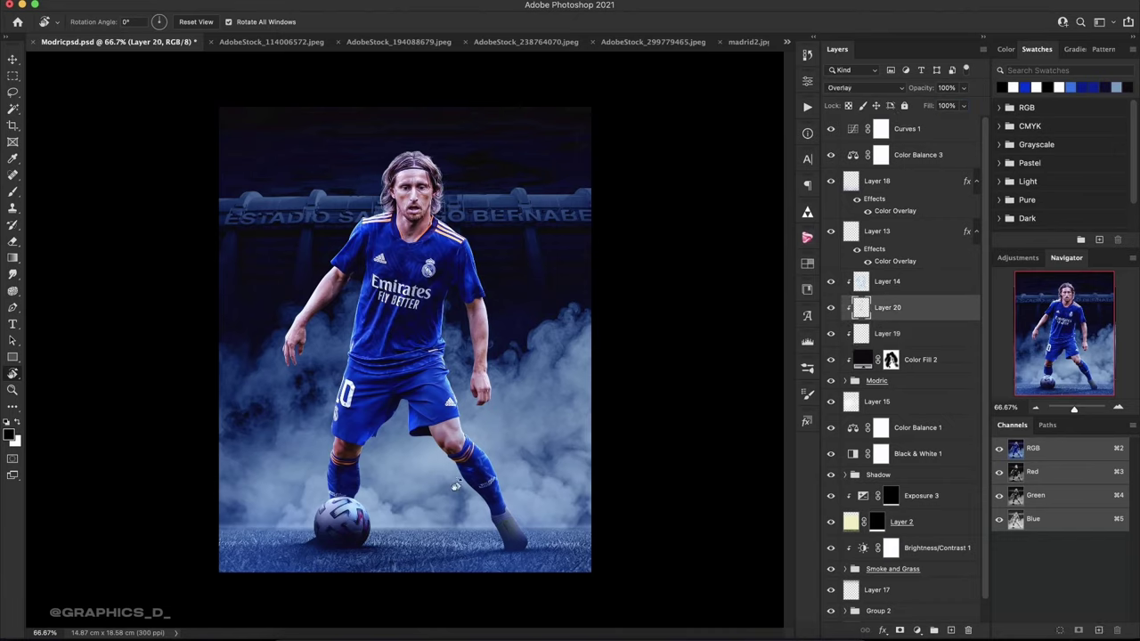
{"action": "key", "text": "e"}
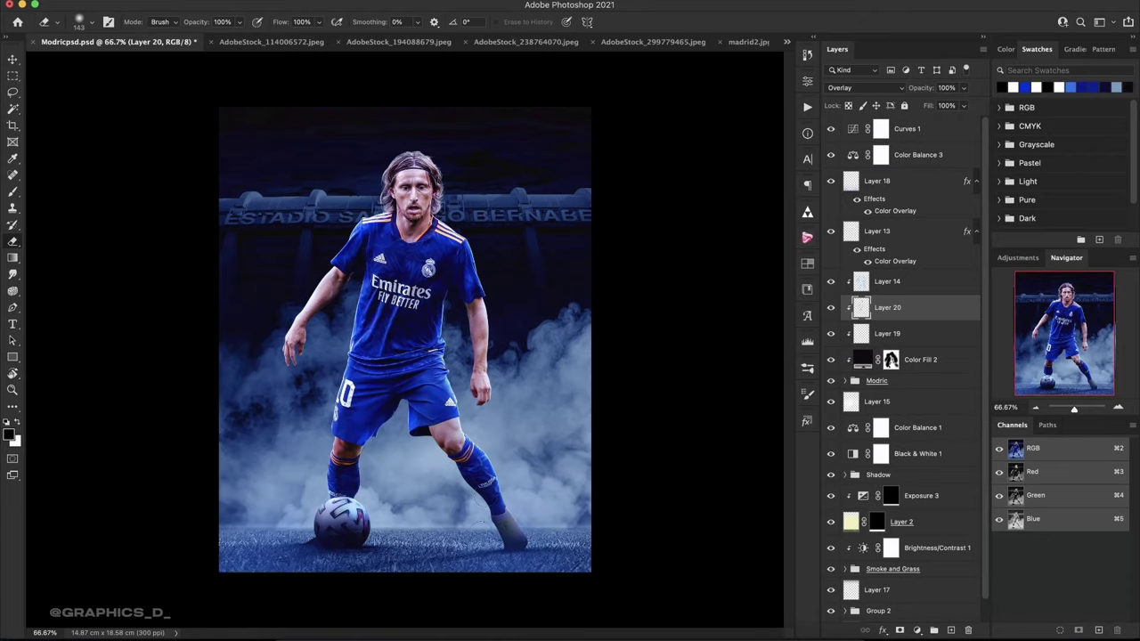
Lower Layer 14's fill to 42%.
{"action": "left_click", "coordinate": [831, 282]}
{"action": "left_click", "coordinate": [831, 281]}
{"action": "left_click", "coordinate": [891, 282]}
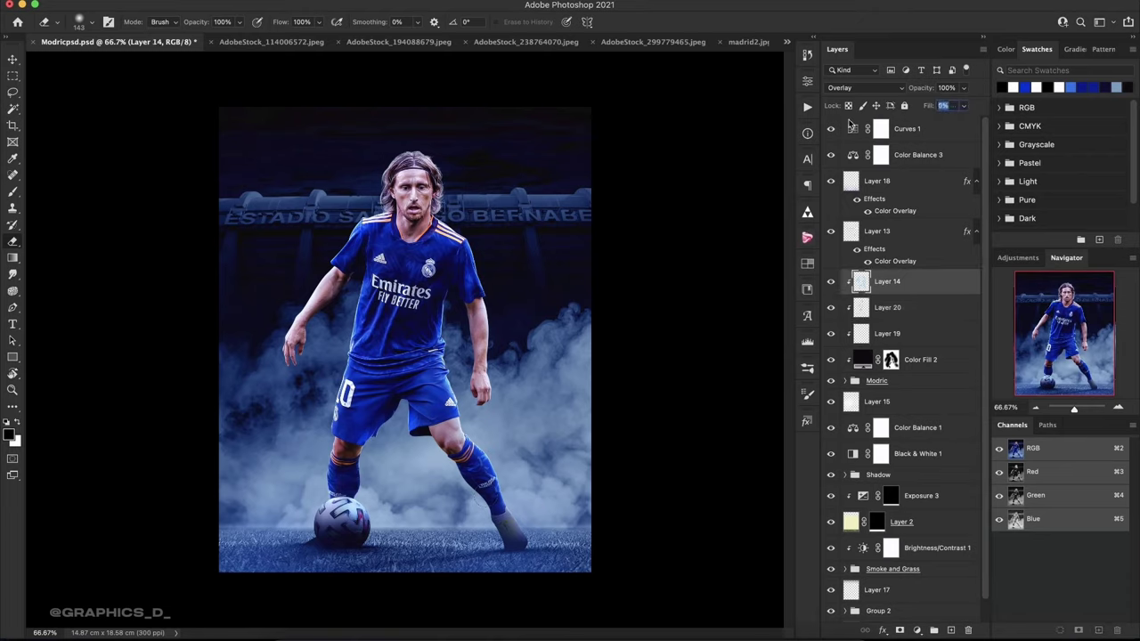
{"action": "left_click_drag", "start_coordinate": [931, 107], "coordinate": [851, 125]}
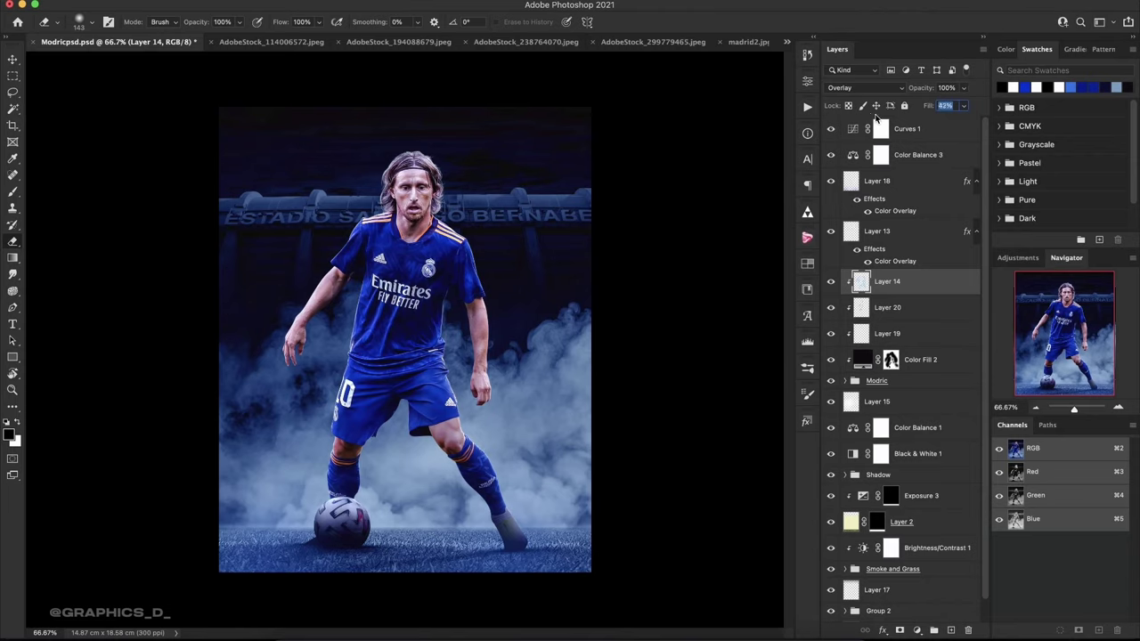
{"action": "key", "text": "Return"}
Add a Color Balance layer above Color Fill 2 with midtones +11 red, +6 green, +7 blue.
{"action": "left_click", "coordinate": [922, 365]}
{"action": "left_click", "coordinate": [917, 630]}
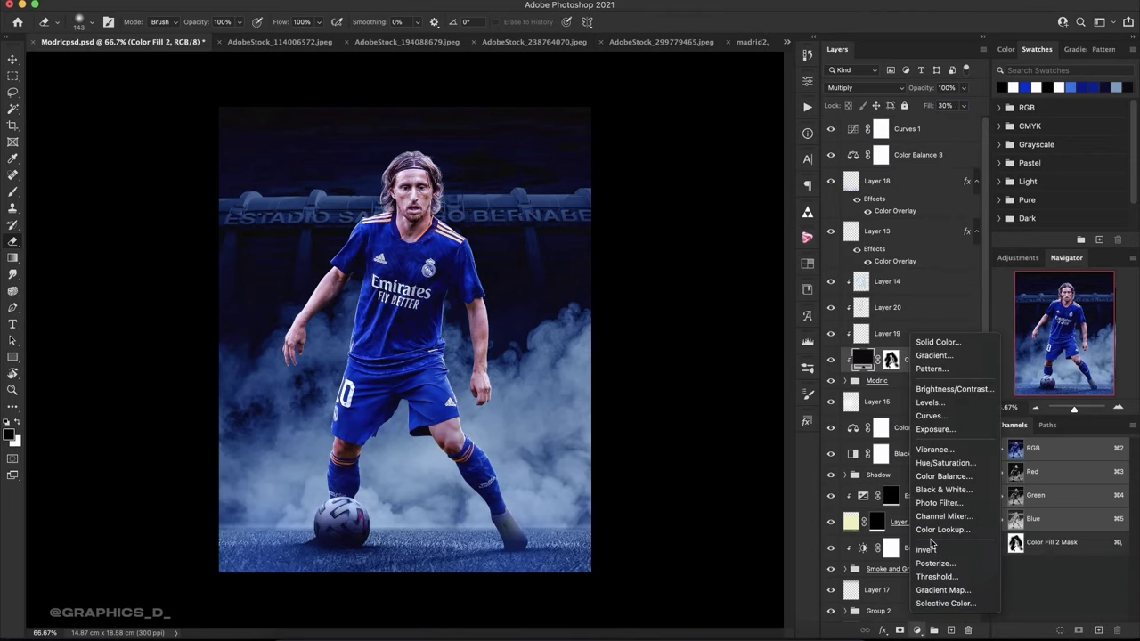
{"action": "left_click", "coordinate": [944, 470]}
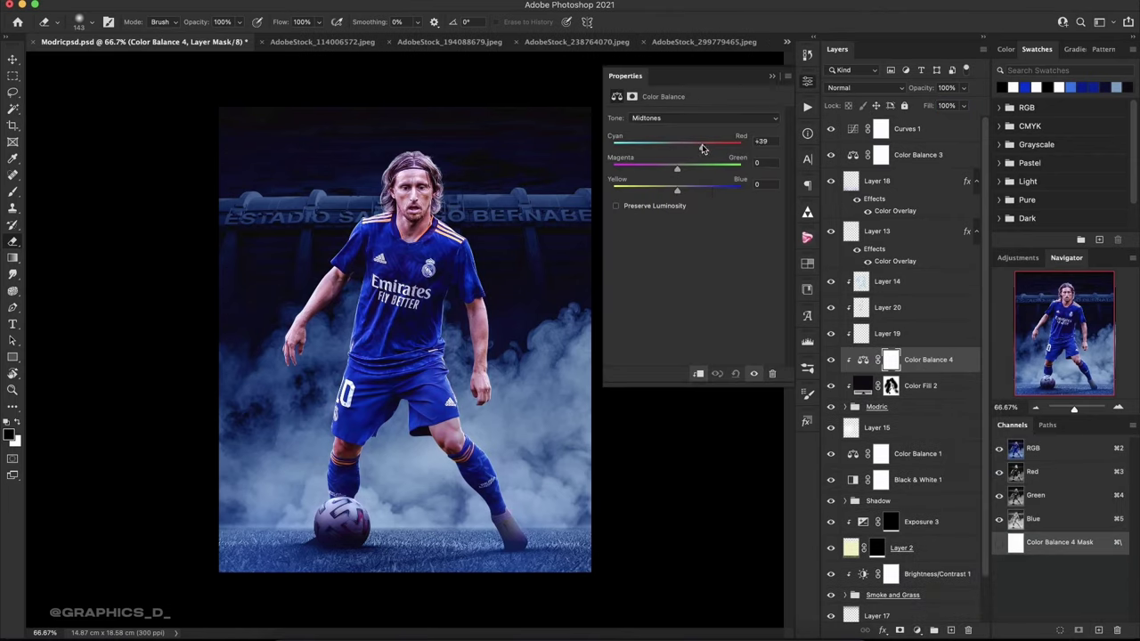
{"action": "mouse_move", "coordinate": [678, 168]}
{"action": "left_mouse_down"}
{"action": "mouse_move", "coordinate": [701, 170]}
{"action": "mouse_move", "coordinate": [679, 169]}
{"action": "left_mouse_up"}
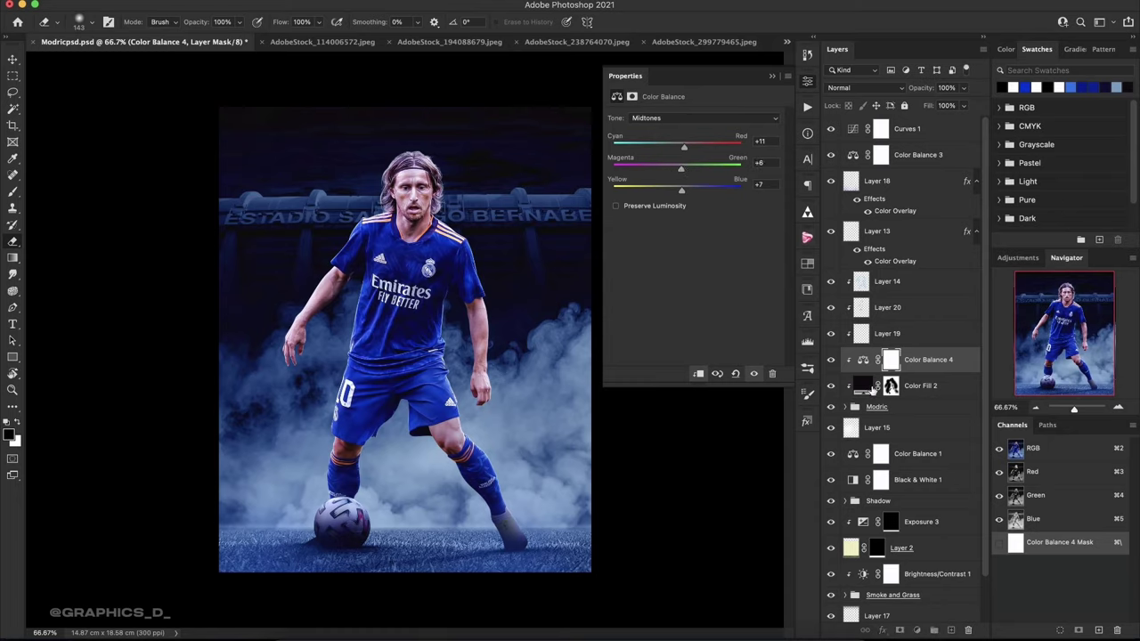
{"action": "left_click", "coordinate": [887, 387]}
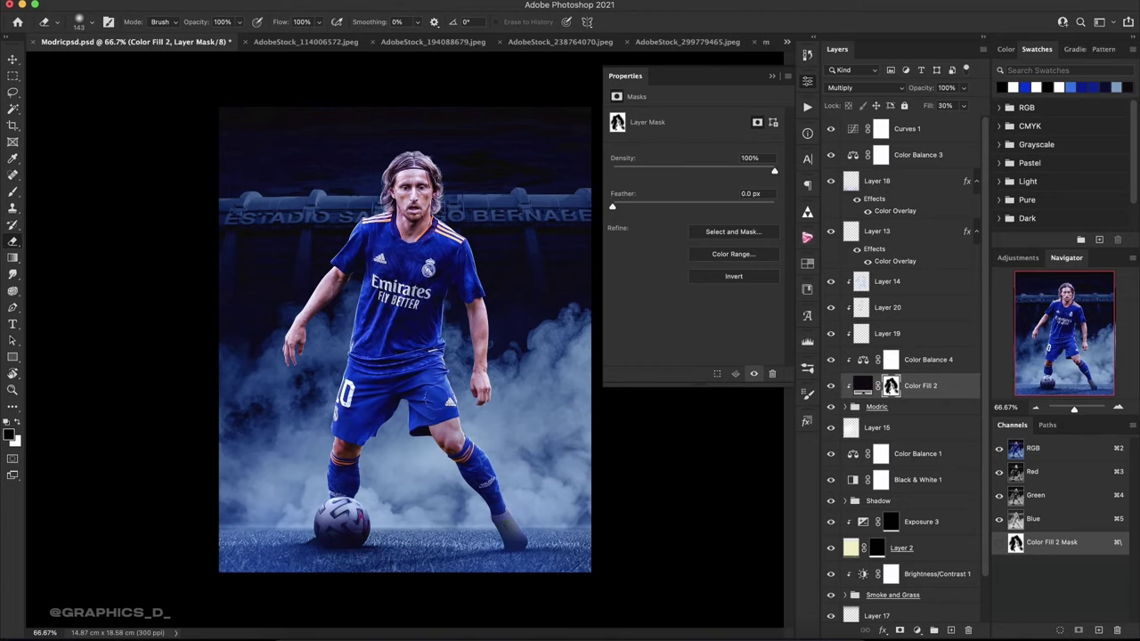
{"action": "key", "text": "x"}
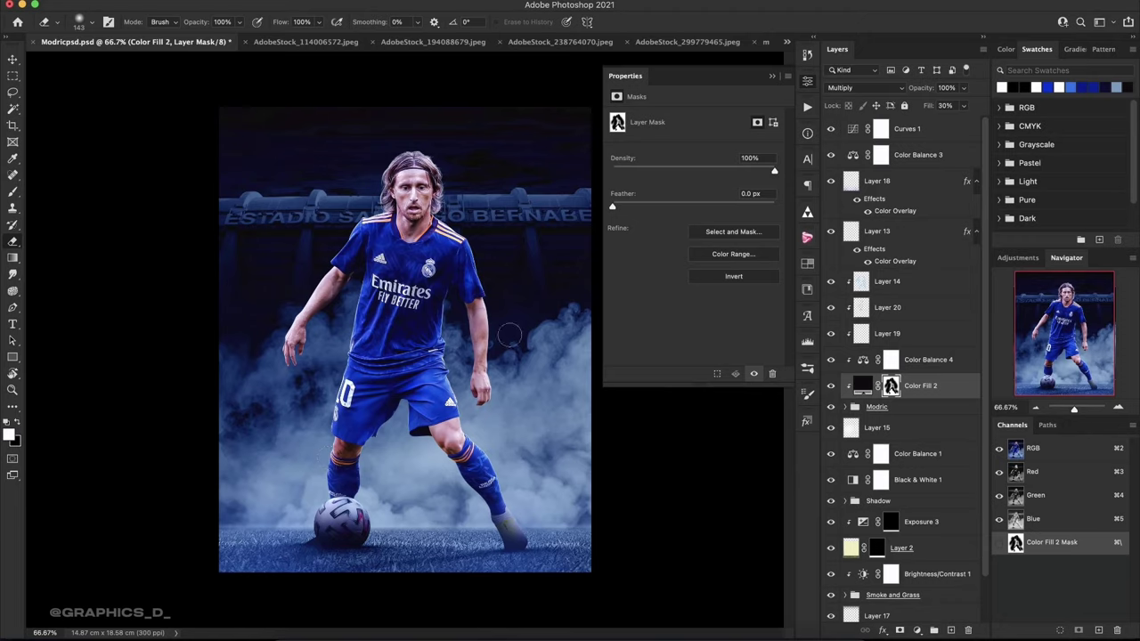
Rotate the canvas view to check the poster, restore it upright, and save the document.
{"action": "left_click", "coordinate": [773, 79]}
{"action": "key", "text": "r"}
{"action": "mouse_move", "coordinate": [455, 226]}
{"action": "left_mouse_down"}
{"action": "mouse_move", "coordinate": [486, 401]}
{"action": "mouse_move", "coordinate": [499, 349]}
{"action": "left_mouse_up"}
{"action": "key", "text": "super+s"}
{"action": "key", "text": "Escape"}
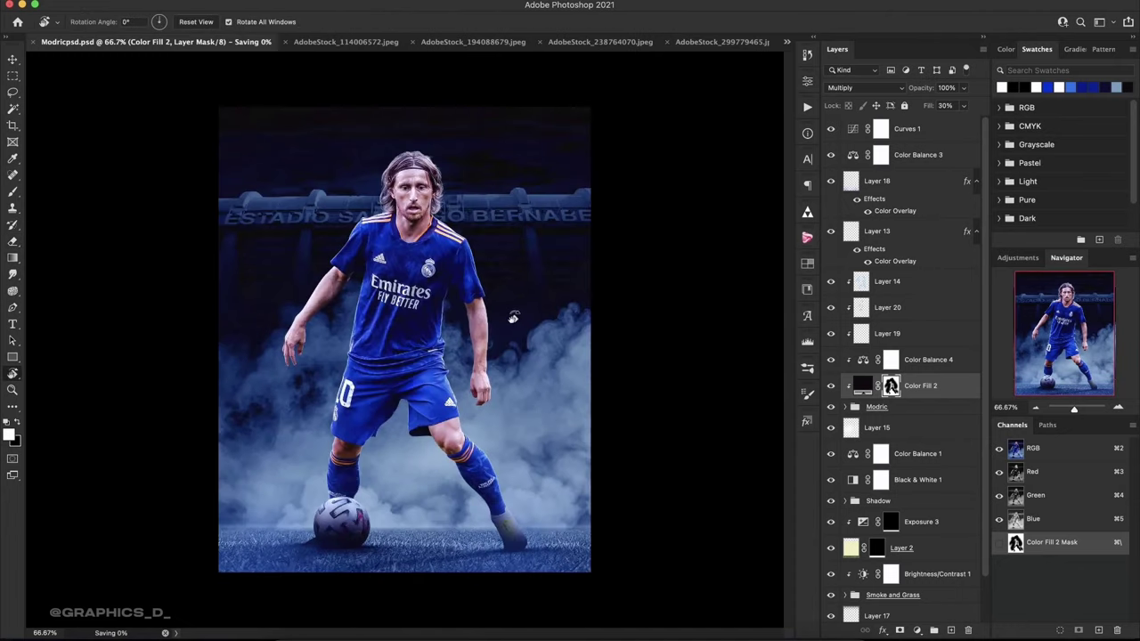
{"action": "left_click_drag", "start_coordinate": [391, 367], "coordinate": [482, 241]}
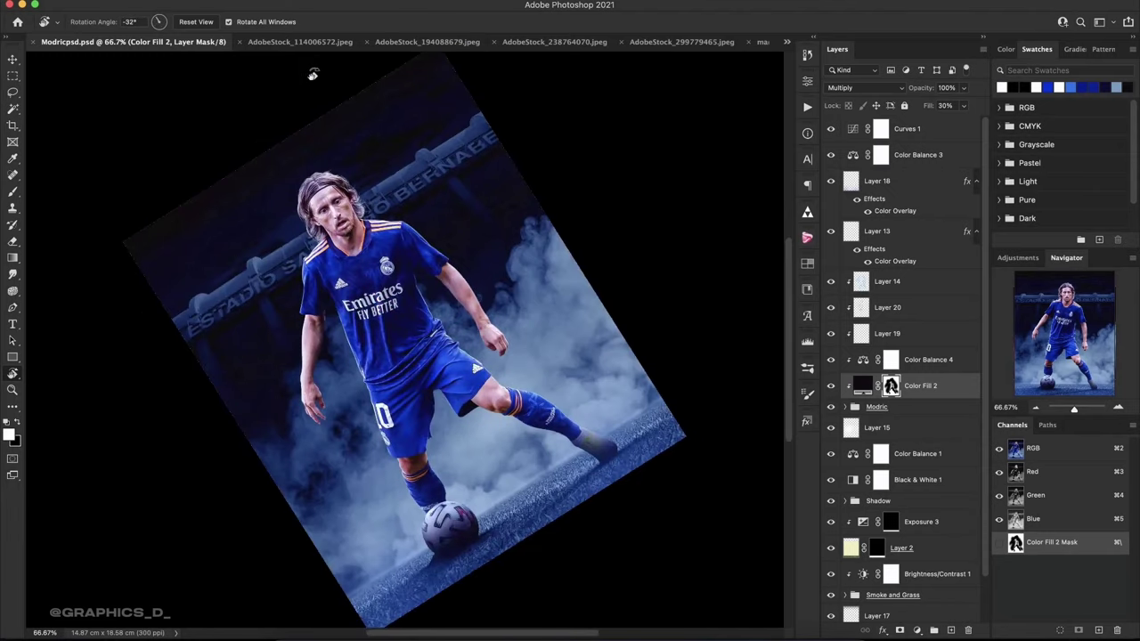
{"action": "left_click", "coordinate": [195, 22]}
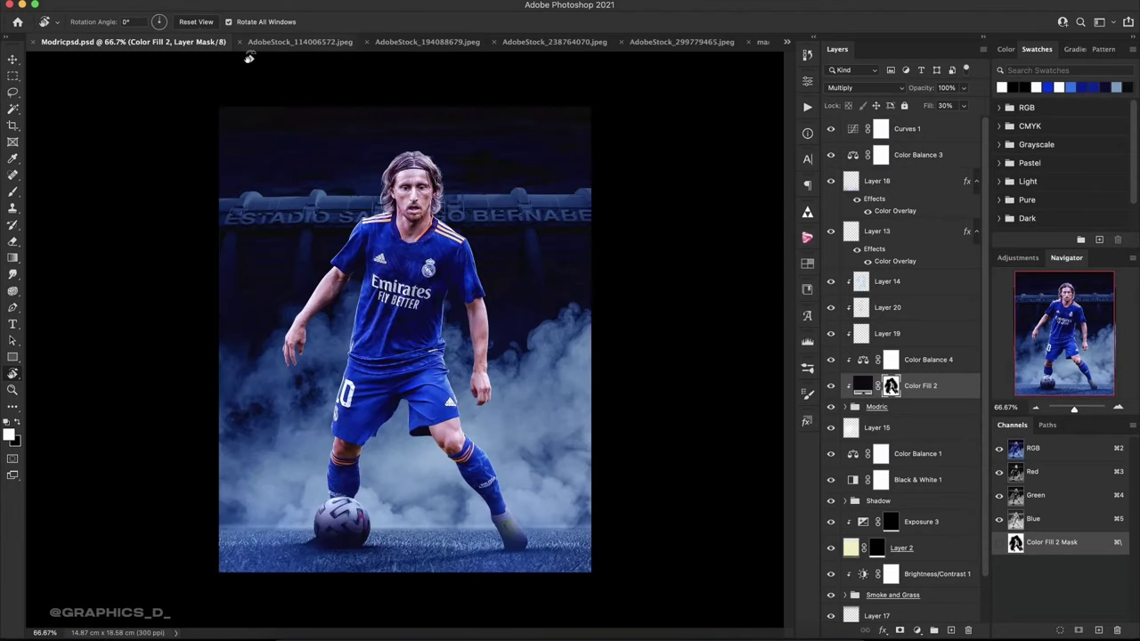
Zoom in to 300% on the player's face and select Layer 14.
{"action": "left_click", "coordinate": [1119, 407]}
{"action": "left_click", "coordinate": [1119, 407]}
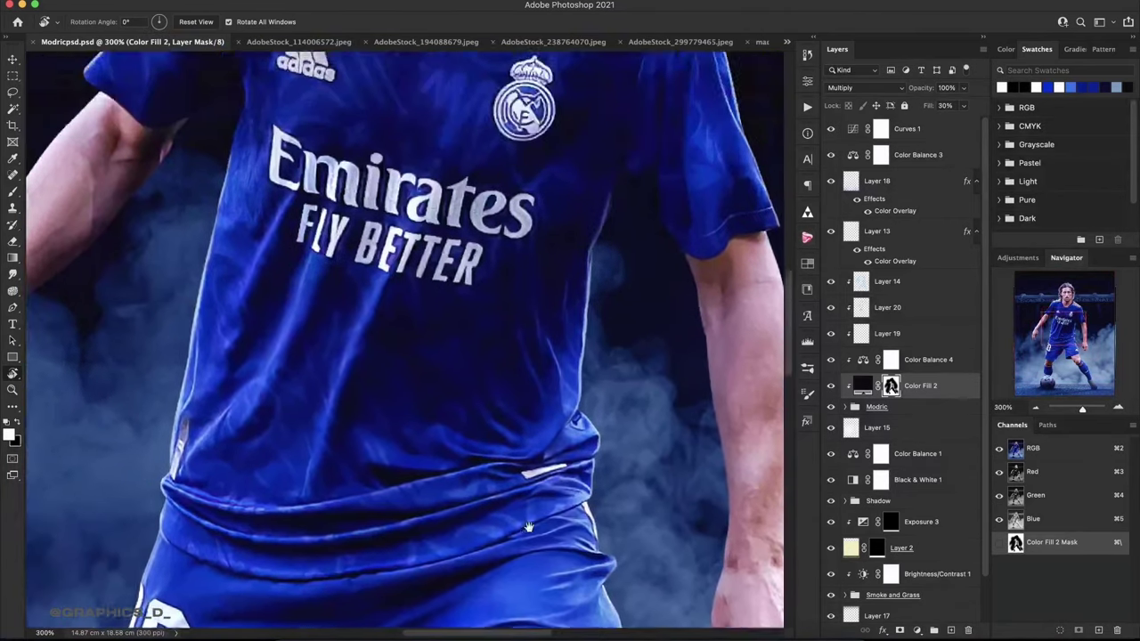
{"action": "left_click_drag", "start_coordinate": [1065, 334], "coordinate": [1064, 294]}
{"action": "left_click", "coordinate": [907, 281]}
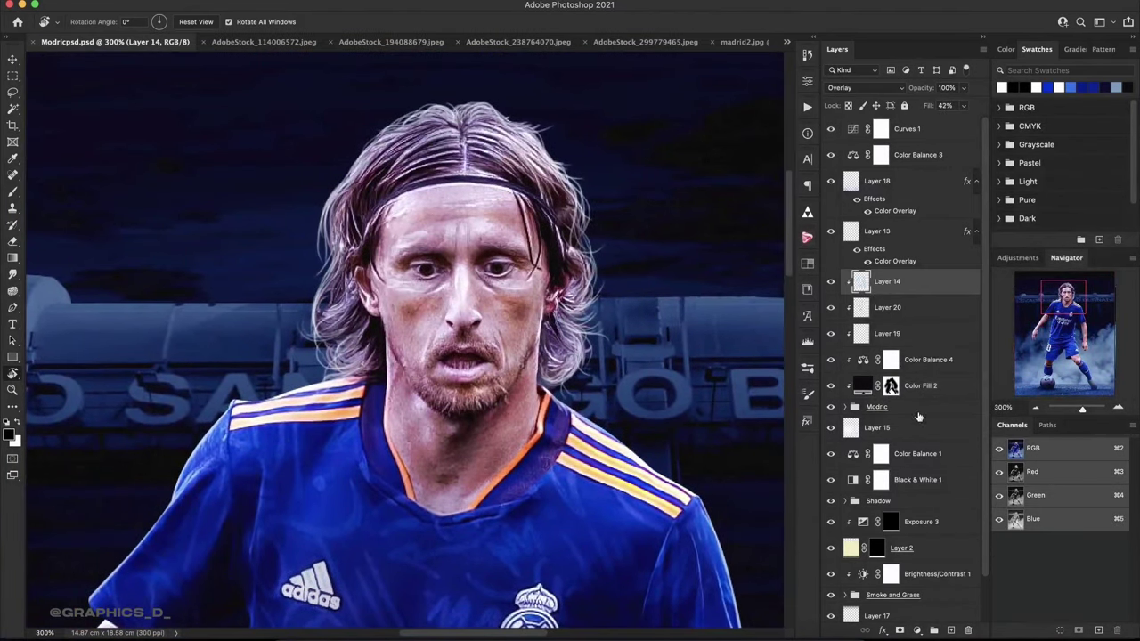
Add a new Layer 21 above Layer 14 and set up a 20 px brush.
{"action": "left_click", "coordinate": [951, 631]}
{"action": "key", "text": "b"}
{"action": "right_click", "coordinate": [453, 278]}
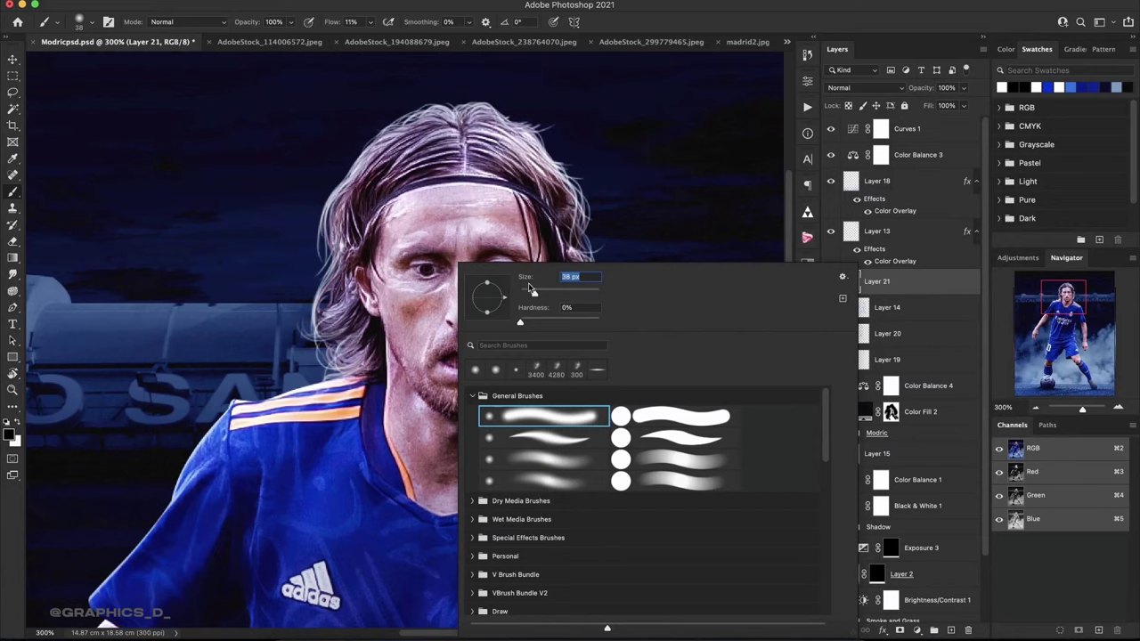
{"action": "left_click_drag", "start_coordinate": [531, 289], "coordinate": [527, 290]}
{"action": "key", "text": "Return"}
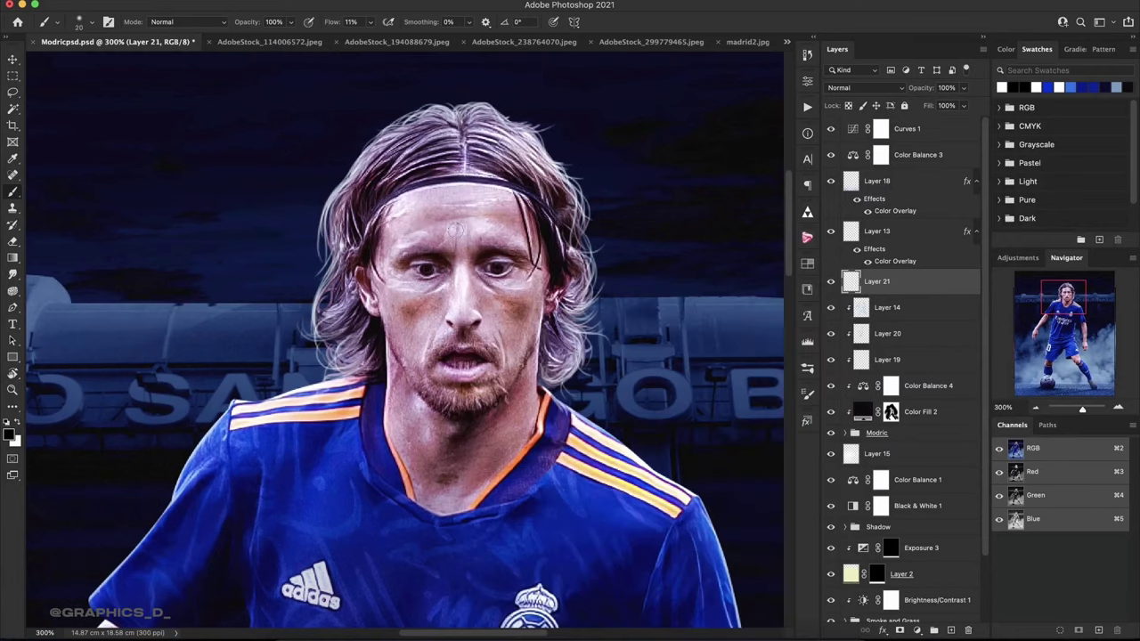
Set Layer 21 to Overlay and paint shading over the player's chin and neck.
{"action": "left_click", "coordinate": [842, 88]}
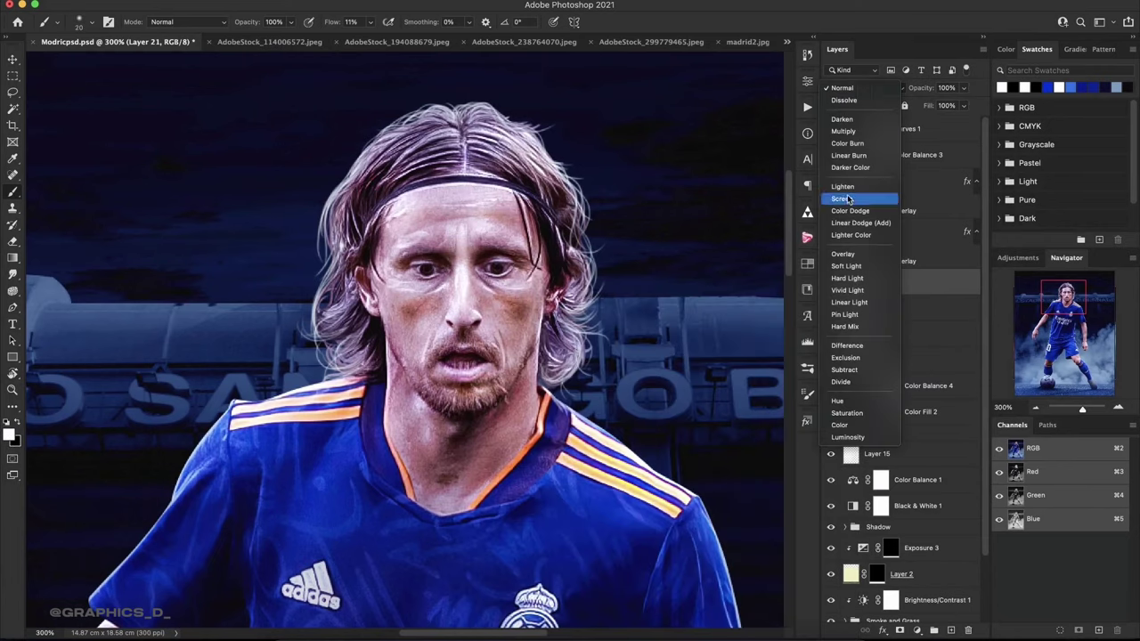
{"action": "left_click", "coordinate": [853, 257]}
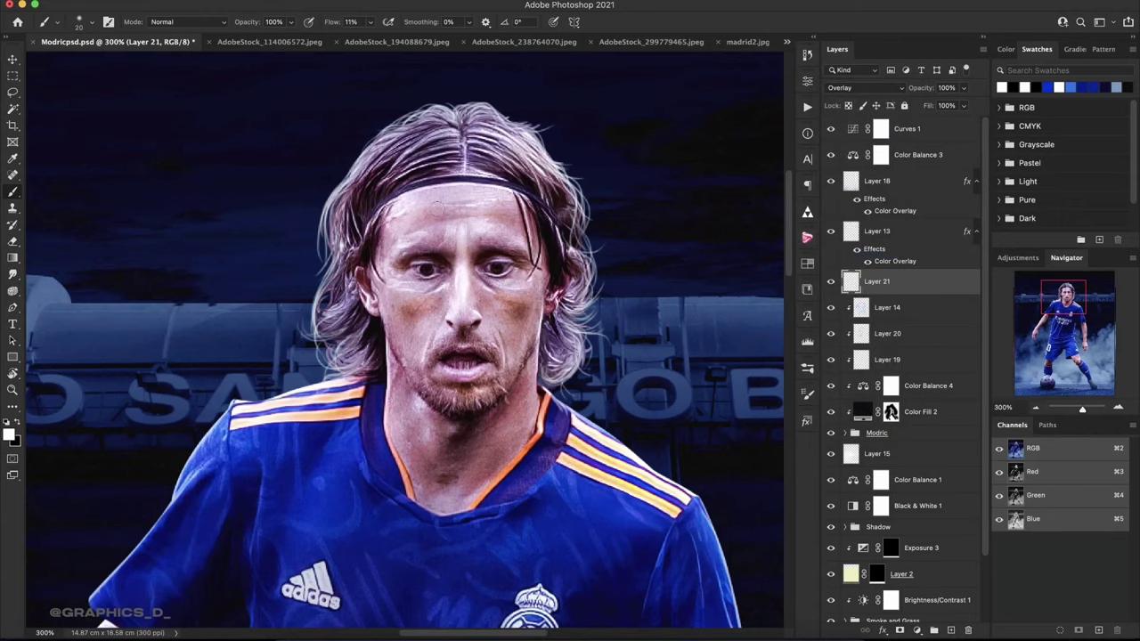
{"action": "scroll", "coordinate": [397, 218], "scroll_direction": "down", "scroll_amount": 2}
{"action": "scroll", "coordinate": [397, 219], "scroll_direction": "down", "scroll_amount": 3}
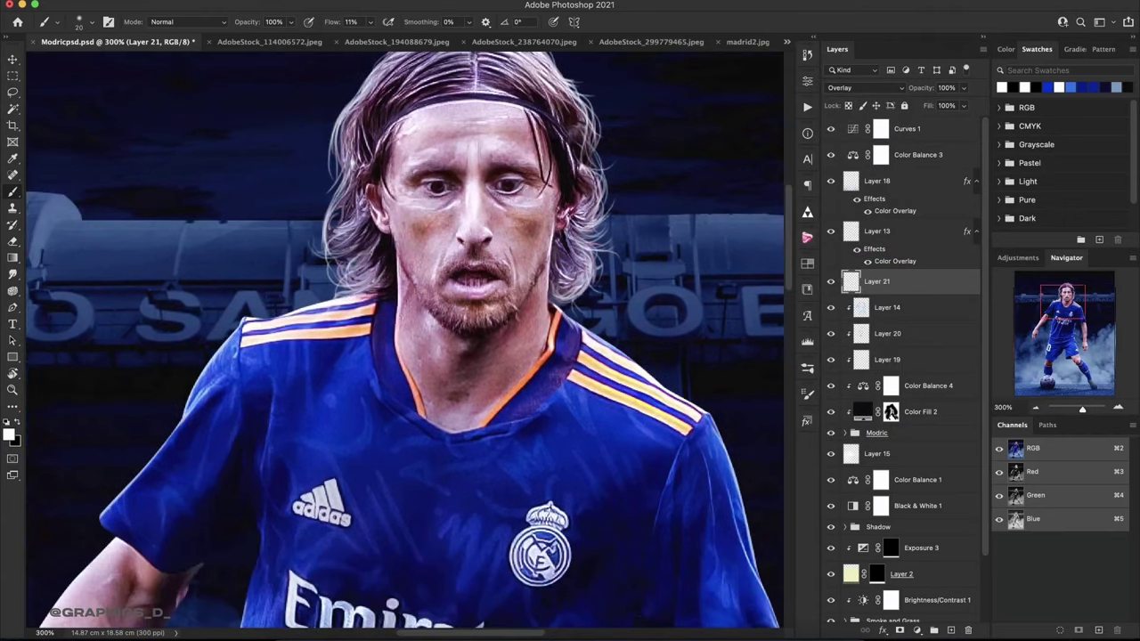
{"action": "left_click_drag", "start_coordinate": [419, 294], "coordinate": [464, 343]}
{"action": "mouse_move", "coordinate": [534, 284]}
{"action": "left_mouse_down"}
{"action": "mouse_move", "coordinate": [503, 332]}
{"action": "mouse_move", "coordinate": [517, 365]}
{"action": "left_mouse_up"}
Lower Layer 21's fill to 24% and zoom out to see the whole poster.
{"action": "double_click", "coordinate": [947, 105]}
{"action": "type", "text": "0"}
{"action": "key", "text": "Return"}
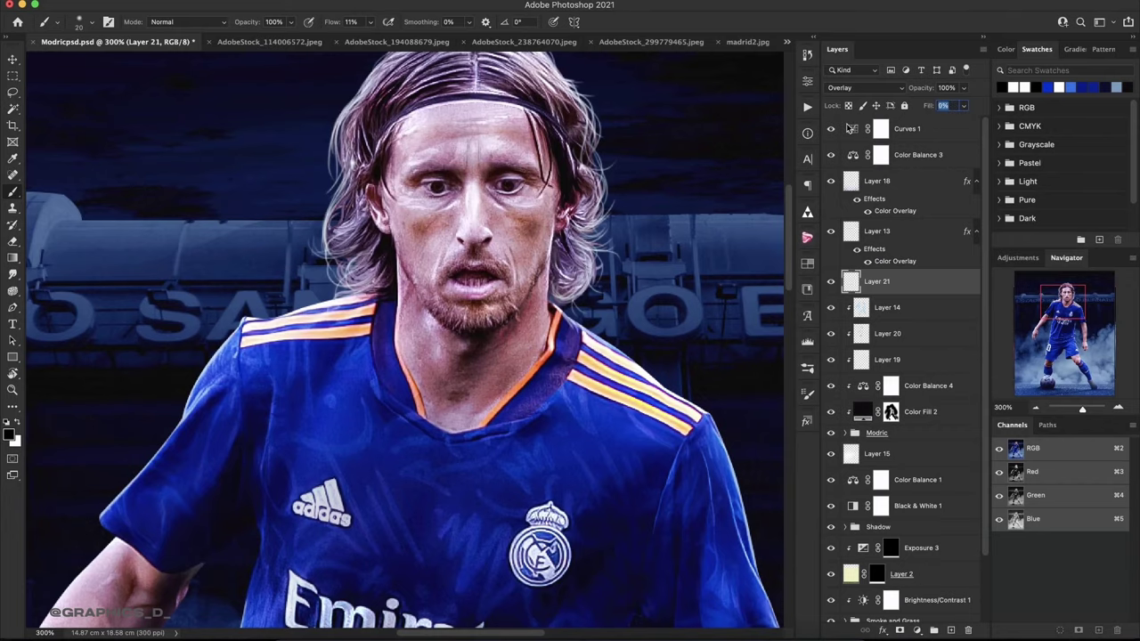
{"action": "left_click", "coordinate": [1035, 407]}
{"action": "left_click", "coordinate": [1035, 407]}
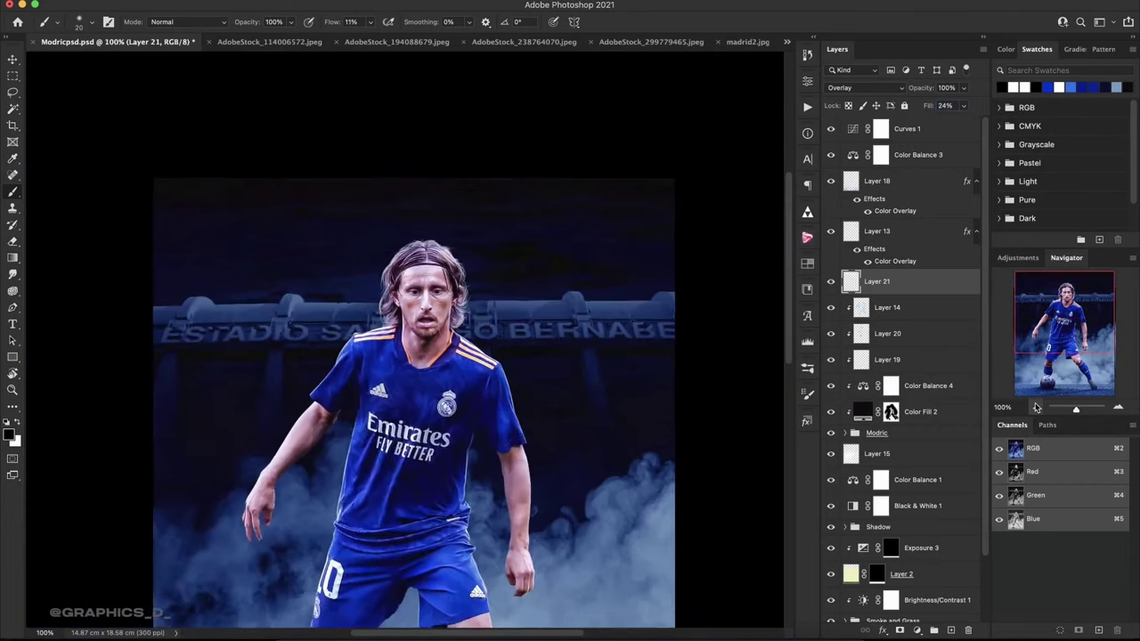
{"action": "left_click", "coordinate": [1035, 407]}
{"action": "scroll", "coordinate": [896, 475], "scroll_direction": "down", "scroll_amount": 3}
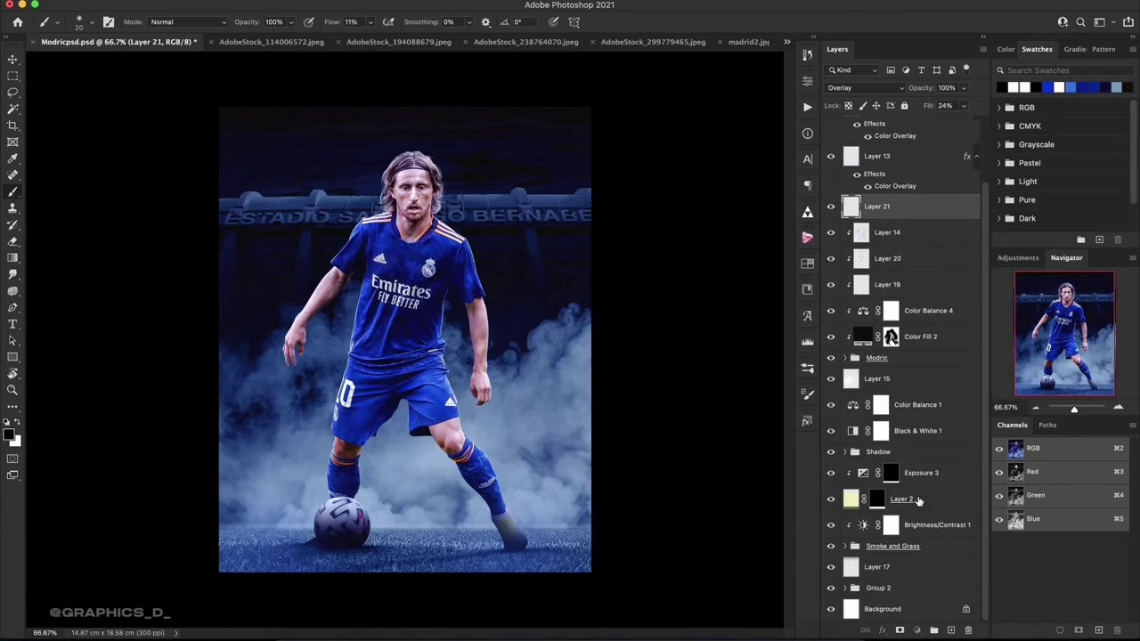
Expand Group 2, the Sky and Stadium groups, and select the stadium photo Layer 3.
{"action": "left_click", "coordinate": [891, 473]}
{"action": "left_click", "coordinate": [892, 546]}
{"action": "left_click", "coordinate": [844, 588]}
{"action": "scroll", "coordinate": [911, 484], "scroll_direction": "down", "scroll_amount": 5}
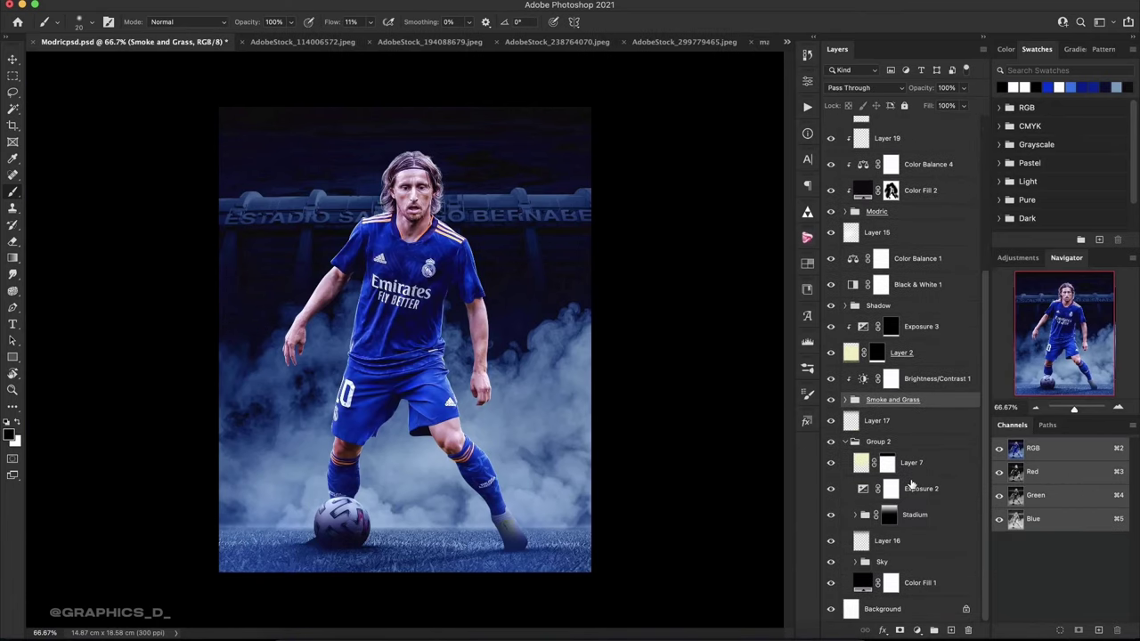
{"action": "left_click", "coordinate": [857, 563]}
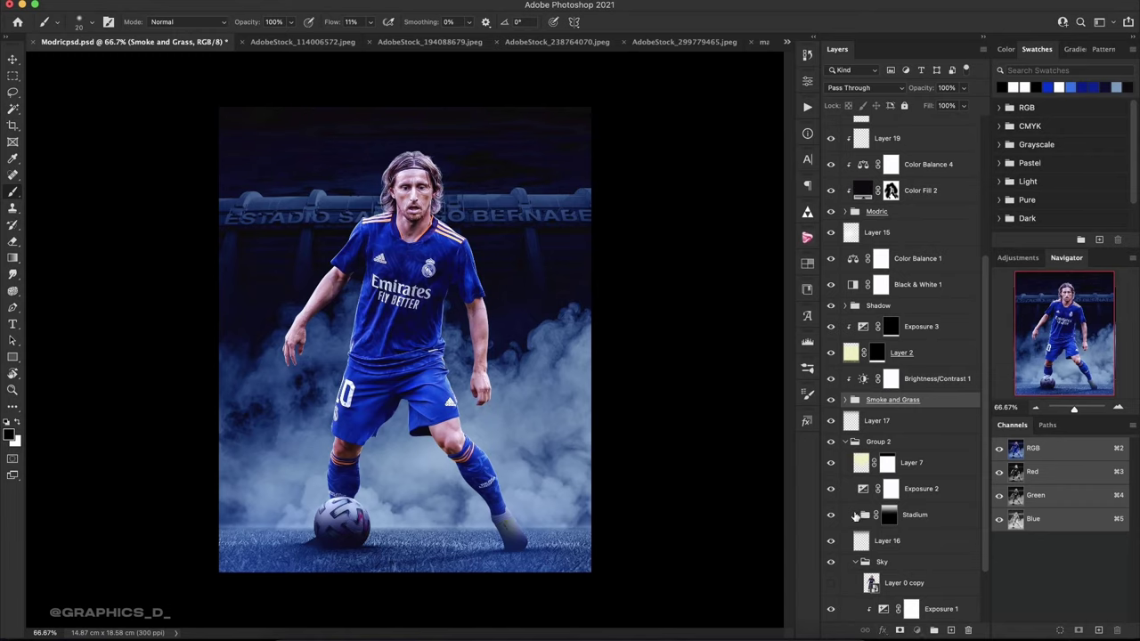
{"action": "left_click", "coordinate": [855, 515]}
{"action": "left_click", "coordinate": [924, 542]}
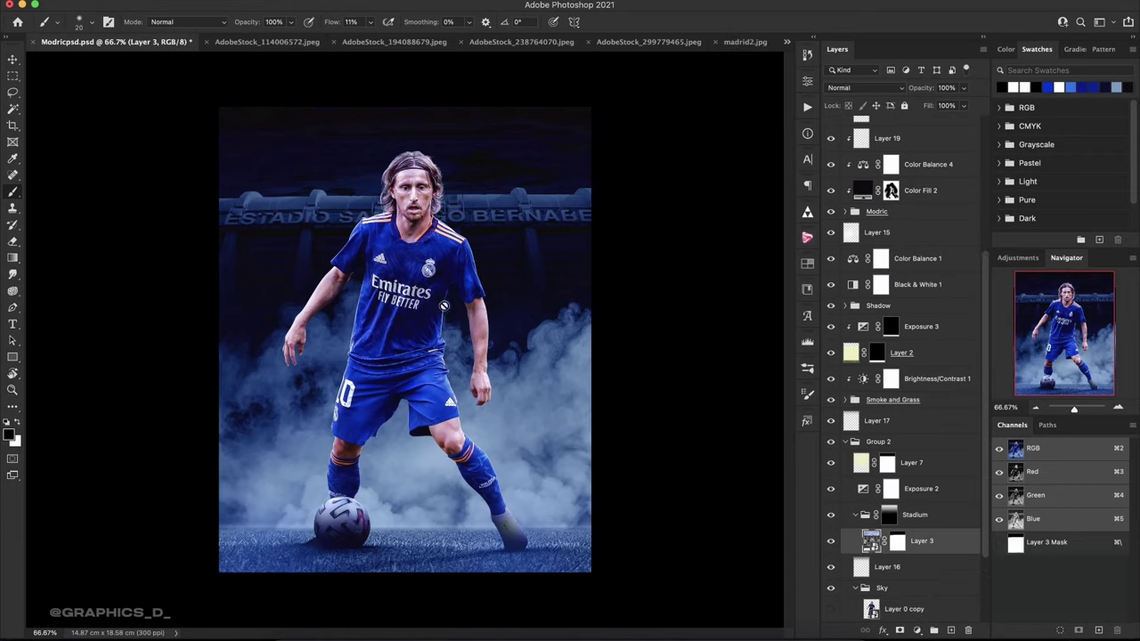
Convert stadium Layer 3 into a smart object.
{"action": "right_click", "coordinate": [947, 550]}
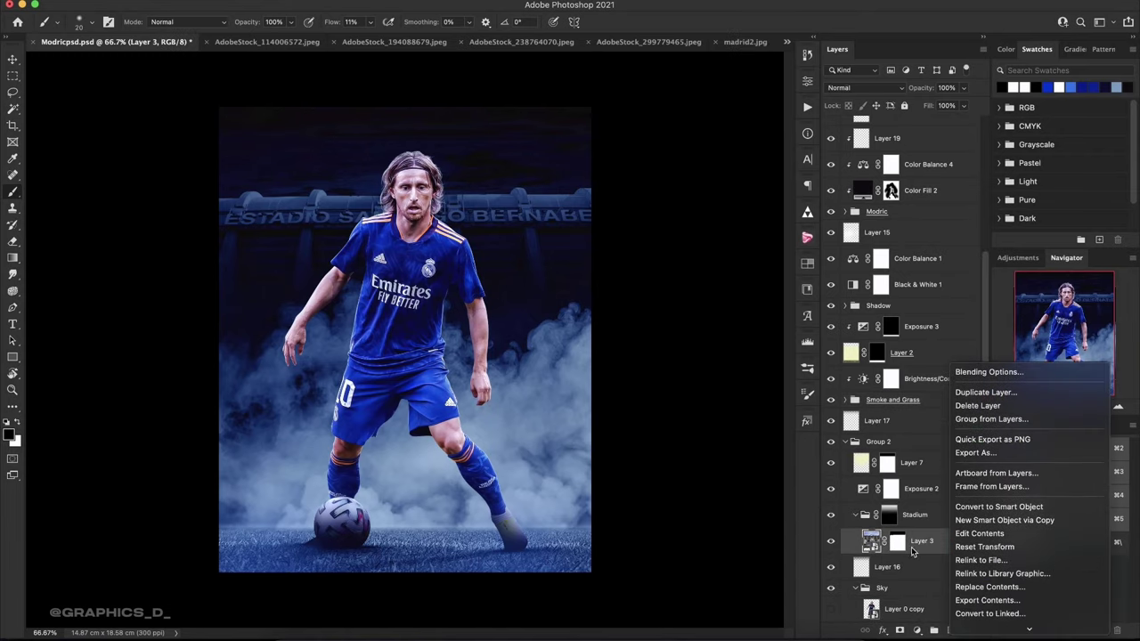
{"action": "key", "text": "Escape"}
{"action": "right_click", "coordinate": [927, 541]}
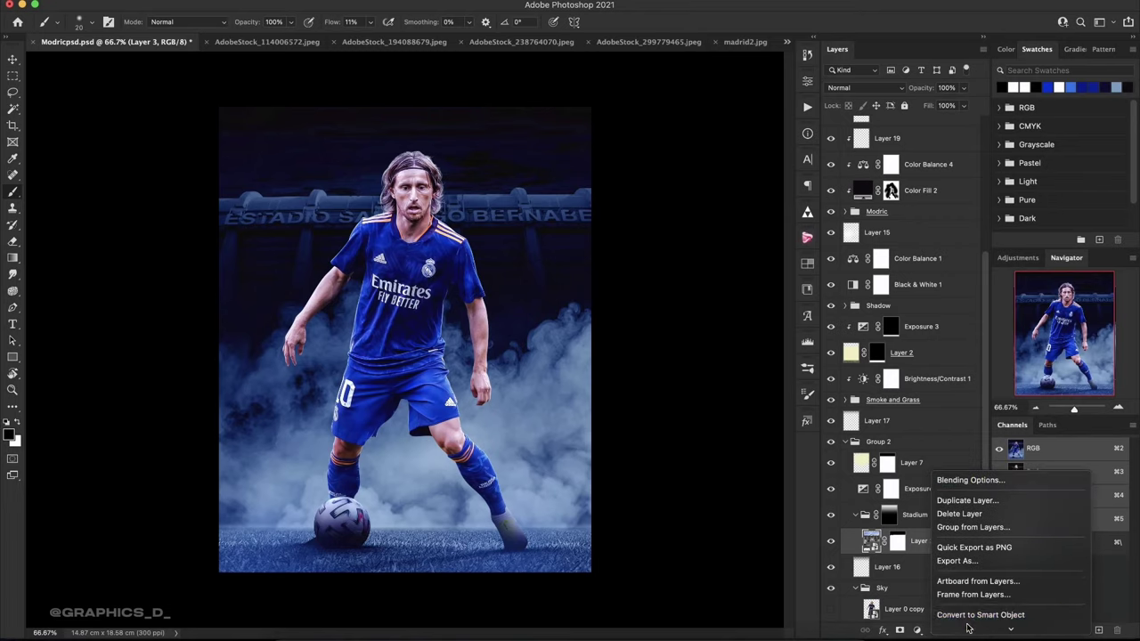
{"action": "left_click", "coordinate": [980, 481]}
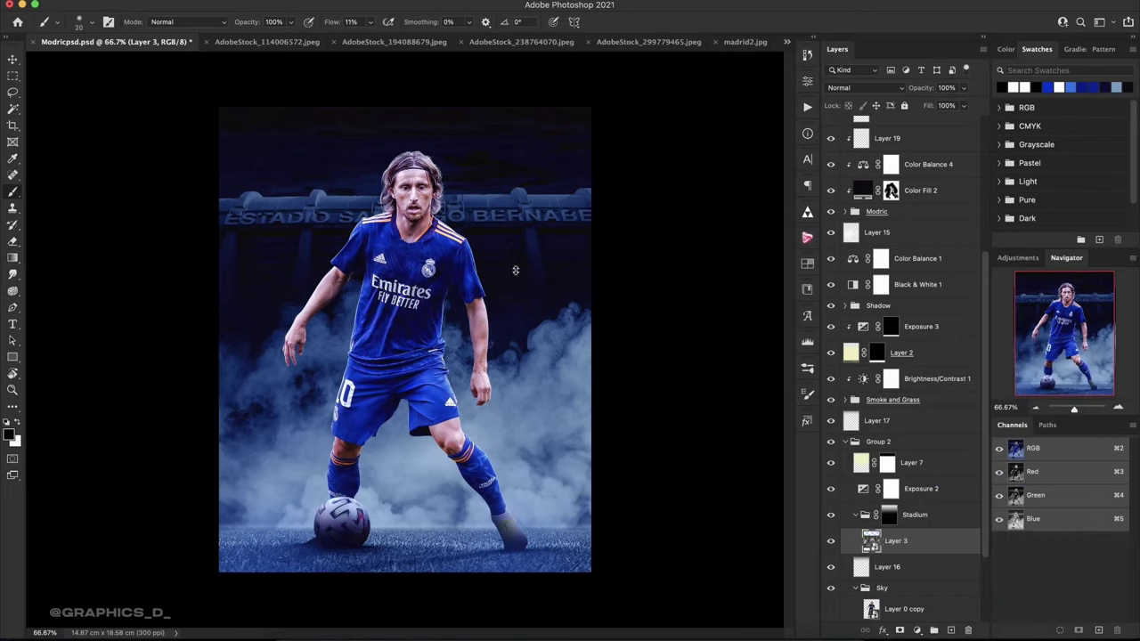
Apply a 1.2-pixel Gaussian Blur smart filter to the stadium layer.
{"action": "left_click", "coordinate": [295, 12]}
{"action": "mouse_move", "coordinate": [302, 153]}
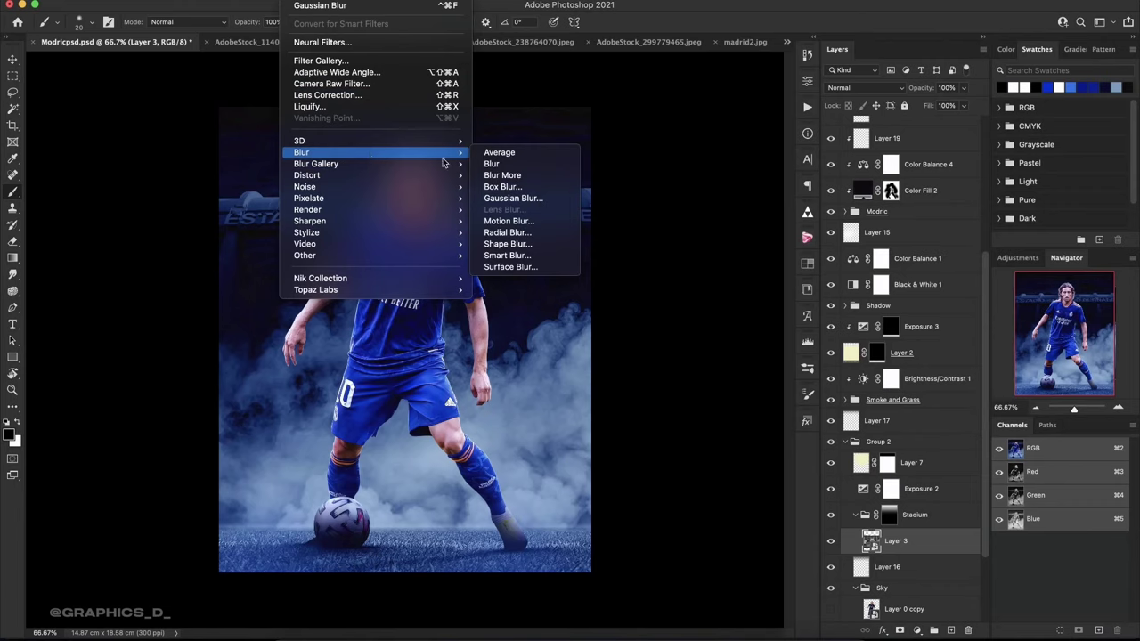
{"action": "left_click", "coordinate": [497, 199]}
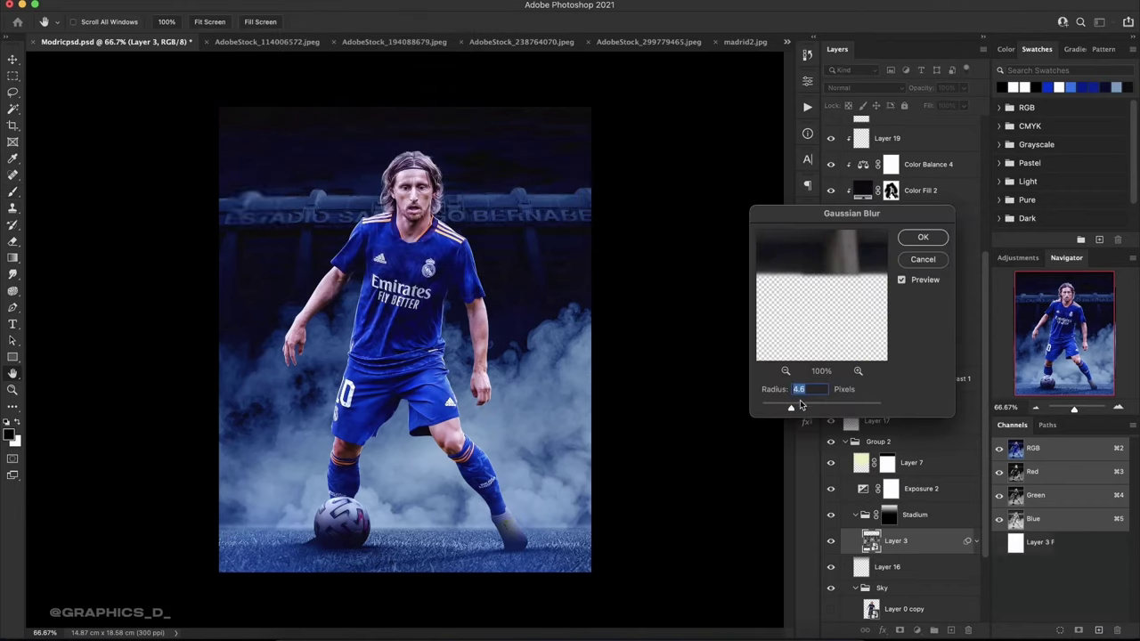
{"action": "left_click_drag", "start_coordinate": [772, 408], "coordinate": [768, 413]}
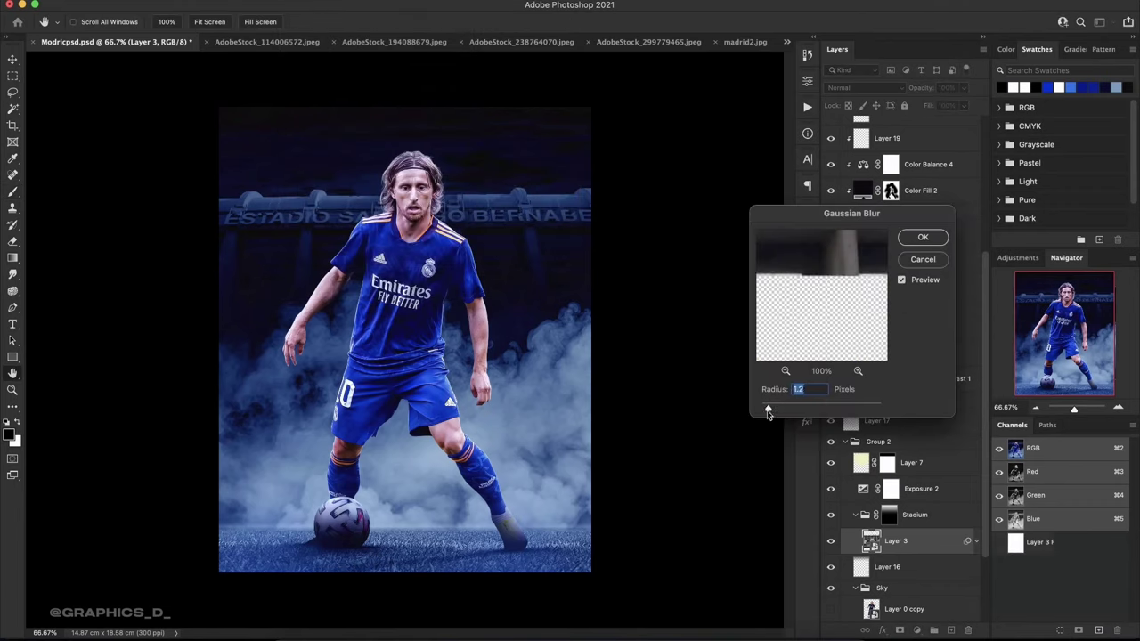
{"action": "left_click", "coordinate": [923, 237]}
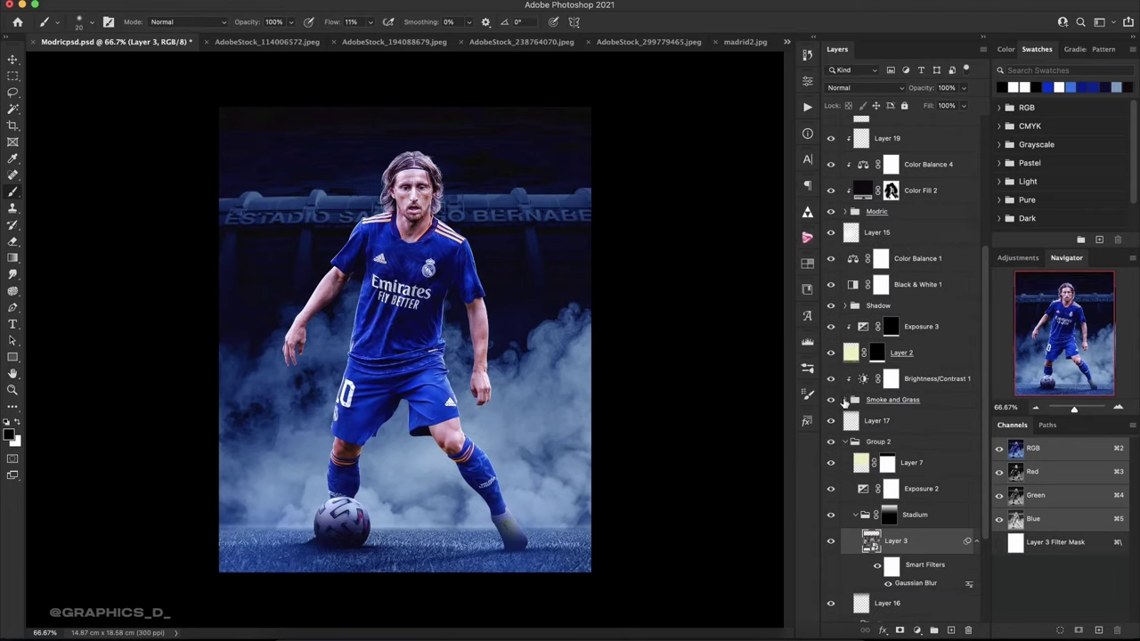
Collapse Group 2 and select Layer 15 through Shadow.
{"action": "left_click", "coordinate": [845, 443]}
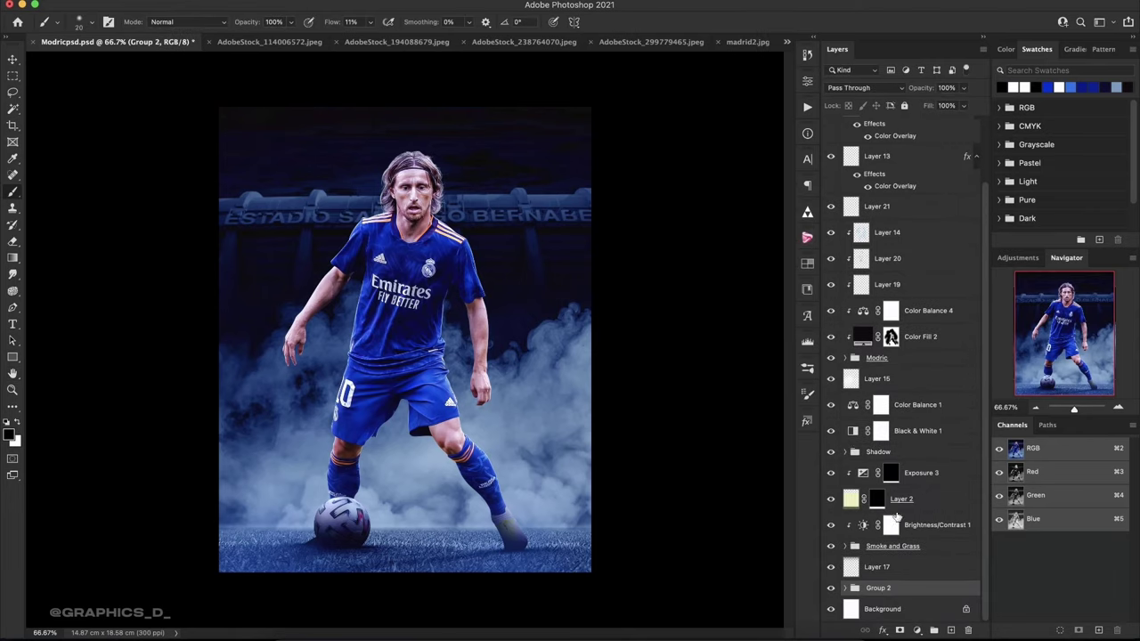
{"action": "left_click", "coordinate": [920, 459]}
{"action": "left_click", "coordinate": [935, 392], "text": "shift"}
{"action": "left_click", "coordinate": [933, 390], "text": "super"}
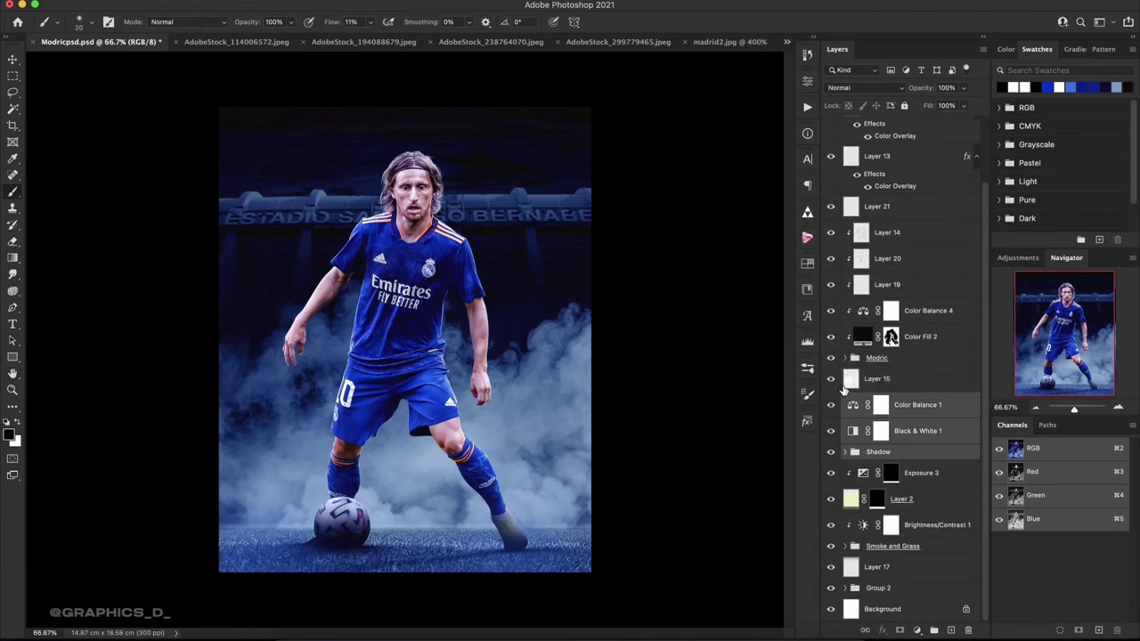
{"action": "left_click", "coordinate": [831, 379]}
Group Layer 15–Shadow into Group 3 and Layer 21 through Modric into Group 4.
{"action": "key", "text": "super+g"}
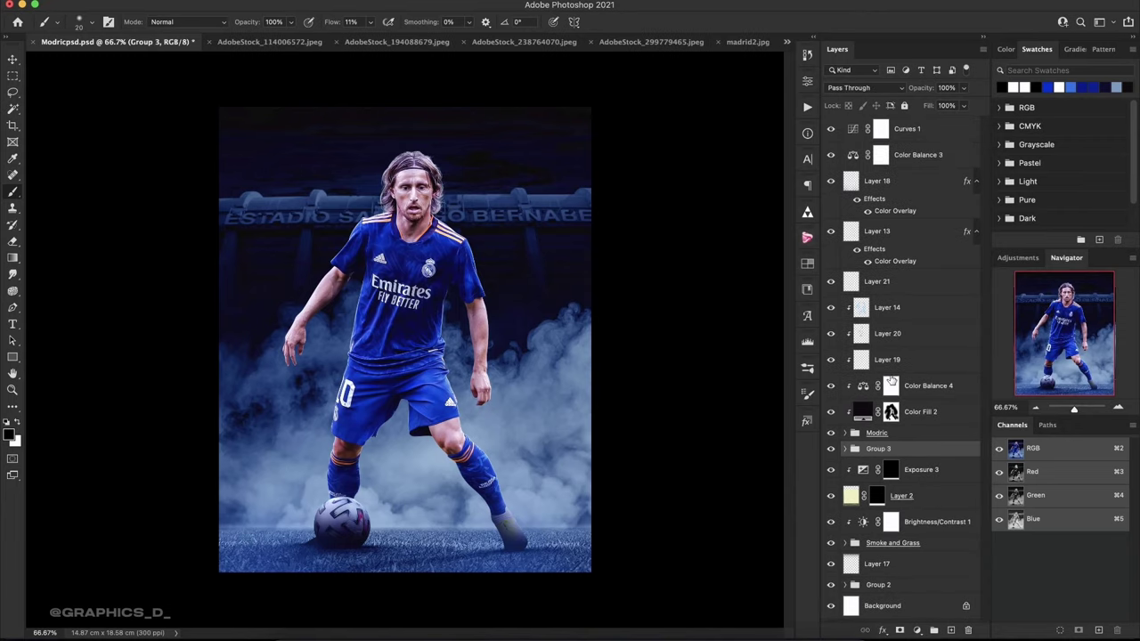
{"action": "left_click", "coordinate": [905, 433]}
{"action": "left_click", "coordinate": [917, 416]}
{"action": "left_click", "coordinate": [920, 306], "text": "shift"}
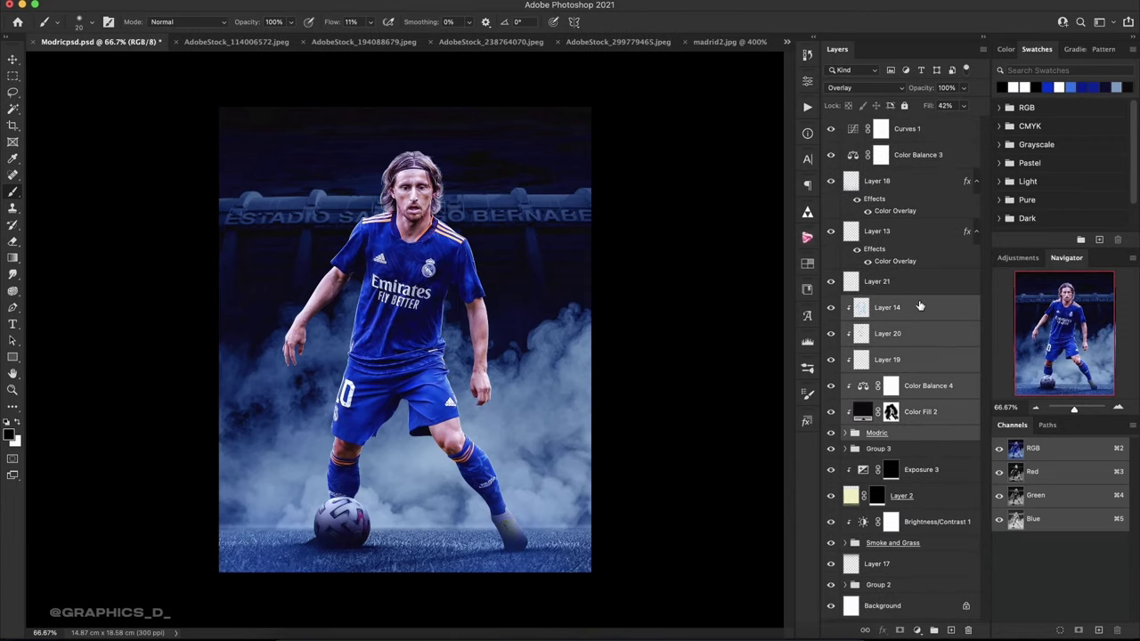
{"action": "left_click", "coordinate": [892, 281], "text": "shift"}
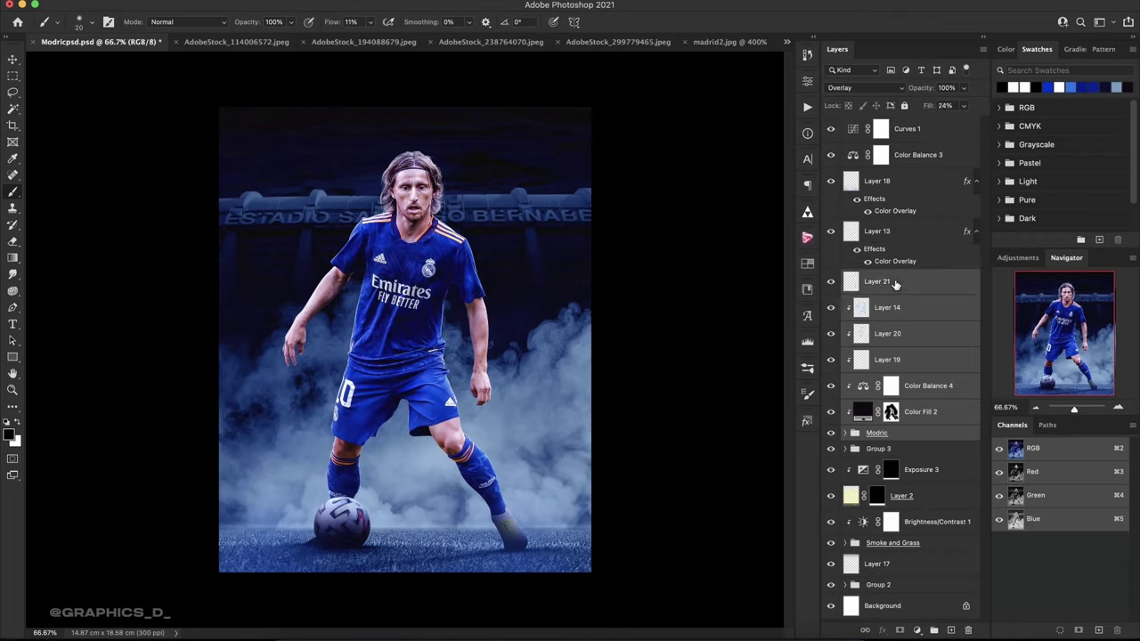
{"action": "key", "text": "super+g"}
Group Exposure 3 to Smoke and Grass into Group 5, and Layer 17 with Group 2 into Group 6.
{"action": "left_click", "coordinate": [920, 316]}
{"action": "left_click", "coordinate": [924, 374], "text": "shift"}
{"action": "left_click", "coordinate": [925, 392], "text": "shift"}
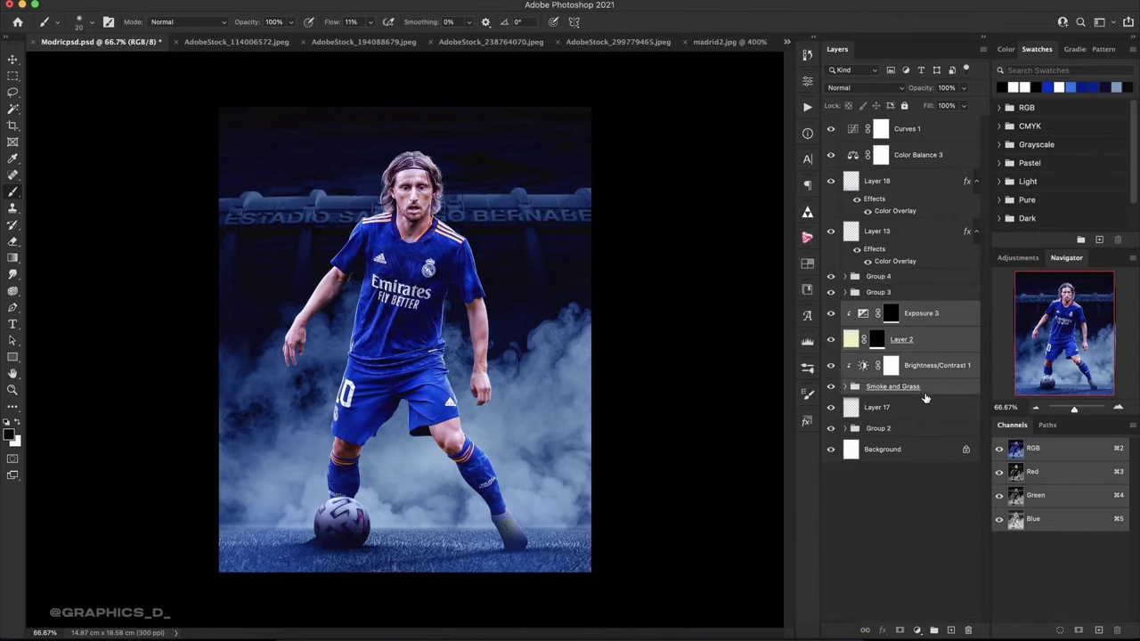
{"action": "key", "text": "super+g"}
{"action": "left_click", "coordinate": [900, 335]}
{"action": "left_click", "coordinate": [895, 359], "text": "shift"}
{"action": "key", "text": "super+g"}
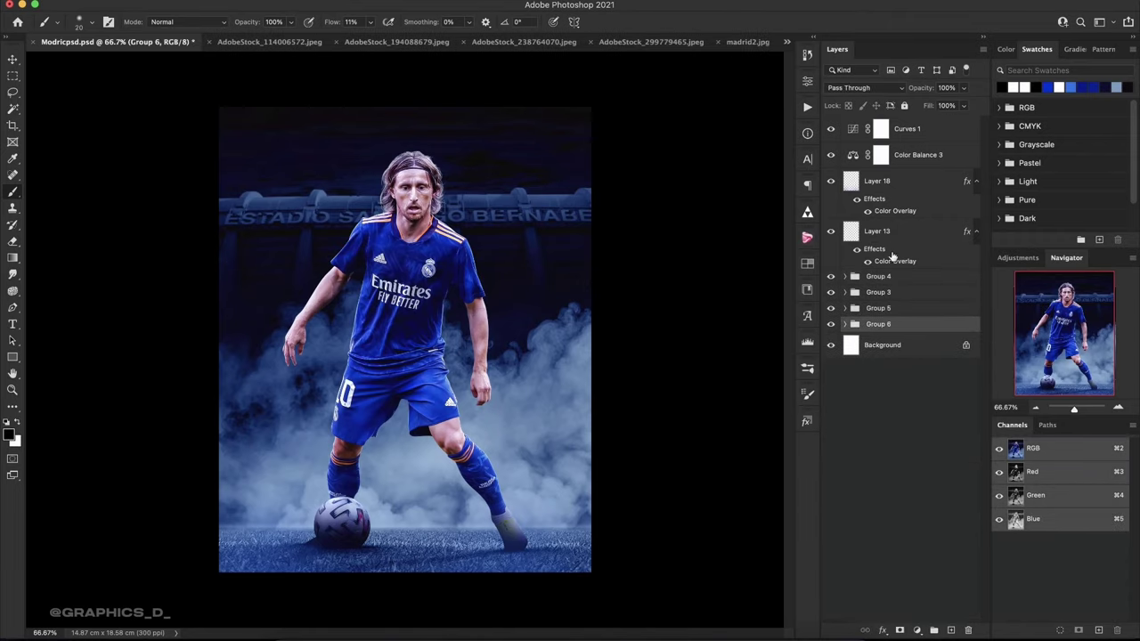
Group Layer 18 and Layer 13 into Group 7, then select Curves 1.
{"action": "left_click", "coordinate": [891, 233]}
{"action": "left_click", "coordinate": [896, 183], "text": "shift"}
{"action": "key", "text": "super+g"}
{"action": "left_click", "coordinate": [923, 139]}
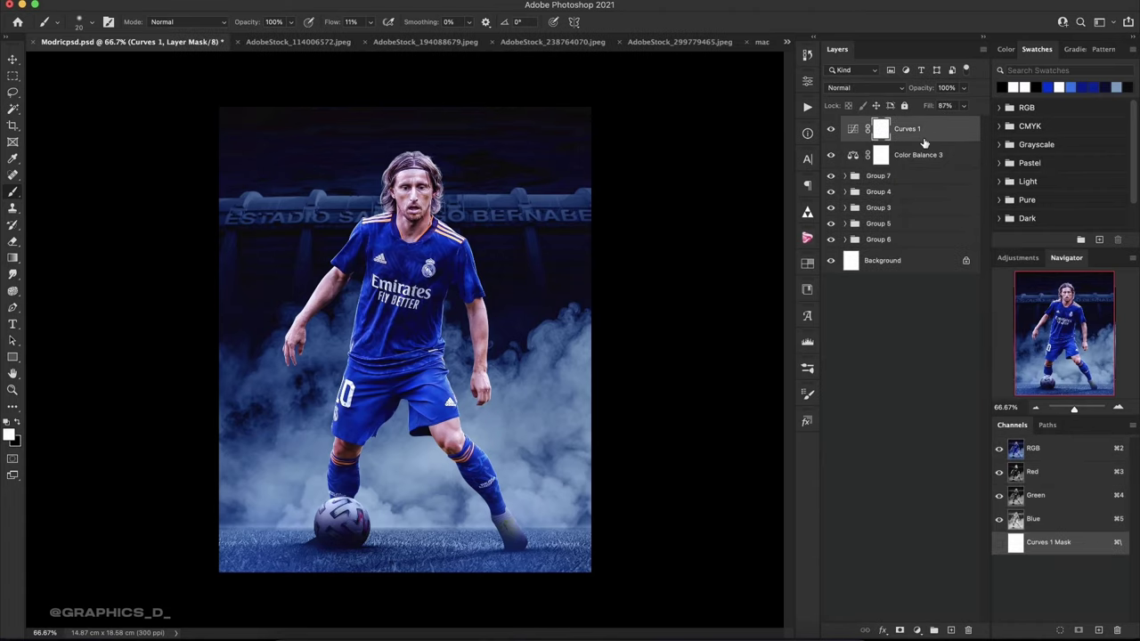
Try a Color Lookup layer with Fuji REALA 500D and FuturisticBleak LUTs, then delete it.
{"action": "left_click", "coordinate": [885, 630]}
{"action": "left_click", "coordinate": [931, 532]}
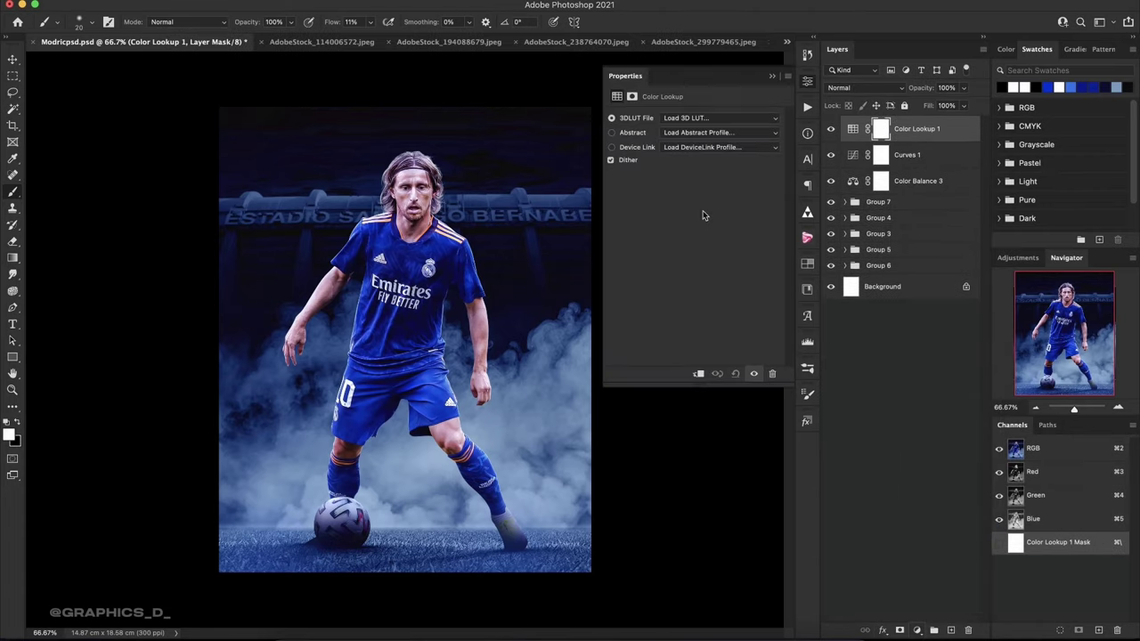
{"action": "left_click", "coordinate": [704, 118]}
{"action": "left_click", "coordinate": [742, 313]}
{"action": "left_click", "coordinate": [709, 119]}
{"action": "left_click", "coordinate": [712, 130]}
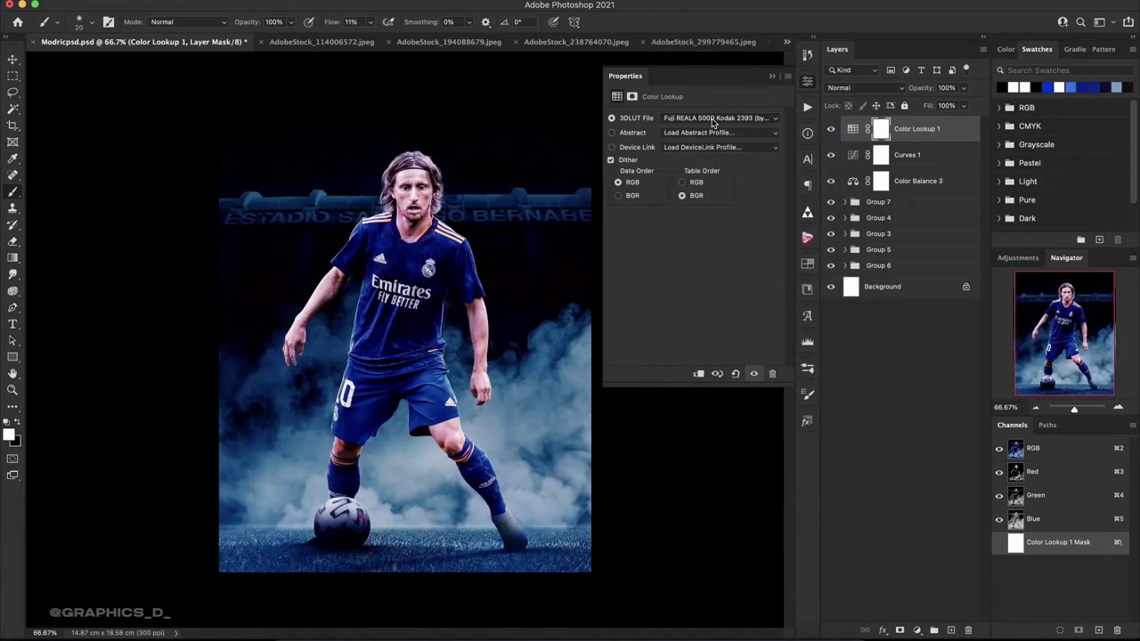
{"action": "left_click", "coordinate": [713, 119]}
{"action": "left_click", "coordinate": [713, 130]}
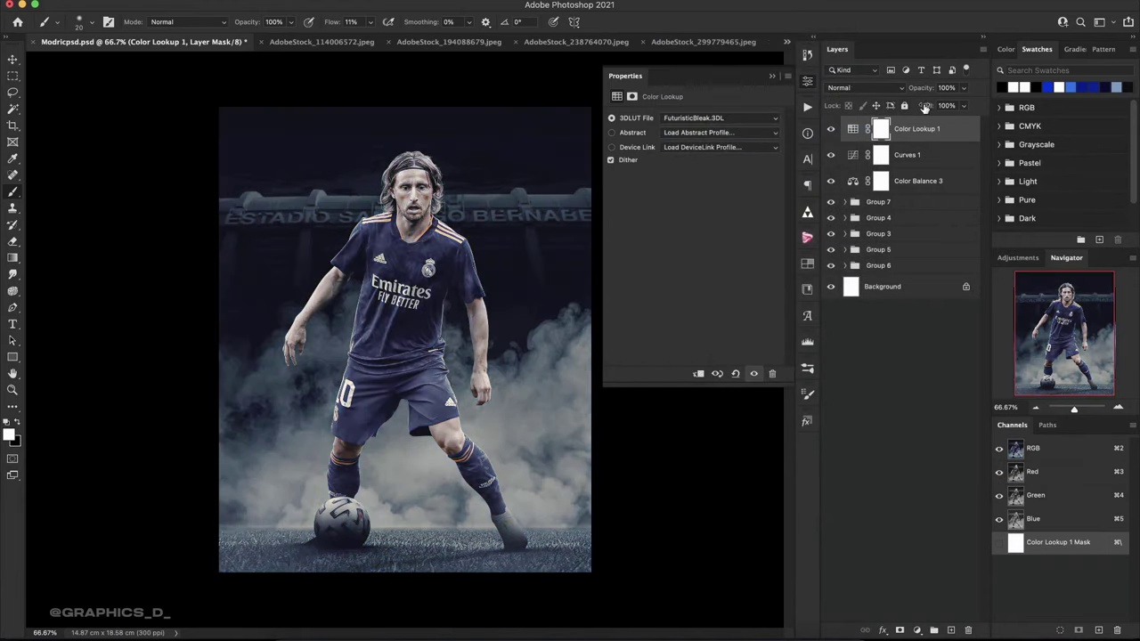
{"action": "left_click_drag", "start_coordinate": [924, 107], "coordinate": [872, 112]}
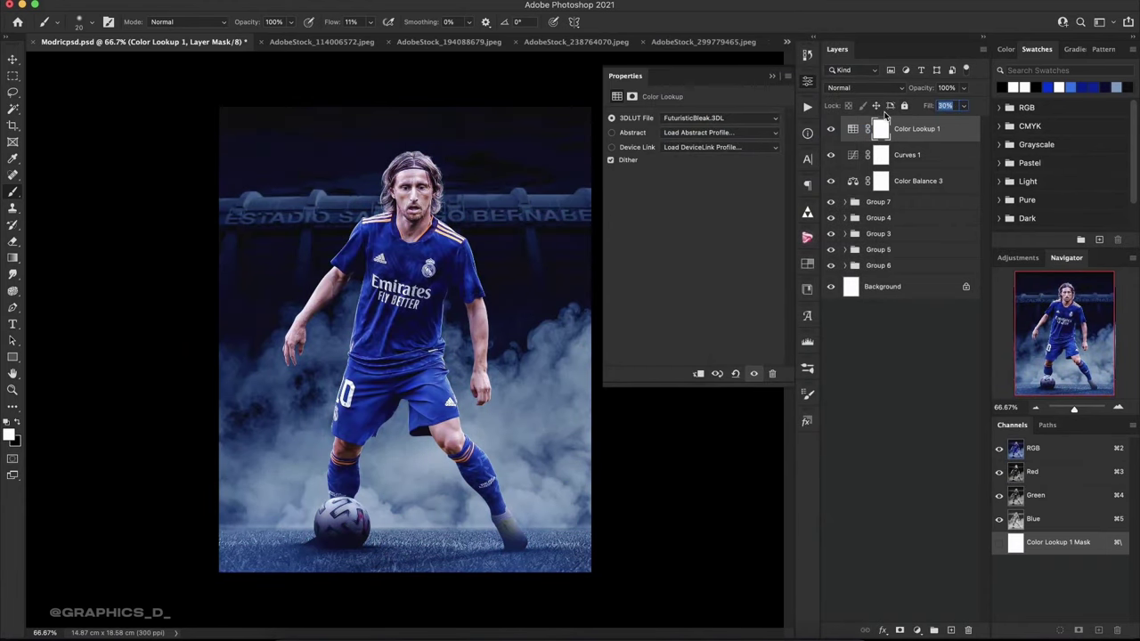
{"action": "key", "text": "Return"}
{"action": "left_click", "coordinate": [968, 630]}
Add a FuturisticBleak Color Lookup layer, lower its fill and opacity to 60%, and save.
{"action": "left_click", "coordinate": [919, 632]}
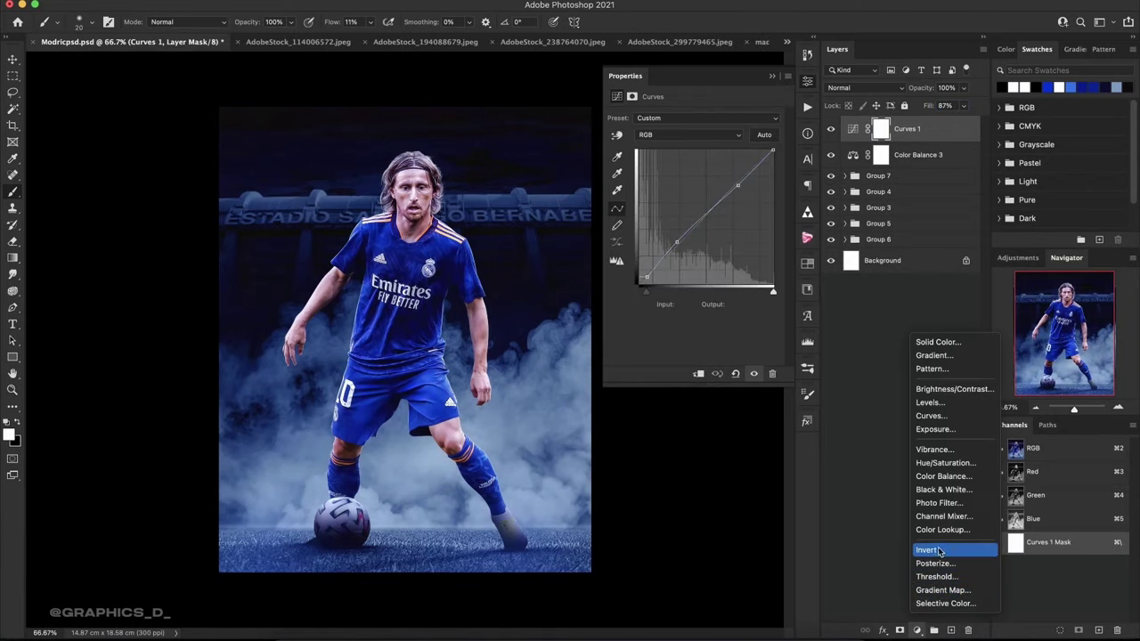
{"action": "left_click", "coordinate": [931, 460]}
{"action": "left_click", "coordinate": [688, 120]}
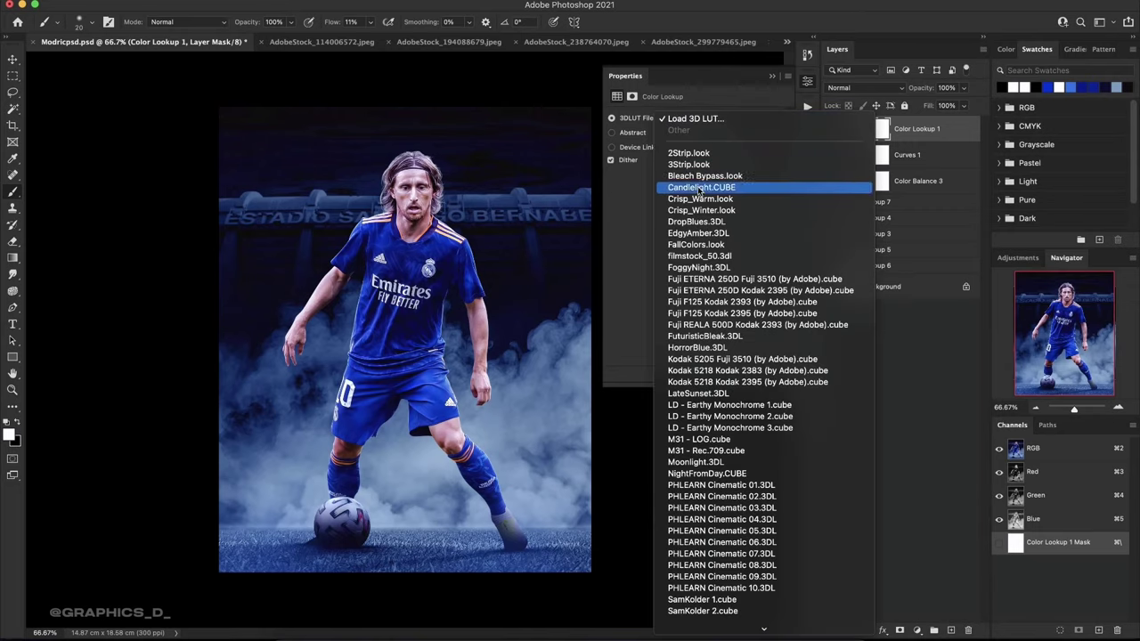
{"action": "left_click", "coordinate": [706, 336]}
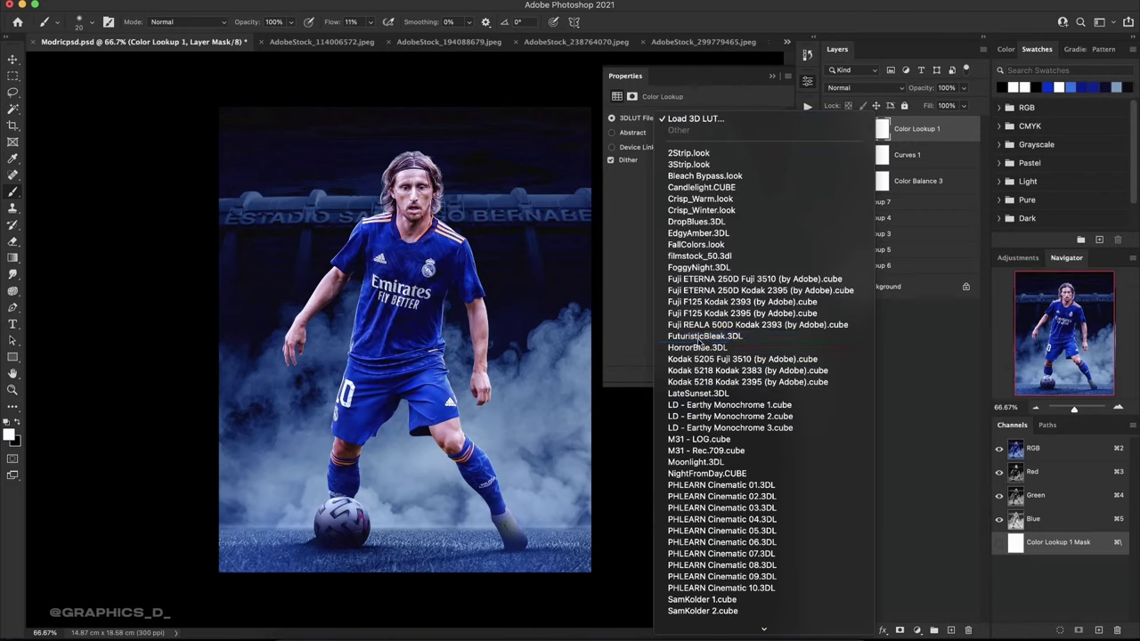
{"action": "left_click", "coordinate": [772, 78]}
{"action": "mouse_move", "coordinate": [926, 106]}
{"action": "left_mouse_down"}
{"action": "mouse_move", "coordinate": [832, 129]}
{"action": "mouse_move", "coordinate": [853, 129]}
{"action": "left_mouse_up"}
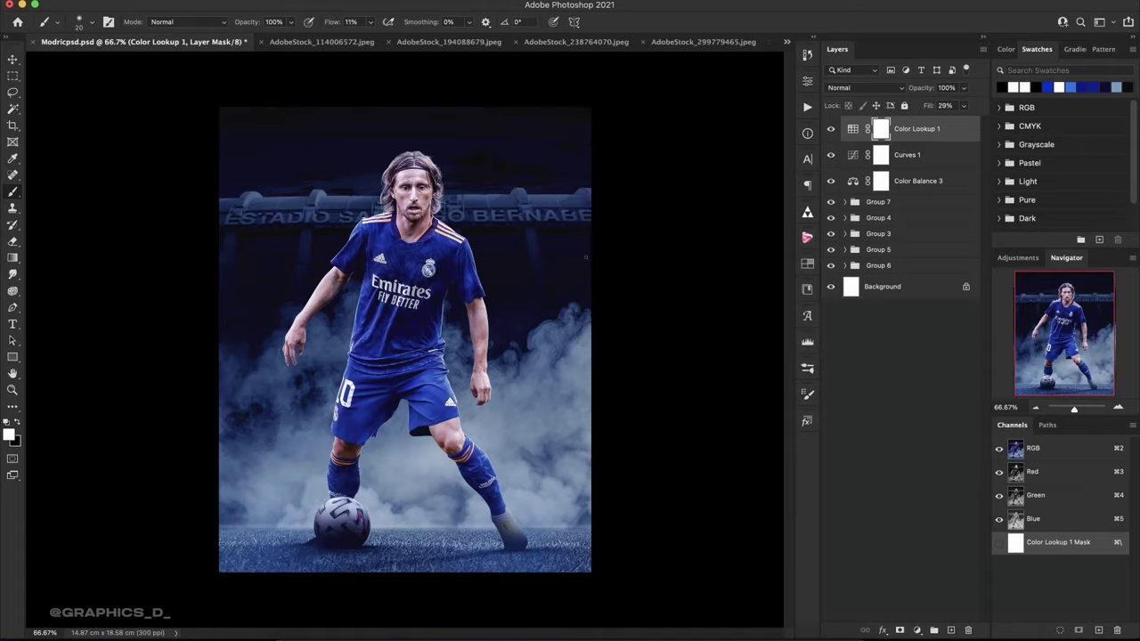
{"action": "left_click_drag", "start_coordinate": [927, 88], "coordinate": [881, 103]}
{"action": "key", "text": "Return"}
{"action": "key", "text": "ctrl+s"}
Stamp visible layers into Layer 22, make it a smart object, and open Camera Raw Filter.
{"action": "key", "text": "r"}
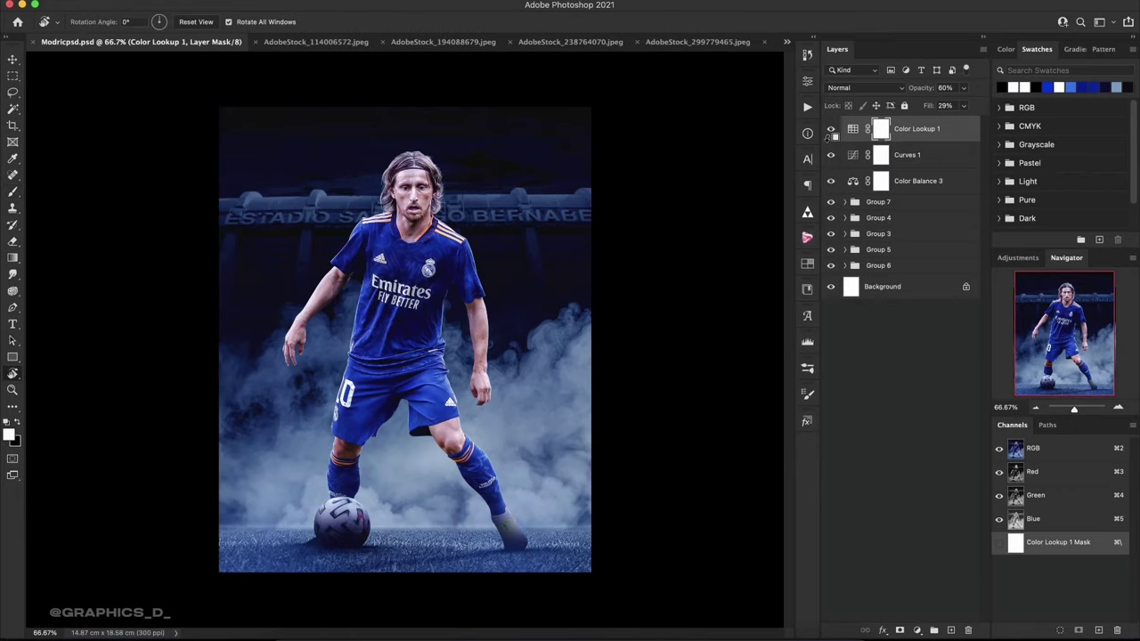
{"action": "key", "text": "ctrl+shift+alt+e"}
{"action": "right_click", "coordinate": [890, 134]}
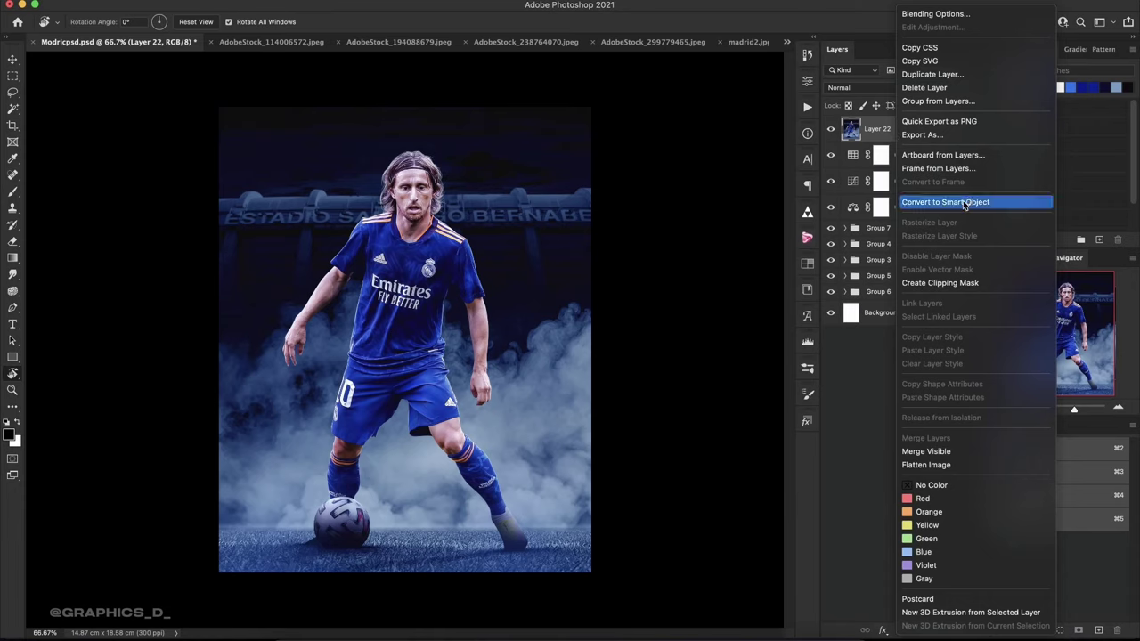
{"action": "left_click", "coordinate": [965, 202]}
{"action": "left_click", "coordinate": [291, 1]}
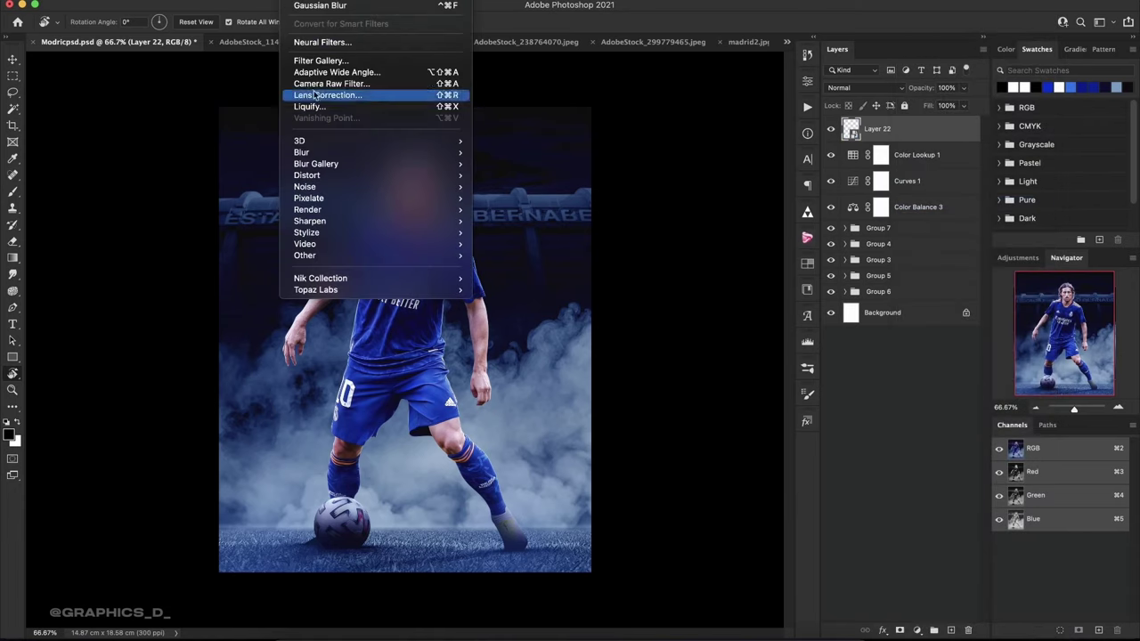
{"action": "left_click", "coordinate": [311, 92]}
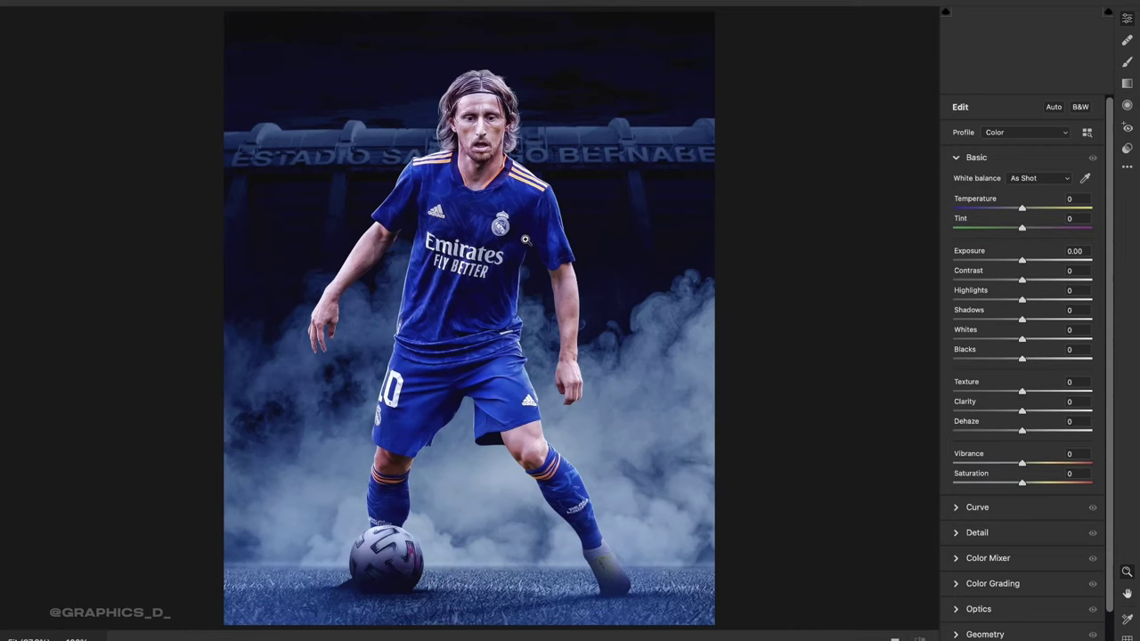
Set Basic sliders to Temperature -1, Tint +16, Contrast +9, Blacks -8 and Exposure +0.10.
{"action": "mouse_move", "coordinate": [1030, 210]}
{"action": "left_mouse_down"}
{"action": "mouse_move", "coordinate": [1042, 229]}
{"action": "mouse_move", "coordinate": [1018, 211]}
{"action": "mouse_move", "coordinate": [1033, 230]}
{"action": "left_mouse_up"}
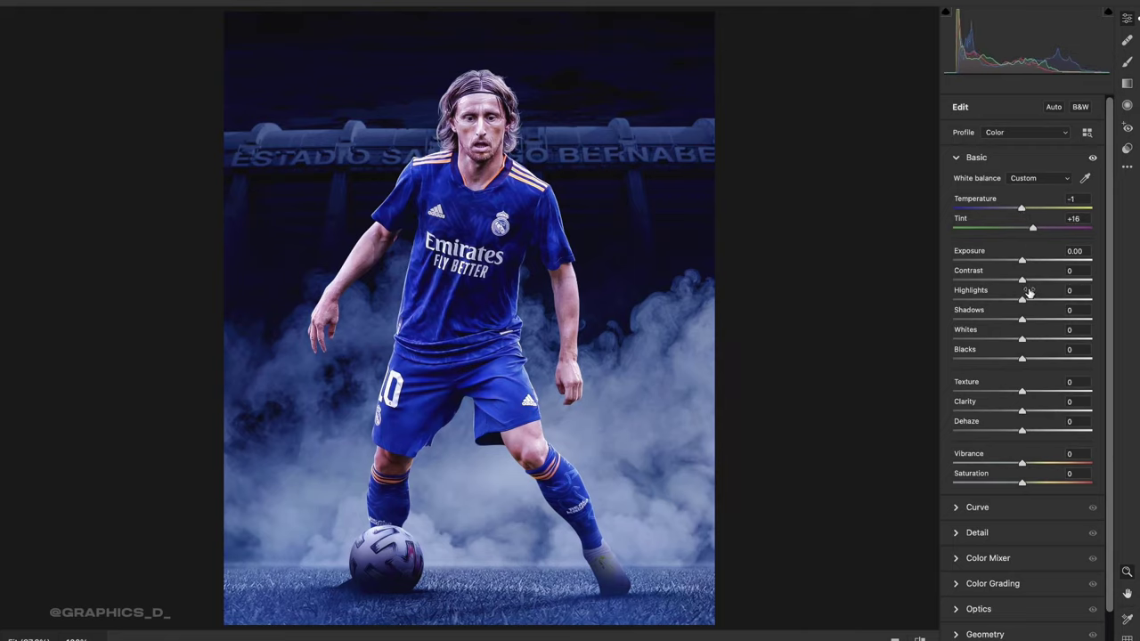
{"action": "left_click_drag", "start_coordinate": [1022, 295], "coordinate": [1028, 282]}
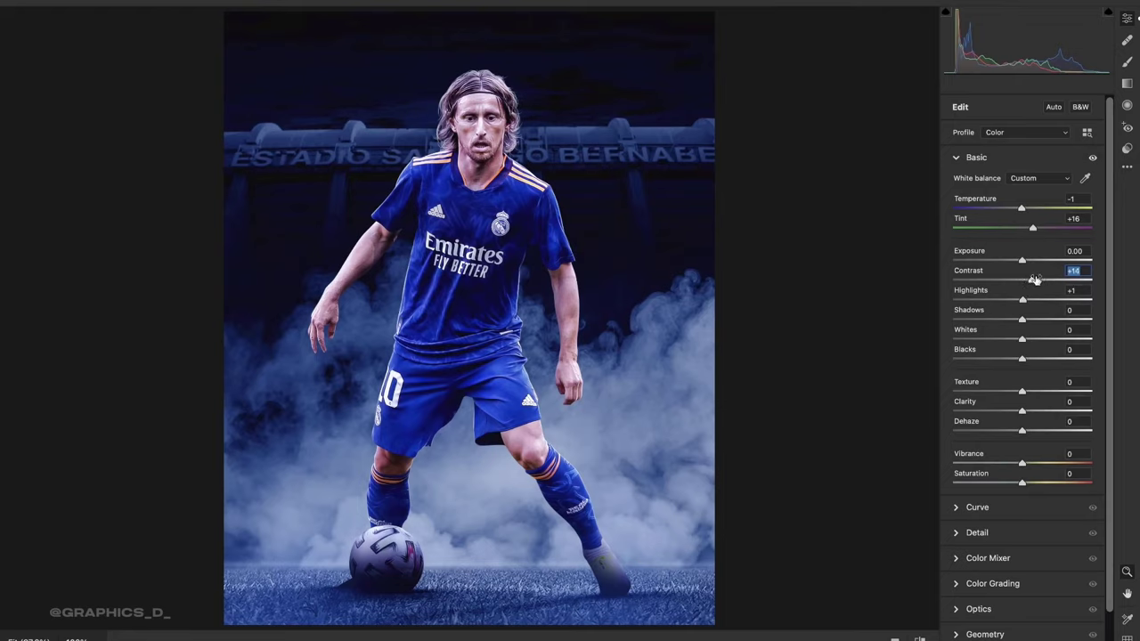
{"action": "left_click_drag", "start_coordinate": [1034, 280], "coordinate": [1024, 265]}
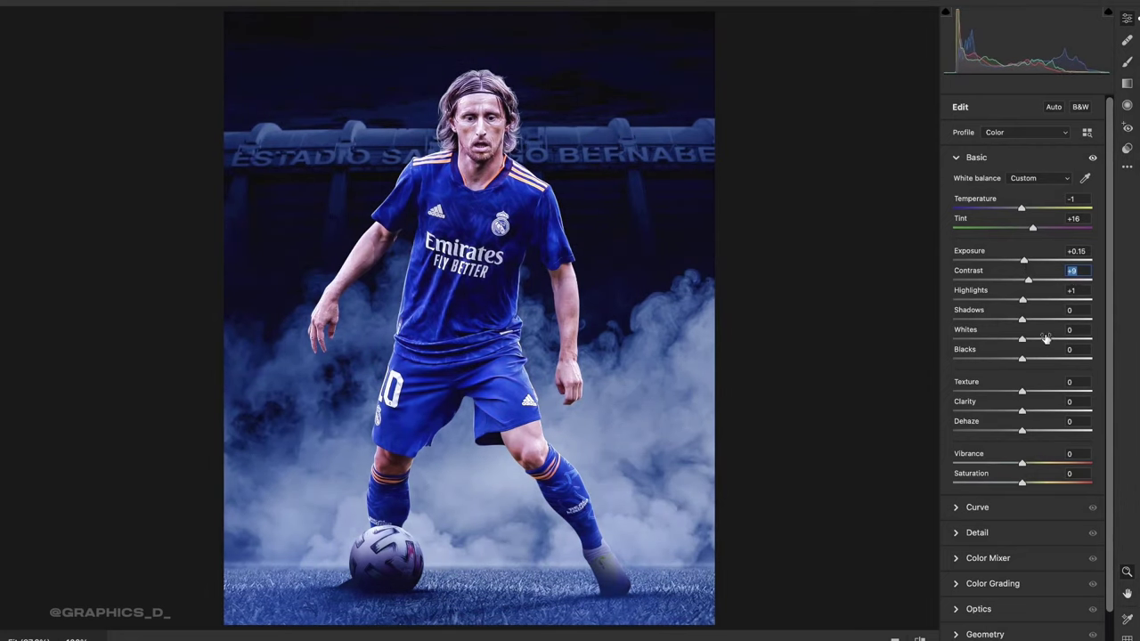
{"action": "left_click_drag", "start_coordinate": [1024, 359], "coordinate": [1018, 359]}
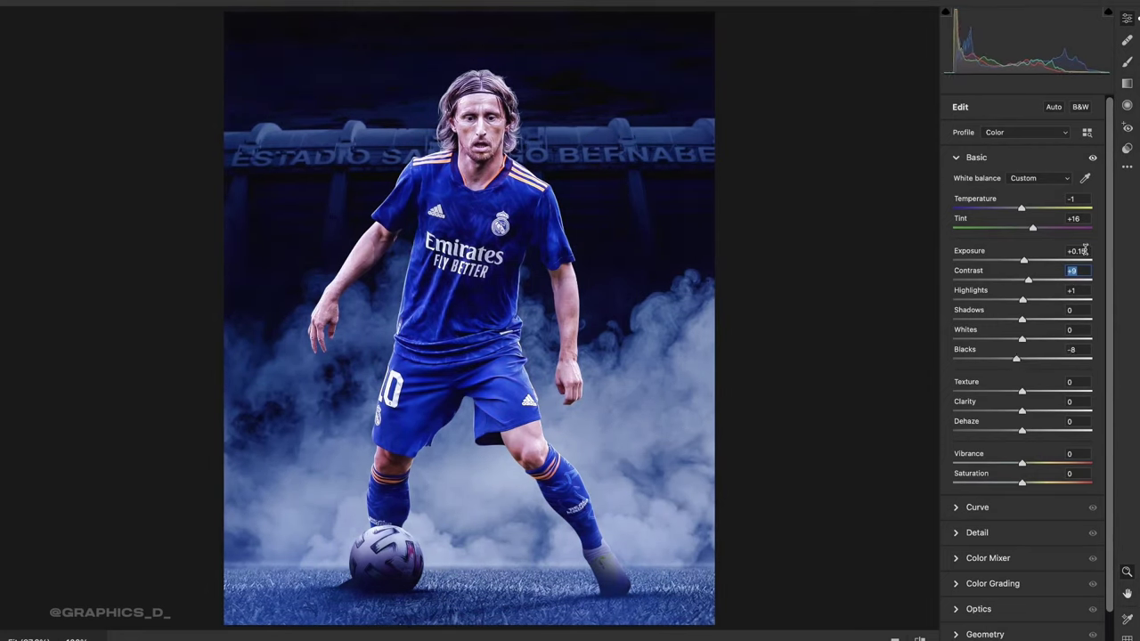
{"action": "left_click", "coordinate": [1085, 250]}
{"action": "type", "text": "0"}
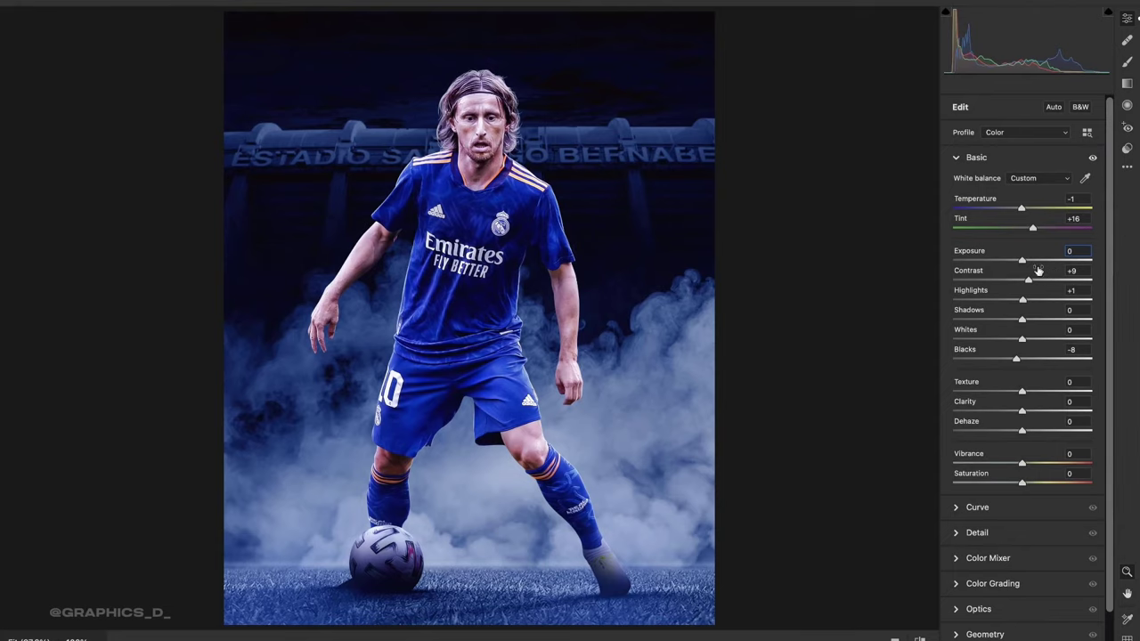
{"action": "left_click_drag", "start_coordinate": [1023, 260], "coordinate": [1024, 264]}
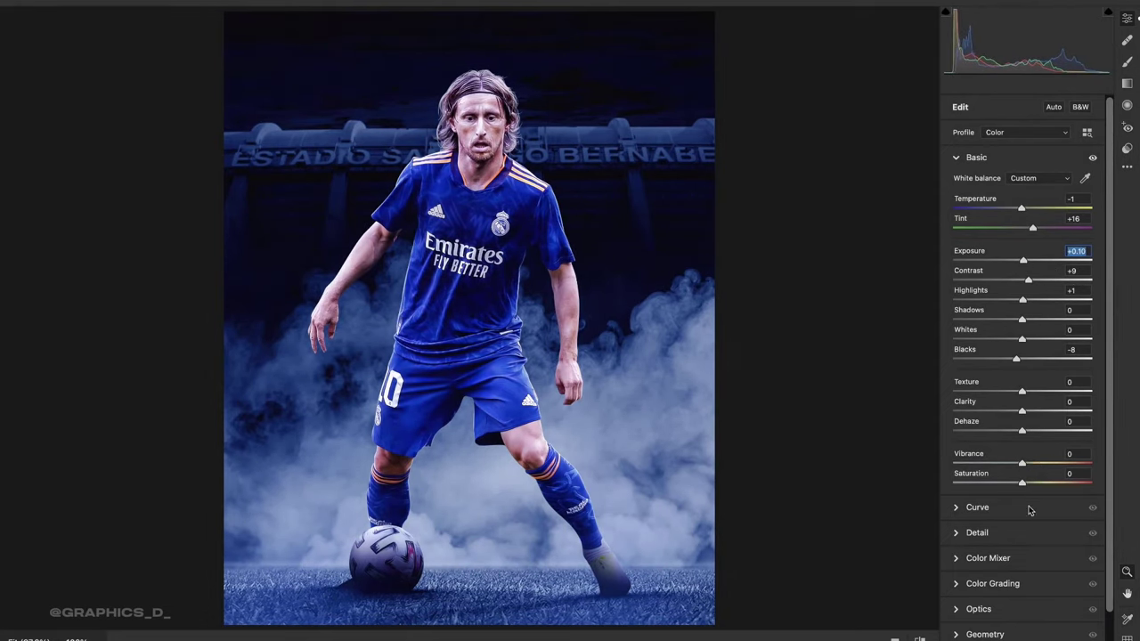
{"action": "left_click", "coordinate": [957, 160]}
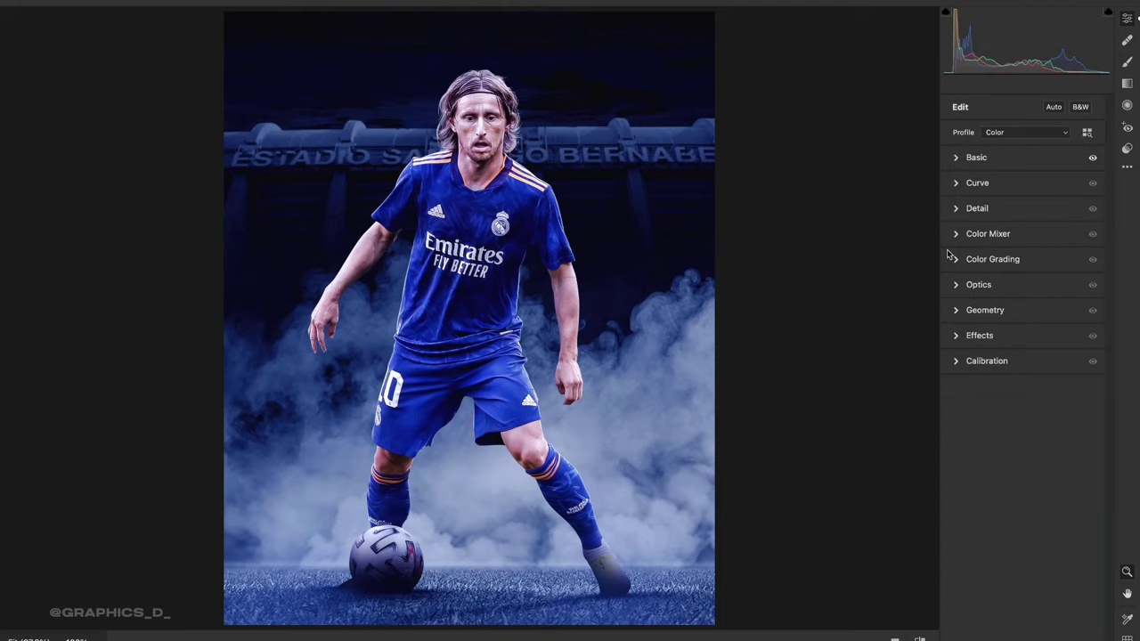
Set the parametric tone curve Highlights to +9 with Darks and Shadows at 0.
{"action": "left_click", "coordinate": [953, 188]}
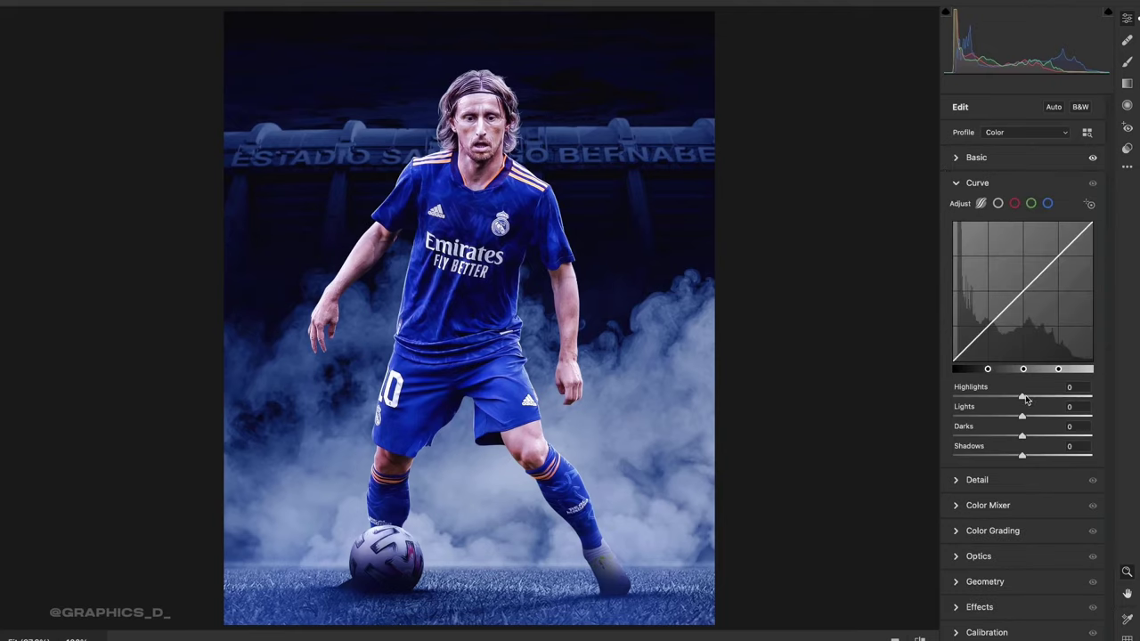
{"action": "mouse_move", "coordinate": [1023, 397]}
{"action": "left_mouse_down"}
{"action": "mouse_move", "coordinate": [1003, 417]}
{"action": "mouse_move", "coordinate": [1023, 417]}
{"action": "mouse_move", "coordinate": [1025, 456]}
{"action": "mouse_move", "coordinate": [1022, 436]}
{"action": "left_mouse_up"}
{"action": "type", "text": "0"}
{"action": "key", "text": "Tab"}
{"action": "type", "text": "0"}
{"action": "left_click", "coordinate": [1079, 407]}
{"action": "left_click", "coordinate": [1082, 387]}
{"action": "type", "text": "9"}
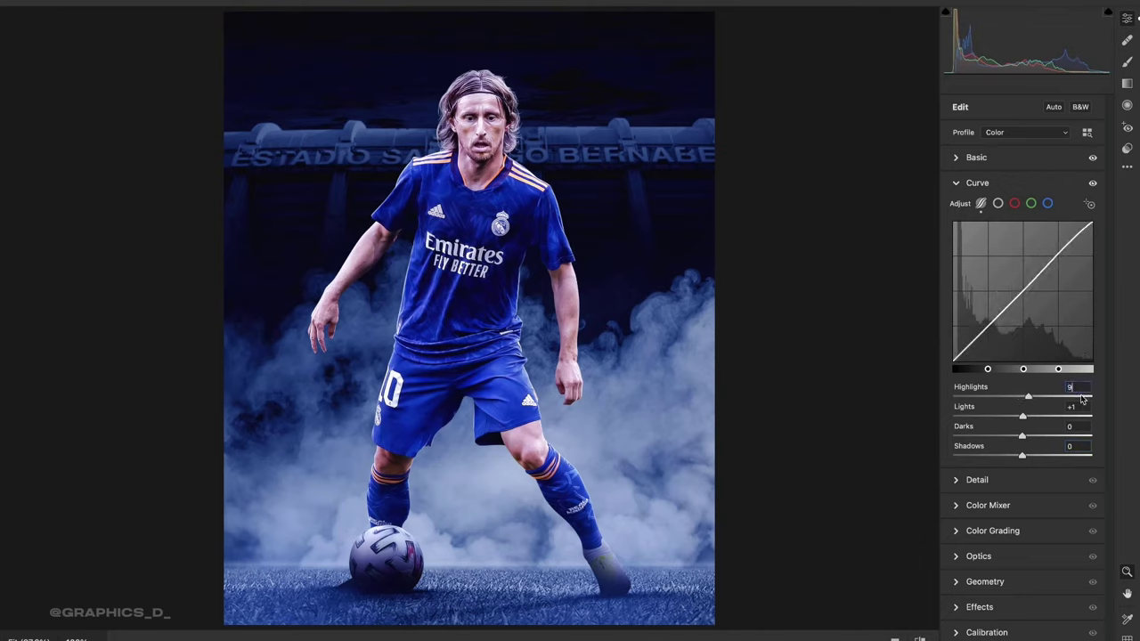
Try midtone and red-channel points on the point curve, then remove them.
{"action": "left_click", "coordinate": [997, 204]}
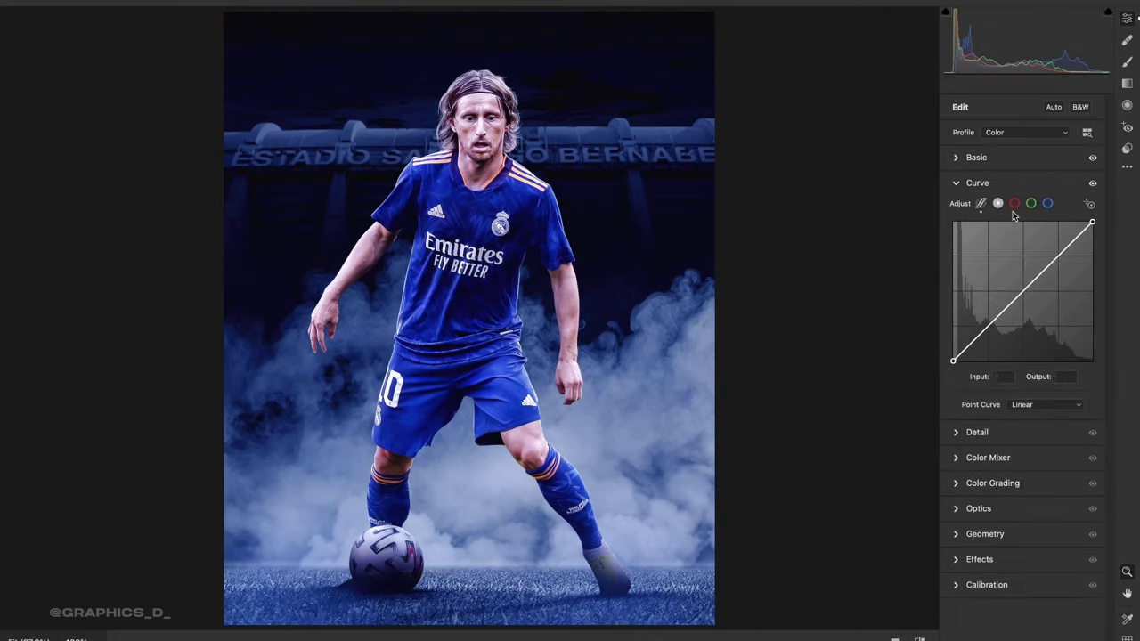
{"action": "mouse_move", "coordinate": [1029, 296]}
{"action": "left_mouse_down"}
{"action": "mouse_move", "coordinate": [1031, 280]}
{"action": "mouse_move", "coordinate": [1058, 267]}
{"action": "left_mouse_up"}
{"action": "left_click", "coordinate": [1015, 203]}
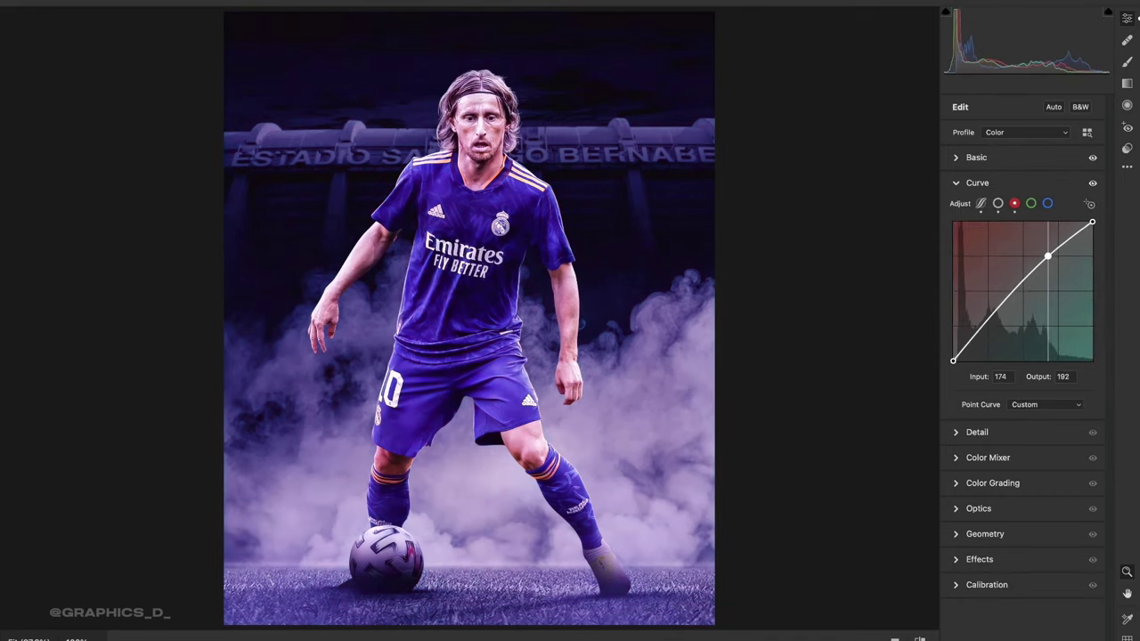
{"action": "double_click", "coordinate": [1057, 266]}
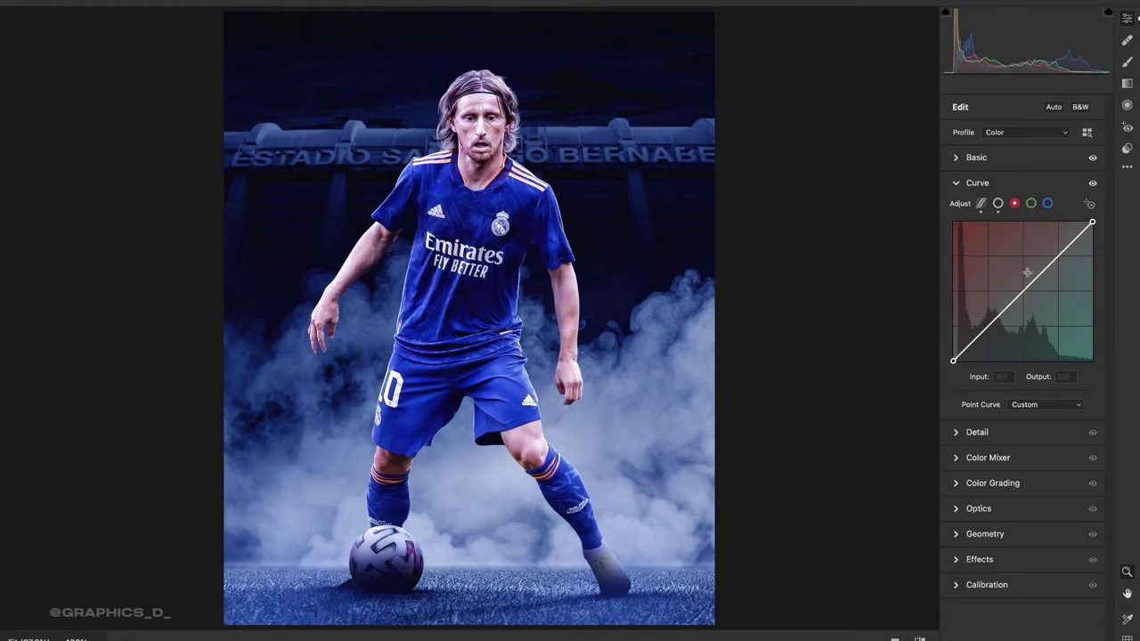
{"action": "left_click", "coordinate": [998, 204]}
{"action": "double_click", "coordinate": [1033, 281]}
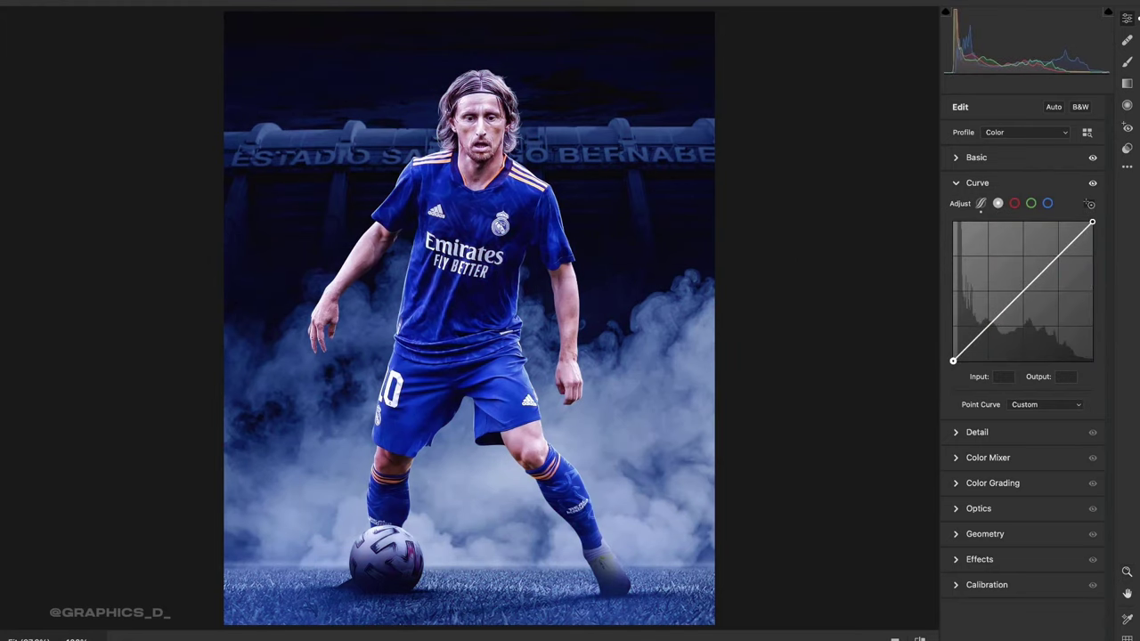
Add luminance curve points in shadows, midtones and highlights, darkening the smoke.
{"action": "left_click_drag", "start_coordinate": [439, 265], "coordinate": [556, 265]}
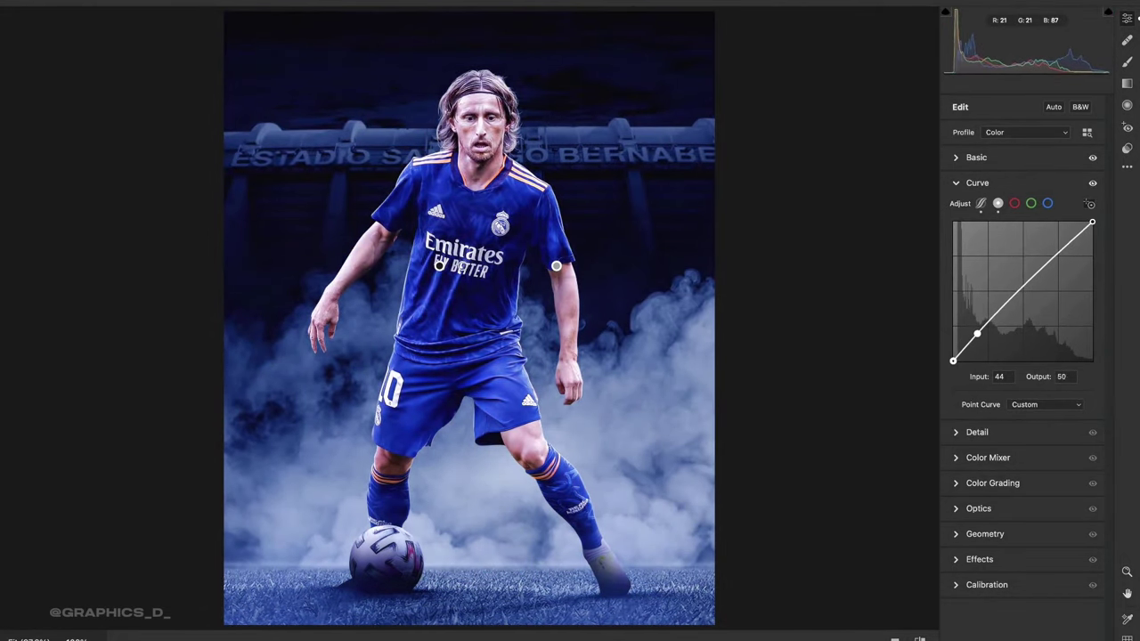
{"action": "left_click_drag", "start_coordinate": [658, 216], "coordinate": [655, 215]}
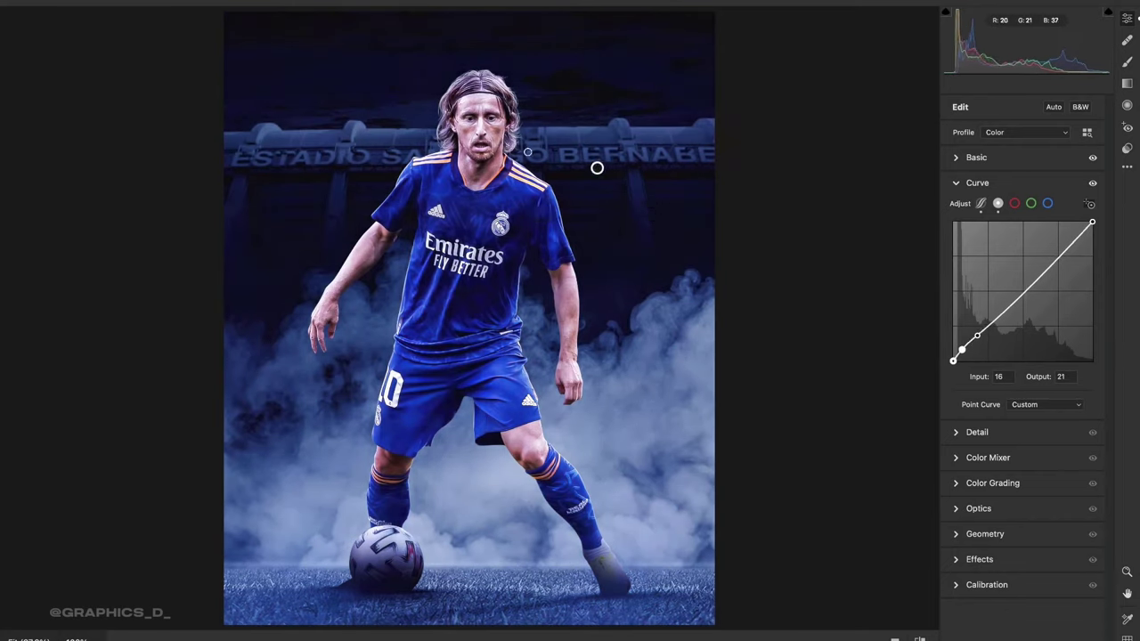
{"action": "left_click_drag", "start_coordinate": [503, 147], "coordinate": [548, 136]}
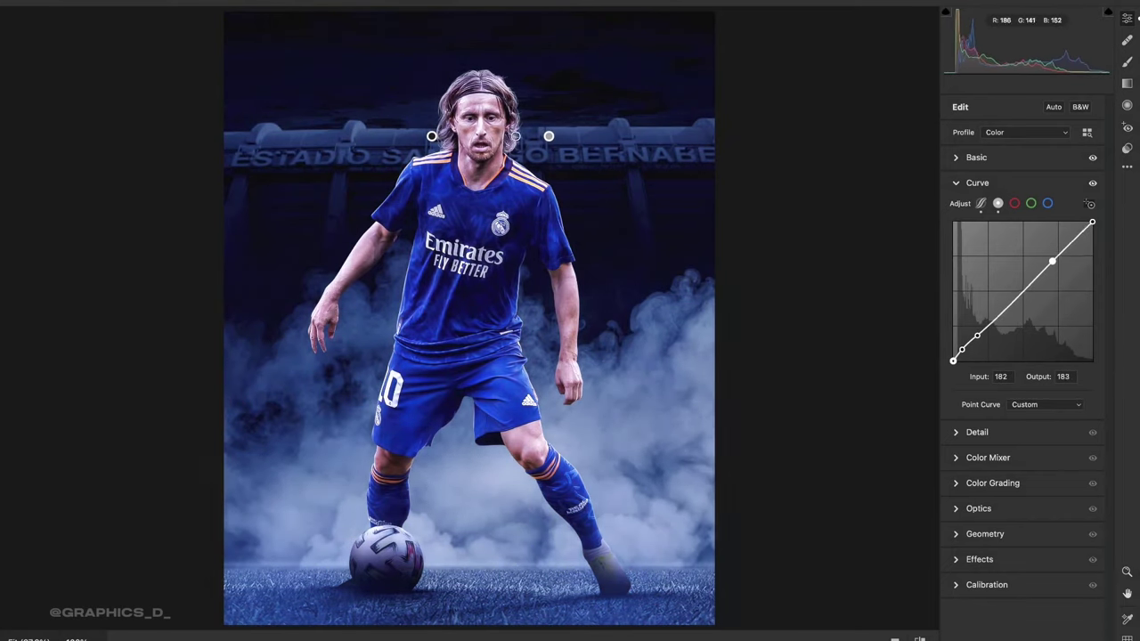
{"action": "mouse_move", "coordinate": [460, 443]}
{"action": "left_mouse_down"}
{"action": "mouse_move", "coordinate": [344, 443]}
{"action": "mouse_move", "coordinate": [383, 443]}
{"action": "left_mouse_up"}
{"action": "left_click_drag", "start_coordinate": [351, 131], "coordinate": [334, 131]}
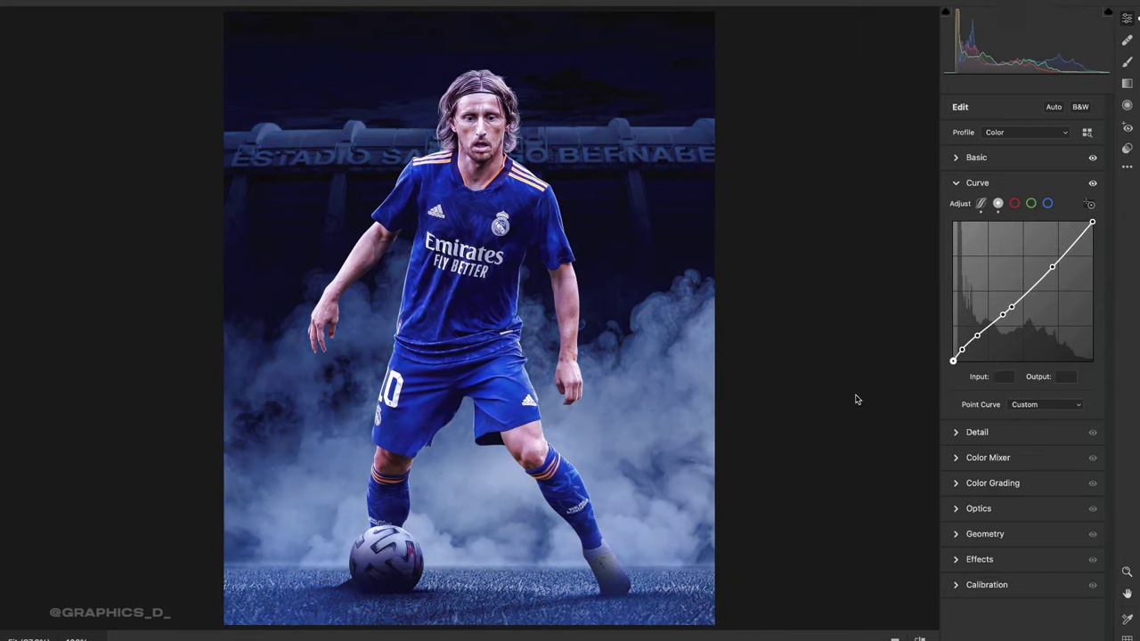
Nudge Calibration Blue Primary hue/saturation, Red Primary hue and Shadows Tint +6, then apply the filter.
{"action": "left_click", "coordinate": [958, 585]}
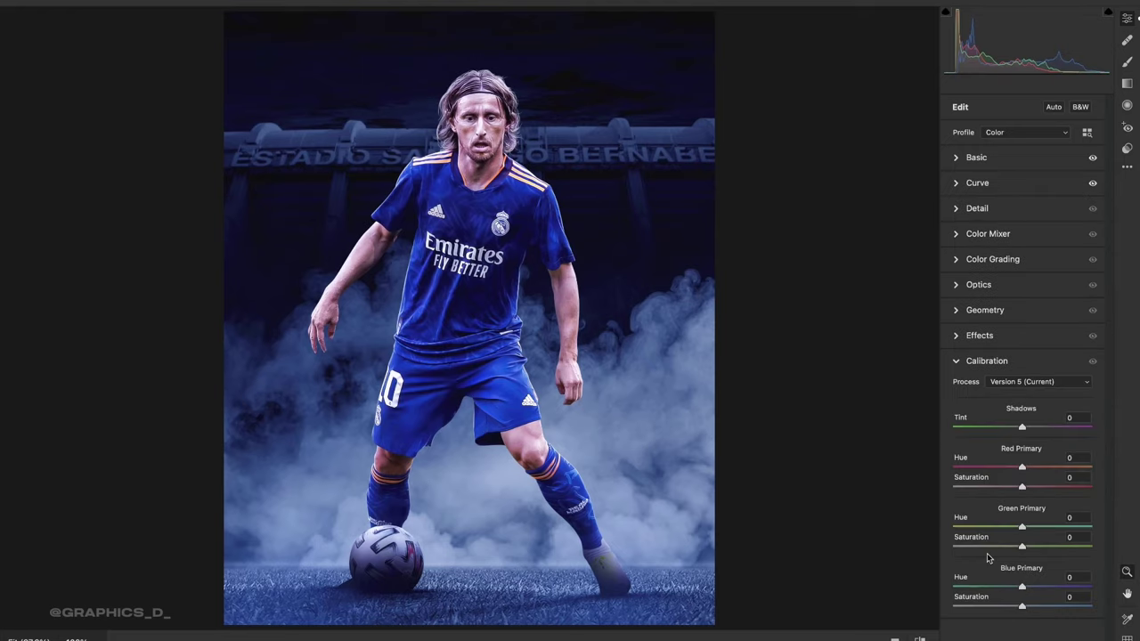
{"action": "left_click_drag", "start_coordinate": [1022, 583], "coordinate": [1024, 605]}
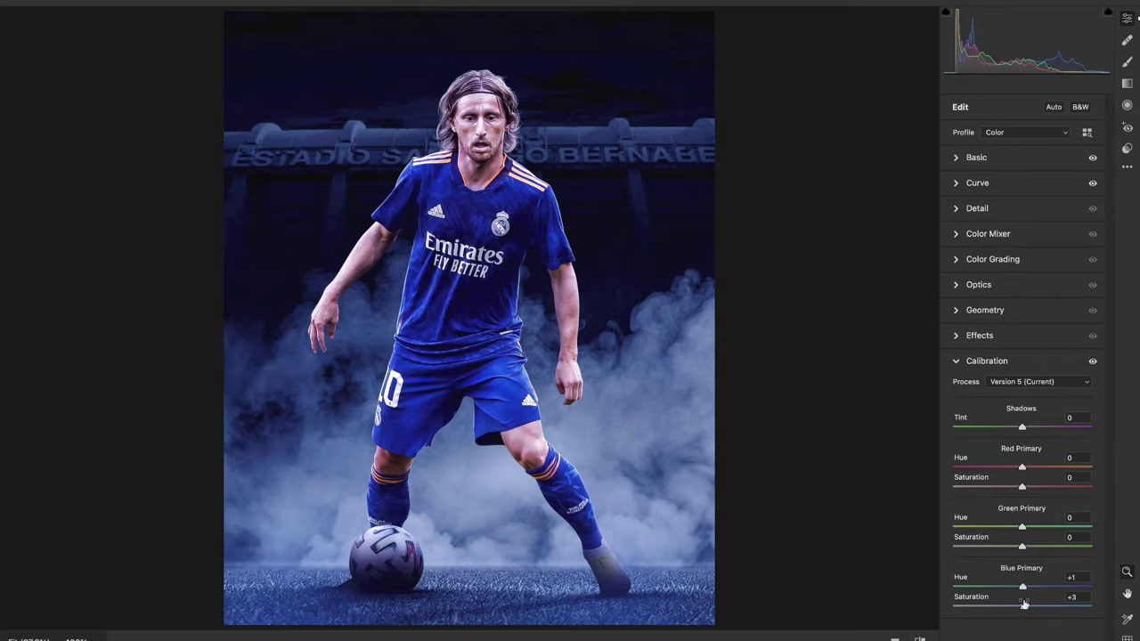
{"action": "left_click_drag", "start_coordinate": [1023, 545], "coordinate": [1030, 545]}
{"action": "left_click_drag", "start_coordinate": [1025, 465], "coordinate": [1028, 433]}
{"action": "key", "text": "Return"}
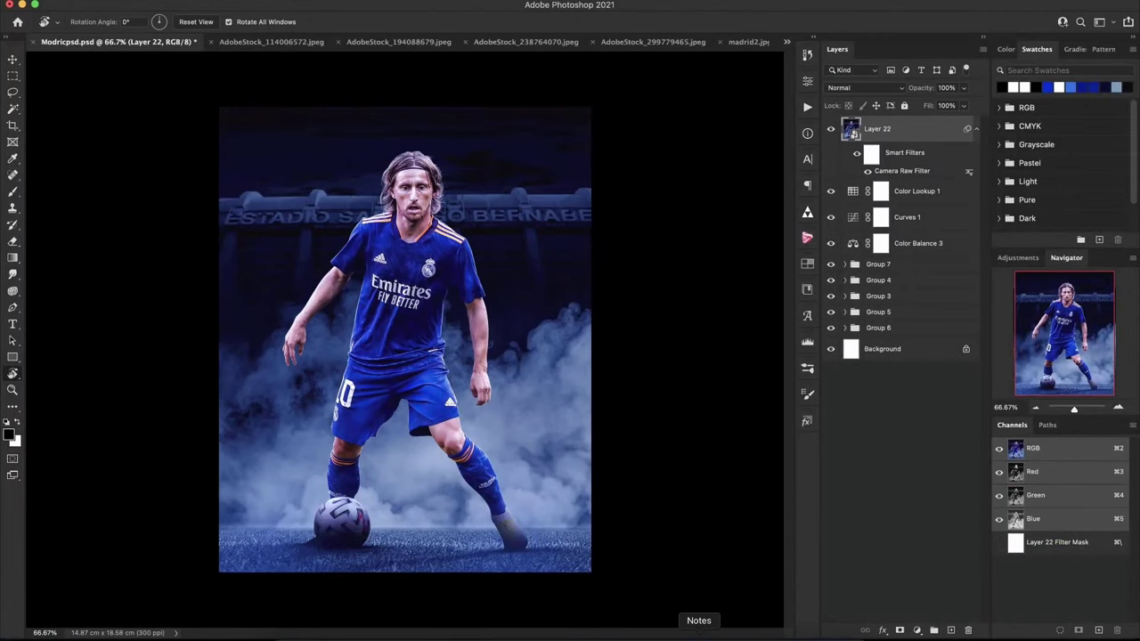
{"action": "left_click", "coordinate": [784, 635]}
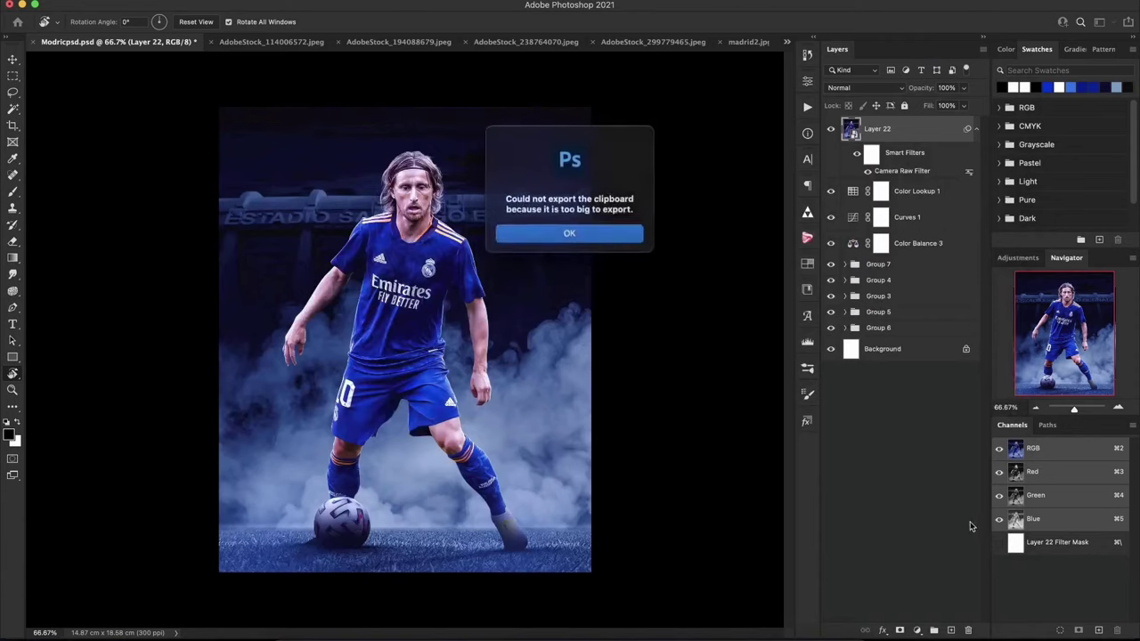
{"action": "left_click", "coordinate": [551, 232]}
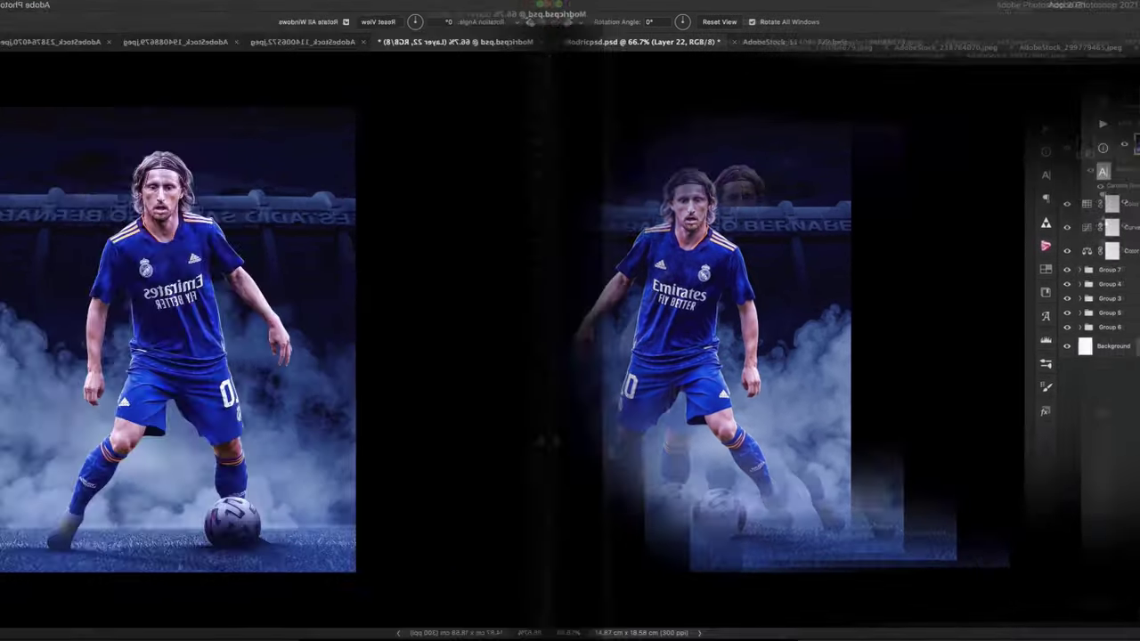